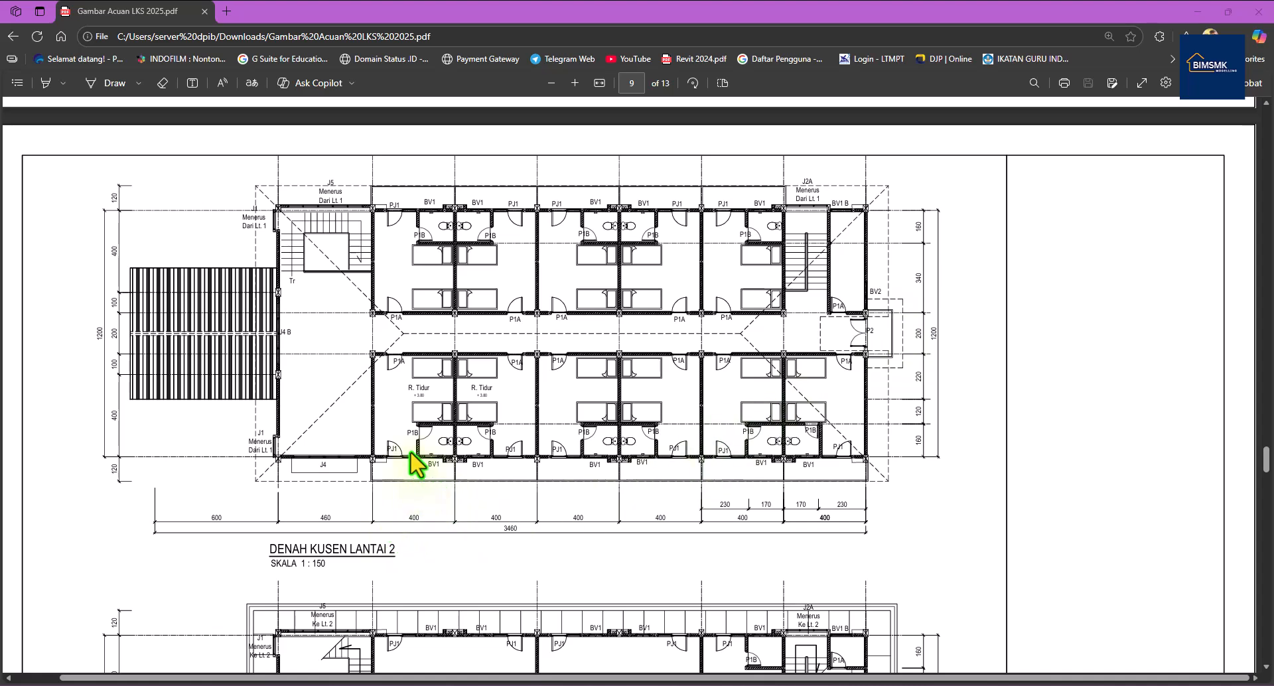
Scroll the LKS 2025 PDF up to the elevations and open the pj1.png door detail.
scroll(407, 449, up, 15)
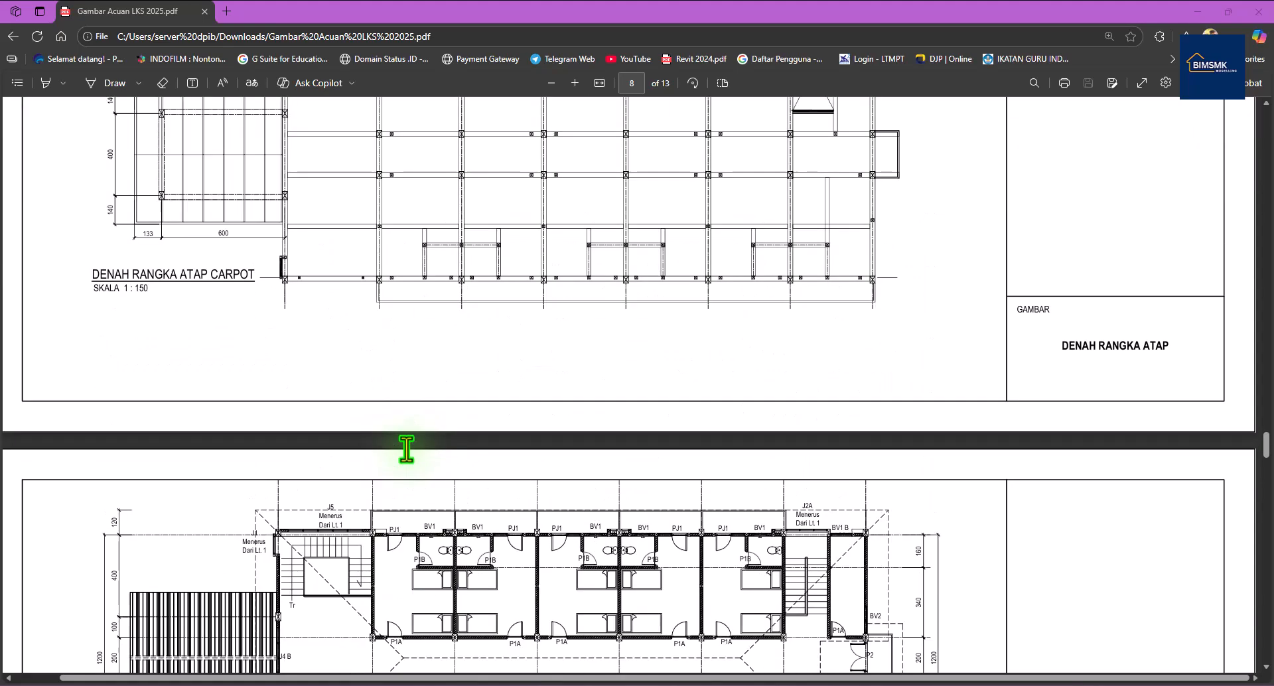
scroll(407, 450, up, 20)
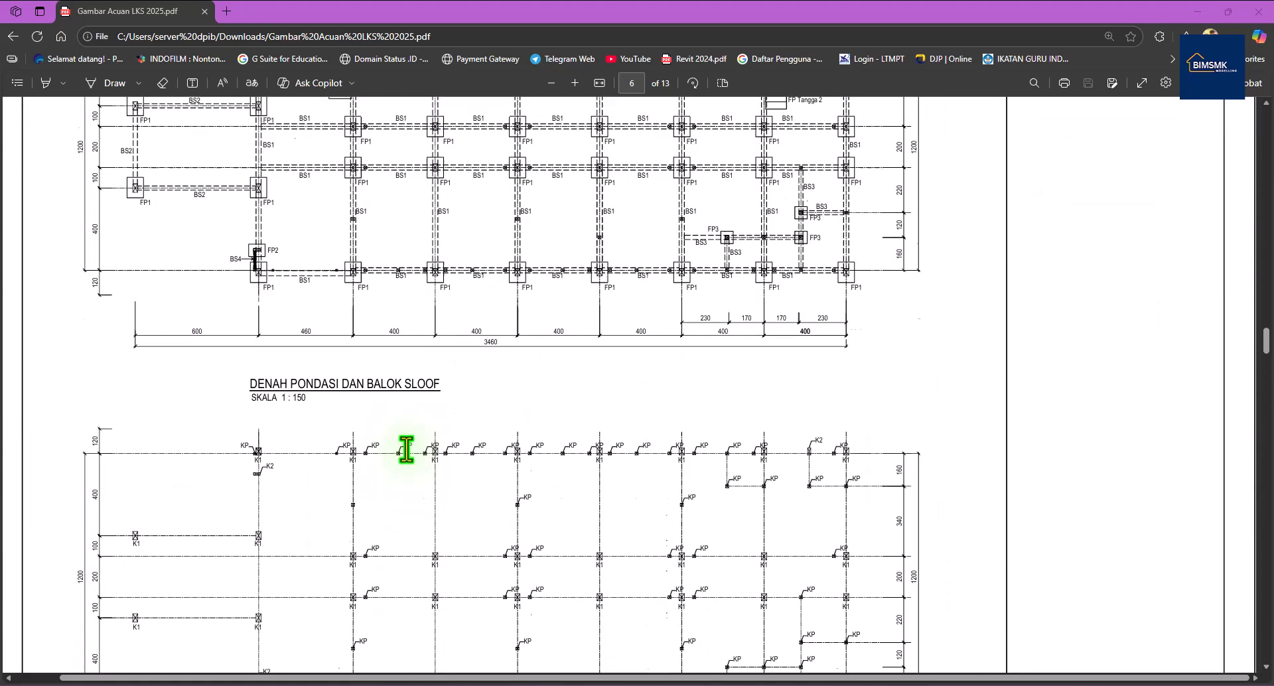
scroll(406, 449, up, 5)
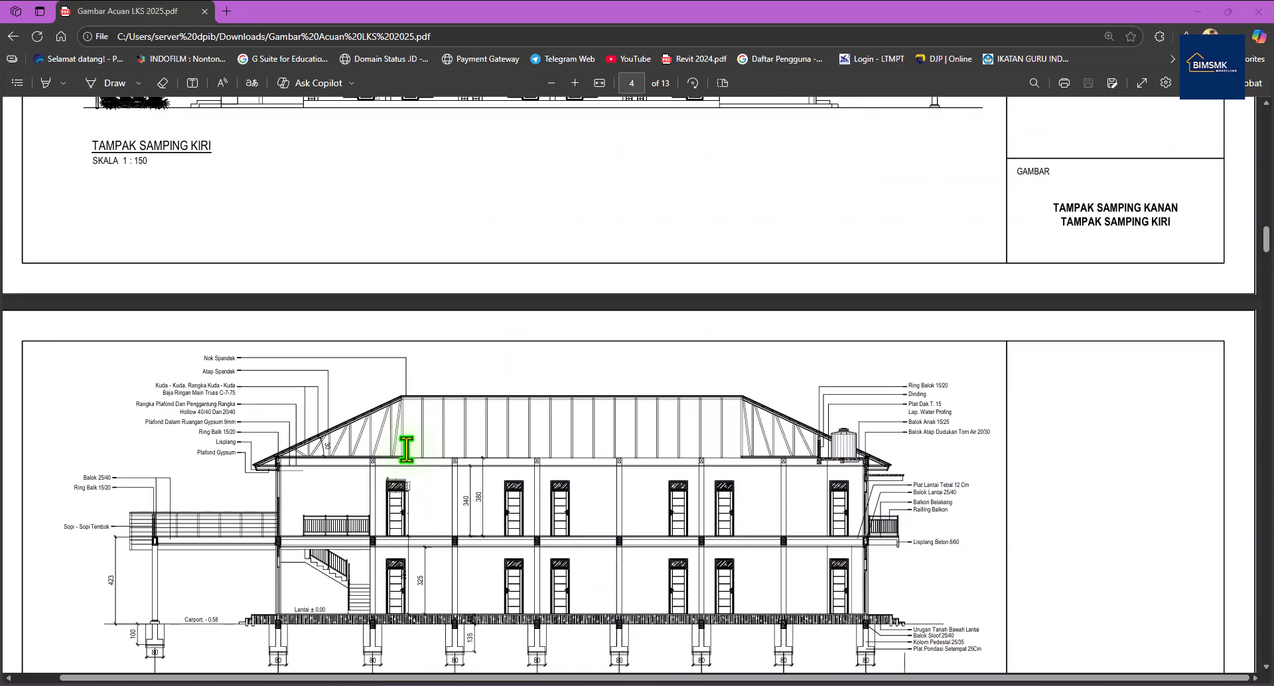
scroll(406, 449, up, 5)
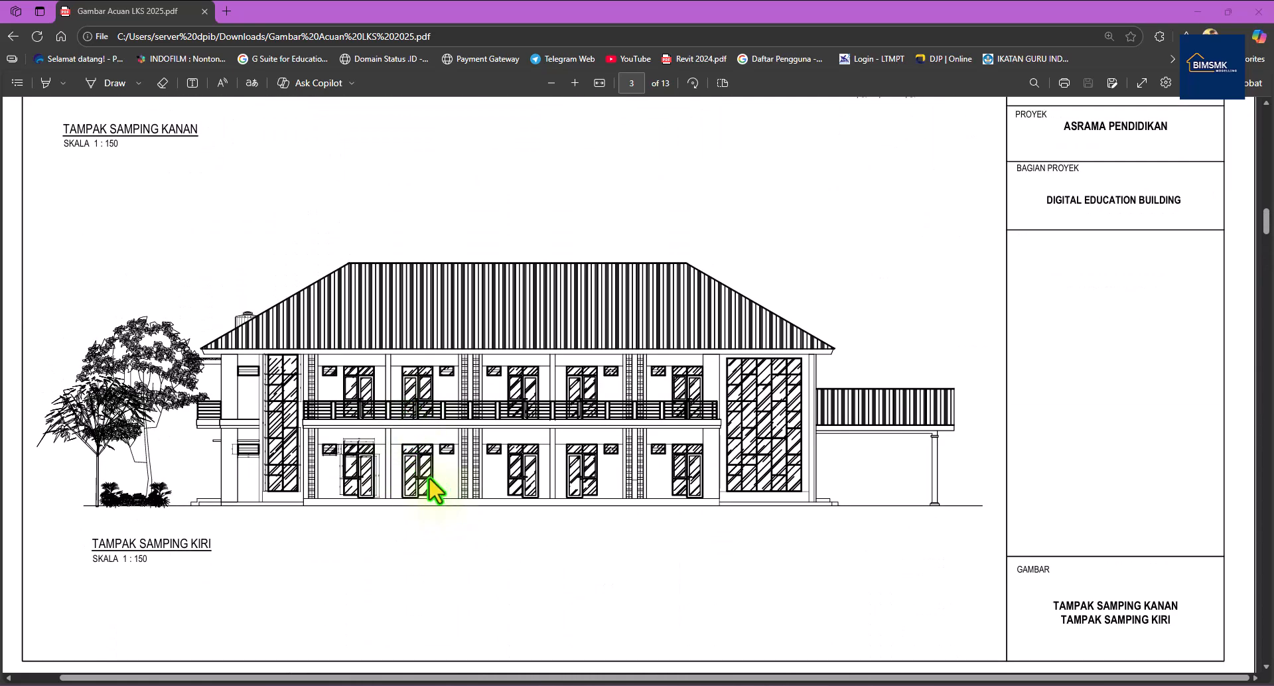
click(803, 684)
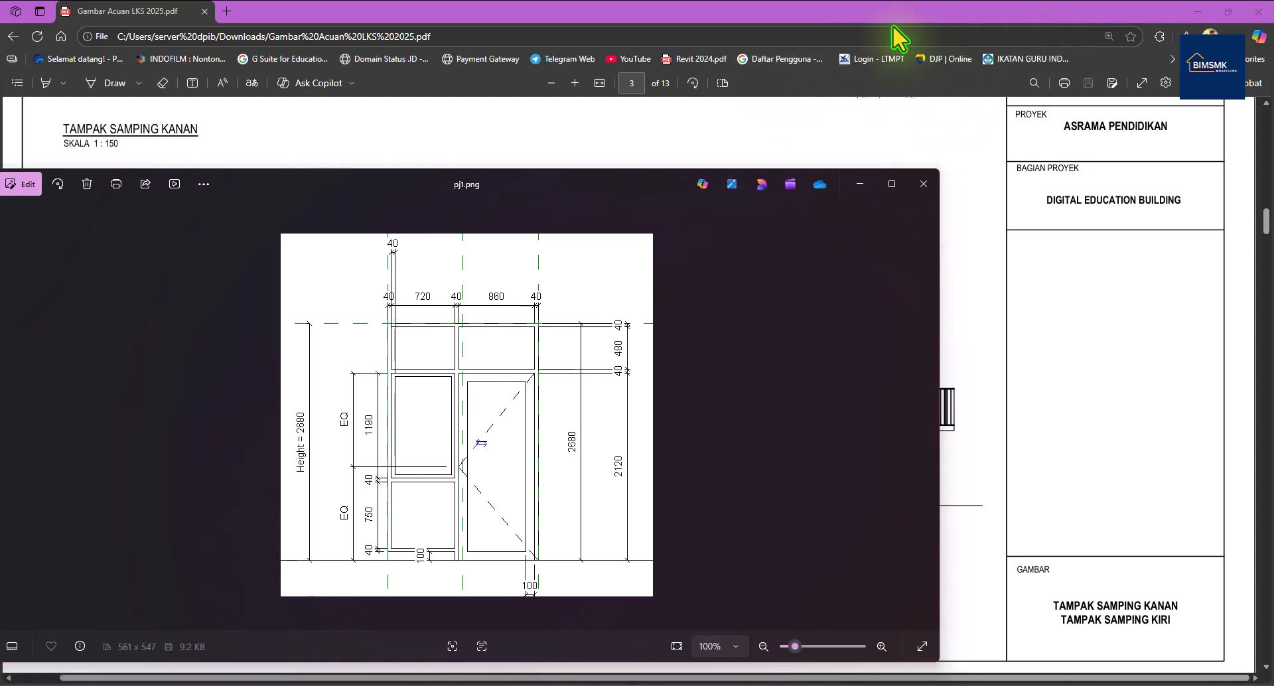
Hide the PDF and door image, then start a new family from the Metric Door.rft template.
click(1196, 11)
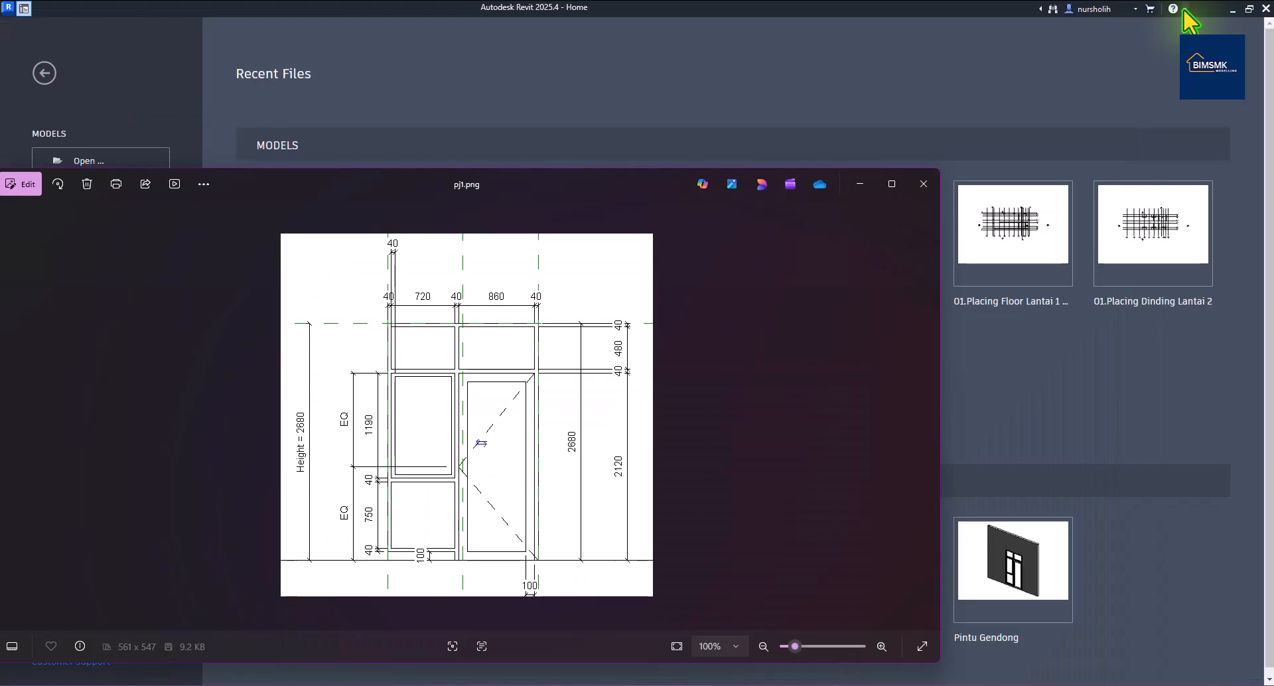
click(859, 183)
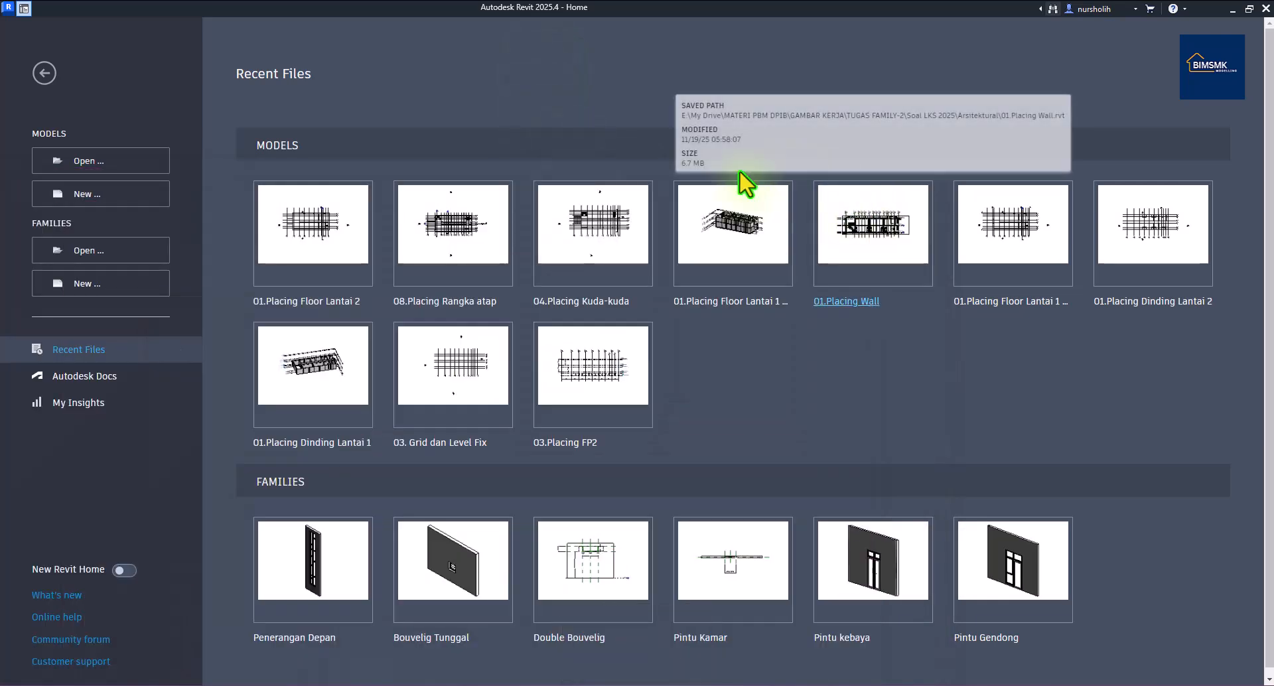
click(118, 286)
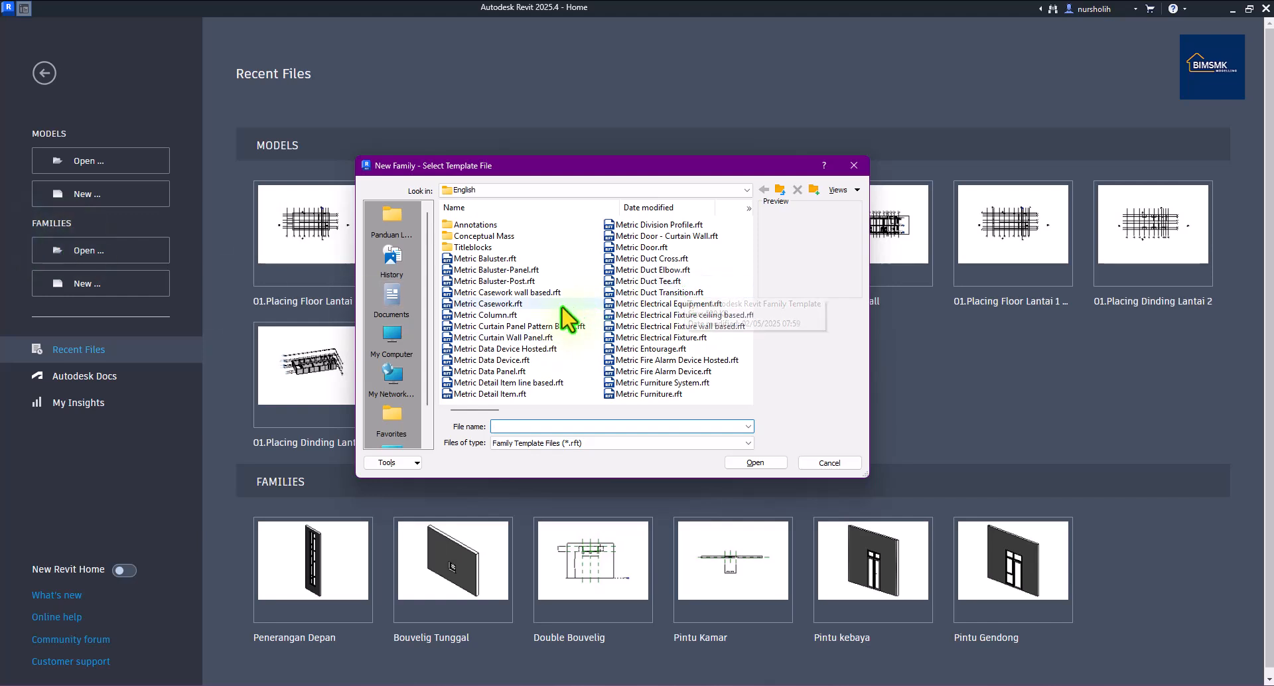
click(652, 247)
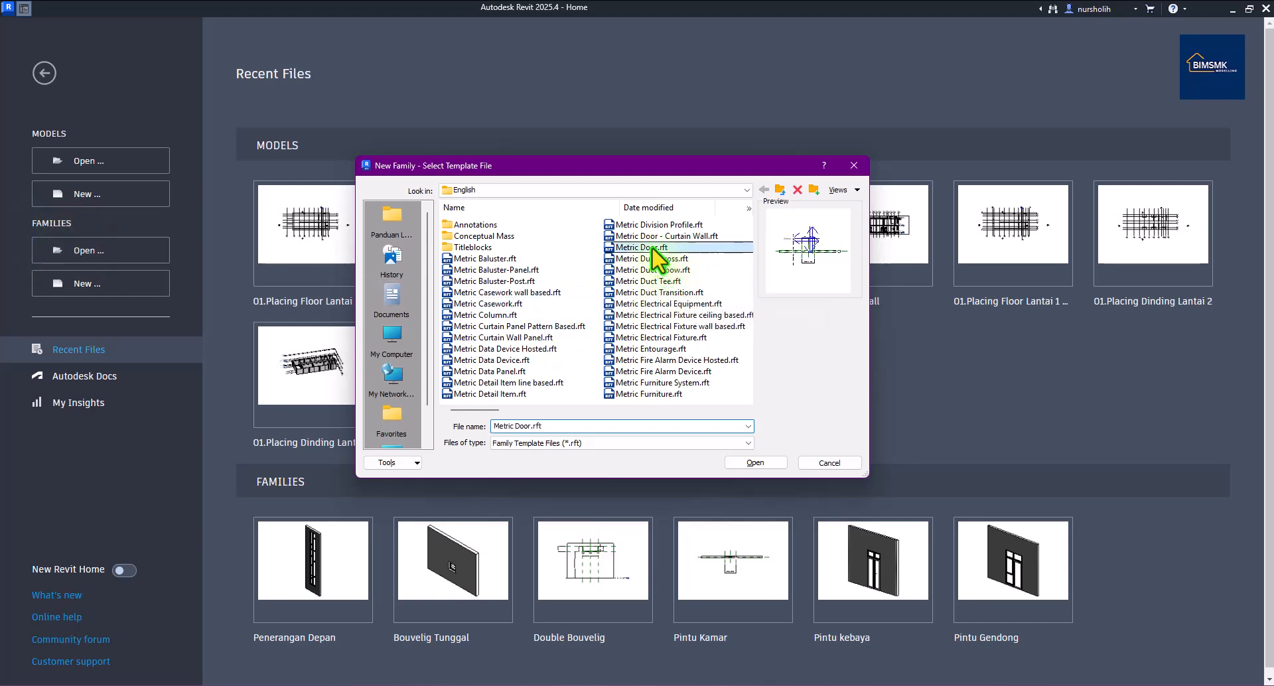
click(756, 462)
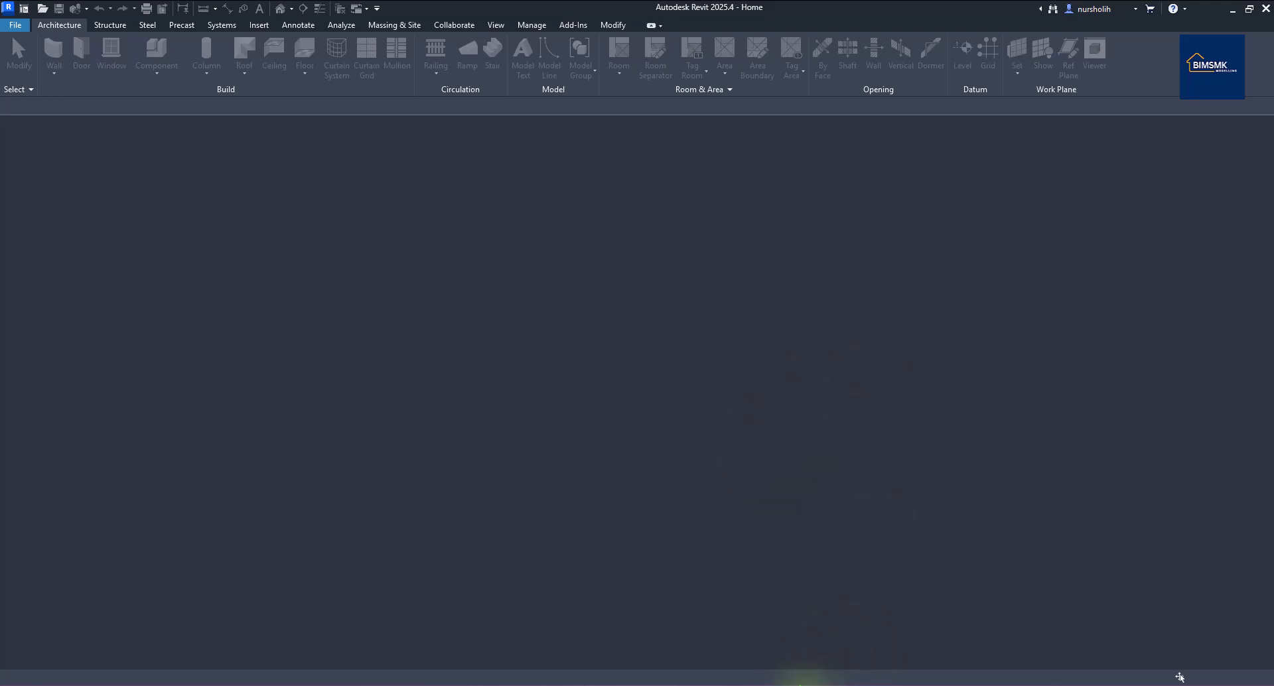
Shrink the pj1.png reference image and place it at the upper right of the screen.
click(800, 685)
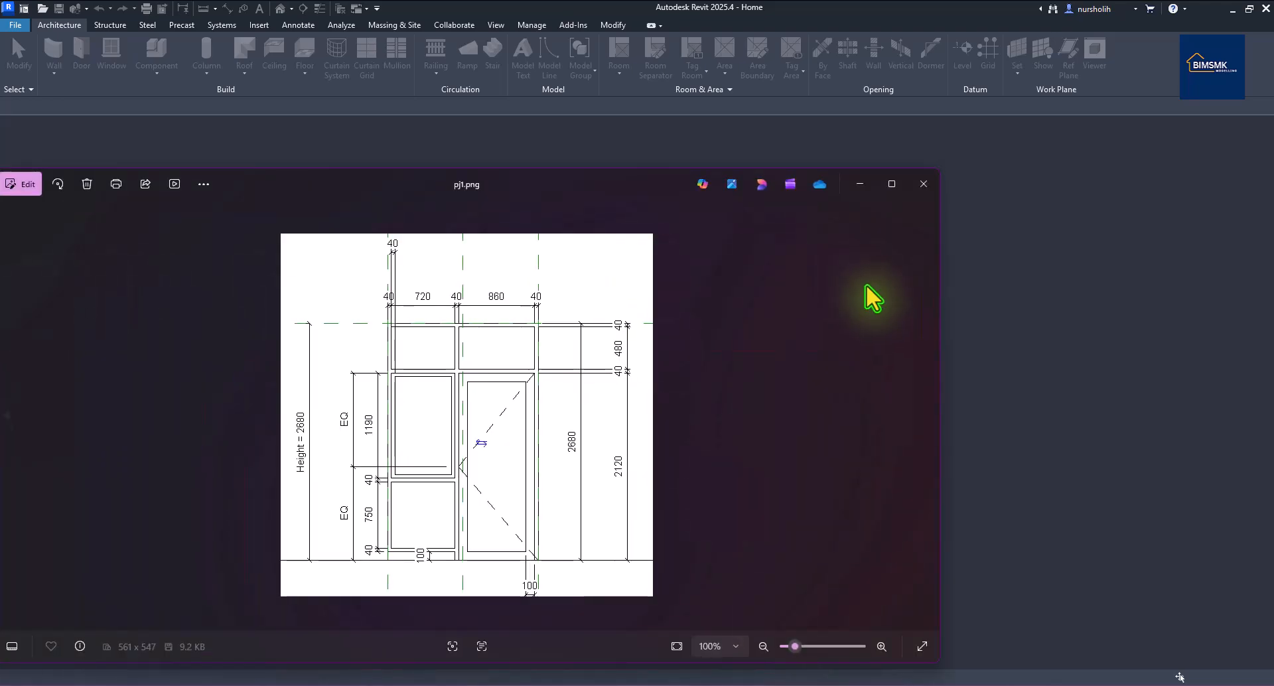
drag(940, 306, 451, 329)
drag(290, 176, 1102, 70)
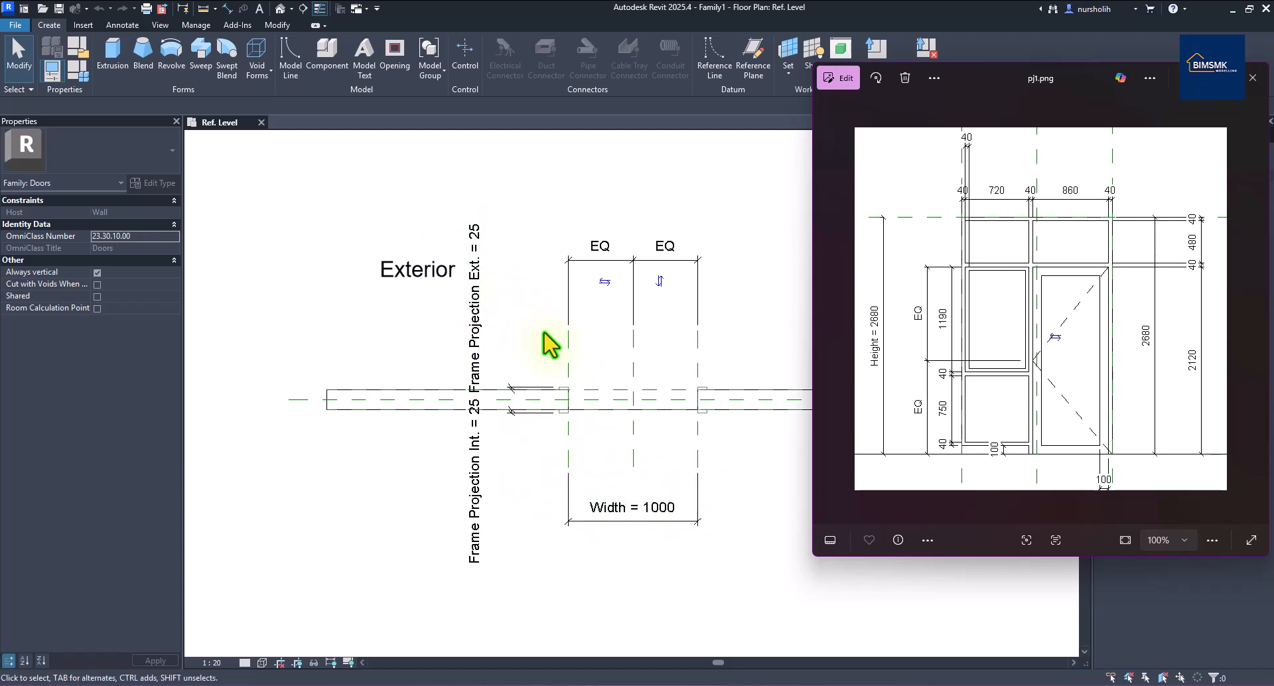
Delete the exterior and interior frame extrusions and open Family Types.
click(569, 397)
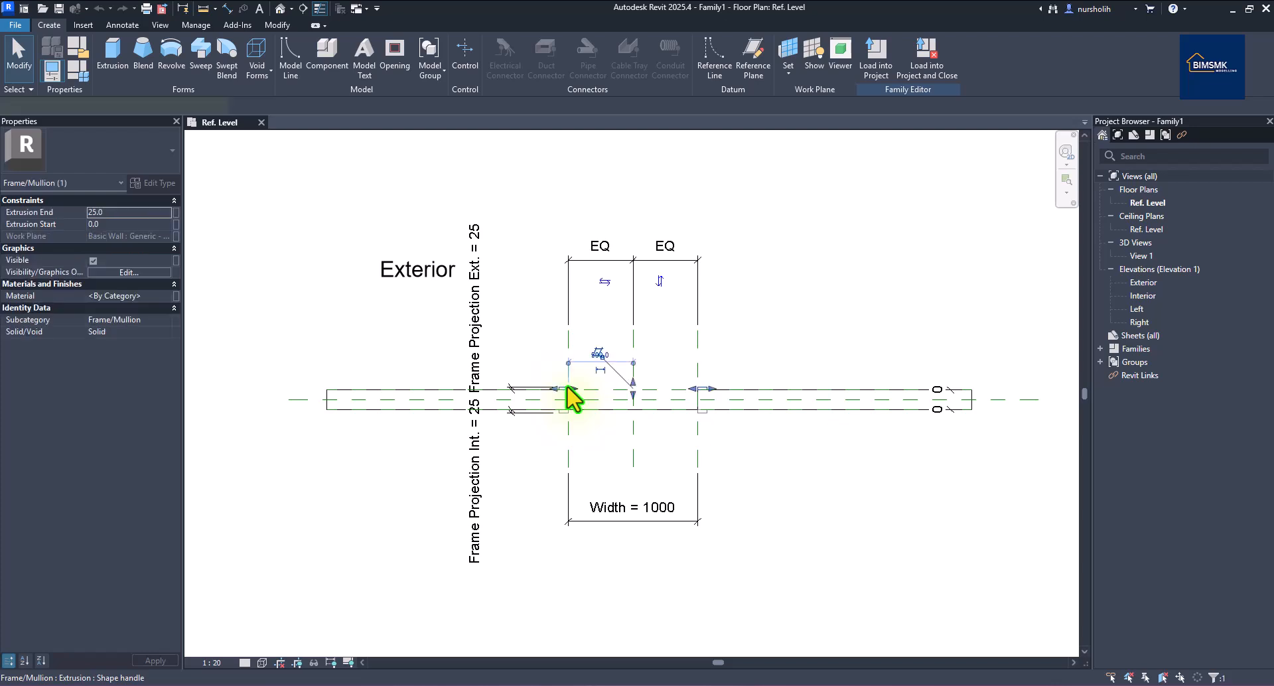
key(Delete)
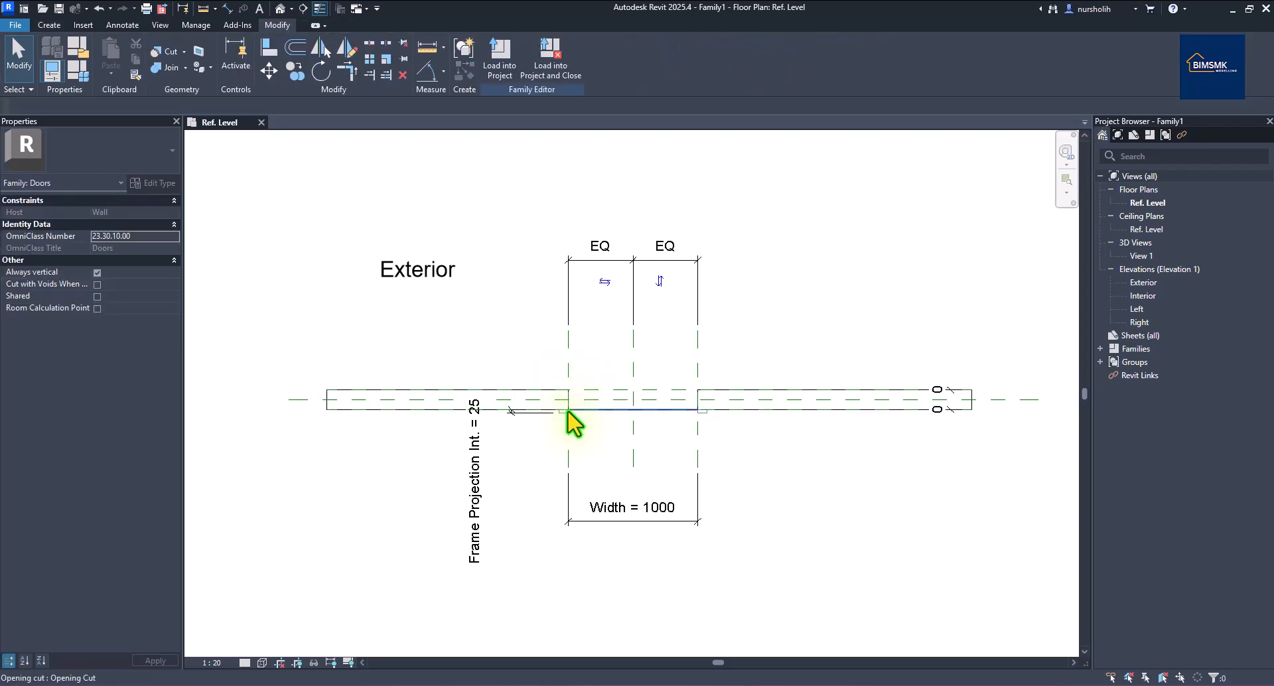
click(569, 425)
key(Delete)
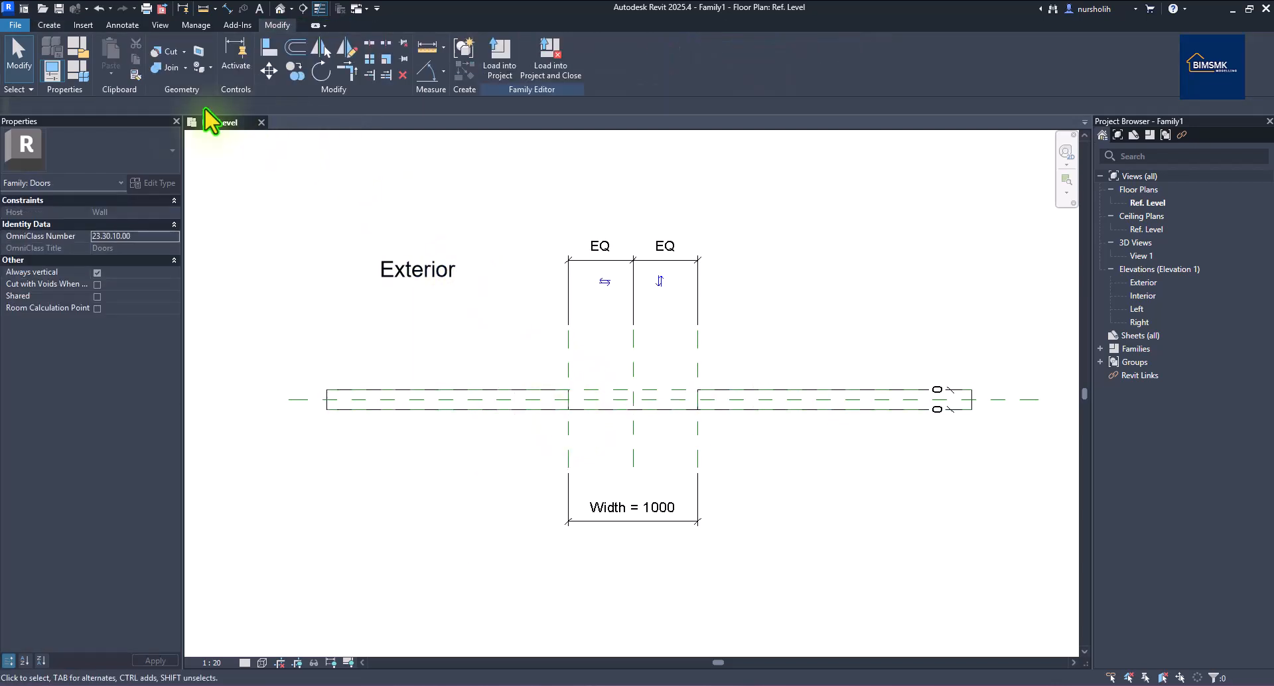
click(80, 75)
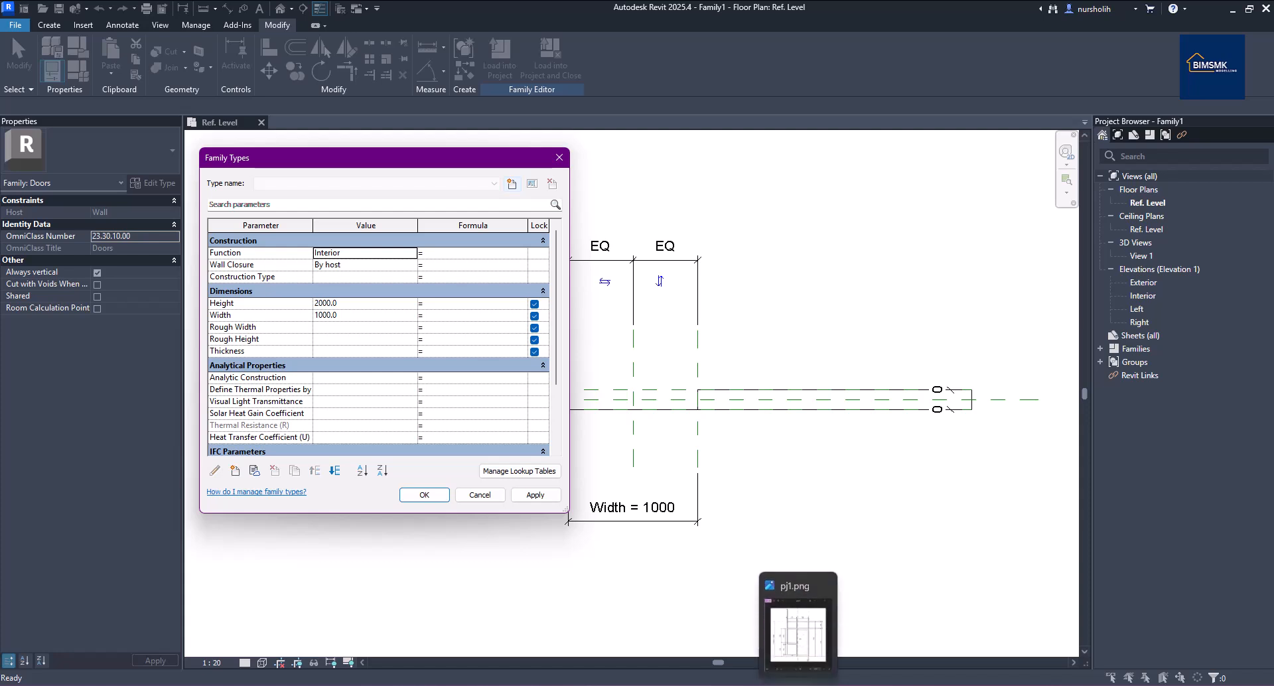
Launch Calculator and position it beside the pj1.png reference drawing.
click(800, 627)
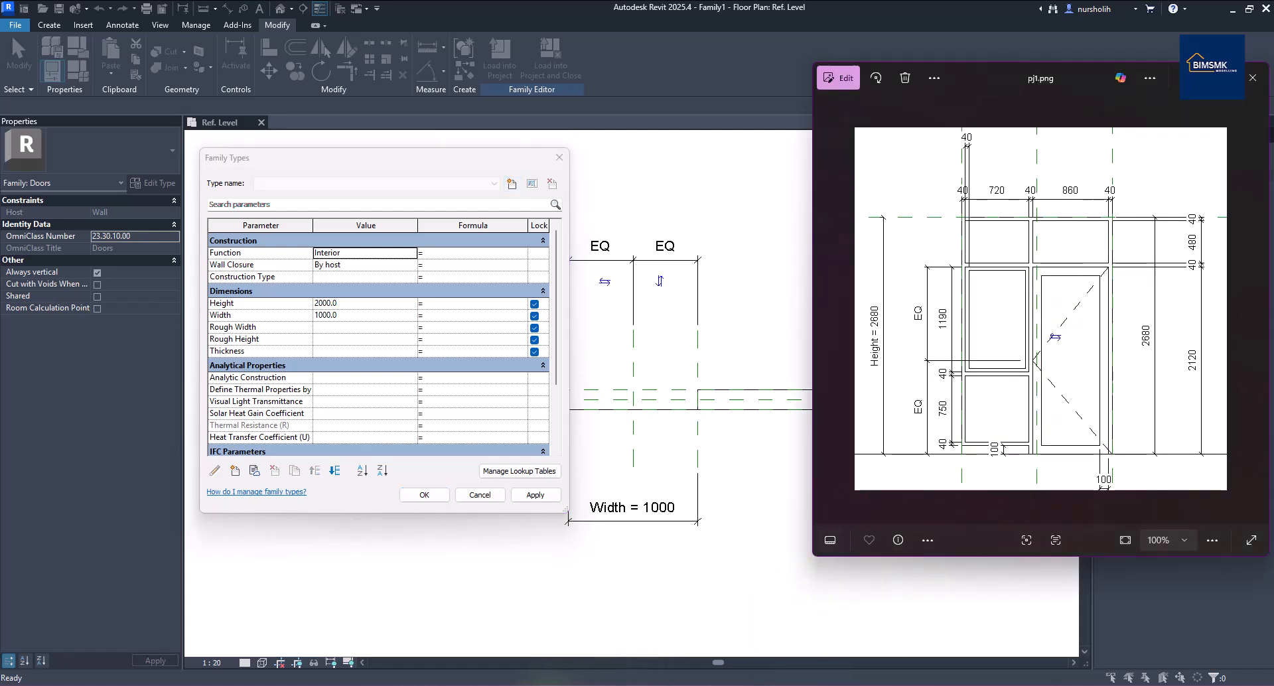
click(443, 683)
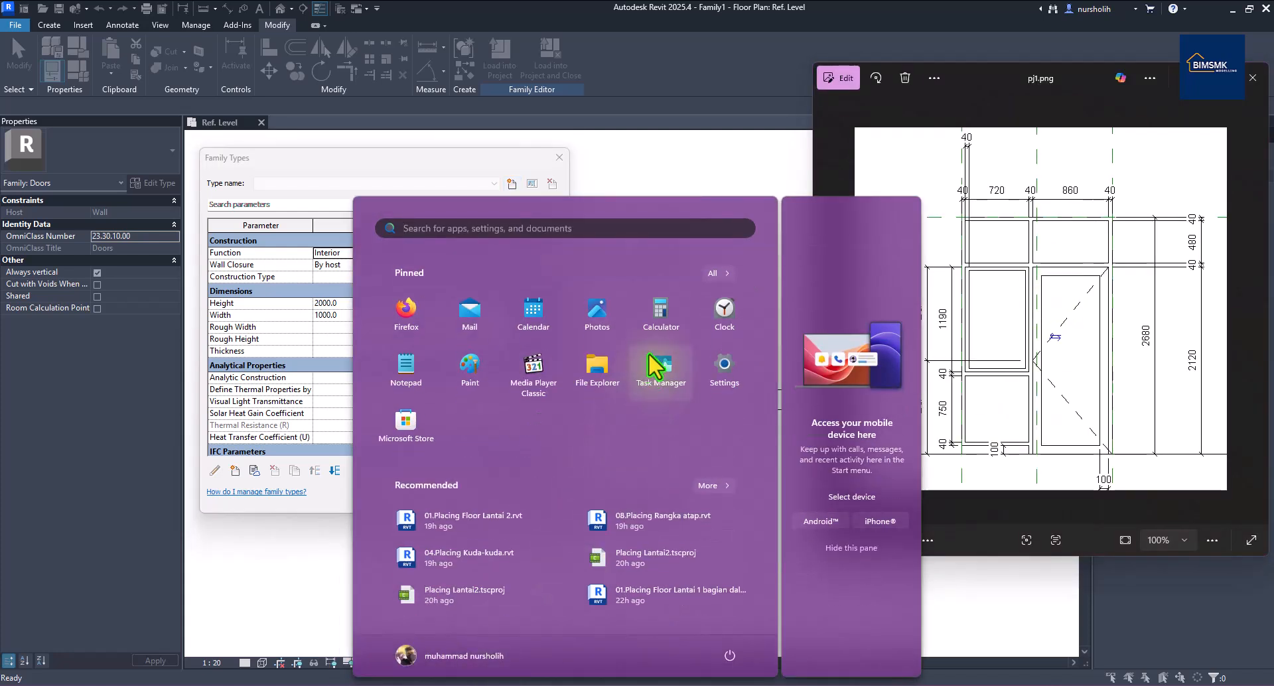
click(661, 319)
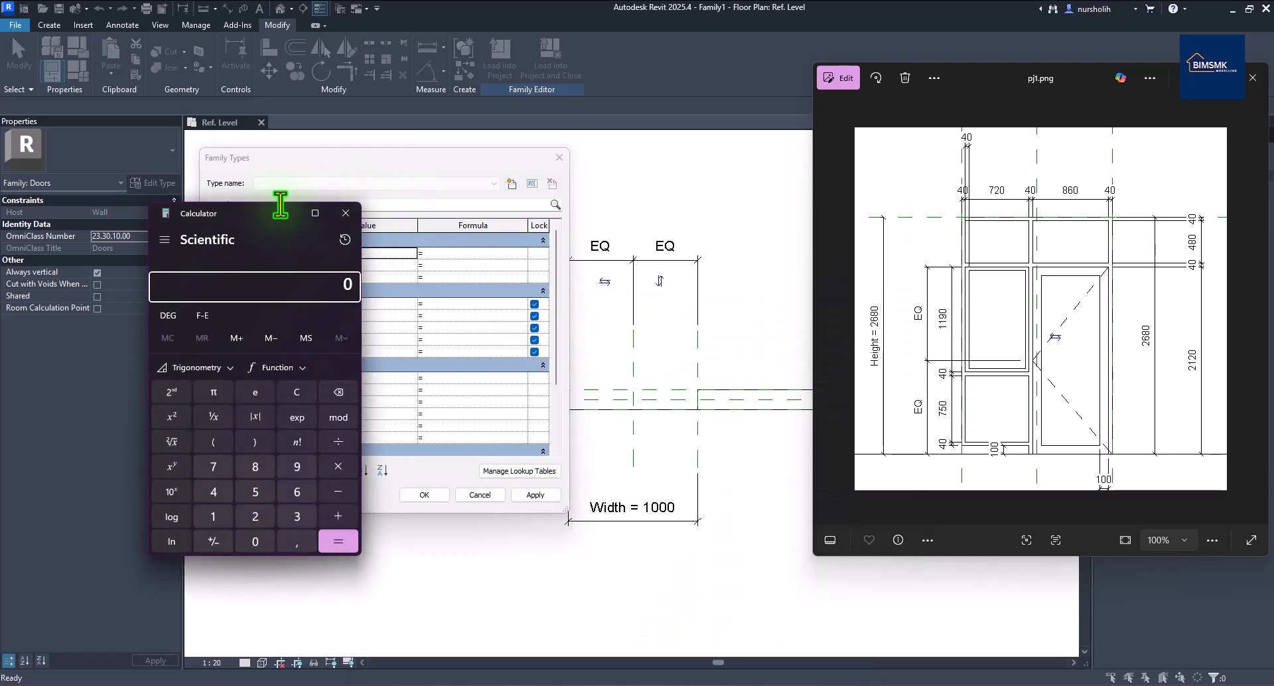
mouse_move(238, 239)
mouse_down()
mouse_move(768, 223)
mouse_move(763, 198)
mouse_up()
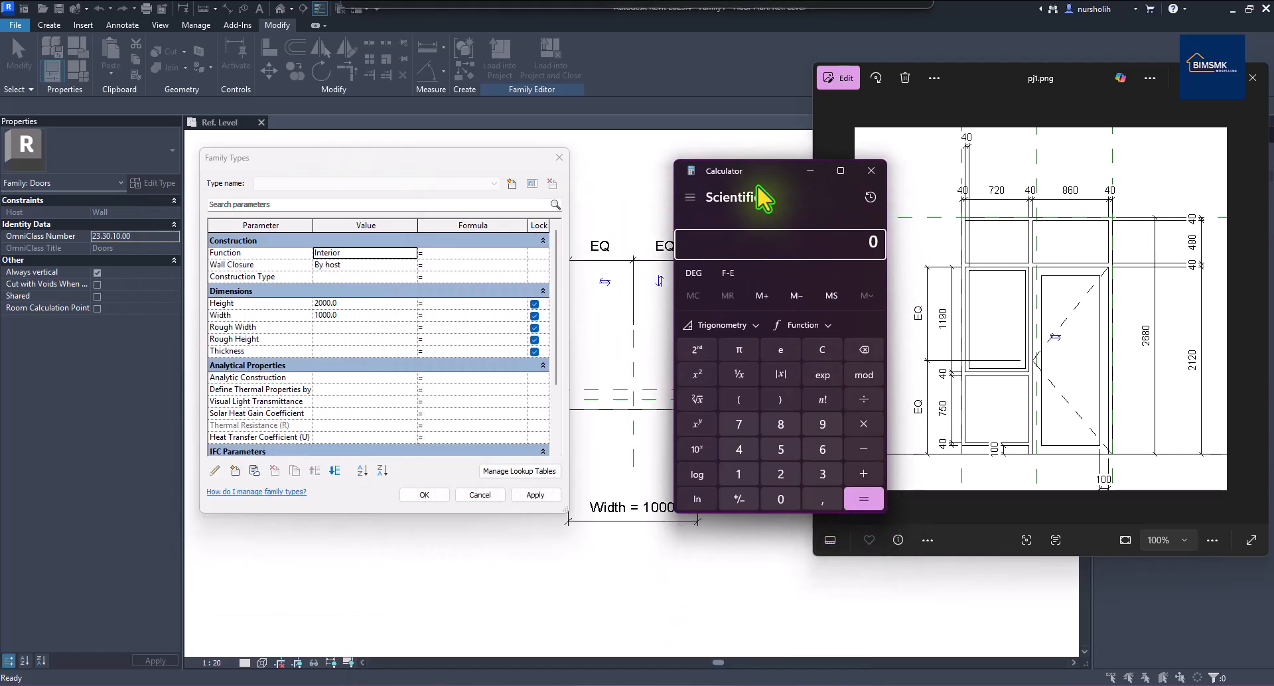
Enter 40 + 720 + 40 in Calculator for the frame and panel widths.
click(739, 453)
click(781, 497)
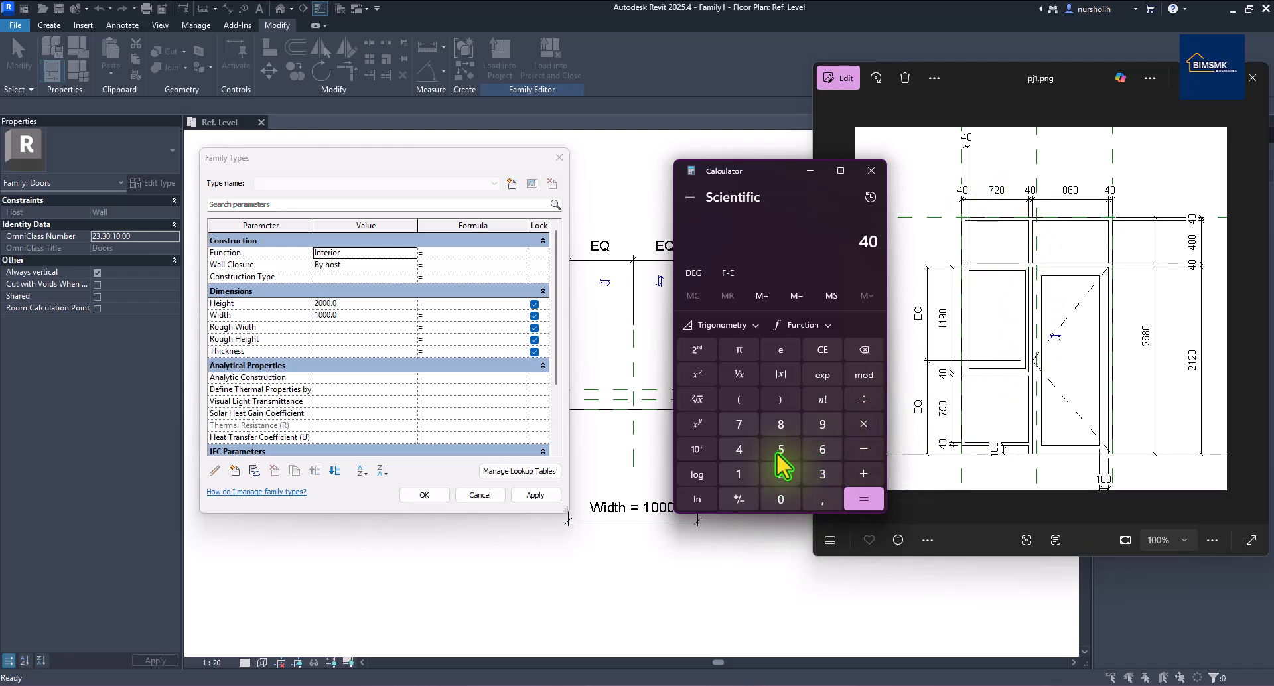
click(863, 474)
click(746, 426)
click(776, 471)
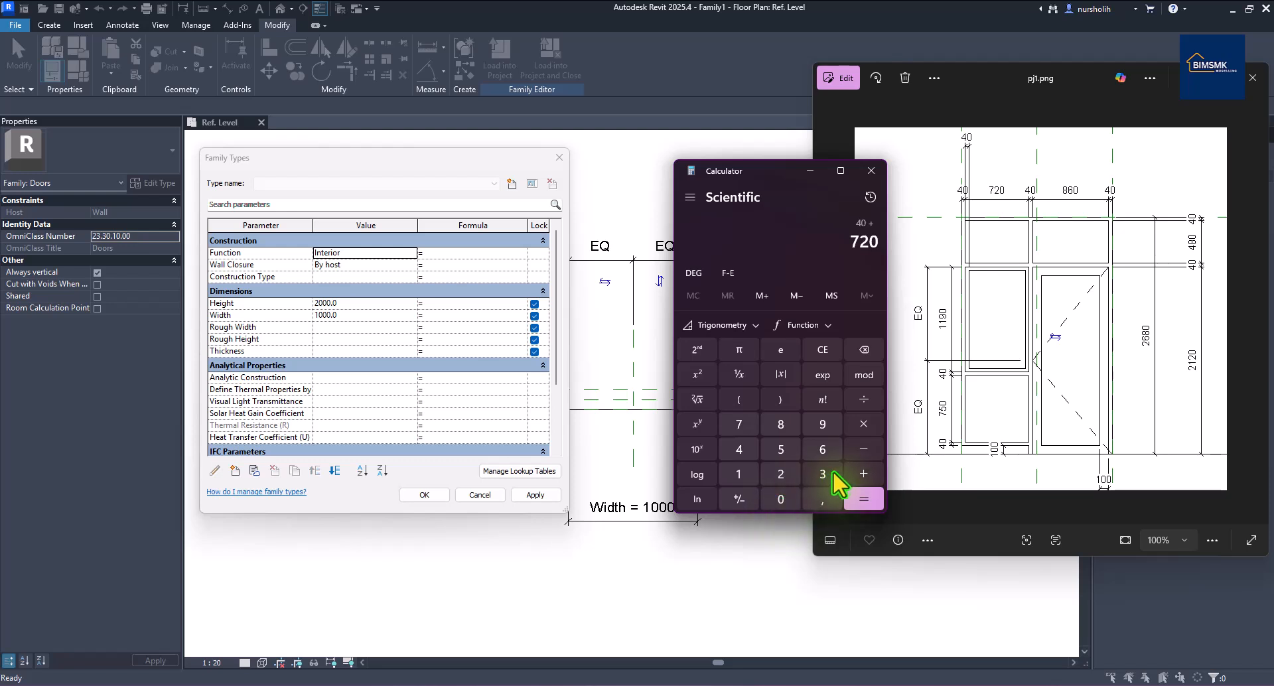
click(862, 472)
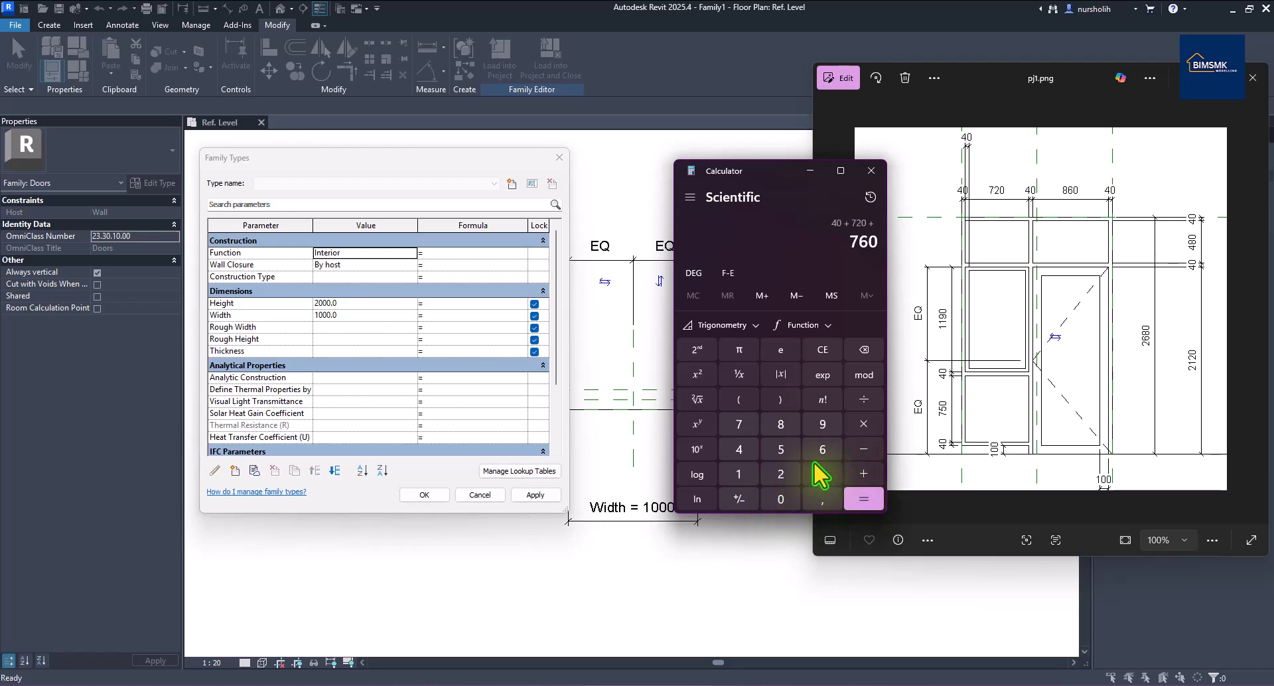
click(739, 449)
click(782, 499)
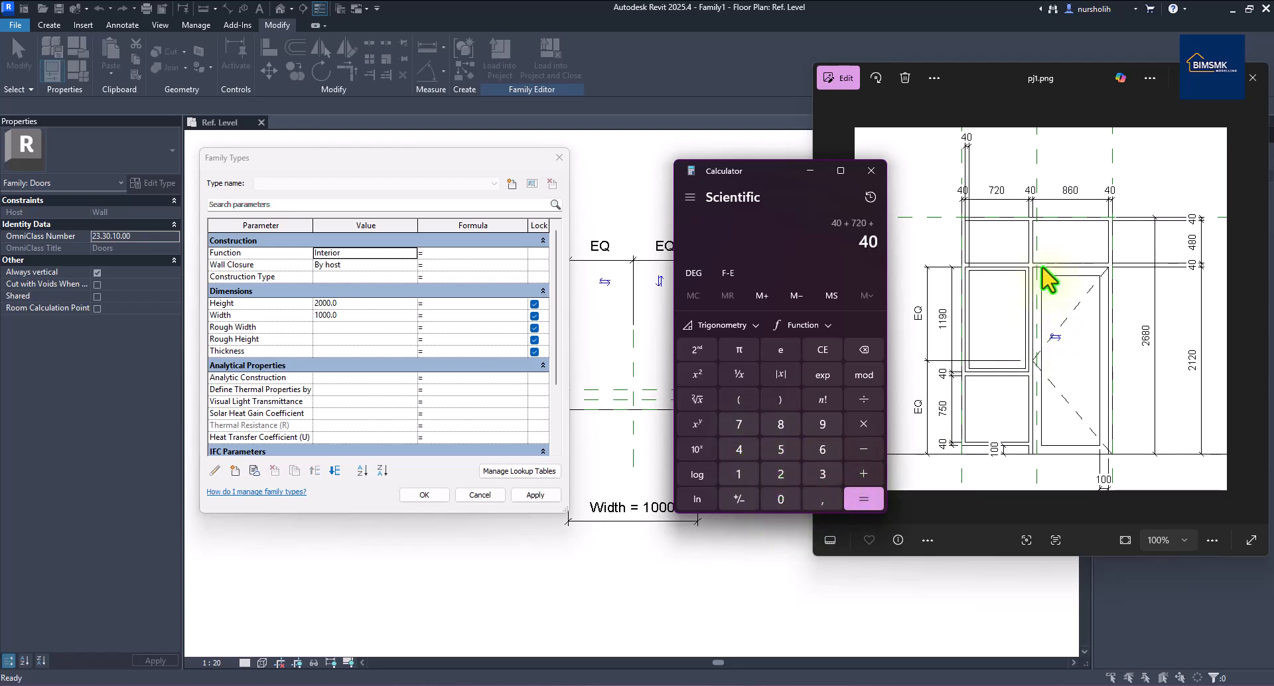
Add 860 and 40 for a 1700 total, then go back to the Width value.
click(863, 473)
click(784, 425)
click(823, 449)
click(781, 499)
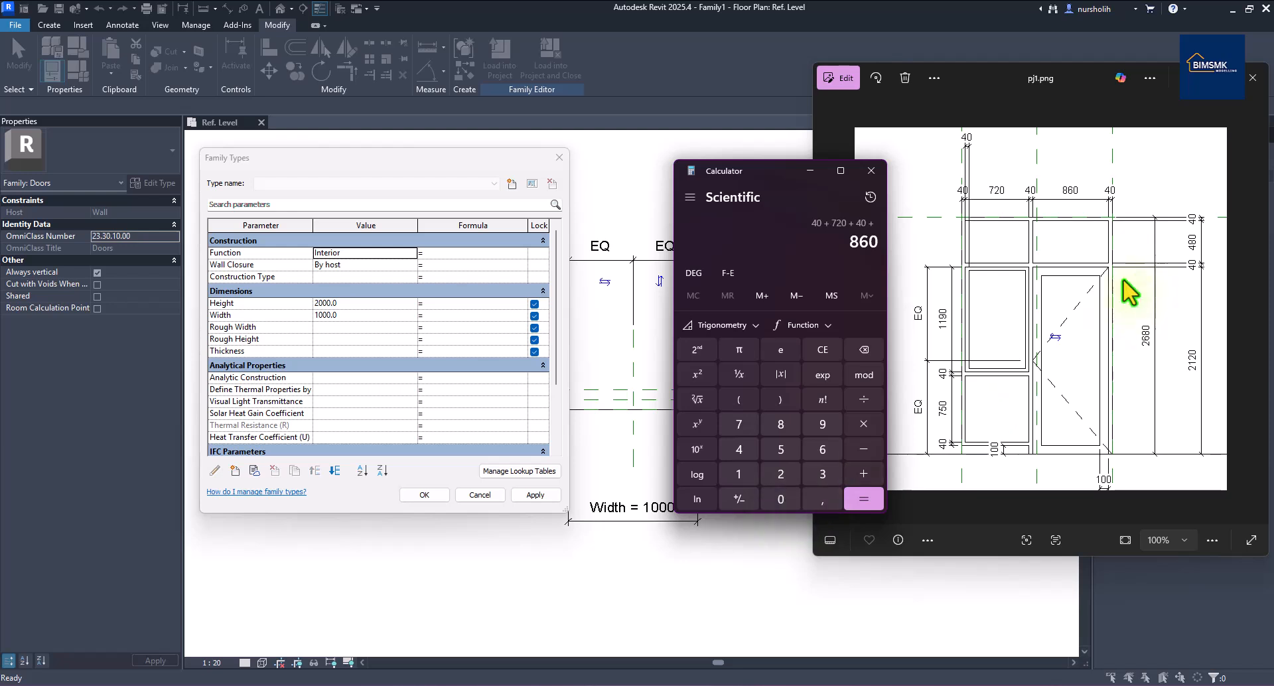
click(863, 474)
click(738, 449)
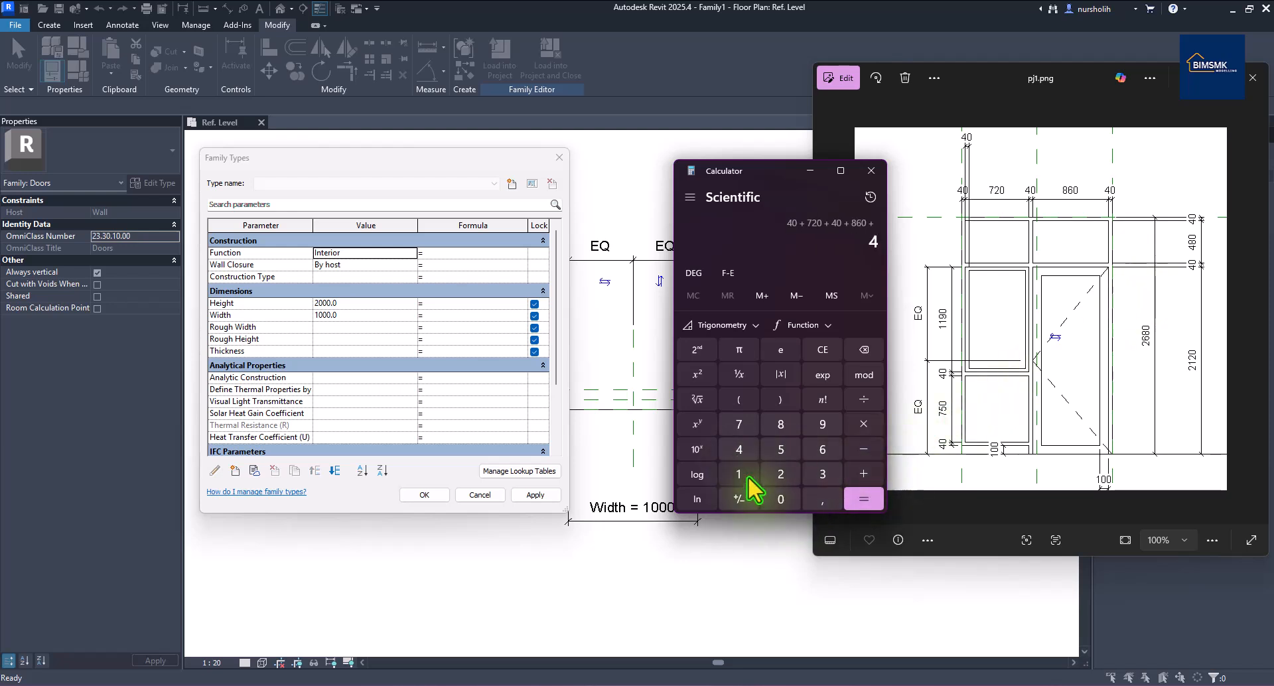
click(862, 499)
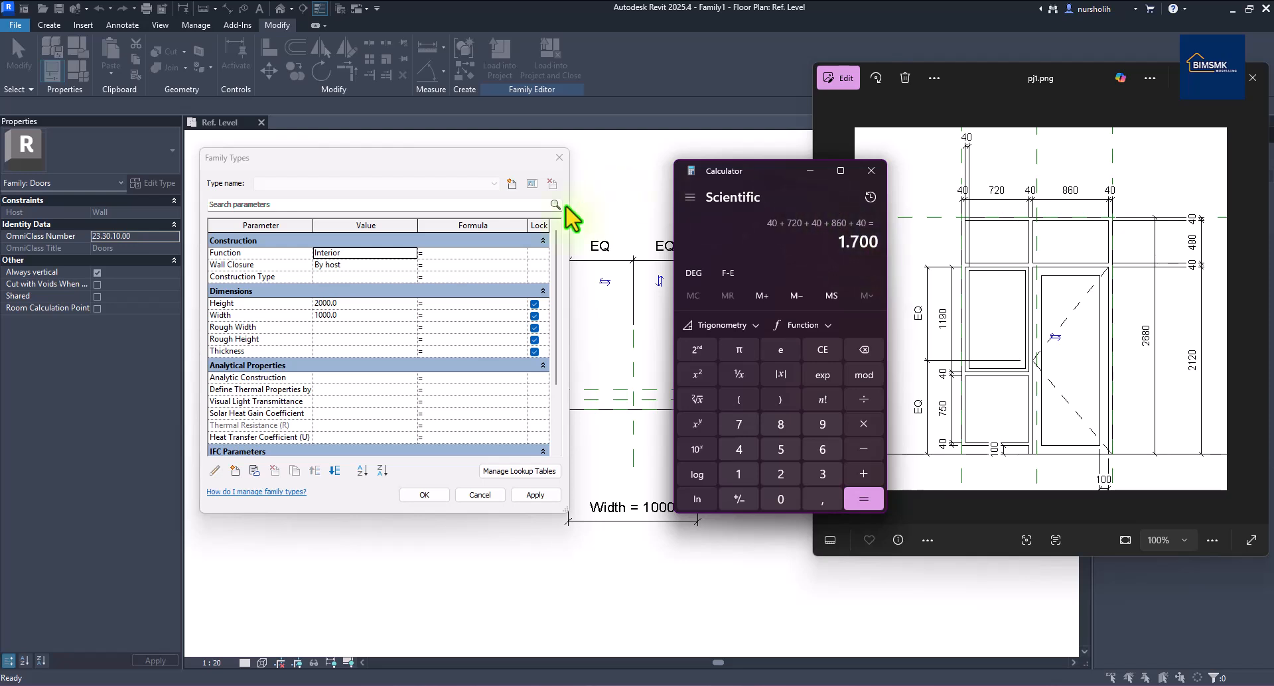
click(329, 315)
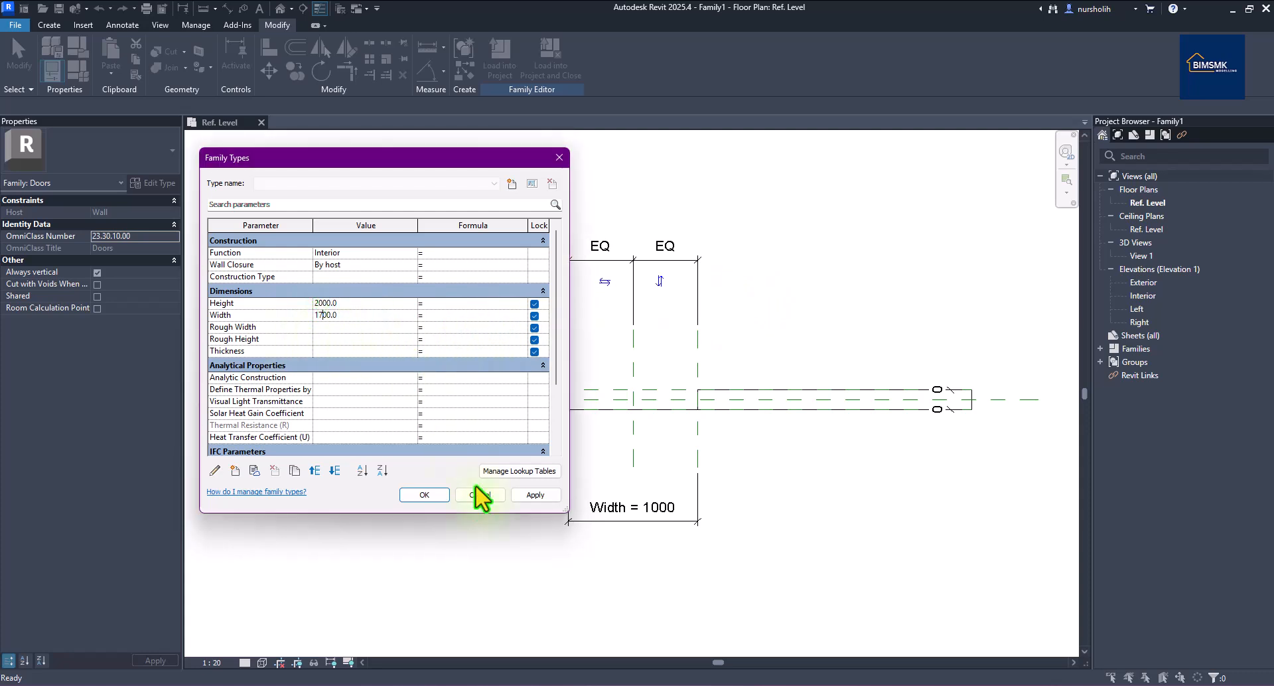
key(alt+Tab)
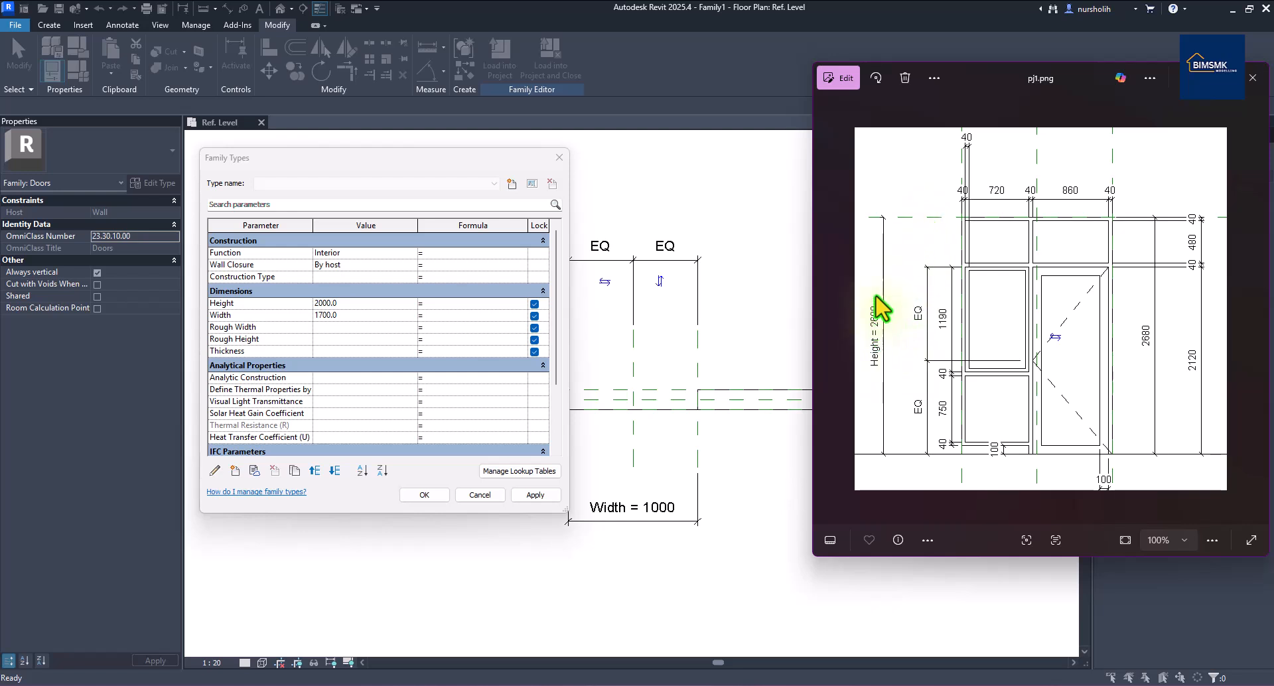
click(321, 304)
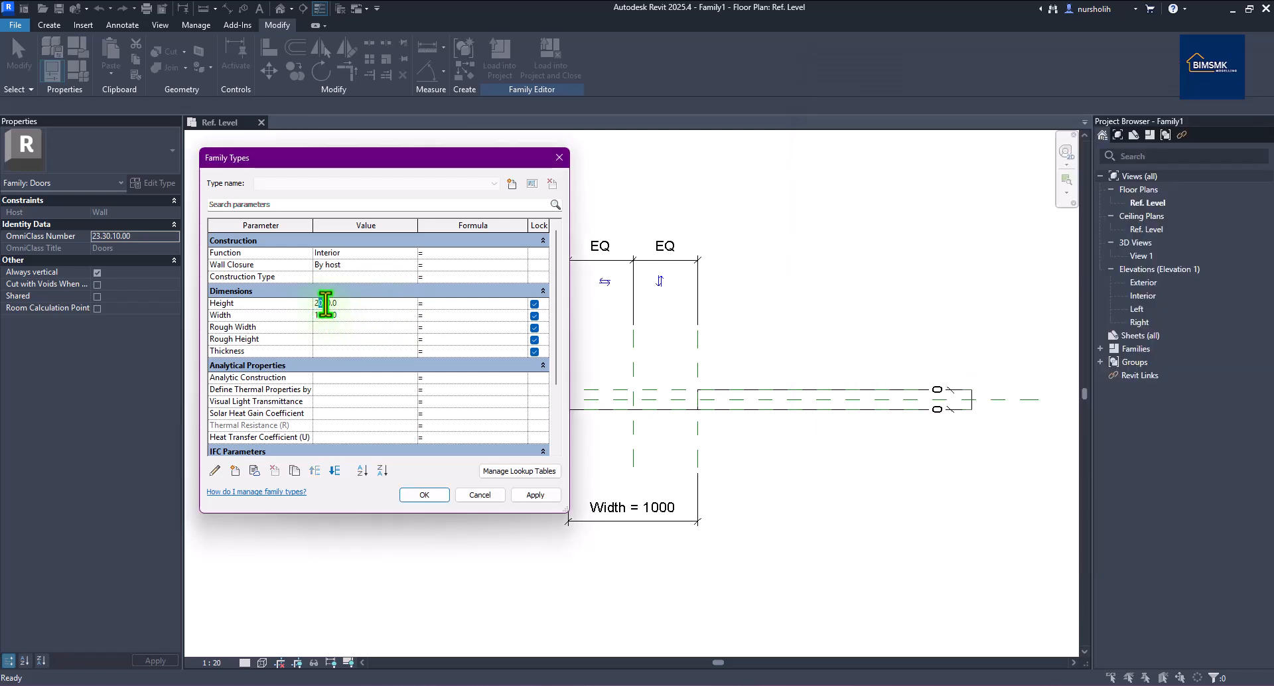
drag(329, 307, 332, 309)
click(422, 496)
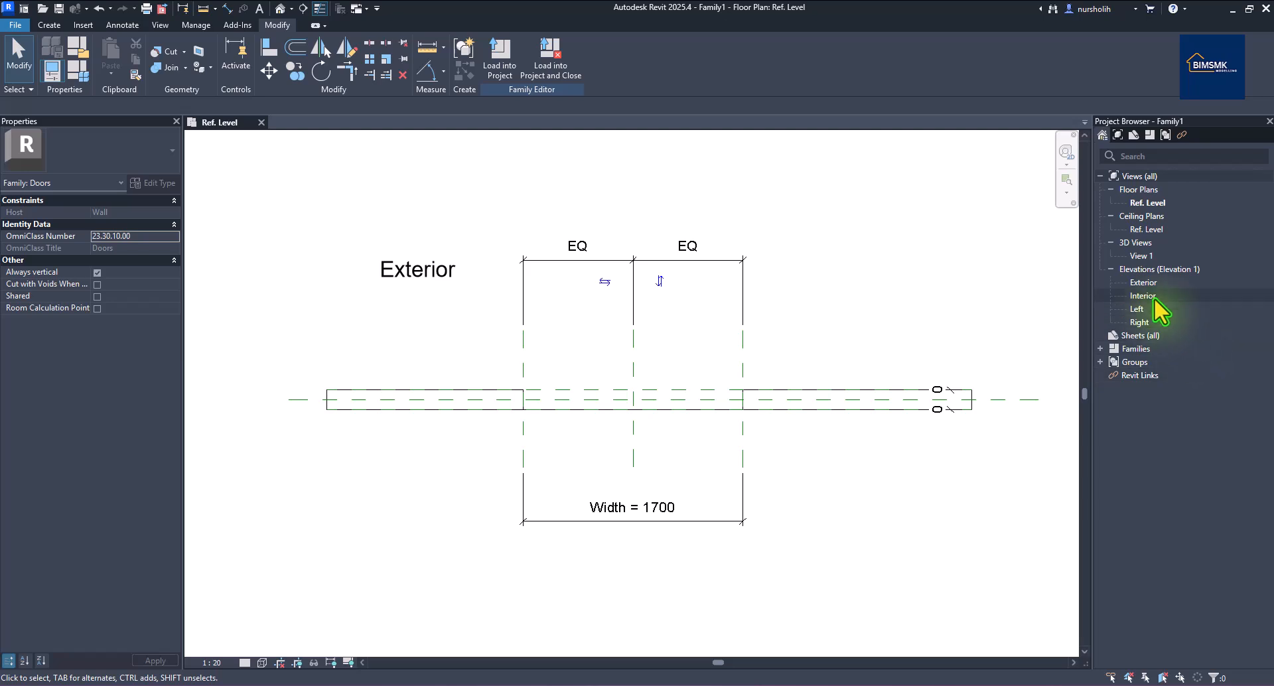
Open the Exterior elevation, with its 2680 opening height, and compare it to pj1.png.
double_click(1143, 282)
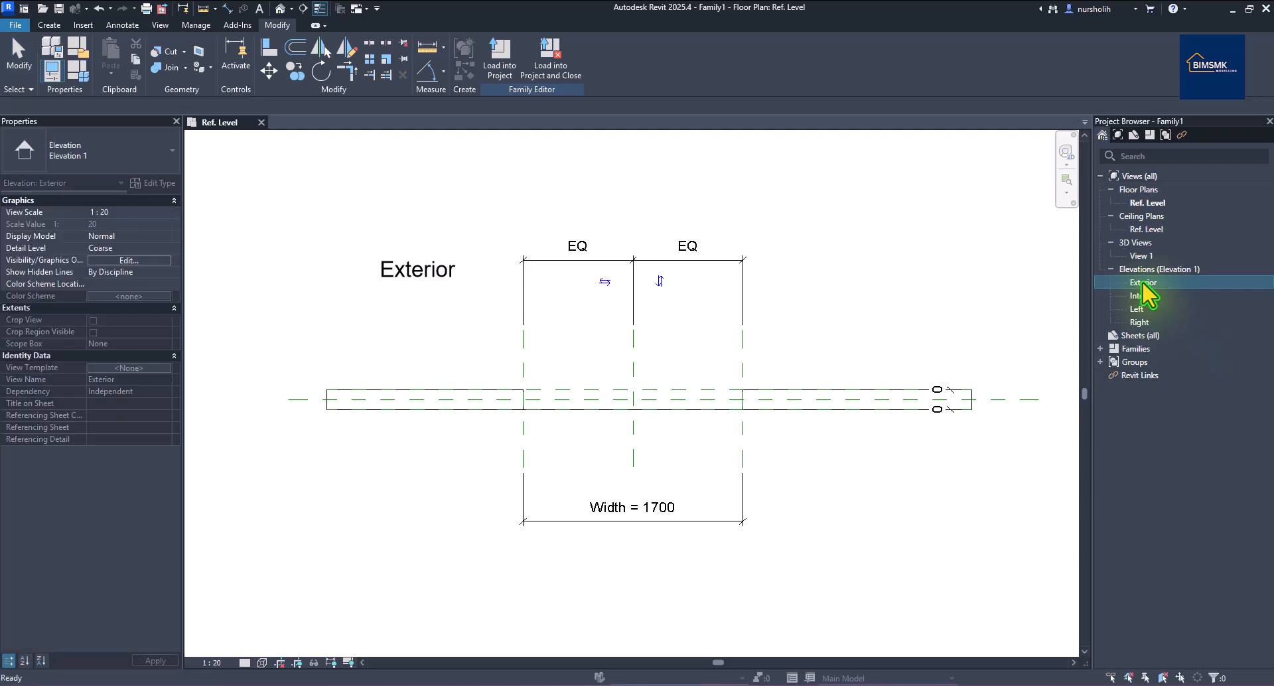
scroll(666, 434, up, 1)
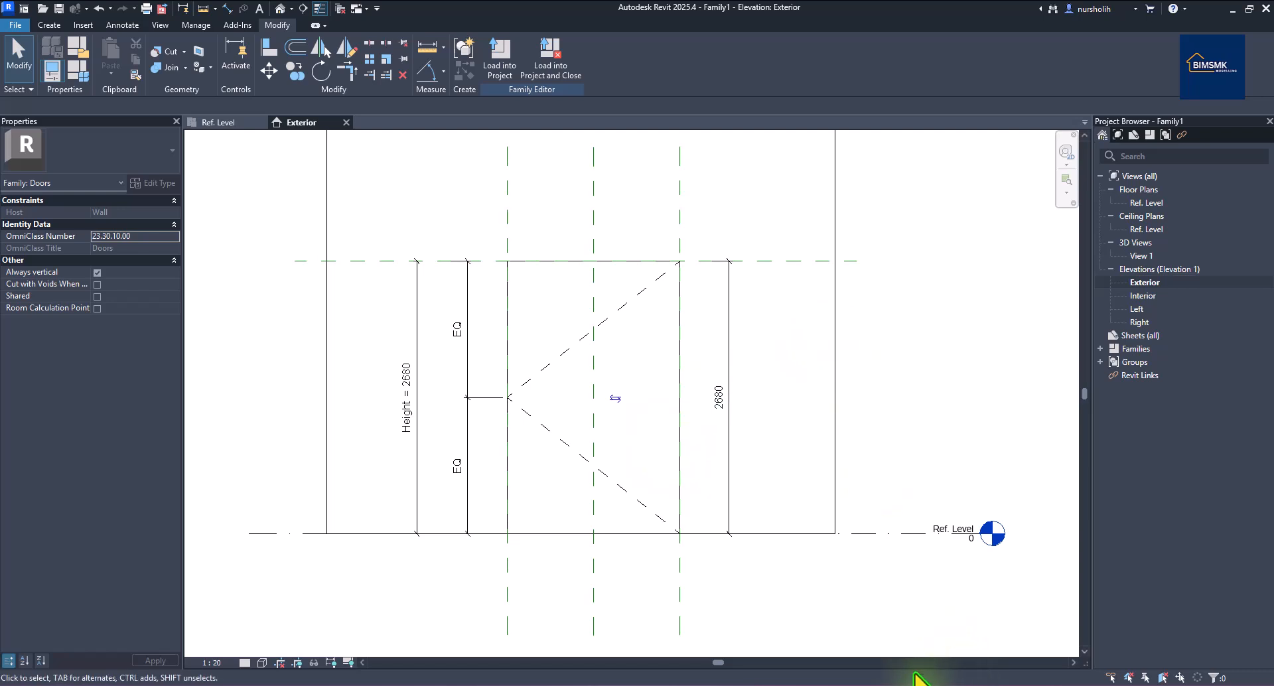
click(802, 681)
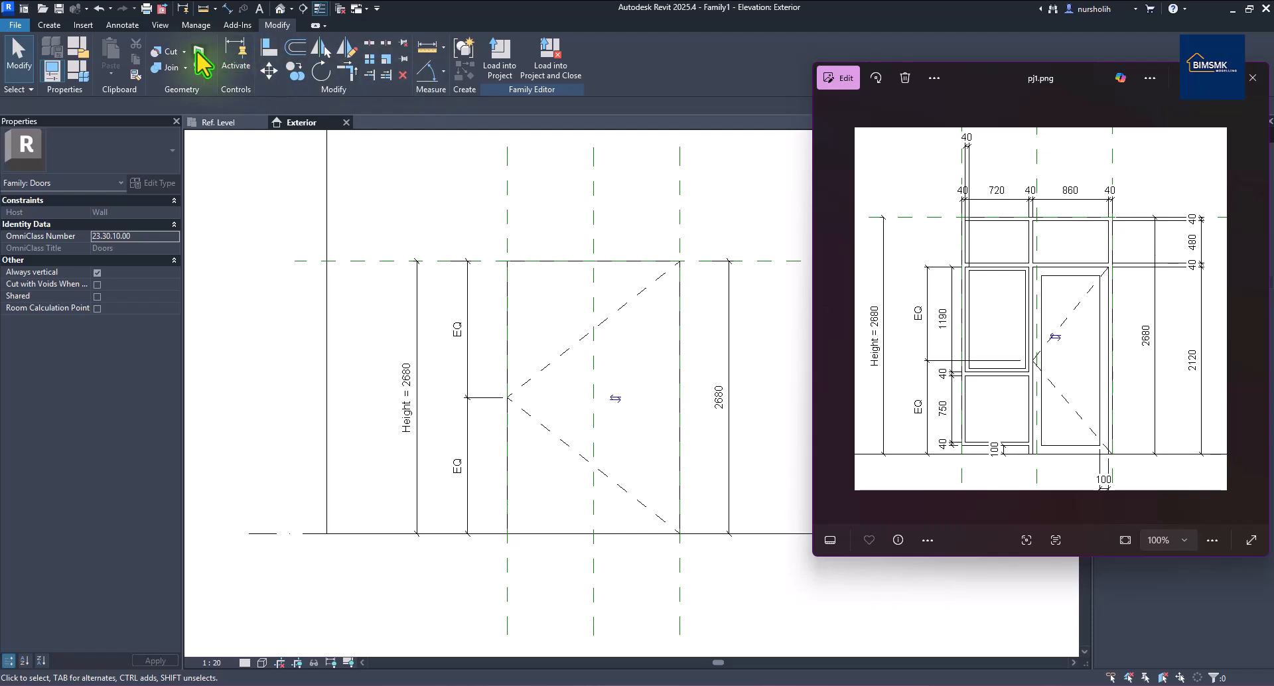
click(51, 25)
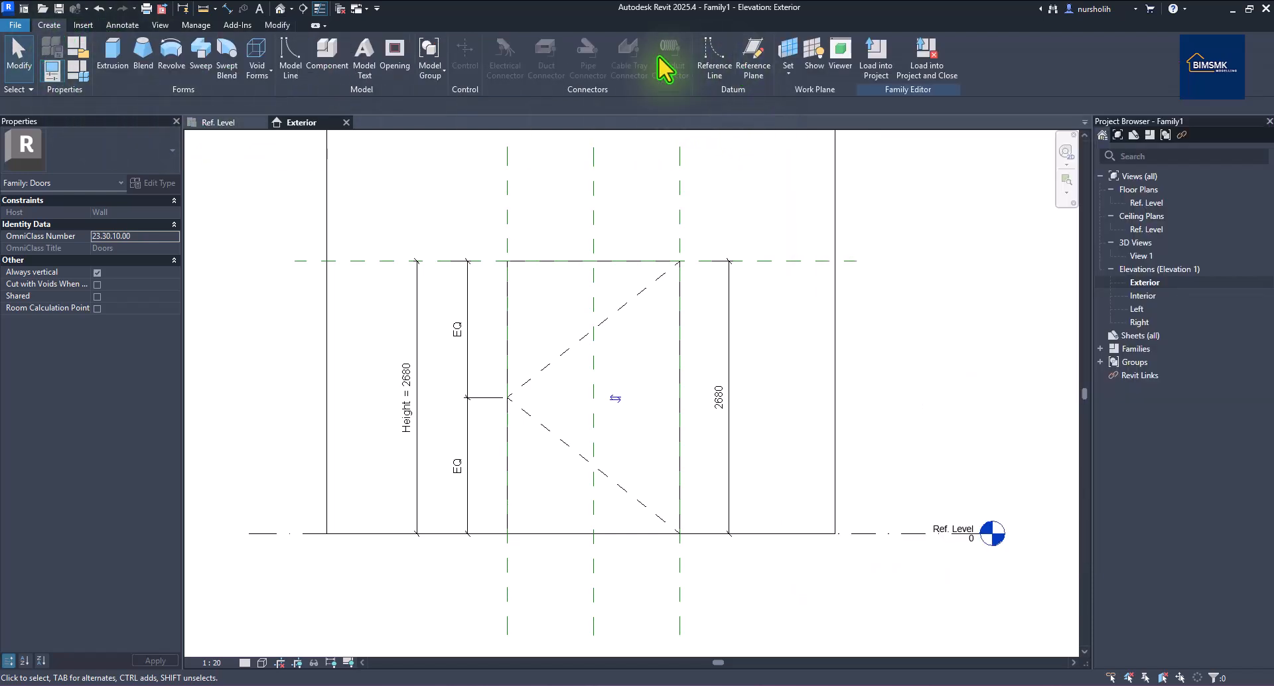
Pick reference planes offset 40 inside the opening's left, top and right edges.
click(757, 59)
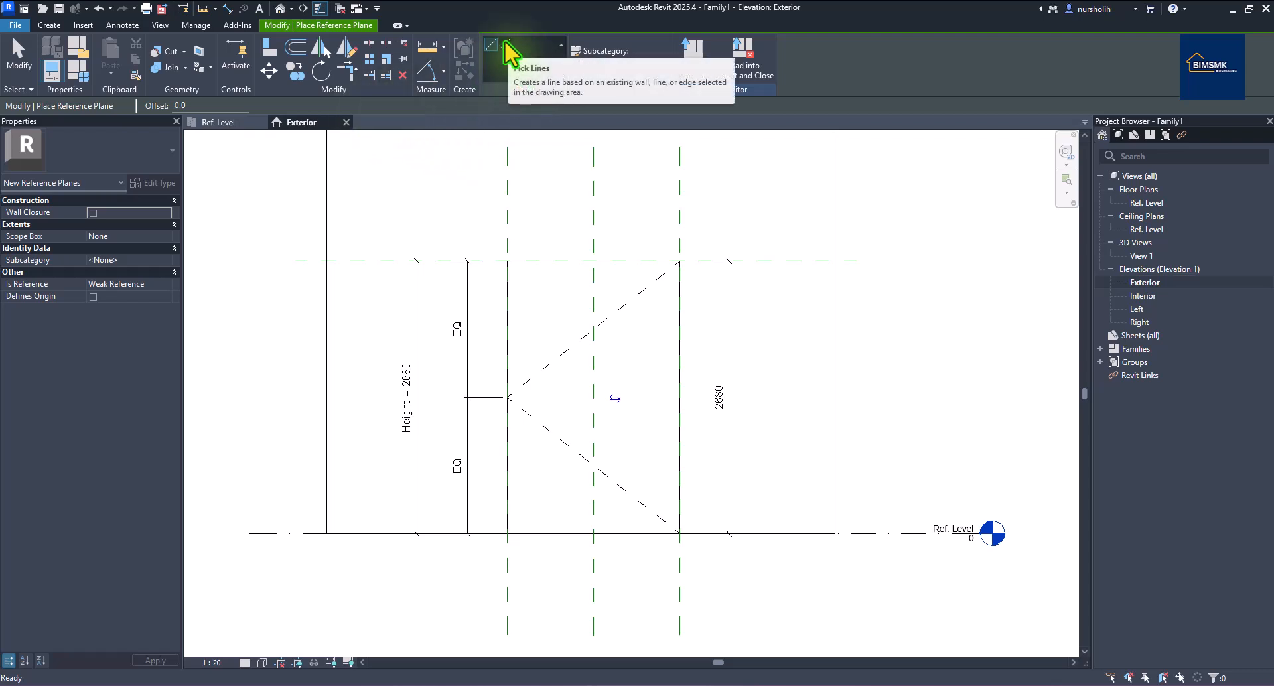
click(508, 47)
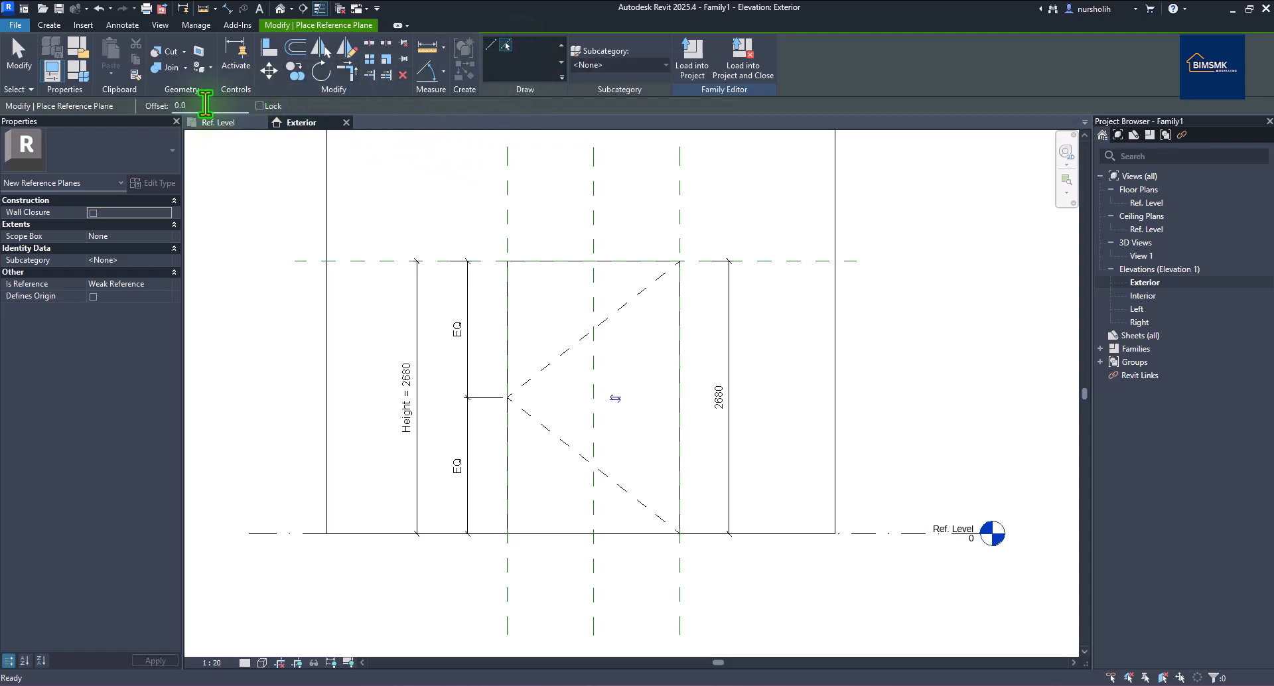
click(206, 105)
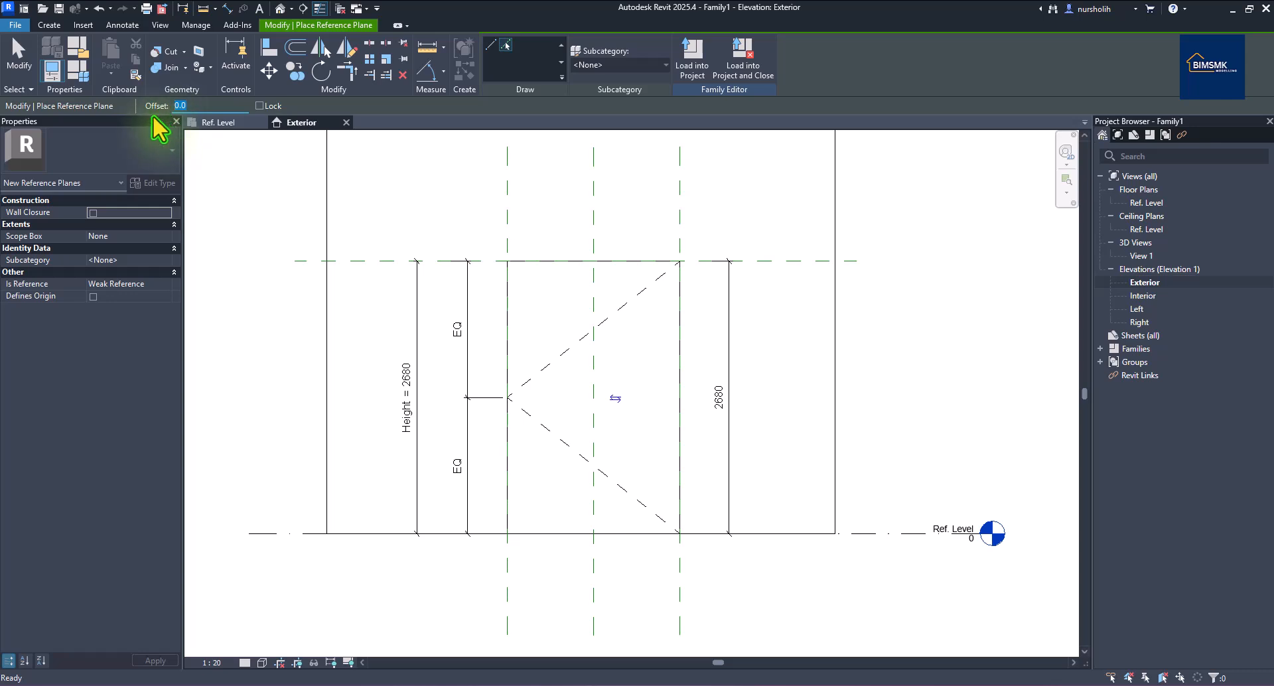
text(4)
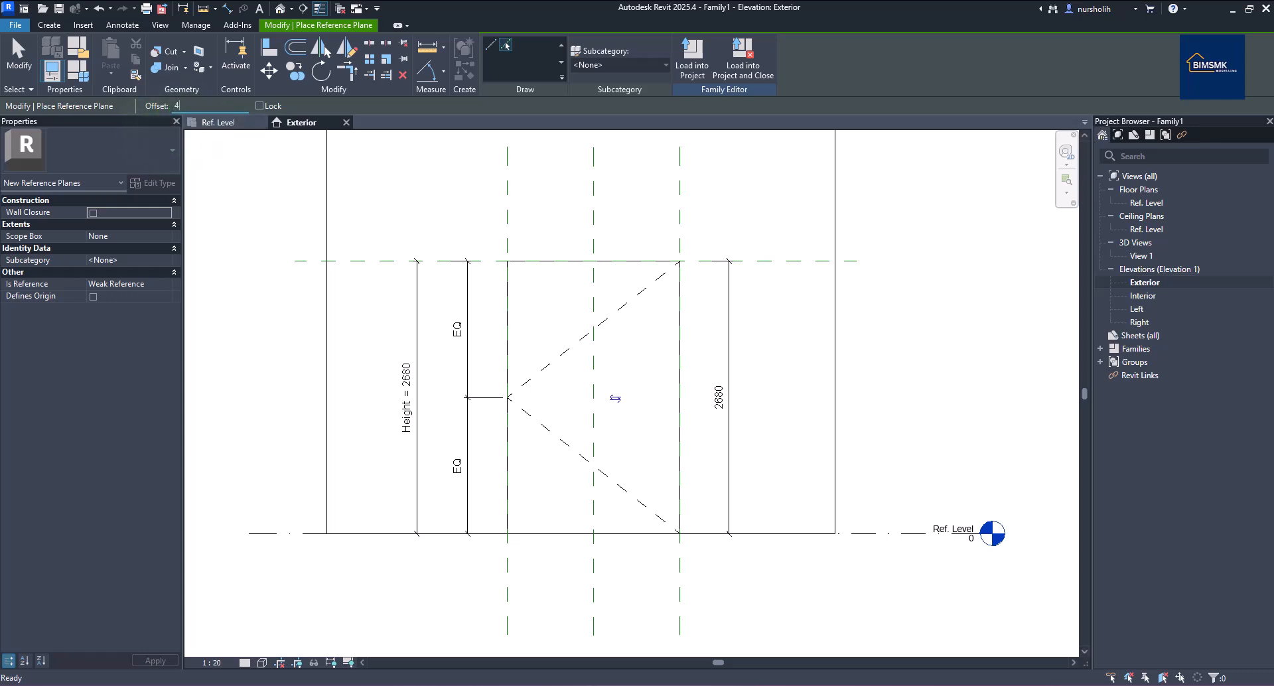
click(511, 317)
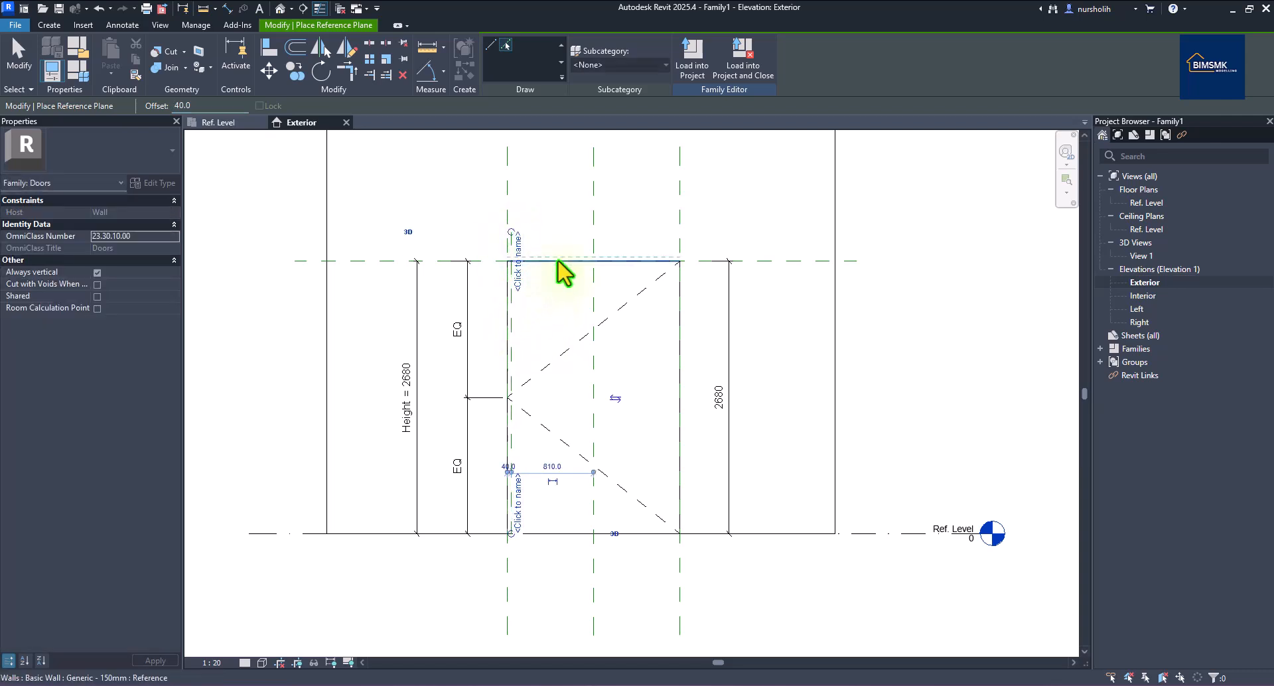
click(592, 276)
click(683, 269)
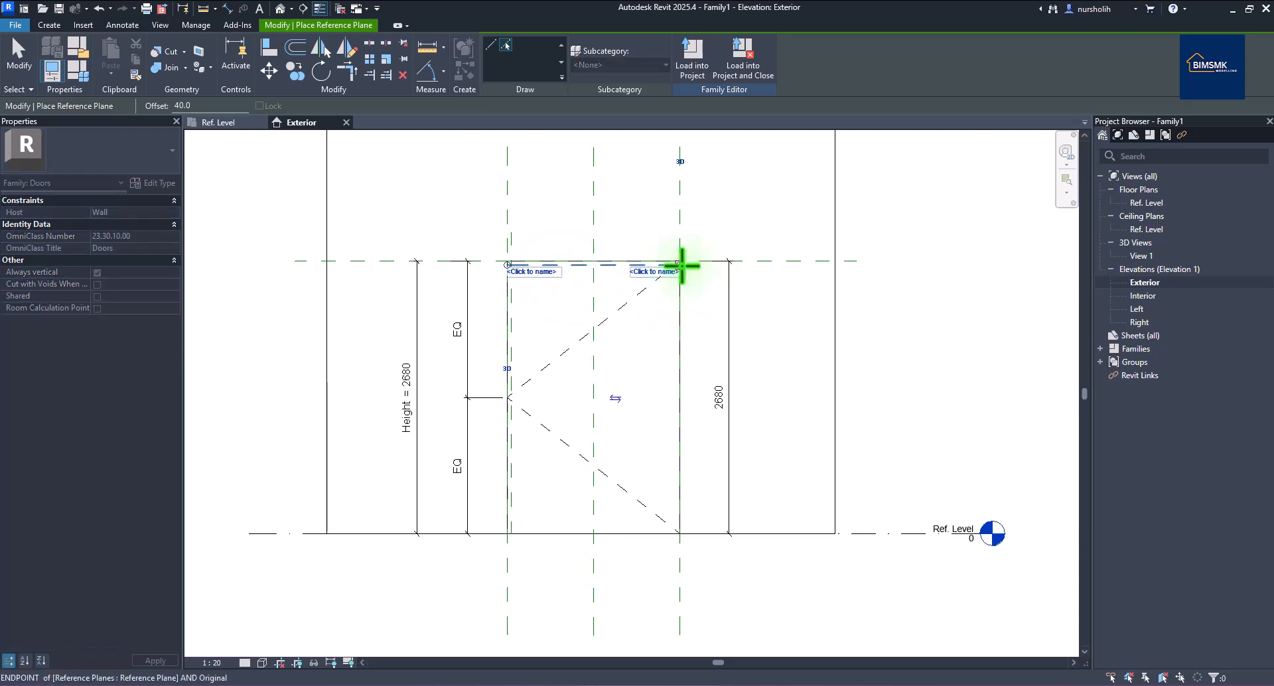
click(719, 267)
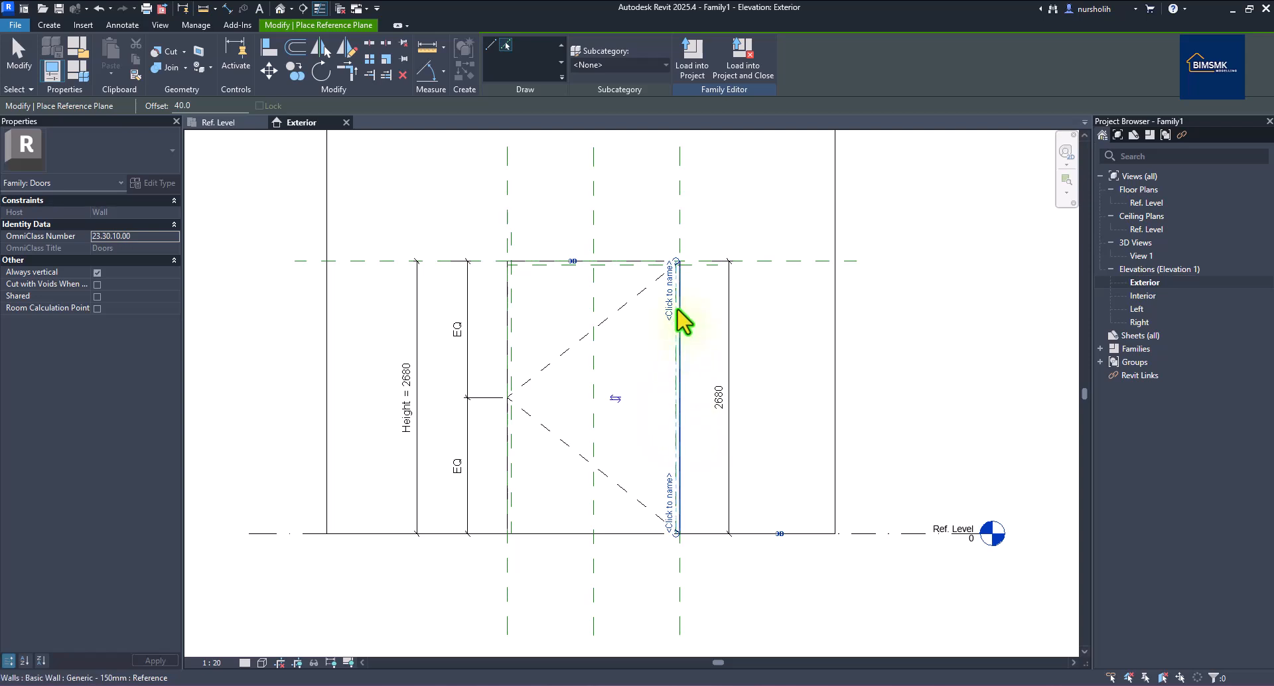
drag(676, 265, 677, 244)
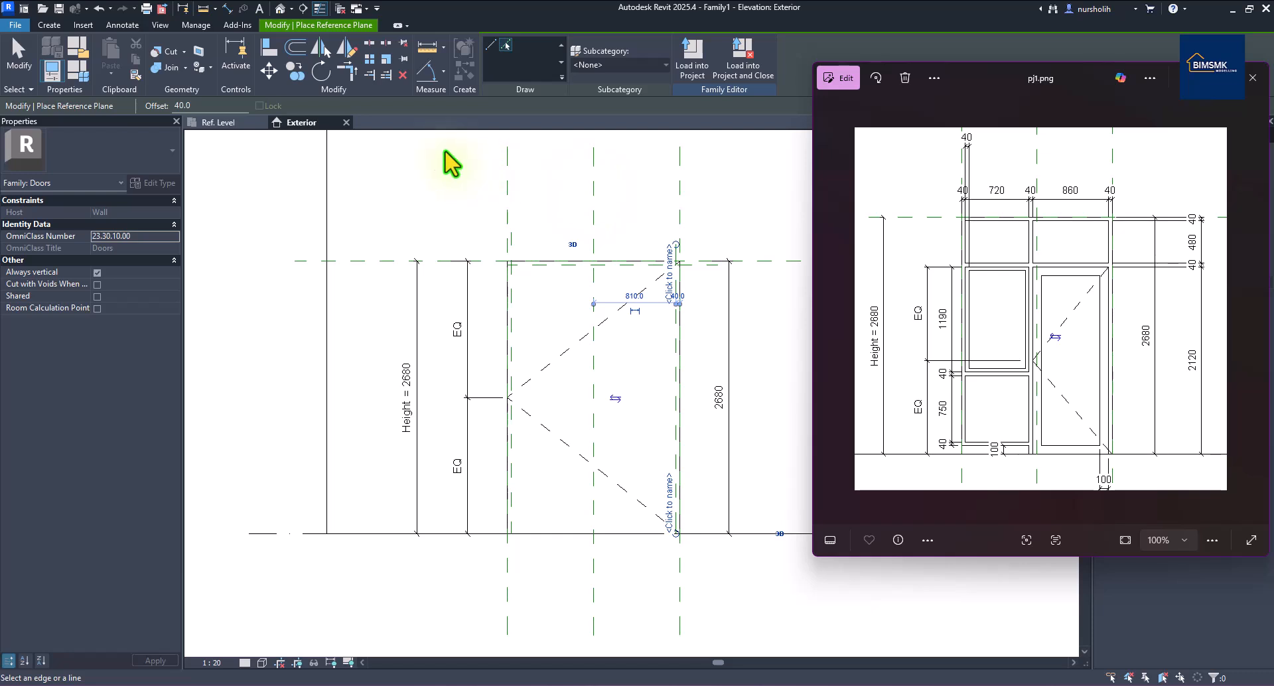
Add mullion planes 720 from the left inner plane and a further 40 beyond.
drag(196, 103, 172, 106)
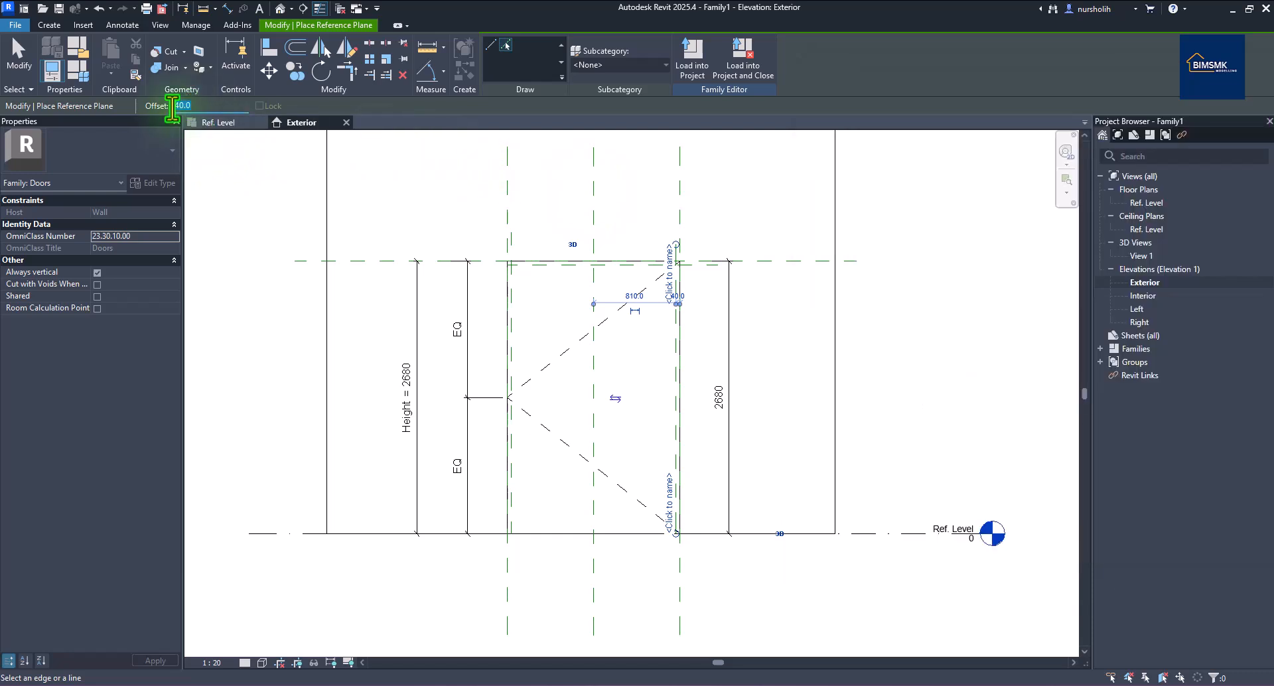
text(720)
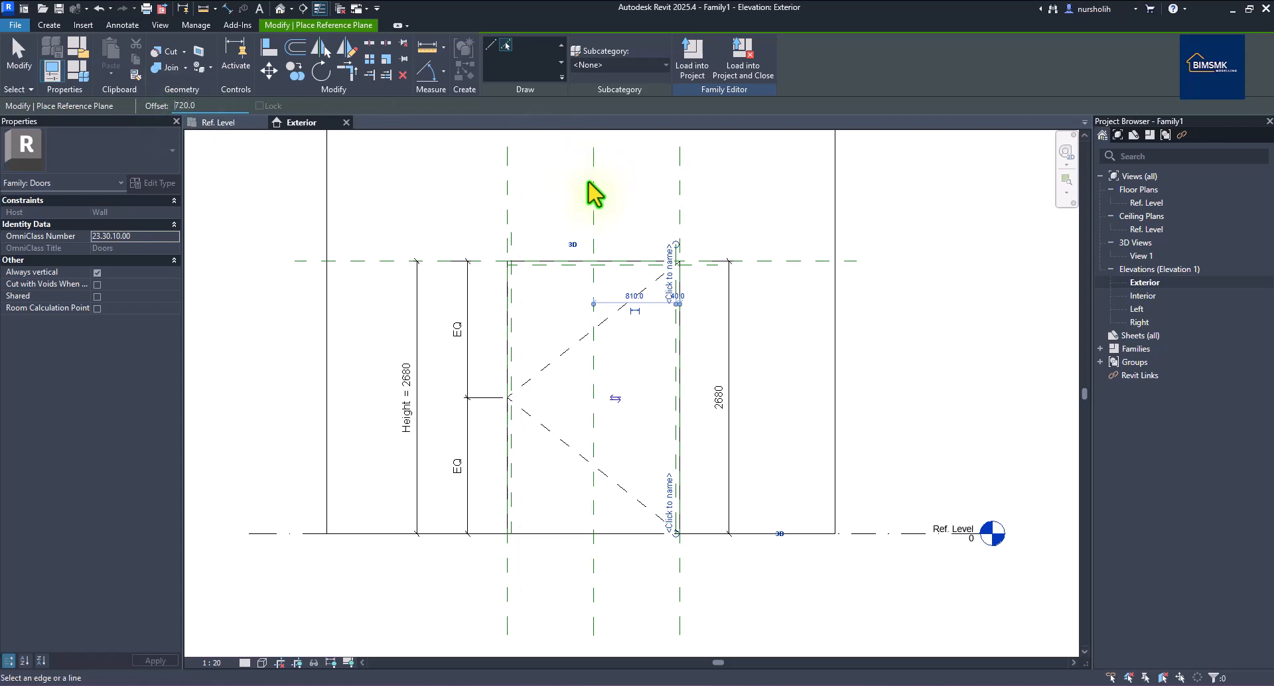
click(522, 311)
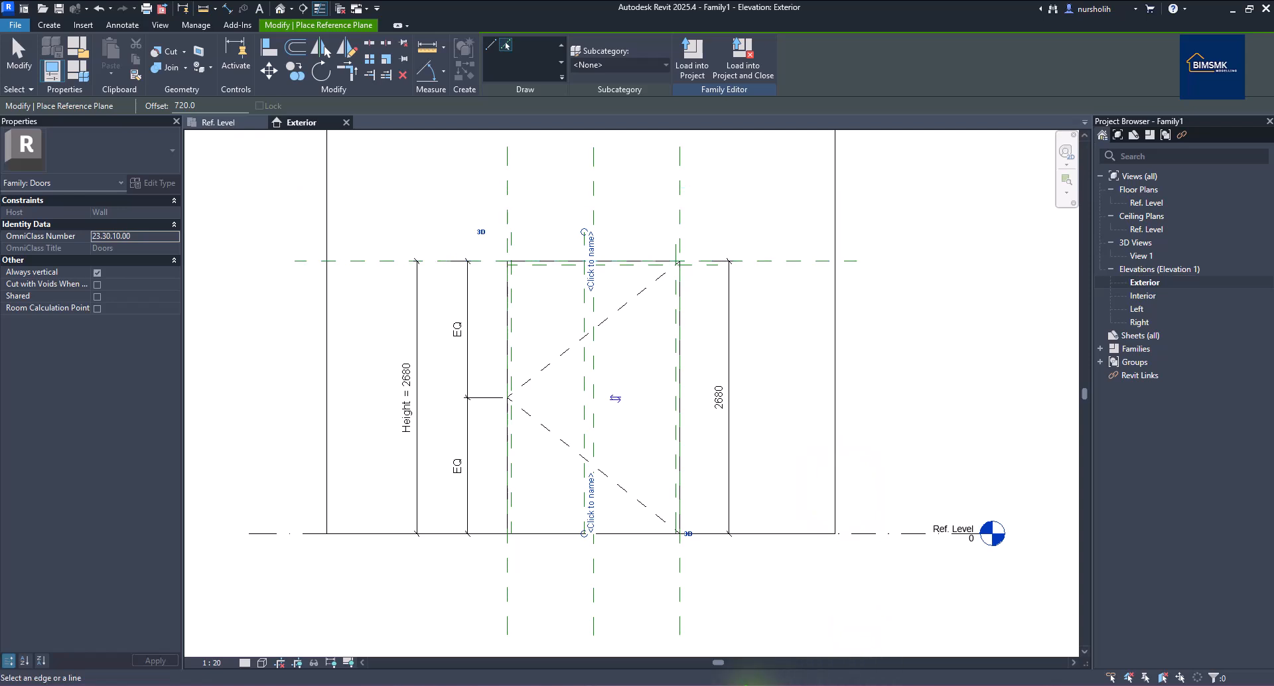
double_click(173, 107)
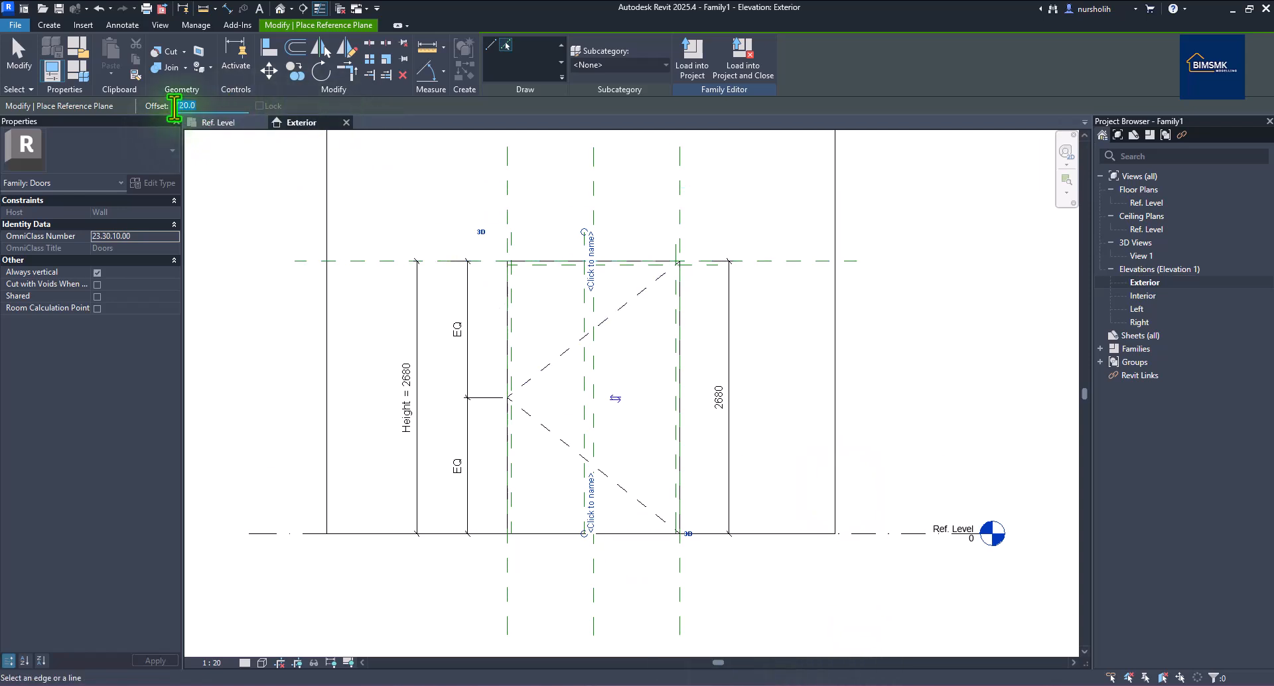
text(40)
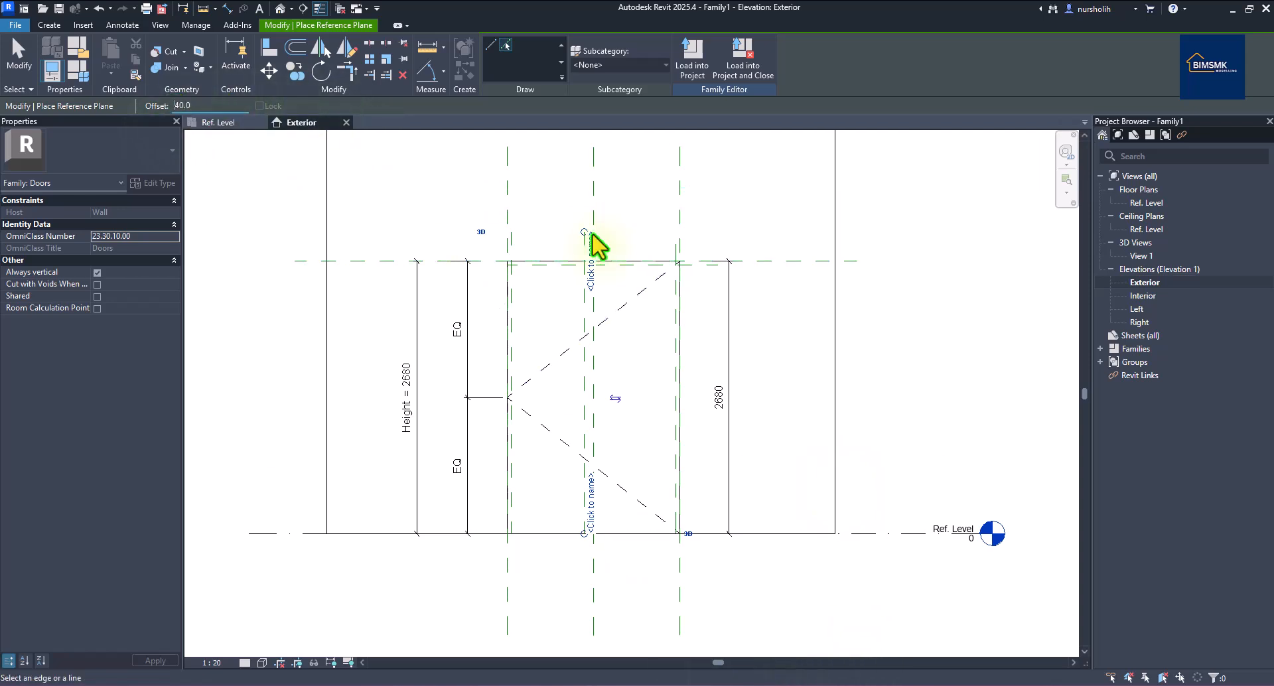
click(590, 375)
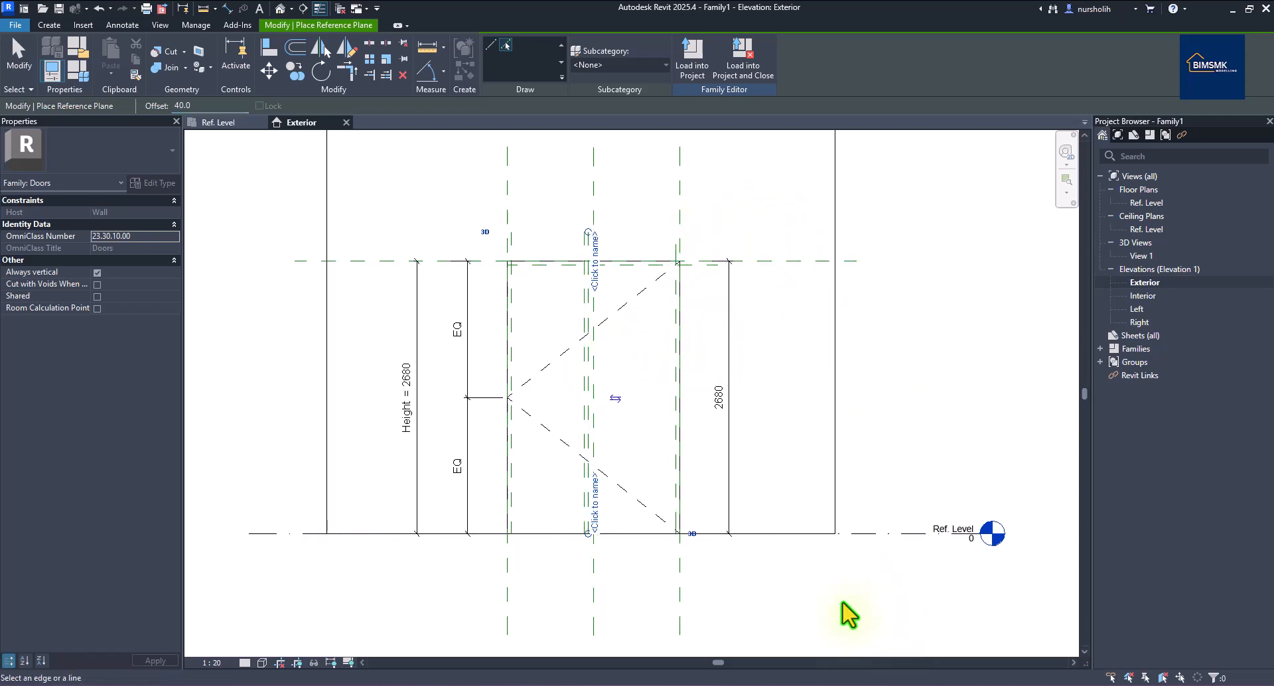
click(801, 684)
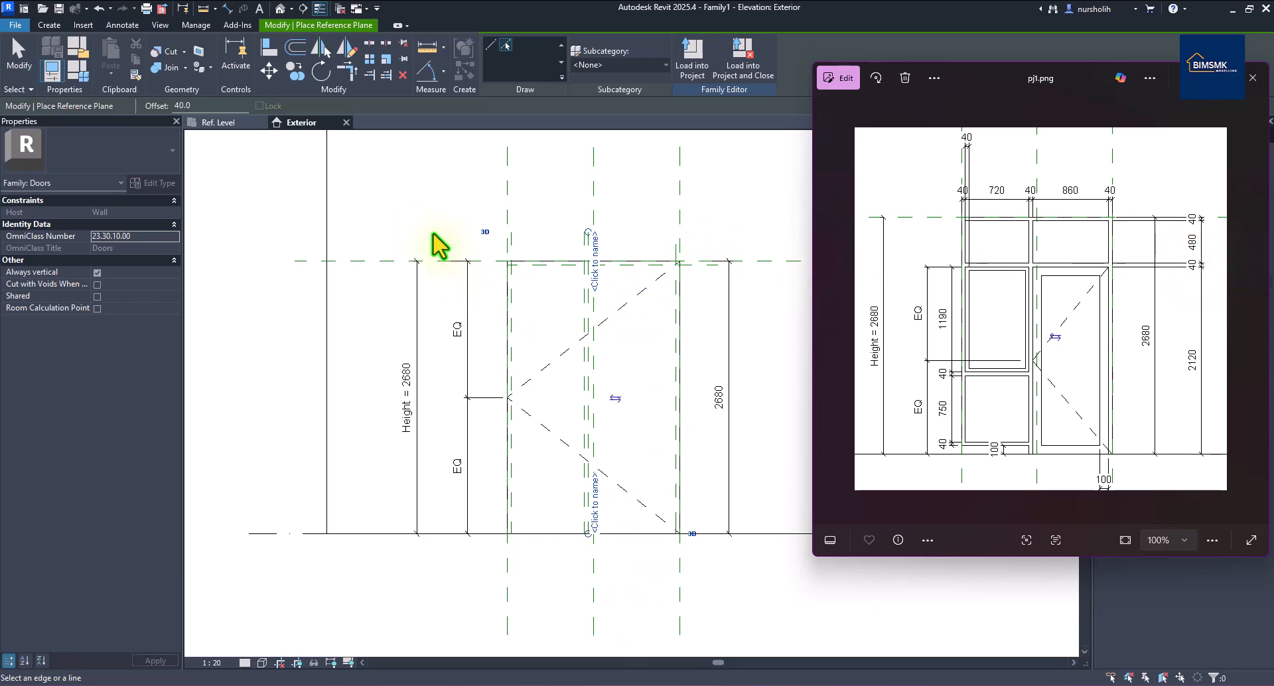
click(179, 106)
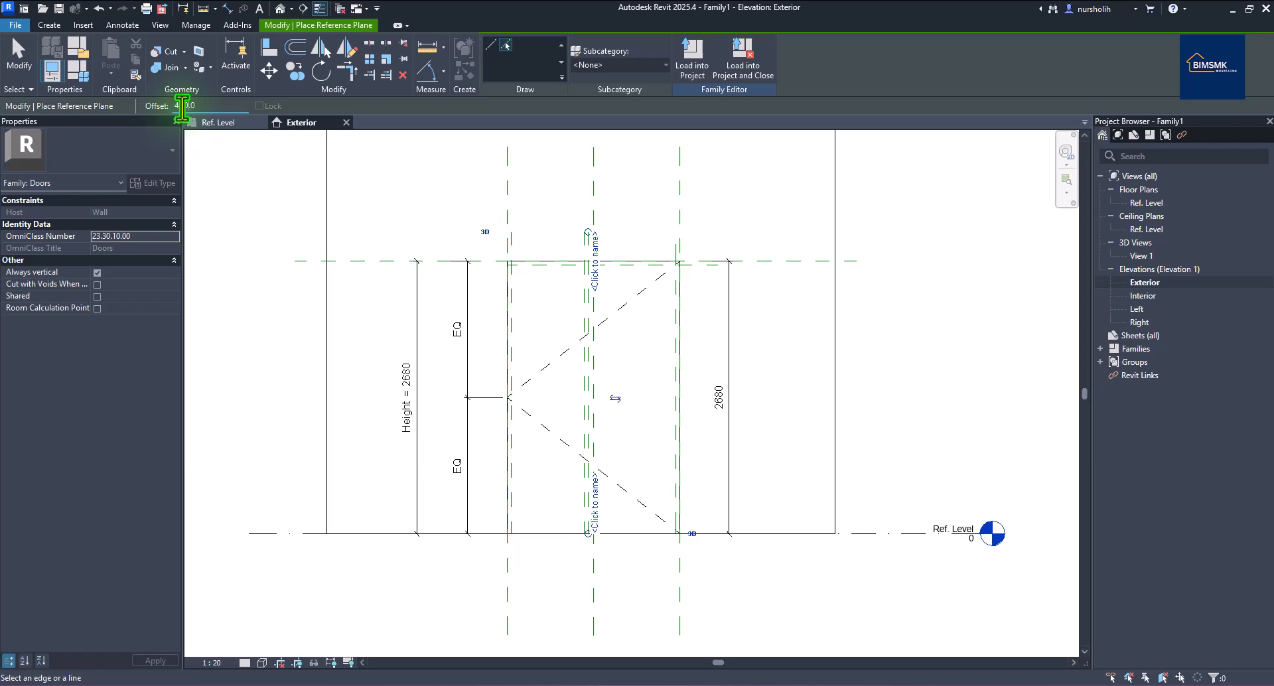
Place a transom plane 480 below the head and another 40 below it.
click(532, 270)
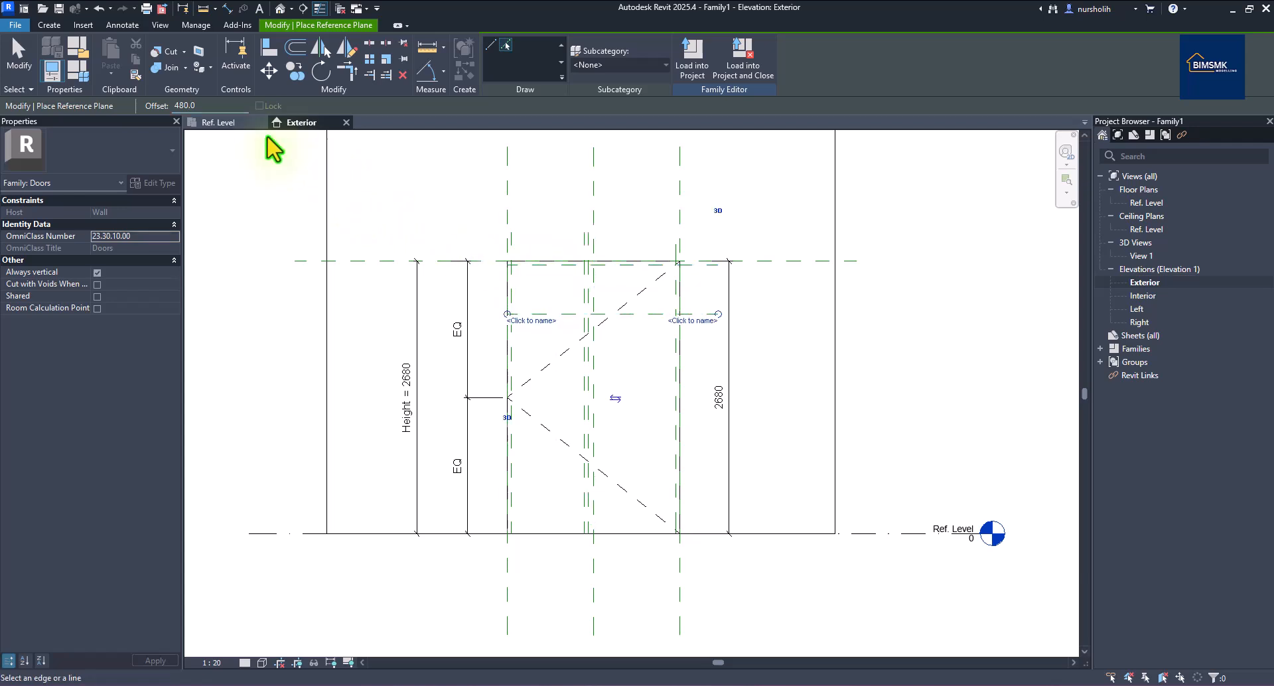
click(141, 106)
text(40.0)
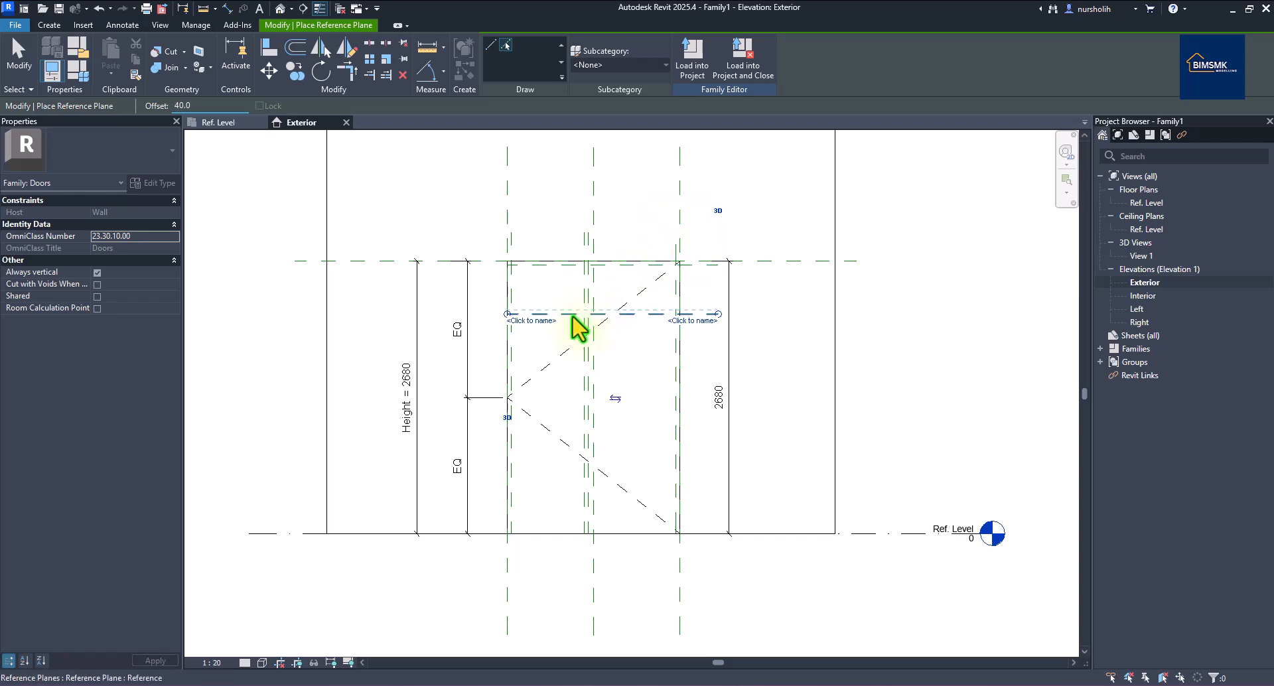
click(572, 318)
click(677, 441)
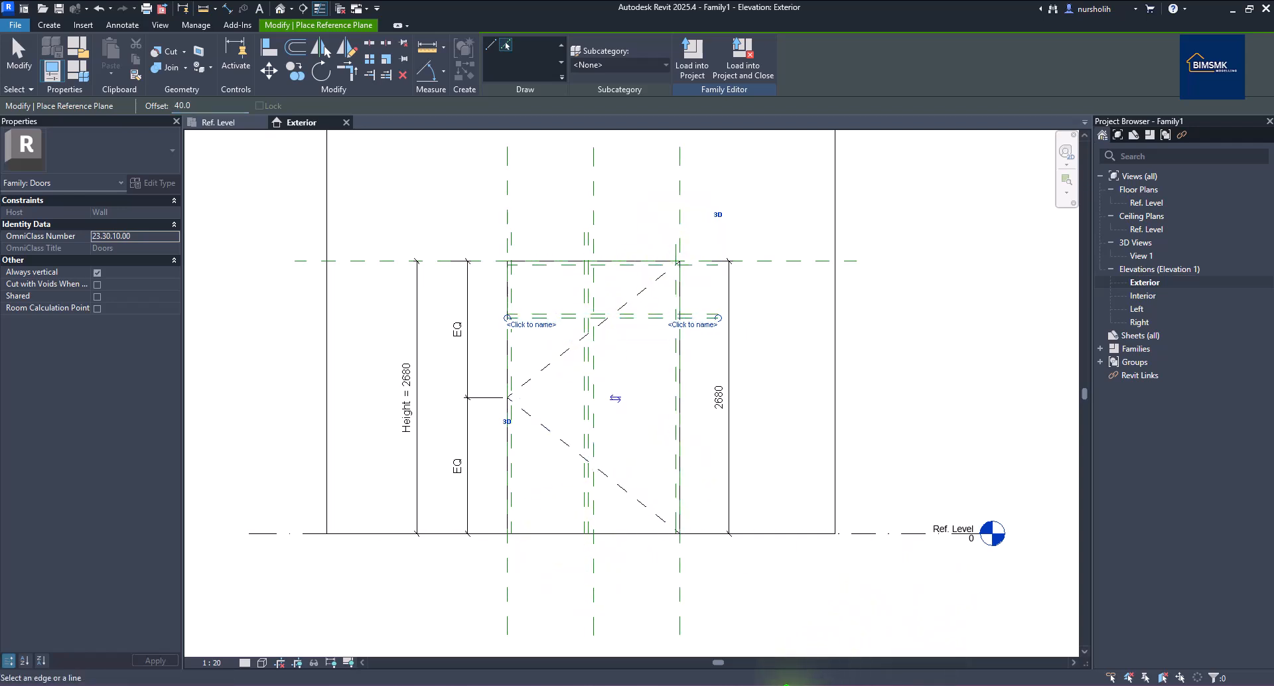
Add bottom reference planes 100 and 40 above the Ref. Level.
key(alt+Tab)
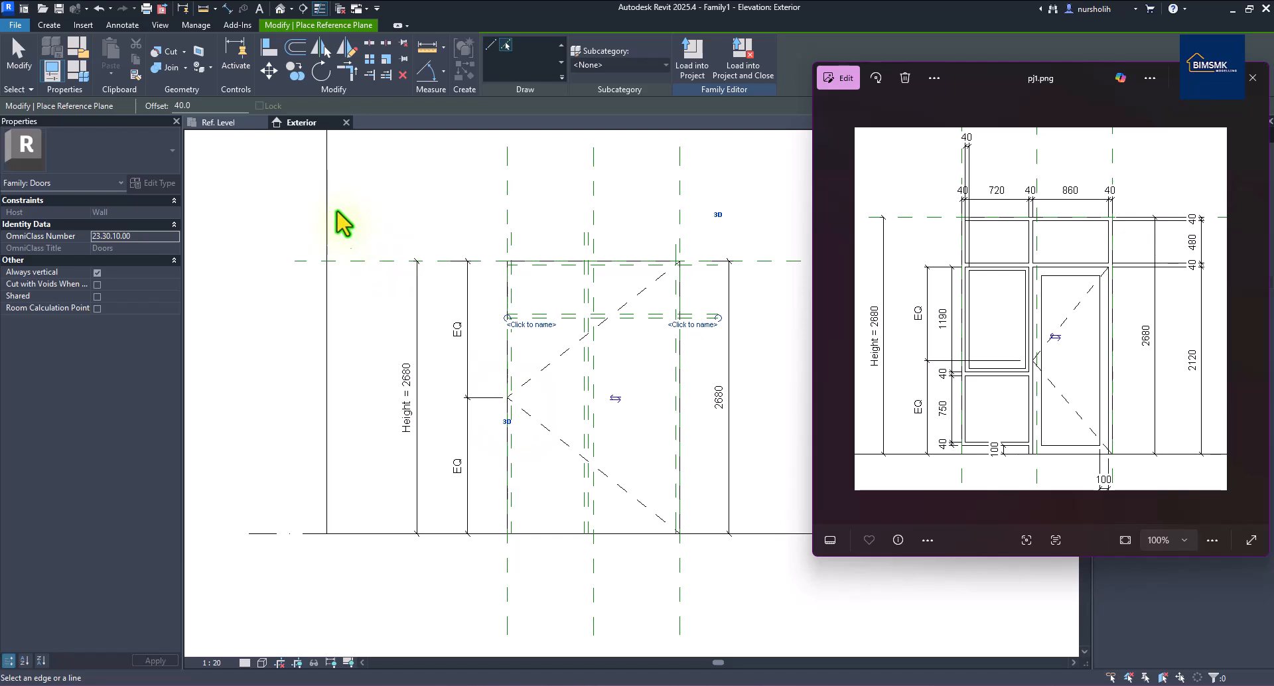
key(alt+Tab)
text(1)
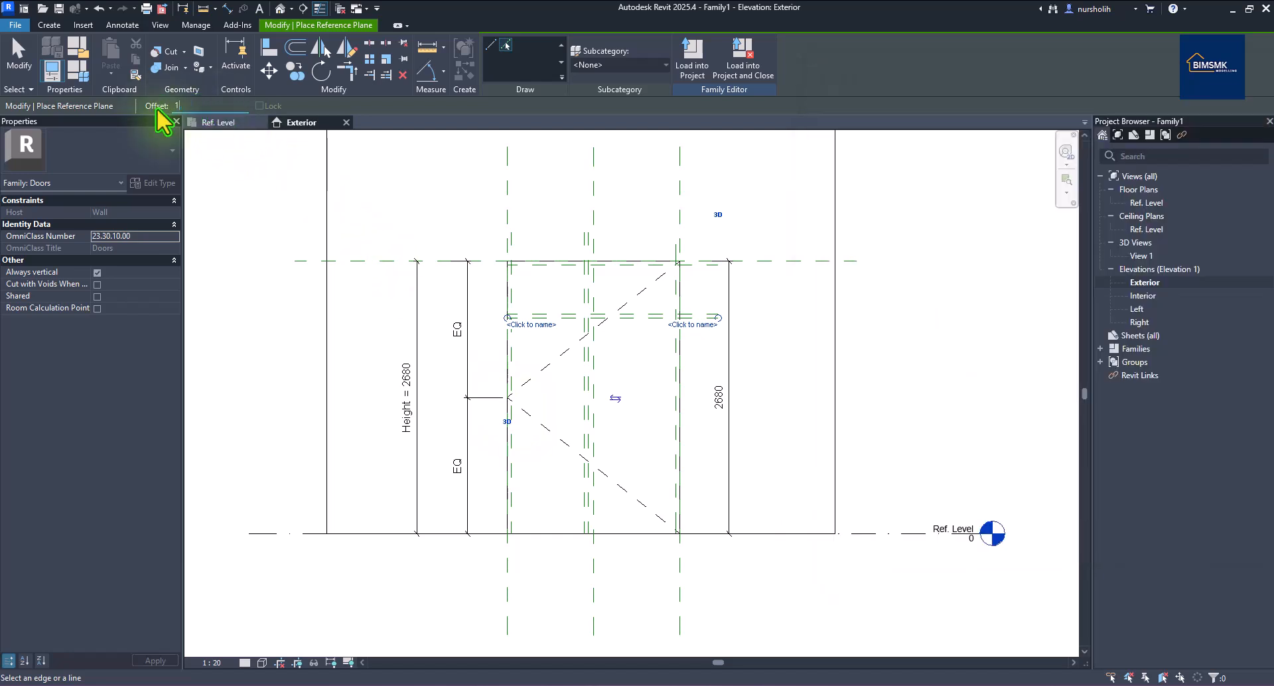
text(00)
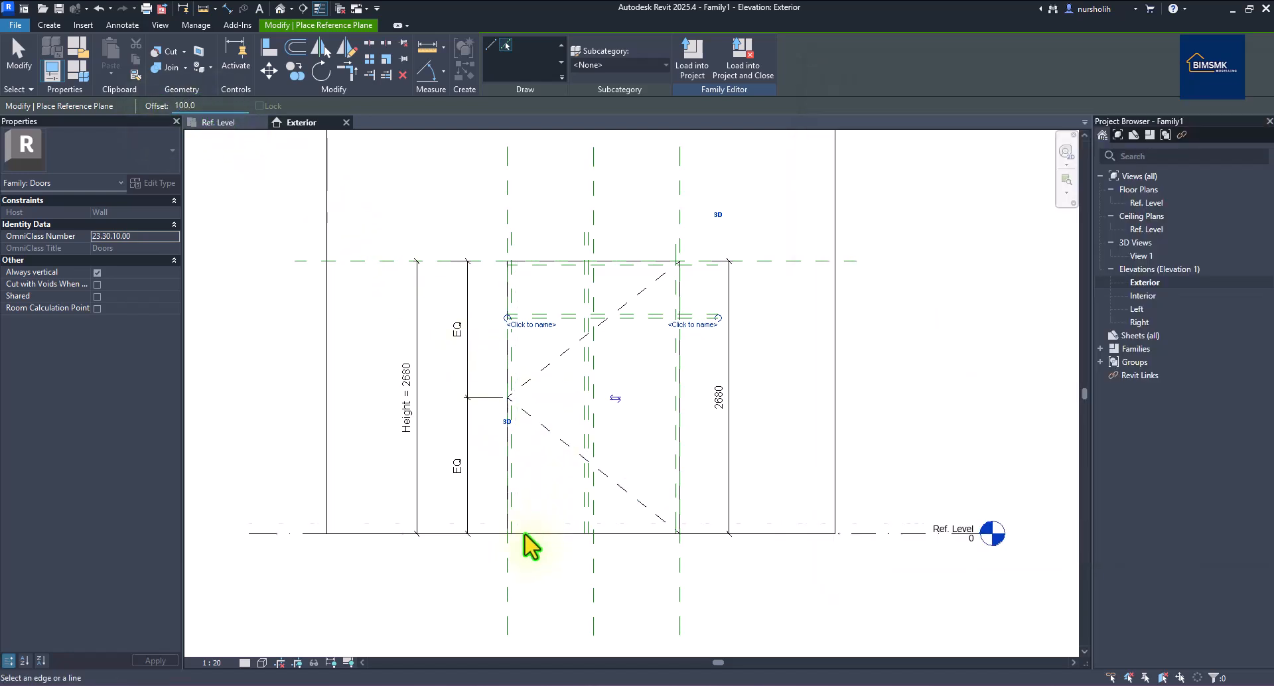
click(528, 533)
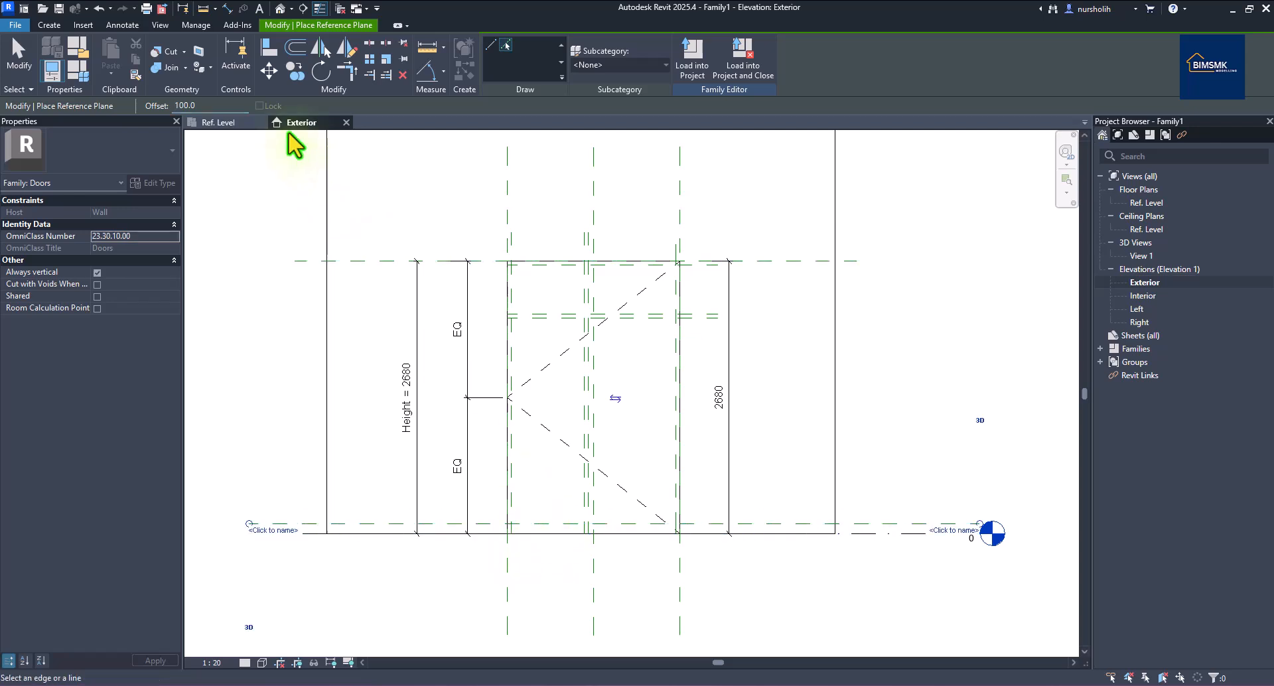
click(192, 105)
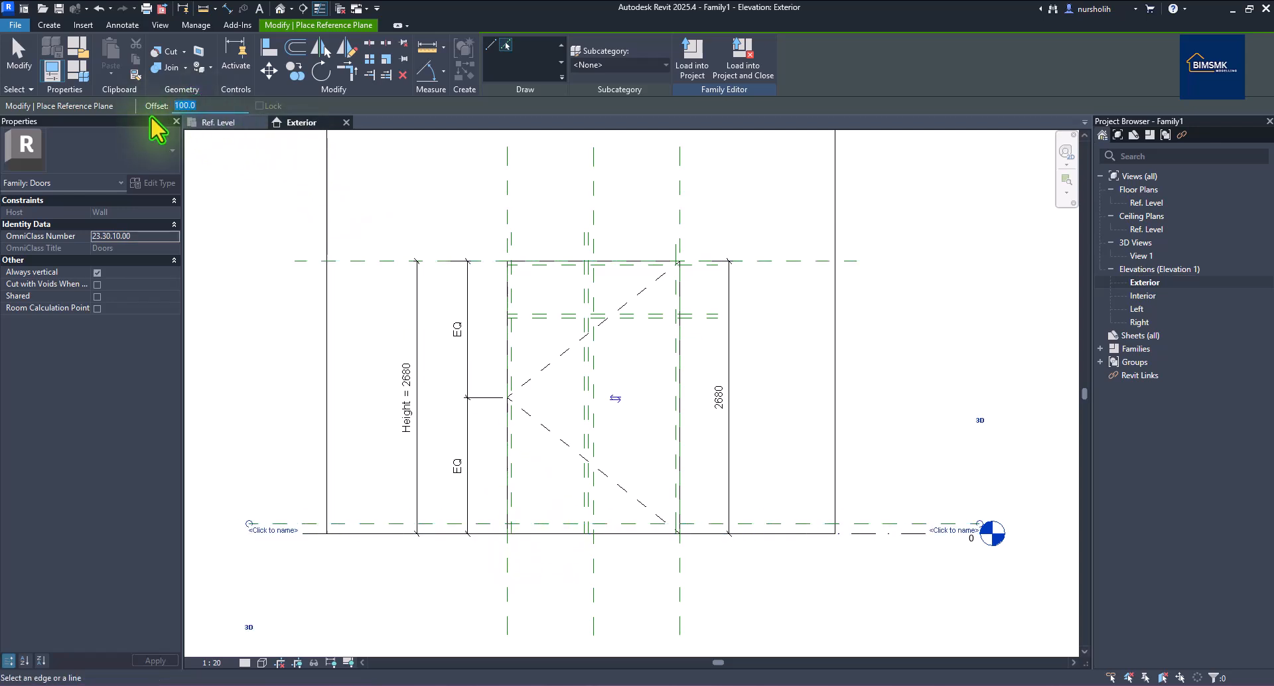
text(40)
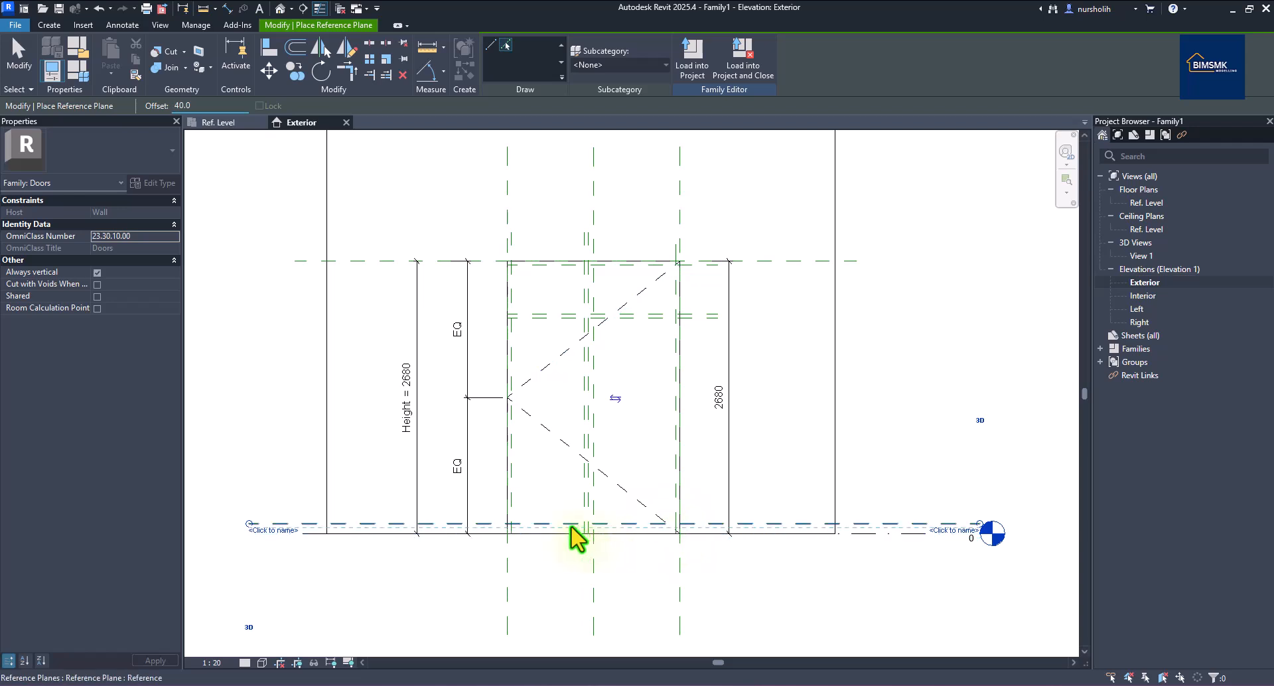
click(513, 523)
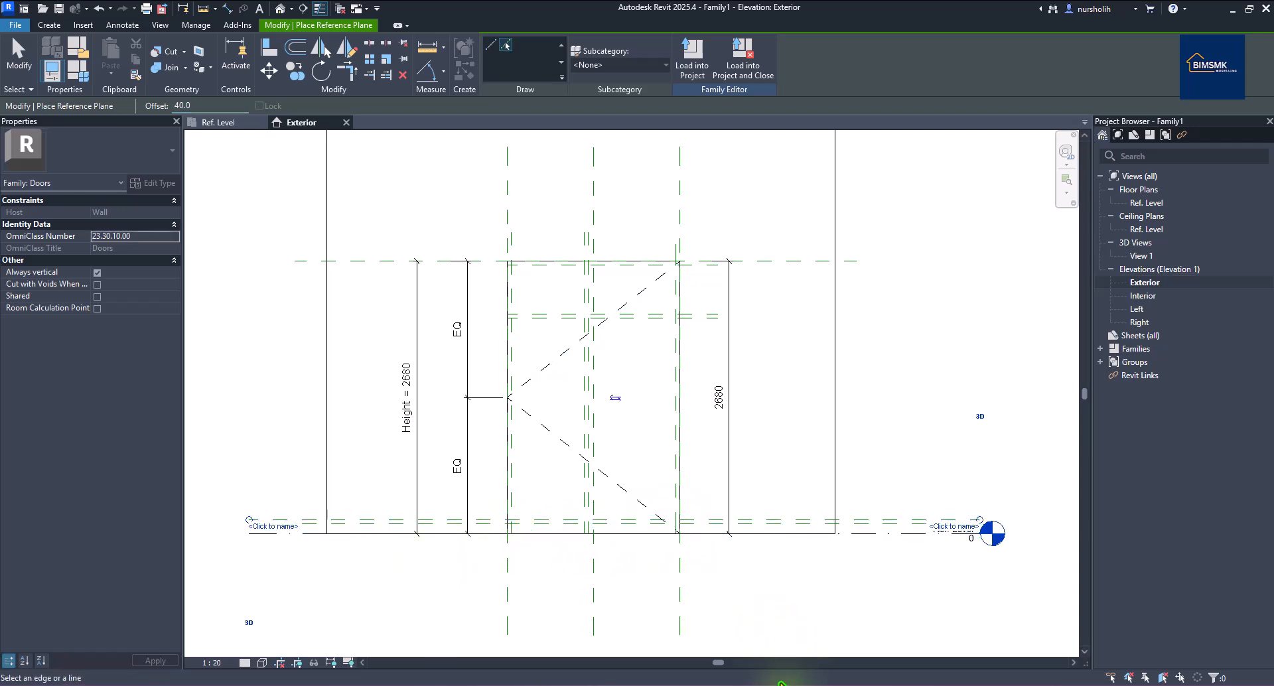
click(824, 684)
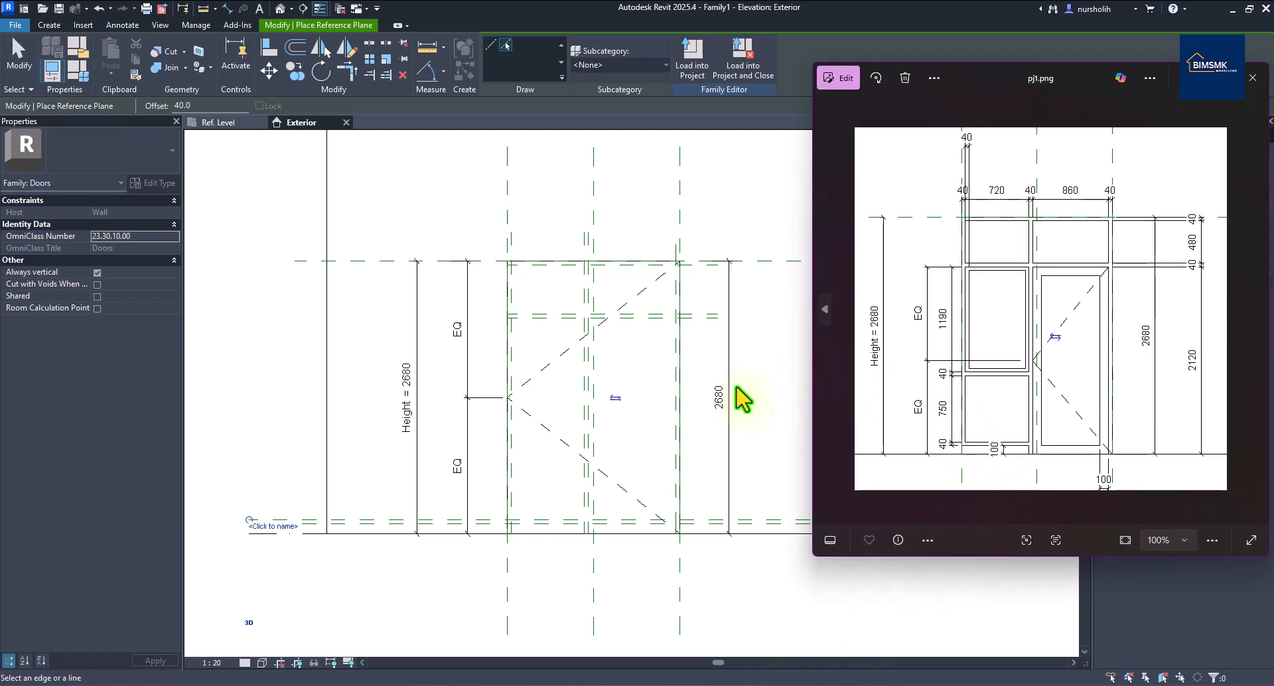
Place mid-rail planes 750 above the bottom and 40 higher, then finish placing planes.
click(179, 107)
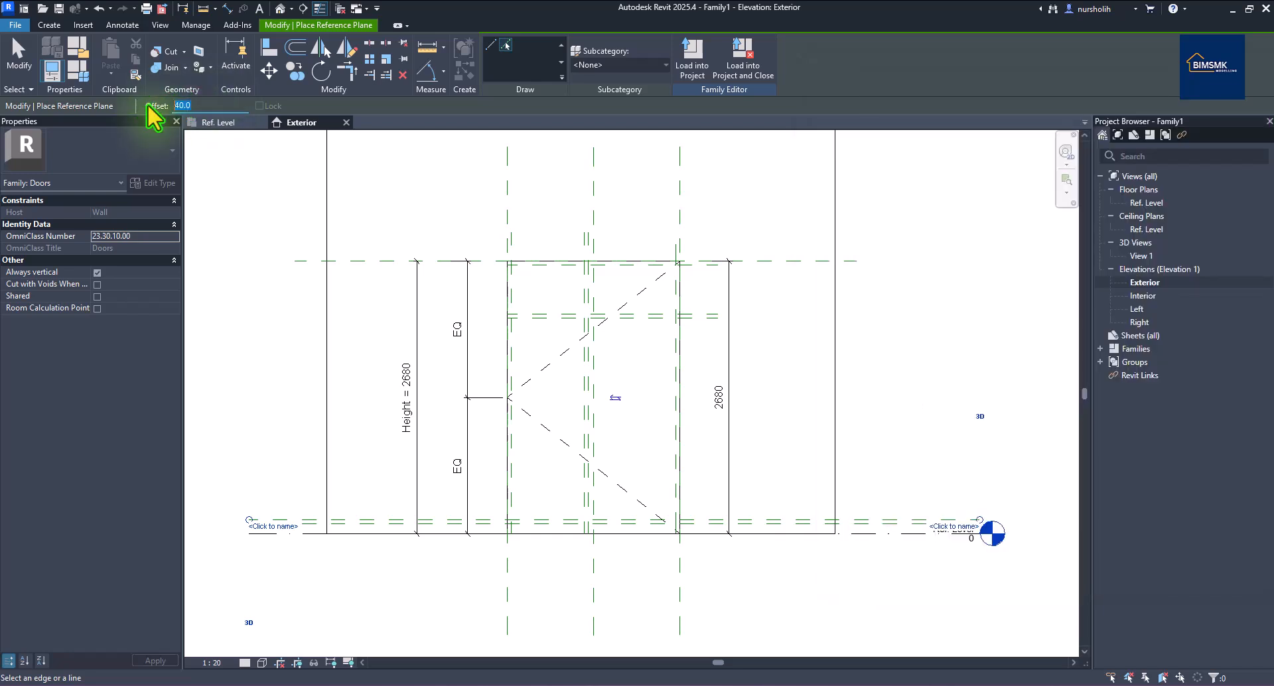
text(750)
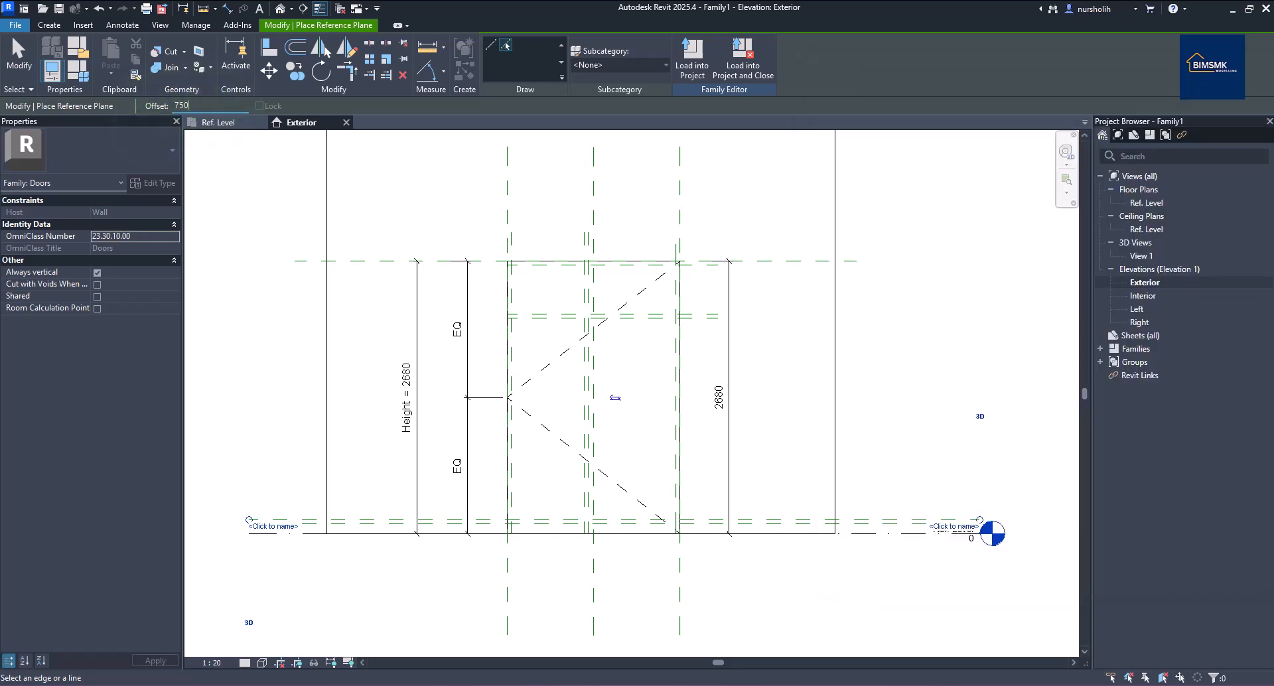
click(547, 526)
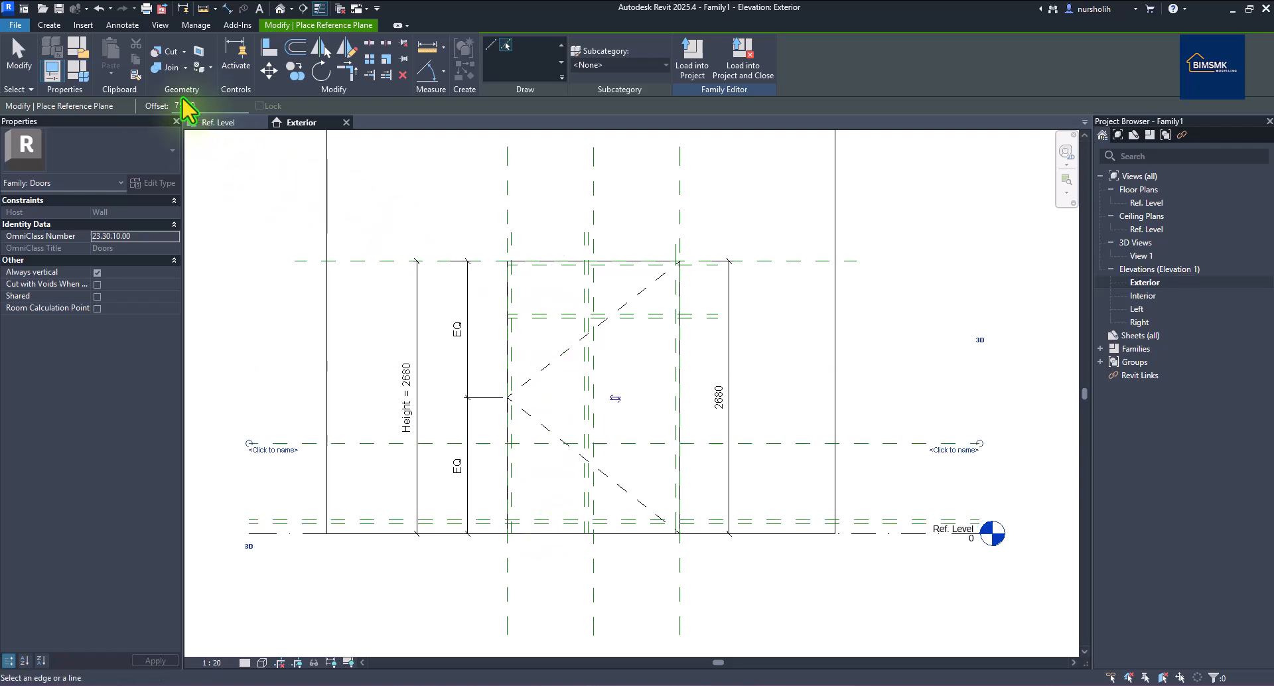
drag(198, 106, 161, 106)
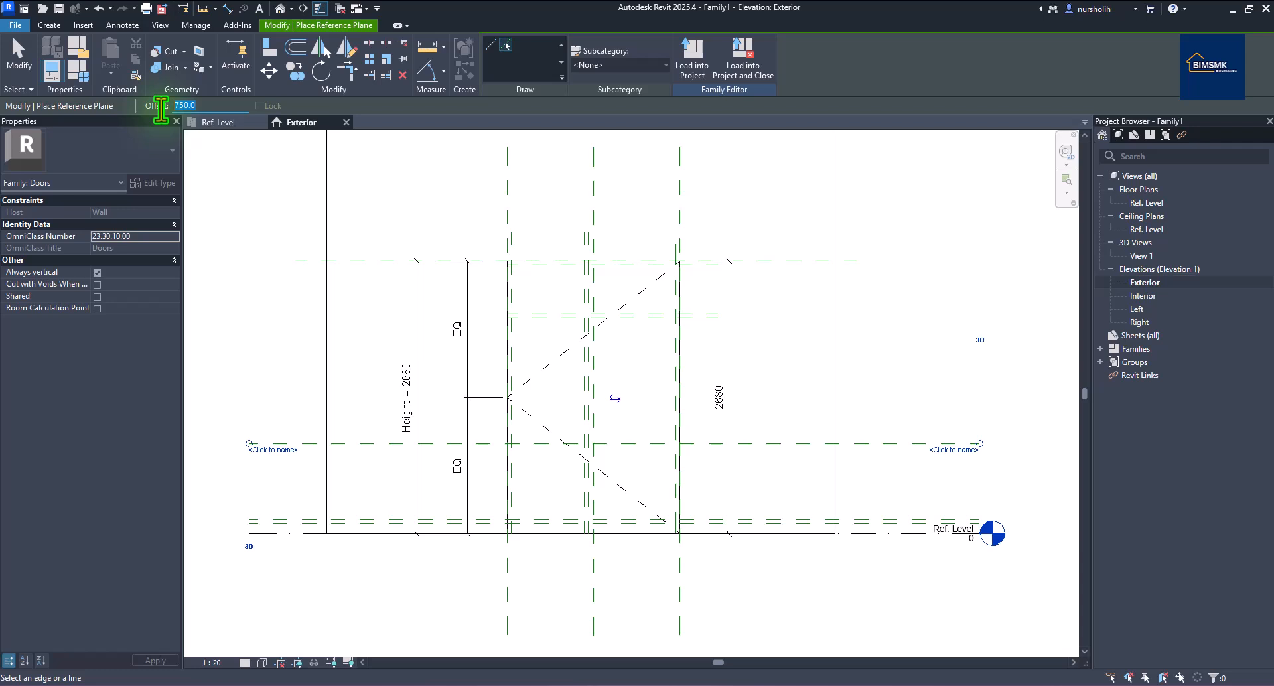
text(40)
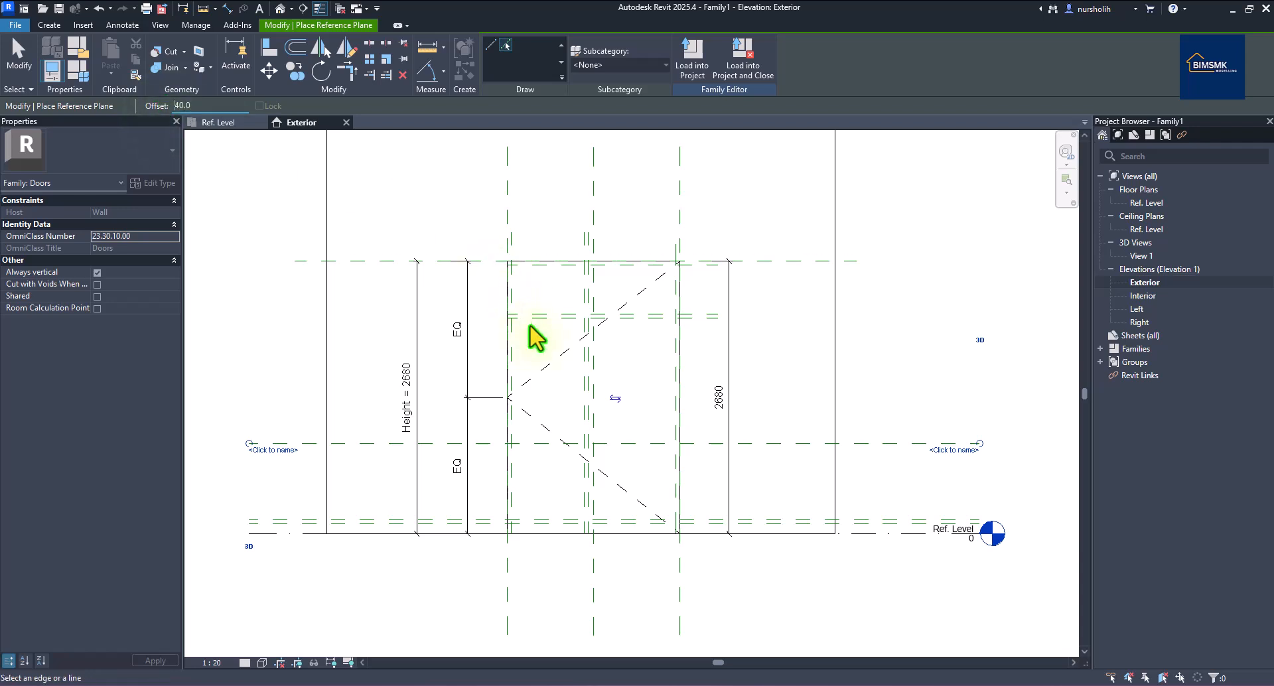
click(536, 442)
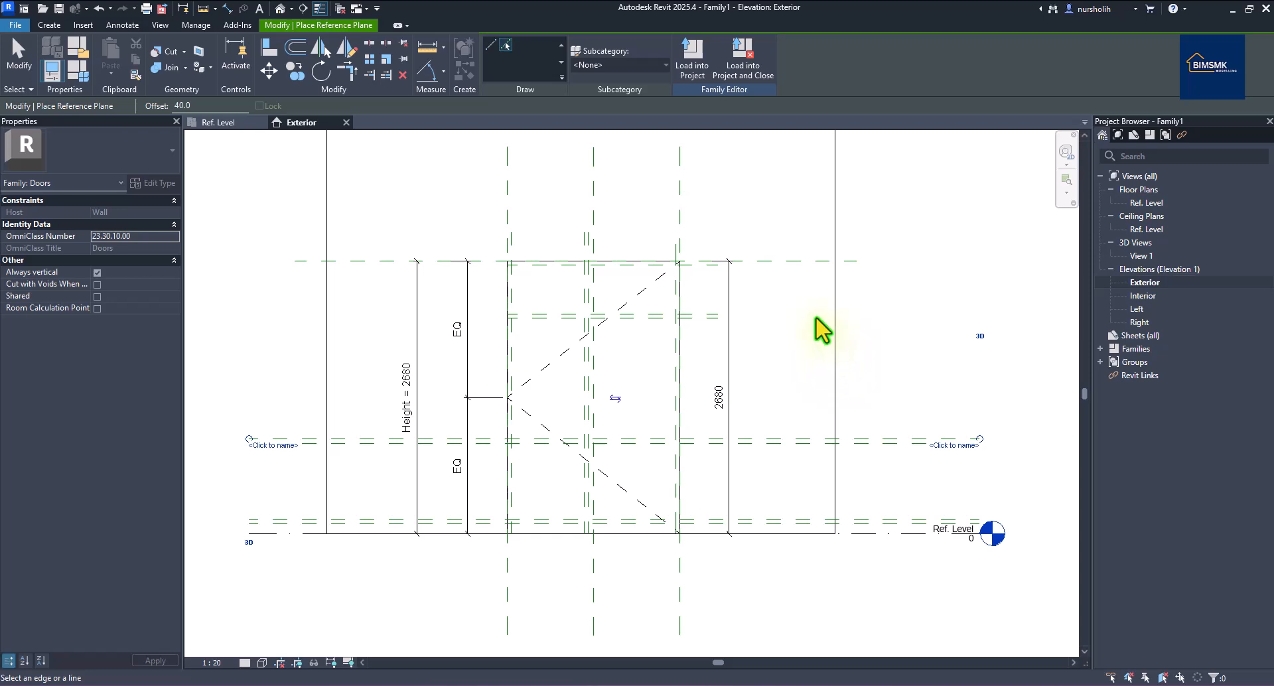
right_click(860, 301)
click(882, 307)
right_click(890, 309)
click(921, 316)
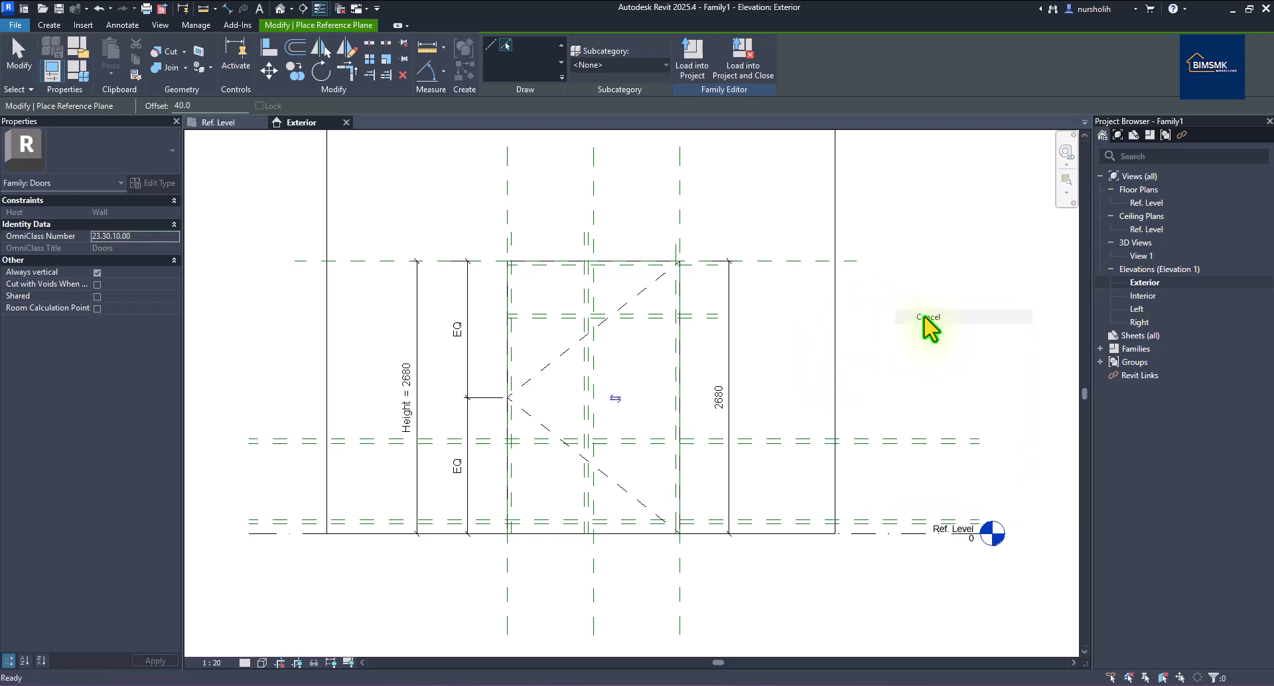
Pull the mid-rail reference plane's right end back to the door centre.
click(932, 439)
drag(932, 438, 615, 438)
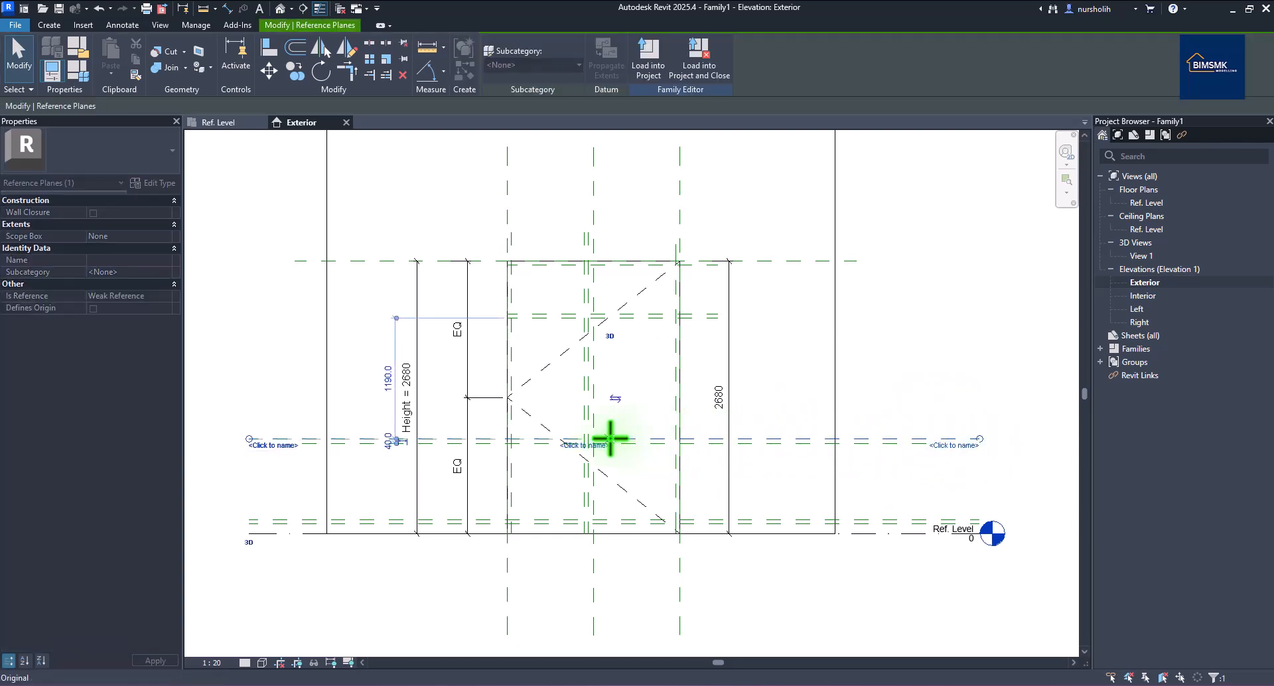
key(ctrl+z)
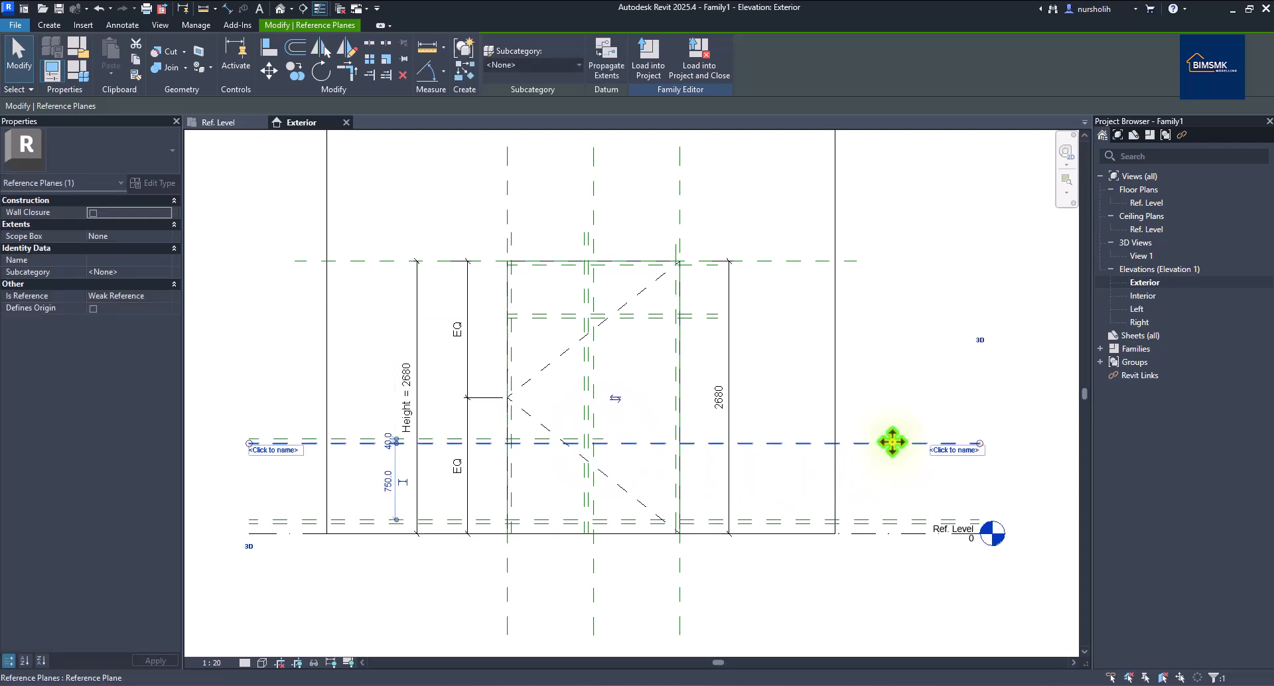
mouse_move(980, 443)
mouse_down()
mouse_move(602, 450)
mouse_move(882, 539)
mouse_up()
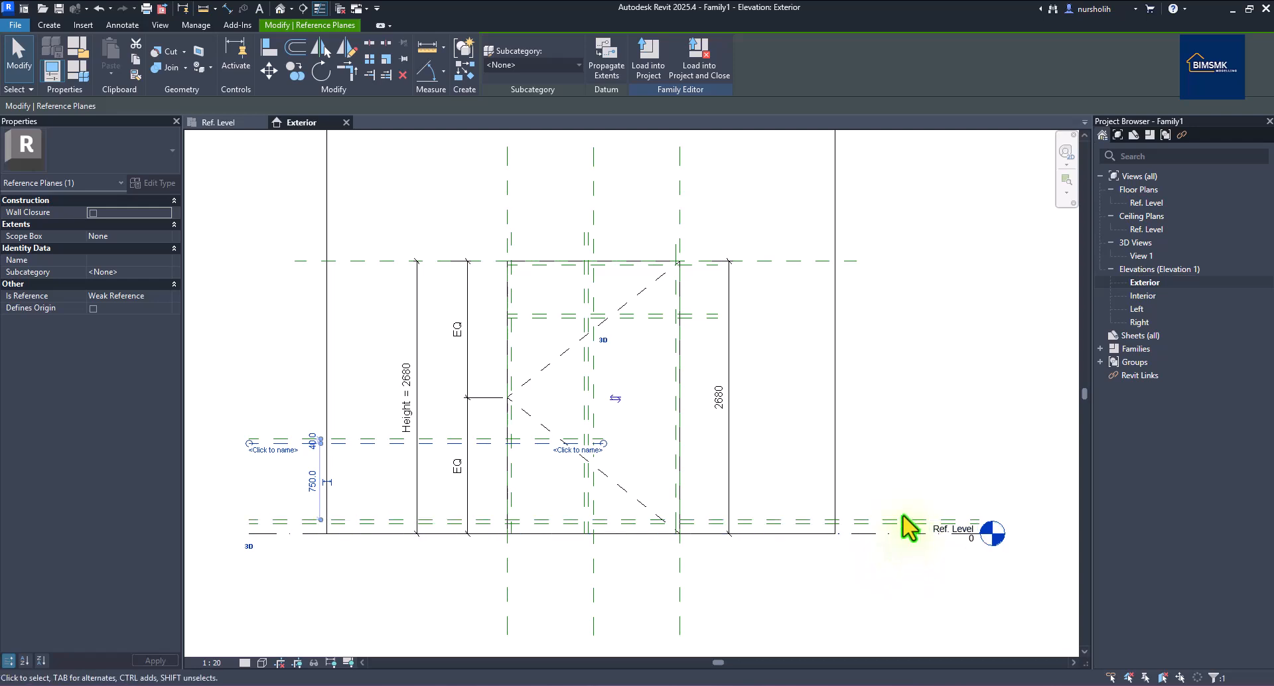
Select the reference plane and Ref. Level line along the bottom of the door.
drag(973, 521, 624, 530)
click(866, 550)
click(945, 521)
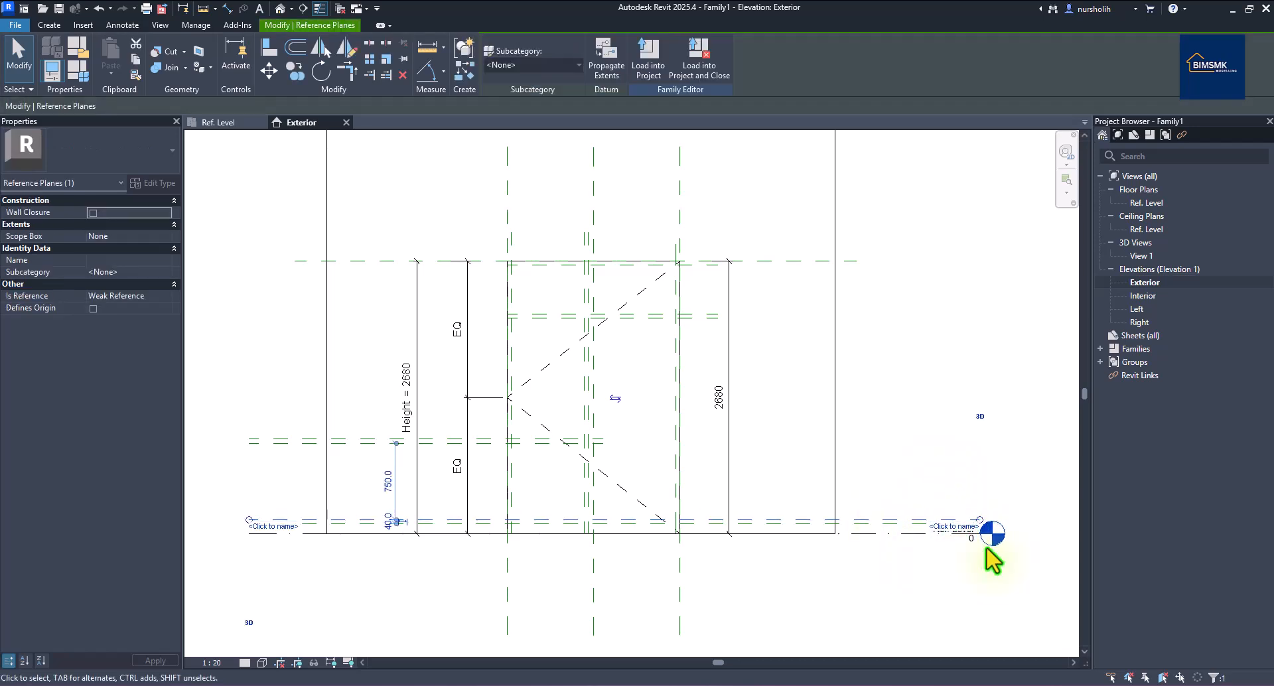
scroll(1002, 544, up, 3)
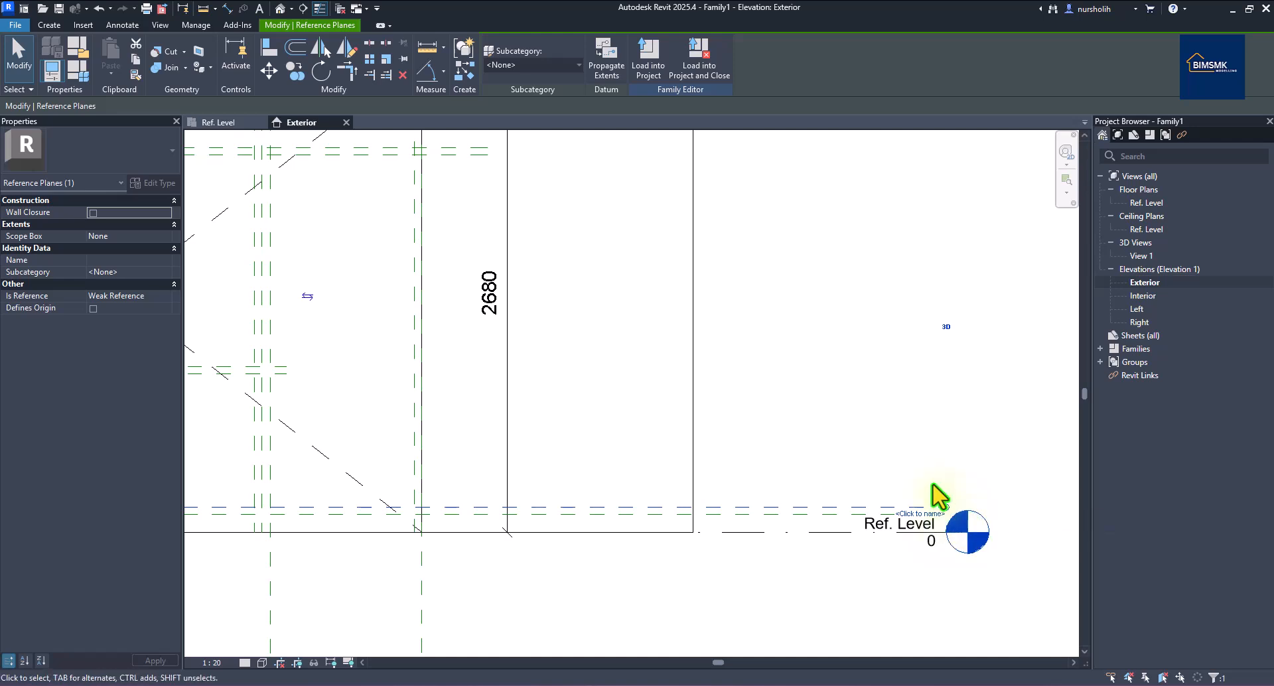
key(Escape)
click(768, 509)
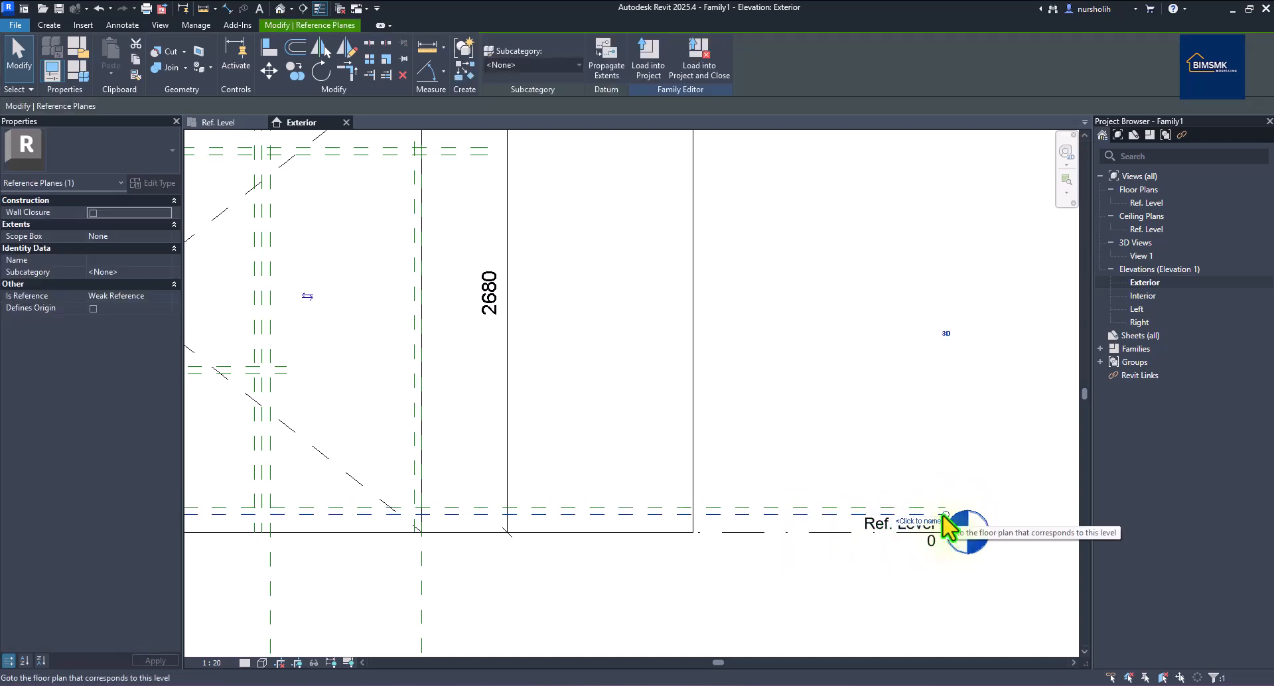
ctrl+click(919, 528)
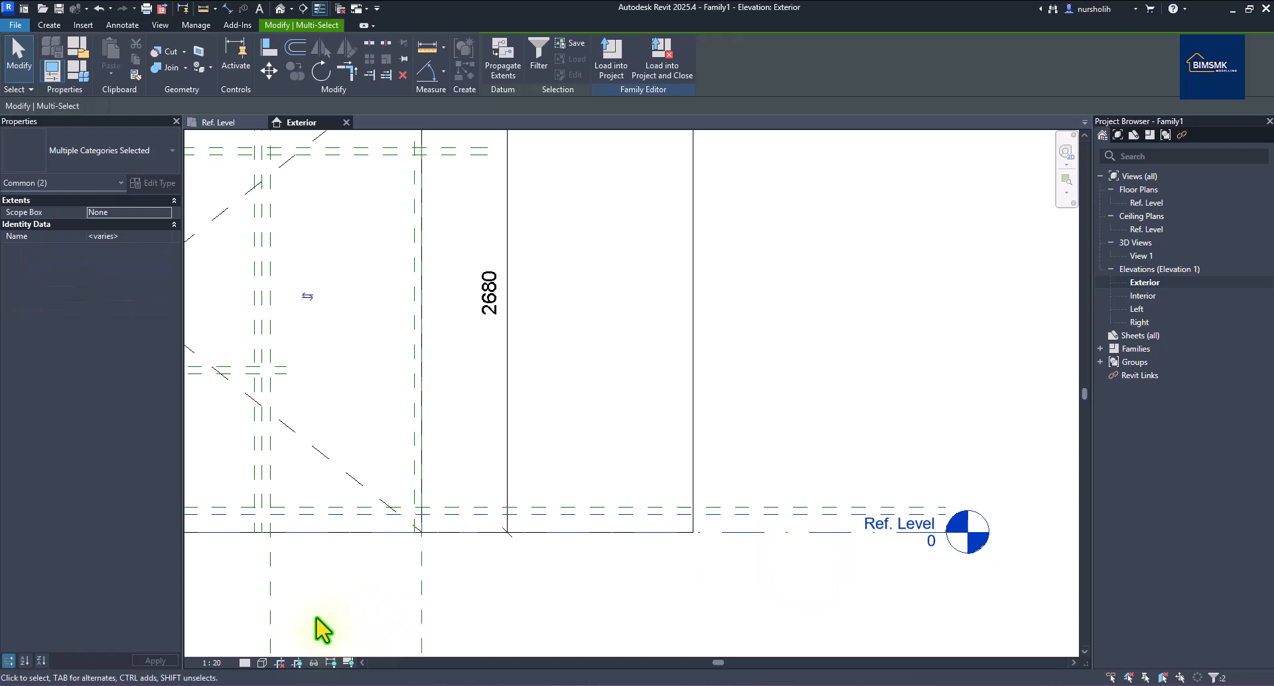
Set the view scale to 1:10 and pull the bottom plane's right end to the door centre.
click(214, 662)
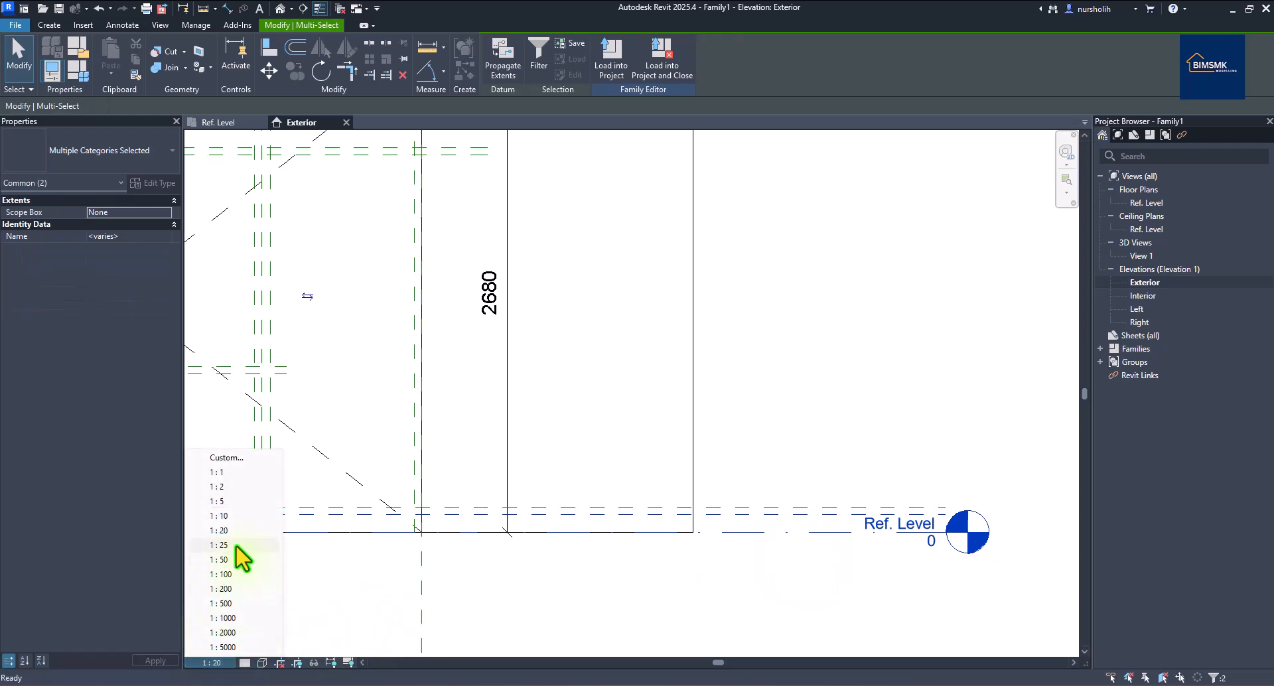
click(222, 516)
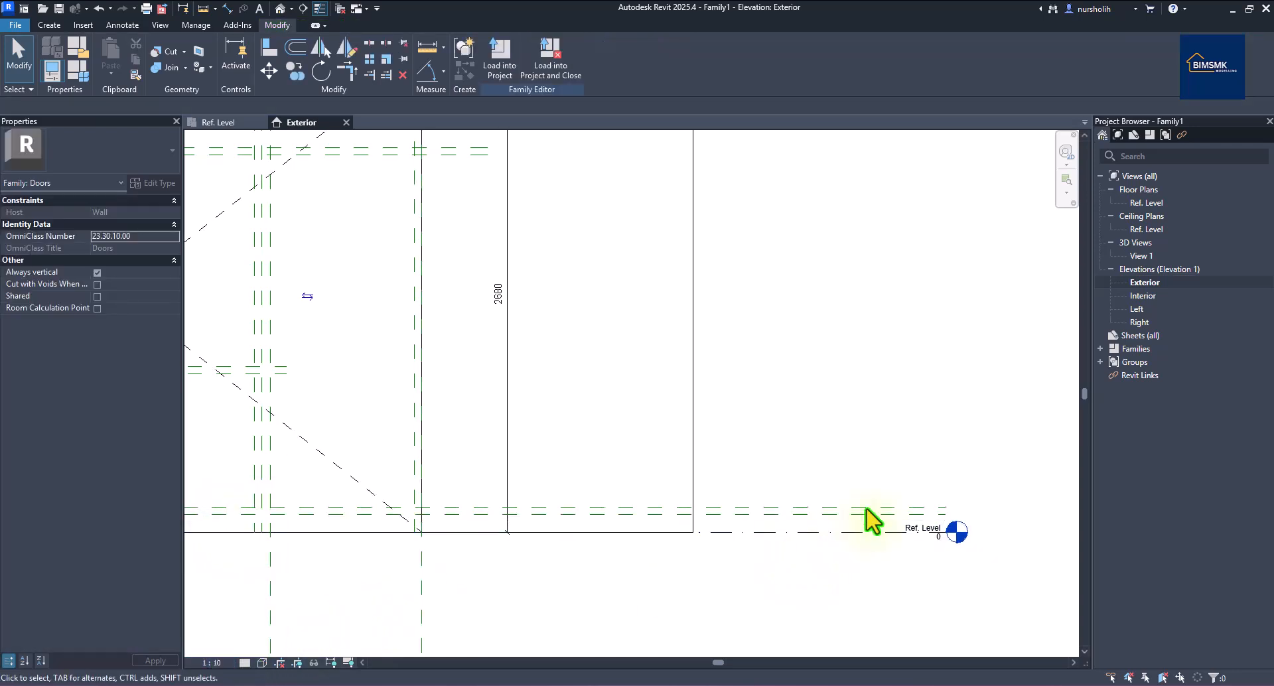
click(947, 508)
drag(946, 510, 287, 509)
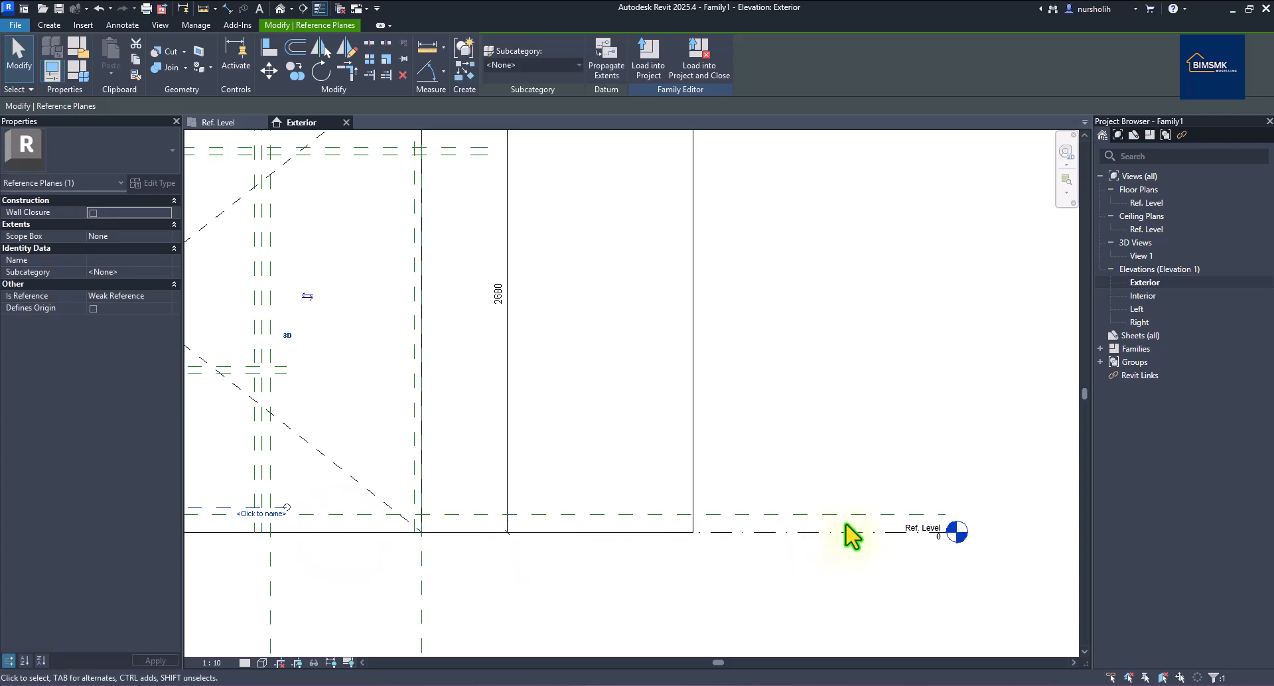
key(ctrl+z)
drag(946, 515, 286, 514)
scroll(1050, 421, down, 3)
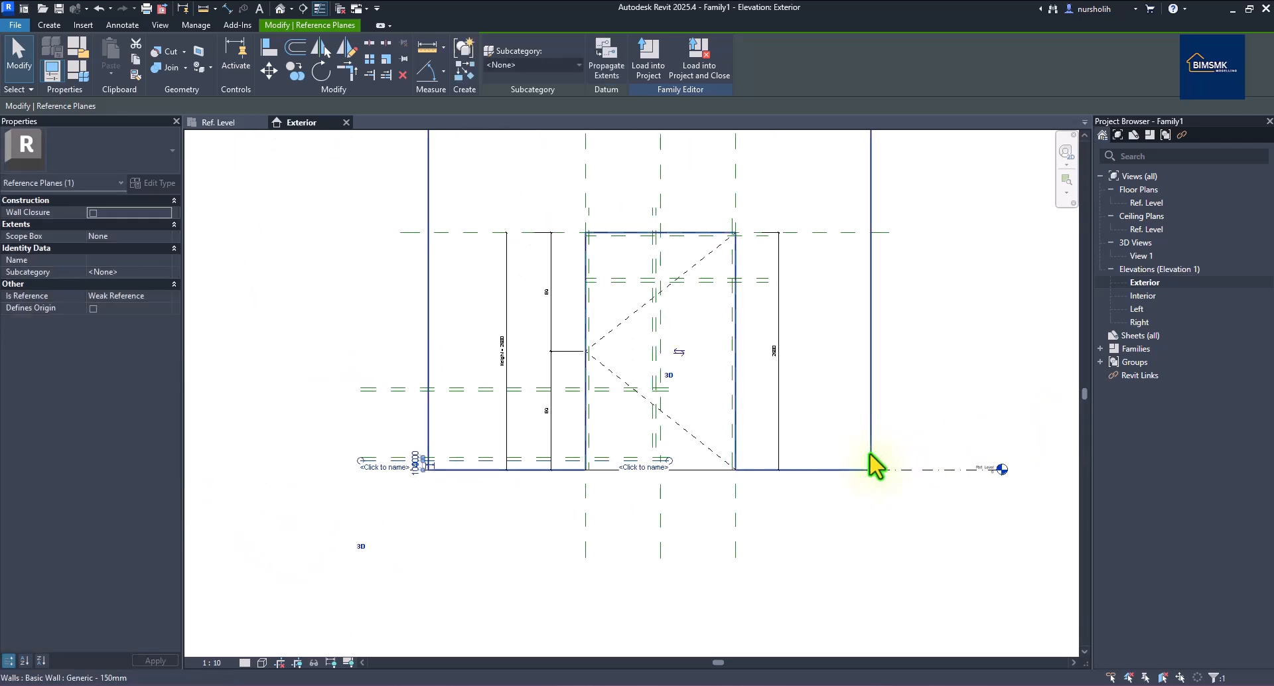
scroll(541, 432, up, 2)
Trim the left ends of the mid-rail and bottom planes in to the door opening.
click(347, 377)
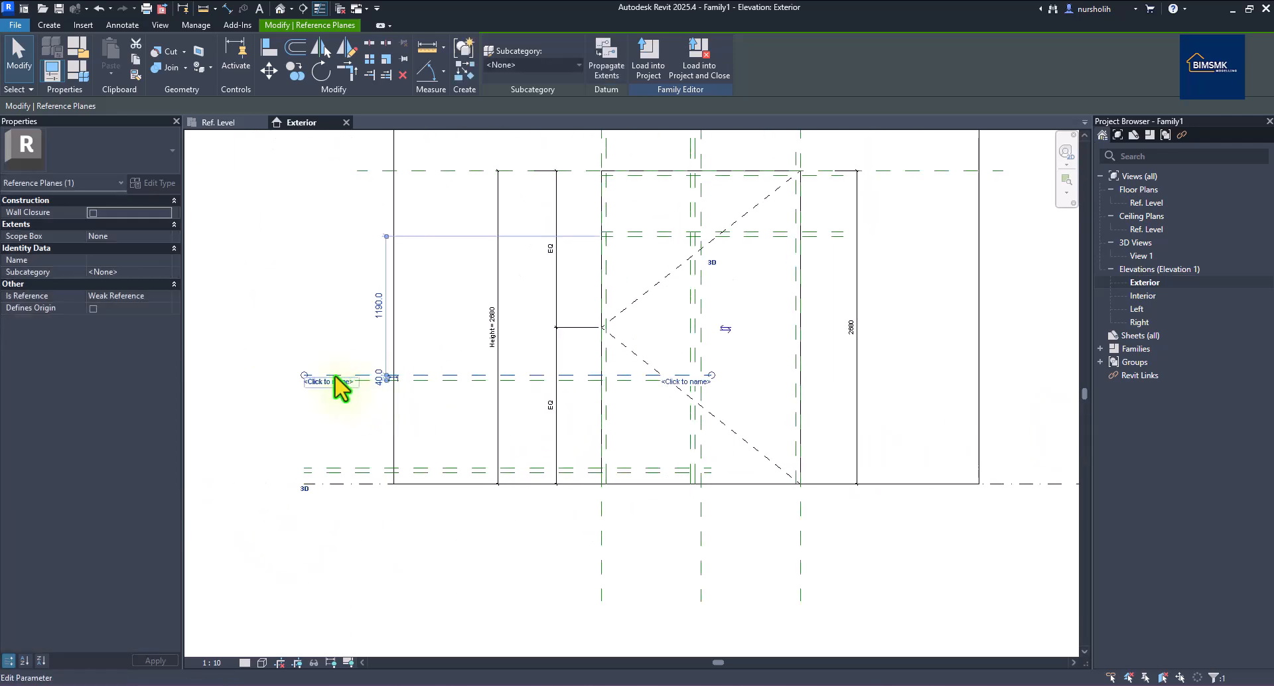
drag(305, 376, 571, 379)
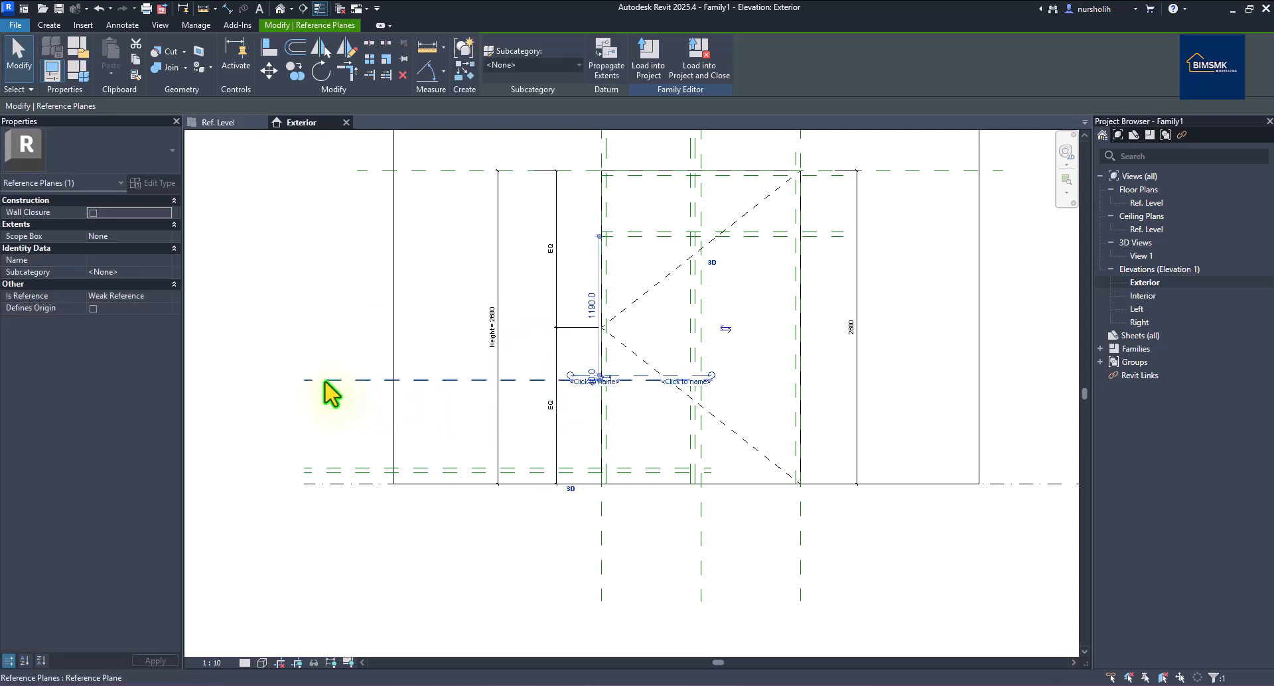
drag(305, 380, 570, 380)
click(362, 471)
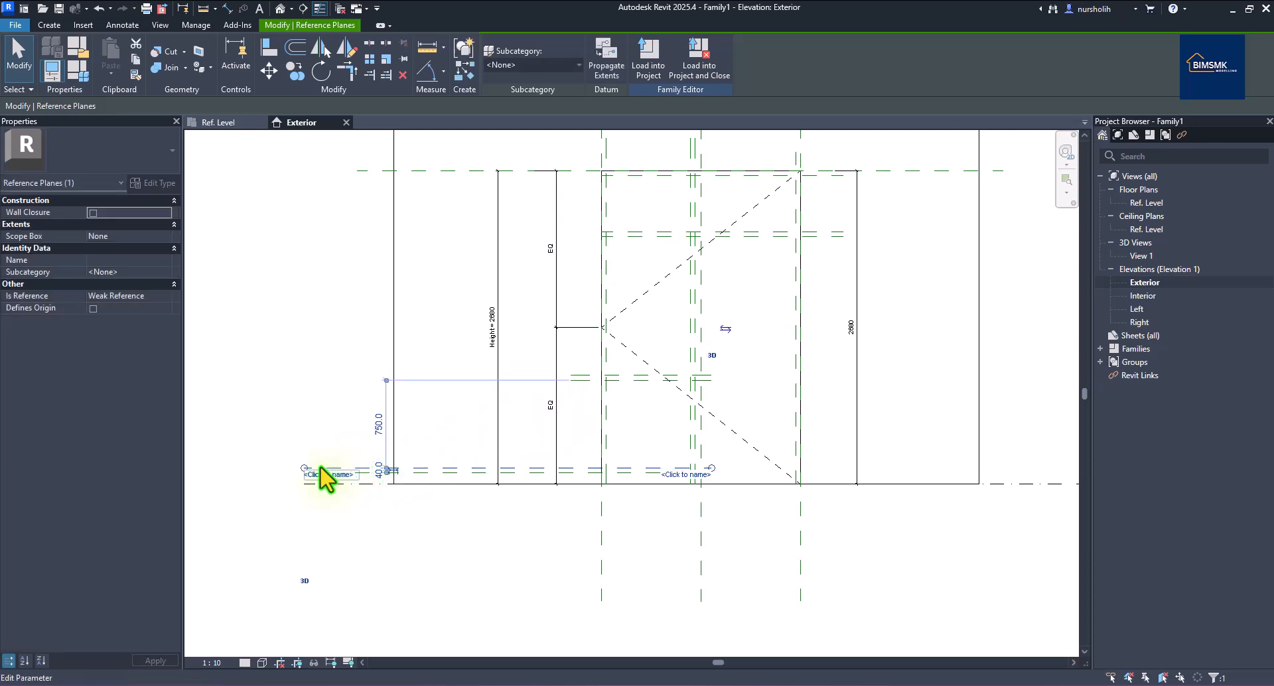
drag(304, 469, 570, 468)
click(366, 473)
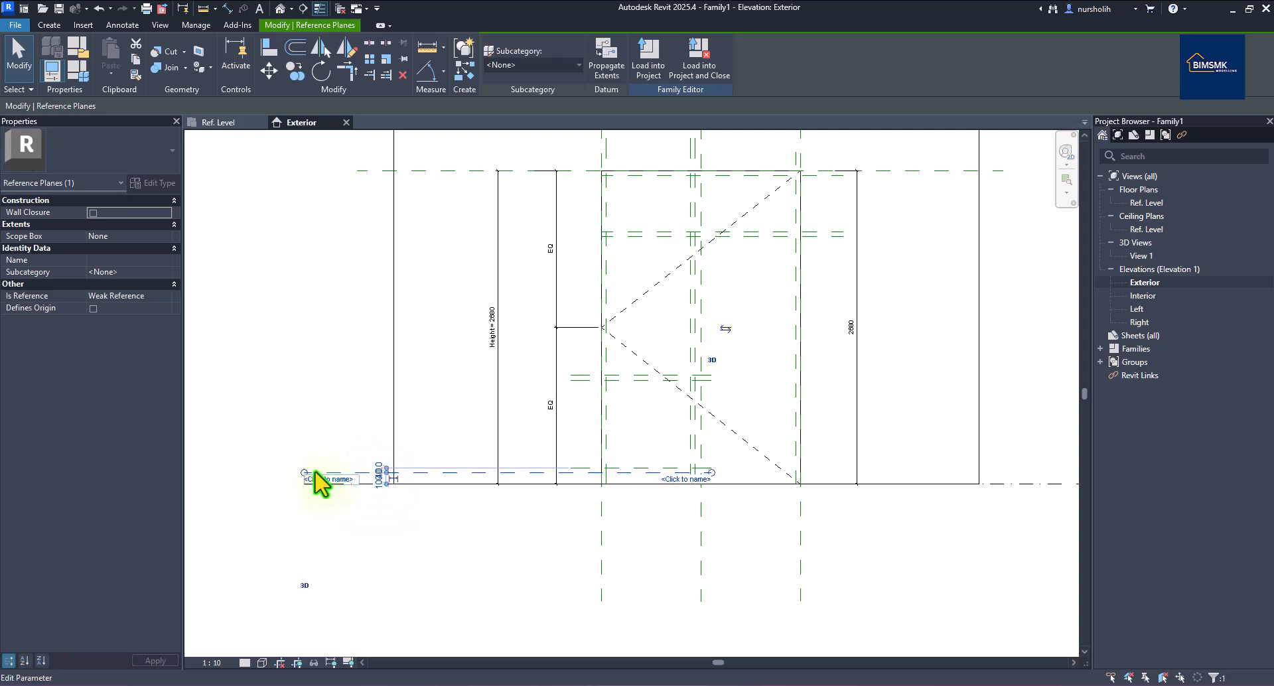
drag(300, 476, 571, 473)
click(568, 541)
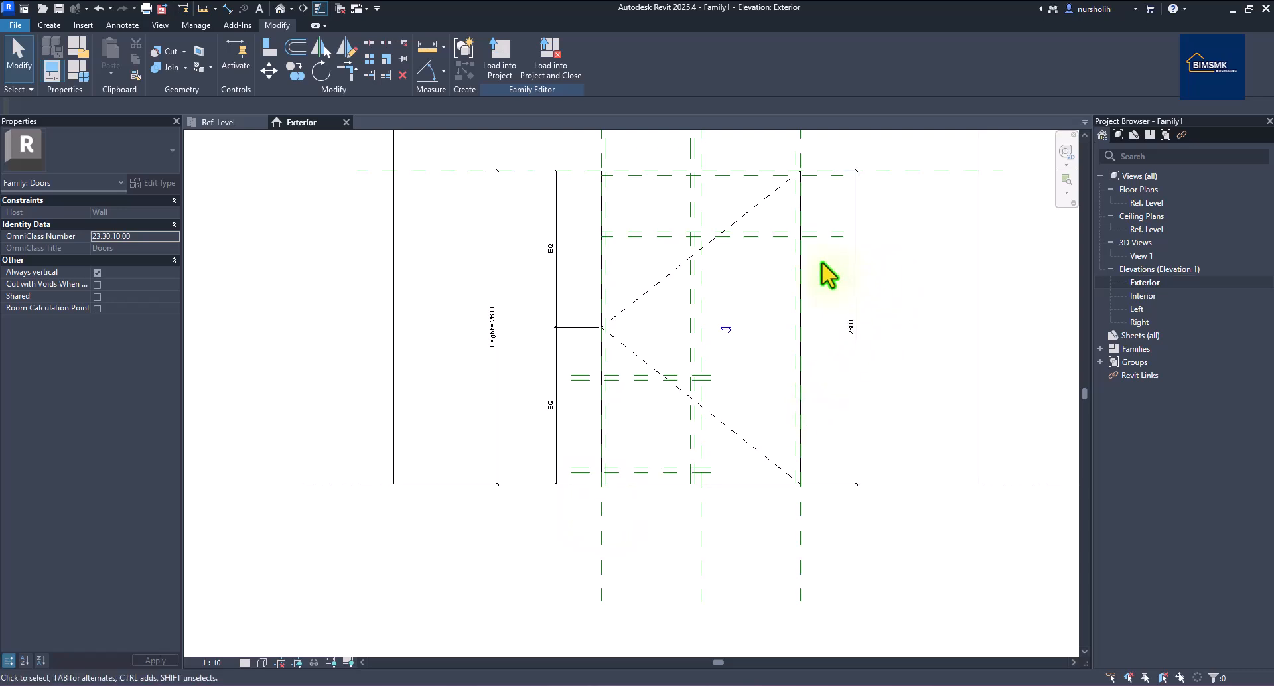
Start Aligned Dimension and set the elevation's view scale back to 1:20.
scroll(774, 345, down, 1)
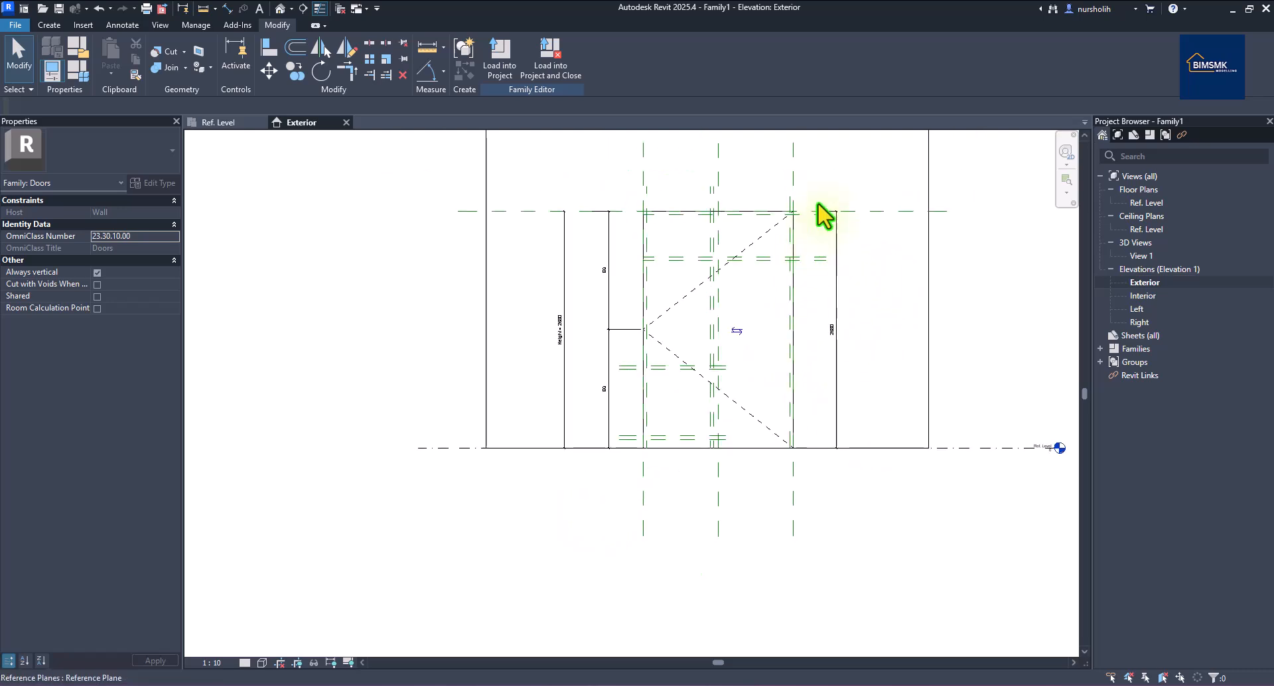
scroll(819, 221, up, 1)
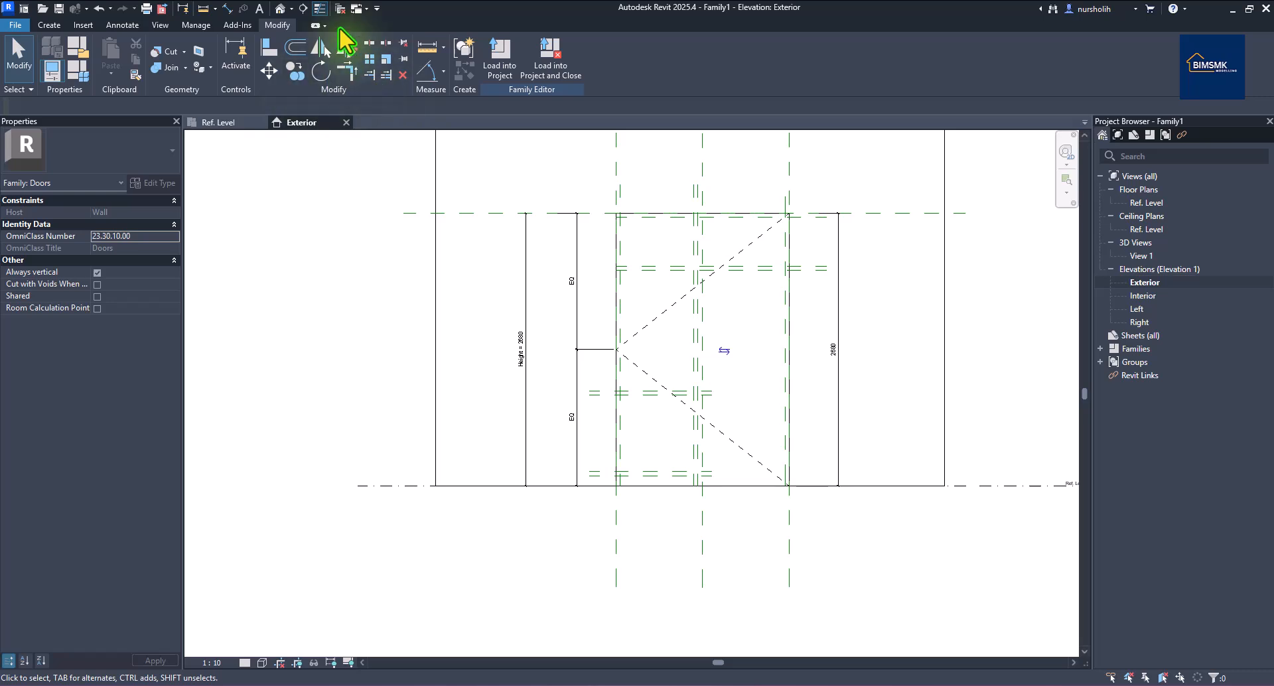
click(228, 8)
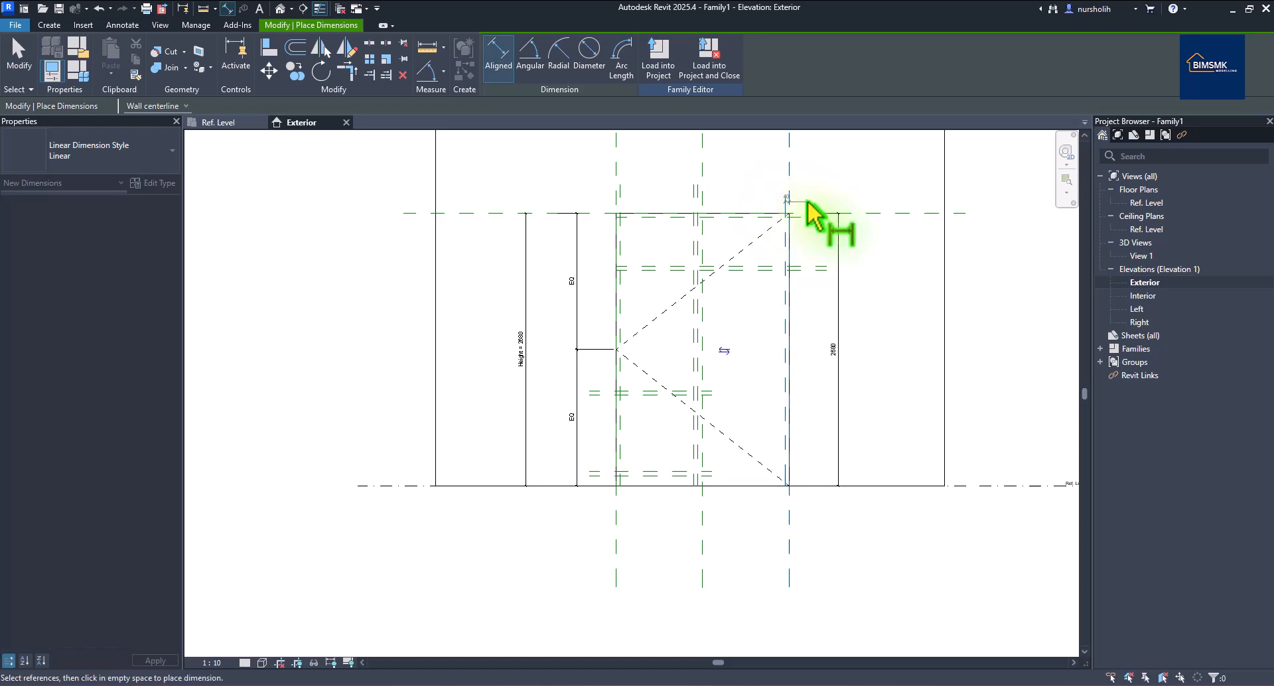
scroll(796, 204, up, 2)
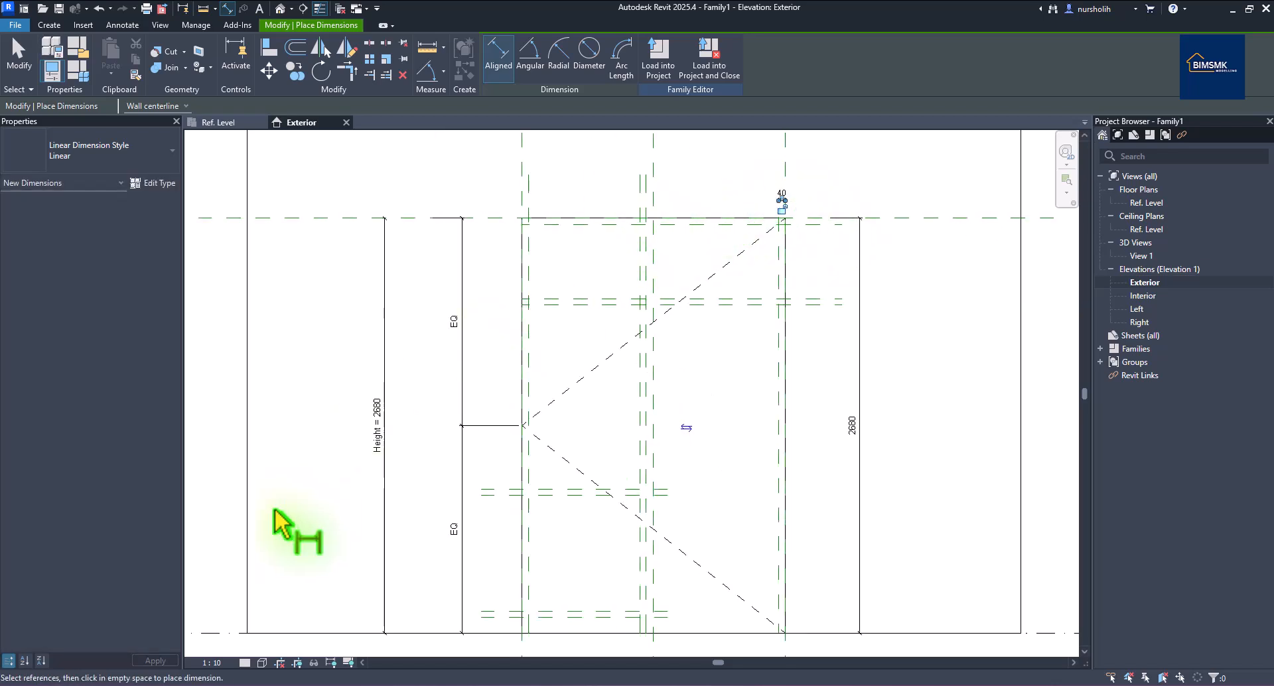
click(214, 662)
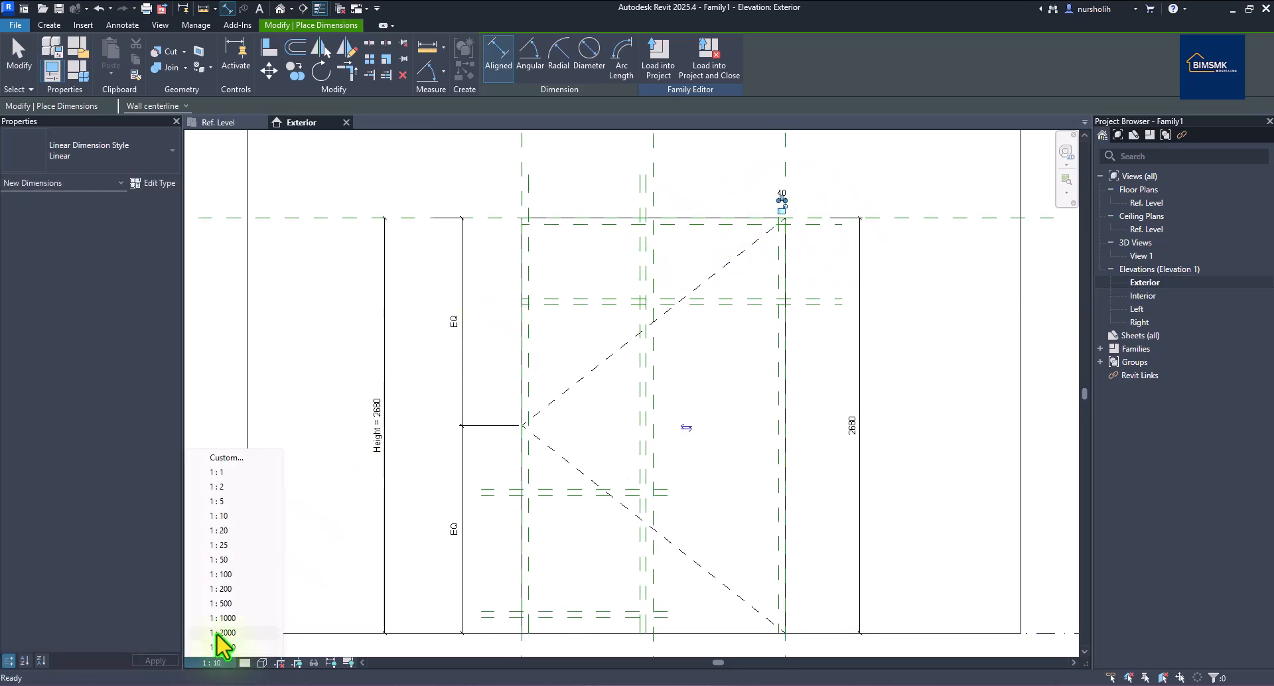
click(223, 530)
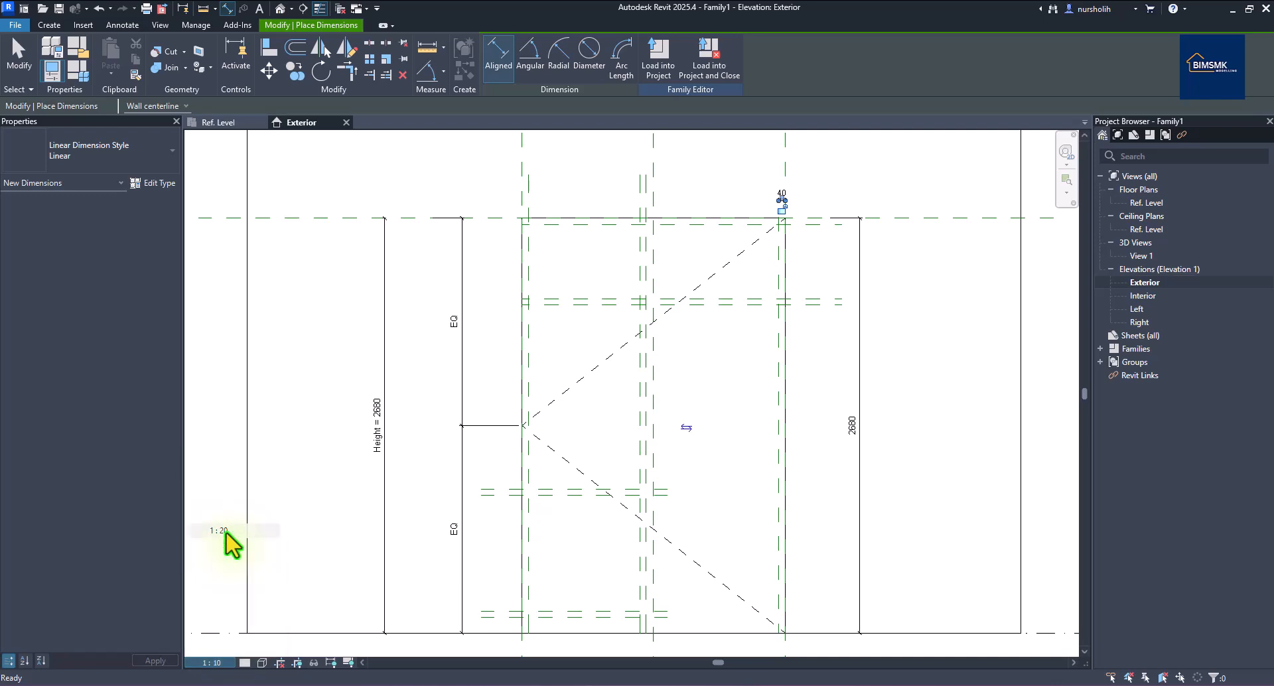
Place the two 40 frame-width dimensions across the top of the frame.
click(645, 198)
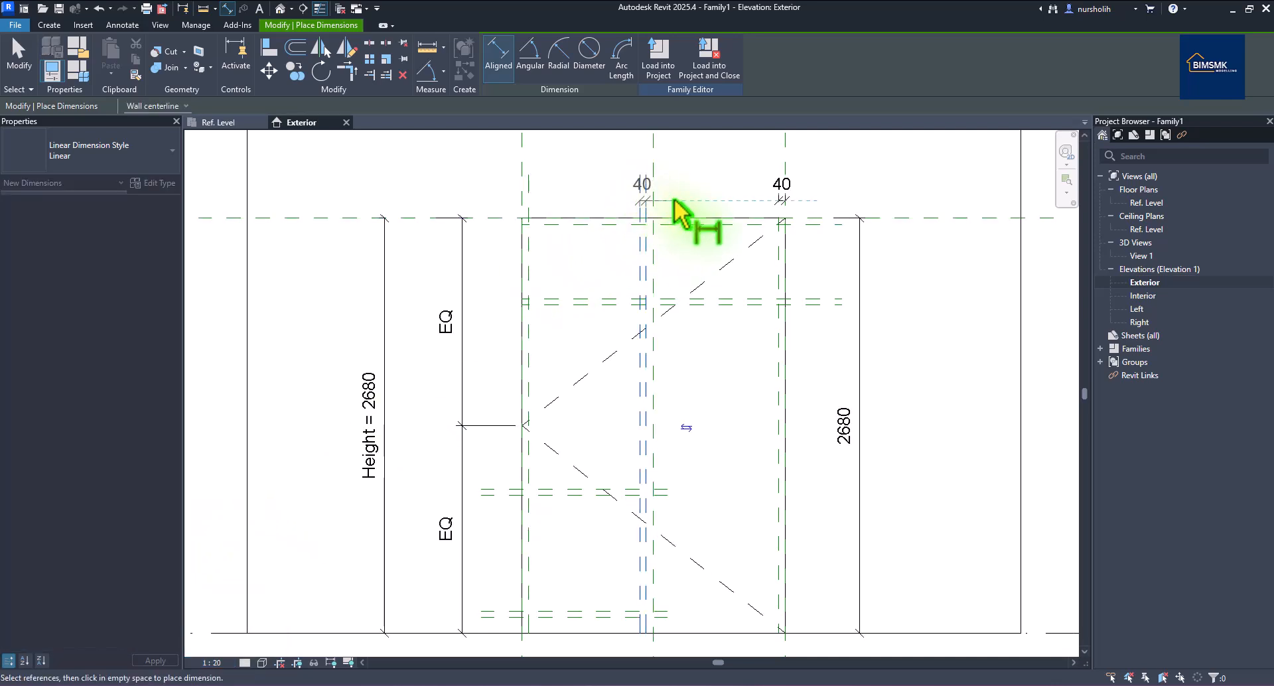
click(669, 198)
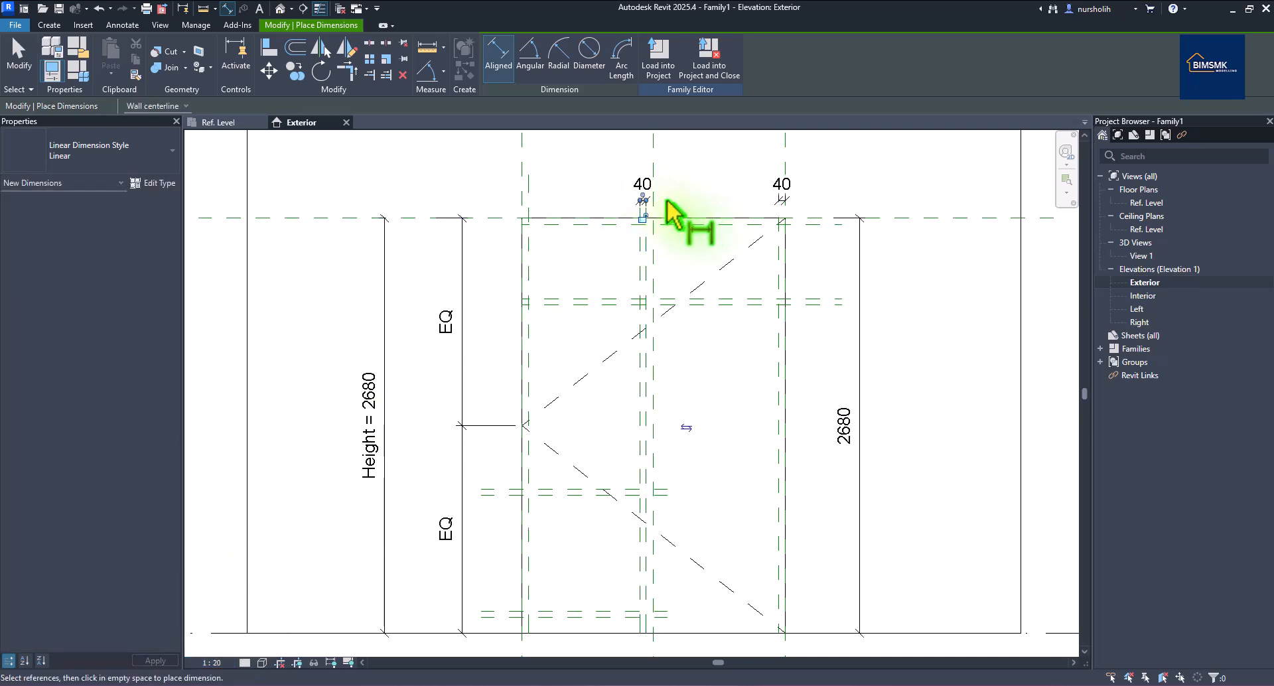
click(527, 201)
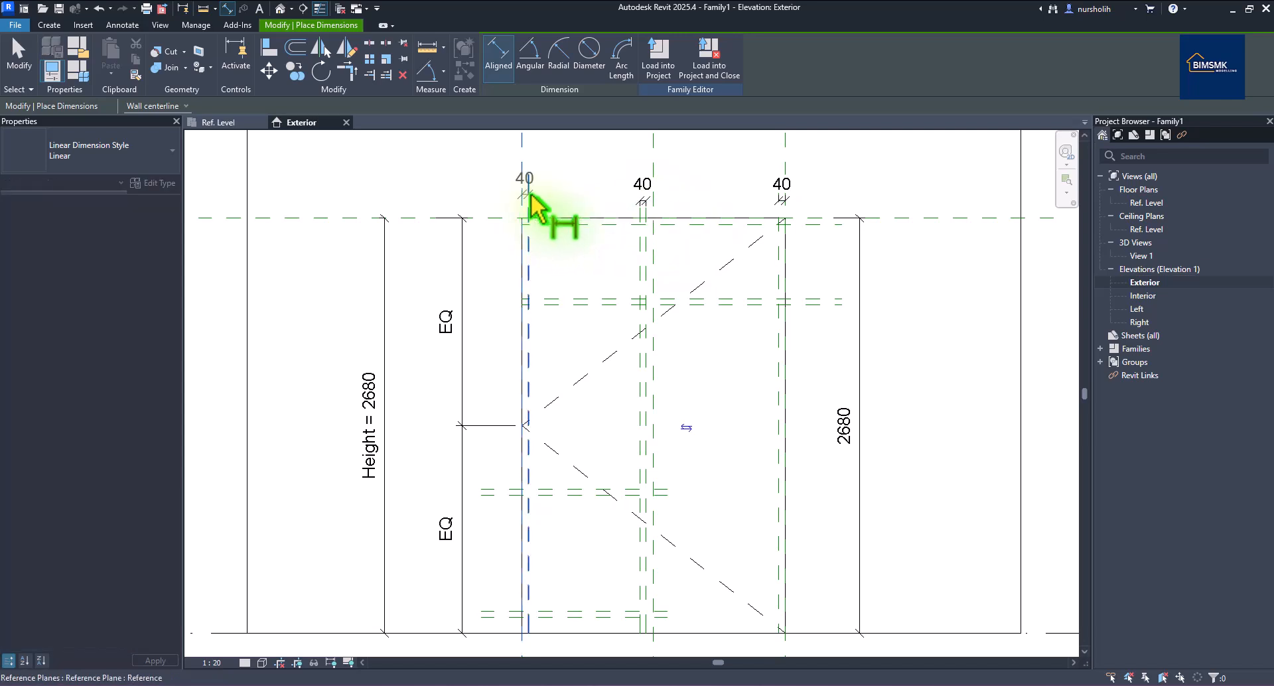
click(563, 215)
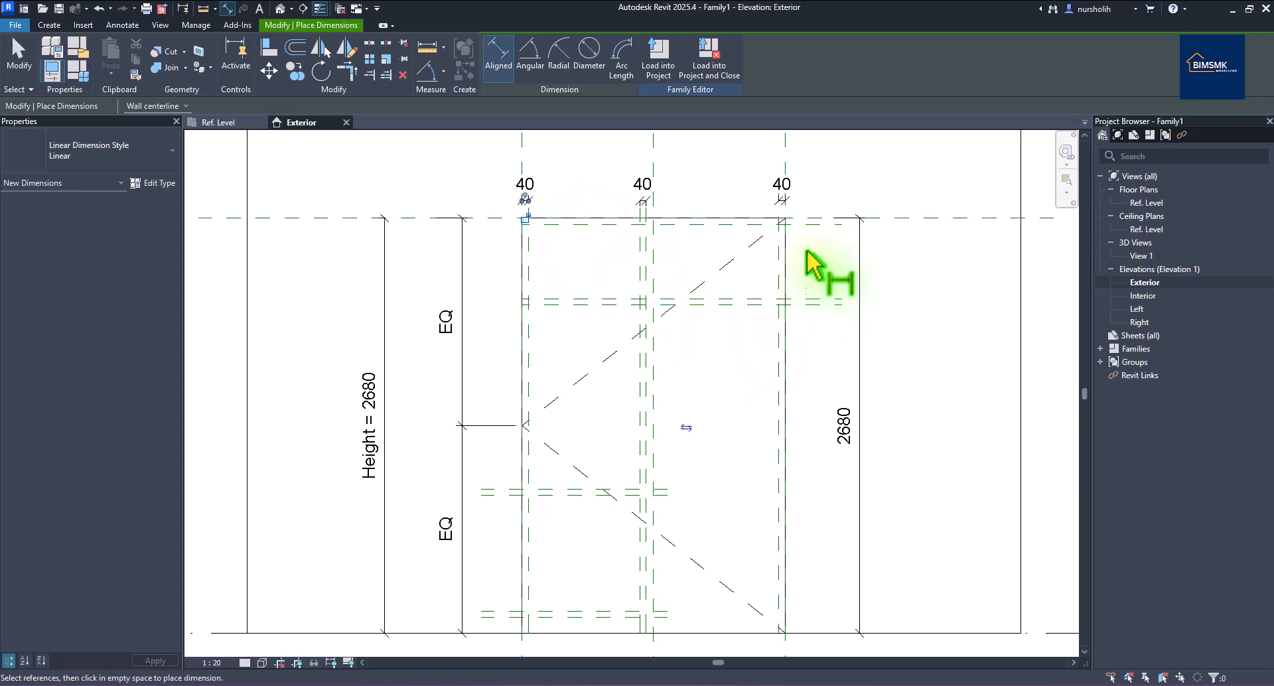
Add 40 dimensions for the right-side top rail and the lower bottom rail.
click(810, 219)
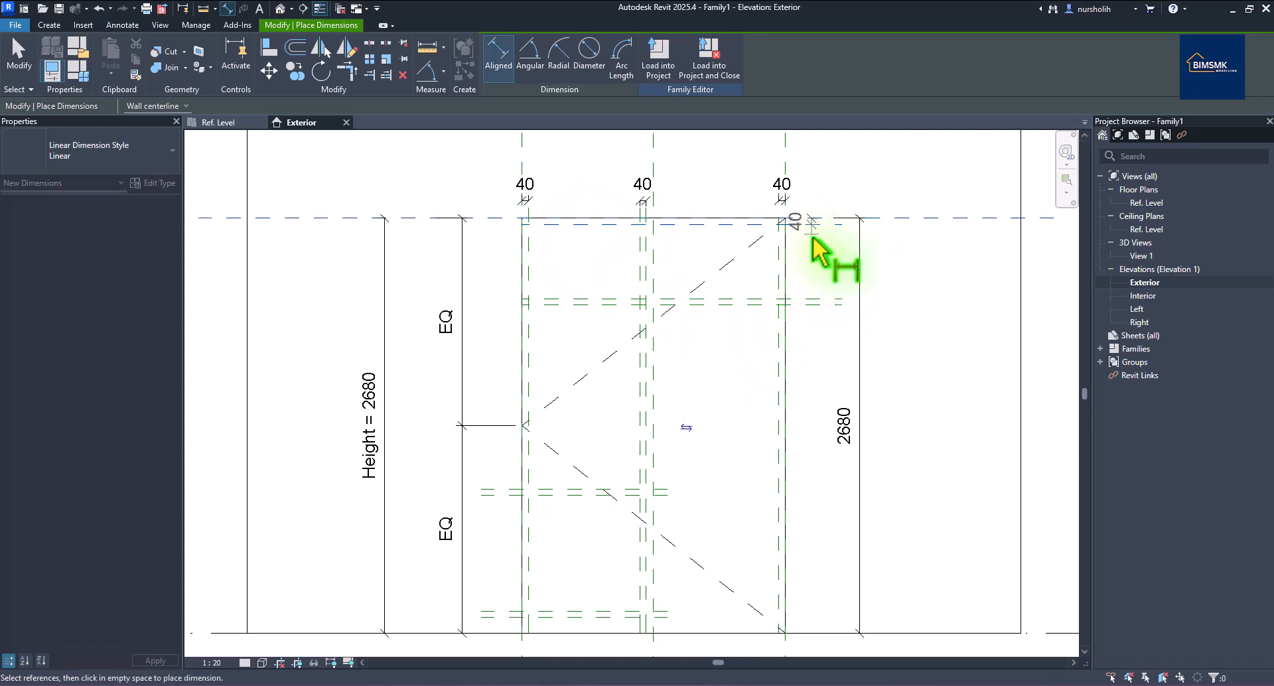
click(823, 303)
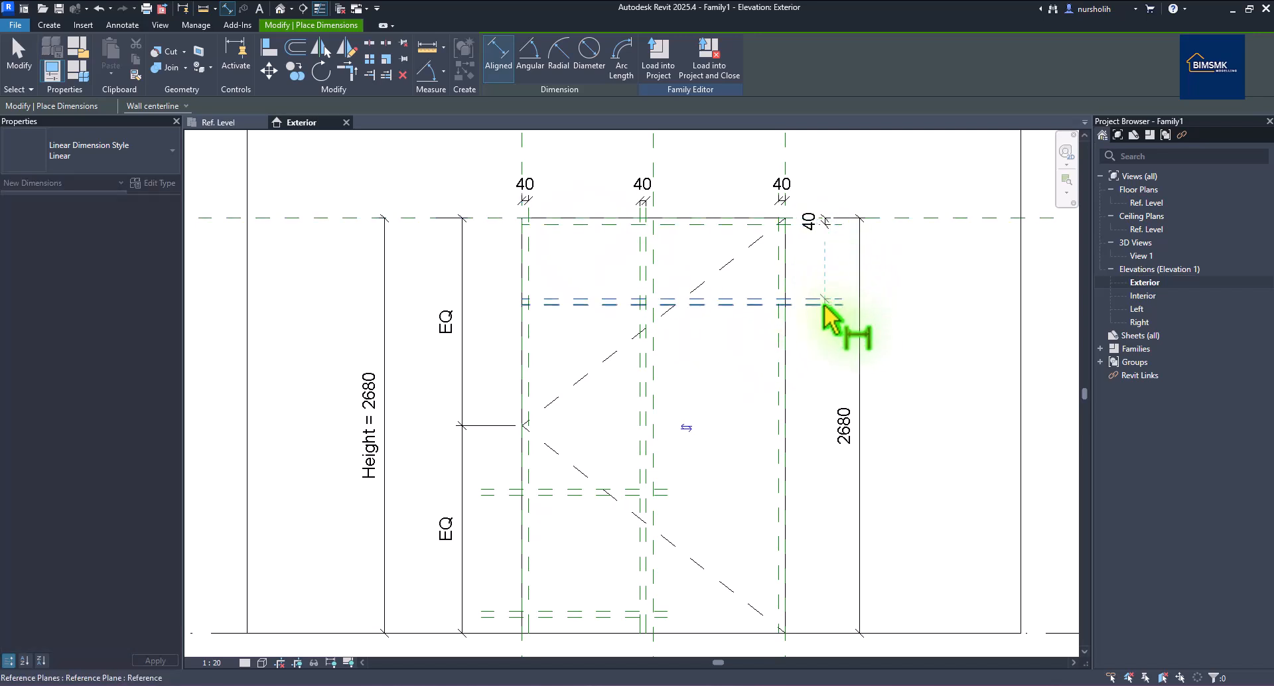
click(830, 325)
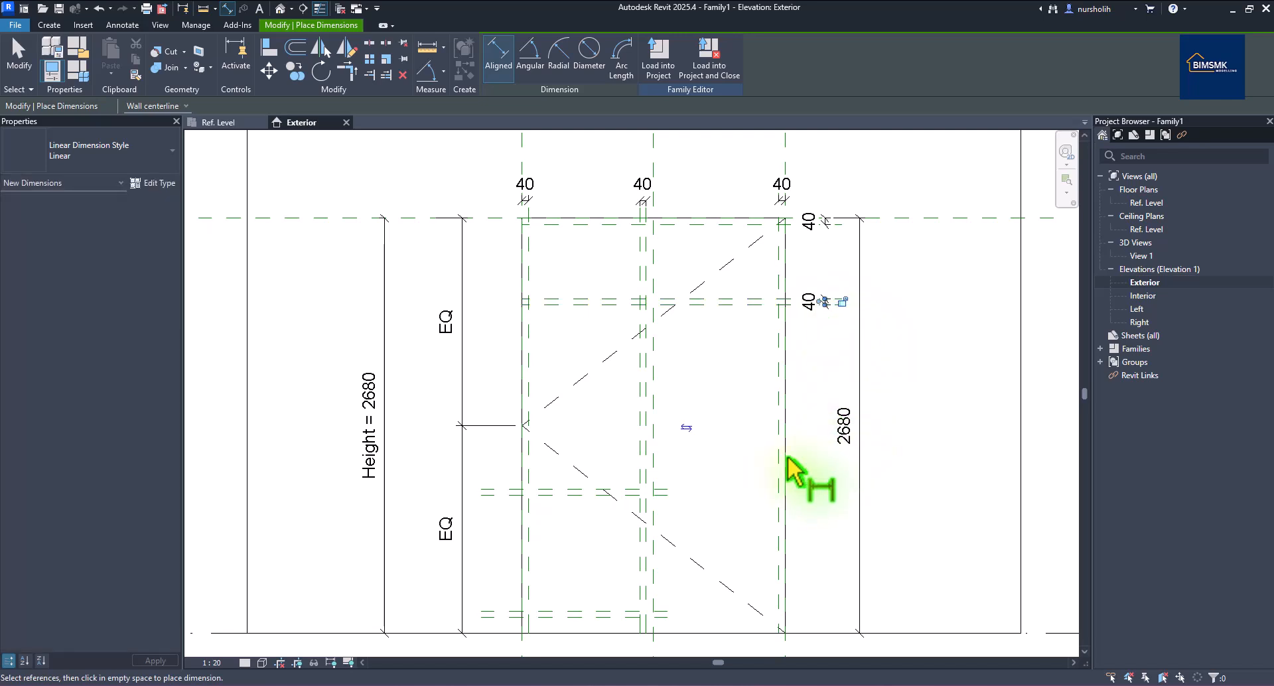
click(487, 493)
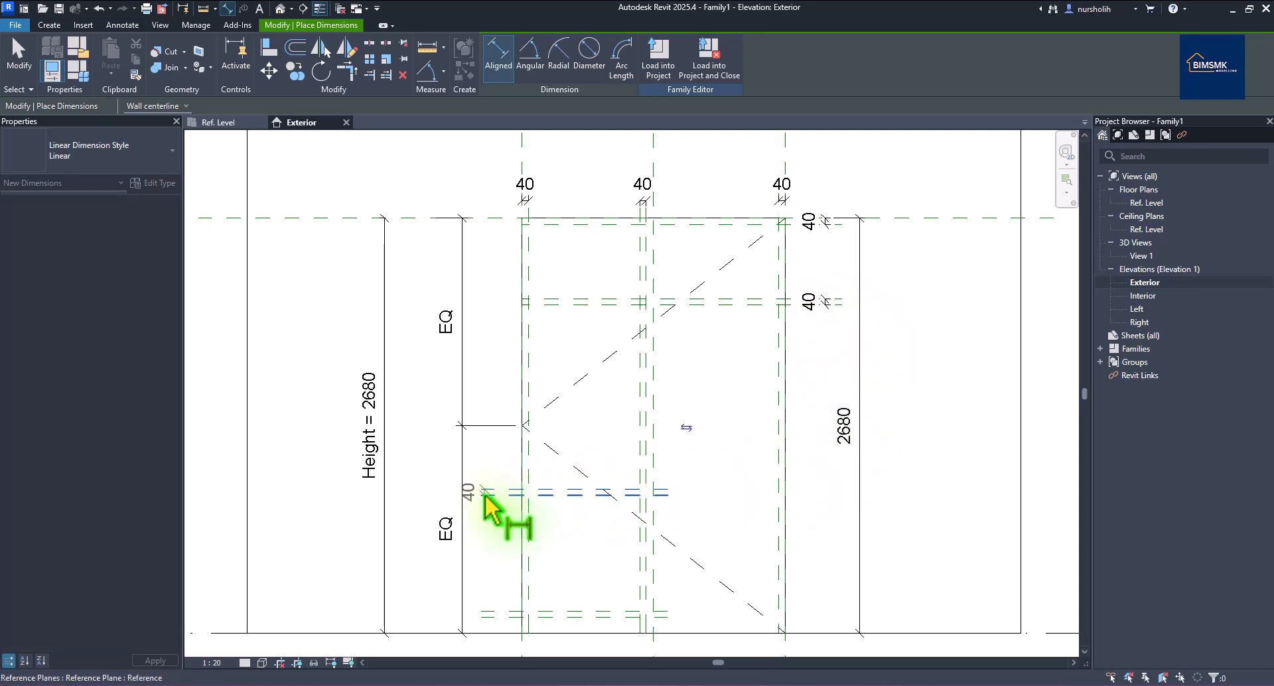
click(501, 615)
click(504, 621)
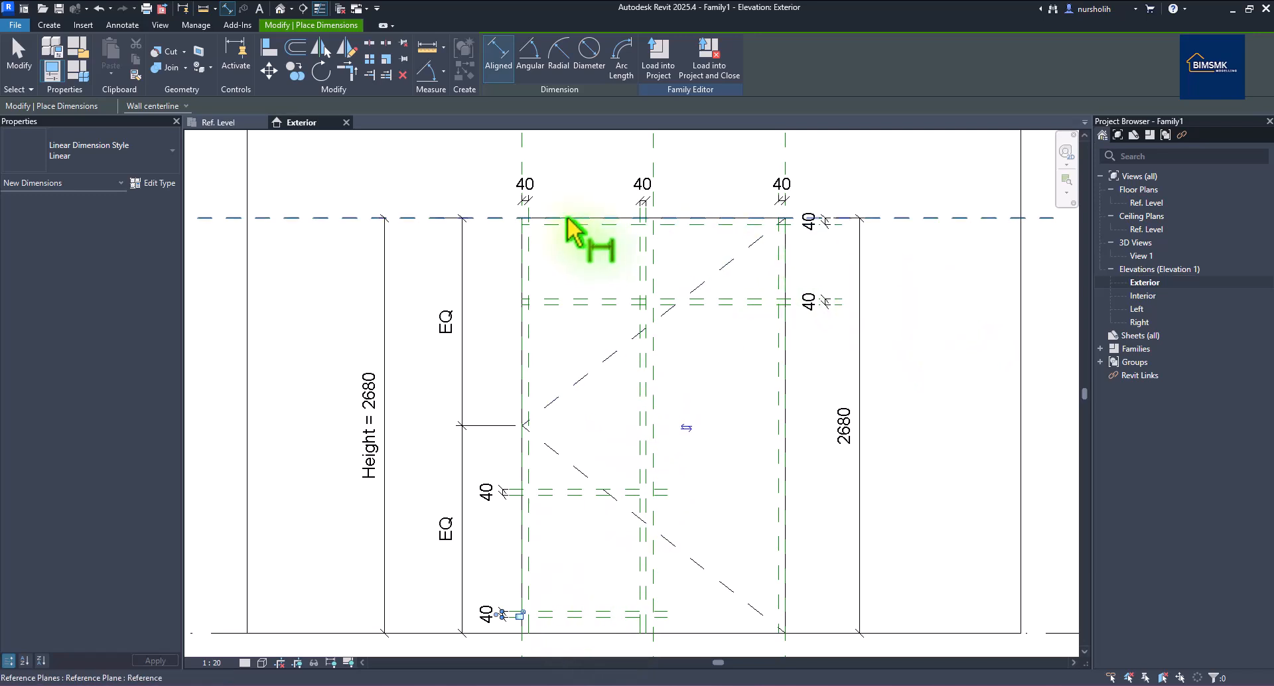
scroll(570, 219, down, 2)
right_click(808, 168)
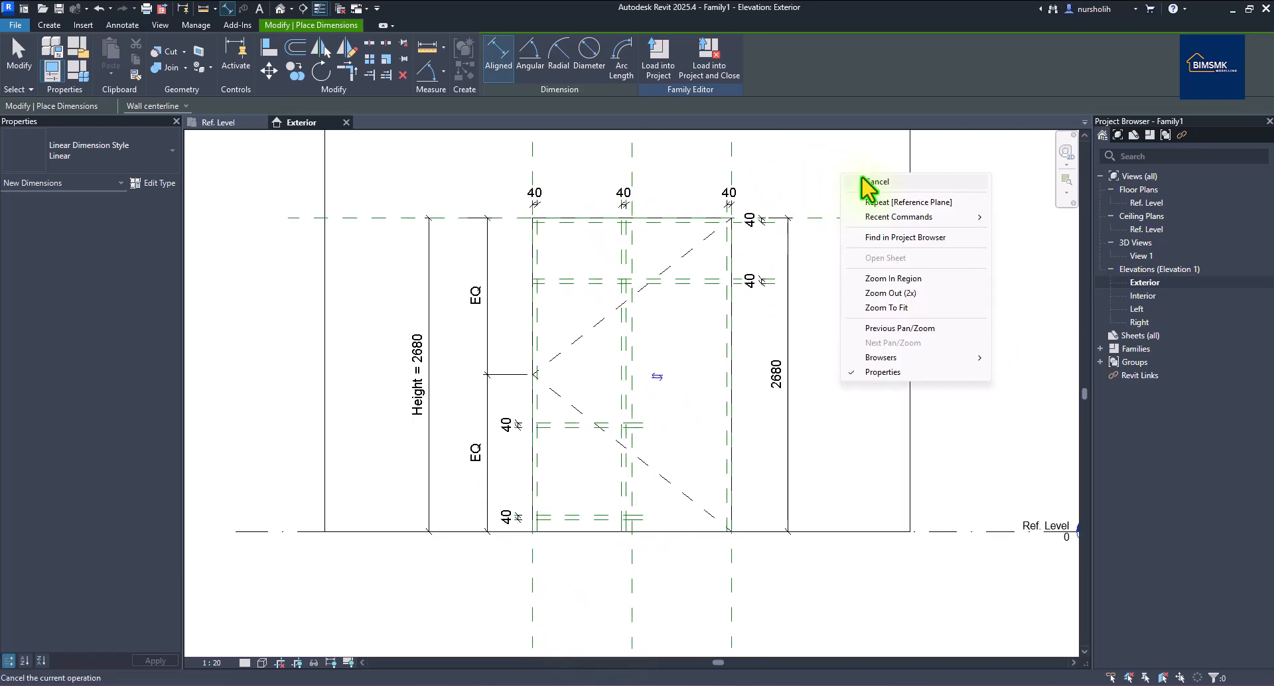
Restart Aligned Dimension and place the 100 bottom-notch dimension down to Ref. Level.
click(840, 175)
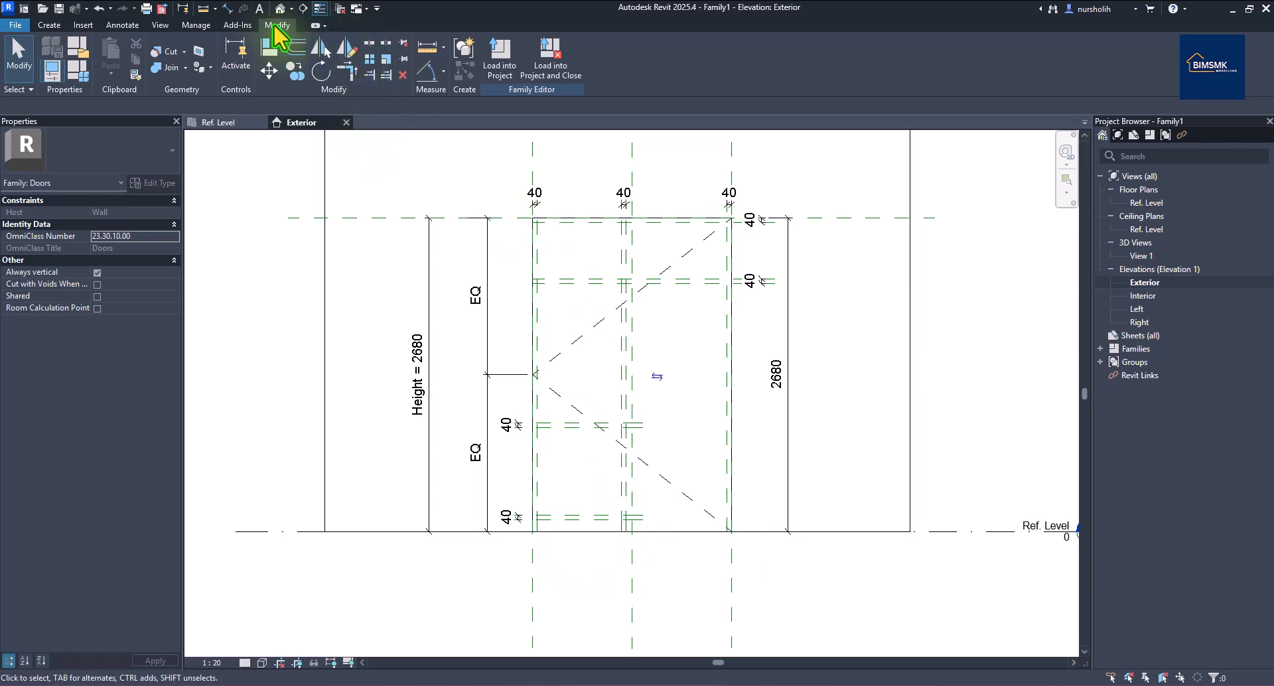
click(227, 8)
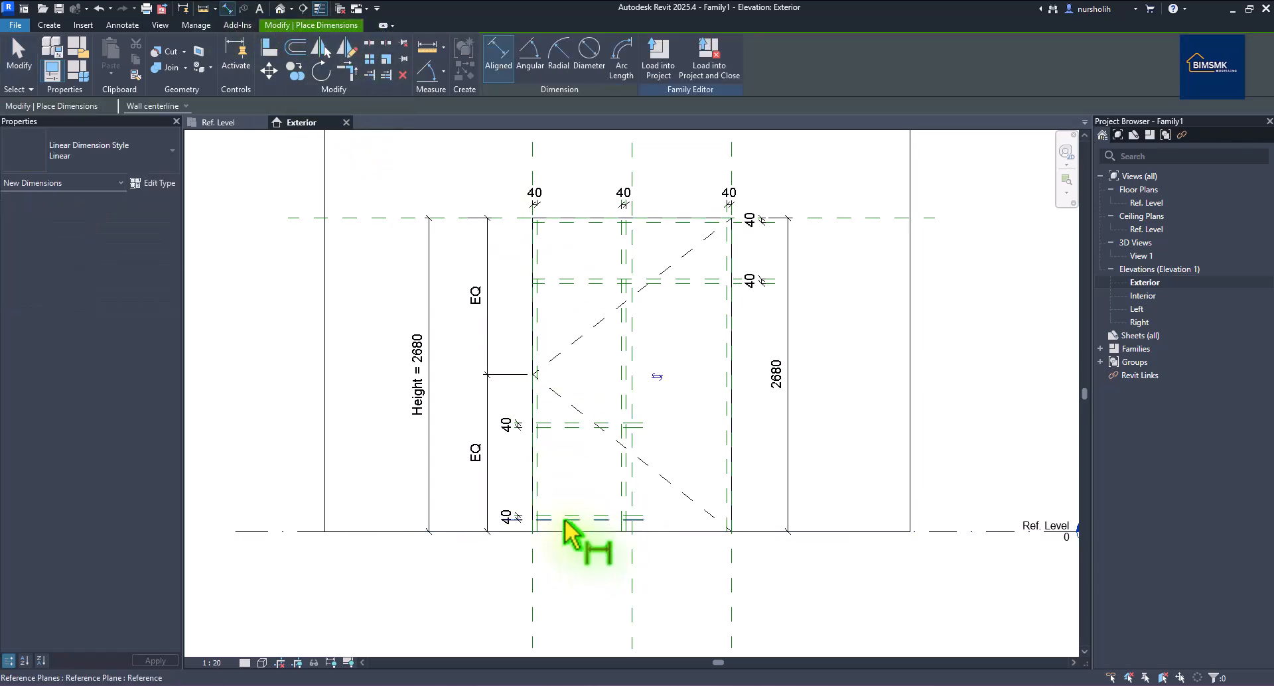
right_click(565, 521)
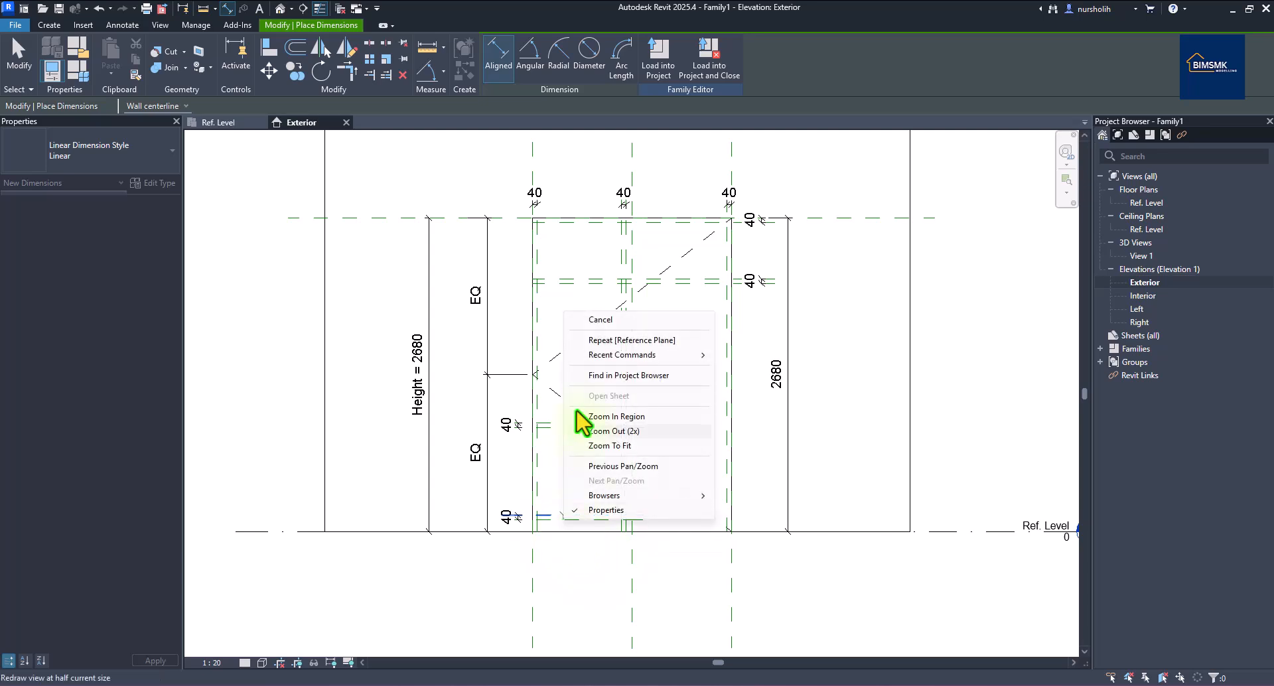
click(601, 320)
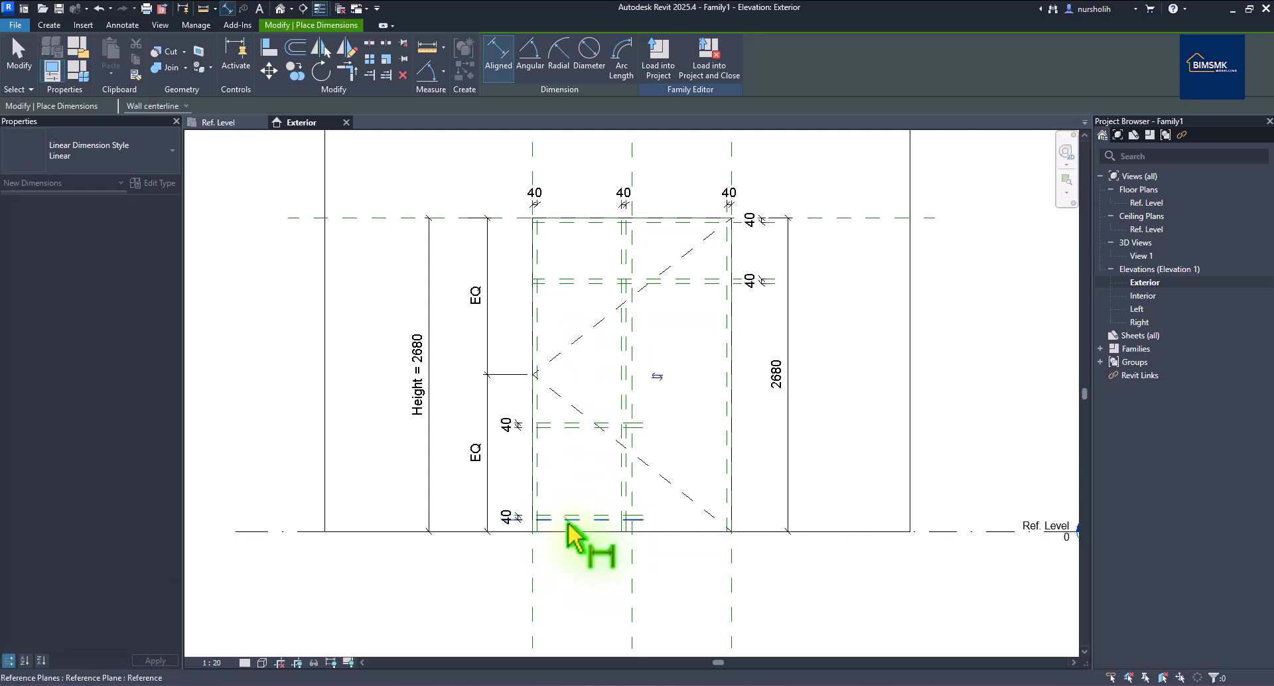
click(567, 533)
click(575, 547)
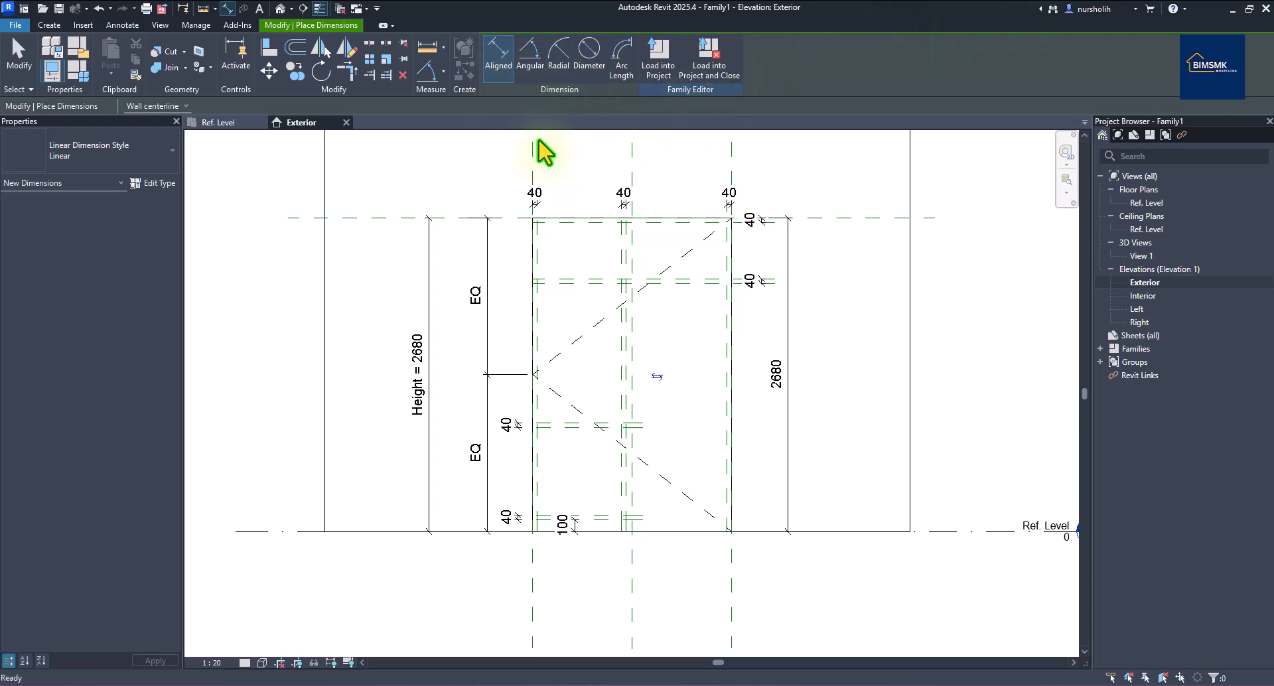
Place the 750 lower-panel and 480 top-panel dimensions, then cancel the tool.
click(564, 428)
click(555, 517)
click(465, 503)
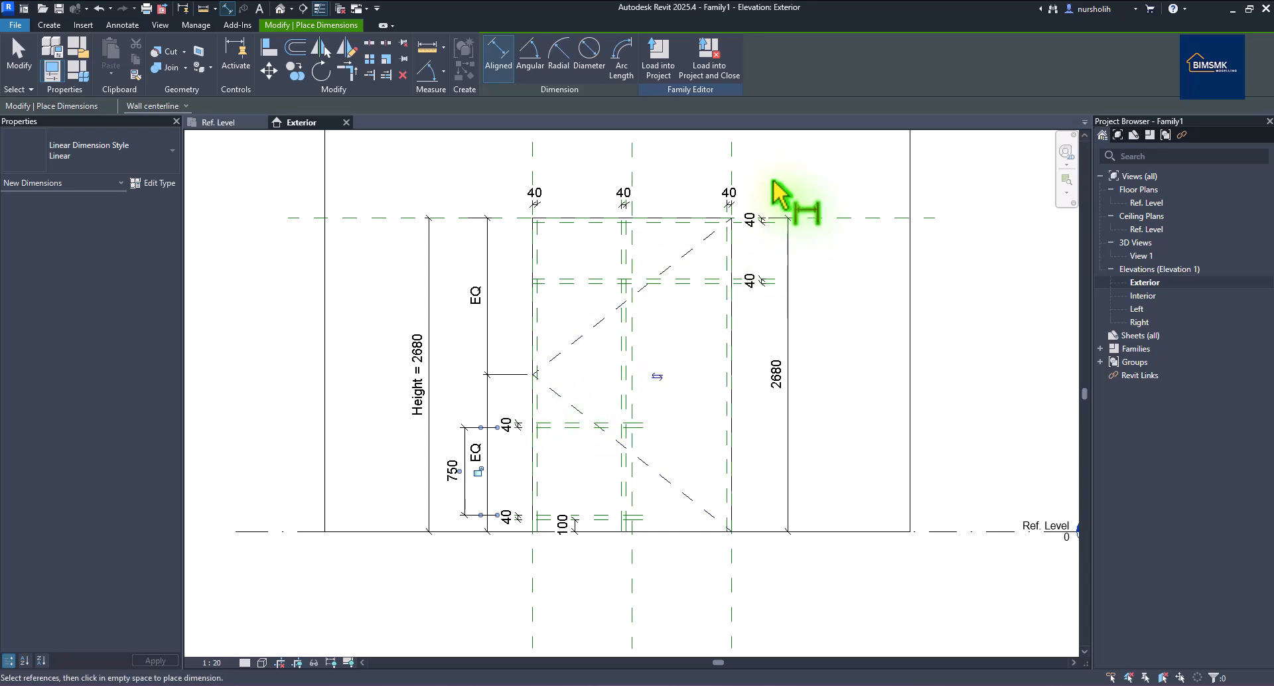
click(565, 223)
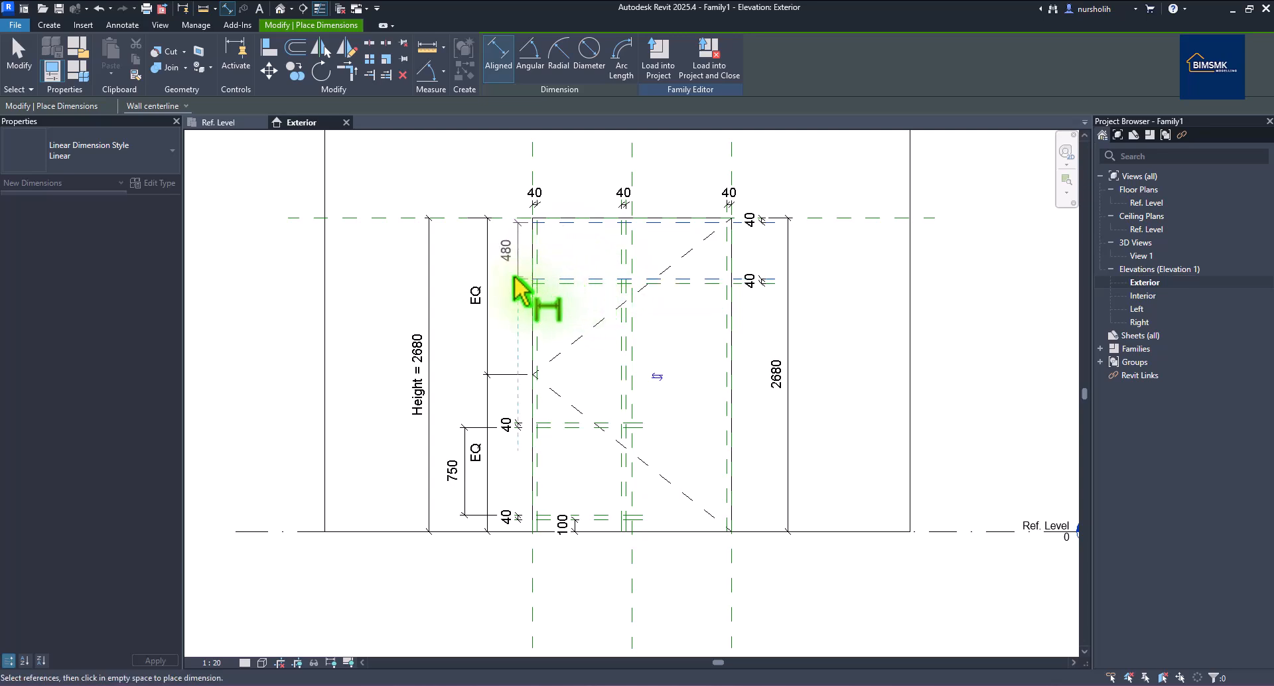
click(521, 282)
right_click(907, 179)
click(921, 186)
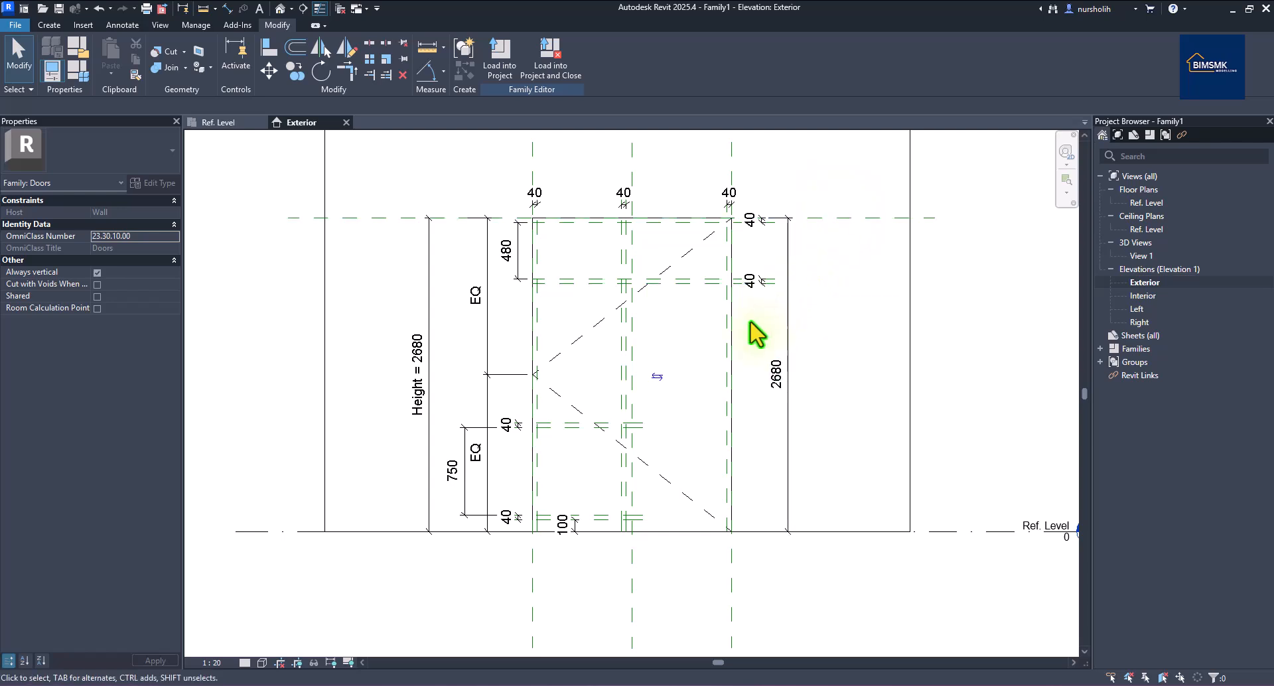
Select the seven 40 dimensions (right, top, lower left, bottom) and choose Create Parameter.
ctrl+click(764, 279)
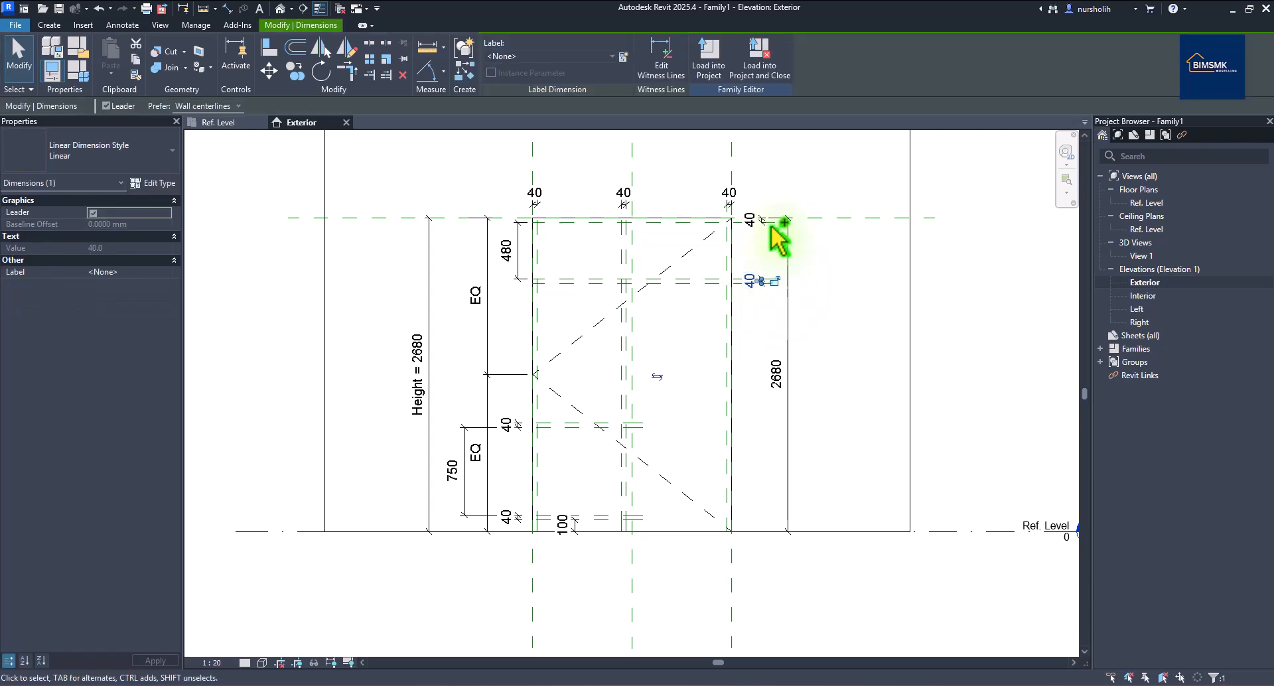
ctrl+click(768, 217)
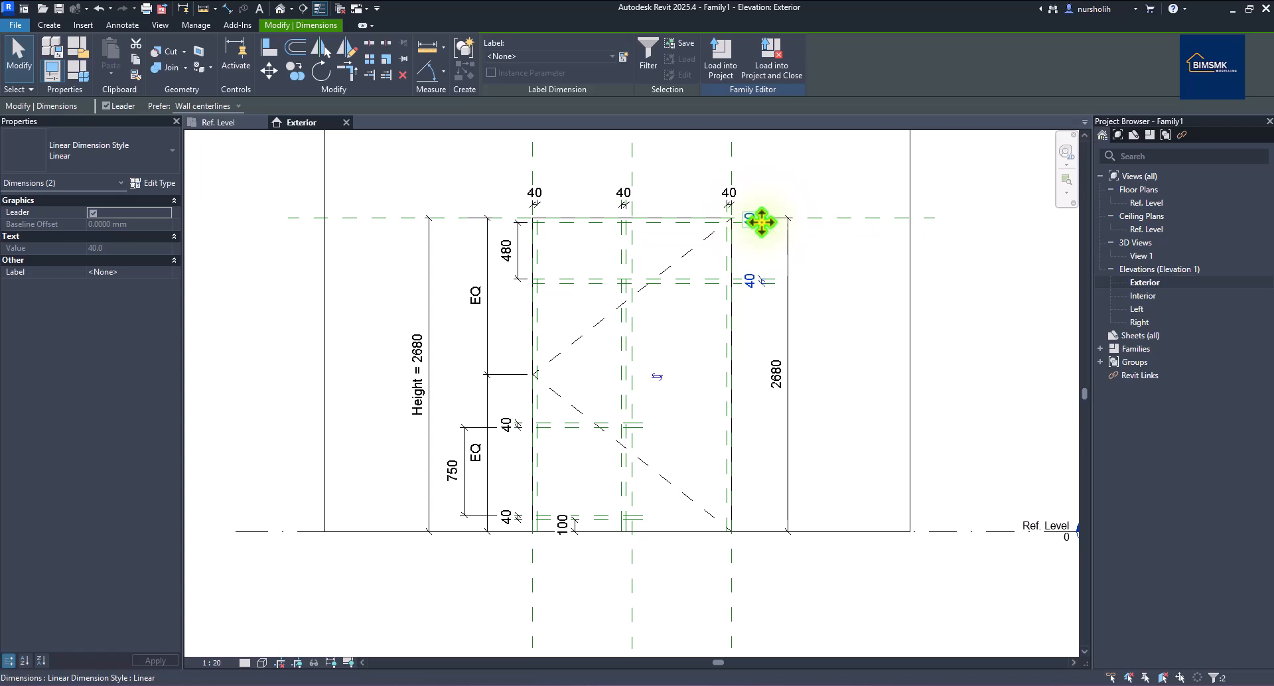
ctrl+click(728, 197)
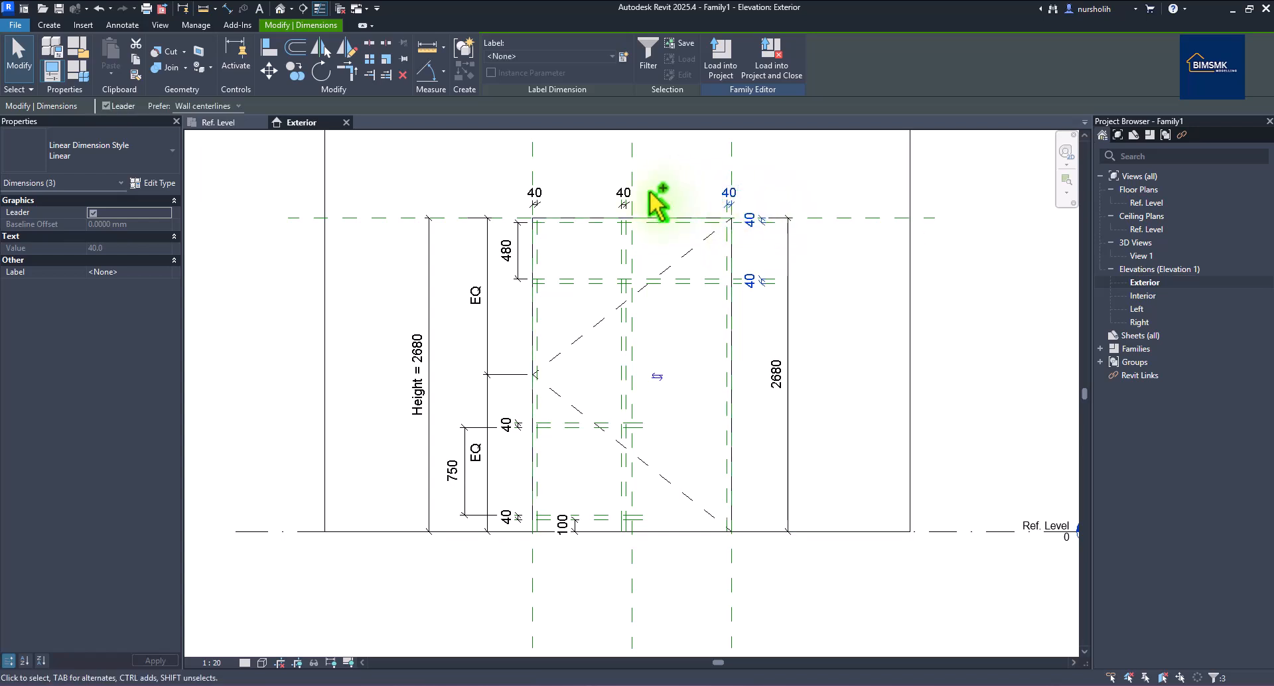
ctrl+click(627, 198)
ctrl+click(541, 205)
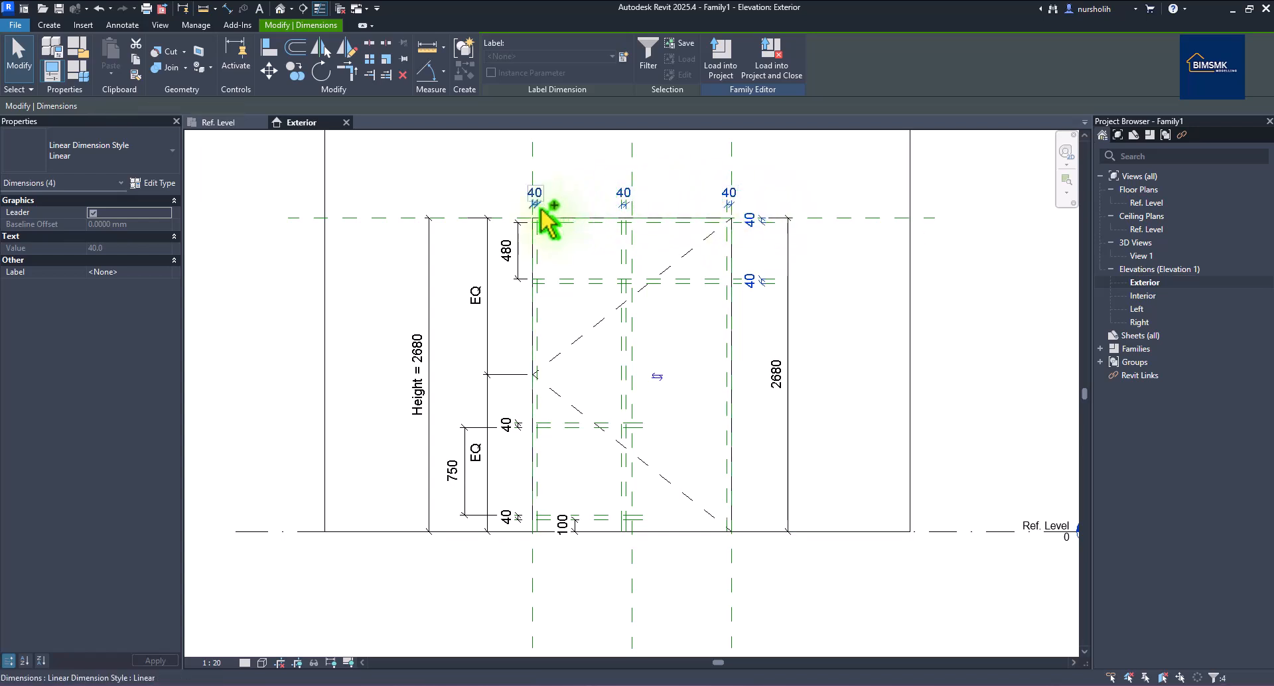
ctrl+click(518, 426)
ctrl+click(521, 518)
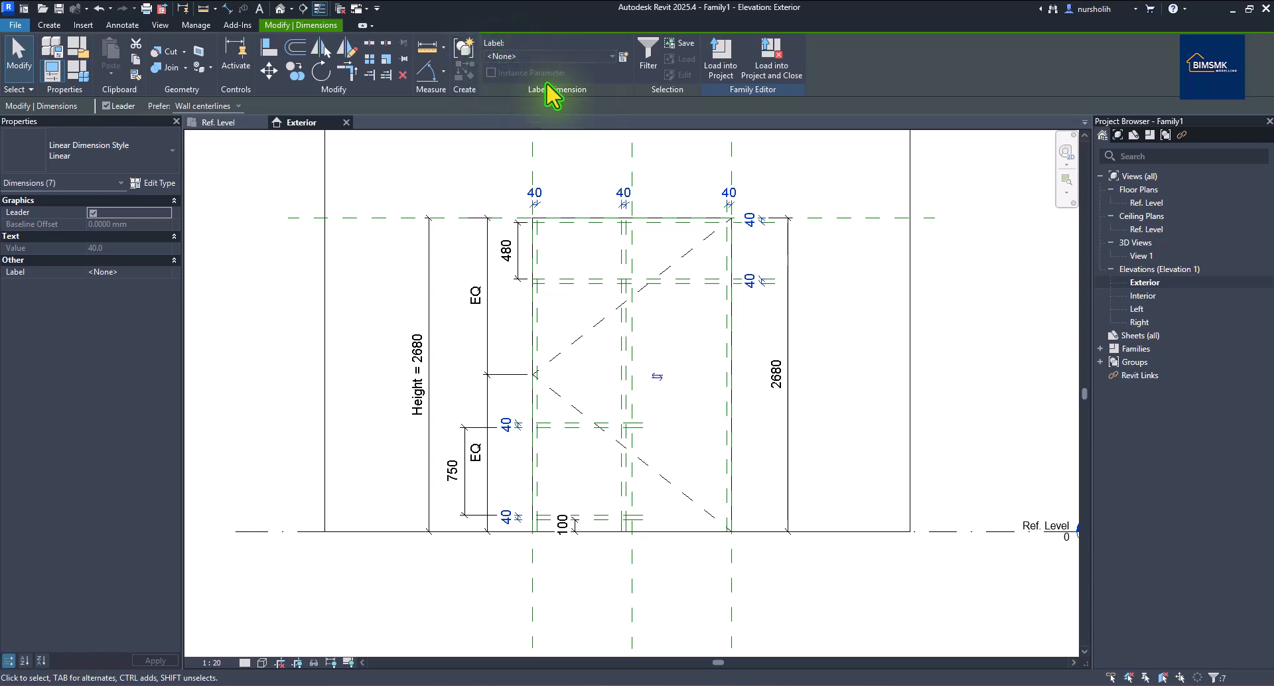
click(623, 56)
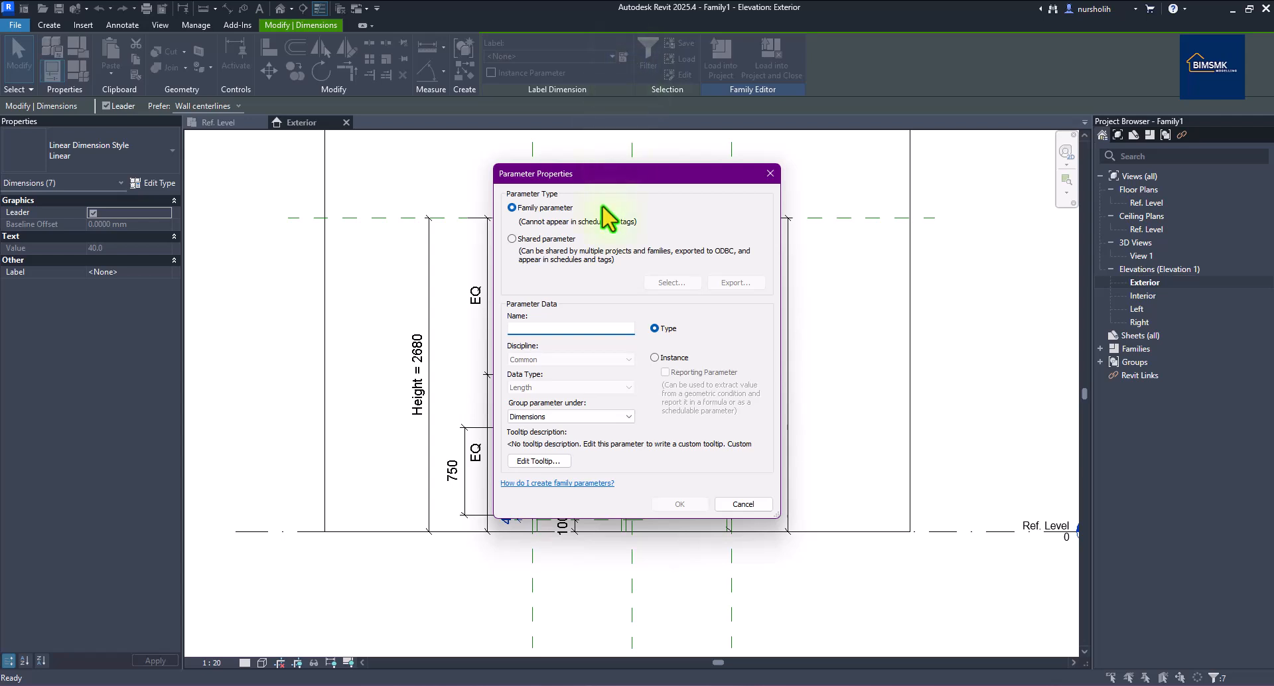
Create the type parameter T Kusen for the selected 40 dimensions.
drag(624, 174, 772, 108)
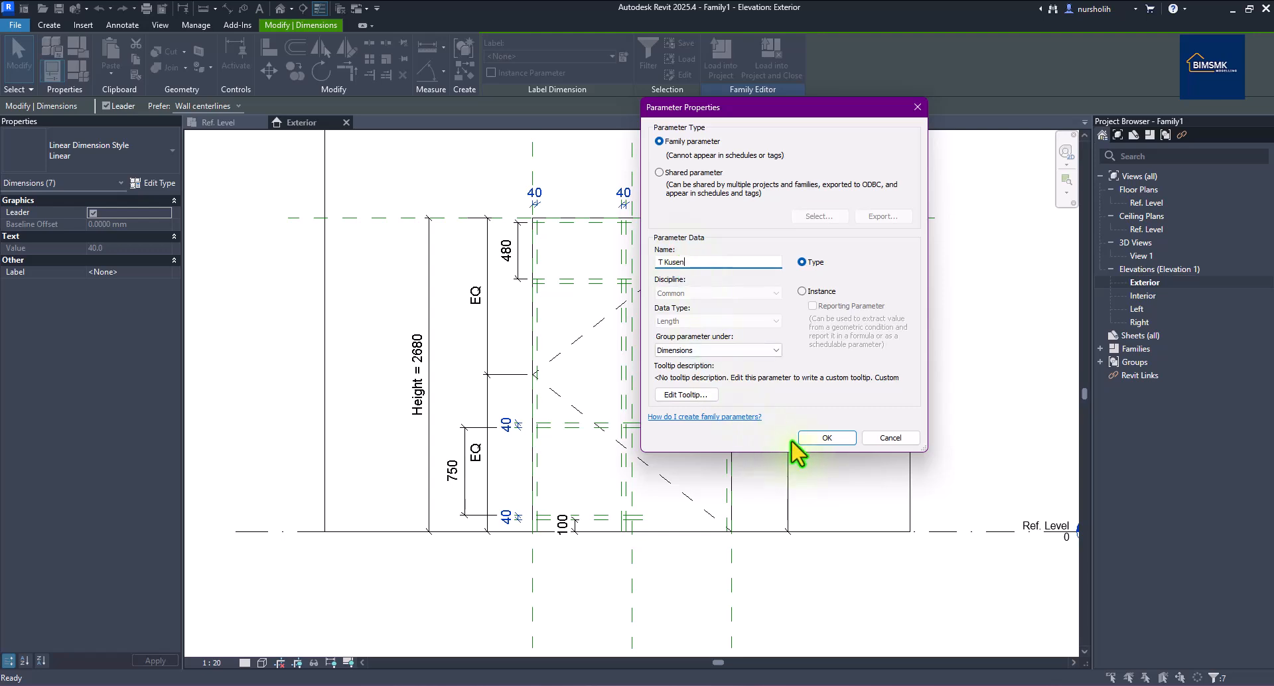
click(825, 437)
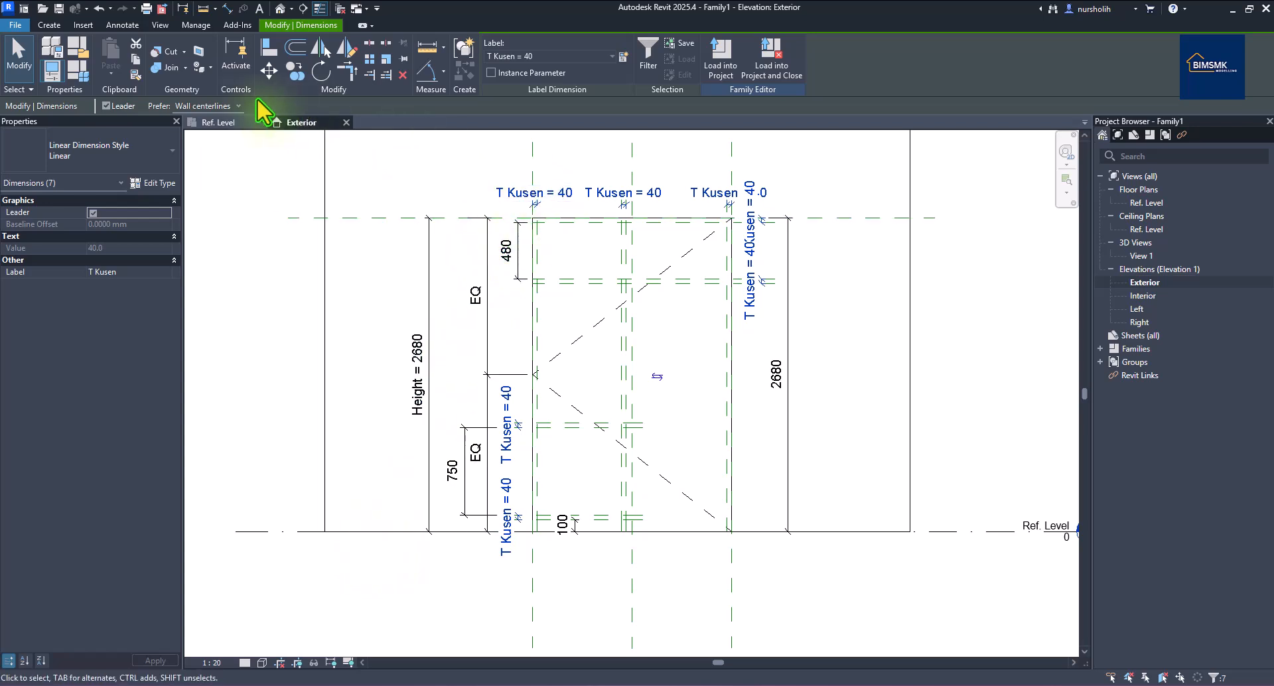
Test T Kusen at 50 in Family Types, compare with pj1.png, then restore 40.
click(80, 71)
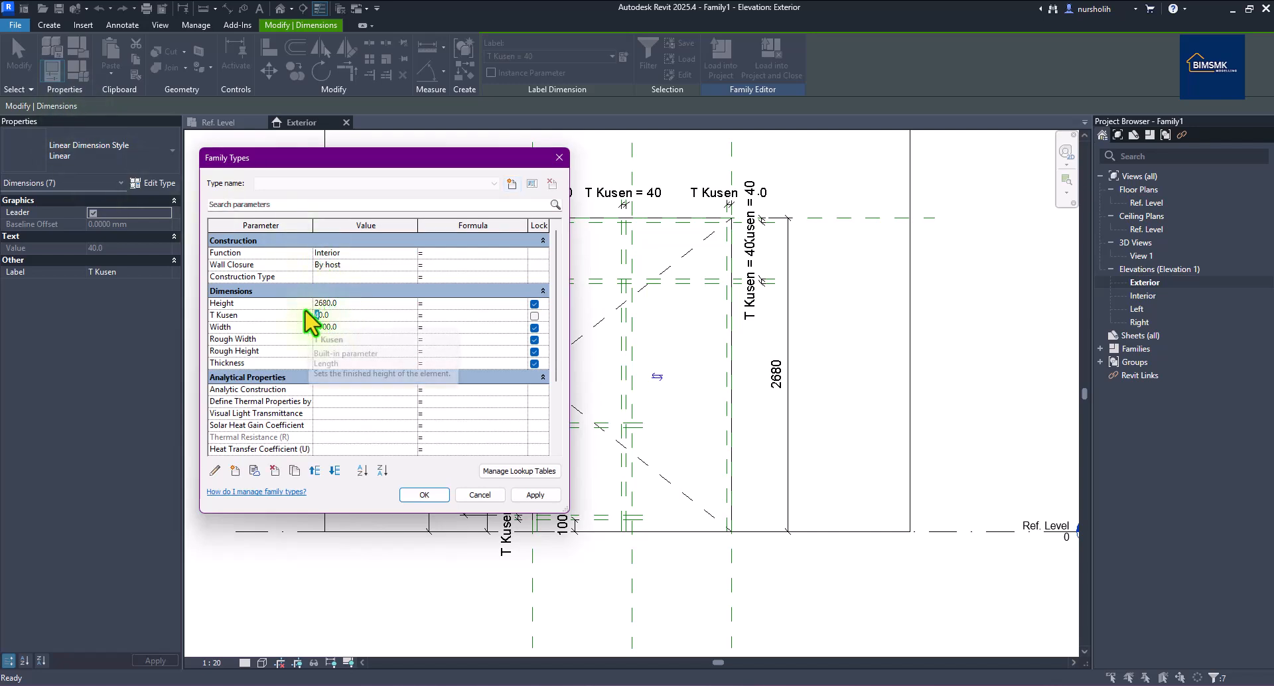
drag(402, 162, 279, 168)
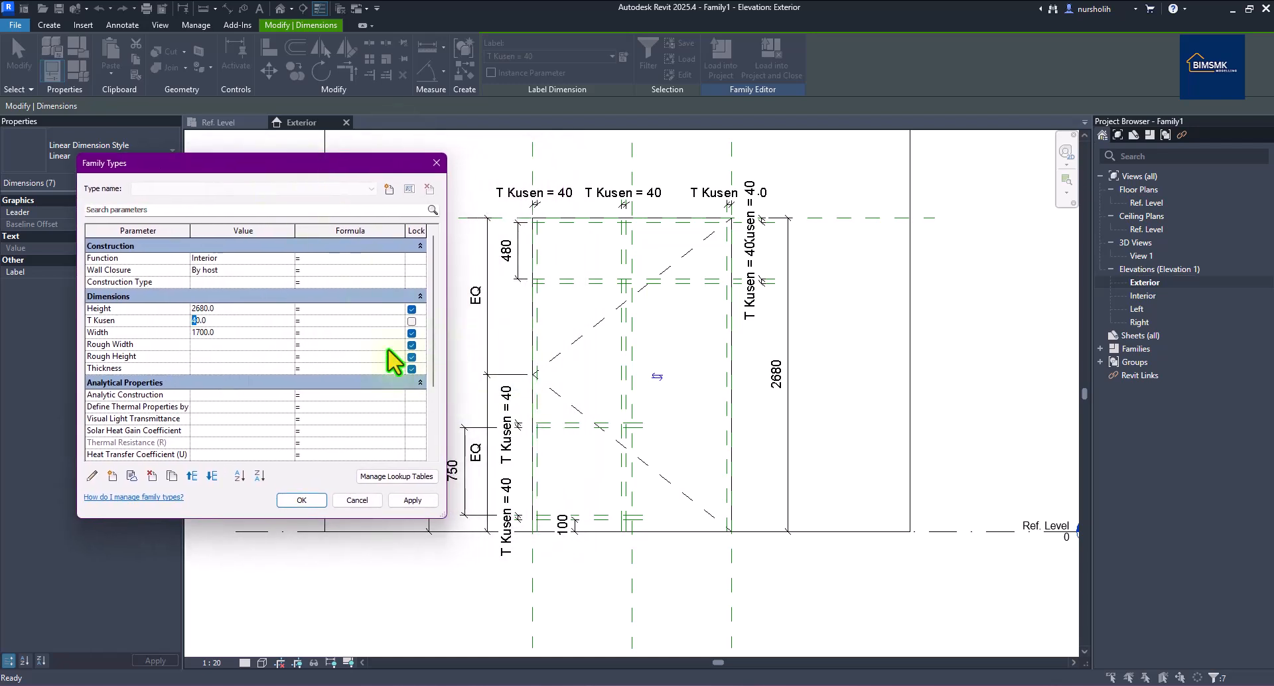
click(412, 500)
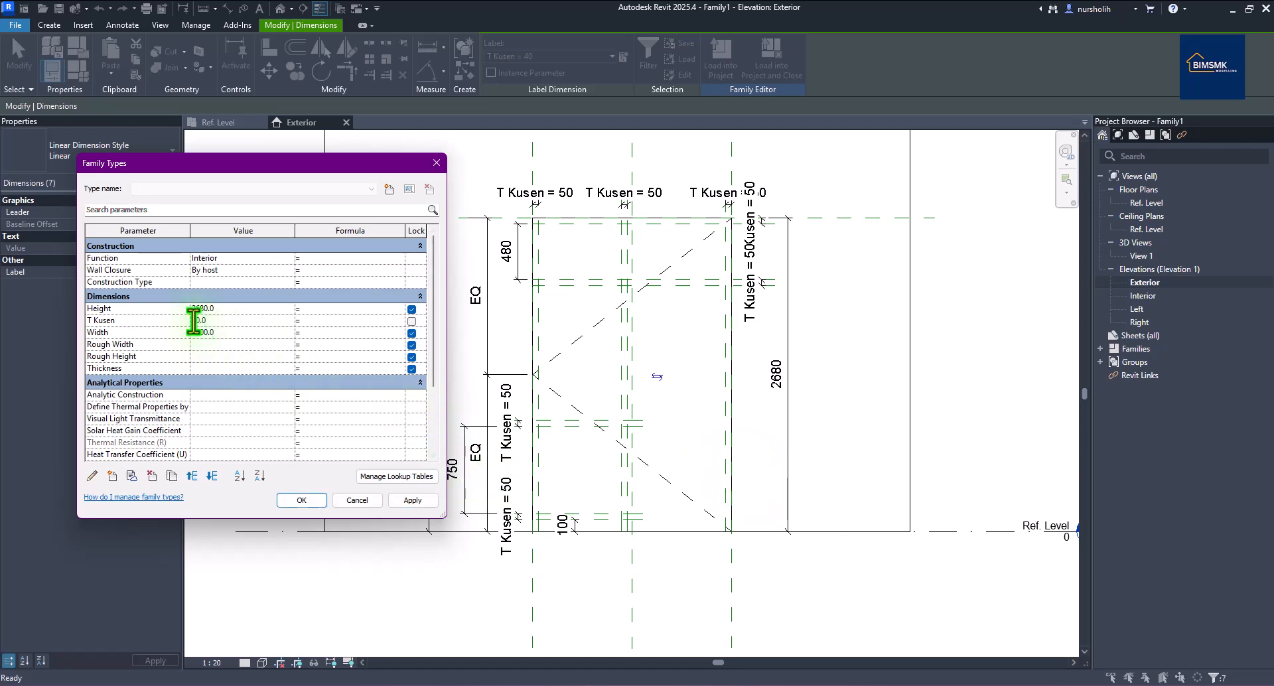
key(alt+Tab)
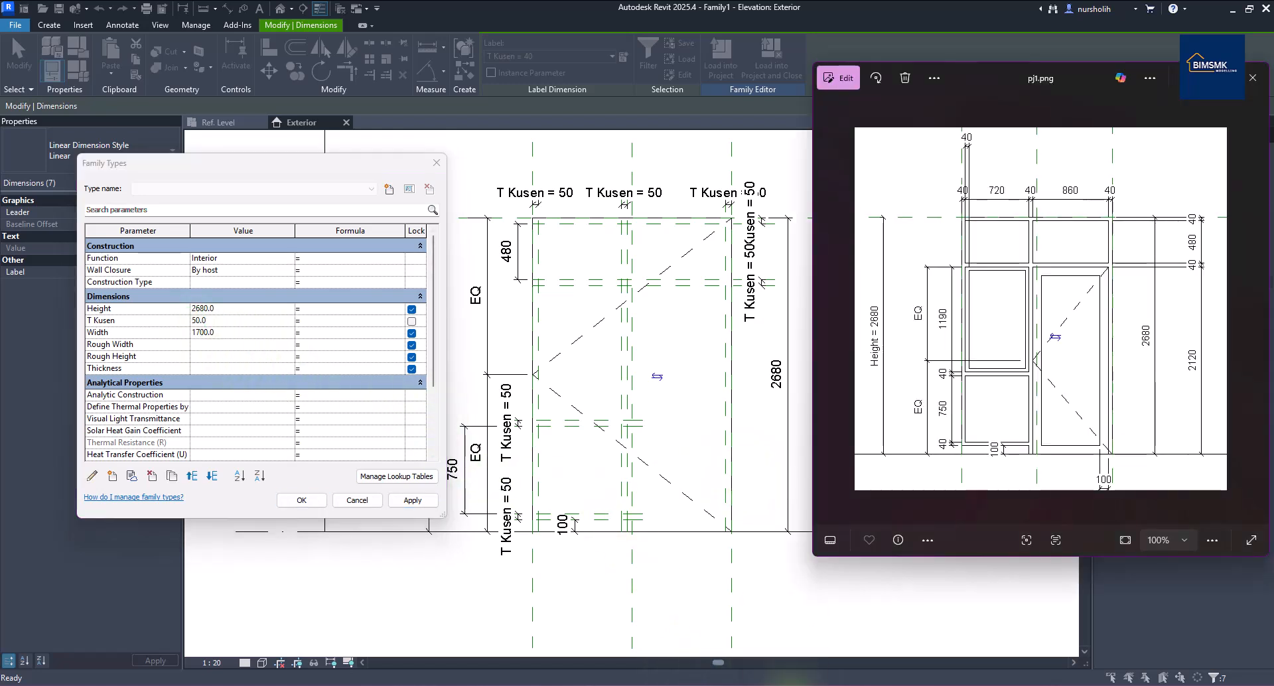
click(196, 327)
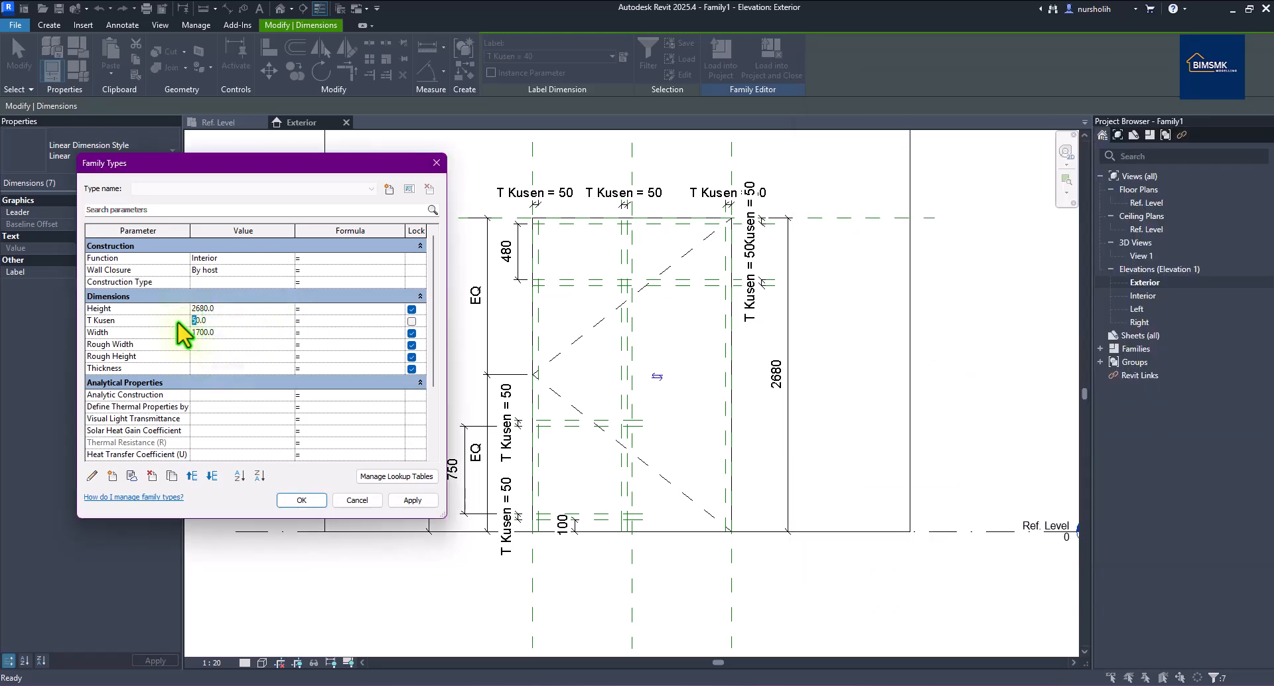
text(4)
click(303, 500)
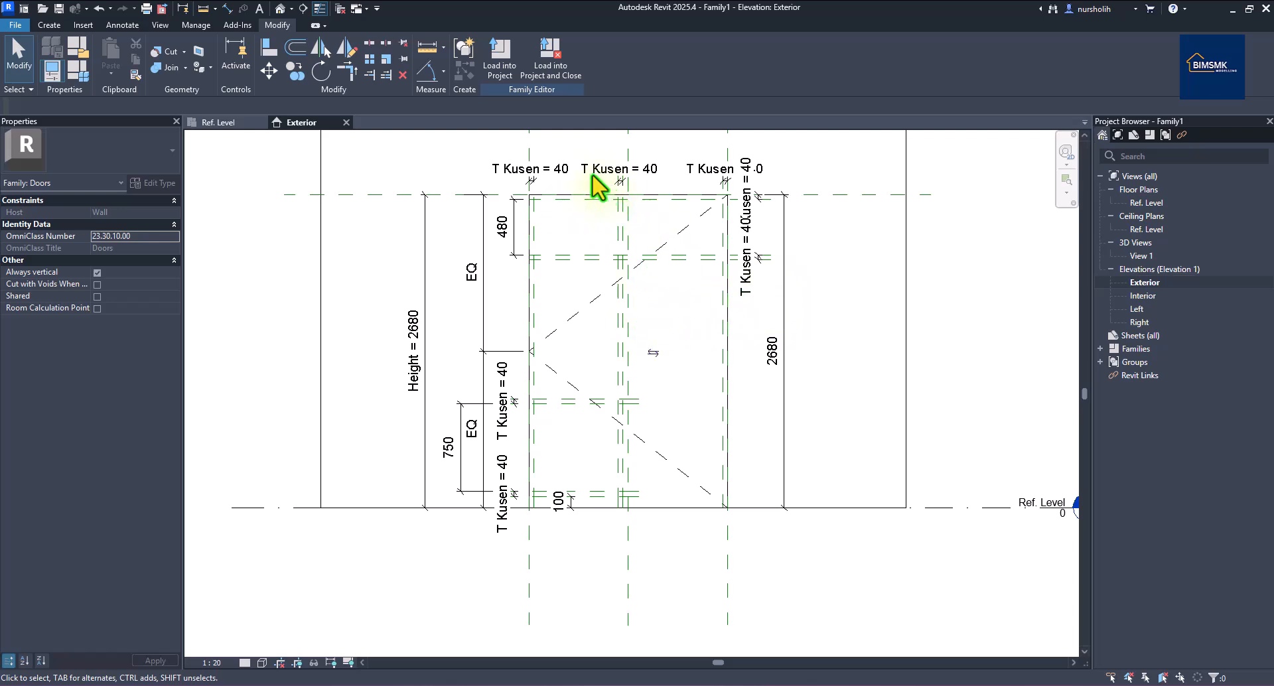
On the Ref. Level plan, inspect the horizontal reference plane along the wall, then show Create tools.
click(225, 124)
scroll(772, 305, down, 3)
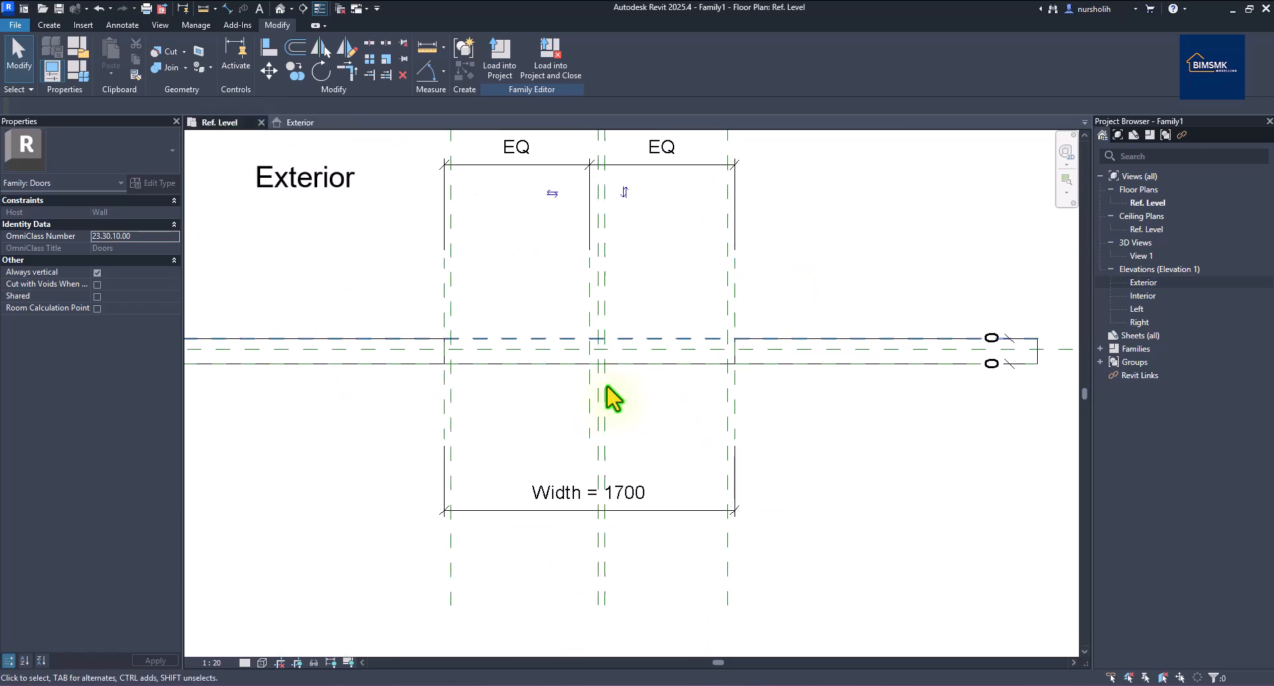
scroll(423, 425, up, 2)
scroll(592, 404, down, 2)
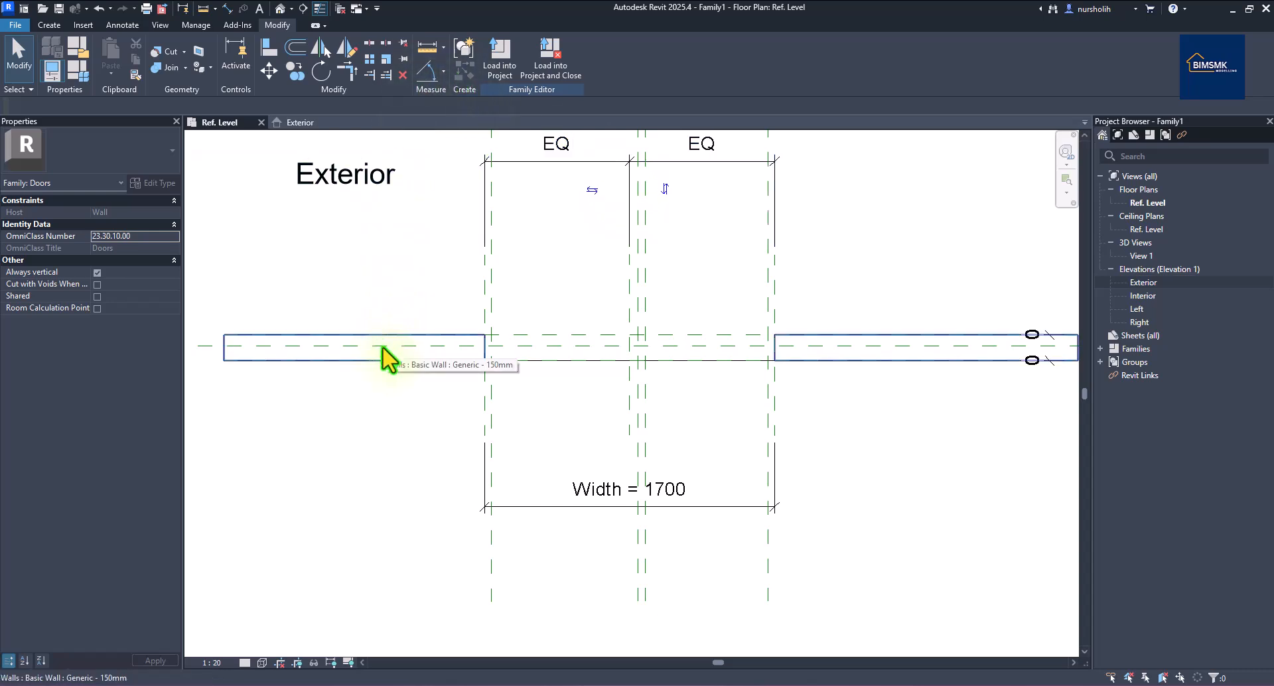
scroll(546, 328, down, 2)
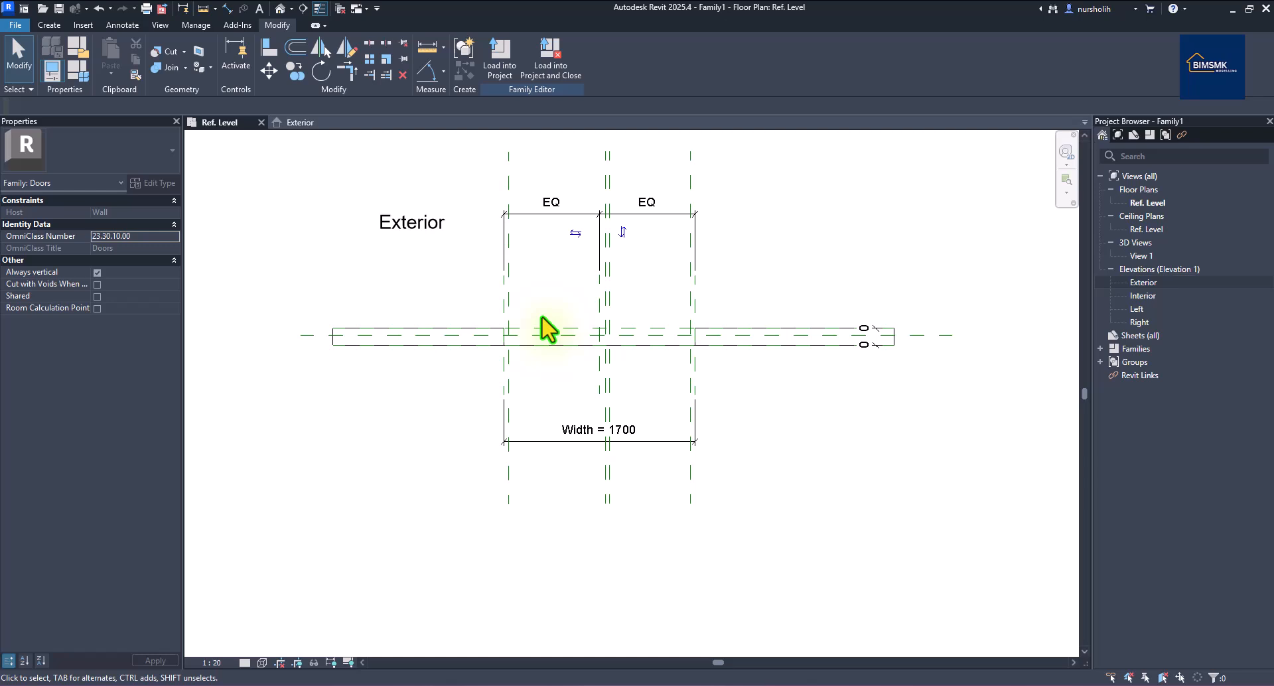
click(952, 335)
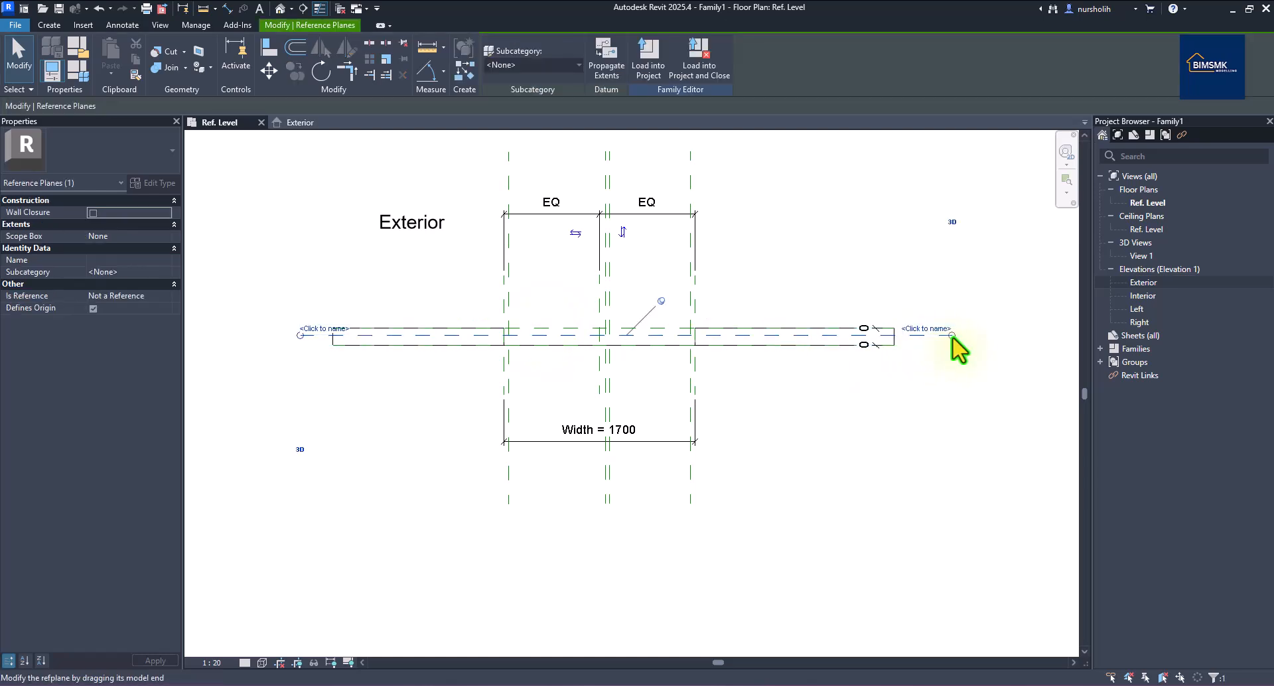
click(791, 313)
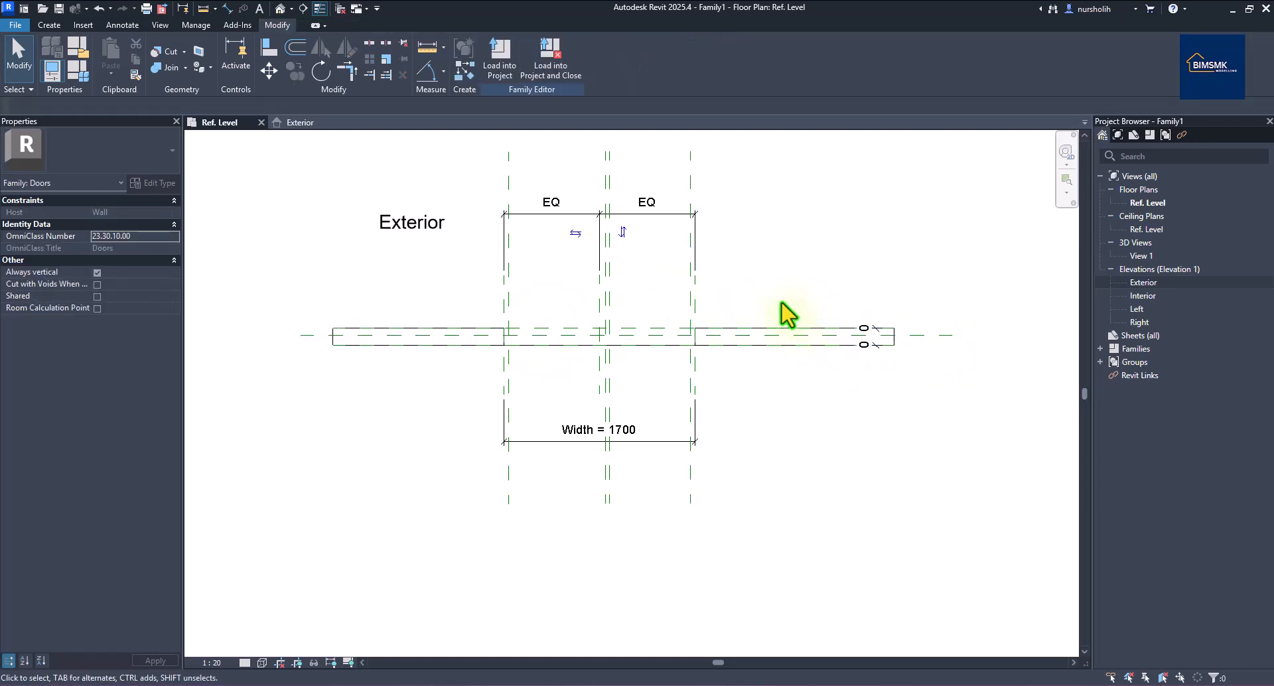
scroll(730, 302, up, 1)
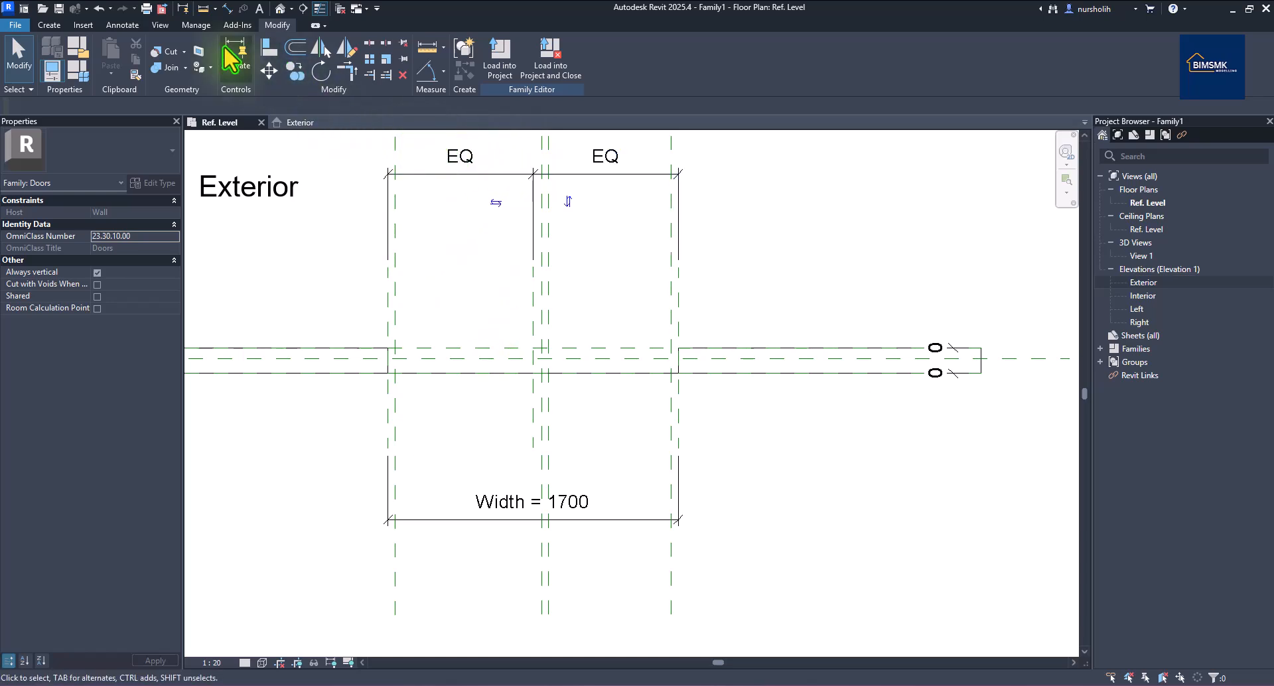
click(49, 25)
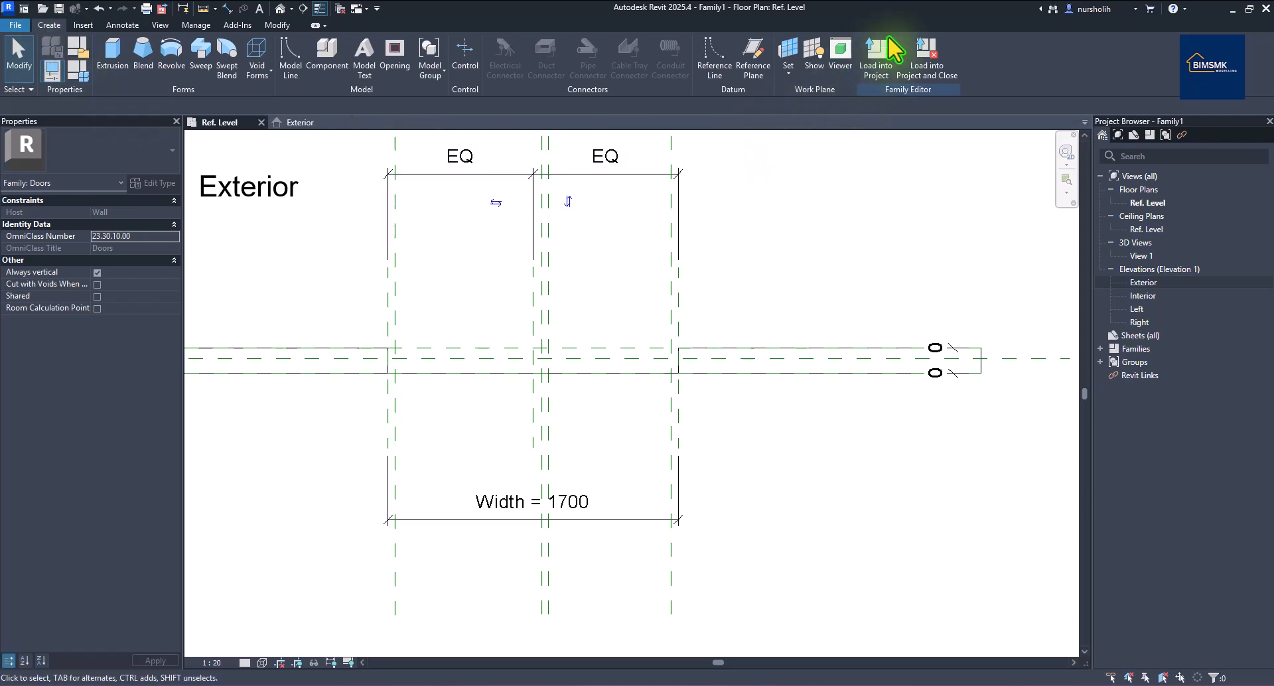
Place a reference plane on the wall centreline with Pick Lines and set Offset to 50.
click(753, 66)
click(506, 45)
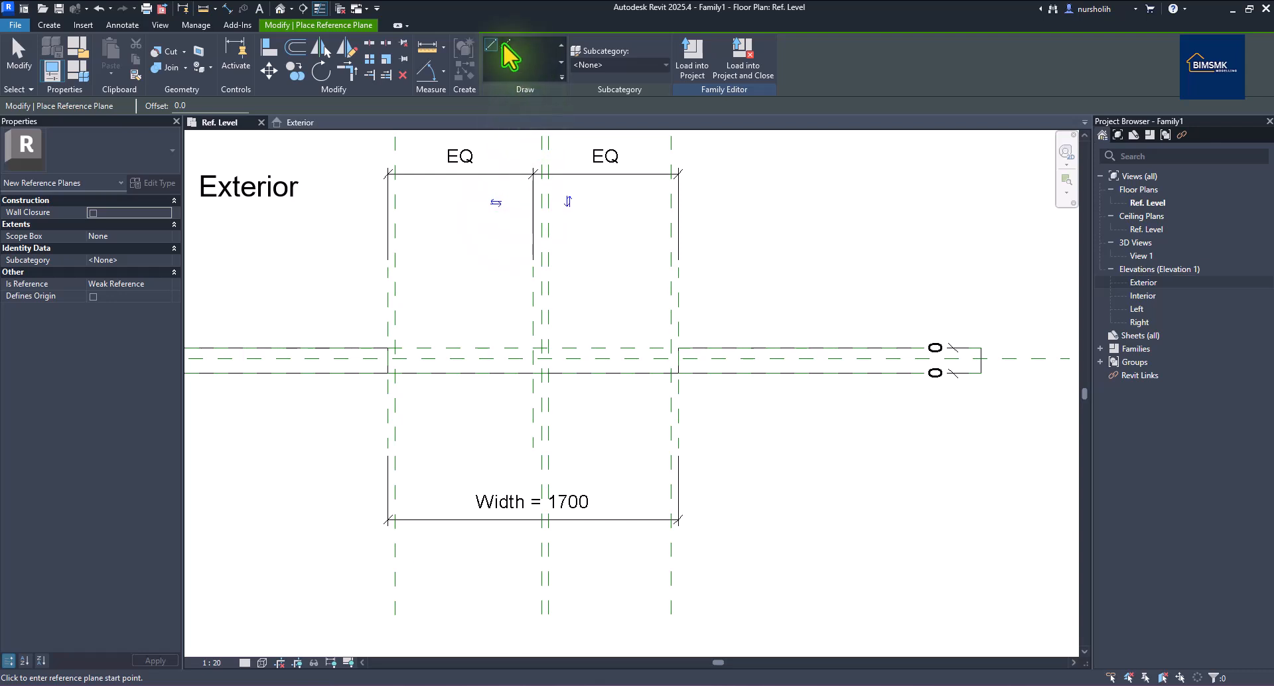
scroll(494, 370, up, 3)
click(484, 356)
drag(226, 107, 167, 112)
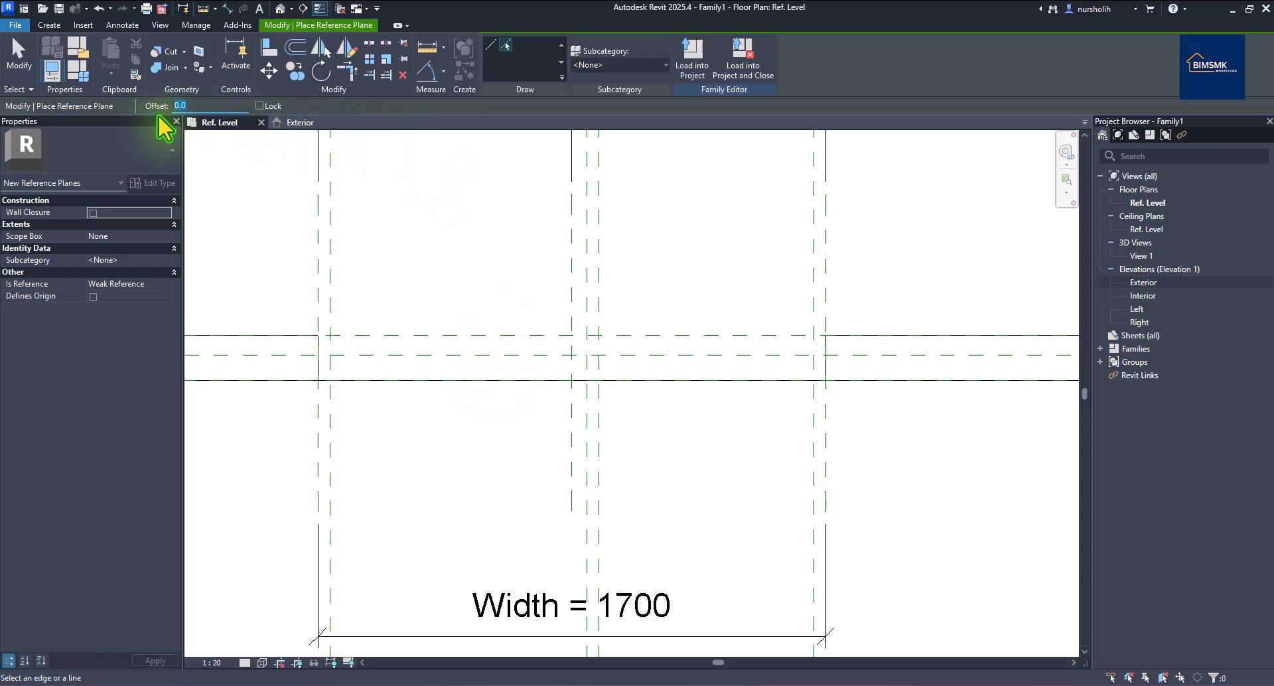
text(1)
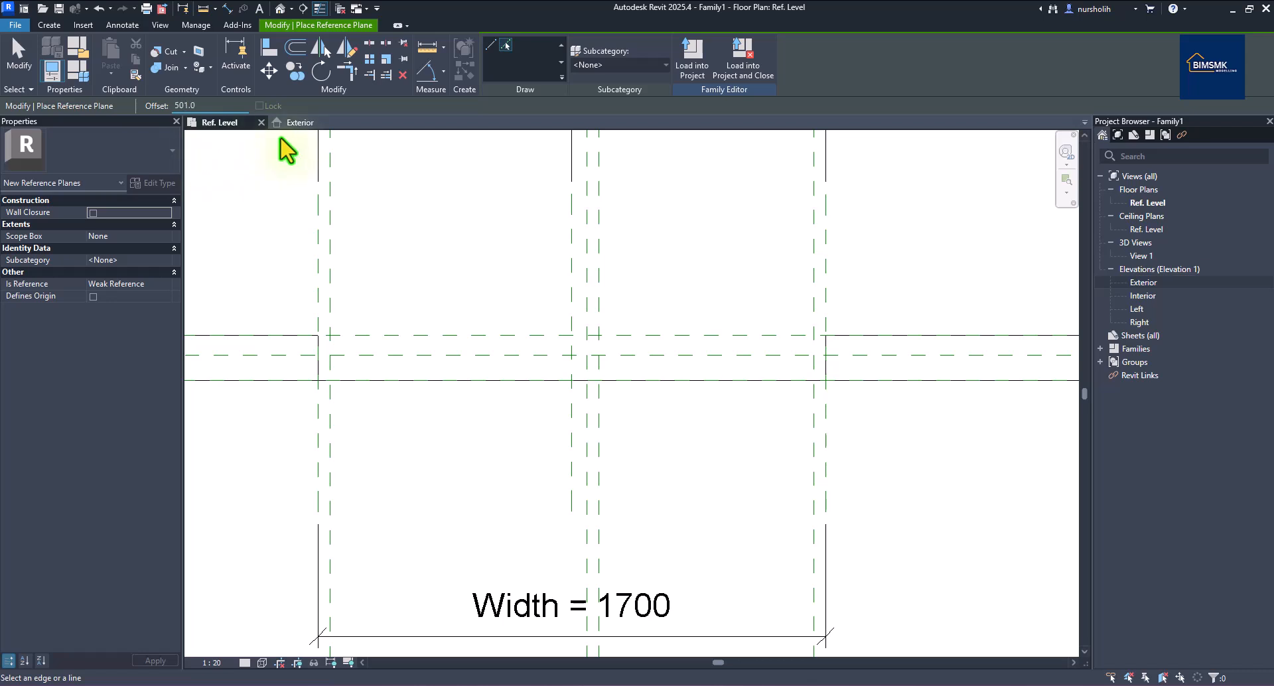
double_click(158, 101)
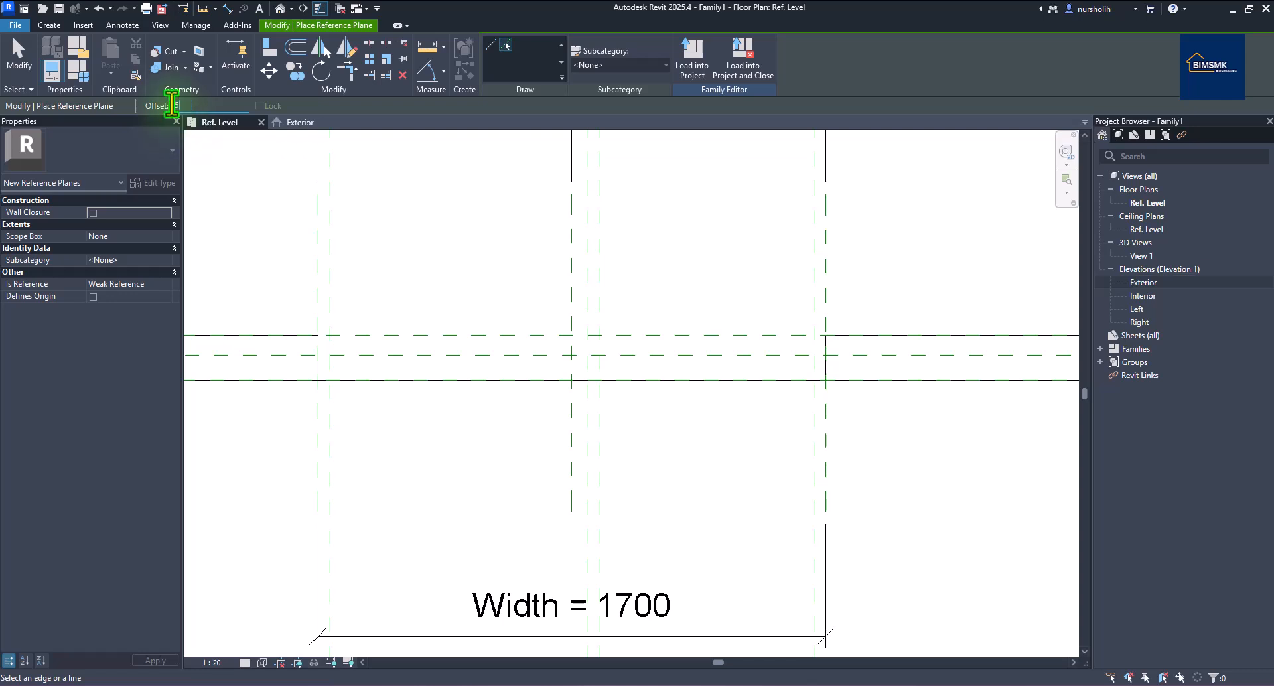
key(Return)
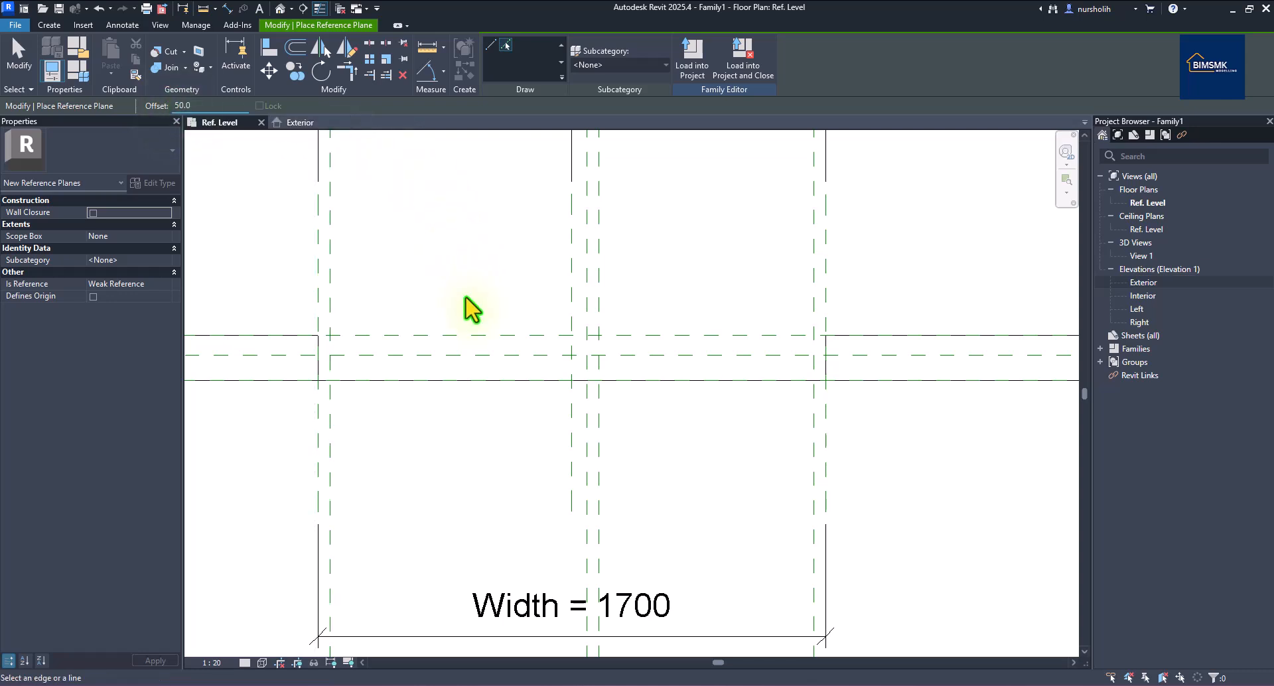
Place the reference planes offset 50 mm beside the wall and end the command.
click(470, 365)
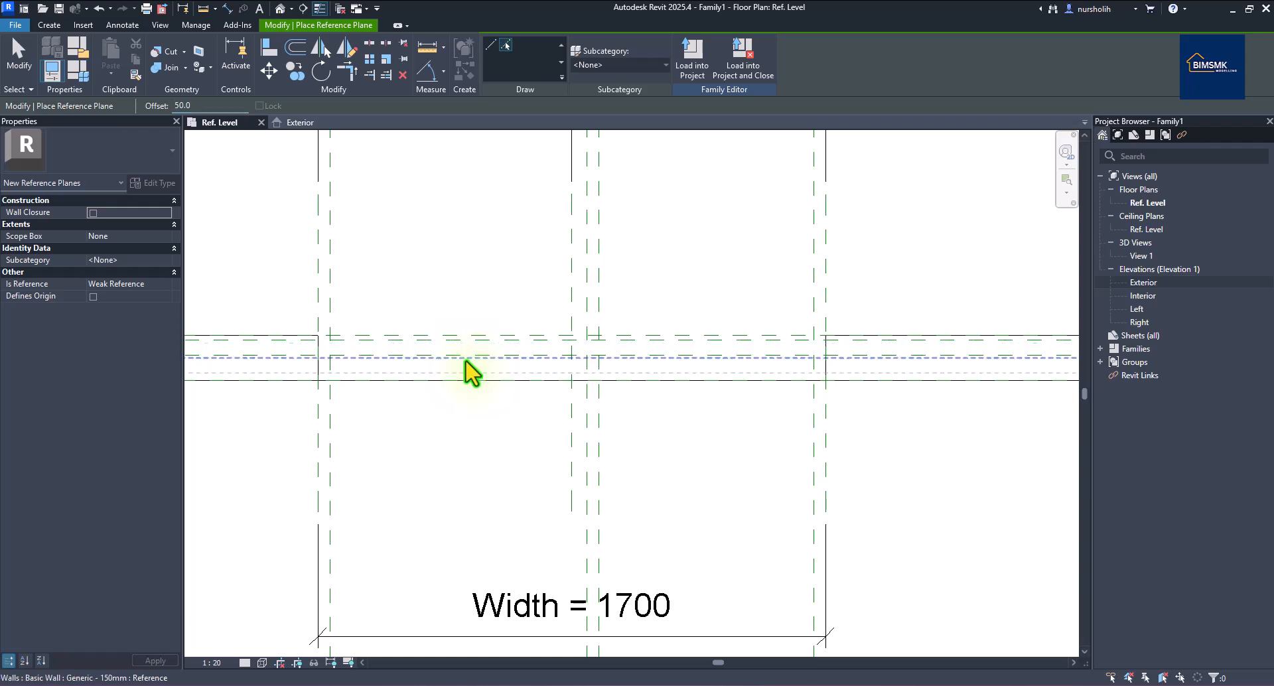
click(465, 367)
scroll(385, 282, down, 4)
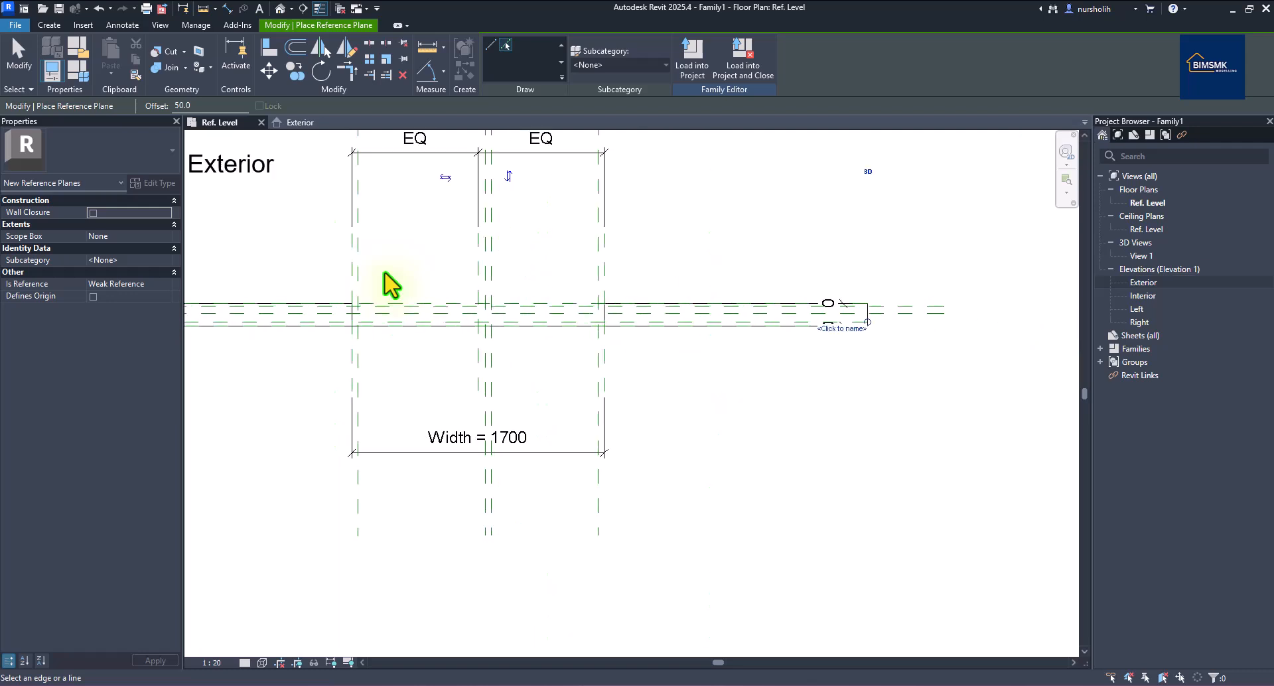
right_click(705, 222)
click(727, 221)
right_click(728, 216)
click(743, 225)
scroll(633, 349, up, 2)
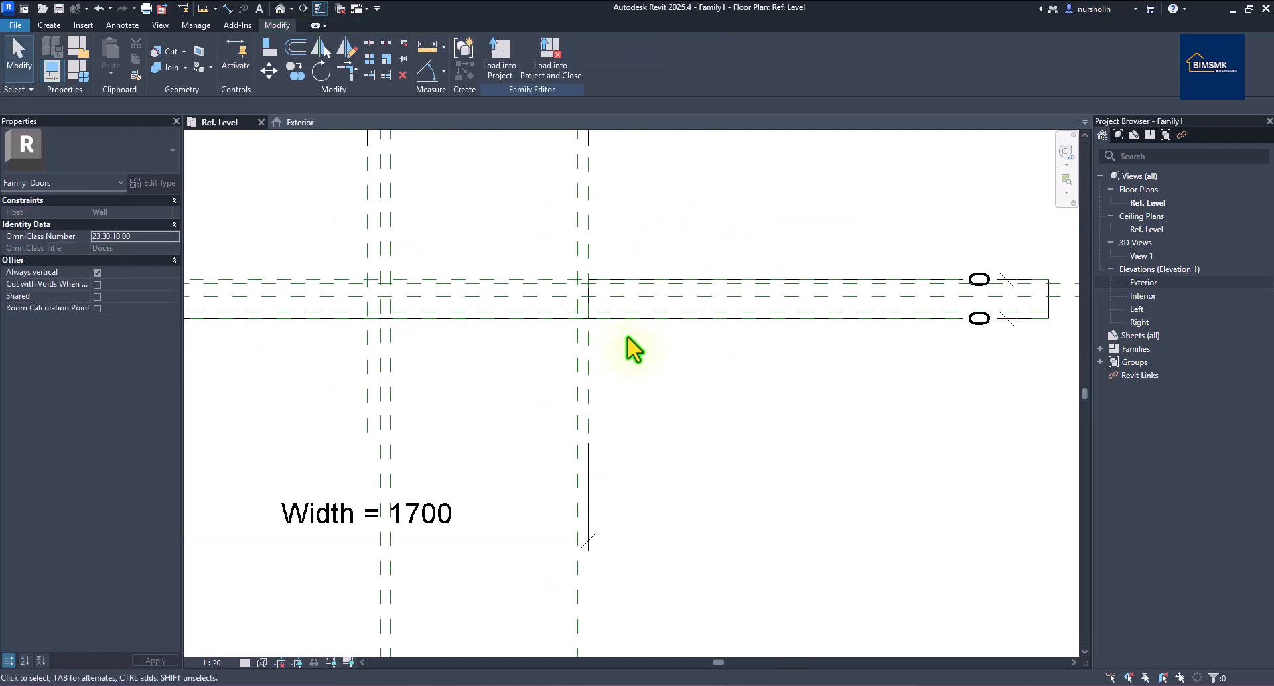
scroll(628, 336, up, 1)
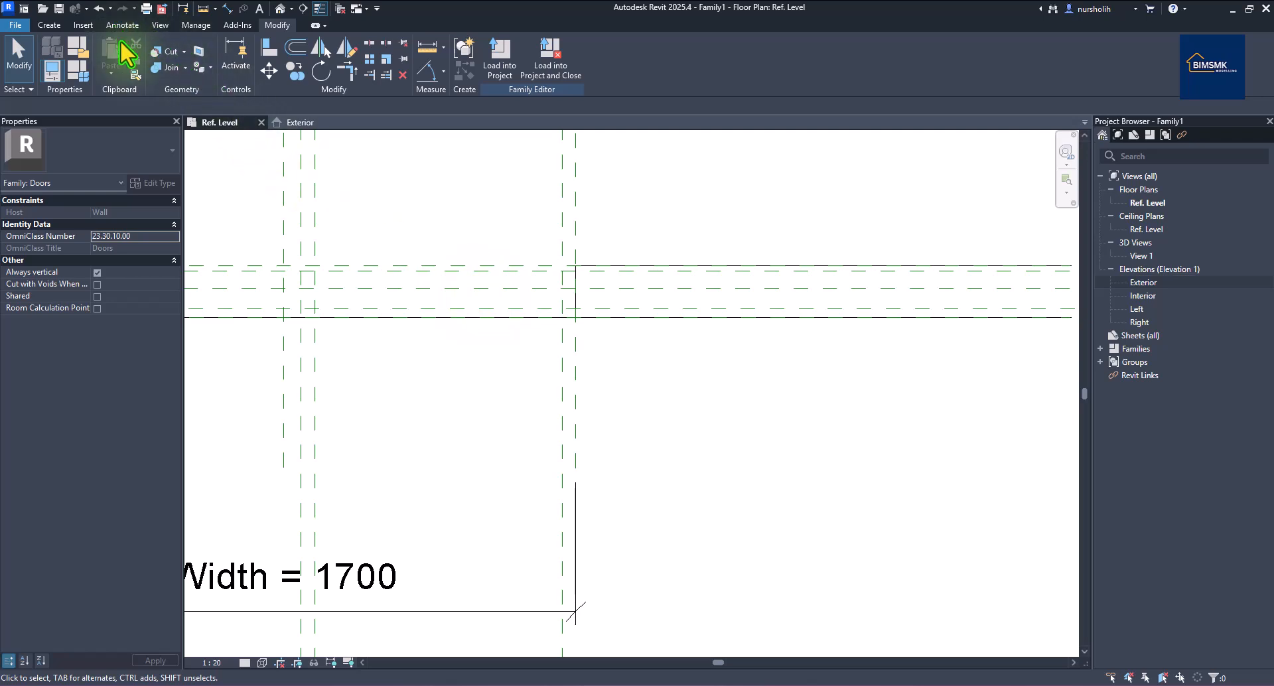
Dimension the three wall reference planes and set the dimension to EQ.
click(226, 8)
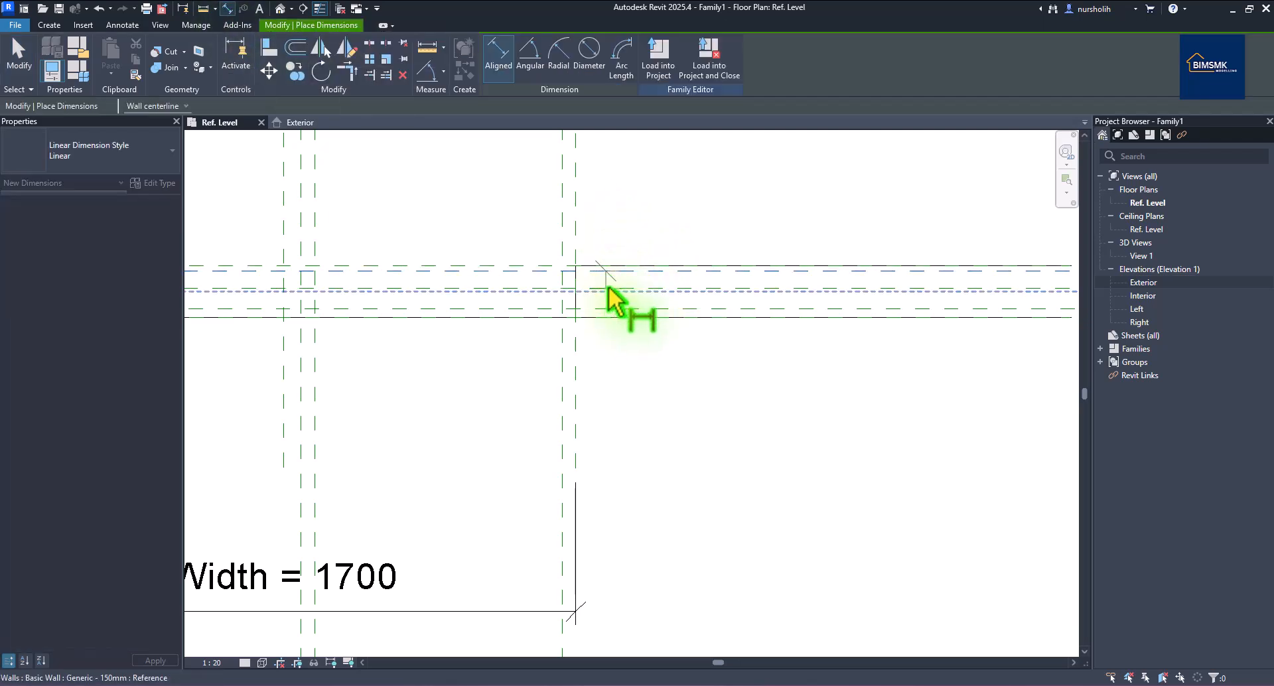
scroll(608, 287, up, 2)
click(601, 284)
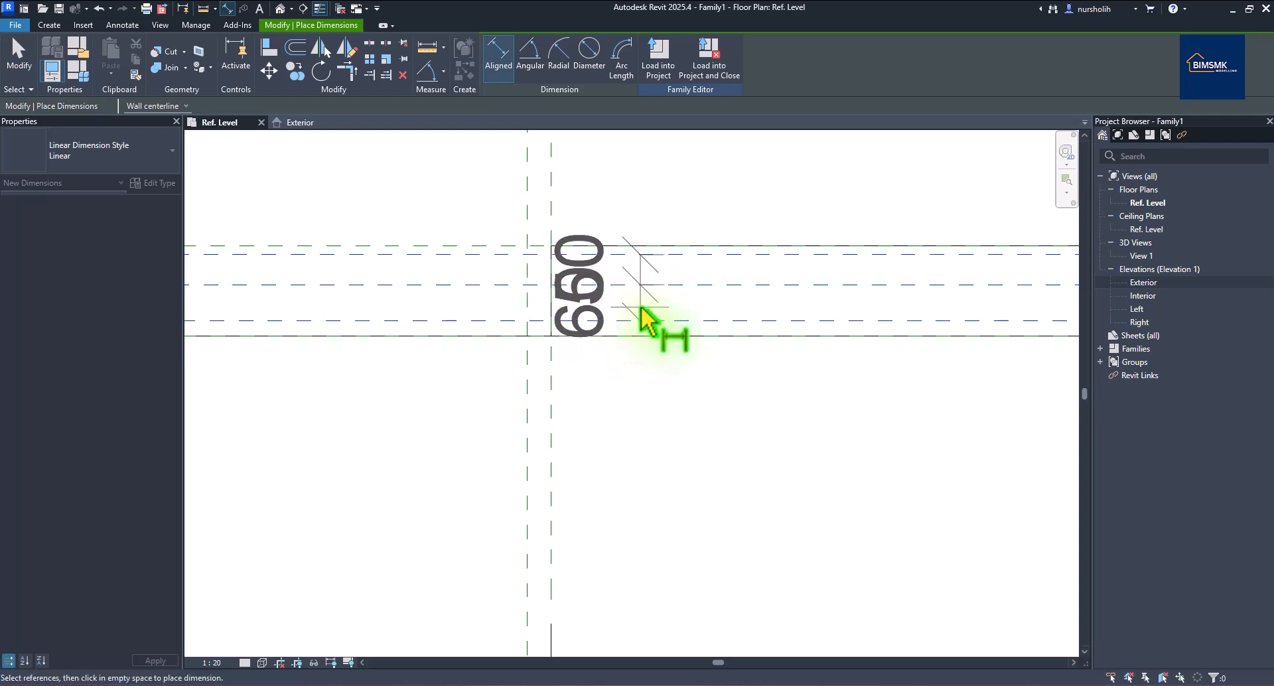
click(643, 309)
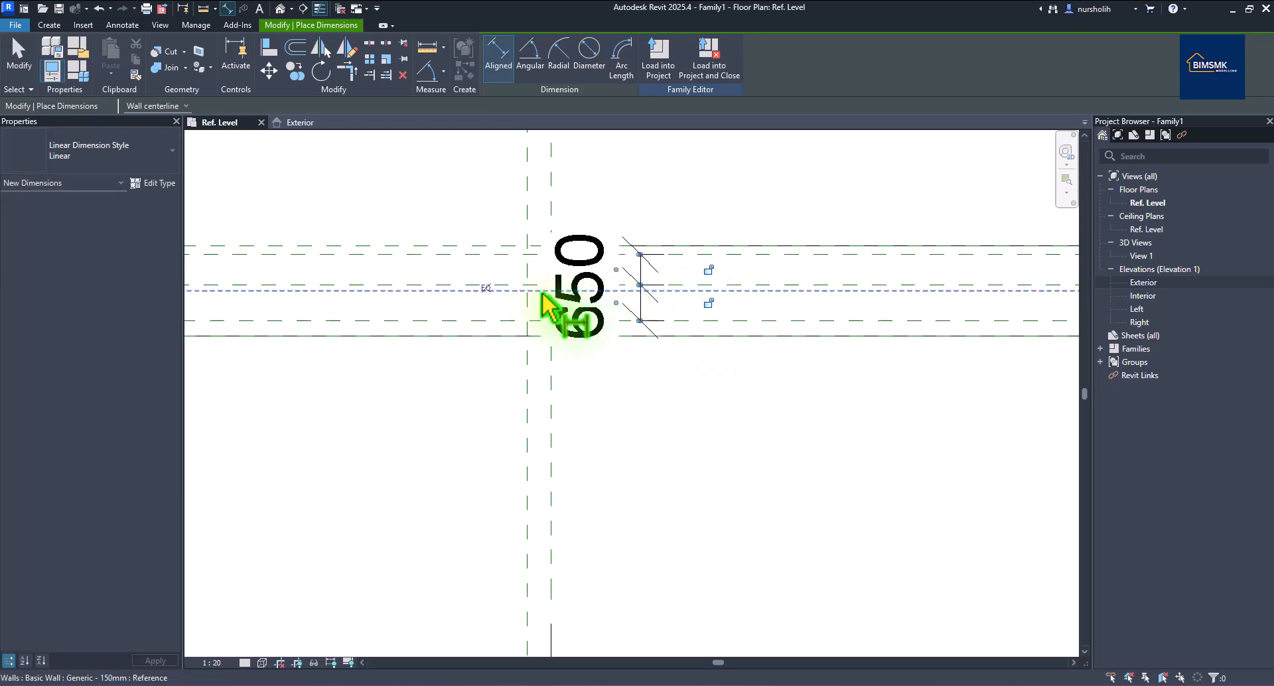
click(486, 285)
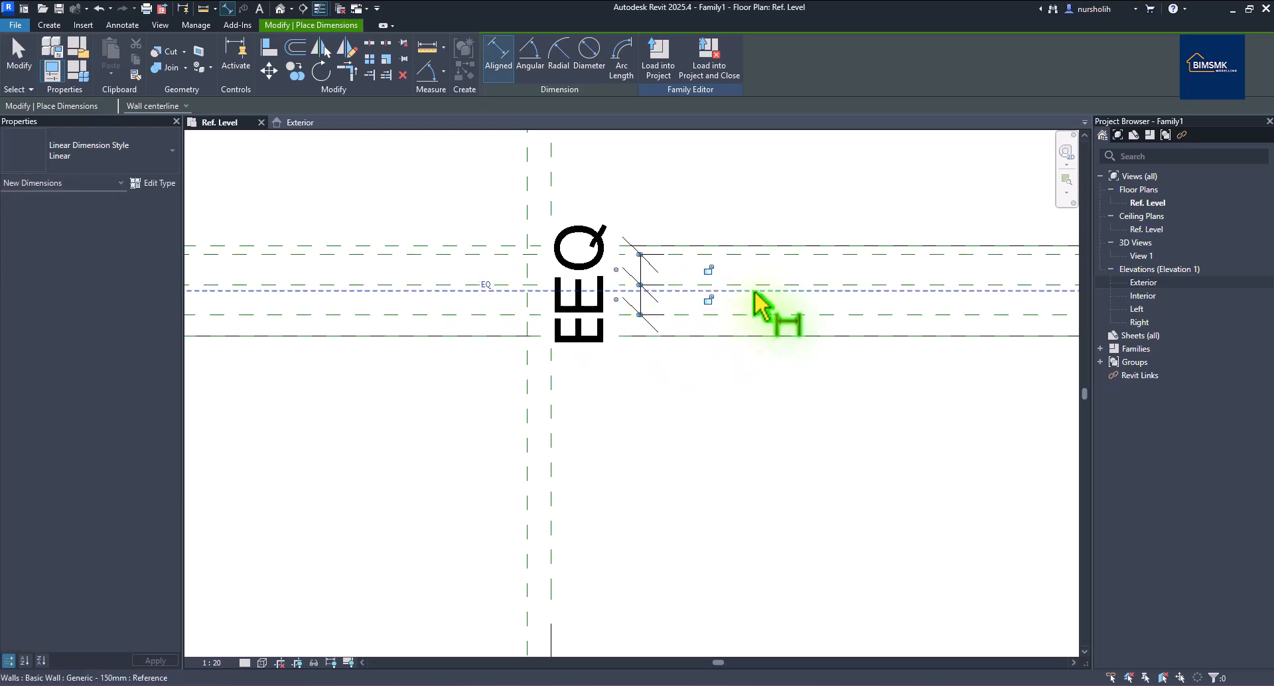
right_click(703, 189)
right_click(726, 196)
click(736, 205)
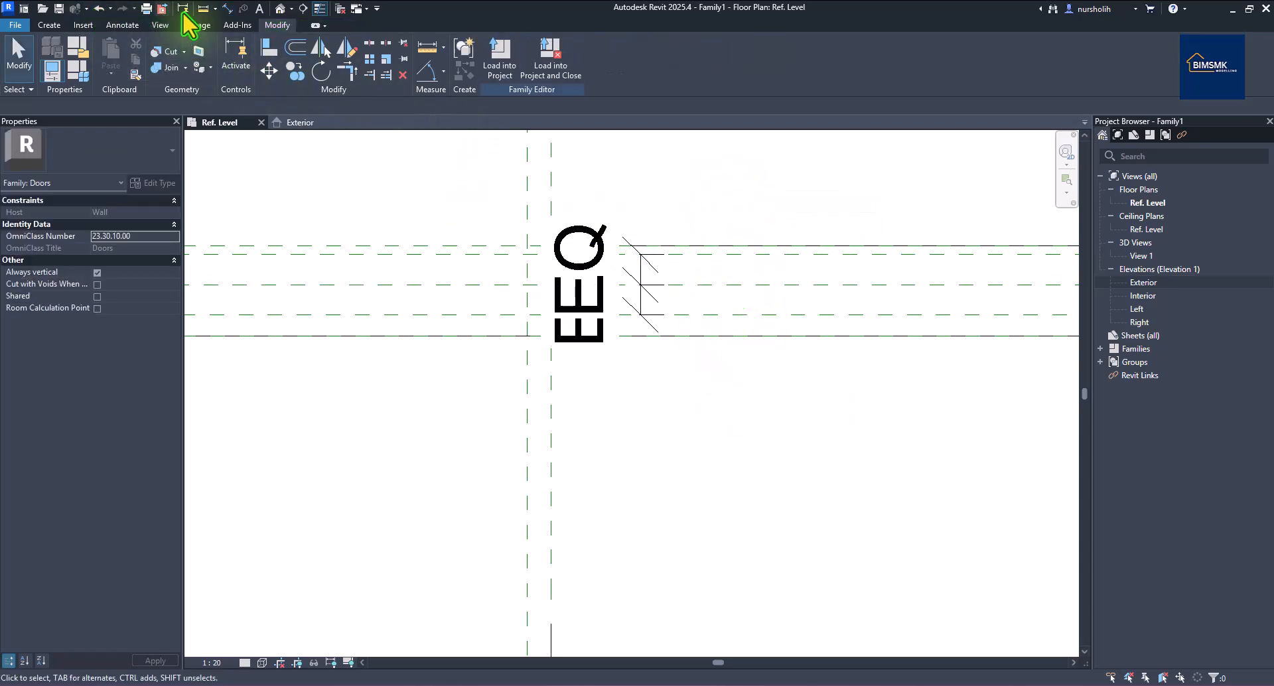
Add a 100 dimension across the two outer planes and select it.
click(225, 8)
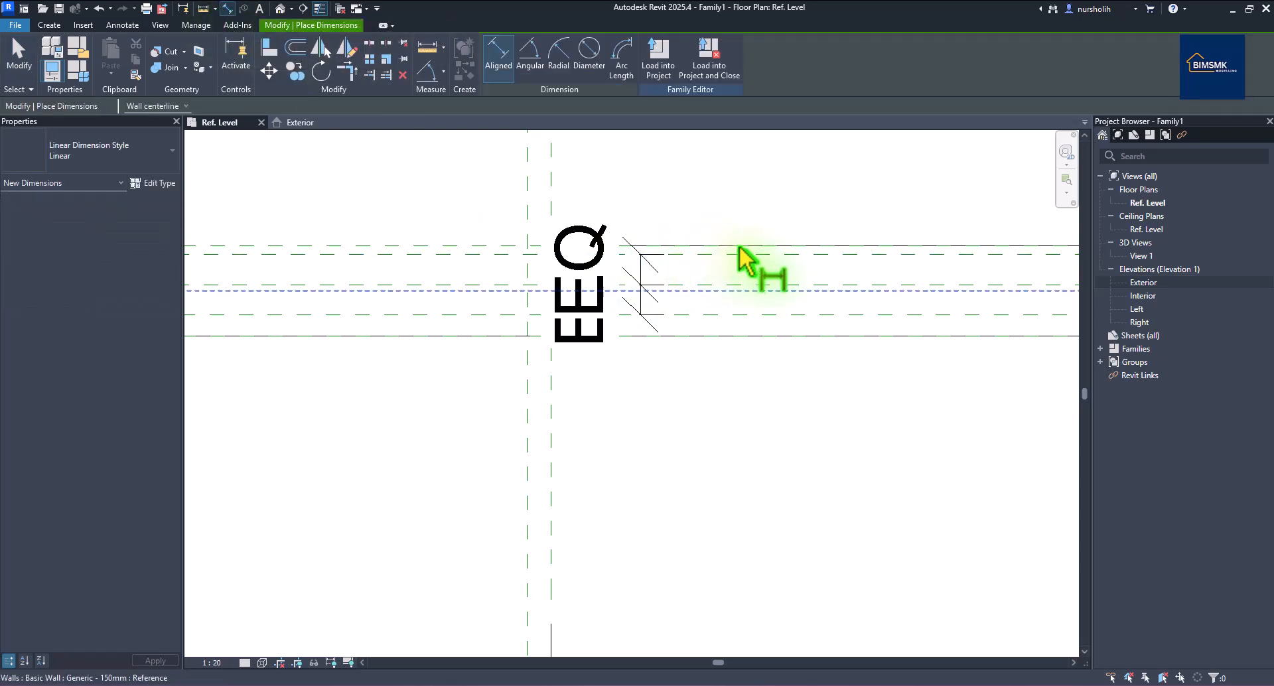
click(771, 315)
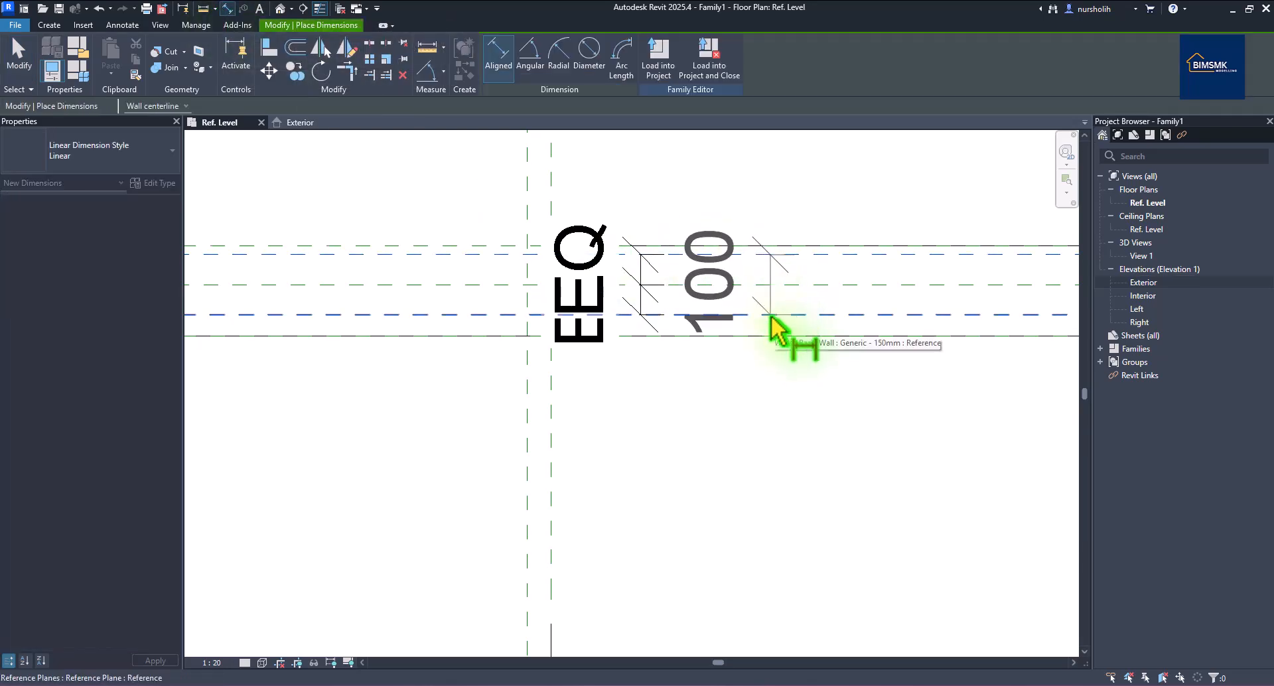
click(782, 301)
right_click(791, 206)
right_click(807, 207)
click(843, 217)
click(782, 284)
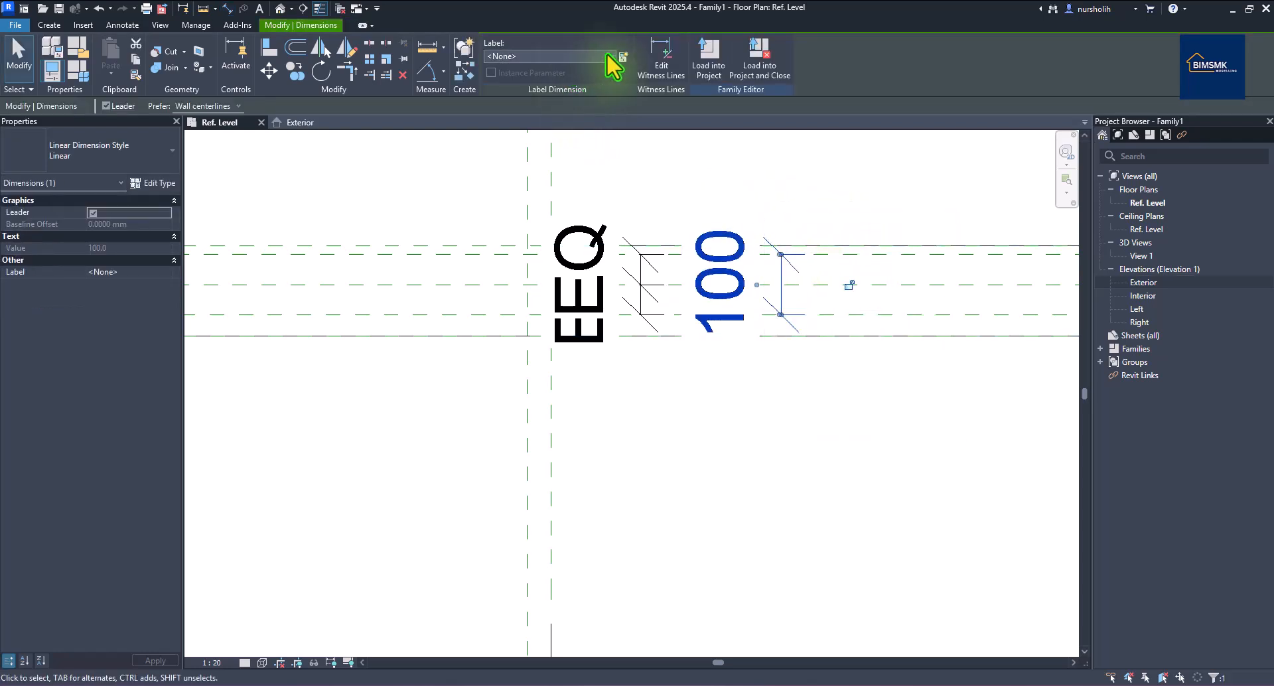
Label the 100 dimension with L Kusen and apply L Kusen = 120 in Family Types.
click(607, 54)
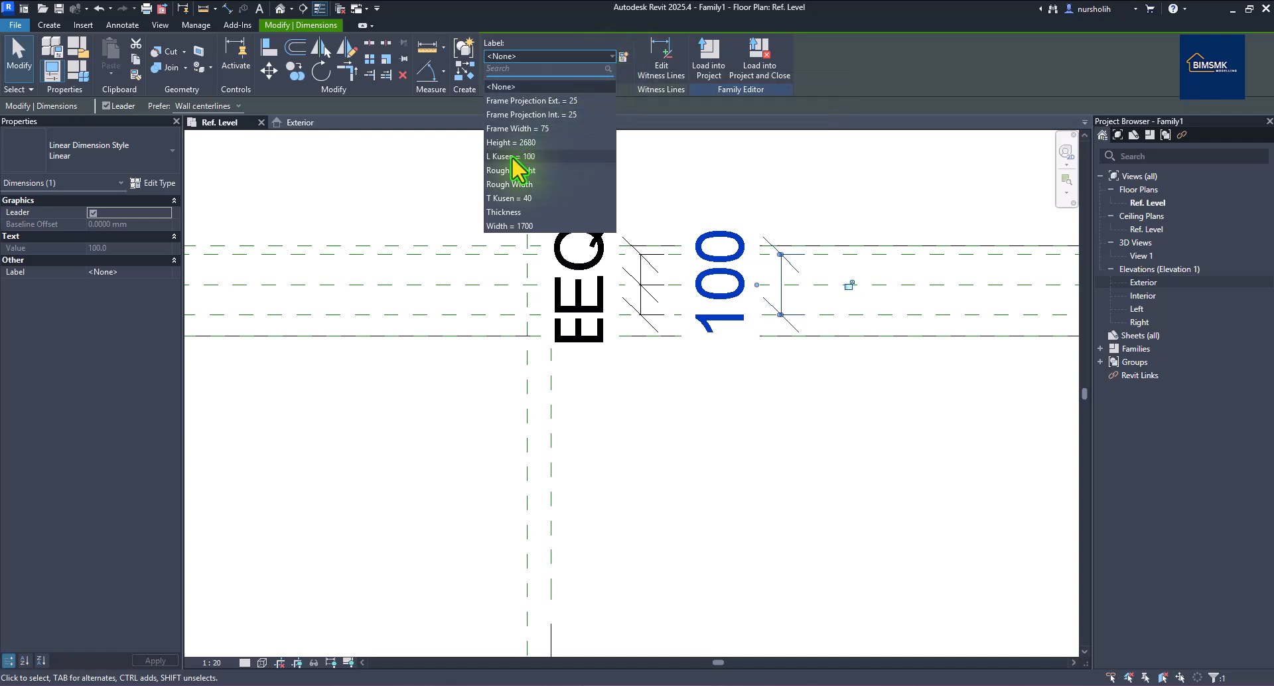
click(511, 157)
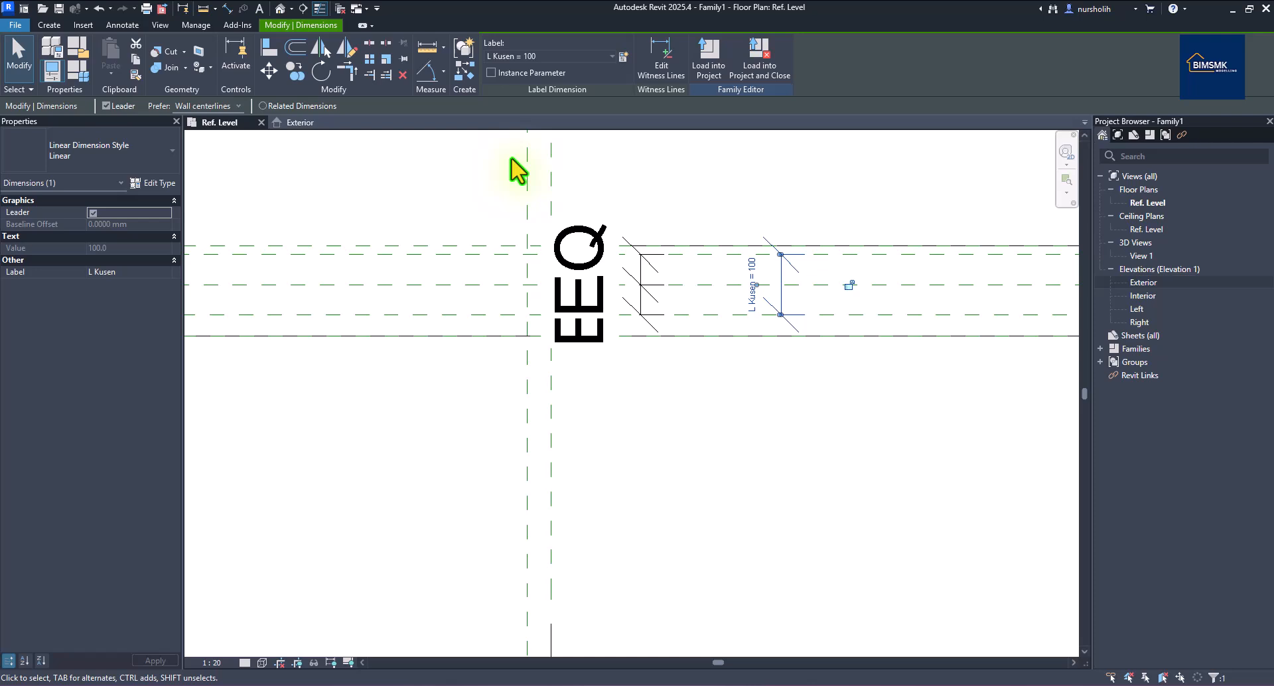
key(Escape)
scroll(728, 350, down, 5)
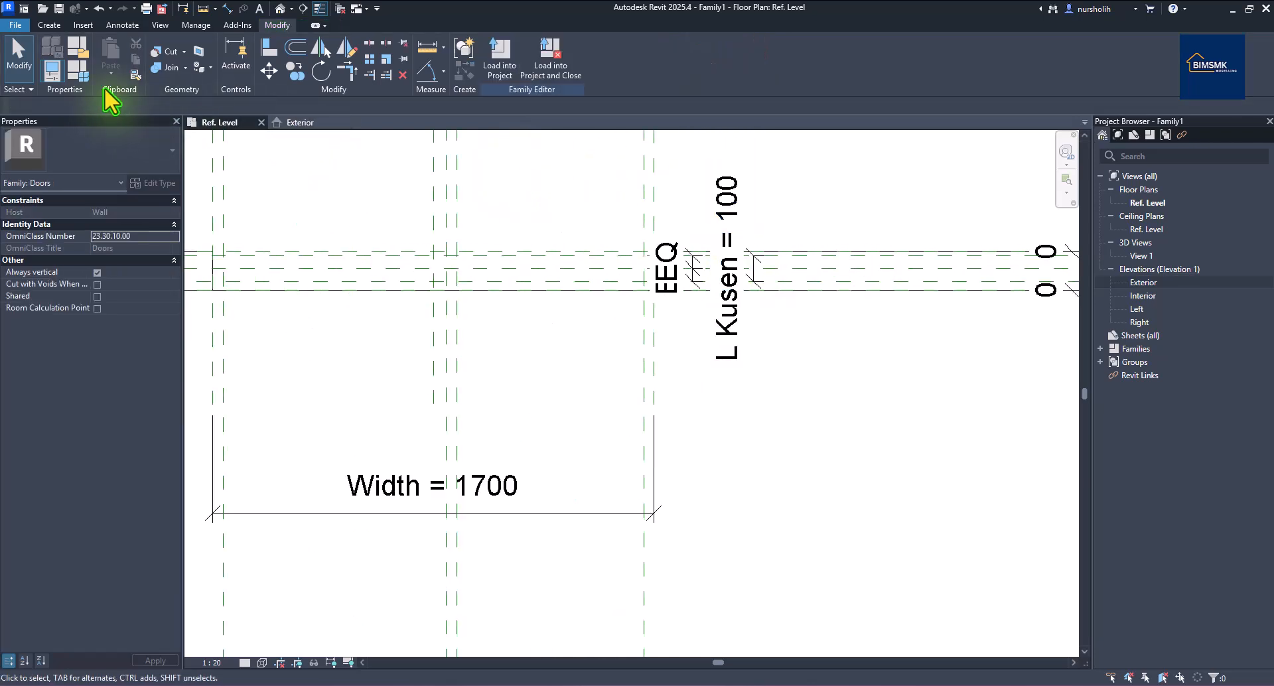
click(80, 73)
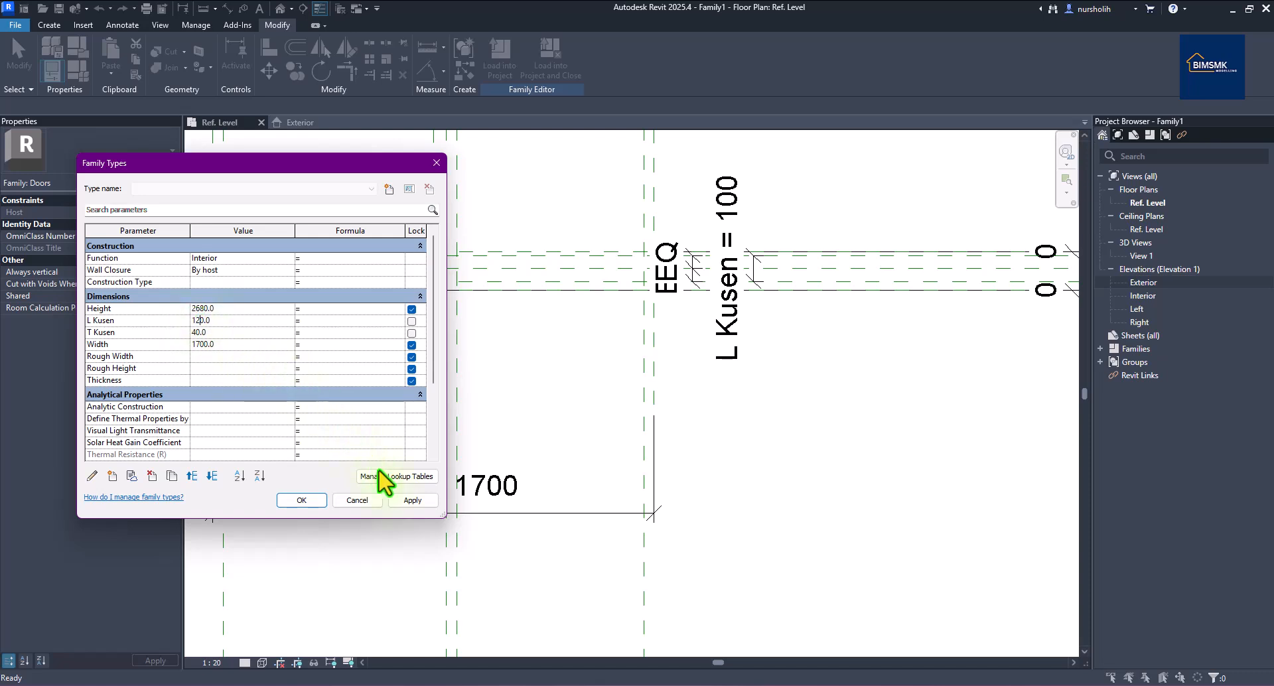
click(400, 500)
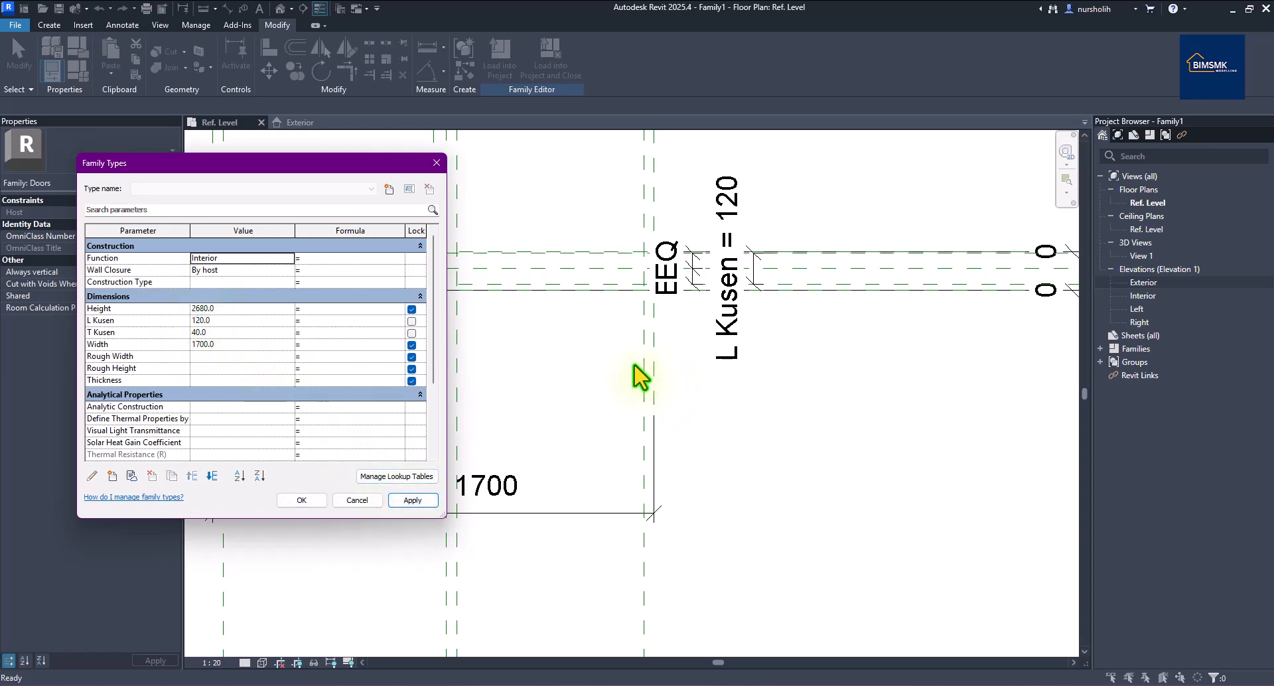
click(436, 162)
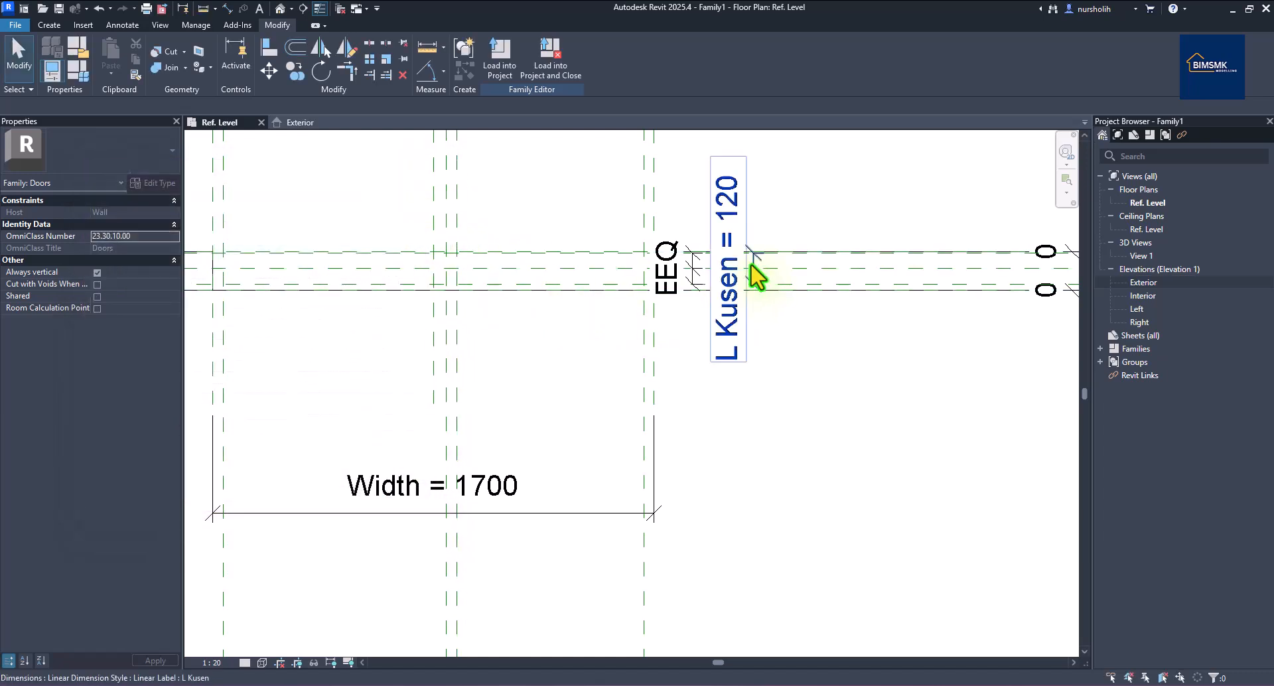
Select the host wall in plan, then go to the Exterior elevation with Ctrl+Tab.
click(832, 267)
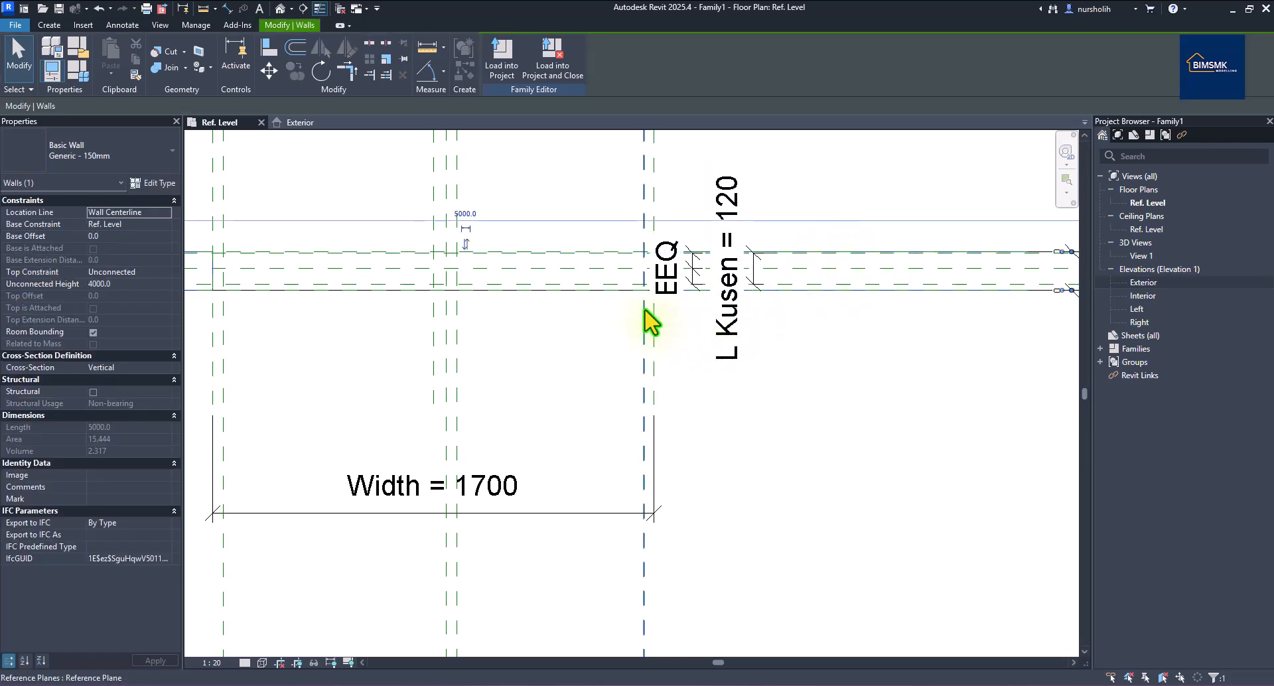
scroll(628, 321, down, 2)
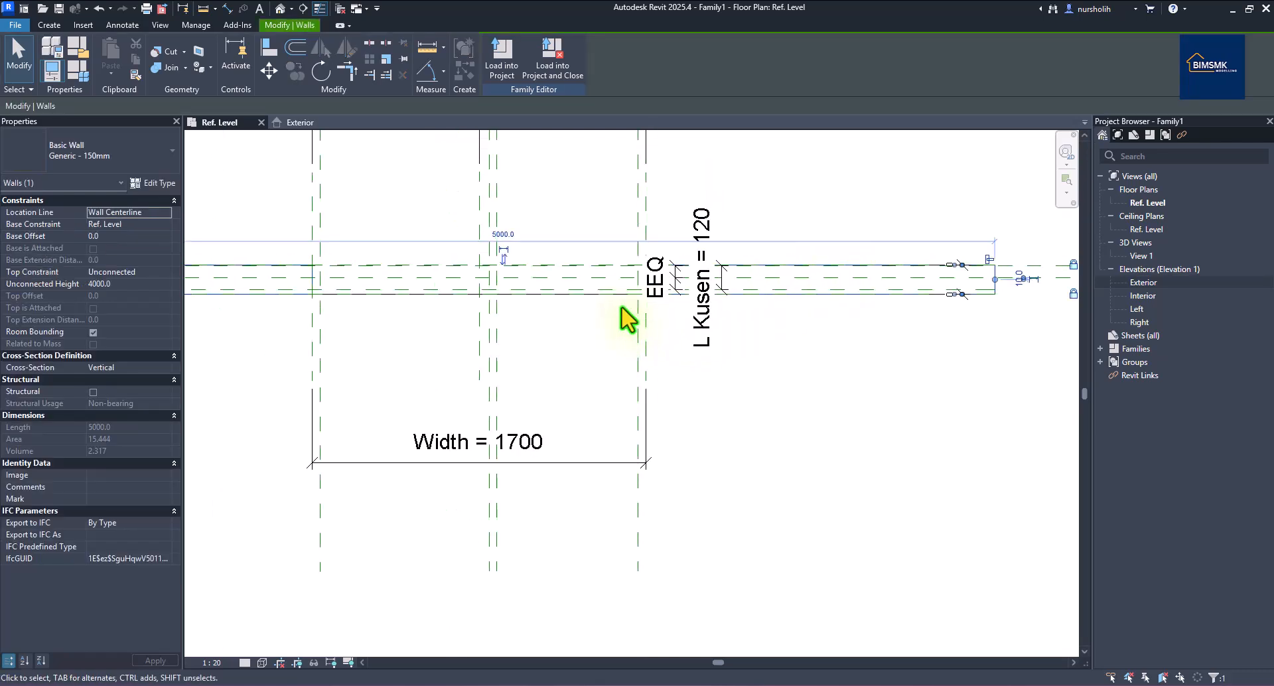
scroll(611, 317, up, 3)
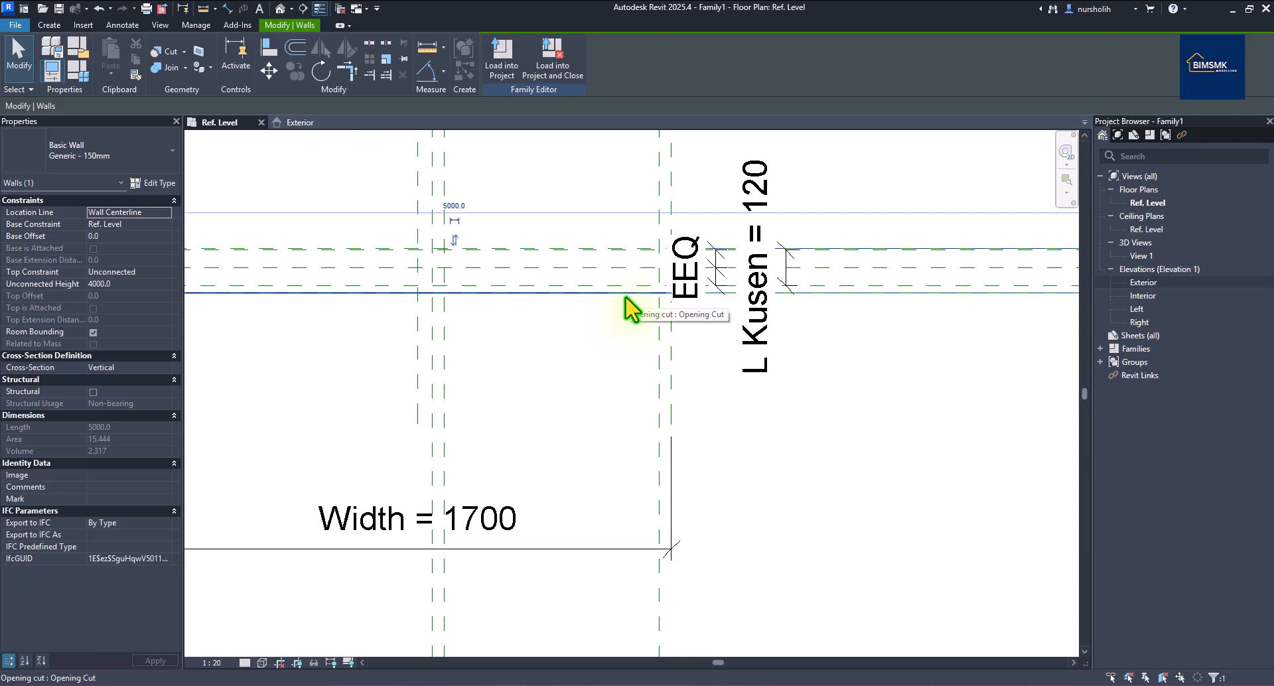
scroll(627, 309, down, 2)
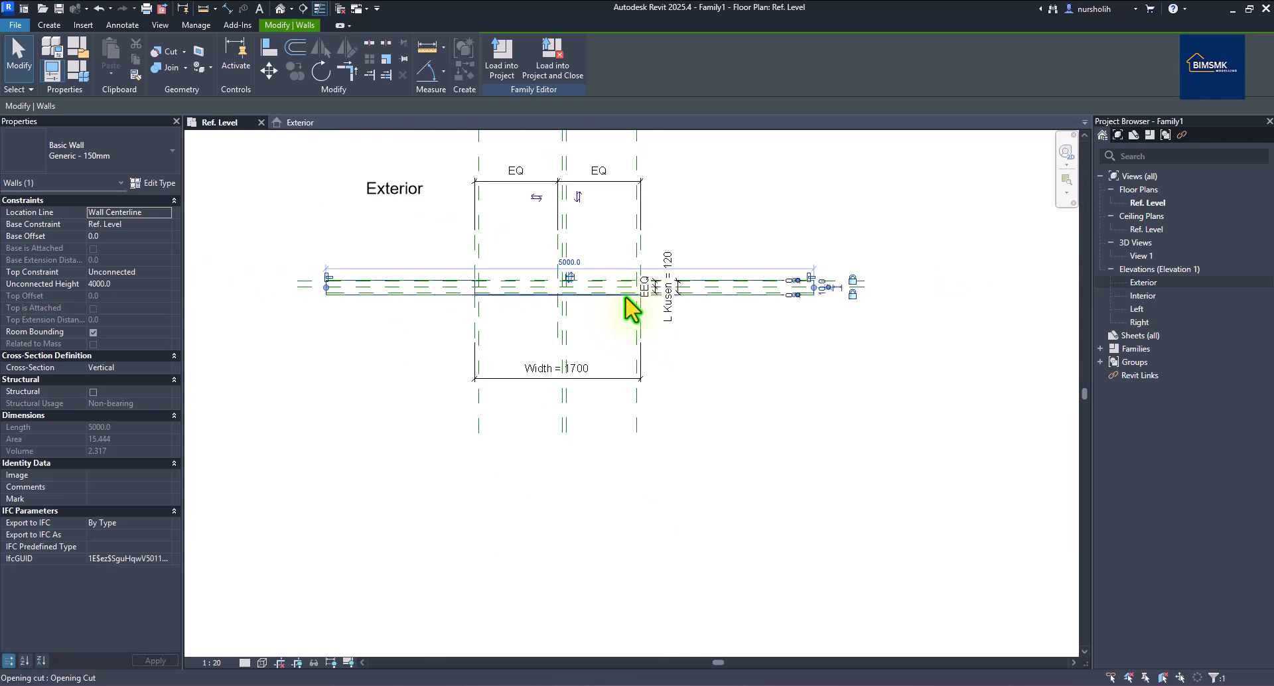
scroll(597, 302, up, 3)
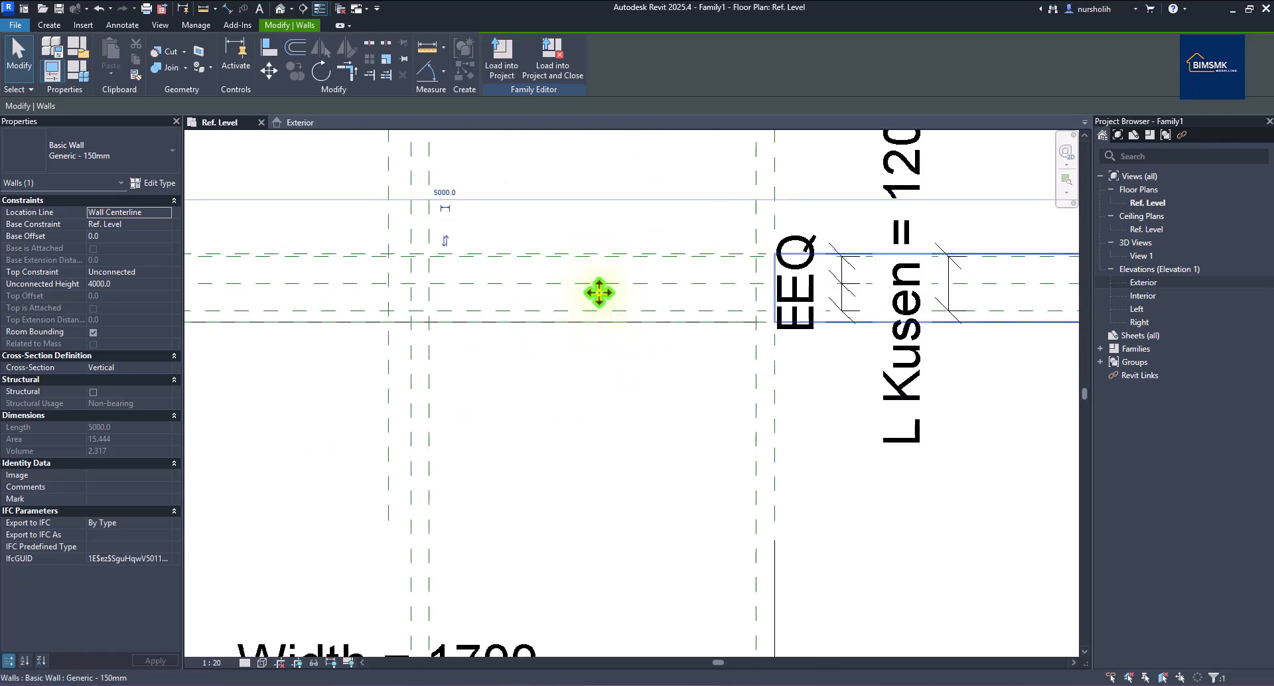
key(ctrl+Tab)
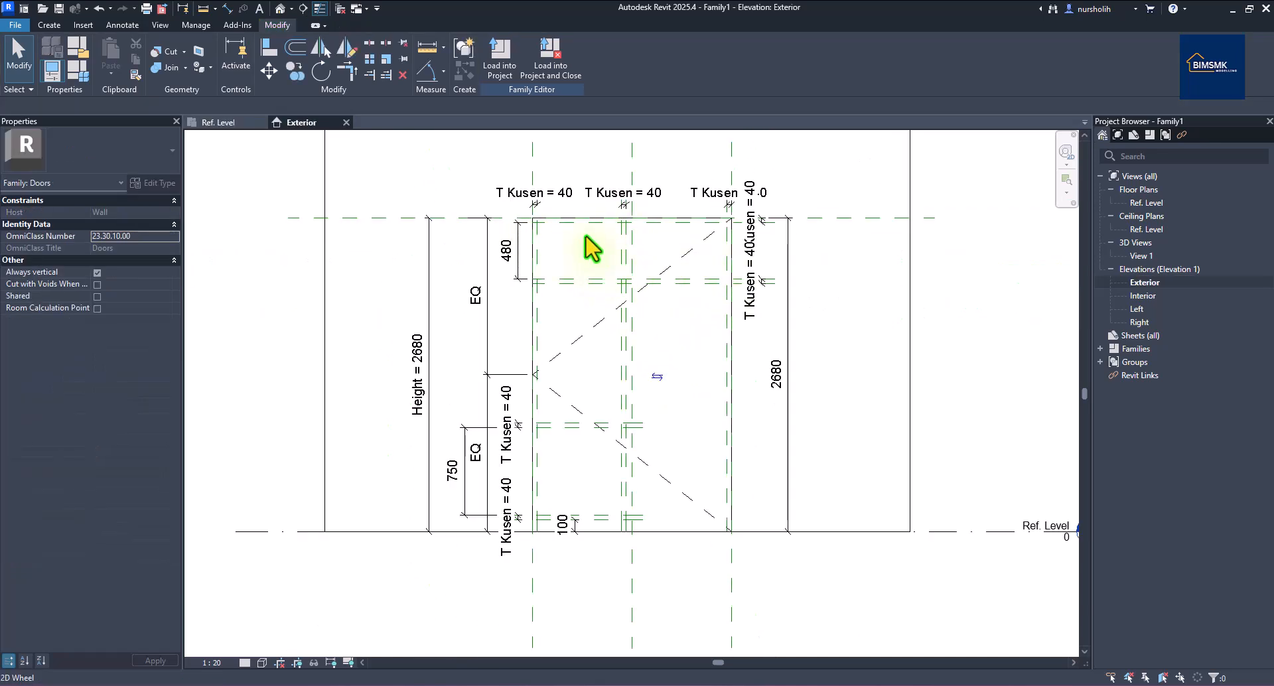
click(49, 25)
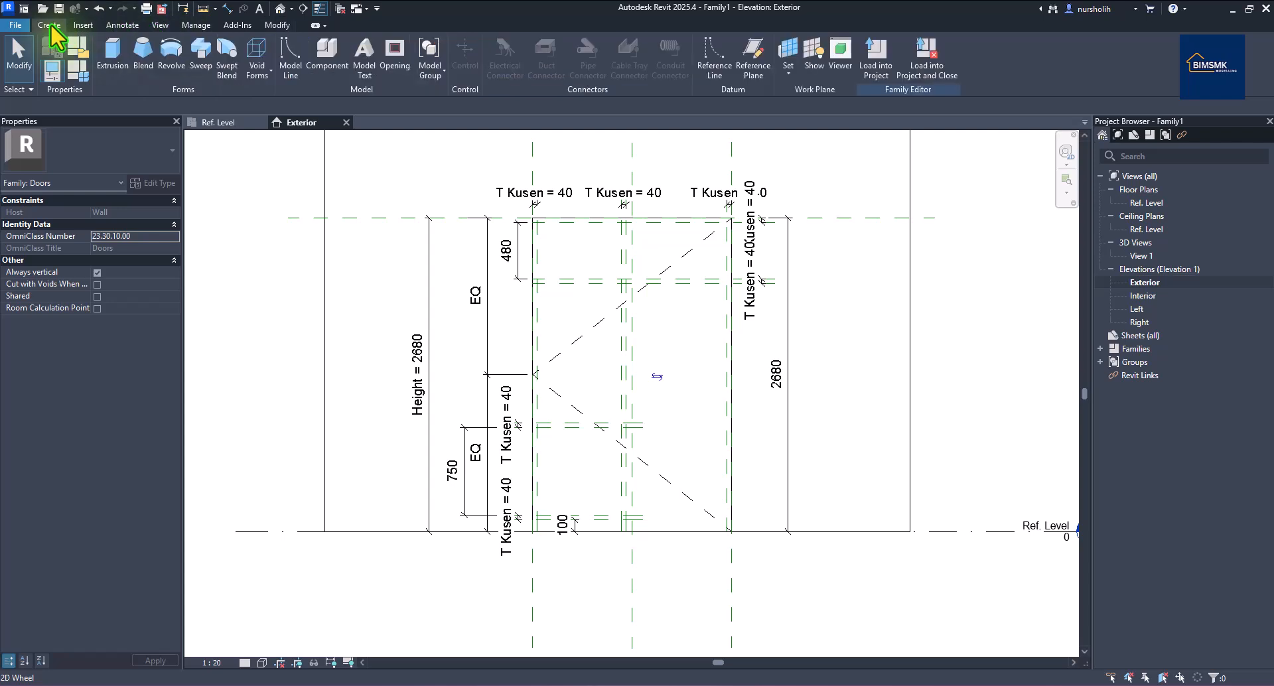
click(115, 64)
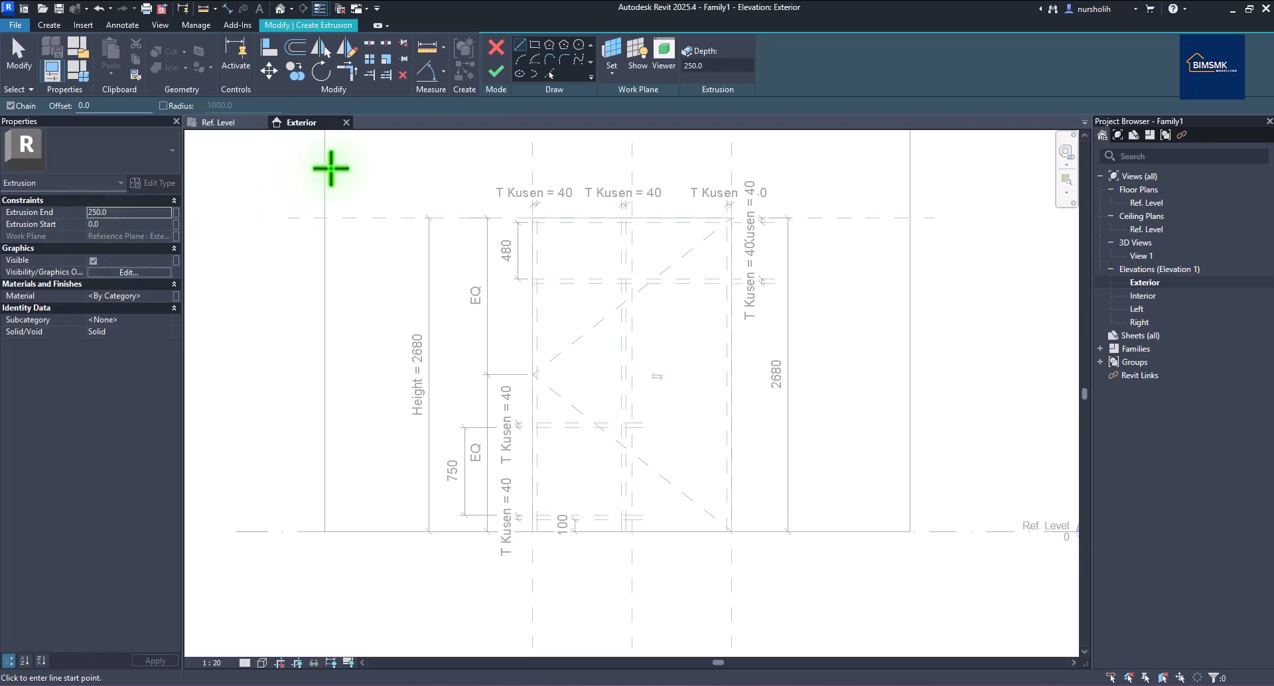
click(496, 70)
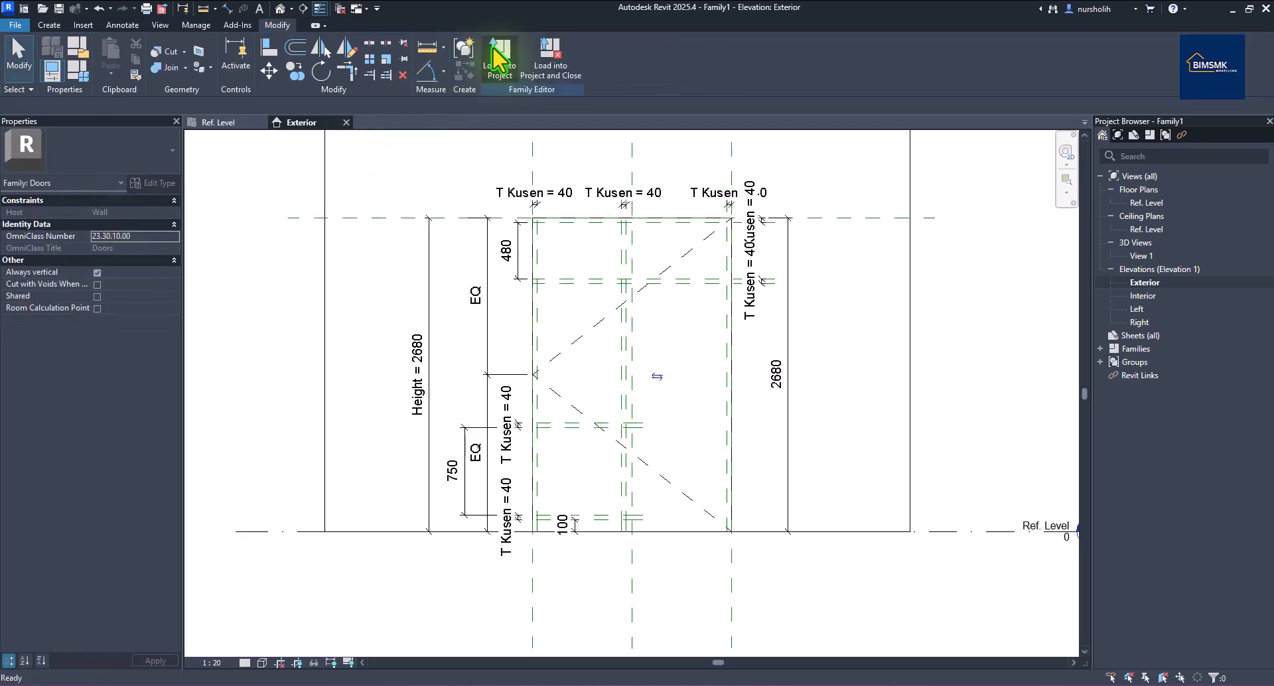
right_click(367, 165)
click(378, 174)
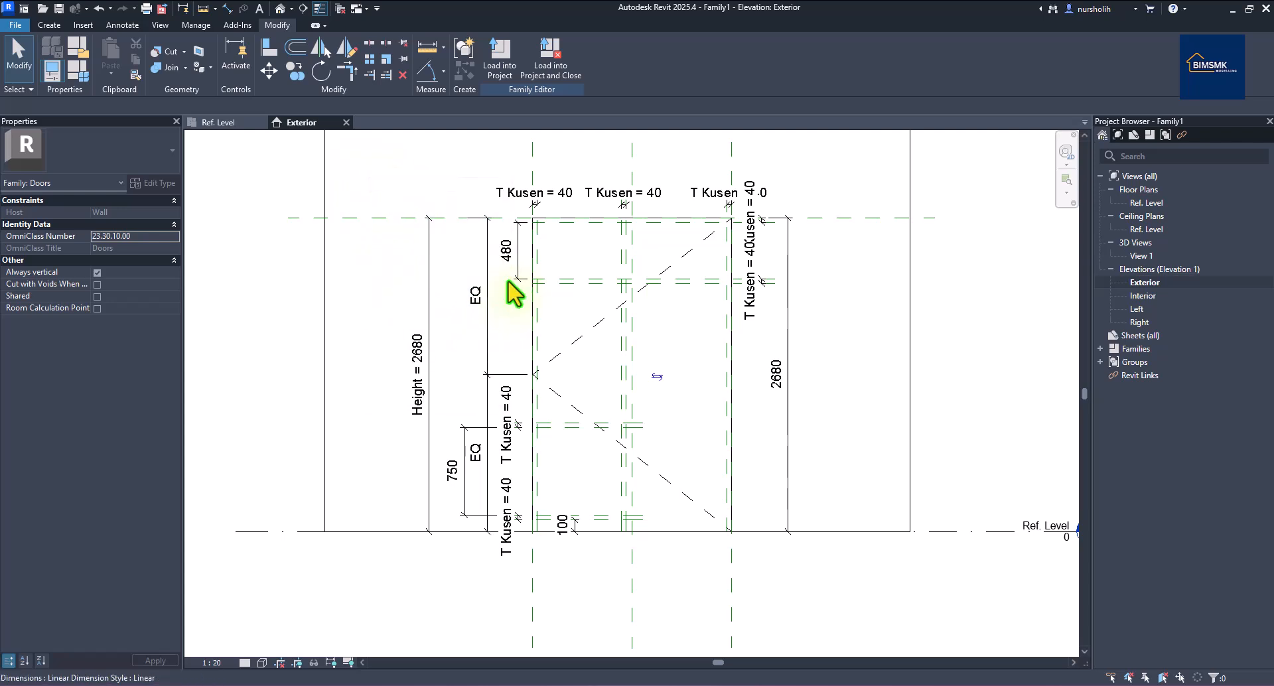
click(325, 239)
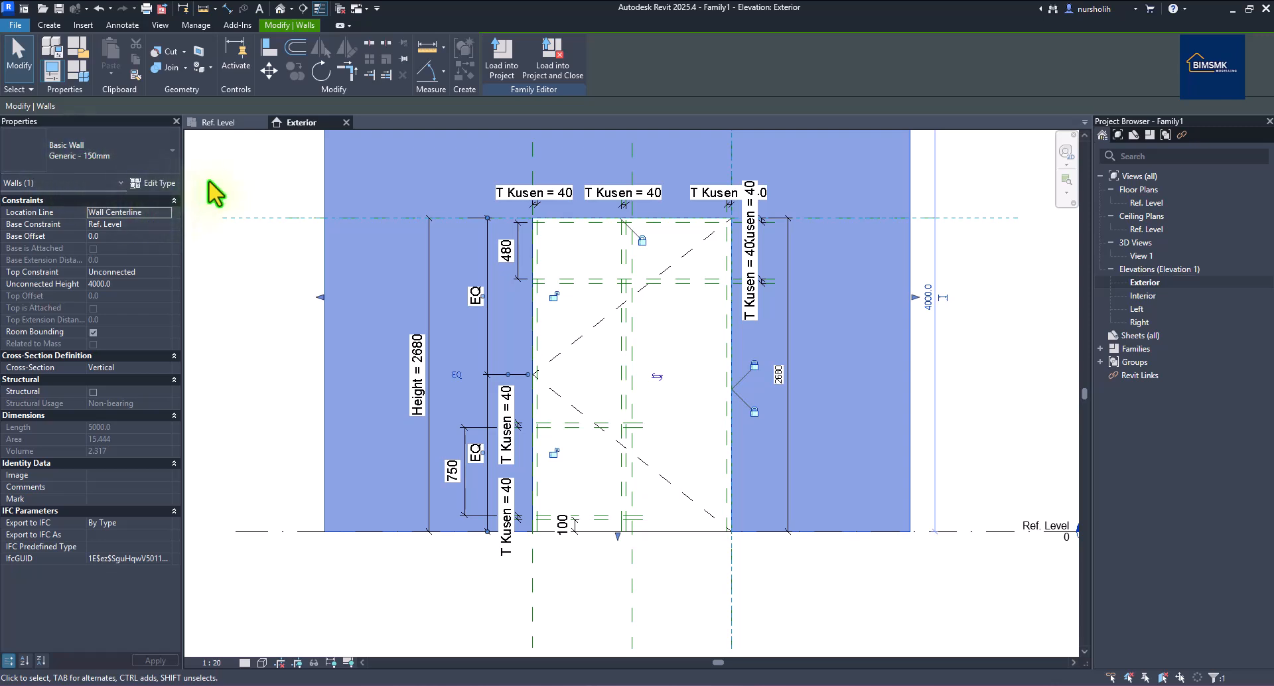
key(Escape)
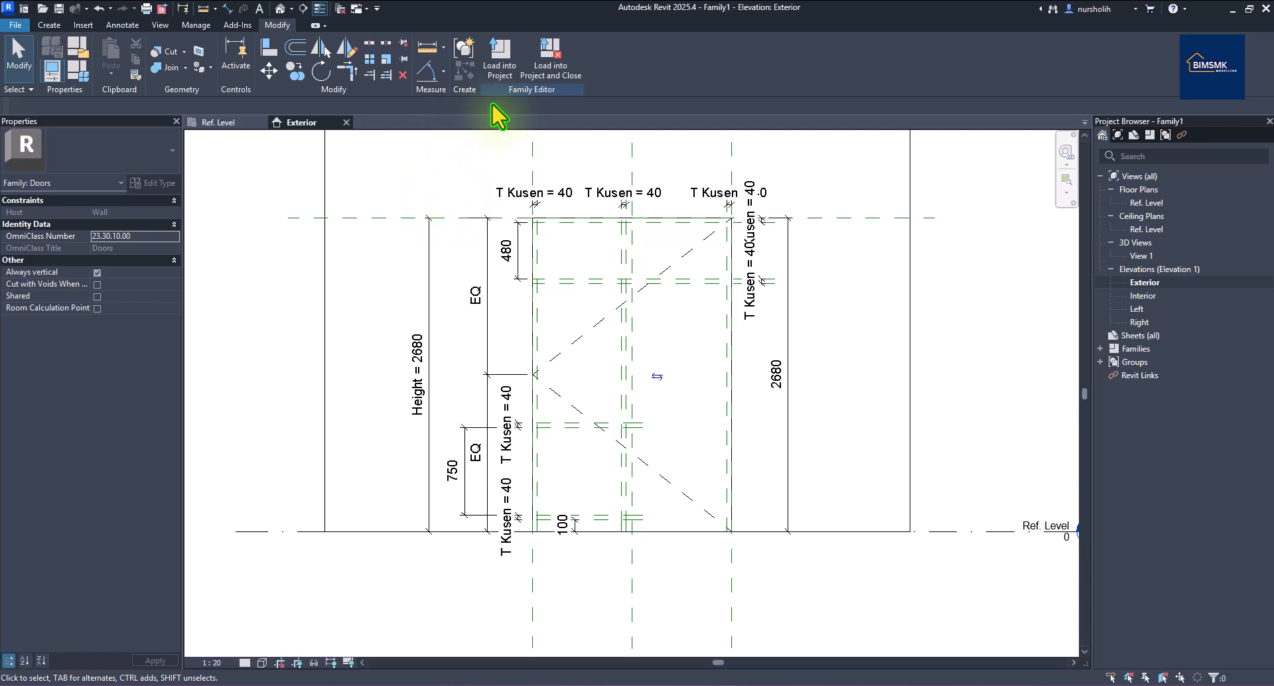
Start a solid extrusion and draw the 1700 × 2540 outer frame rectangle, locking its top, right and bottom edges.
click(54, 26)
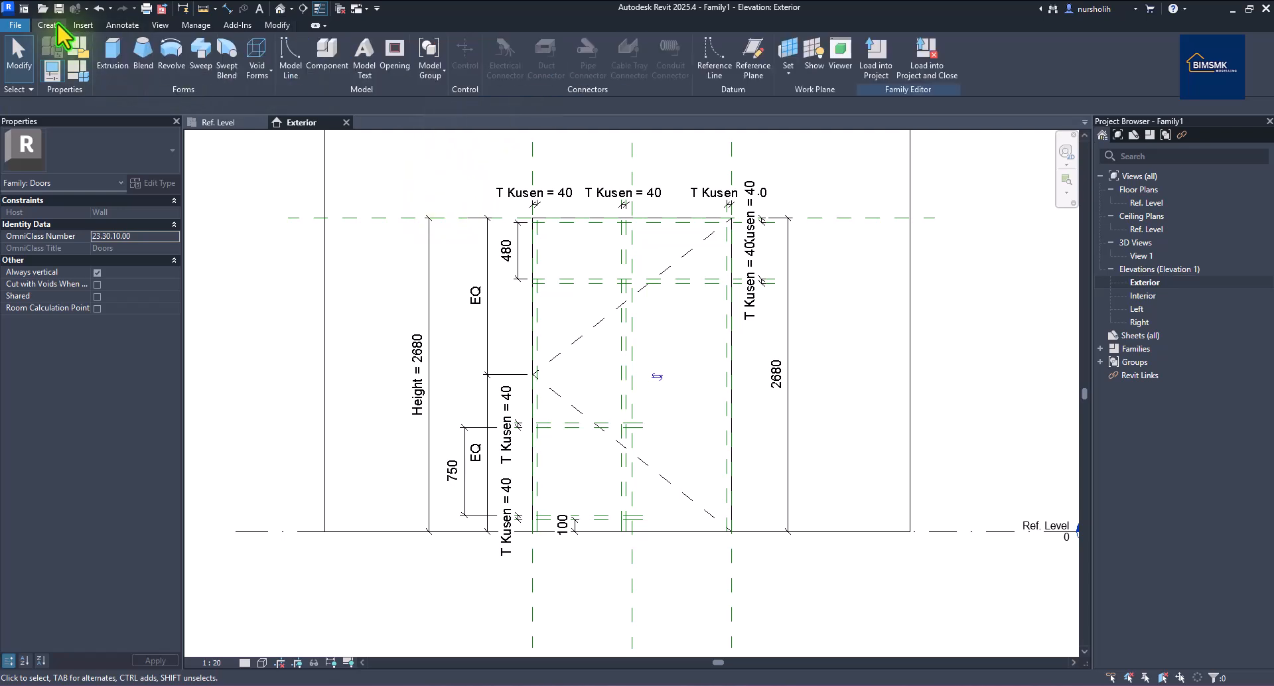
click(108, 59)
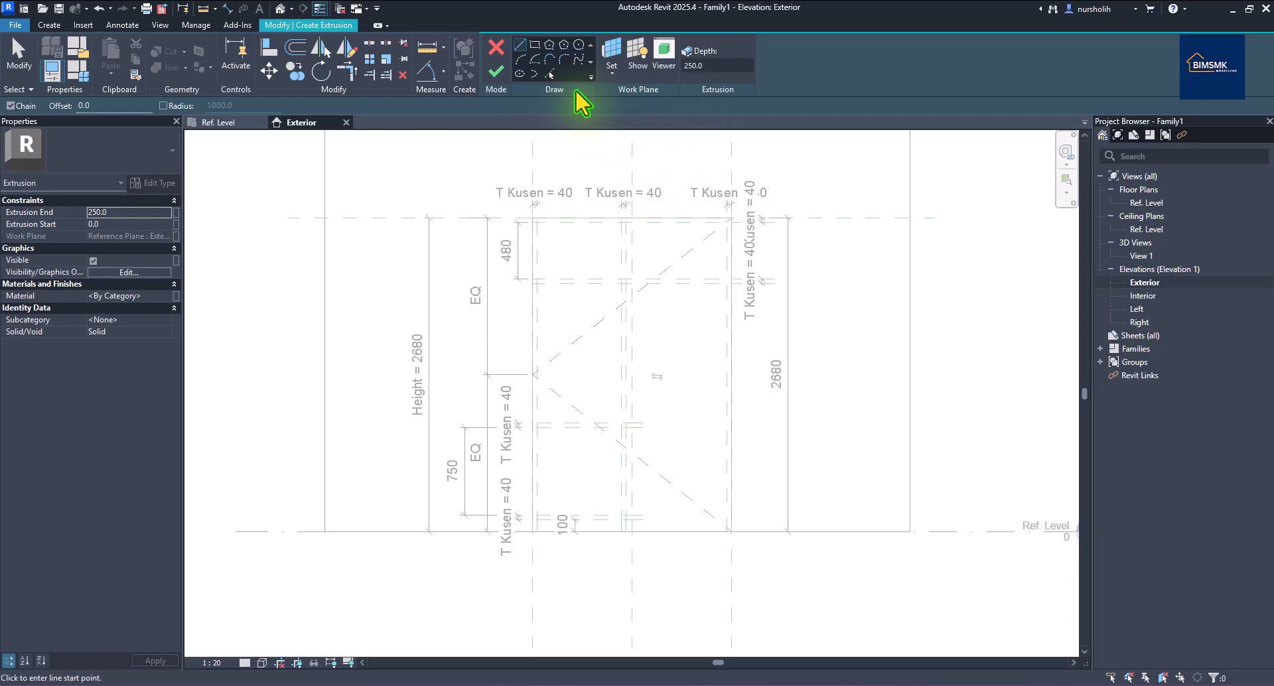
click(535, 44)
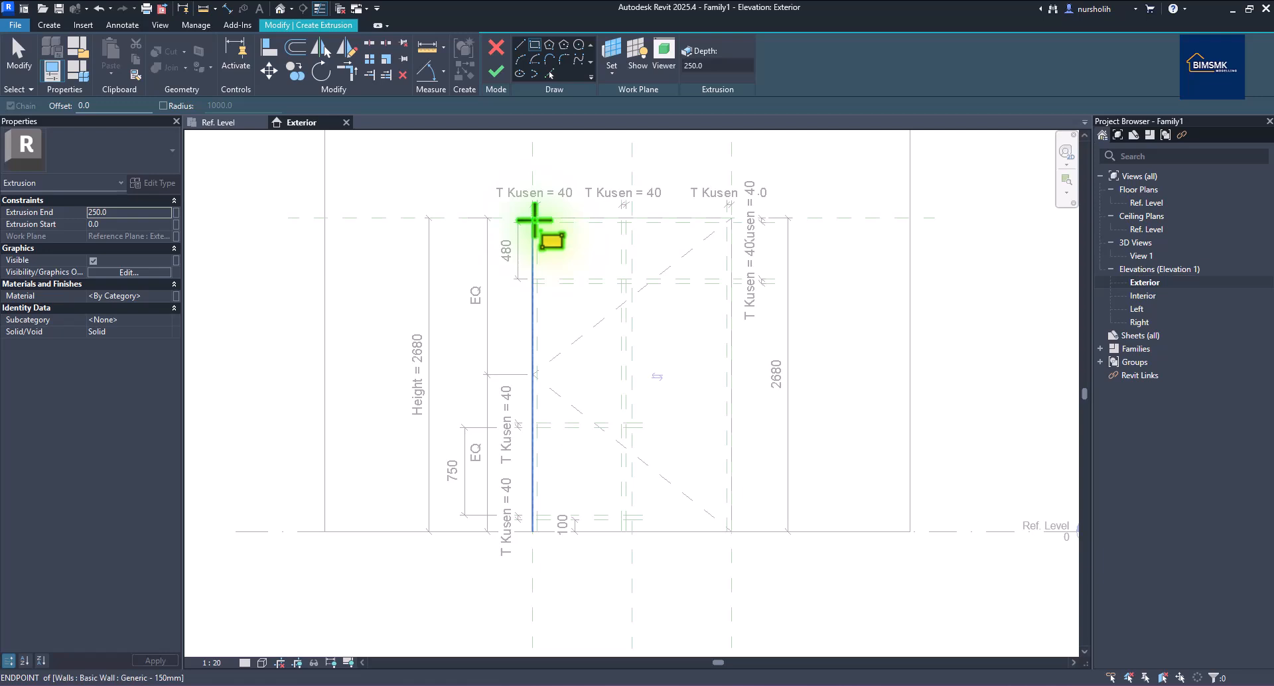
click(534, 219)
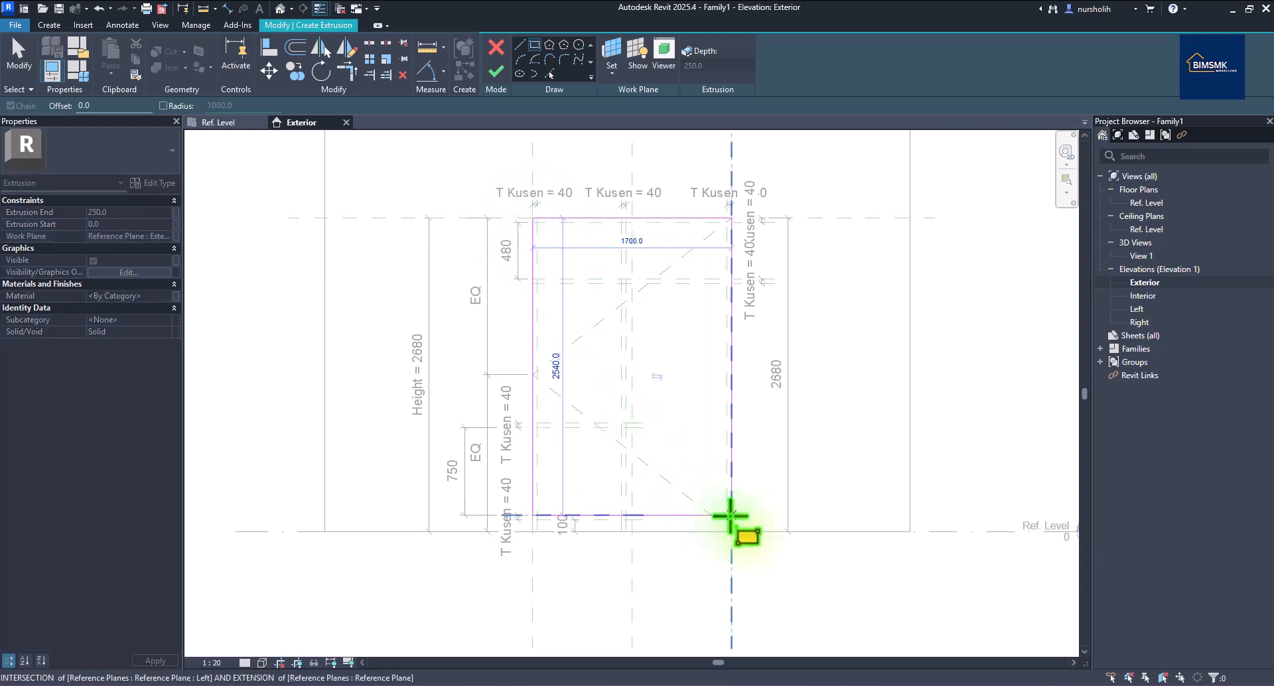
click(732, 515)
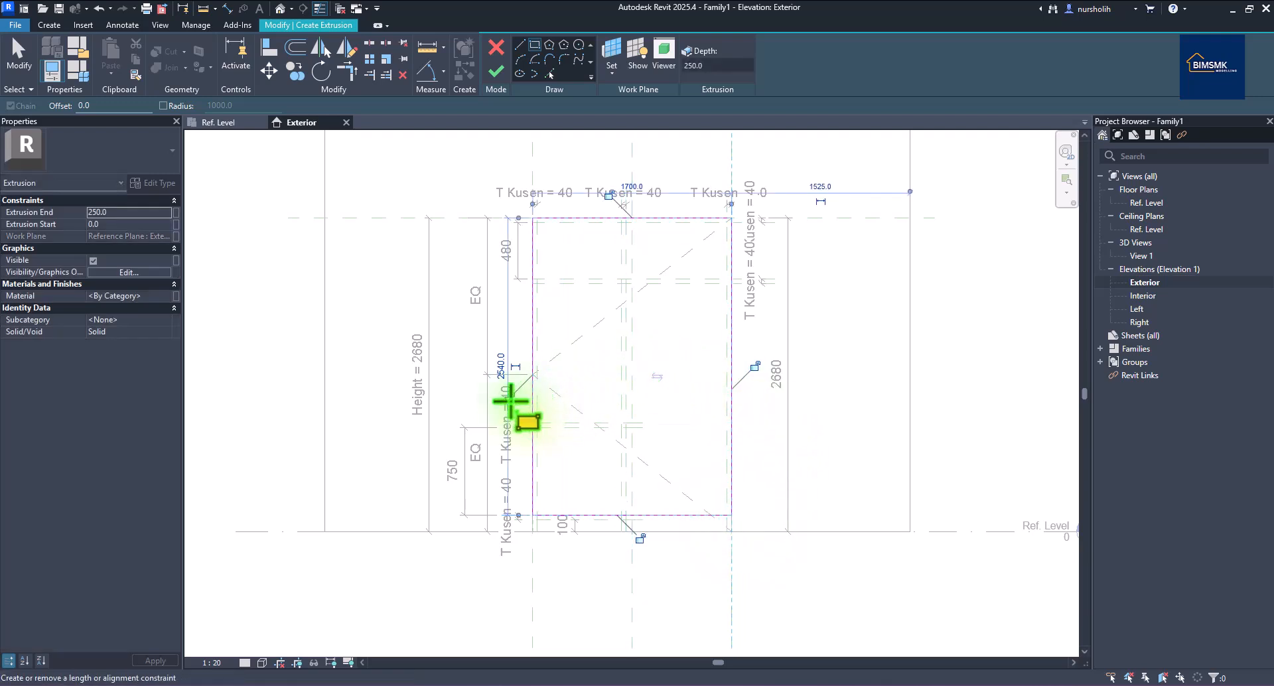
click(610, 195)
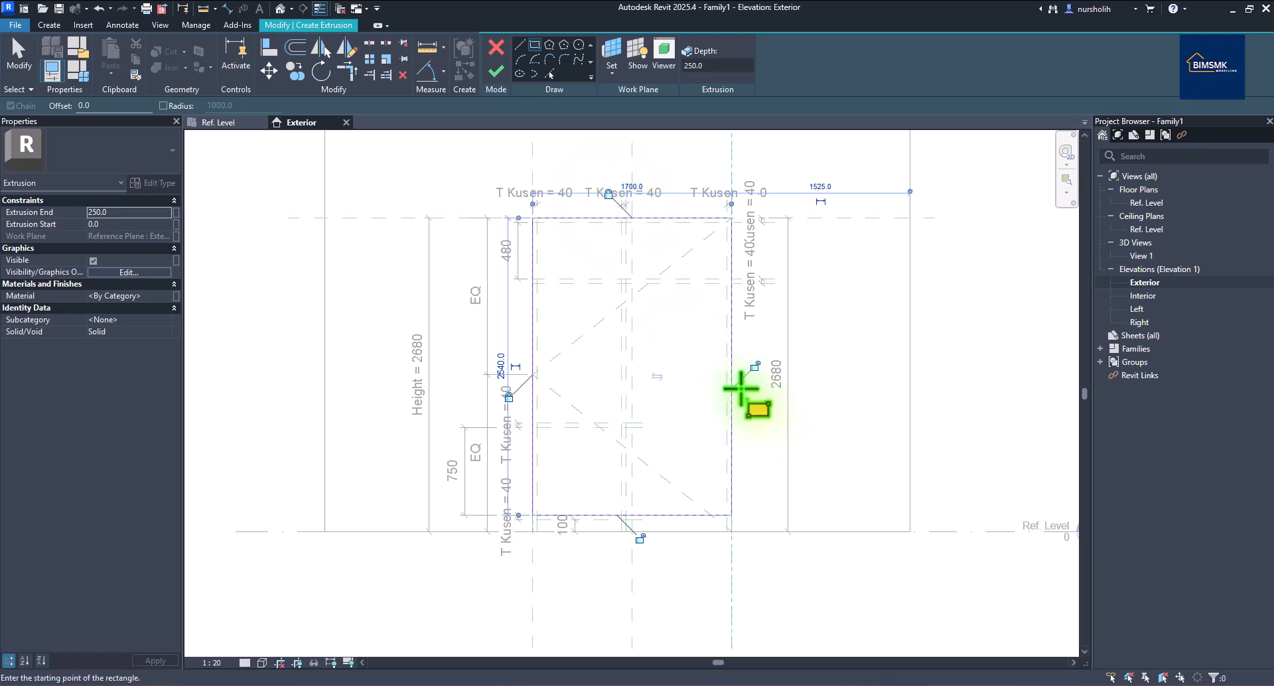
click(752, 368)
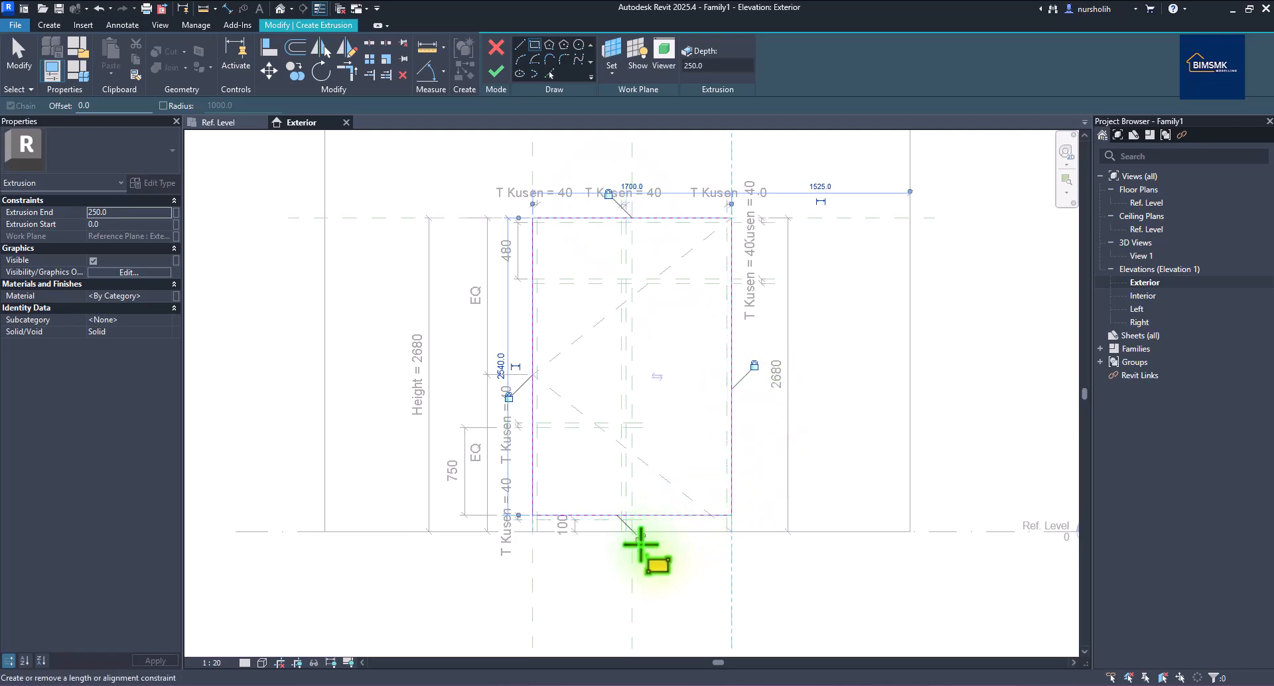
click(639, 537)
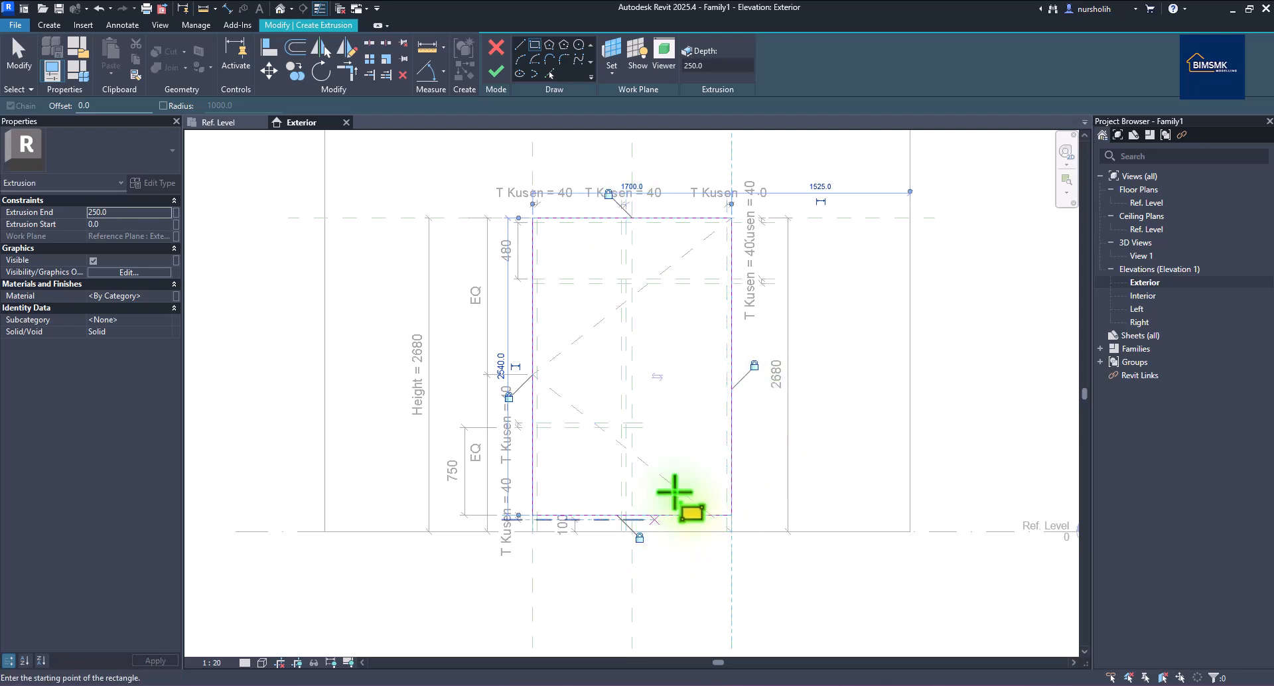
Sketch the 720 × 480 upper-left and 860 × 480 upper-right openings, locking the upper-left one's edges.
click(537, 222)
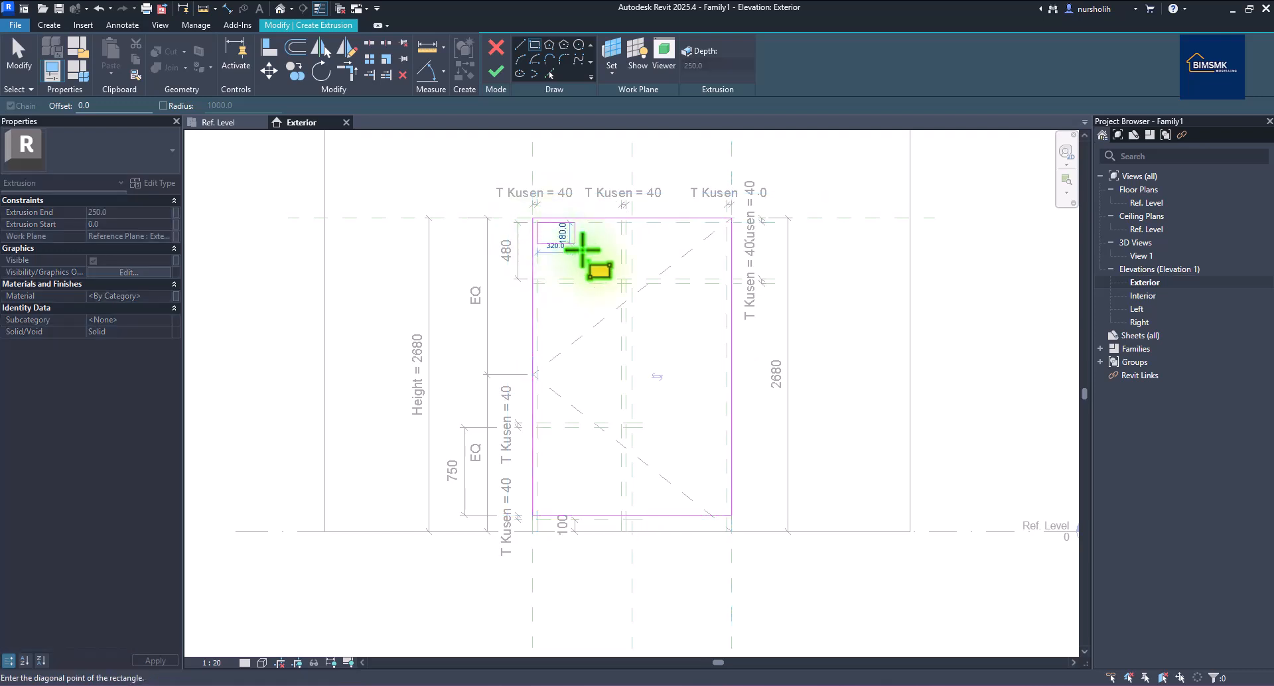
click(620, 278)
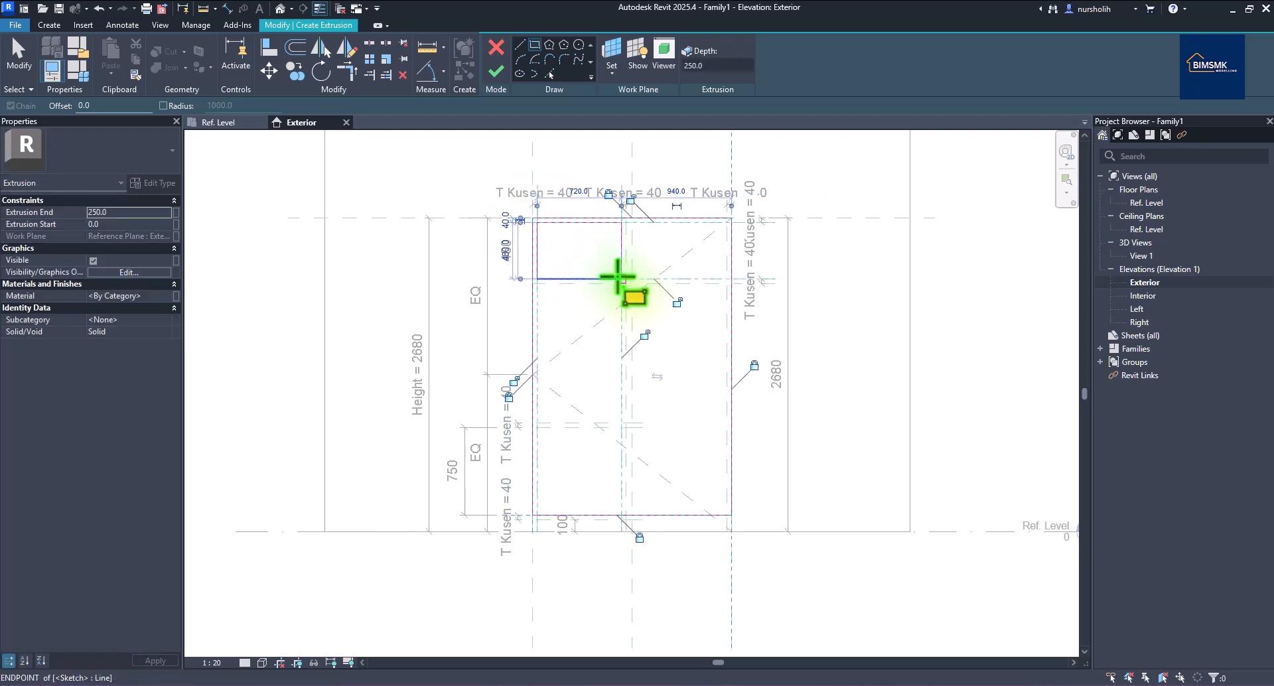
click(646, 337)
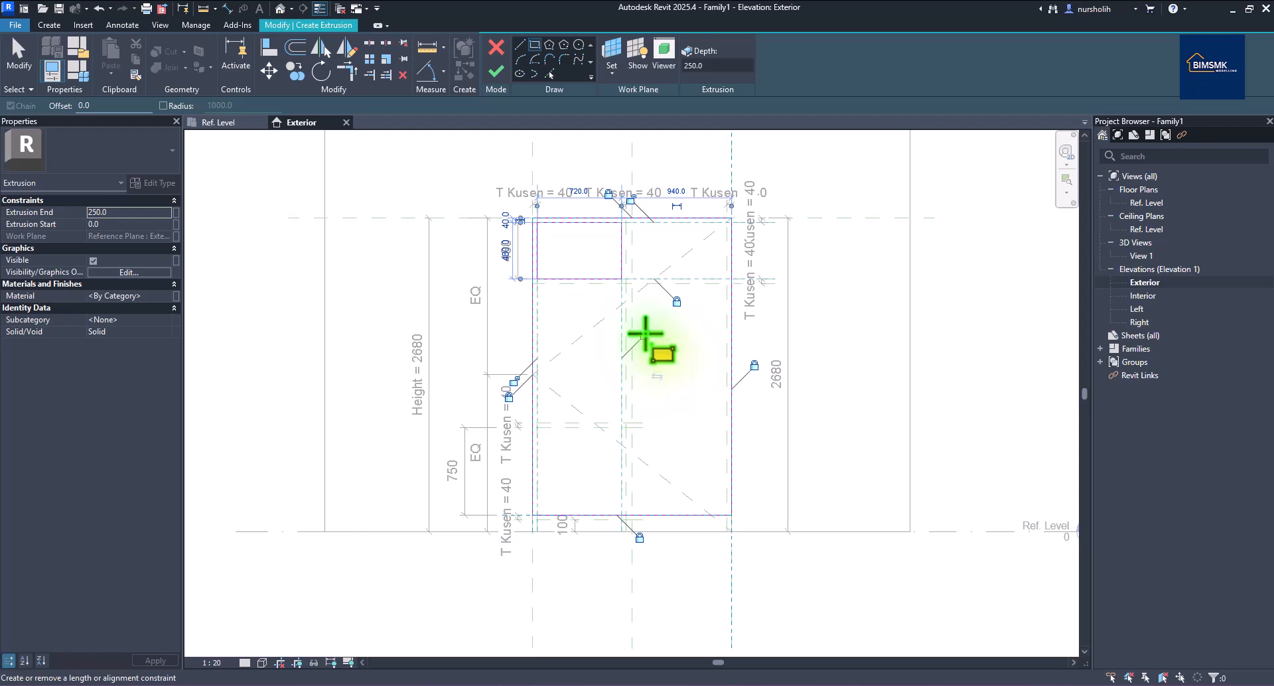
click(515, 381)
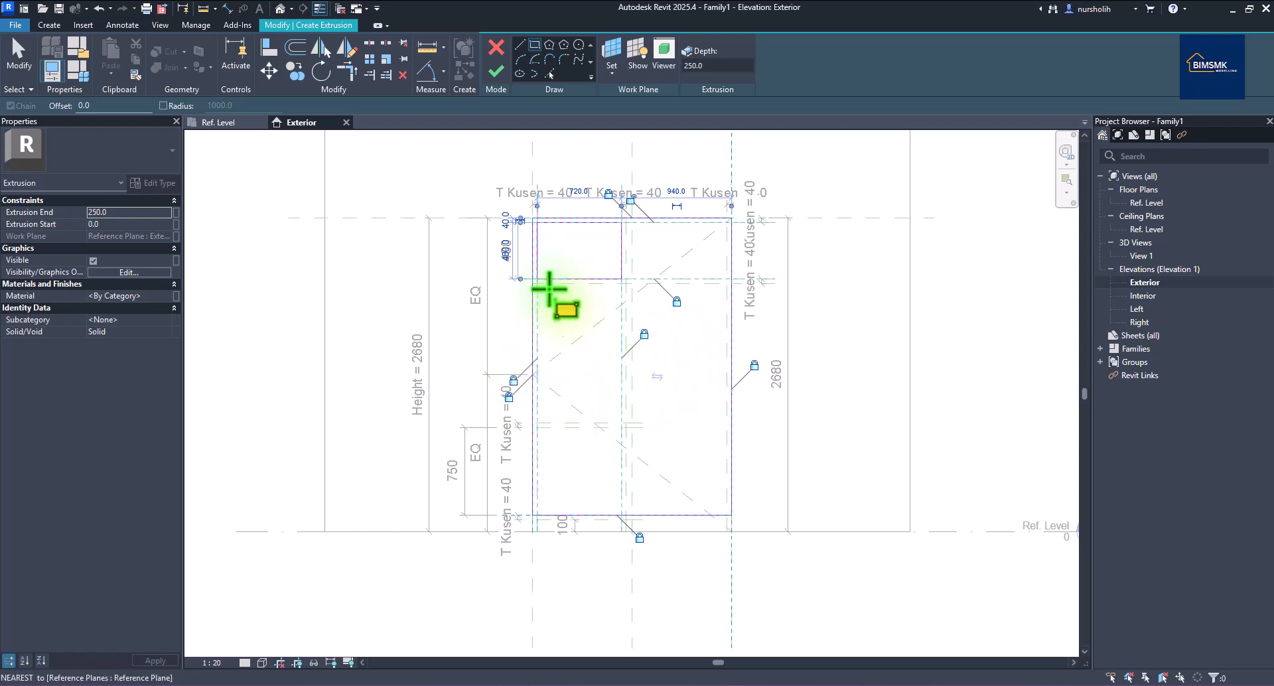
click(631, 199)
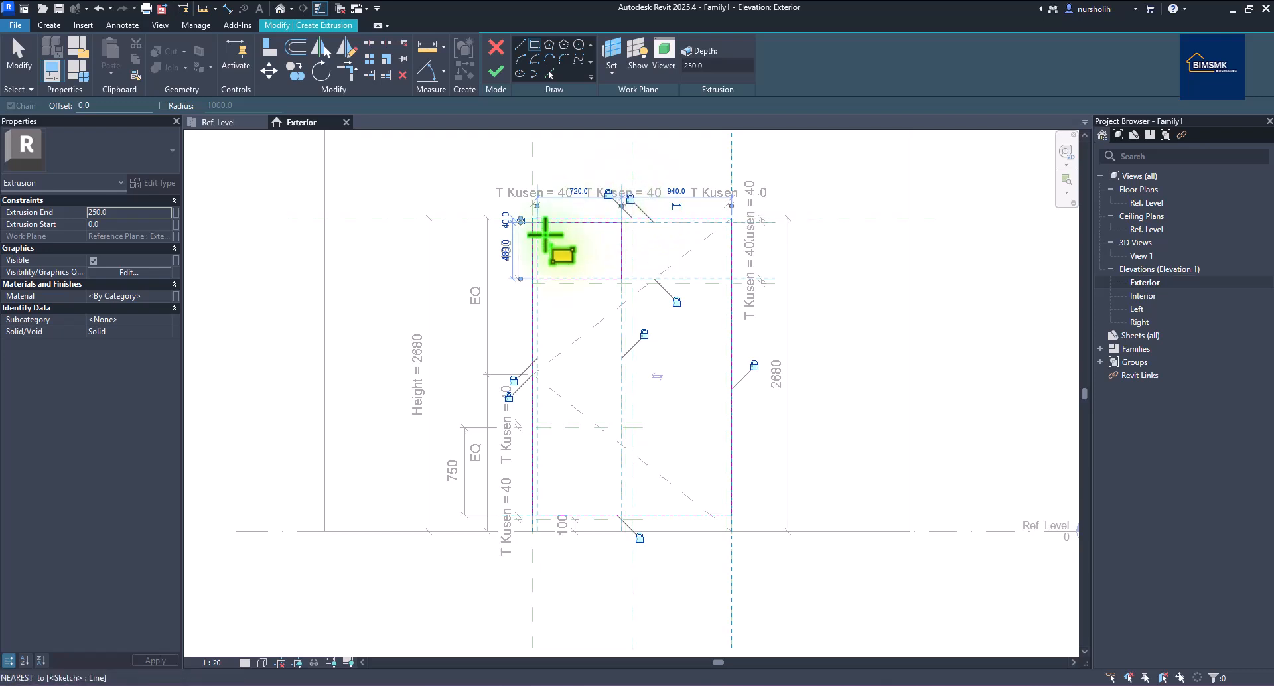
click(626, 222)
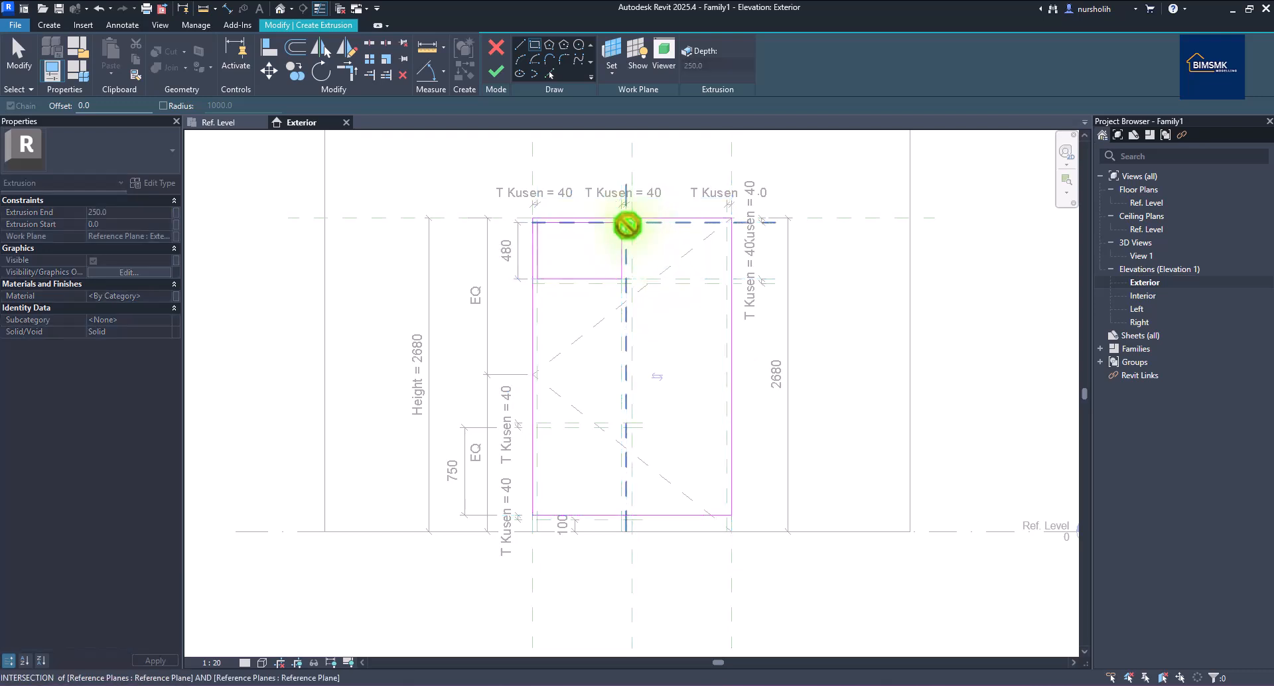
click(725, 279)
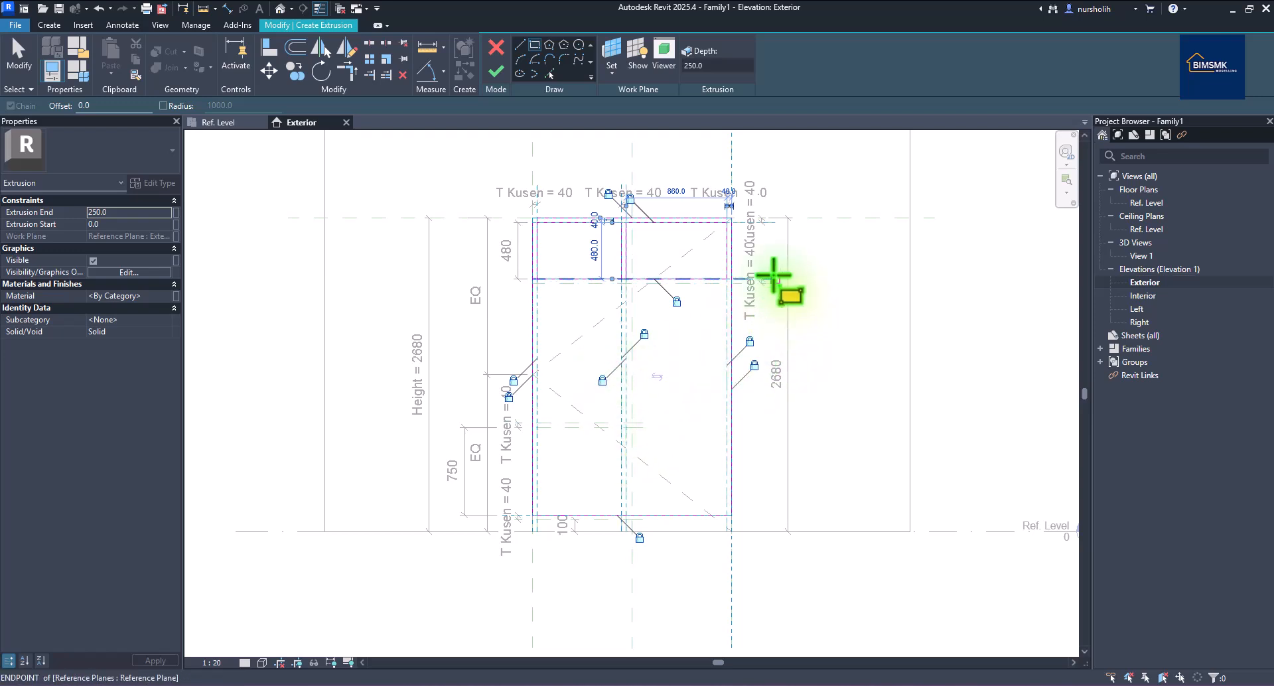
Sketch the 720 × 1190 lower-left opening and exit the rectangle tool.
click(538, 284)
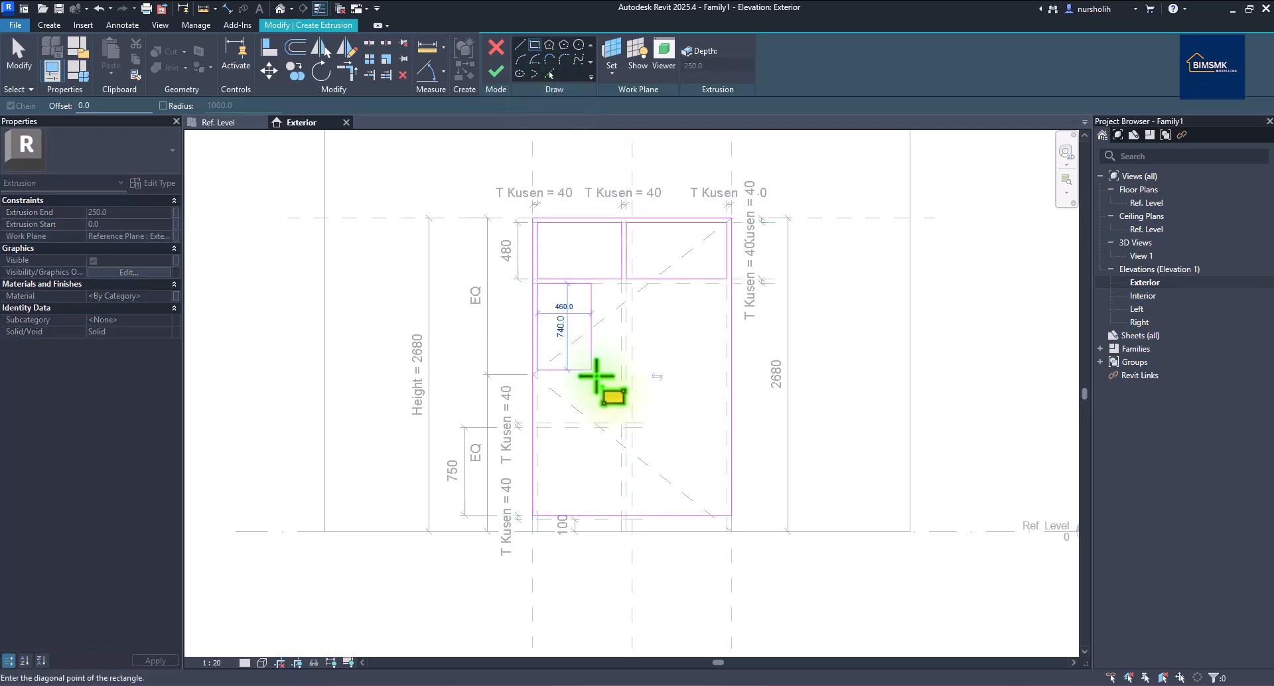
click(620, 423)
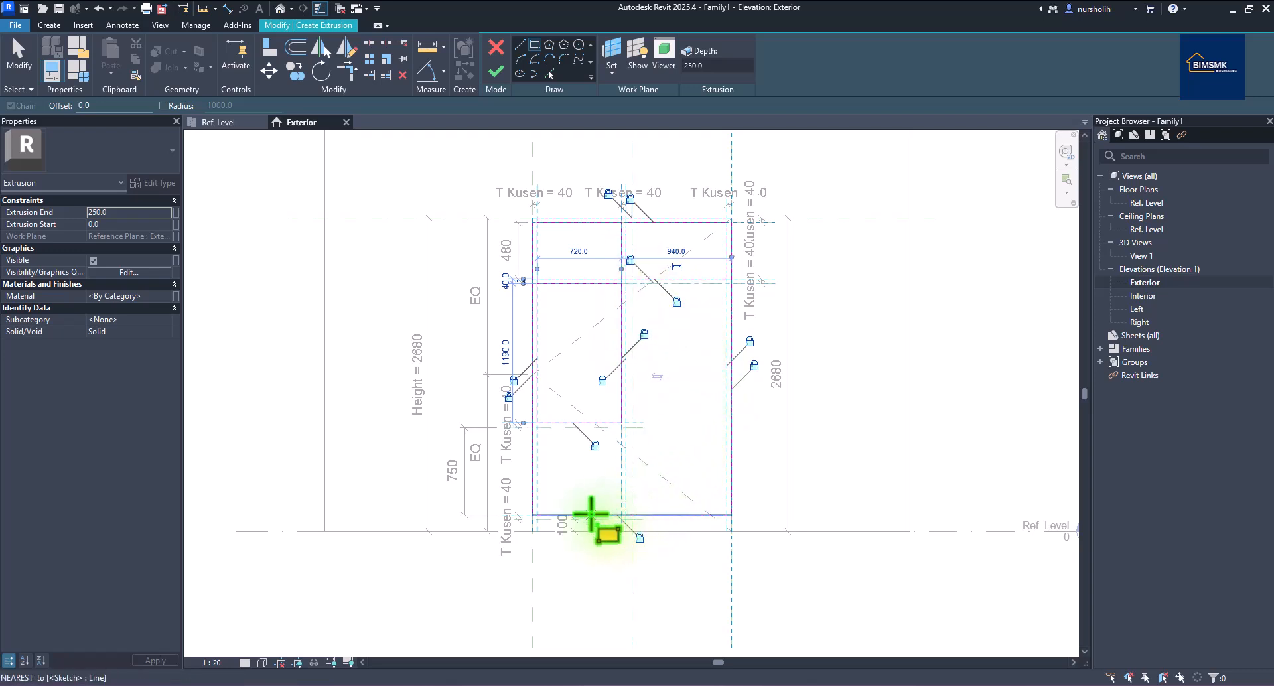
right_click(680, 418)
click(700, 425)
right_click(674, 418)
click(703, 425)
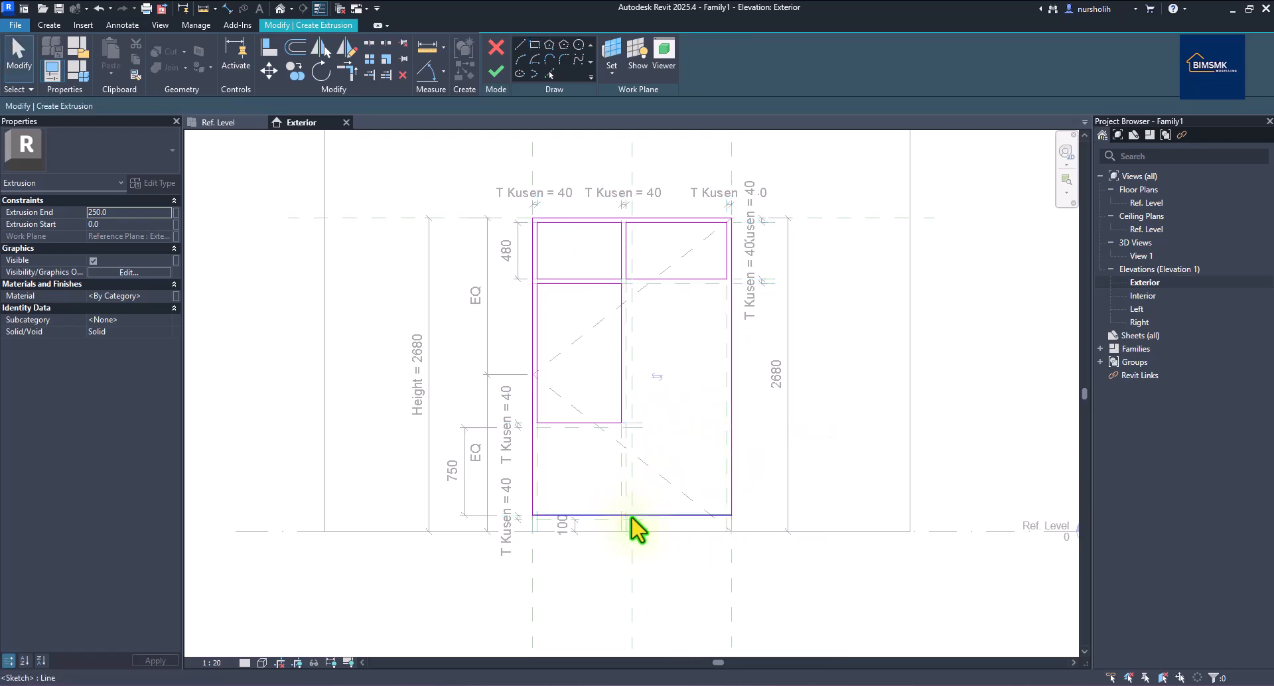
Split the outline's bottom line and delete its right portion to make room for the notch.
click(370, 43)
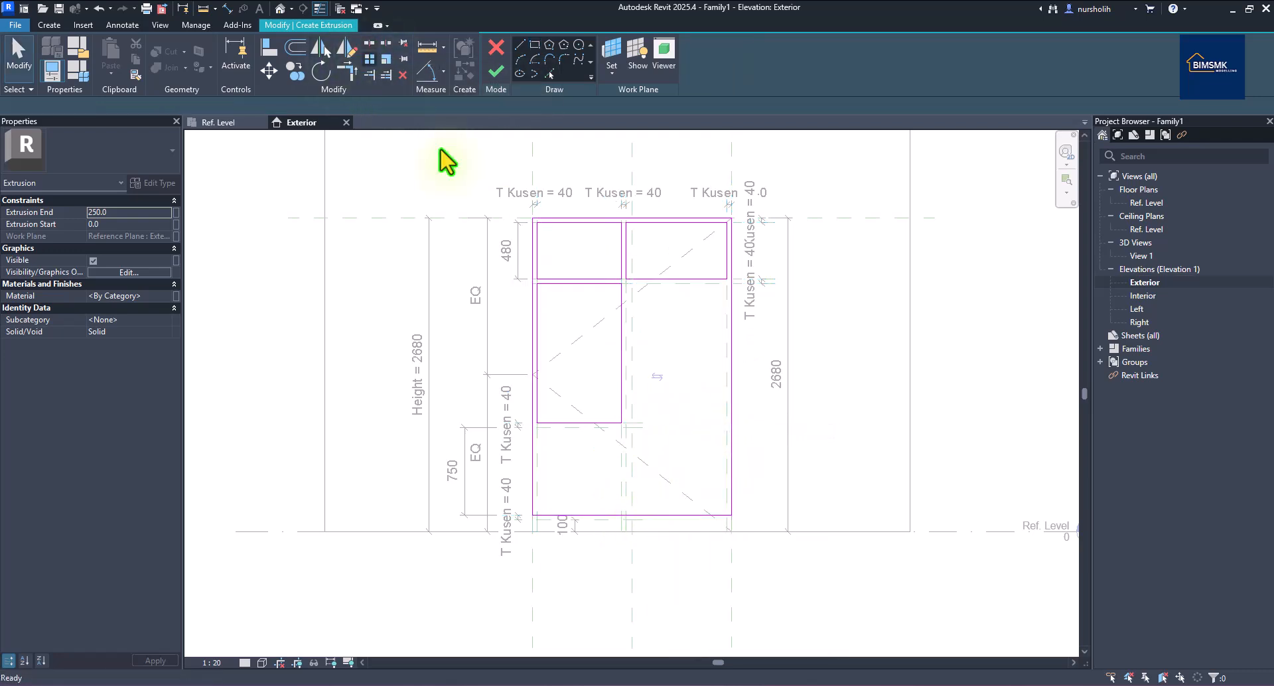
click(625, 516)
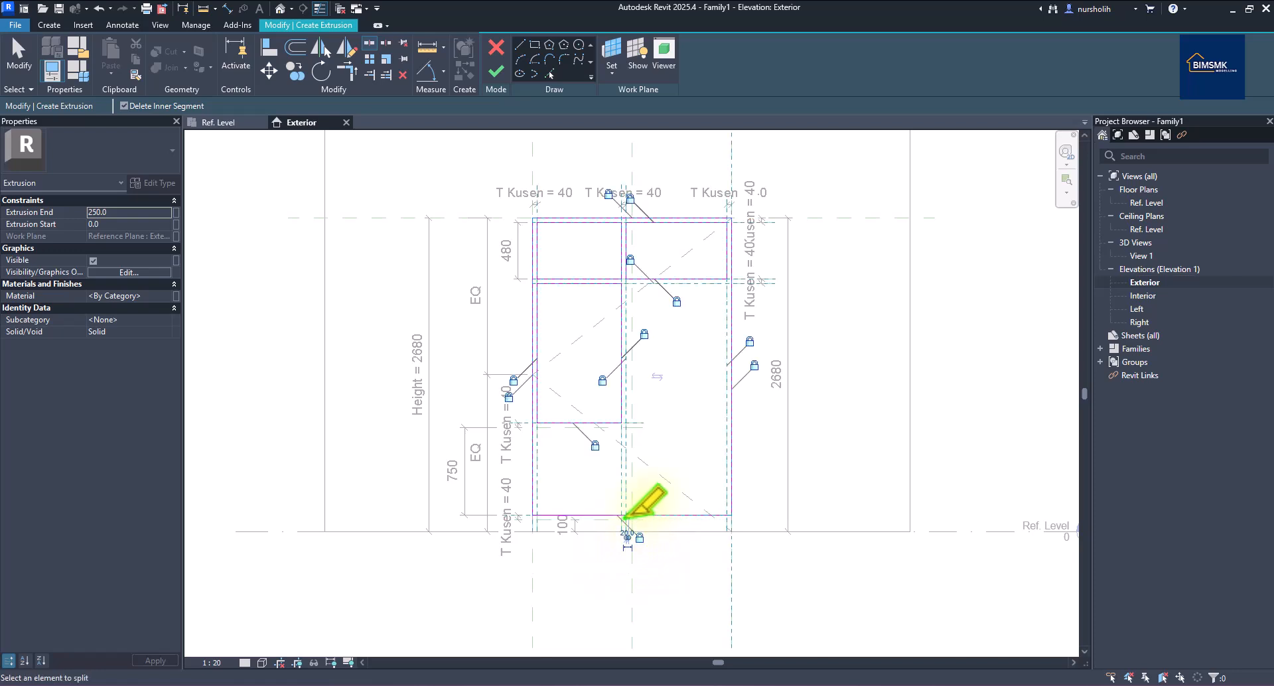
key(Escape)
key(d)
key(e)
click(647, 516)
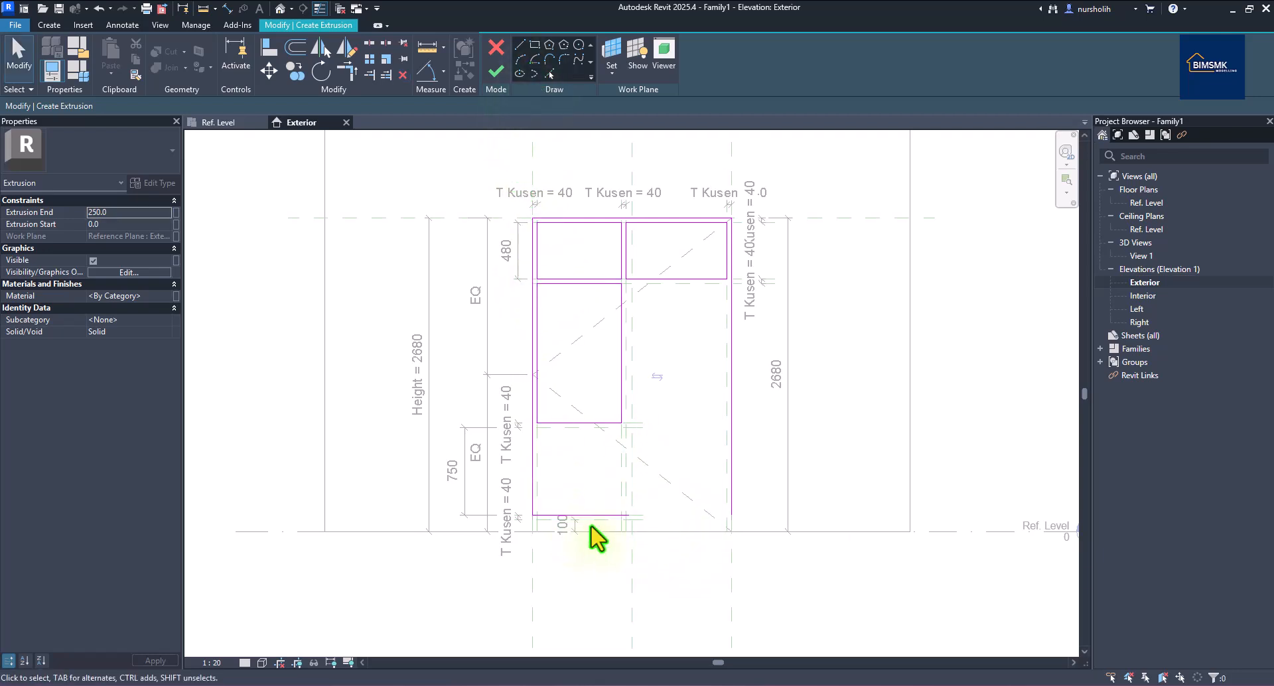
Align the remaining bottom sketch line to the Ref. Level and lock it.
click(269, 52)
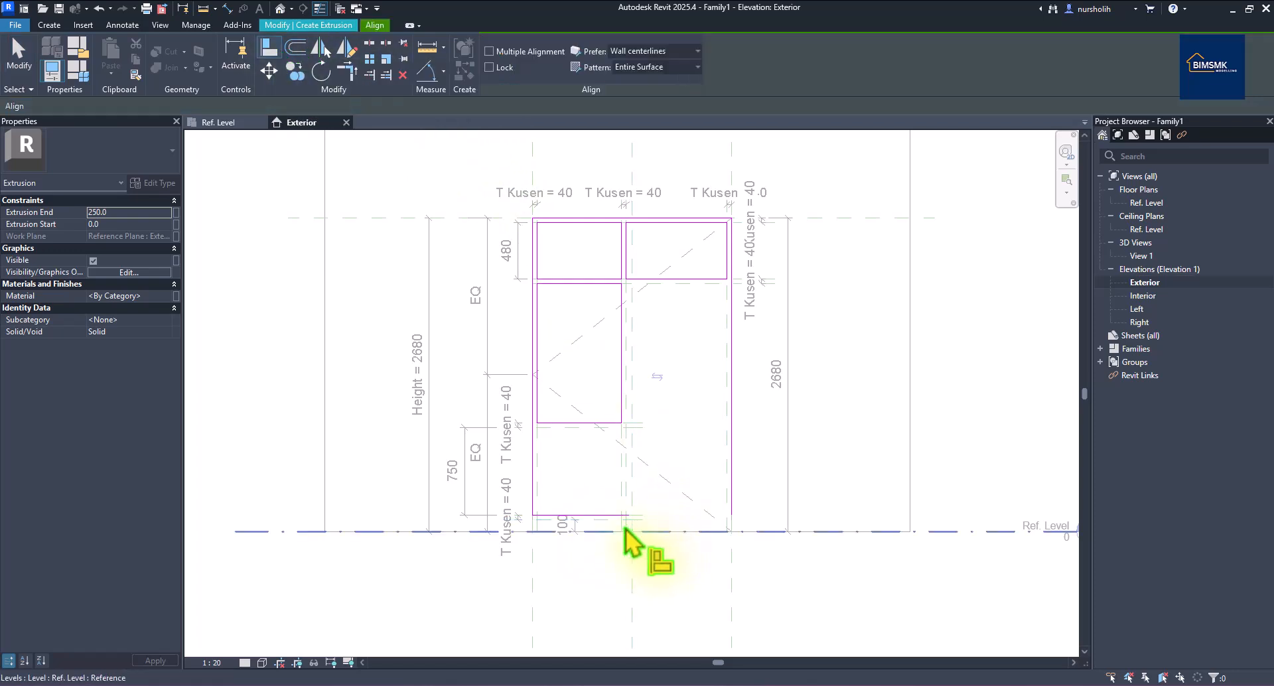
click(603, 523)
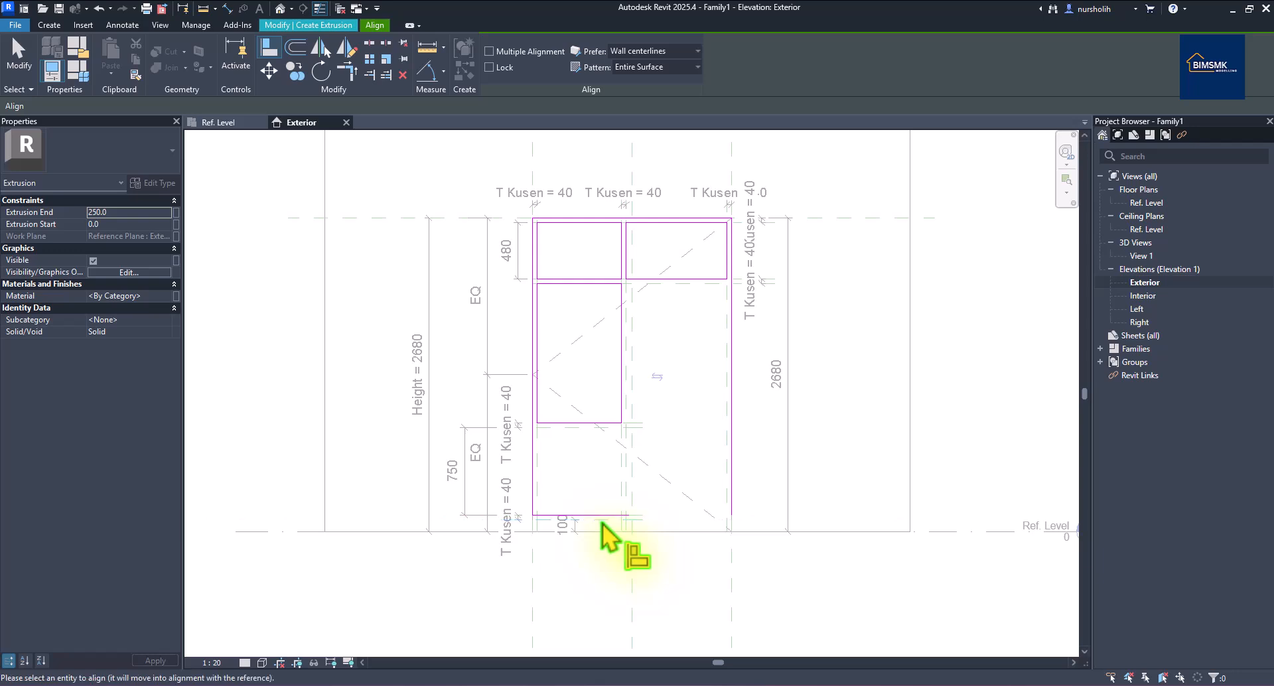
click(603, 519)
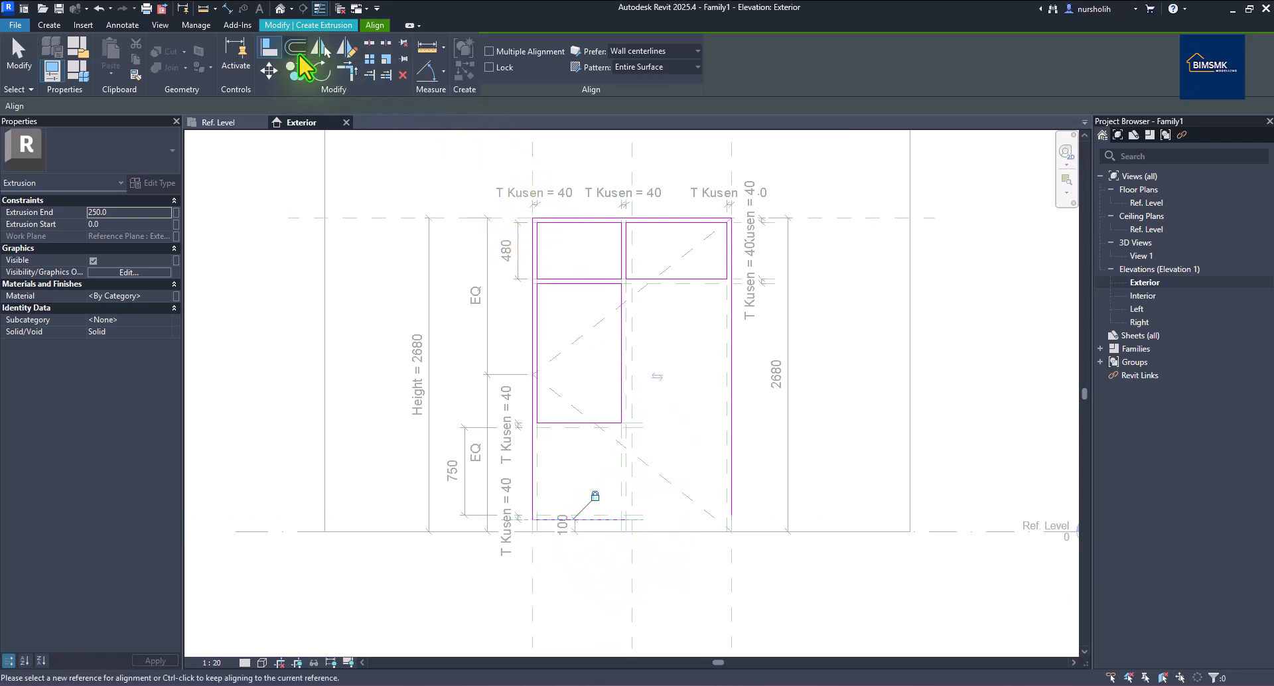
right_click(562, 470)
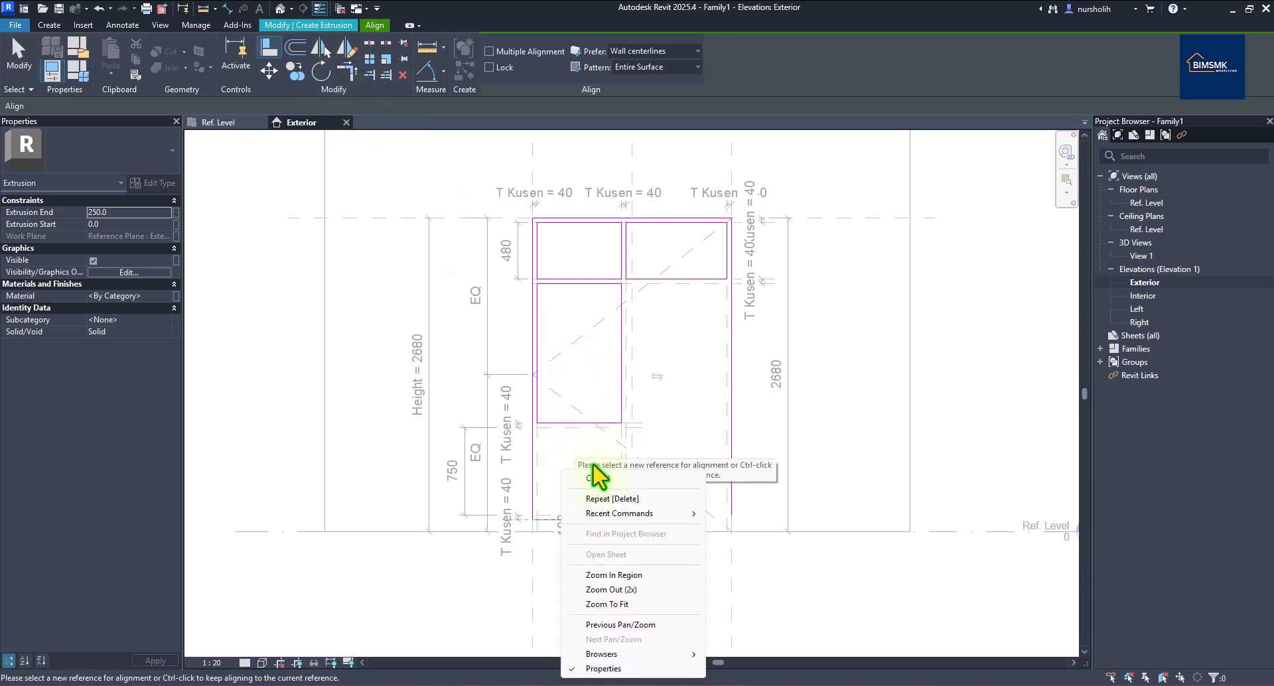
click(595, 481)
right_click(595, 483)
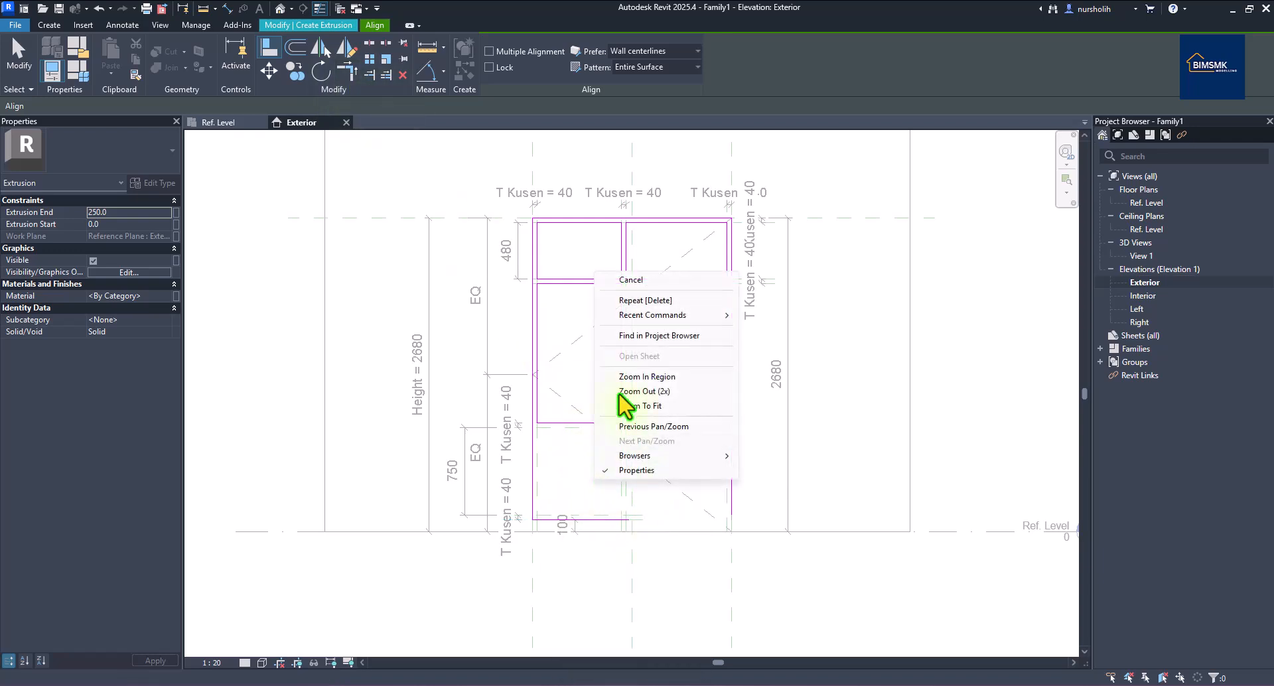
click(634, 282)
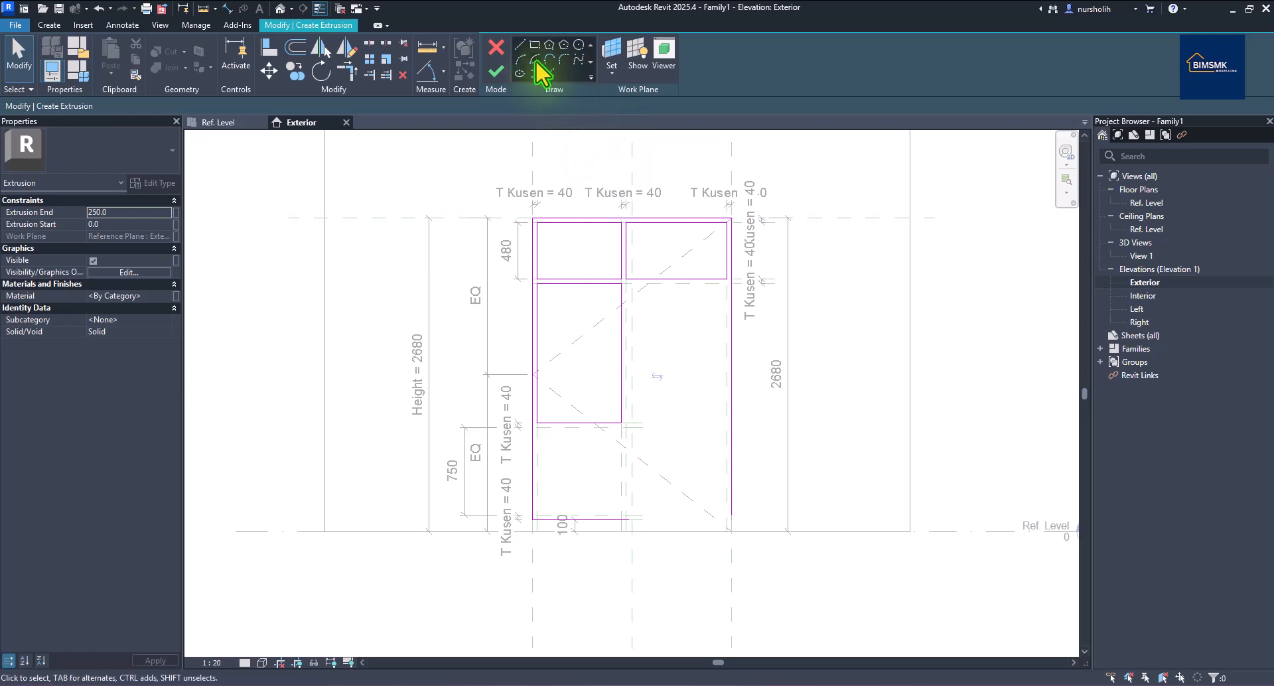
Sketch the lower-left pane rectangle beneath the left openings.
click(535, 44)
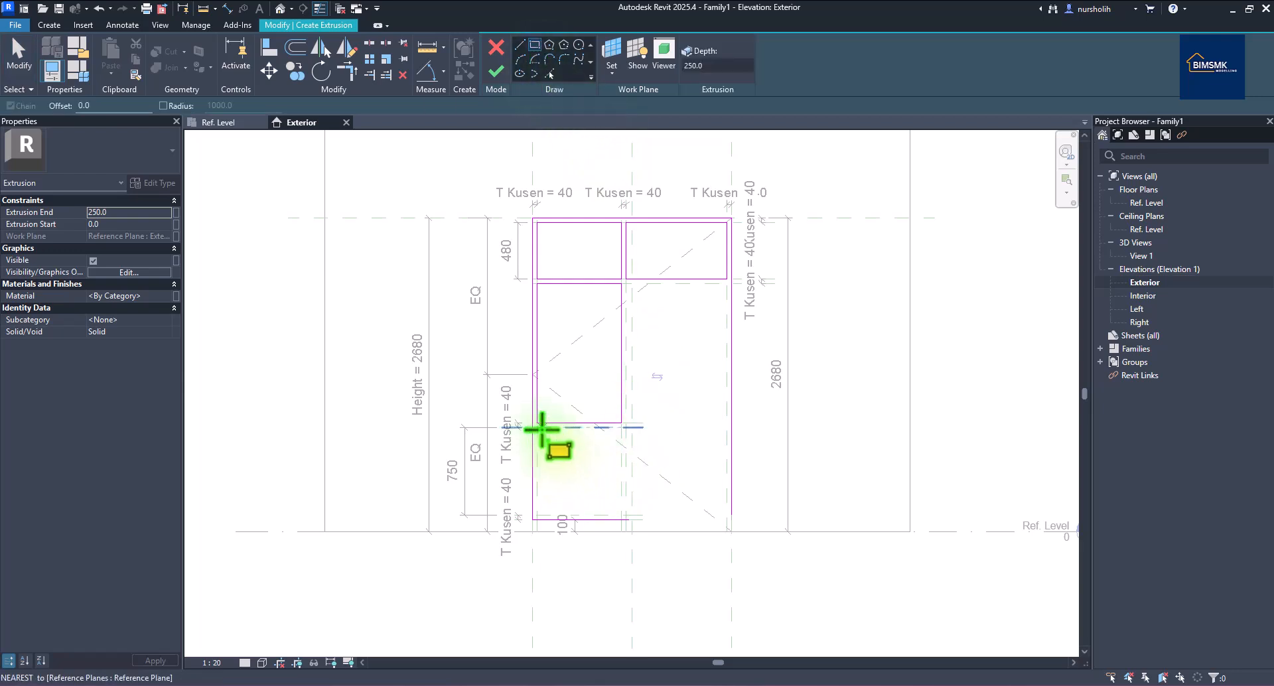
click(539, 428)
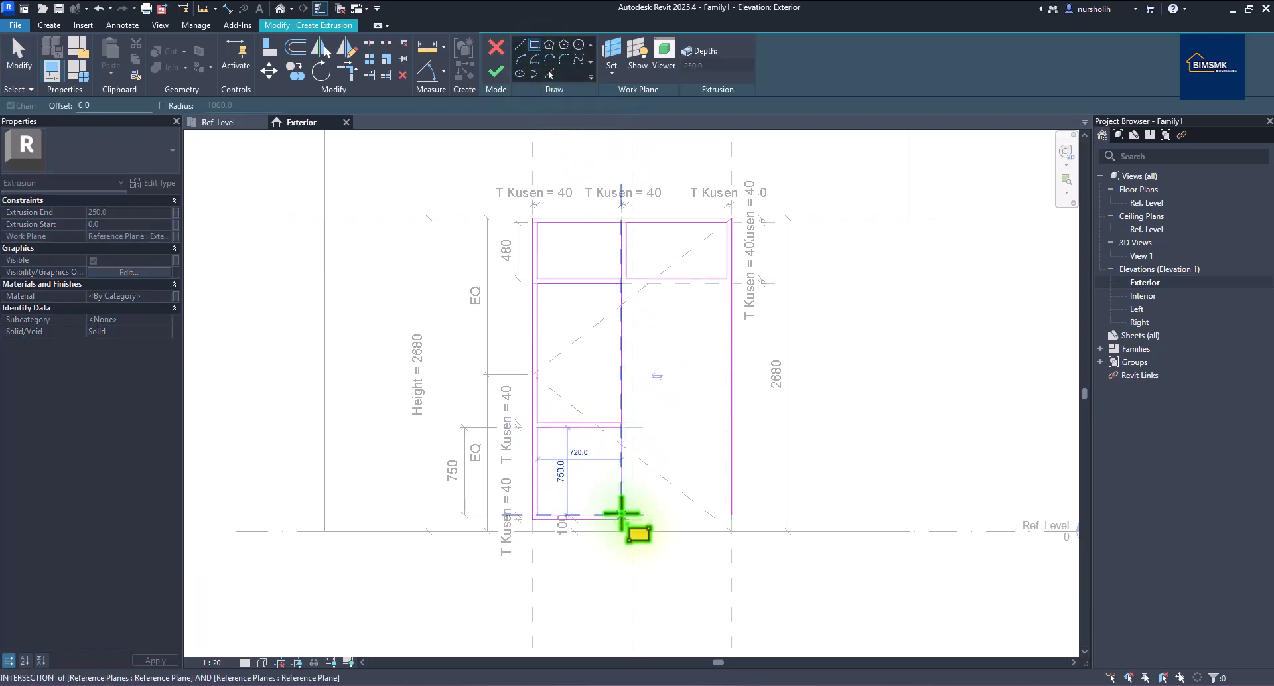
click(622, 514)
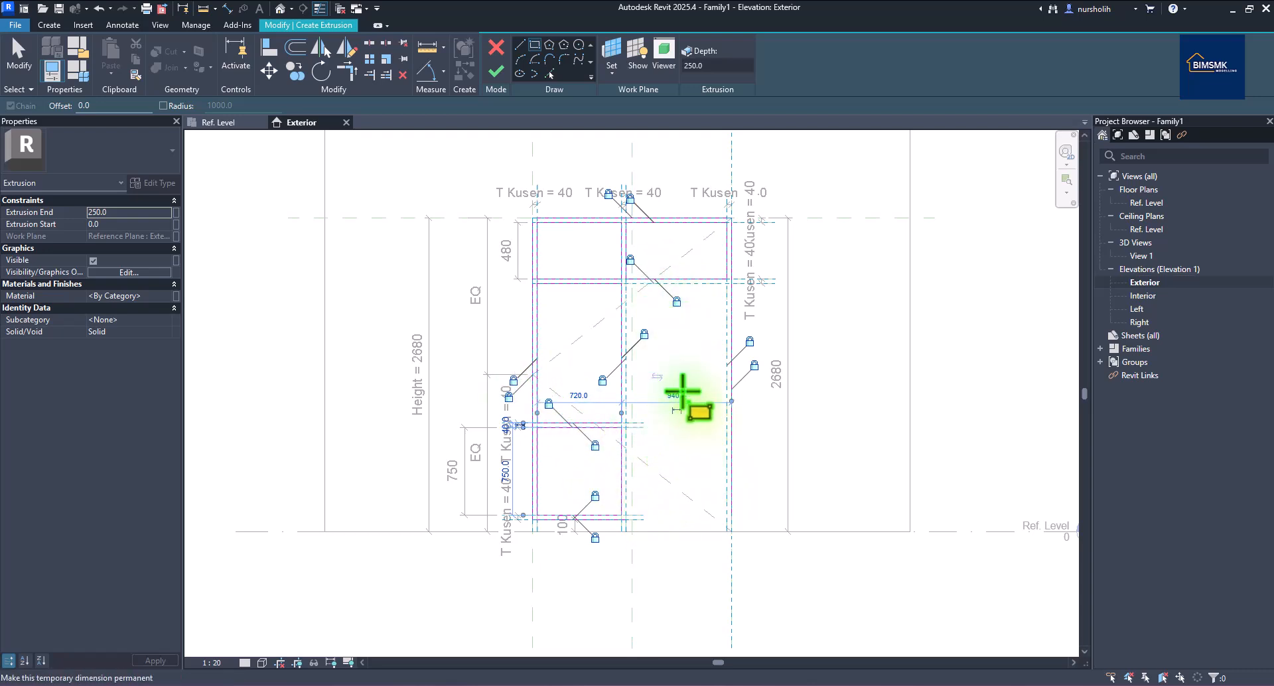
Sketch the tall 860-wide right opening down to the Ref. Level and select its bottom line.
click(627, 284)
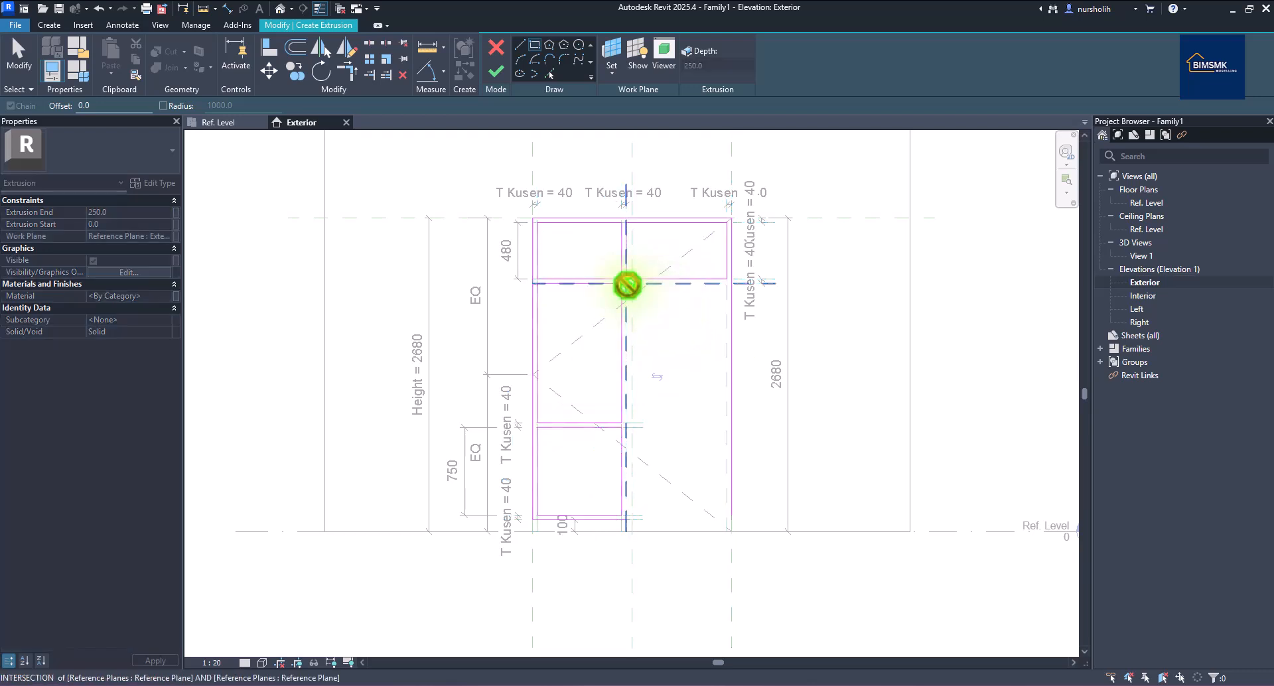
click(725, 531)
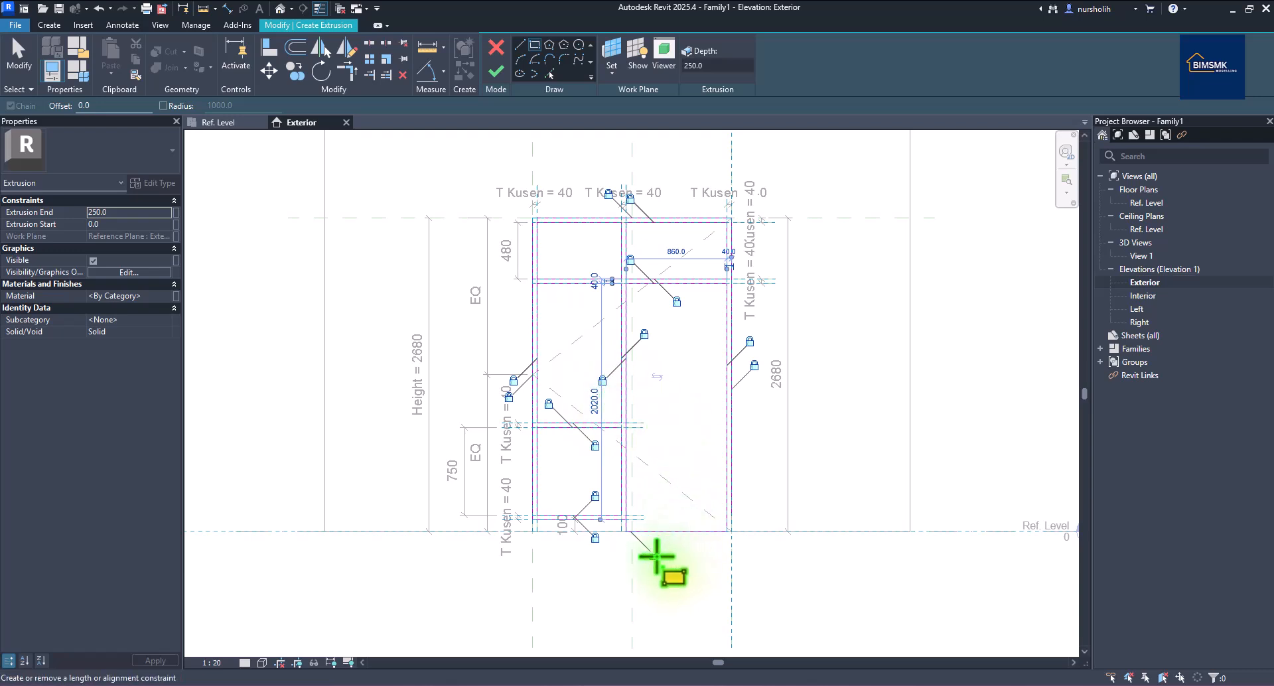
right_click(758, 468)
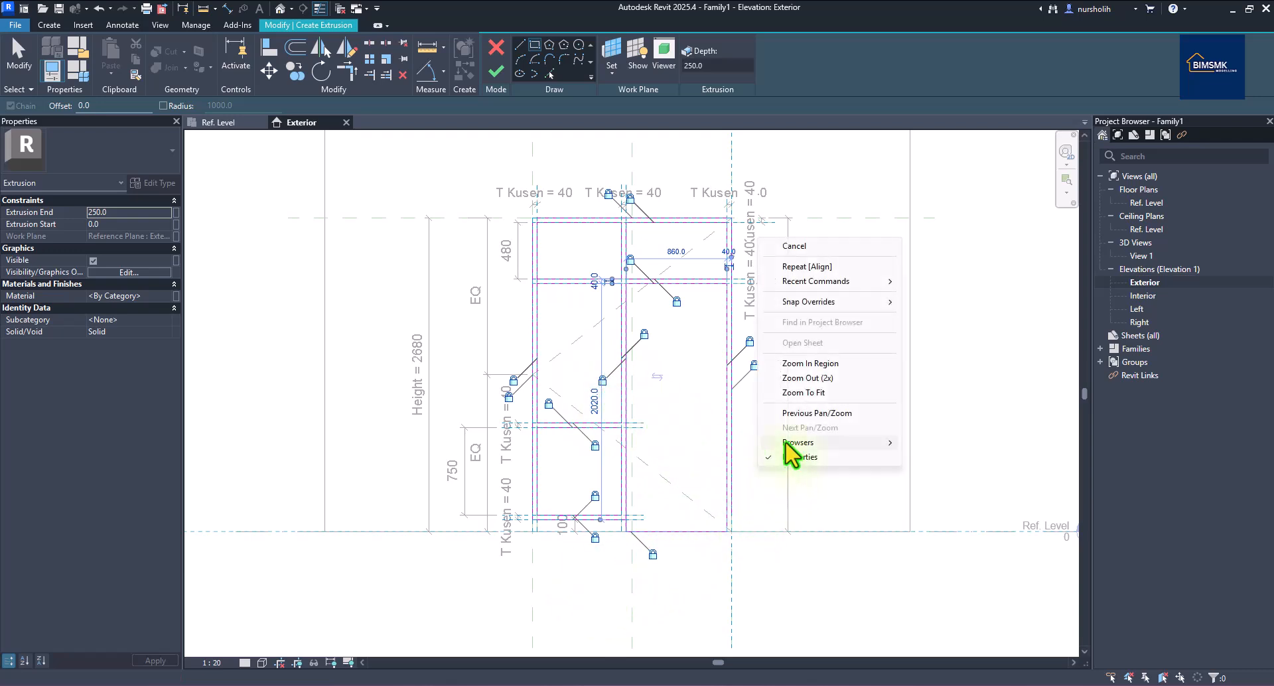
click(819, 251)
right_click(844, 286)
click(853, 297)
right_click(848, 292)
click(858, 297)
click(683, 531)
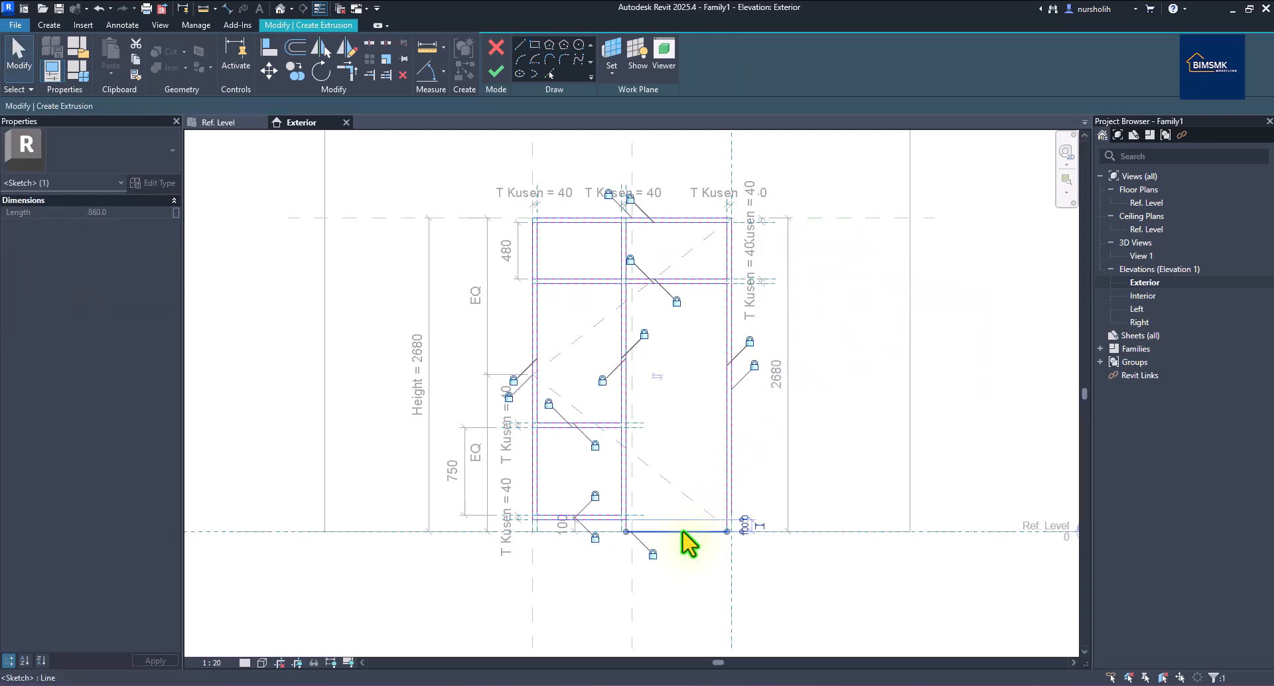
Delete the opening's bottom line and draw the notch line with a 40 horizontal segment along the bottom rail.
key(Delete)
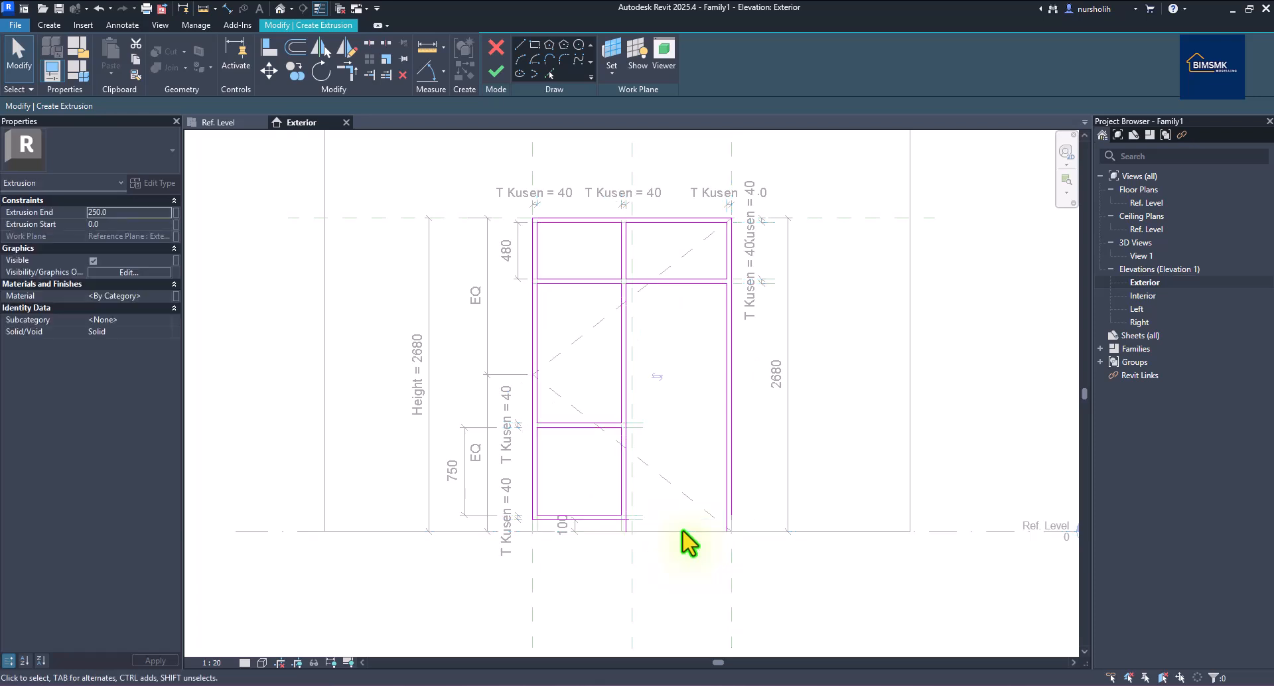
scroll(608, 543, up, 2)
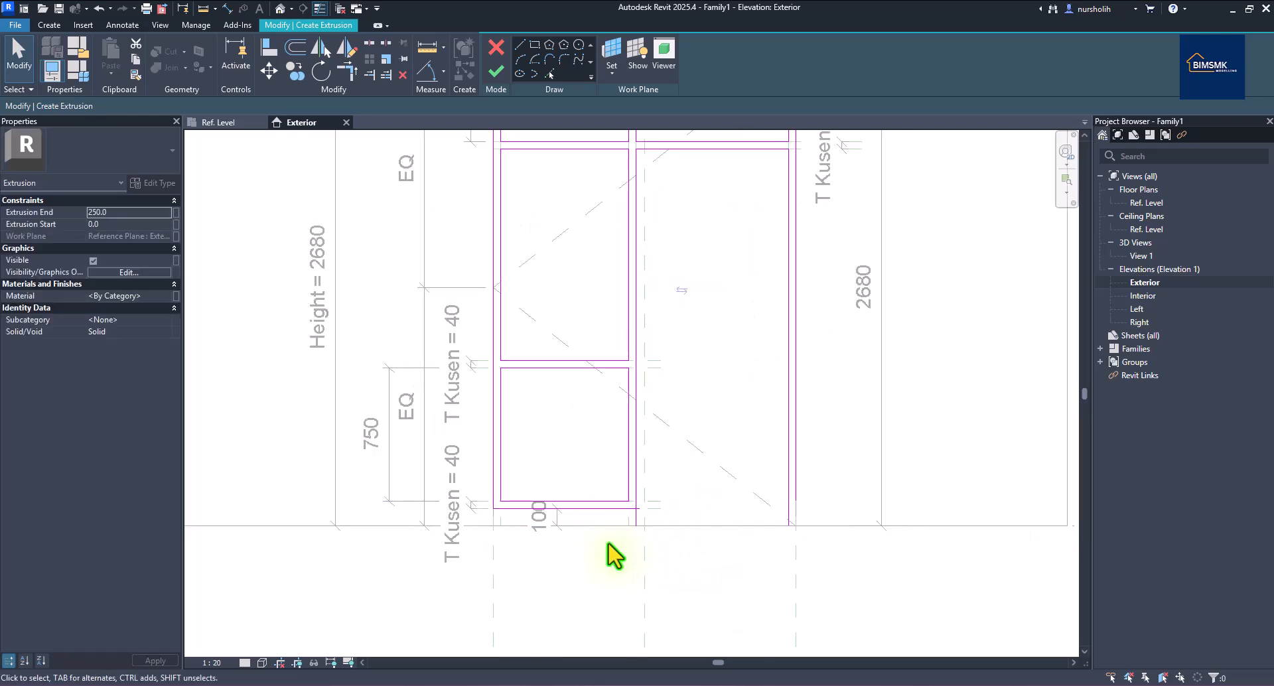
scroll(633, 537, up, 1)
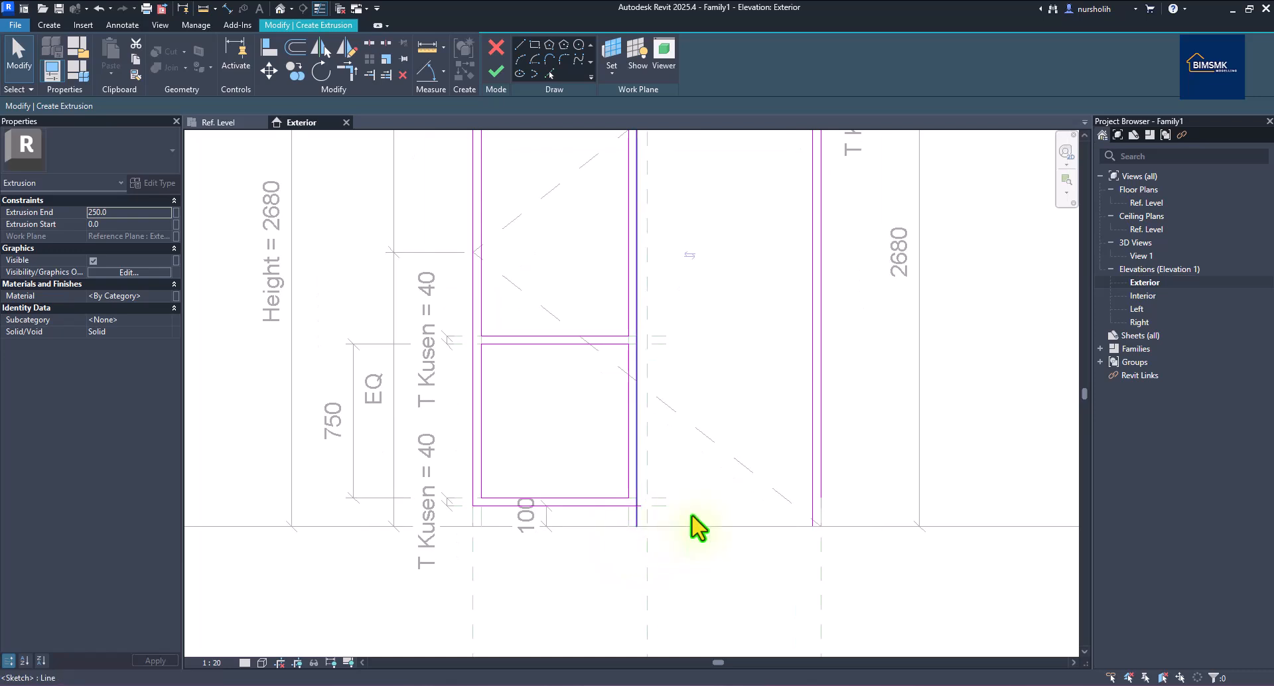
click(522, 45)
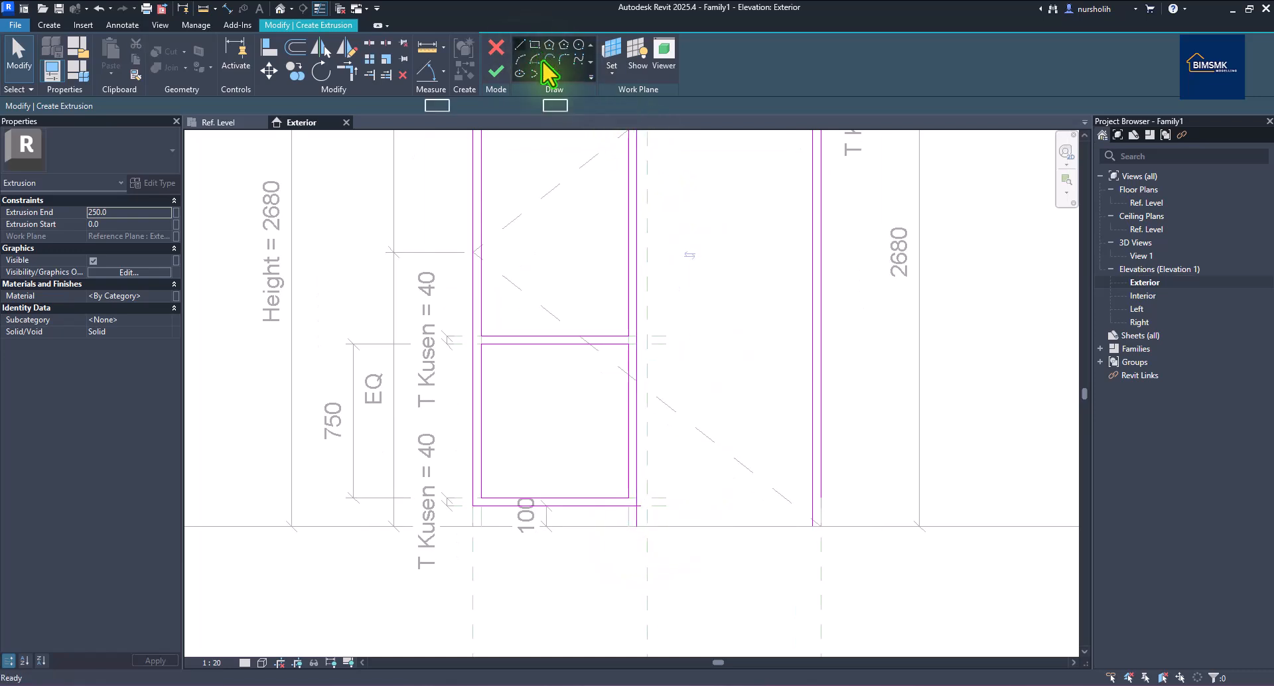
click(630, 526)
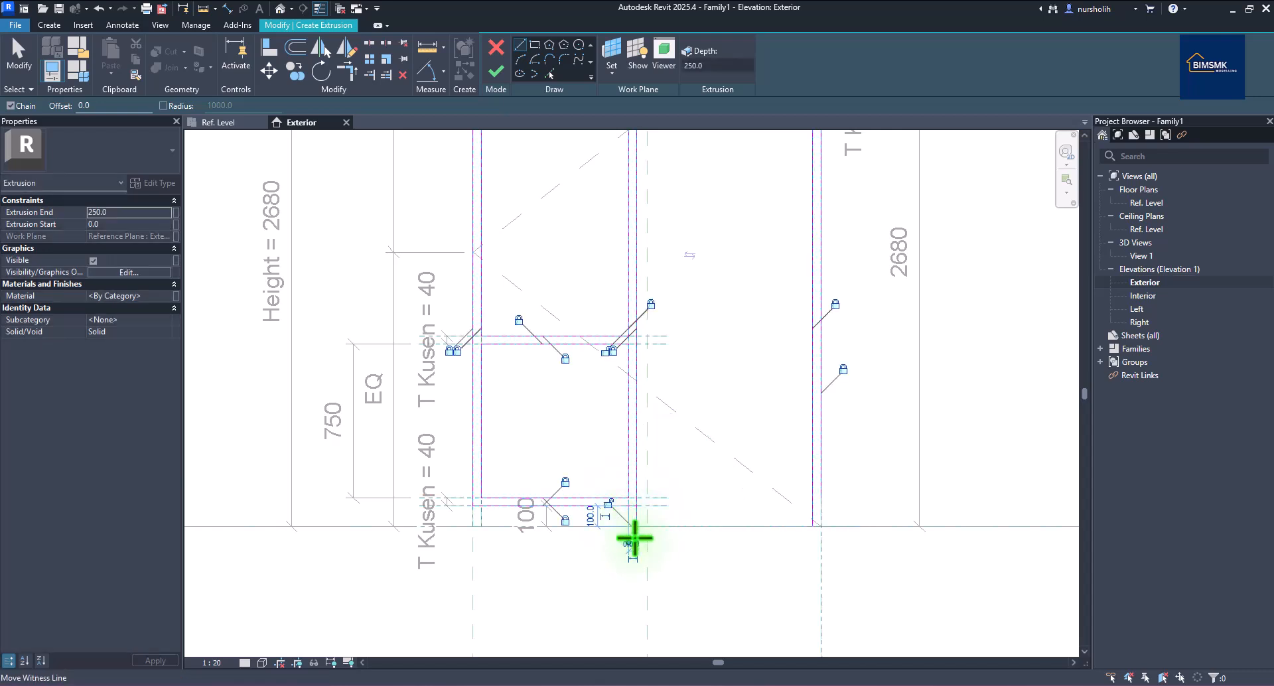
scroll(634, 537, up, 2)
click(624, 520)
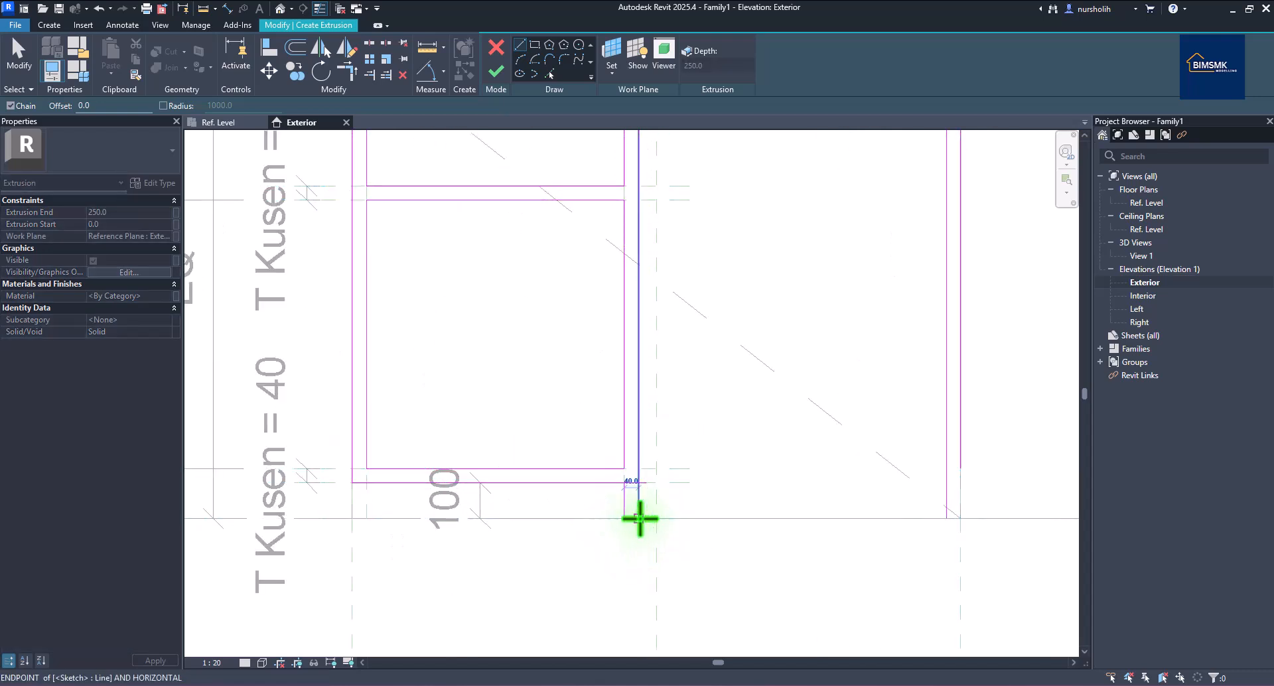
click(640, 518)
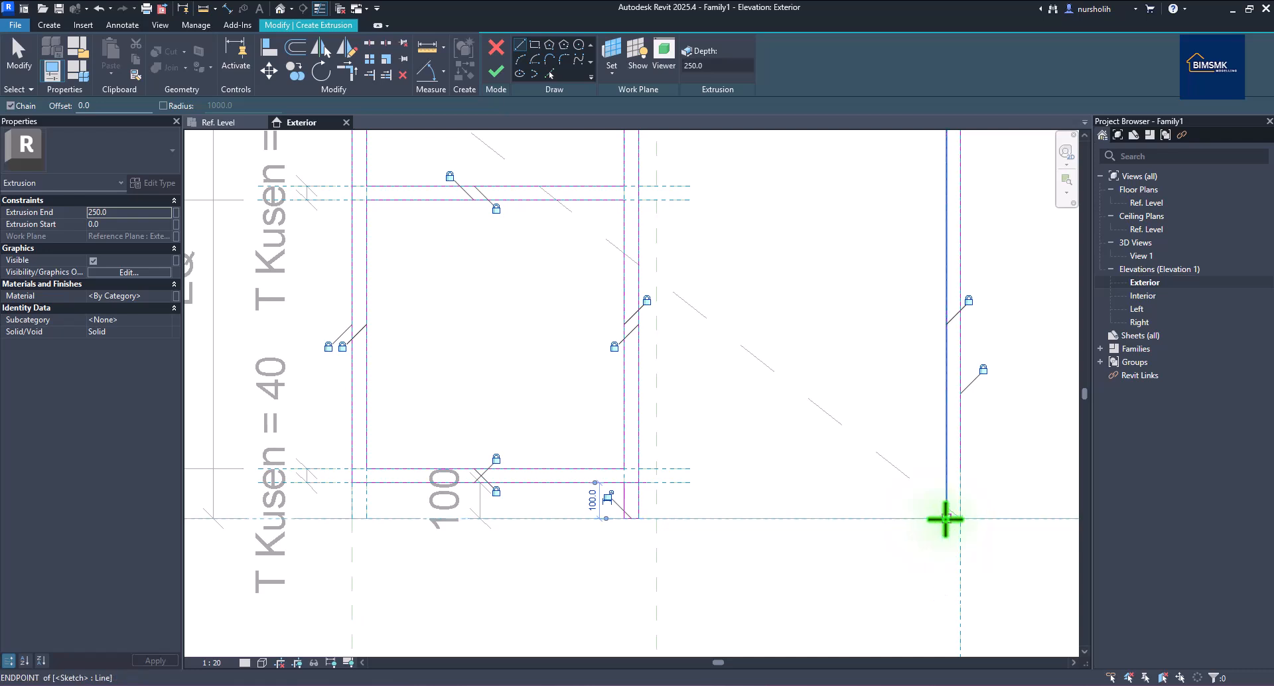
click(947, 518)
right_click(853, 449)
click(883, 472)
scroll(691, 495, down, 3)
scroll(691, 496, down, 1)
right_click(718, 459)
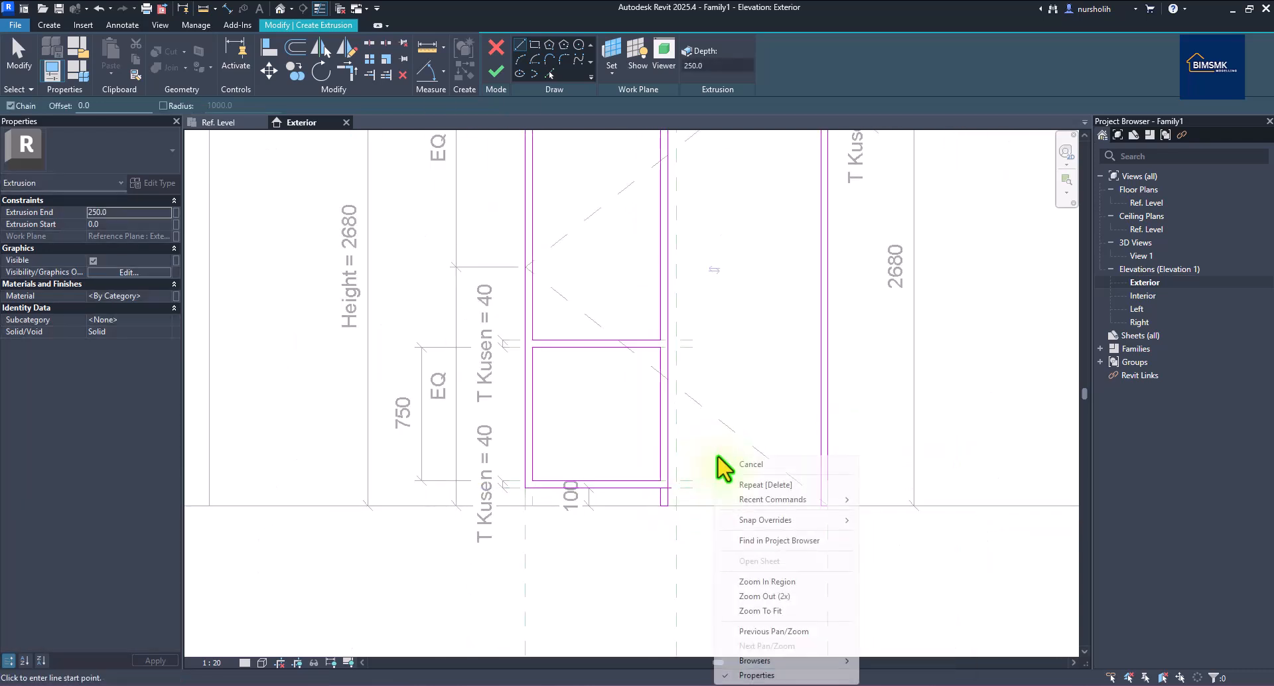
click(745, 484)
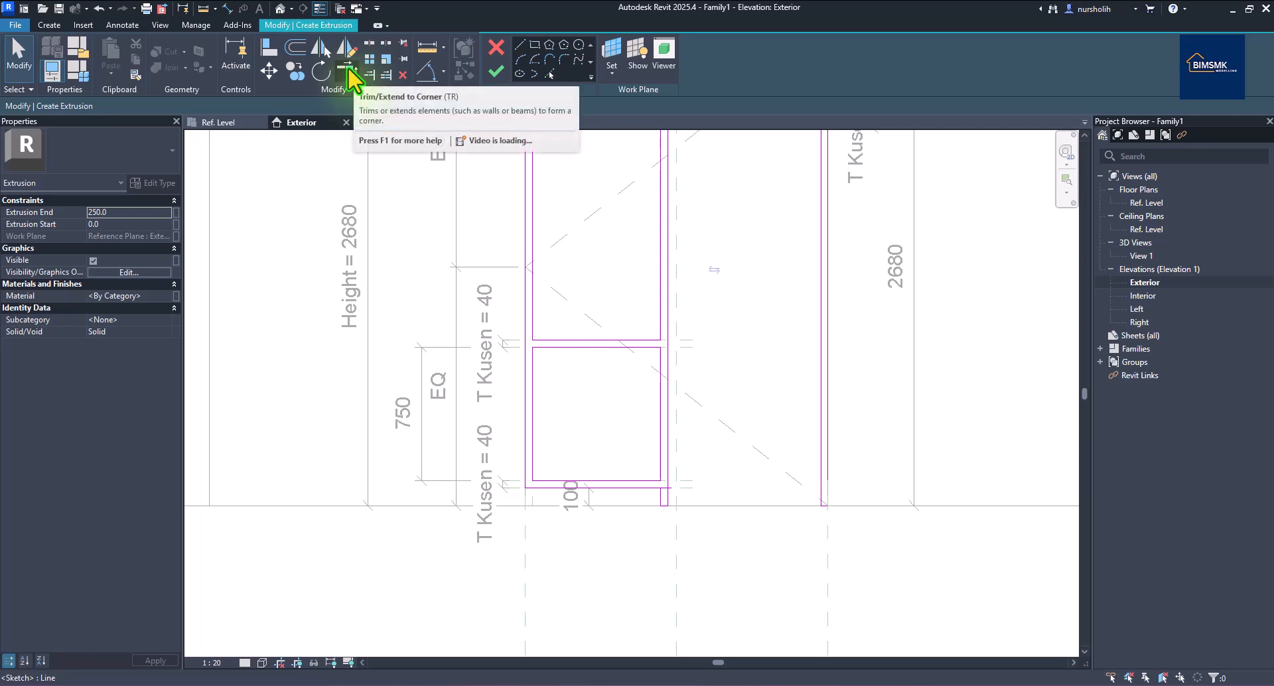
Trim/extend the mullion and right jamb lines down to meet the bottom line.
click(347, 66)
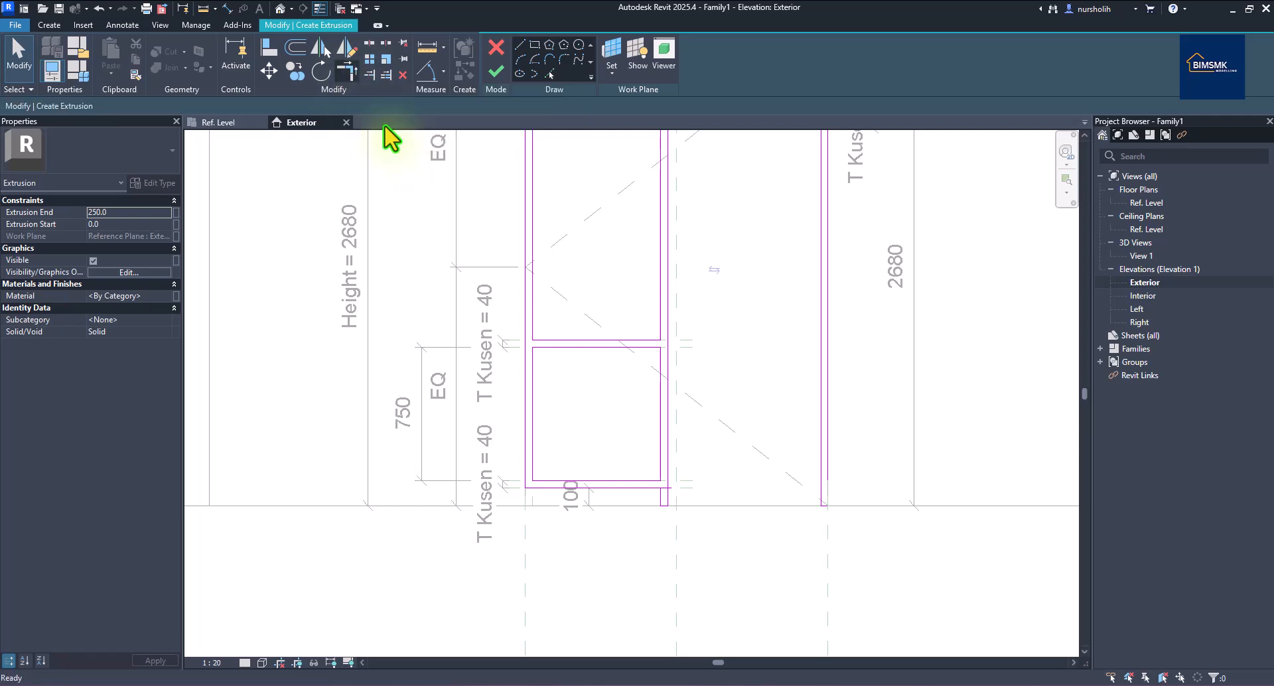
click(652, 489)
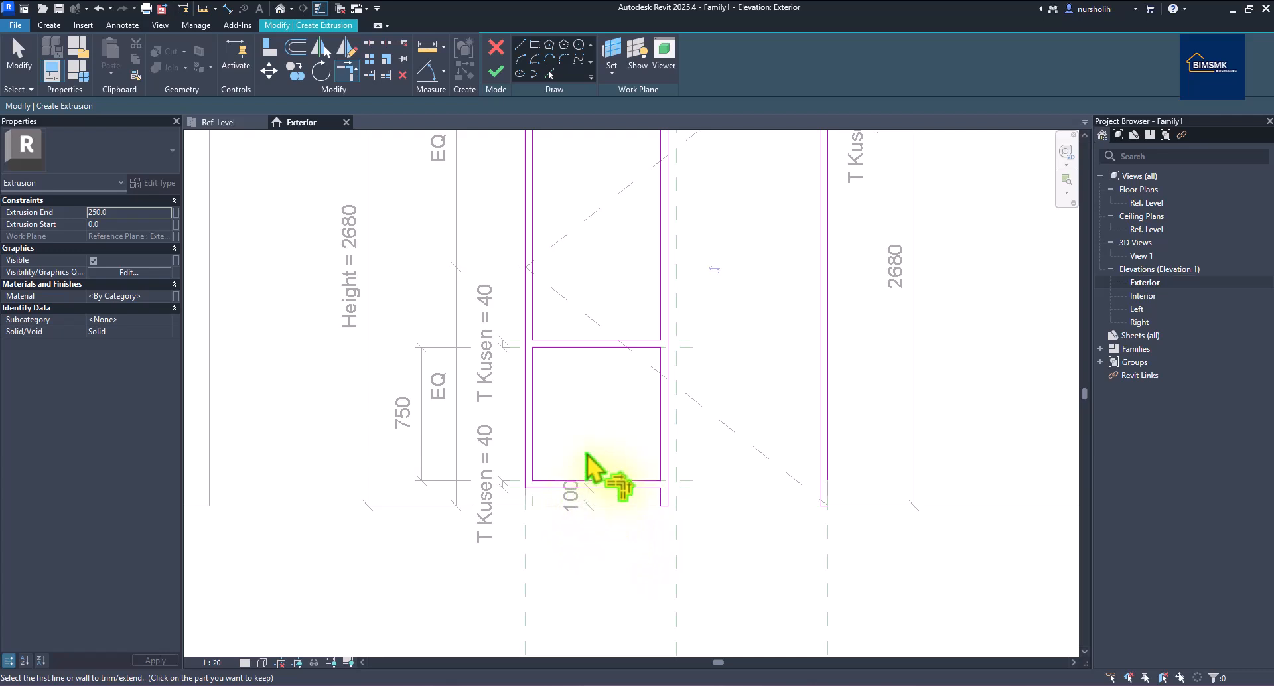
scroll(647, 435, down, 3)
scroll(627, 489, up, 1)
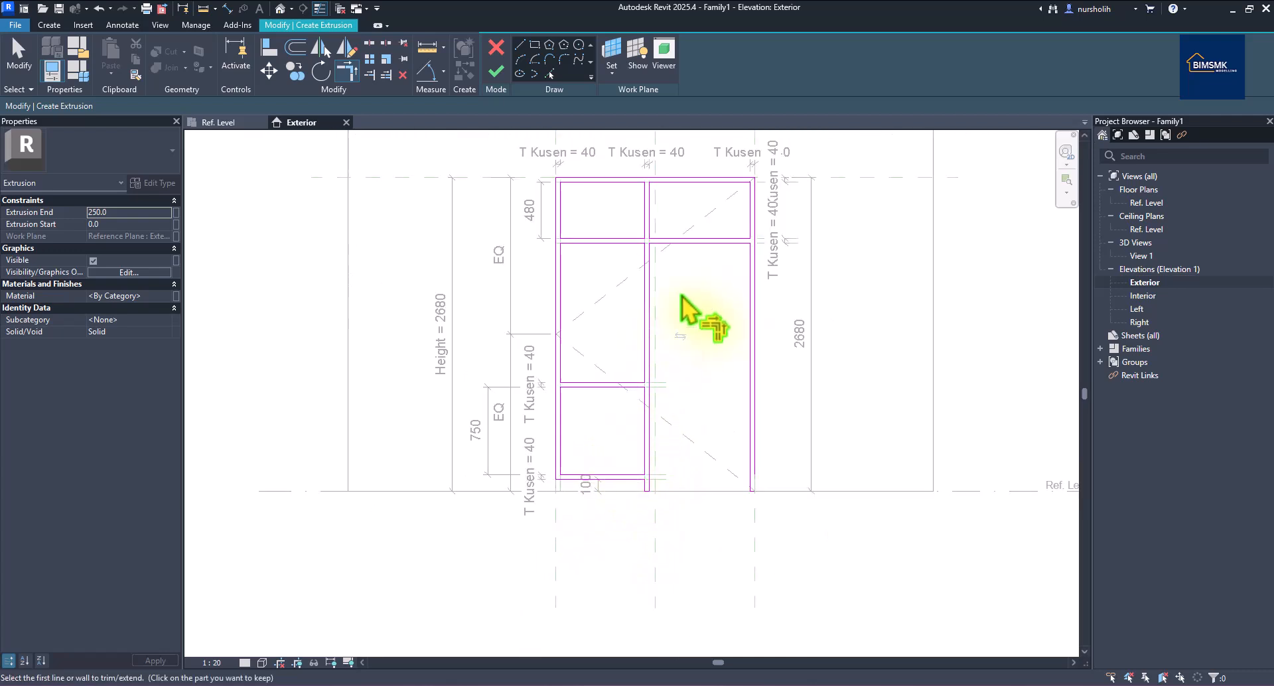
click(756, 470)
click(771, 491)
scroll(774, 446, up, 1)
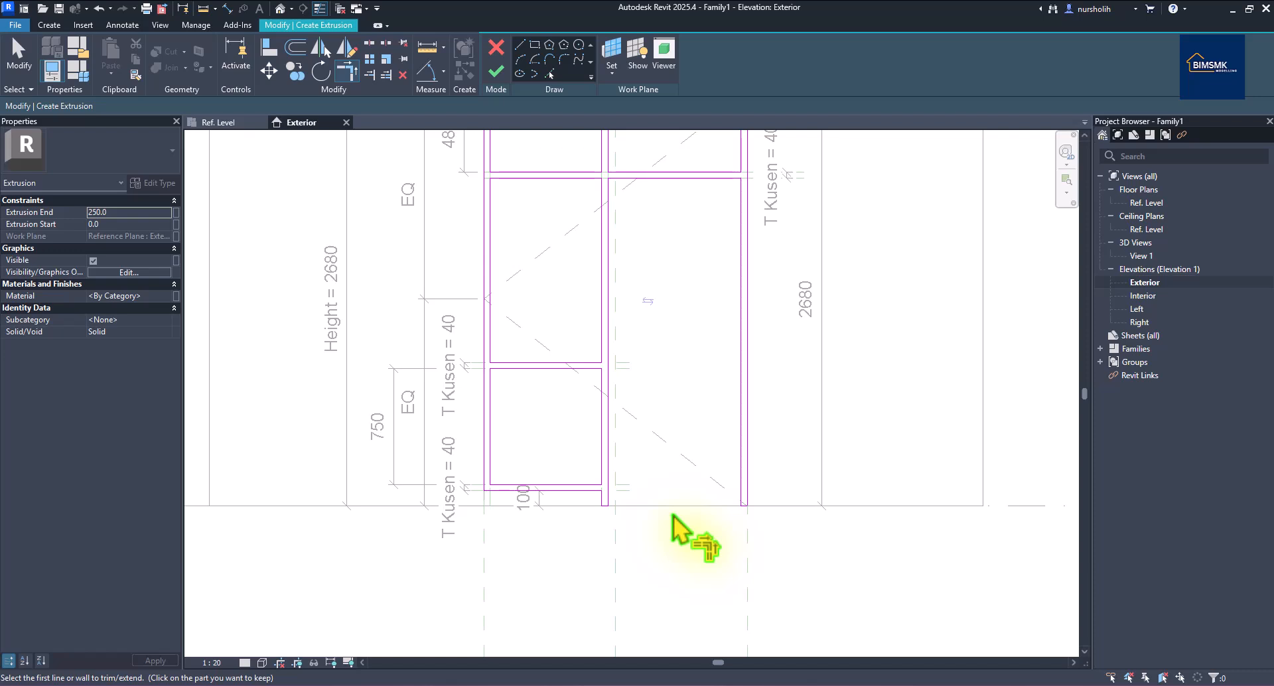
scroll(672, 514, down, 1)
scroll(669, 521, down, 1)
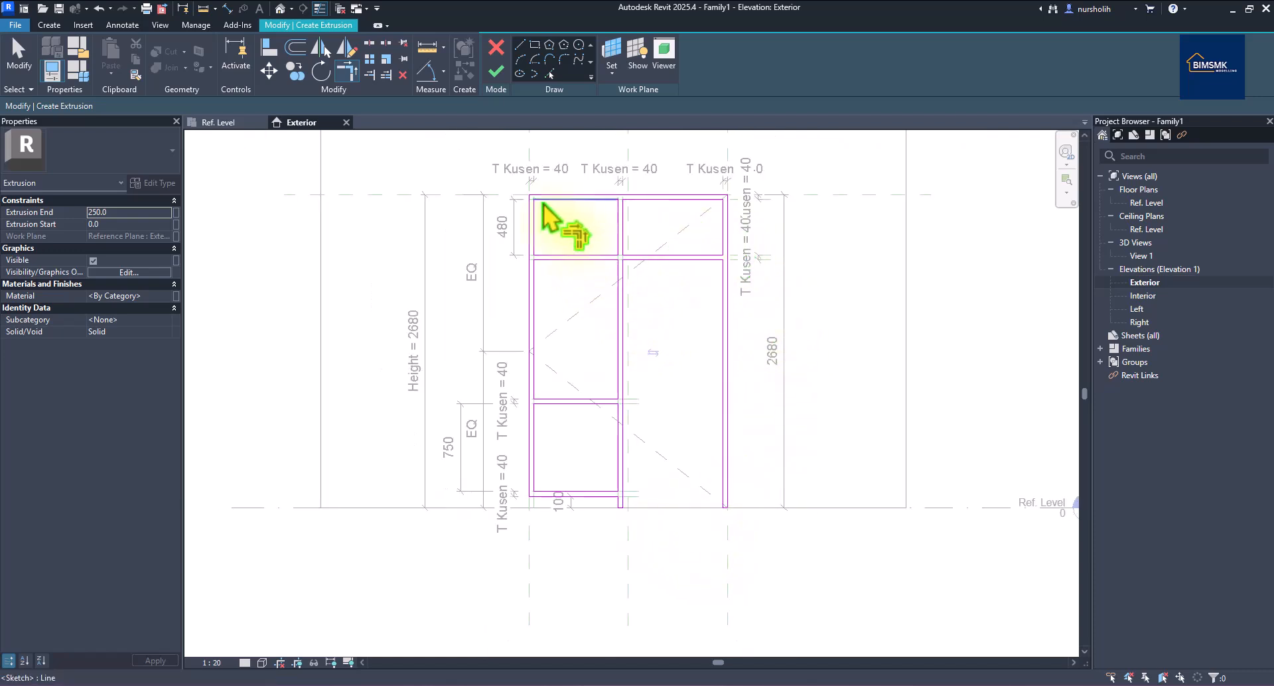
Finish the extrusion sketch and switch to the Ref. Level floor plan.
click(497, 73)
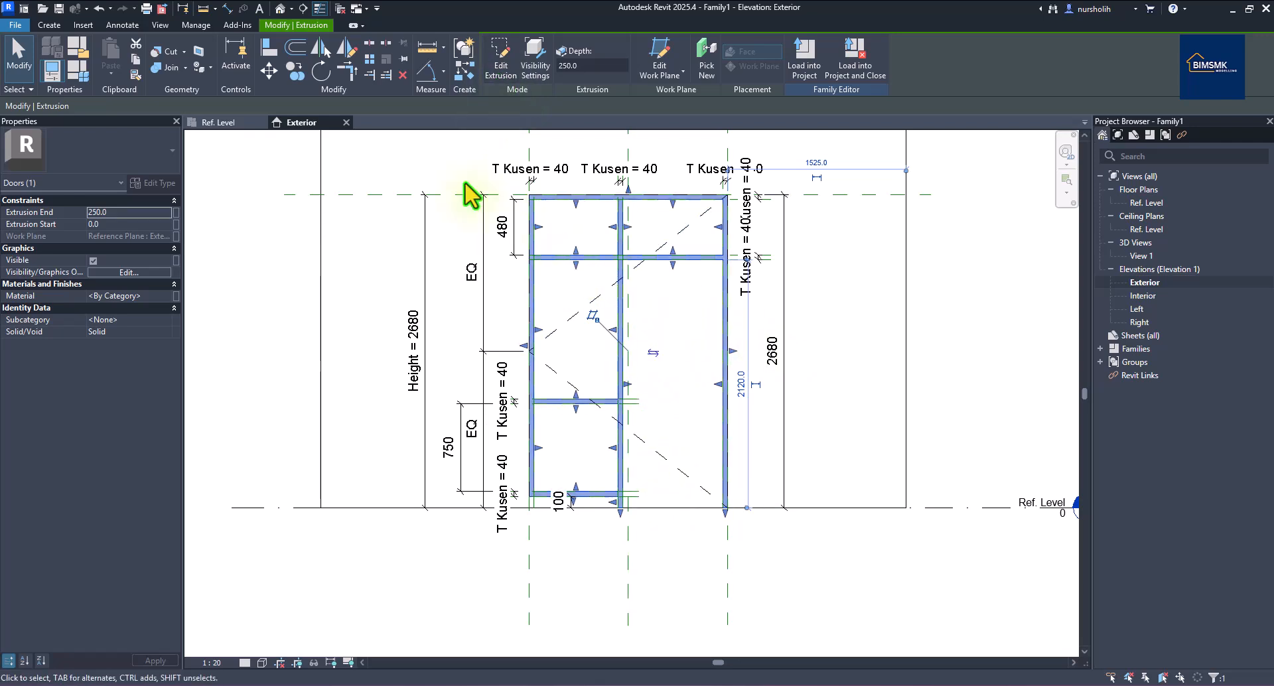
key(z)
key(f)
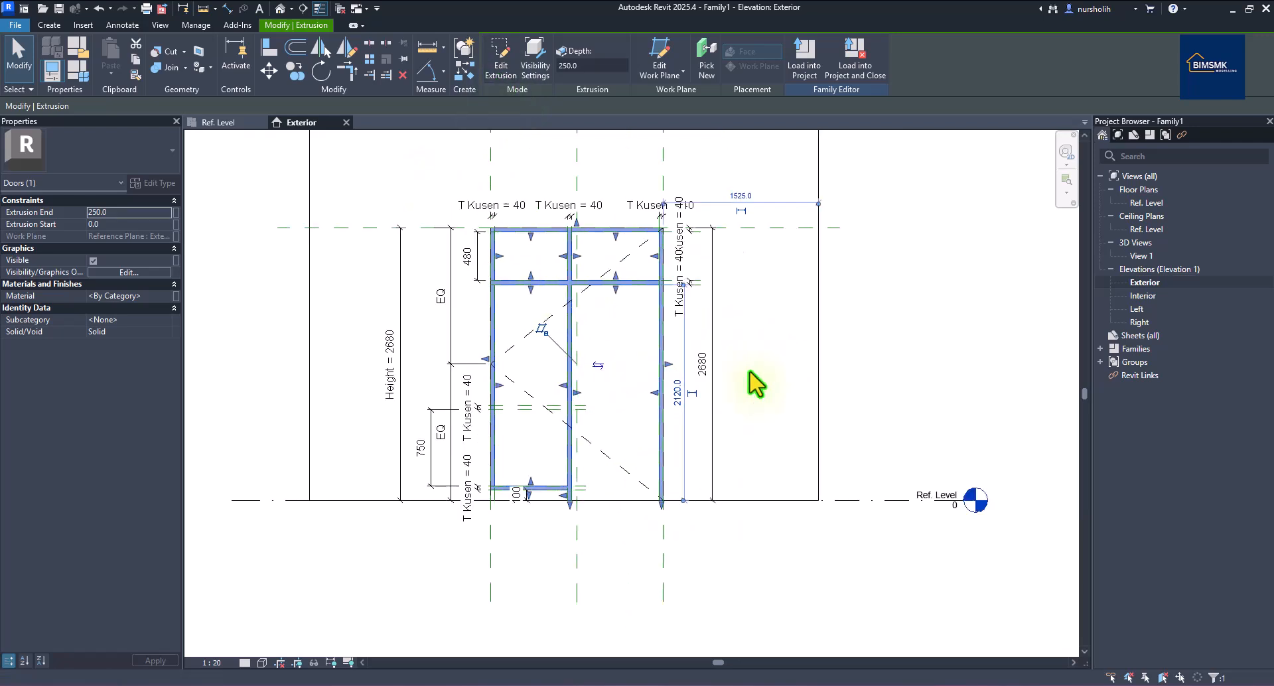
click(223, 124)
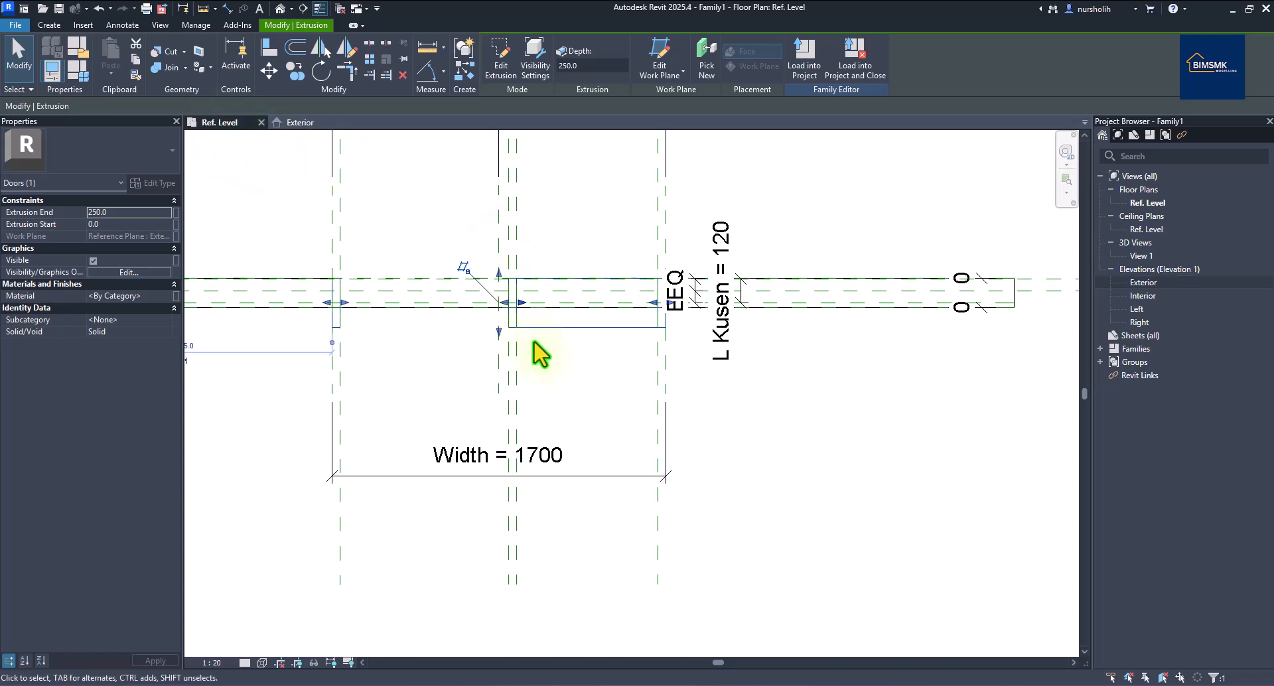
scroll(541, 355, up, 6)
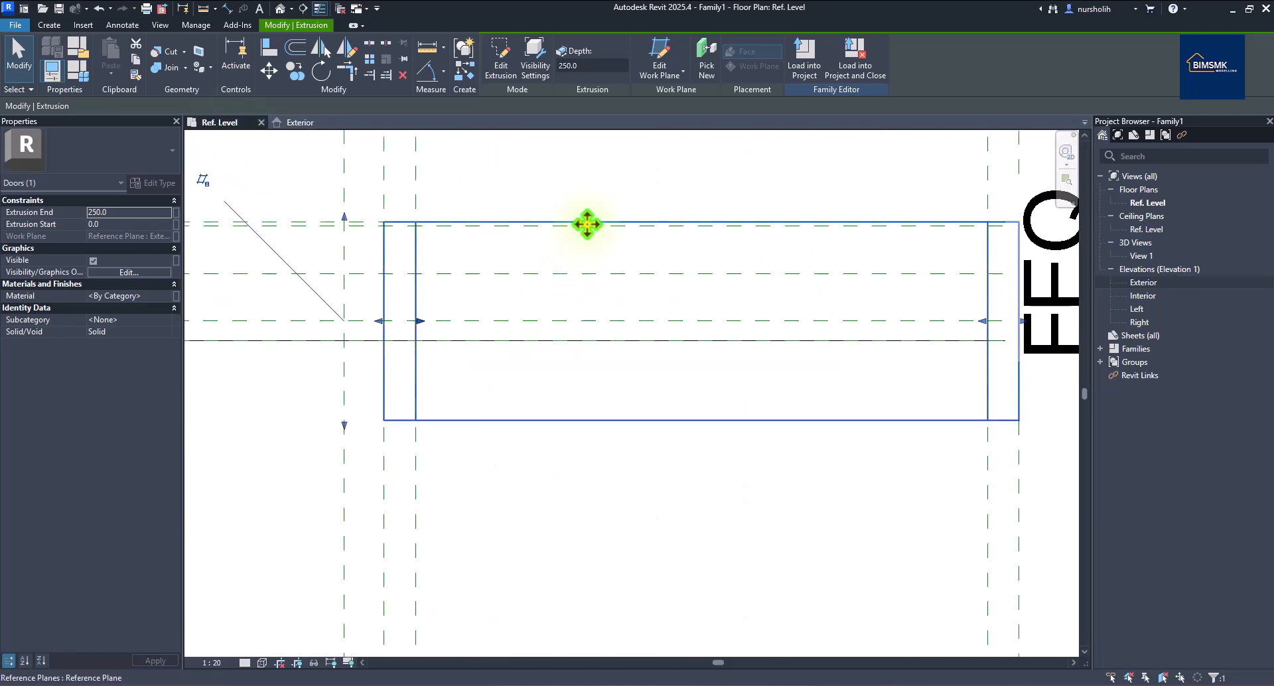
Drag the extrusion's shape handles so its depth runs from 5 to 125.
click(590, 197)
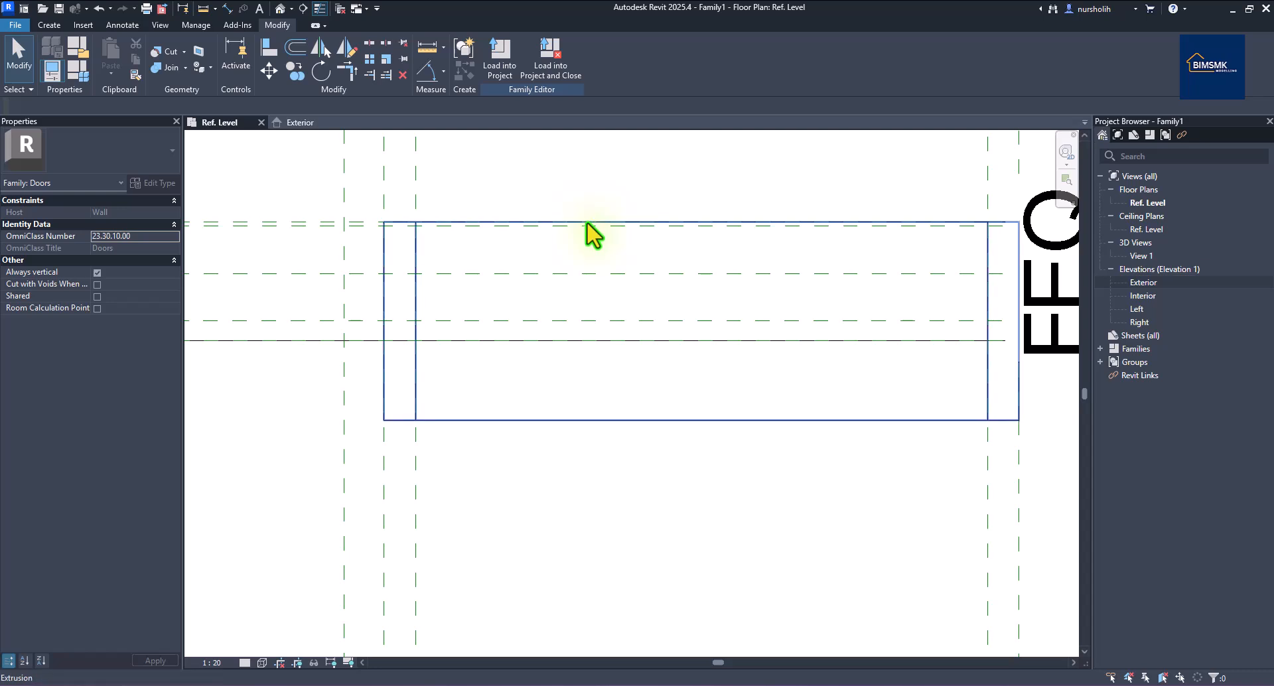
click(585, 222)
drag(344, 217, 344, 232)
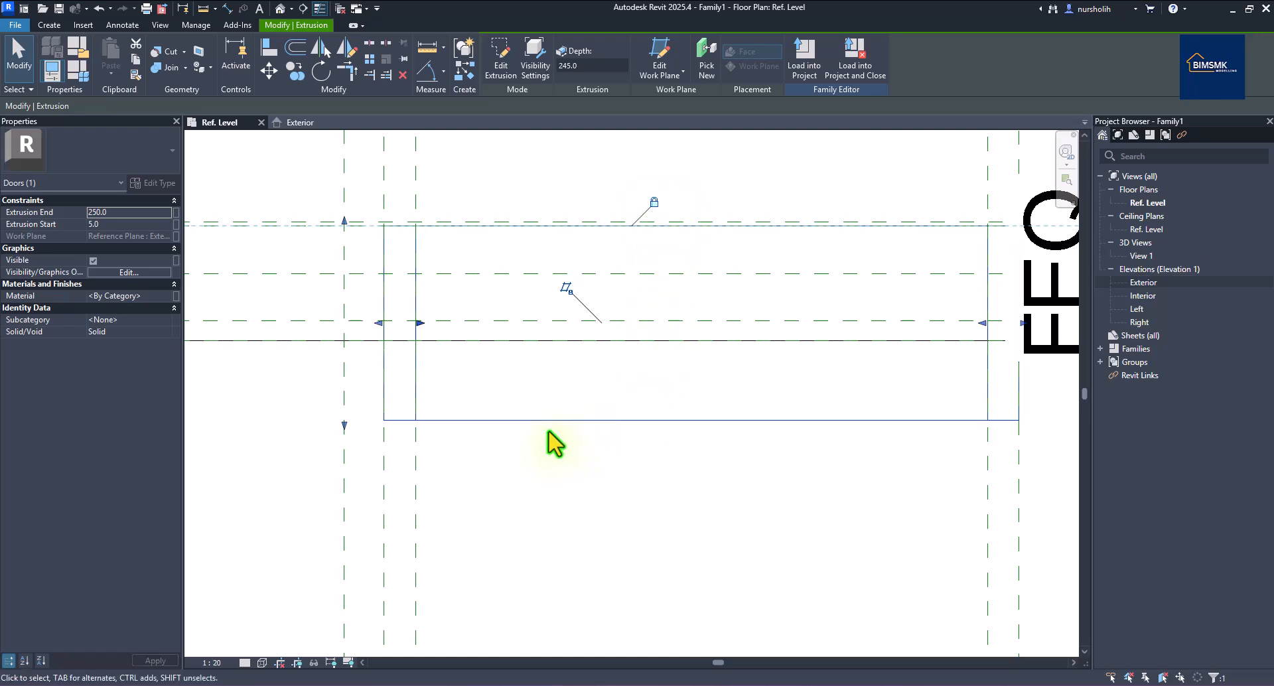
scroll(548, 432, down, 3)
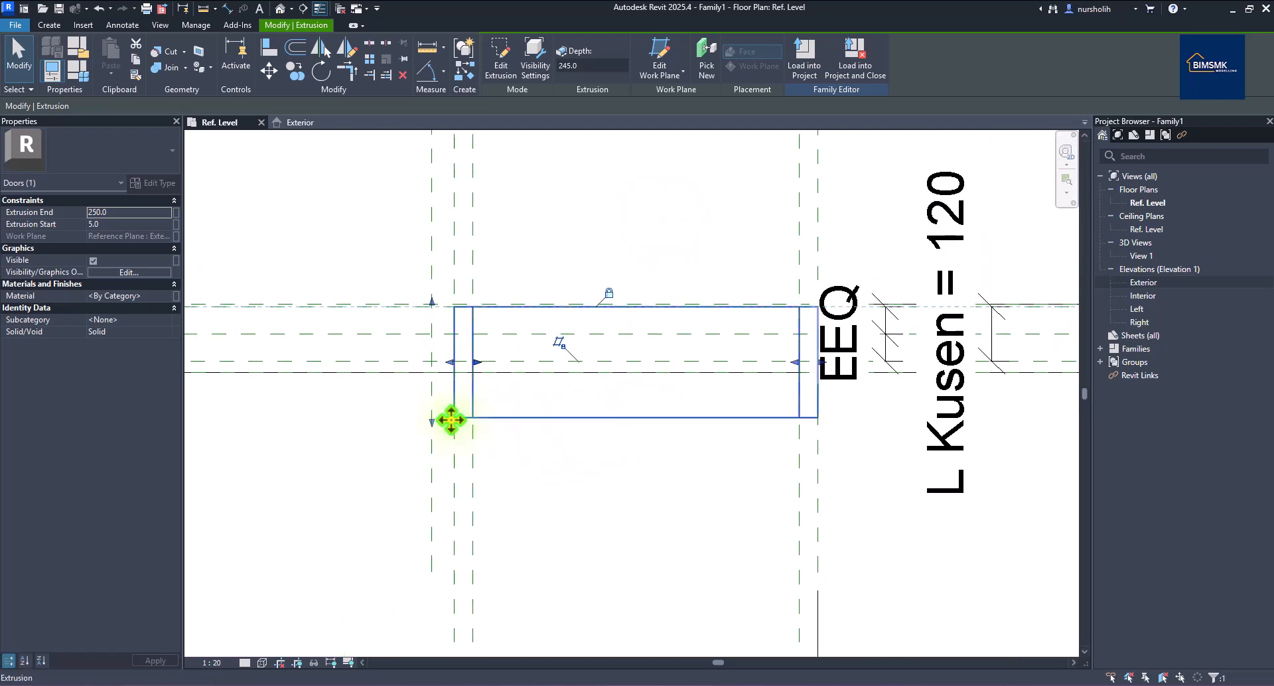
drag(432, 425, 432, 362)
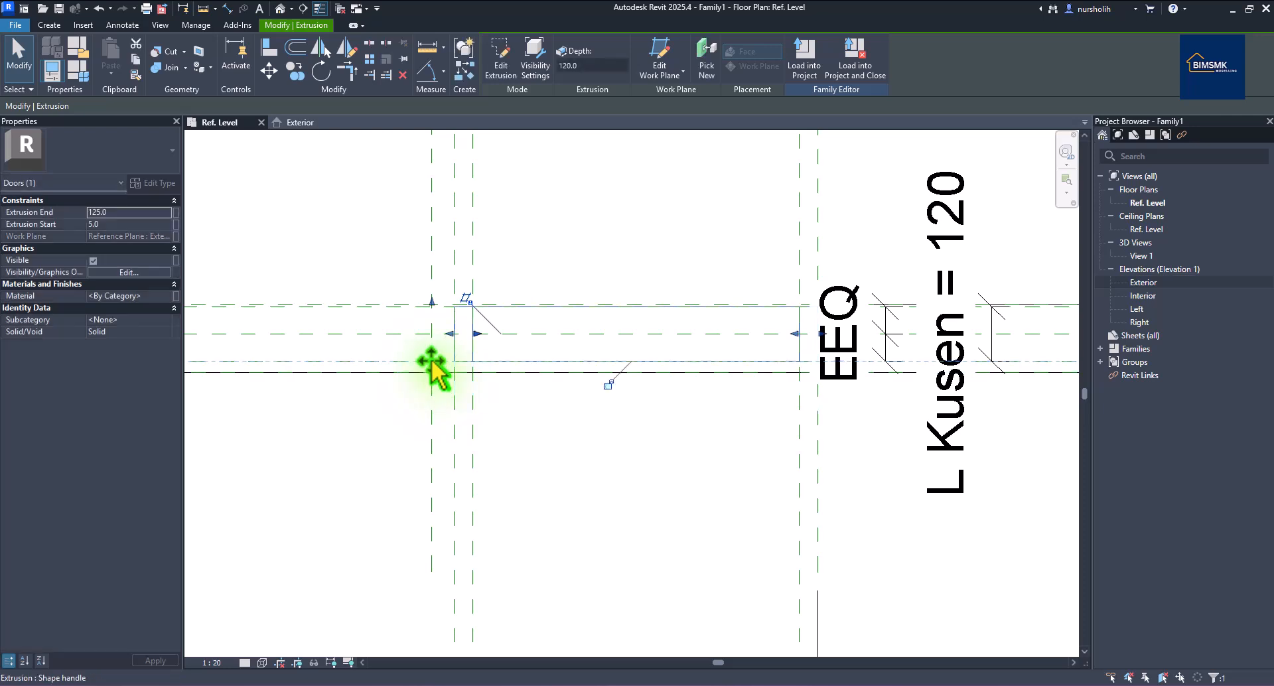
scroll(649, 253, down, 2)
click(636, 226)
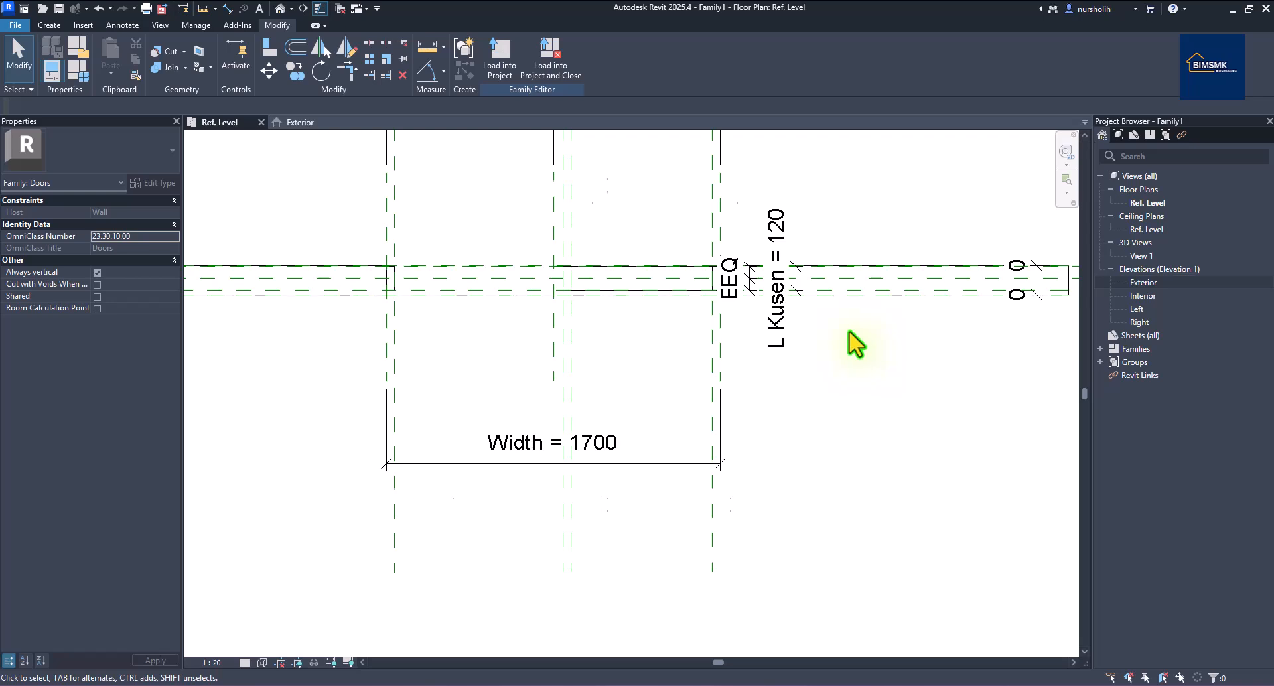
scroll(856, 345, down, 1)
scroll(286, 321, up, 2)
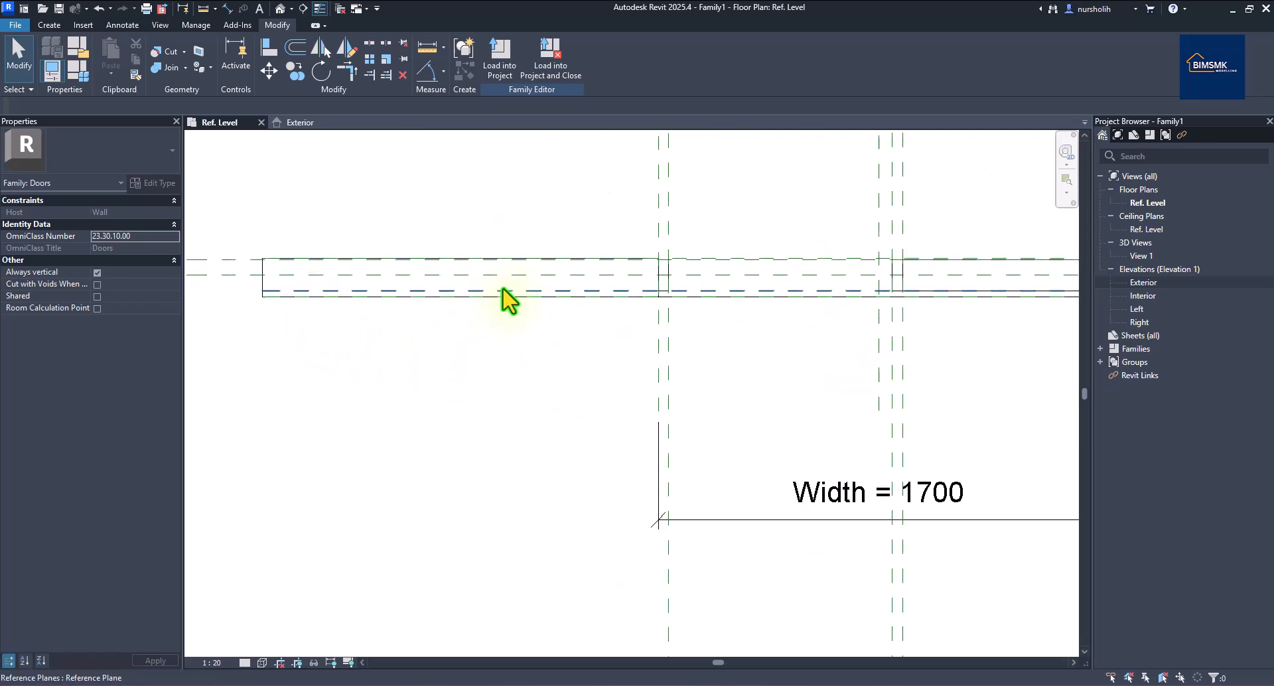
scroll(511, 299, down, 1)
scroll(321, 307, up, 1)
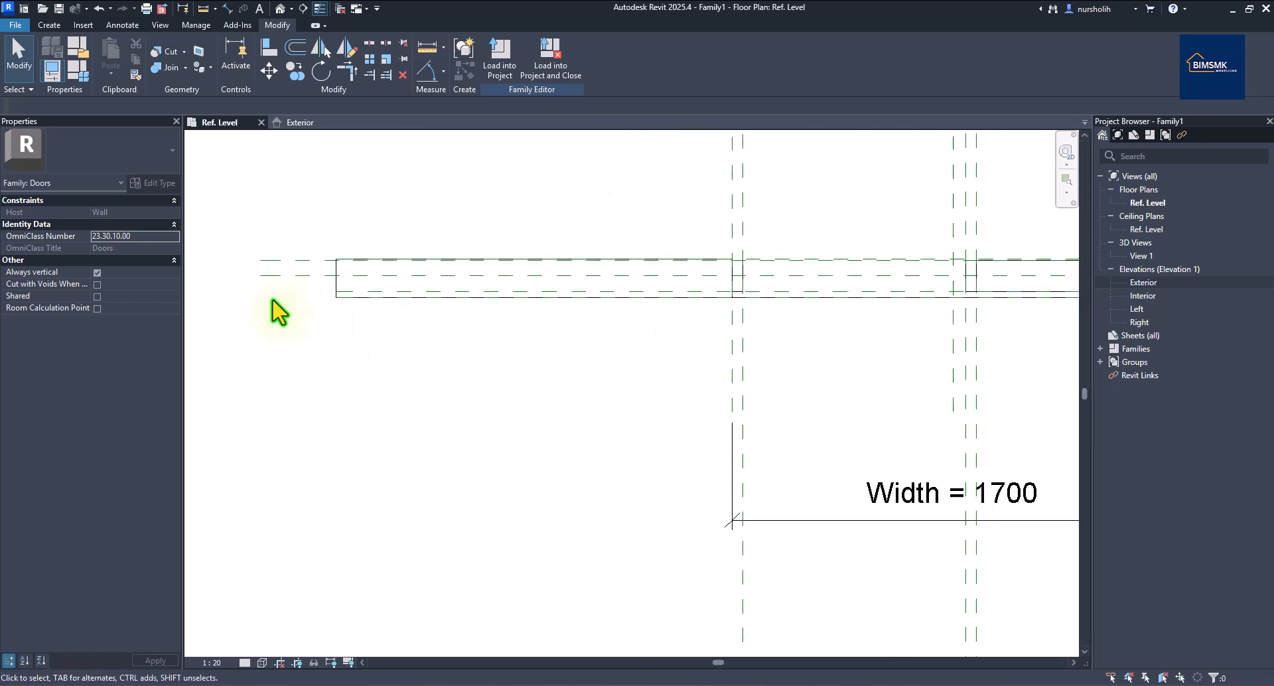
scroll(396, 291, up, 2)
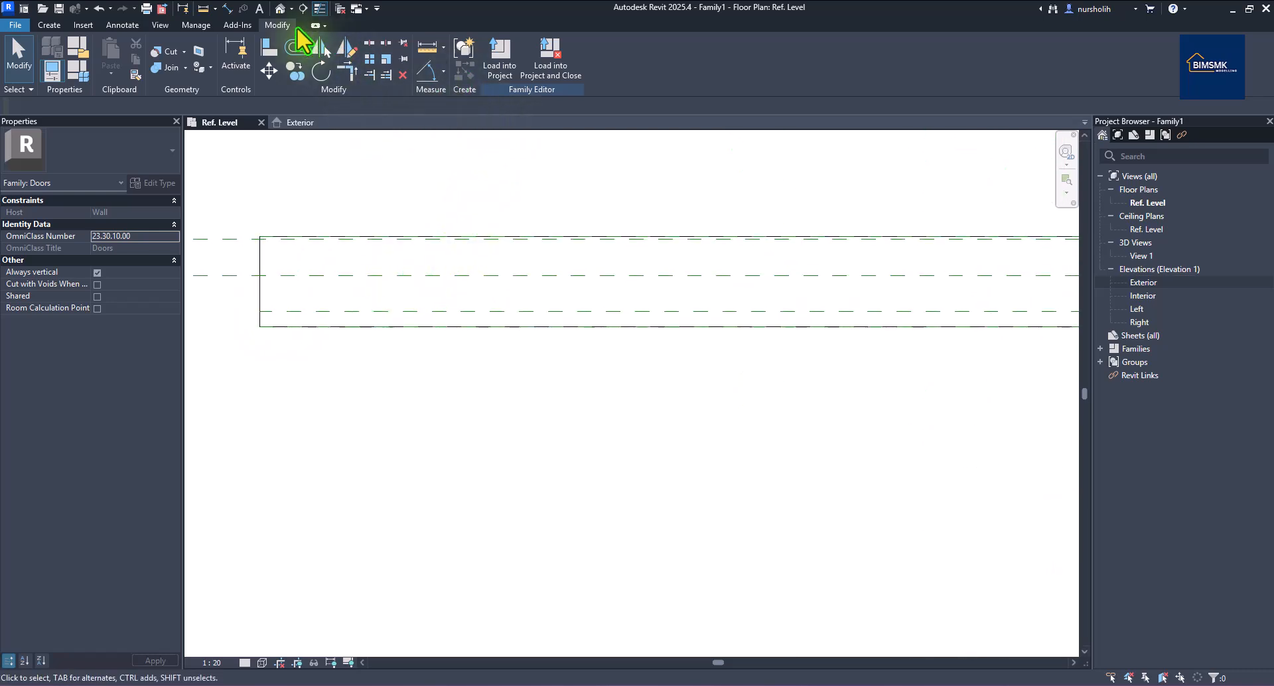
Place an aligned 65/85 dimension across the top, middle and bottom wall-thickness references.
click(227, 9)
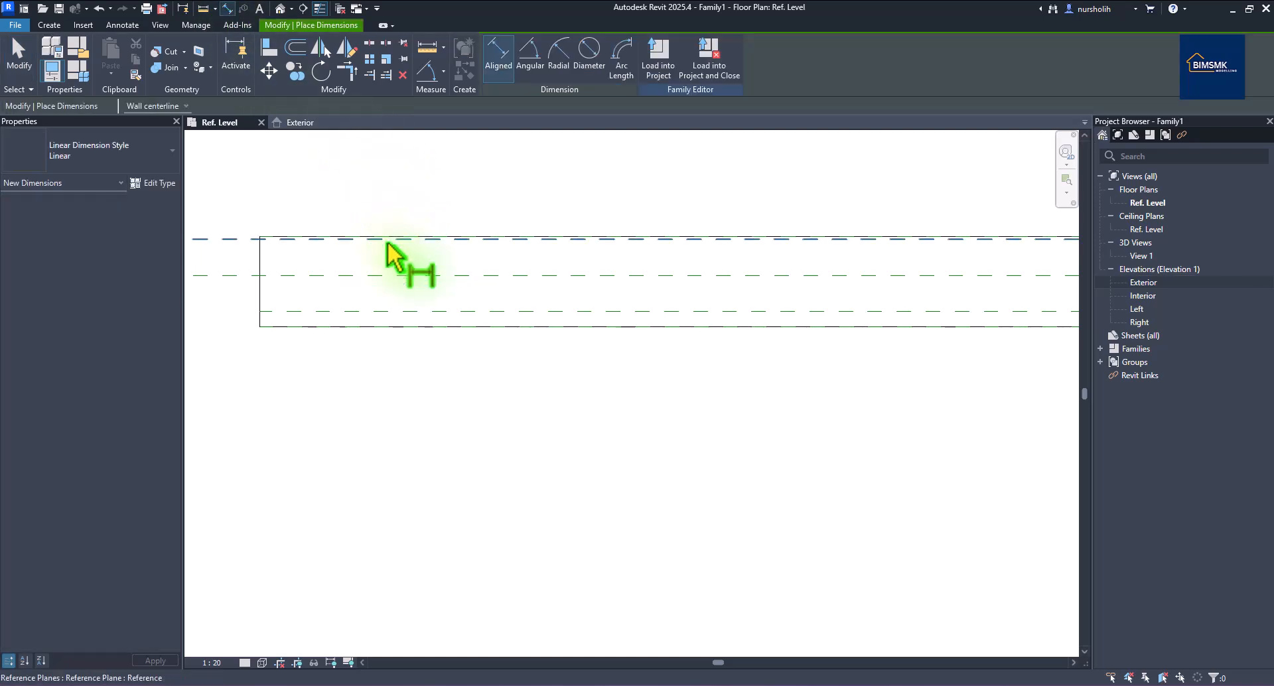
scroll(375, 285, down, 1)
scroll(822, 265, up, 4)
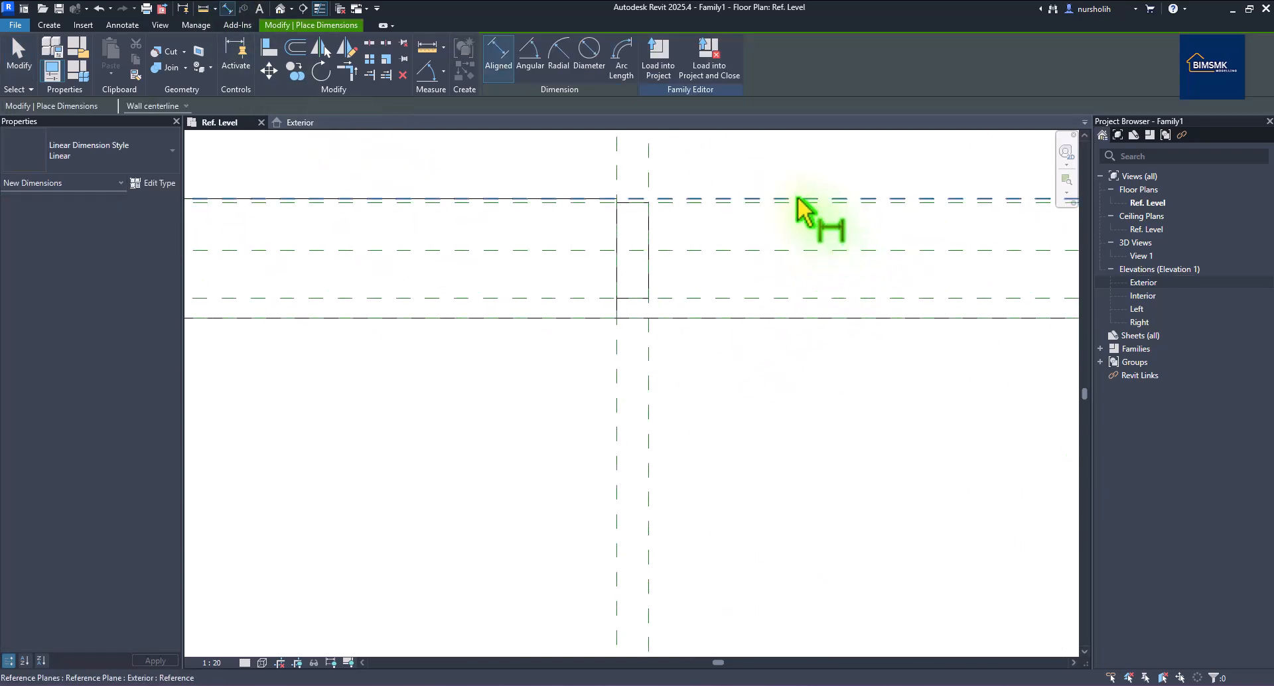
click(801, 200)
click(828, 251)
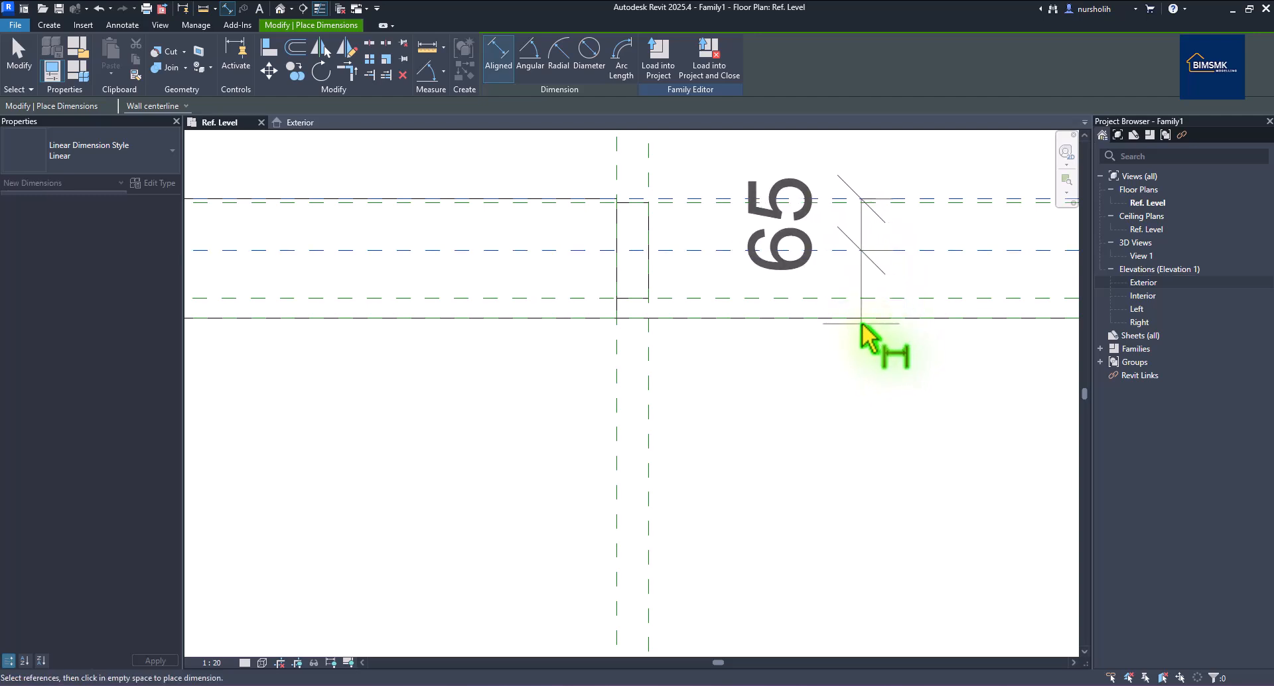
click(868, 320)
click(481, 416)
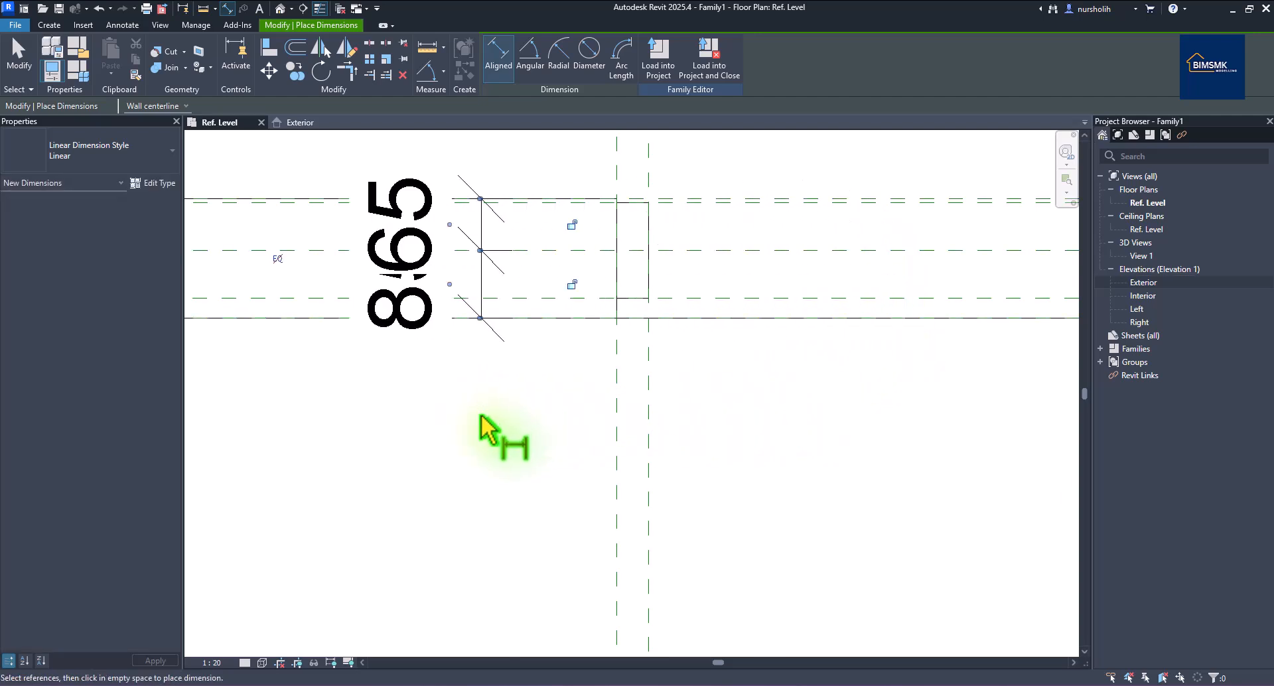
Toggle the dimension to EQ, removing conflicting constraints, and end the dimension tool.
scroll(471, 396, down, 1)
click(316, 286)
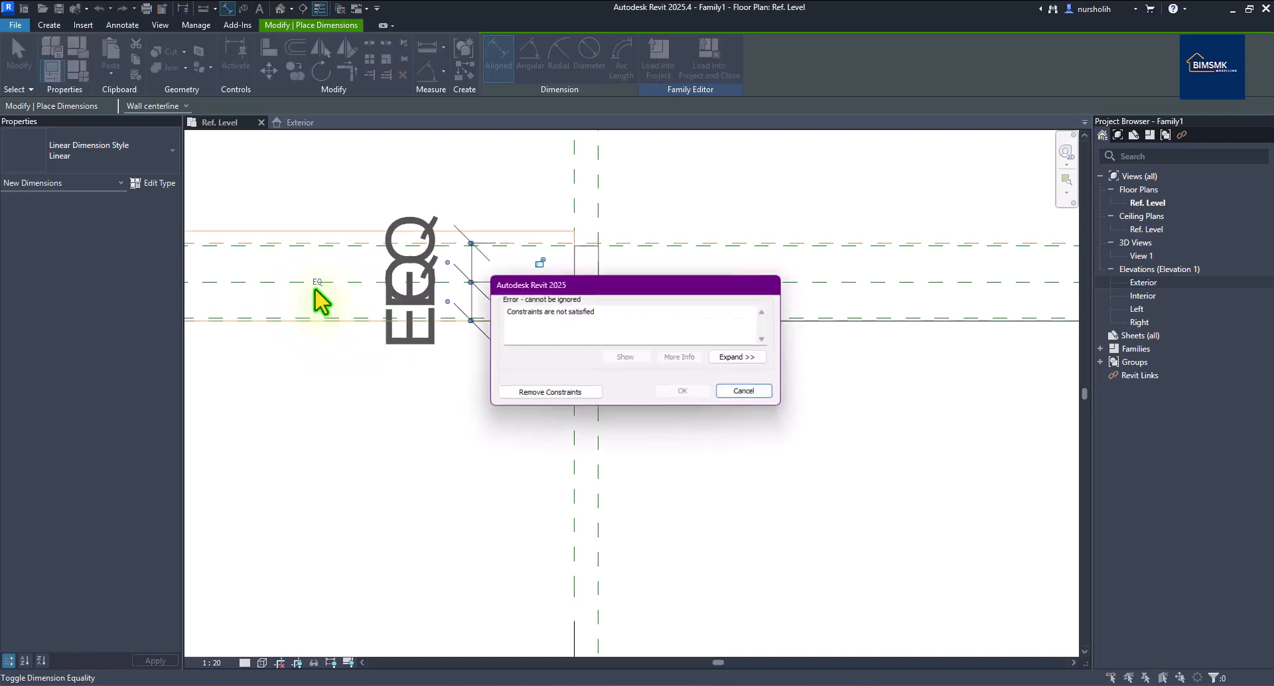
click(549, 396)
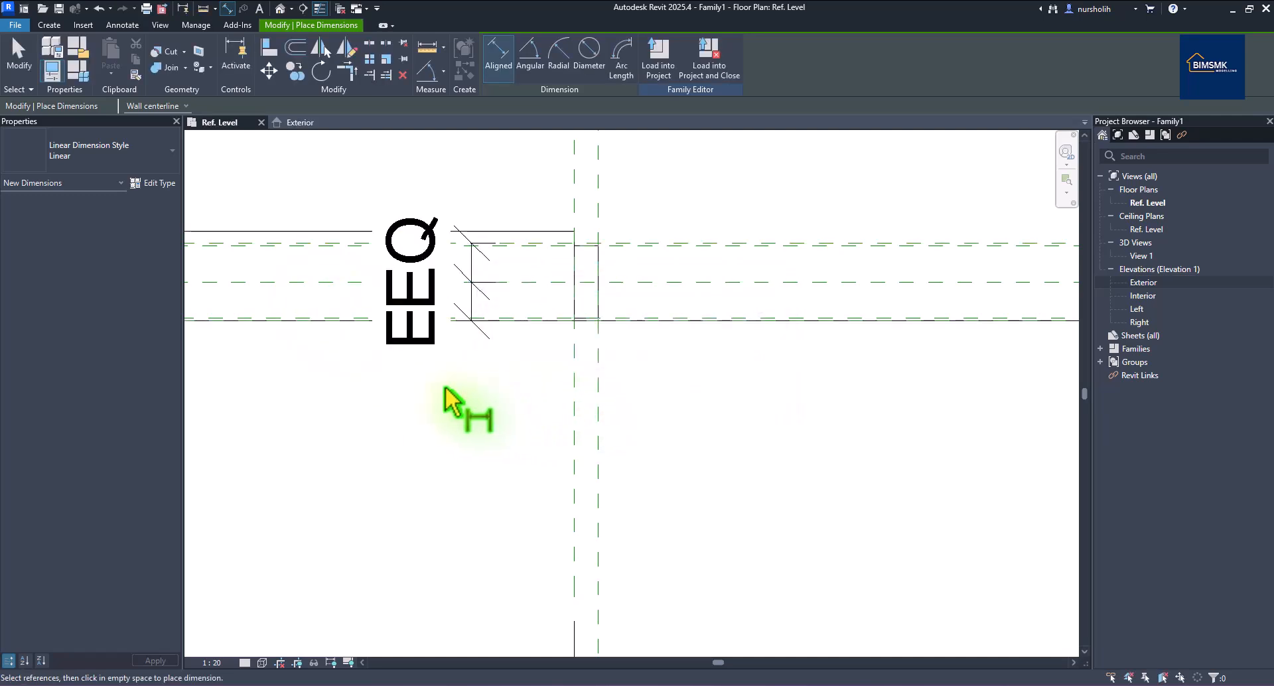
scroll(401, 406, down, 4)
scroll(1025, 440, up, 2)
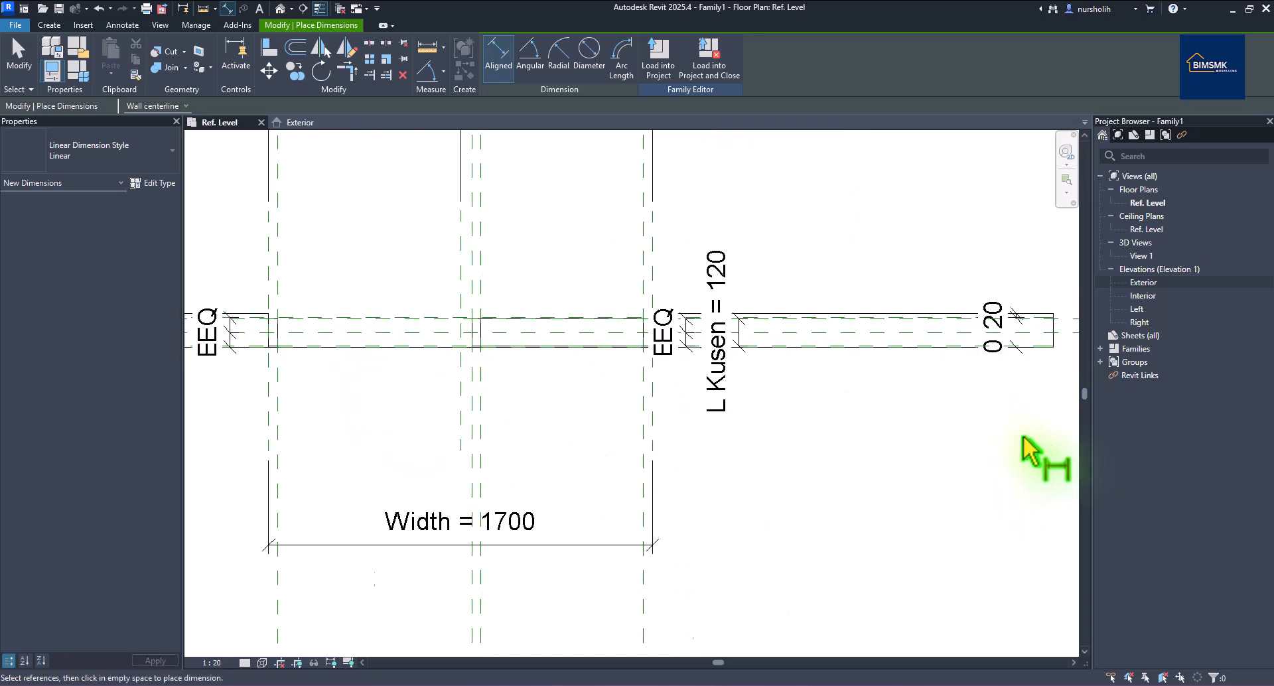
right_click(806, 404)
click(845, 417)
right_click(844, 420)
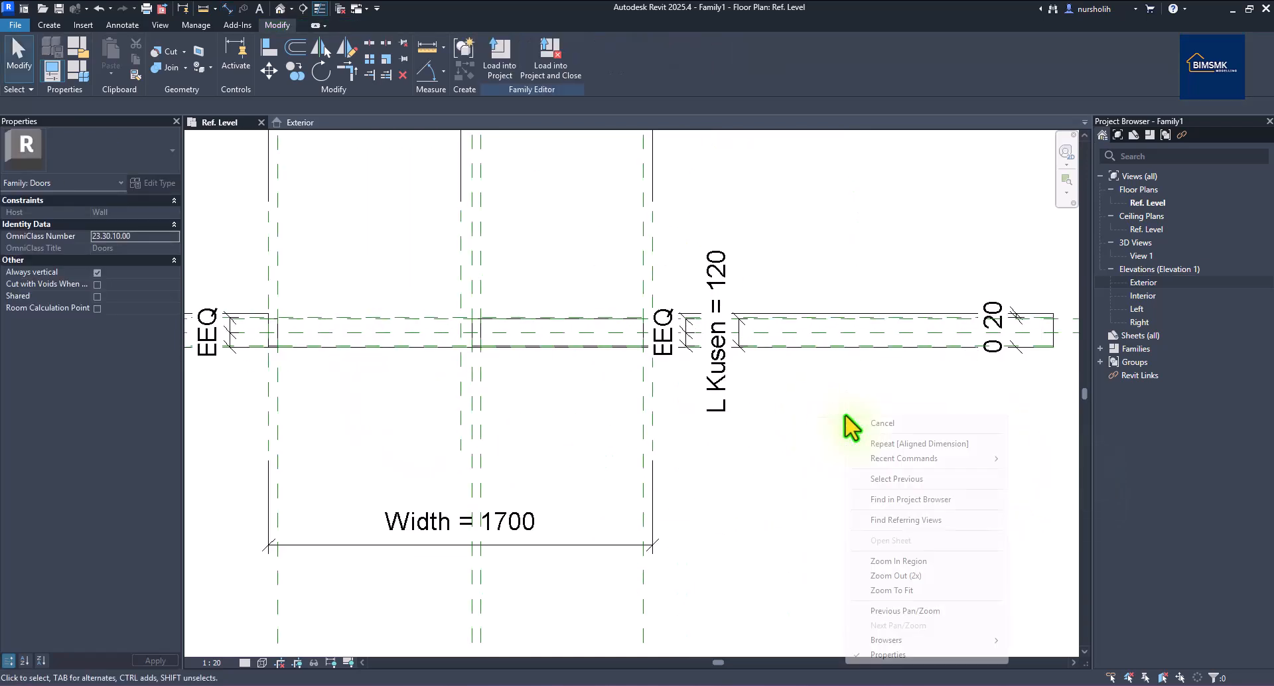
key(Escape)
scroll(873, 425, down, 1)
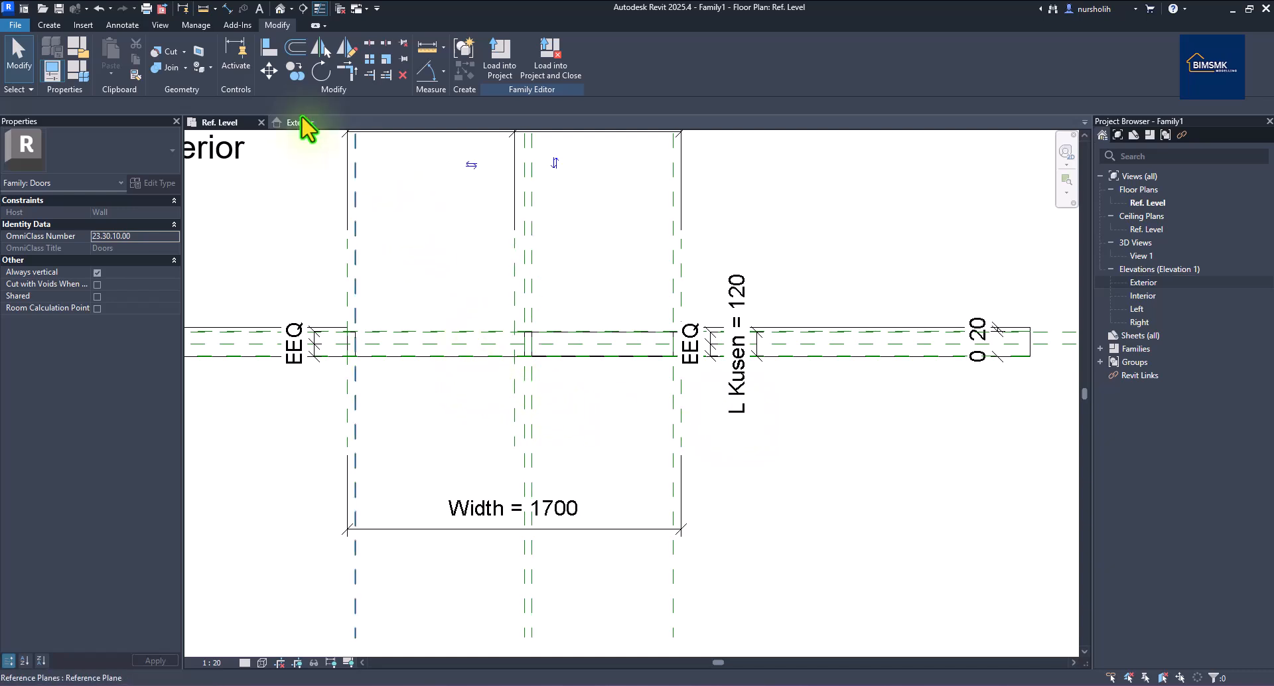
Set L Kusen to 100 in Family Types, apply it and confirm.
click(79, 75)
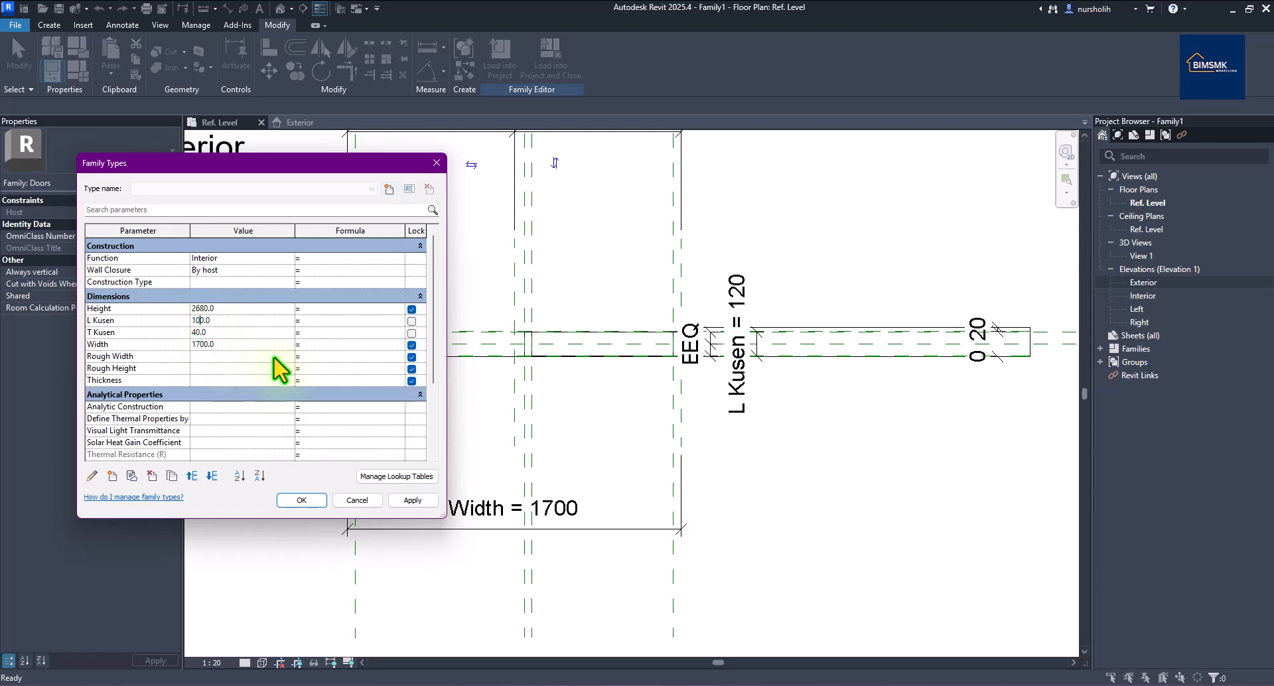
click(402, 499)
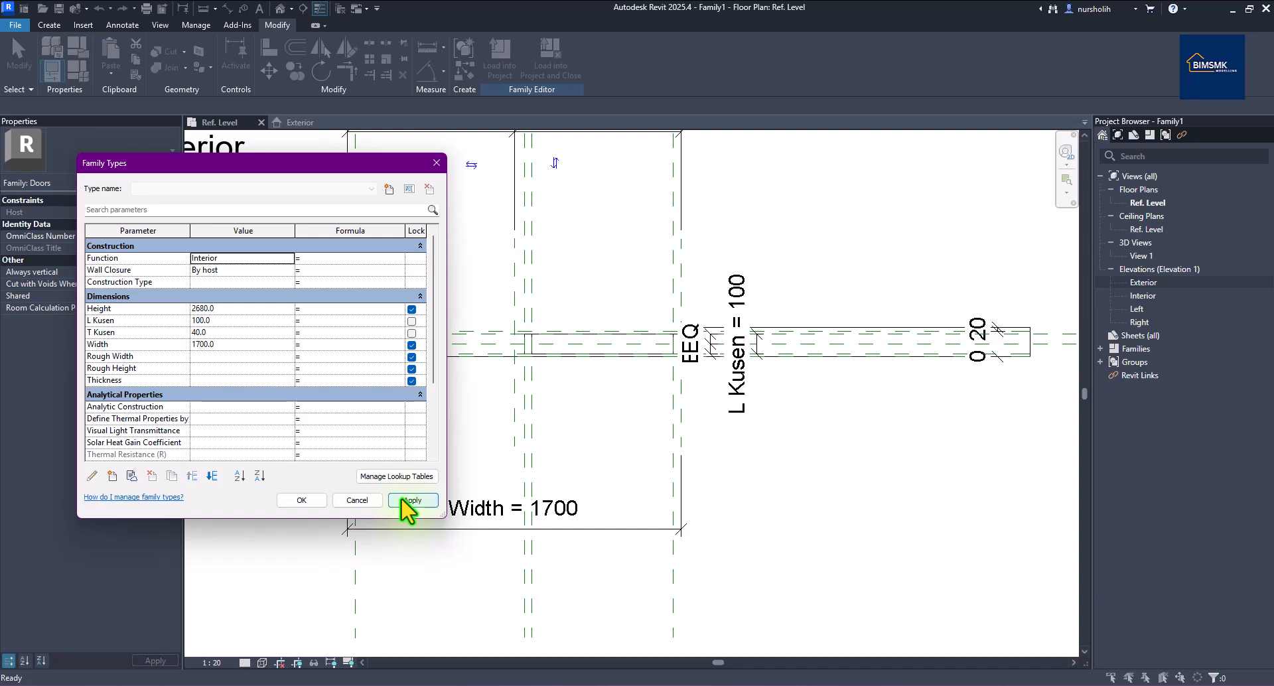
click(302, 501)
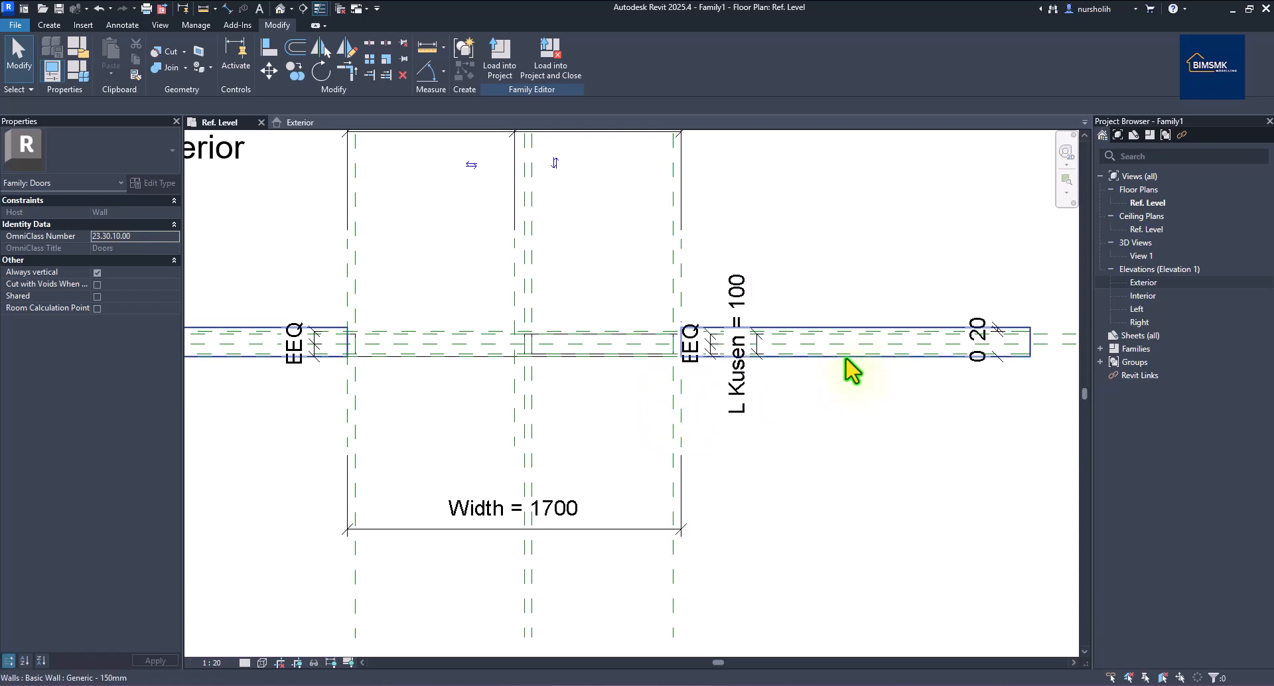
scroll(845, 365, down, 1)
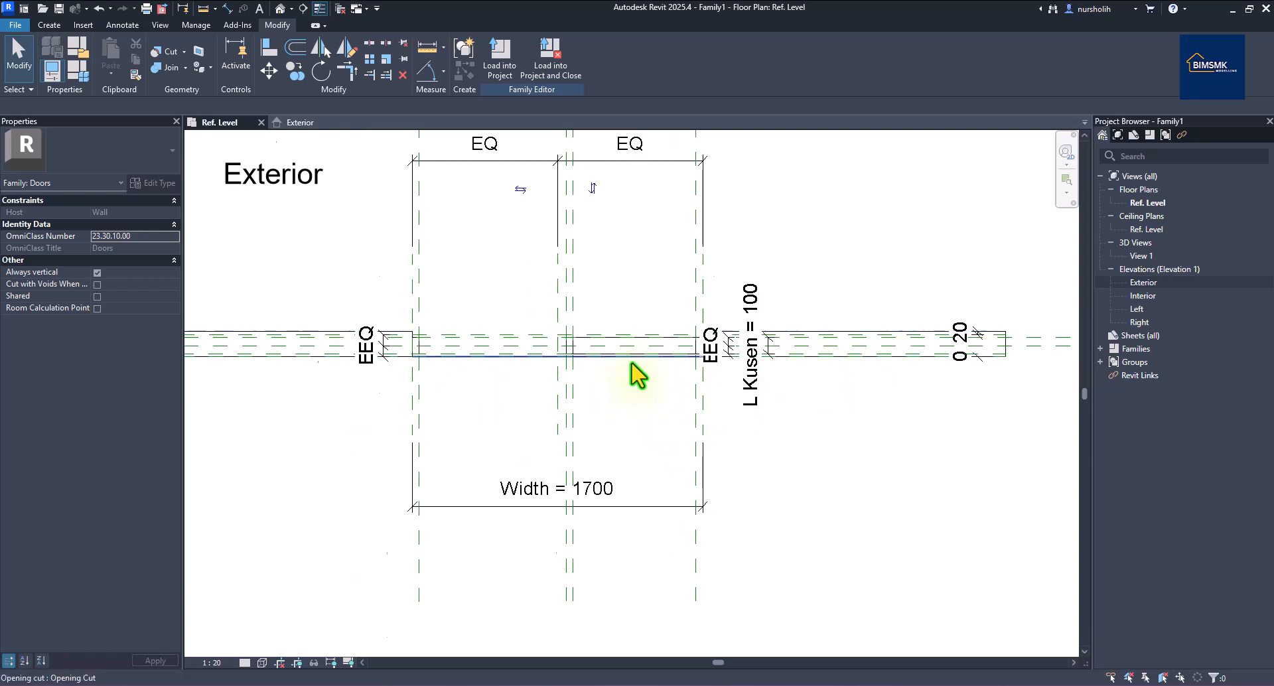
scroll(628, 364, up, 4)
scroll(629, 364, down, 2)
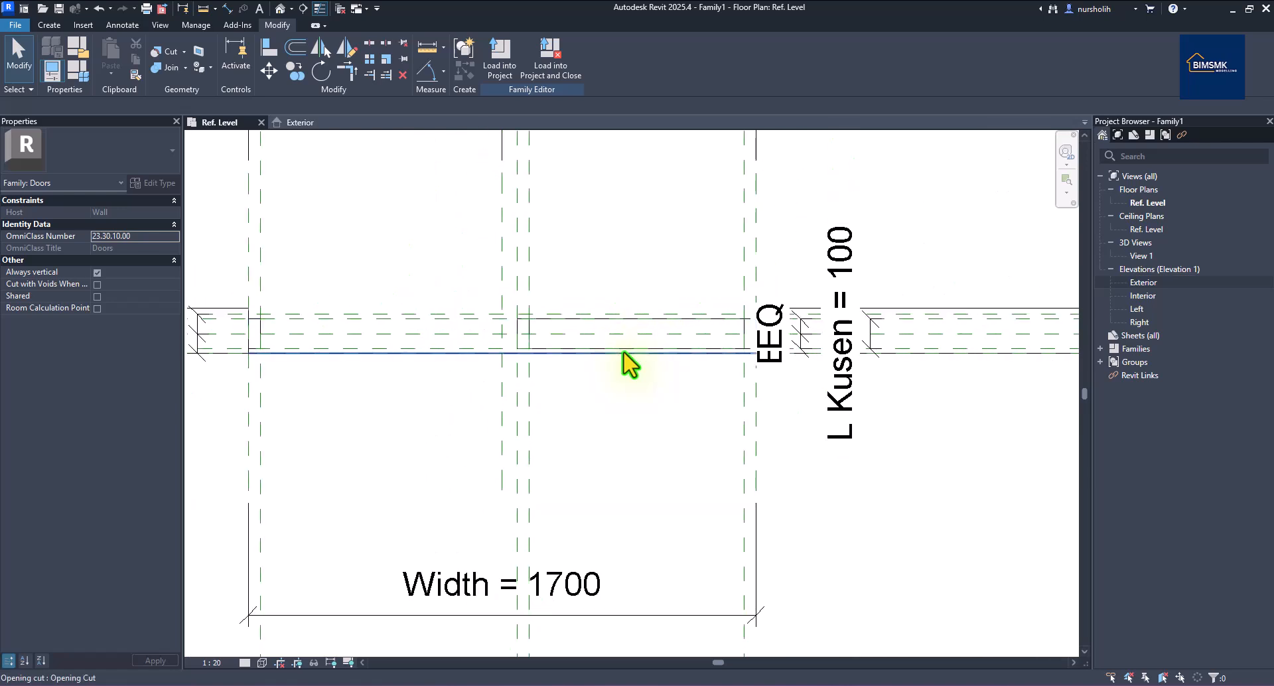
scroll(628, 363, down, 1)
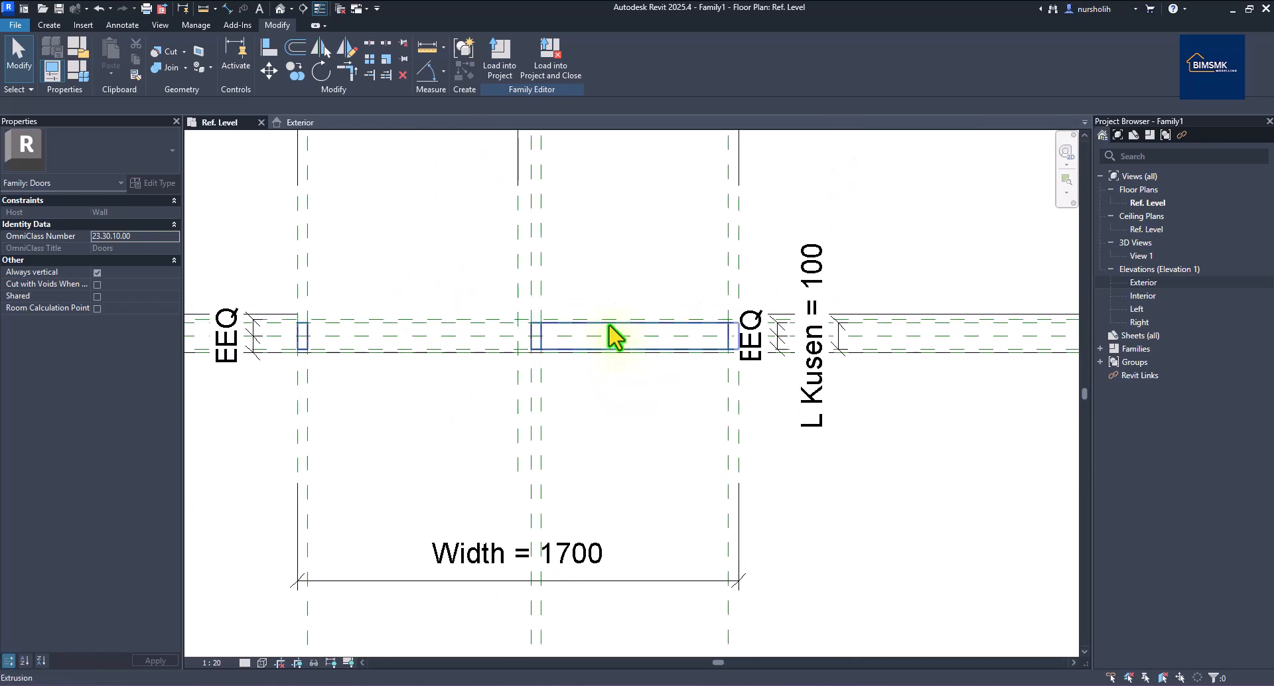
Orbit the default 3D view to inspect the frame inside the wall, then open the Interior elevation.
click(280, 9)
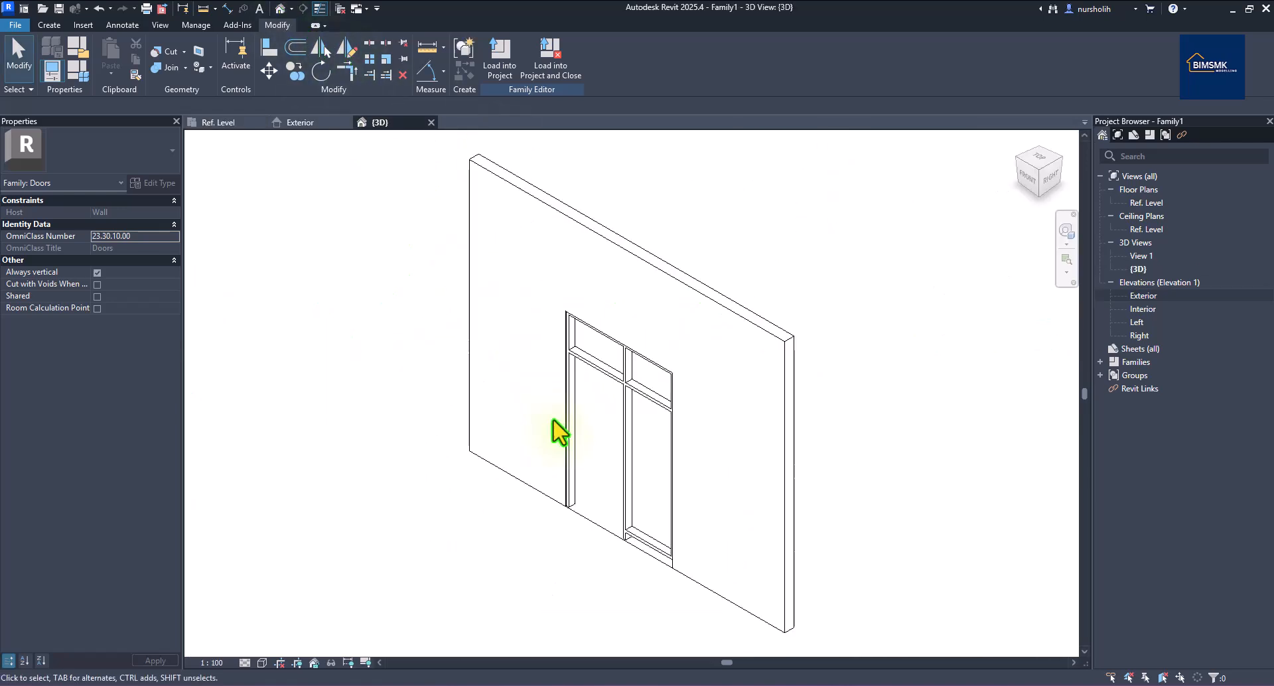
shift+middle_drag(763, 548, 566, 405)
shift+middle_drag(539, 584, 853, 578)
shift+middle_drag(808, 483, 889, 504)
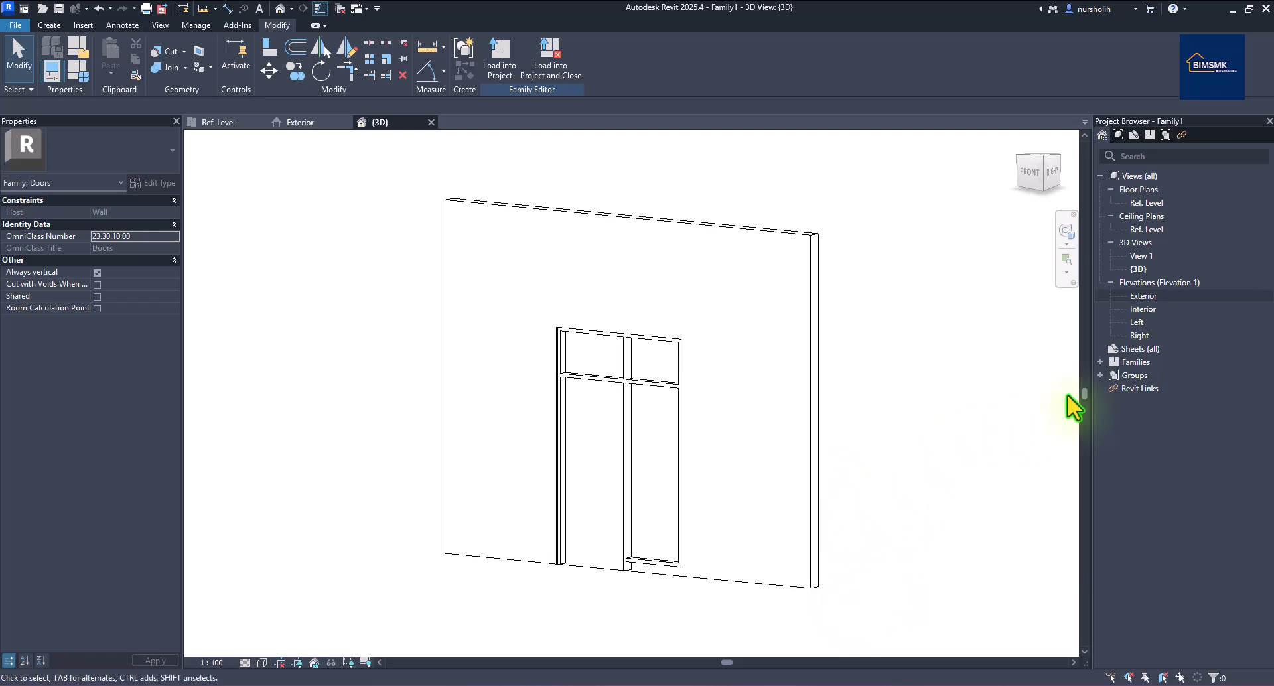
double_click(1143, 310)
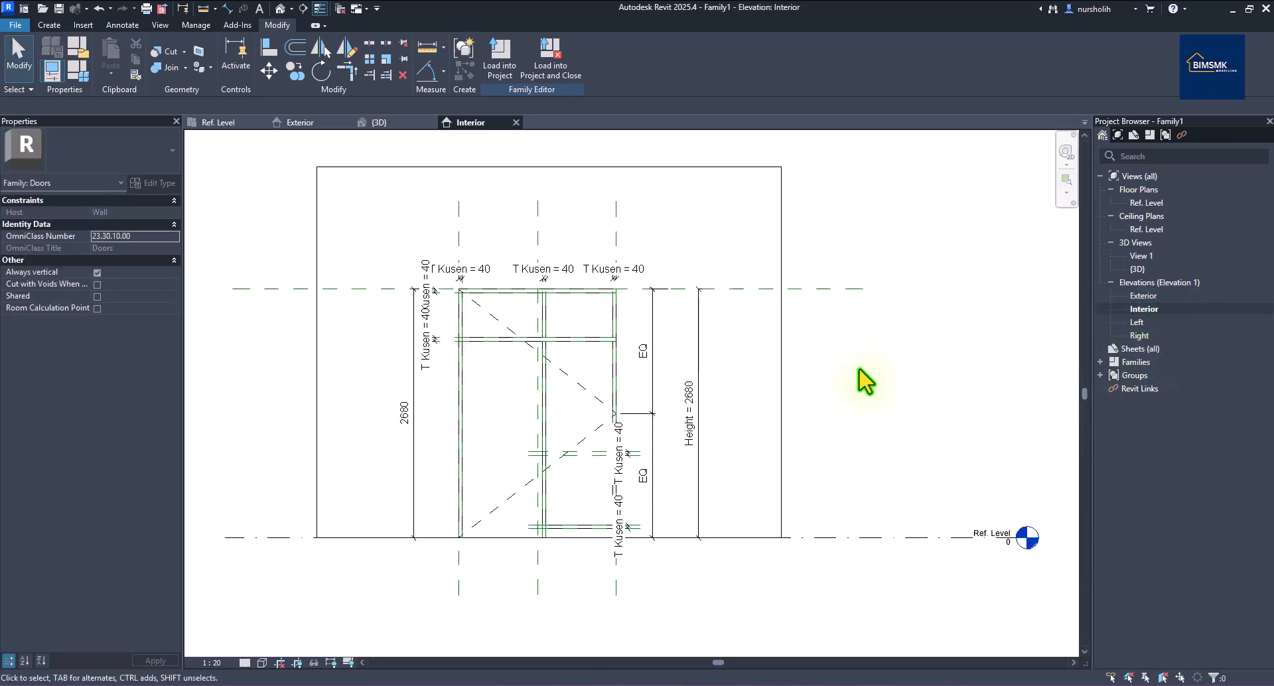
Select the opening cut in the Interior elevation's wall, clearing a stray wall selection.
click(711, 186)
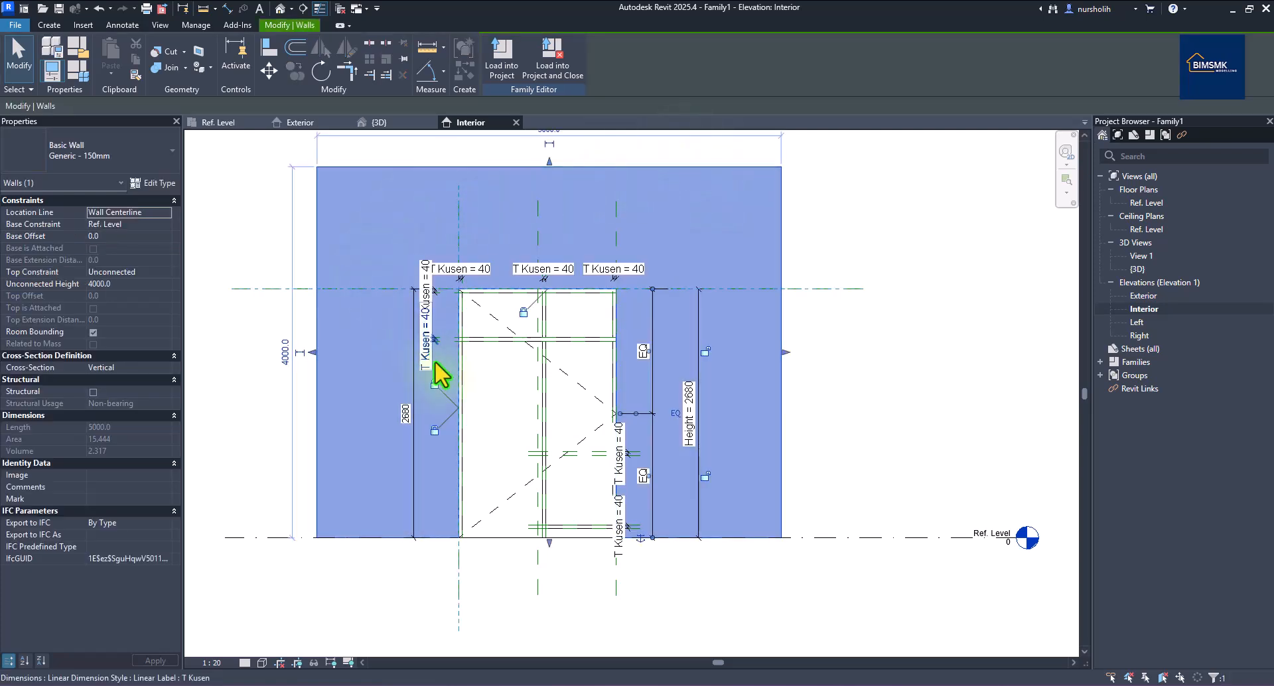
click(889, 271)
click(508, 303)
click(507, 302)
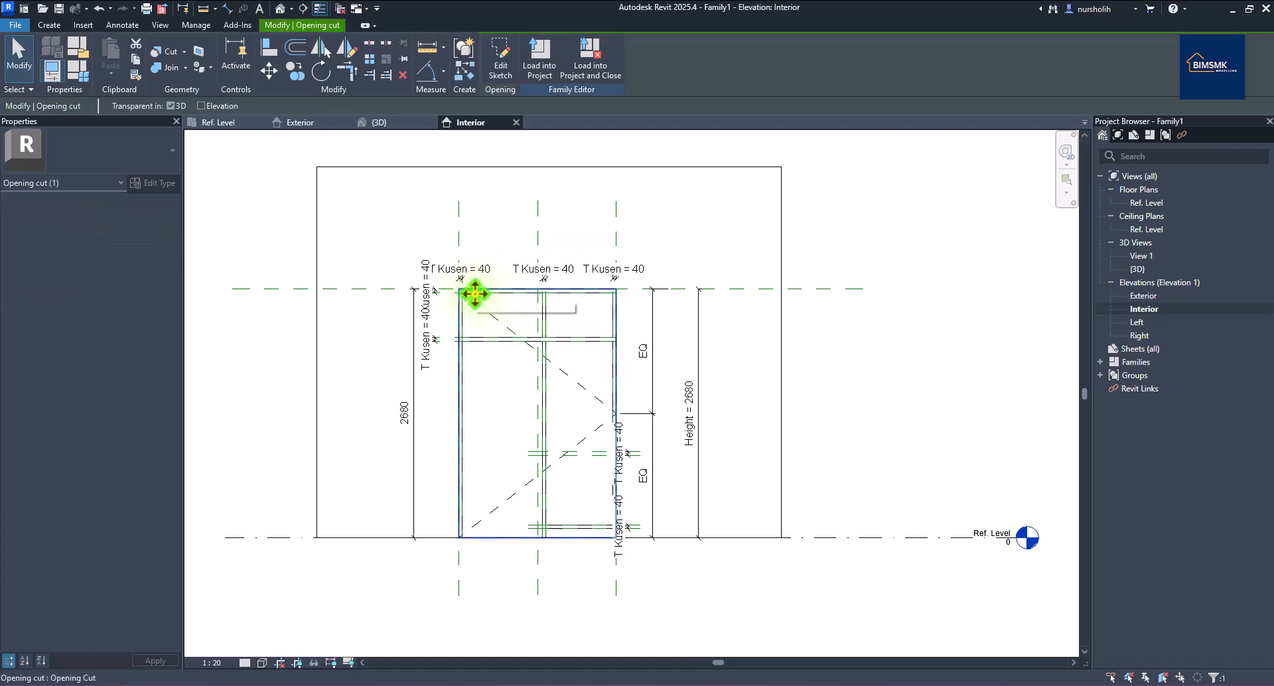
Edit the opening cut's boundary and draw the notch's short vertical and horizontal lines.
click(499, 66)
scroll(475, 532, up, 3)
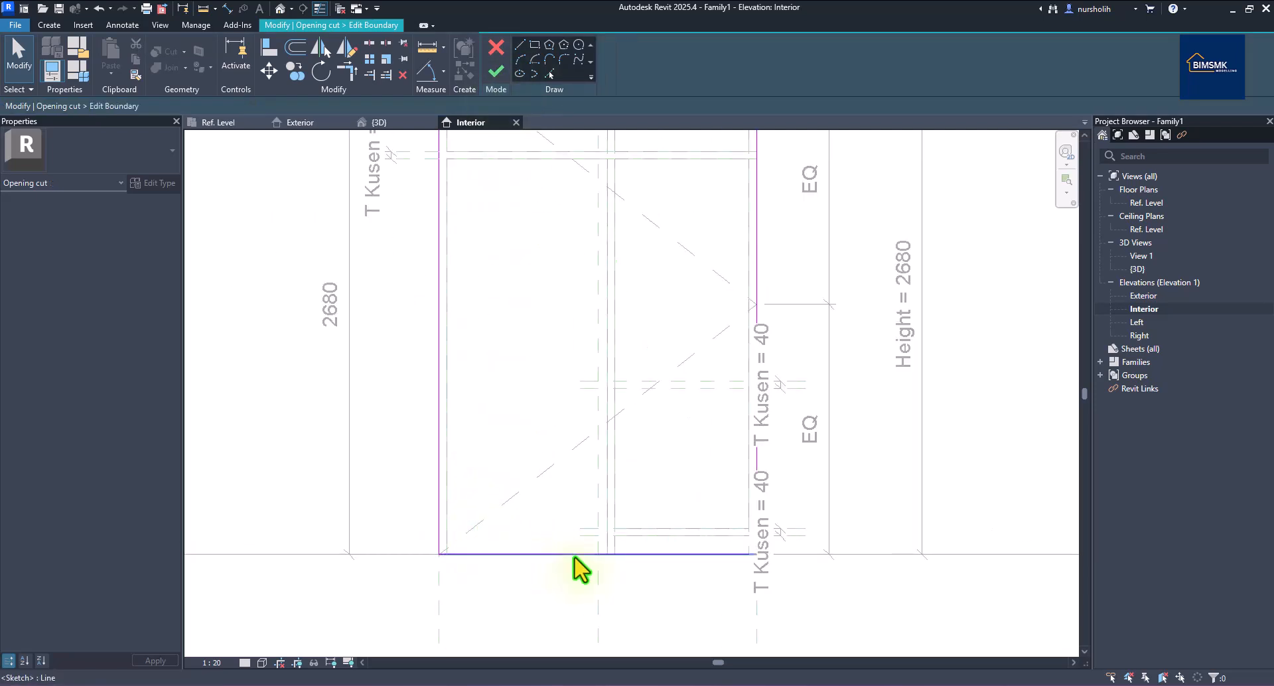
scroll(734, 587, up, 2)
scroll(730, 561, down, 3)
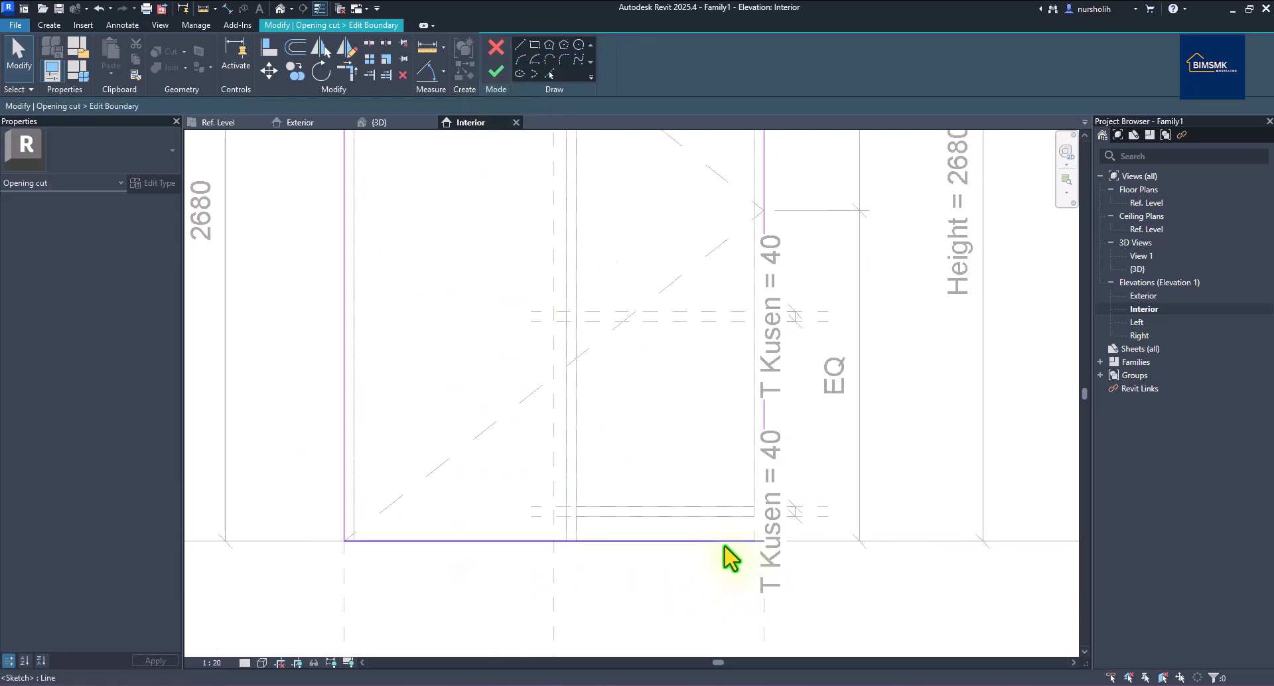
scroll(737, 554, up, 2)
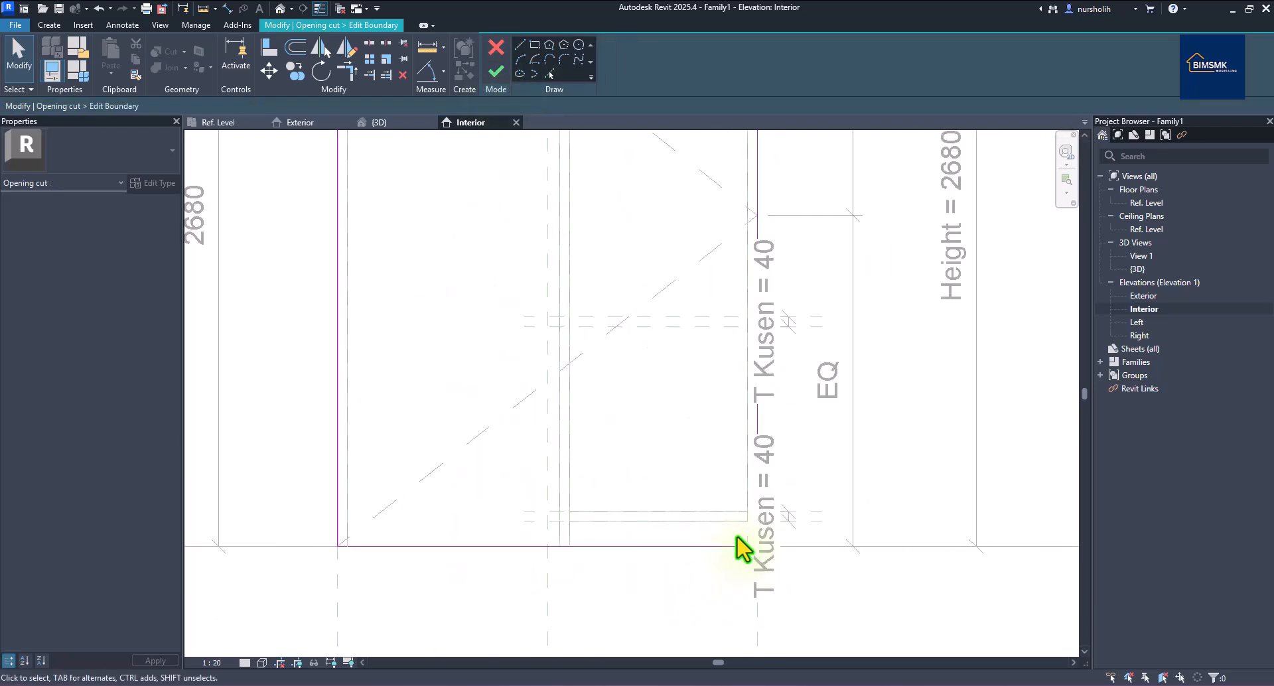
click(520, 44)
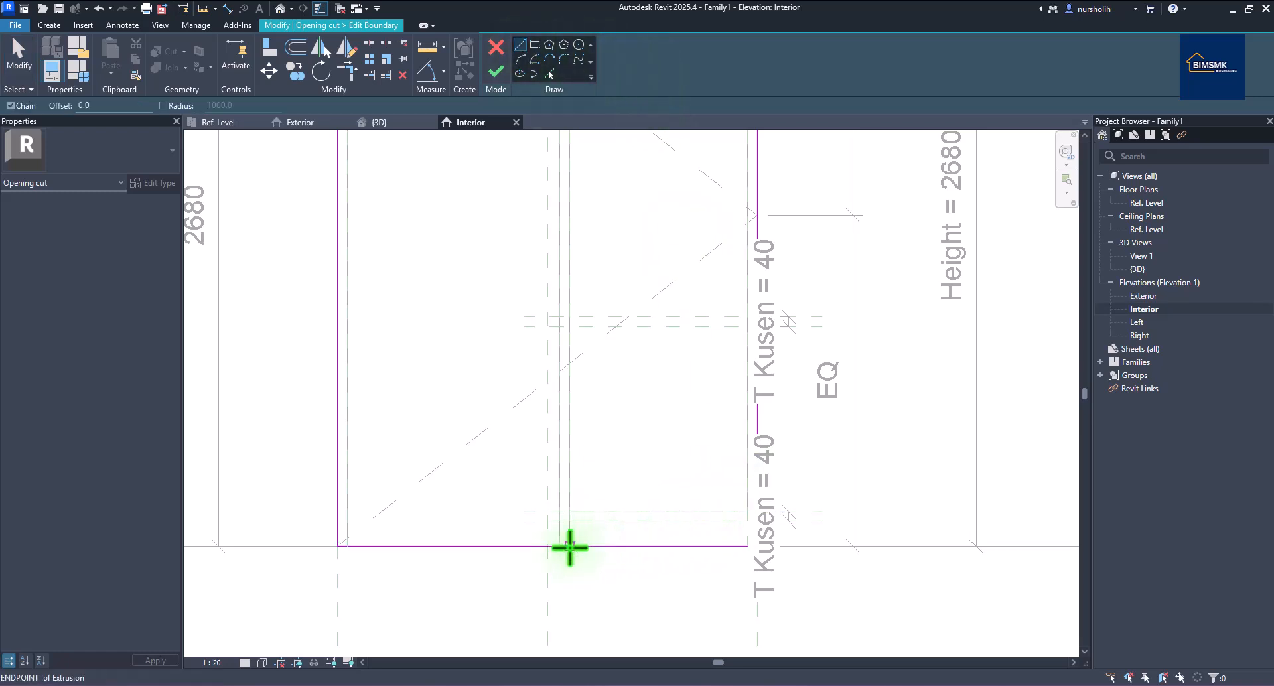
click(569, 542)
click(570, 521)
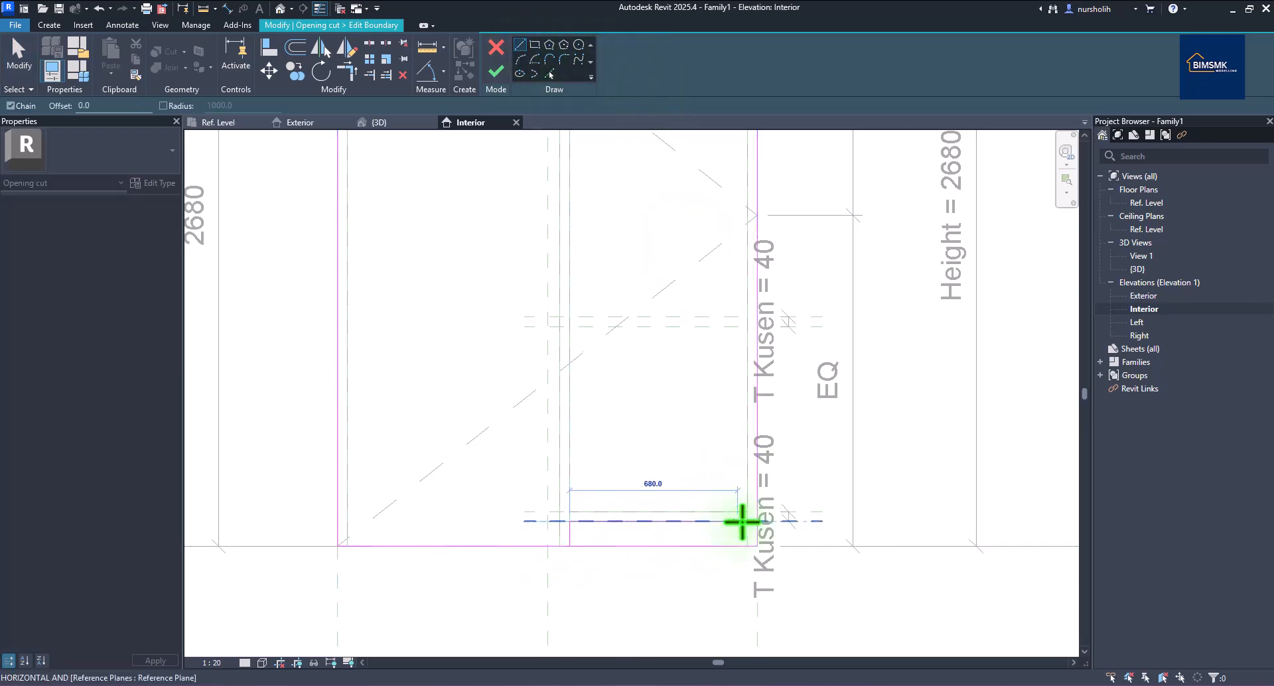
click(758, 522)
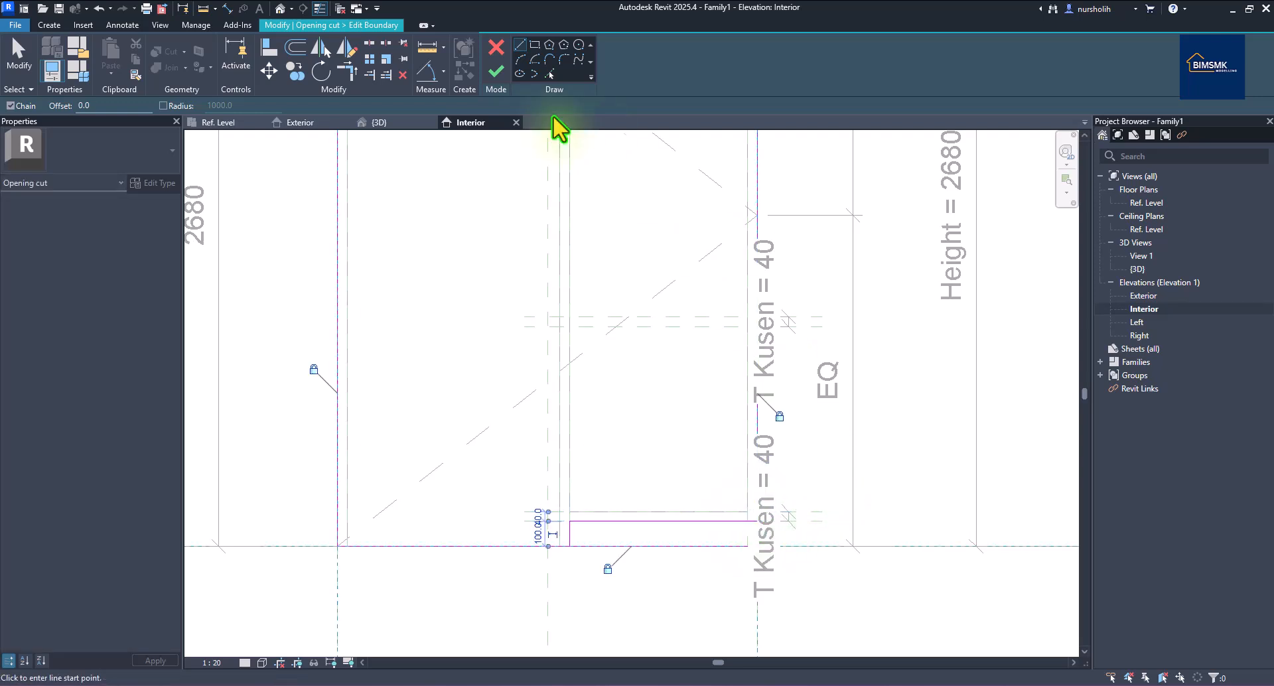
Trim the bottom boundary line into a corner with the notch and finish the opening sketch.
click(347, 71)
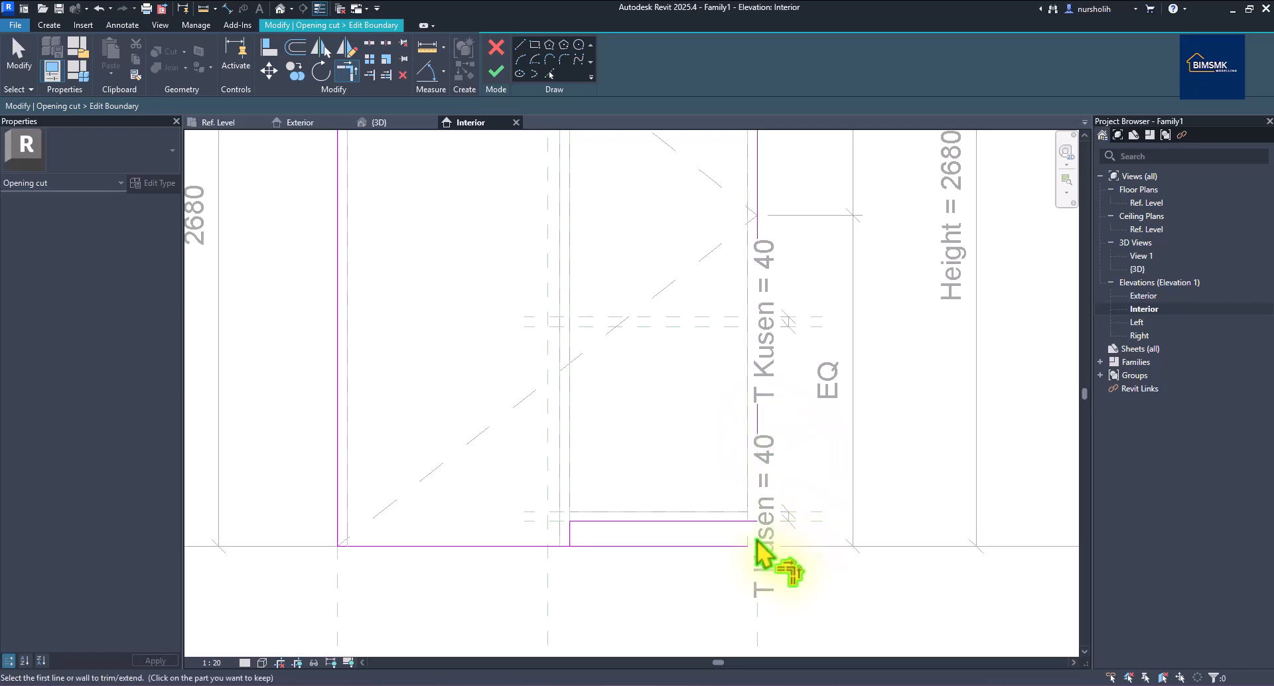
click(579, 534)
click(541, 547)
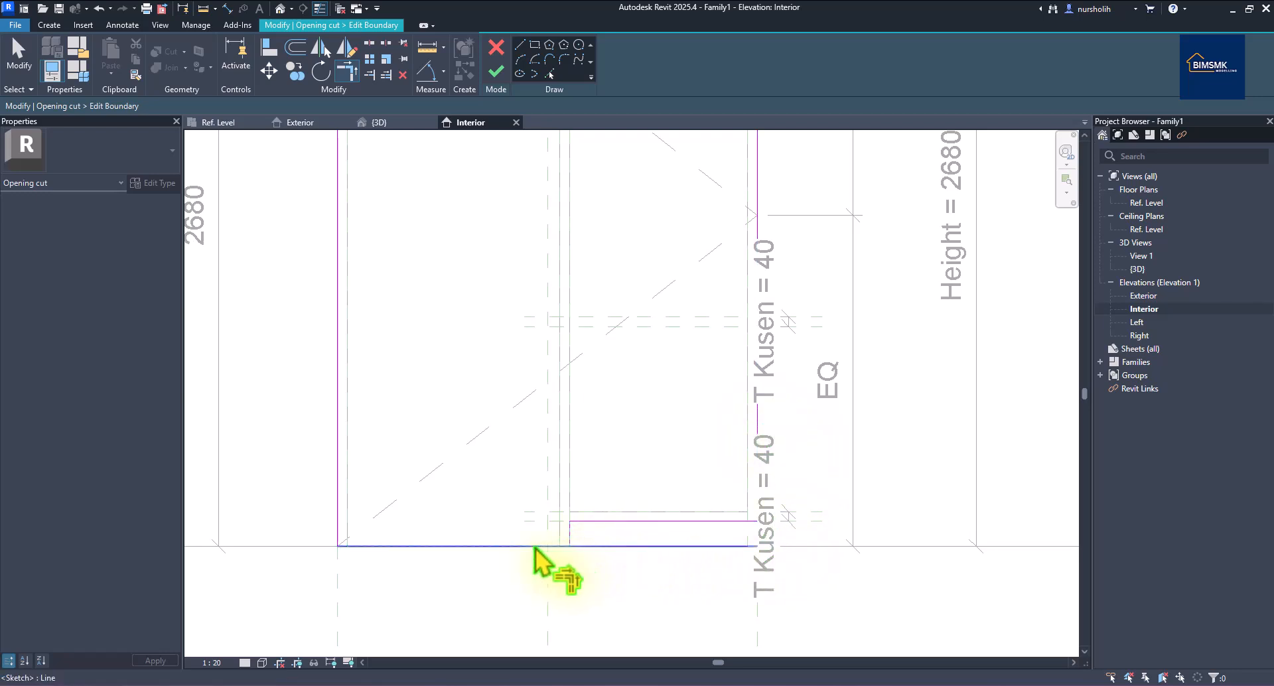
click(497, 71)
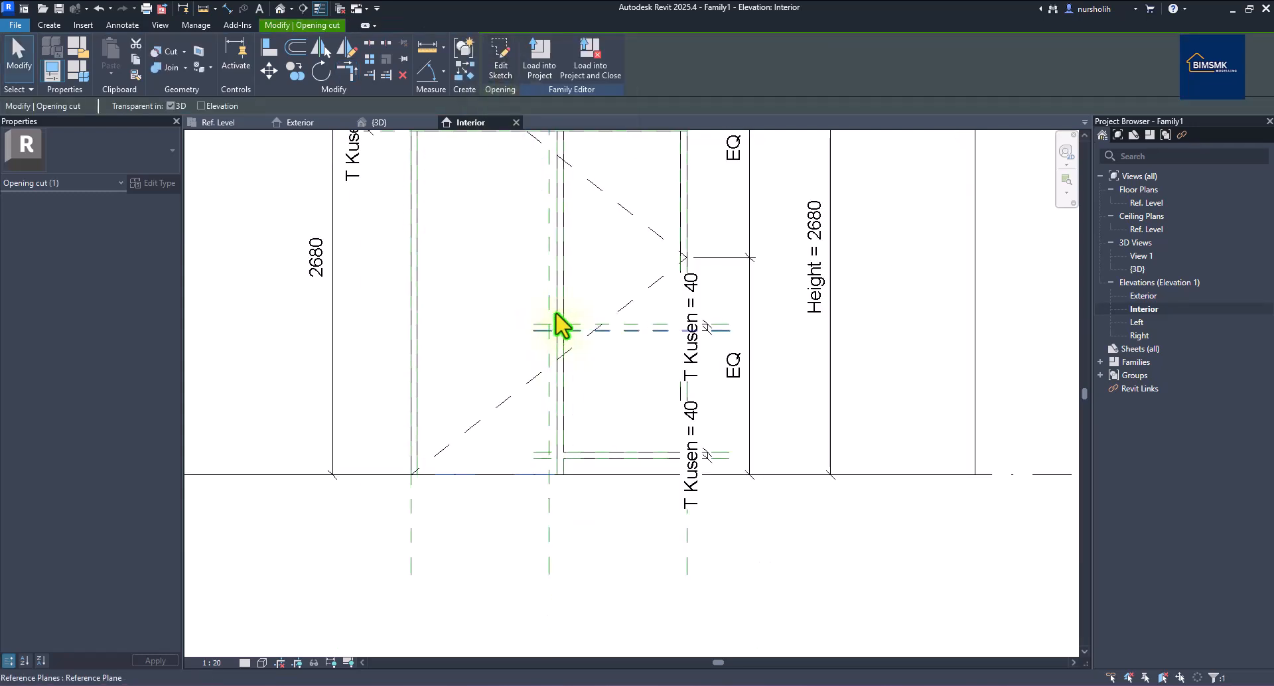
Orbit the 3D view to inspect the notched opening in the wall from behind.
click(402, 122)
shift+middle_drag(866, 627, 487, 617)
scroll(601, 590, up, 2)
shift+middle_drag(601, 590, 584, 631)
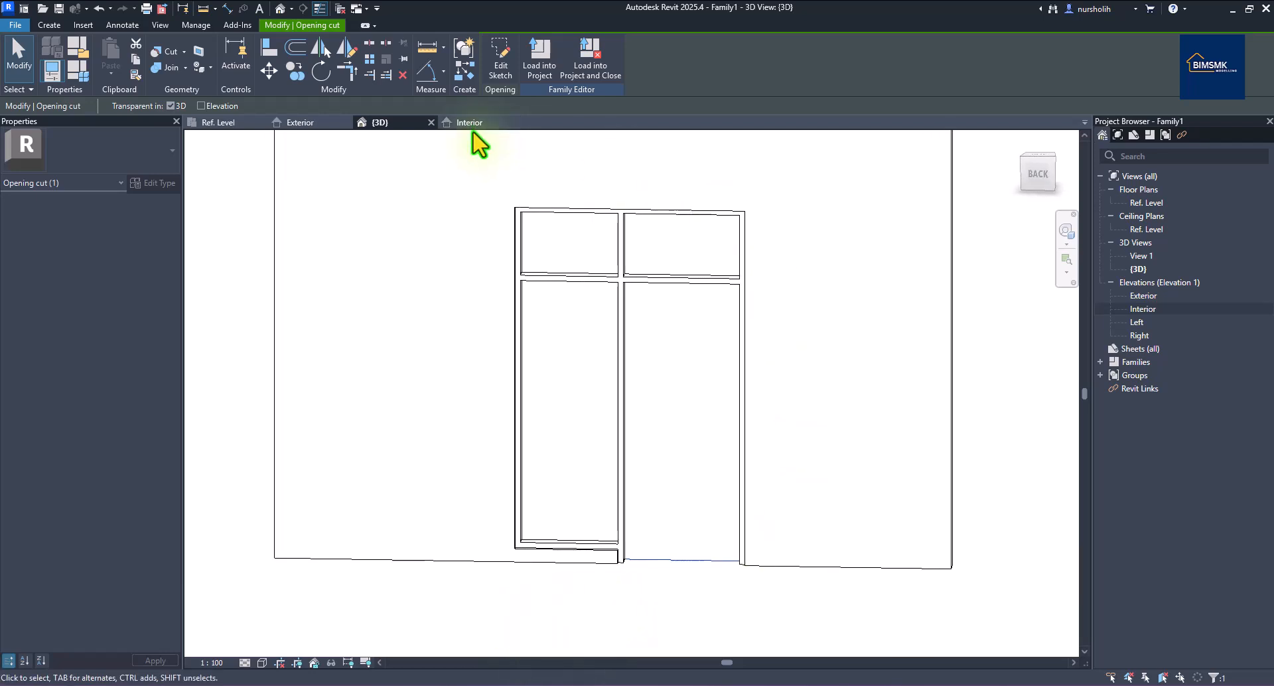
Return to the Exterior elevation and select the door frame extrusion.
click(300, 123)
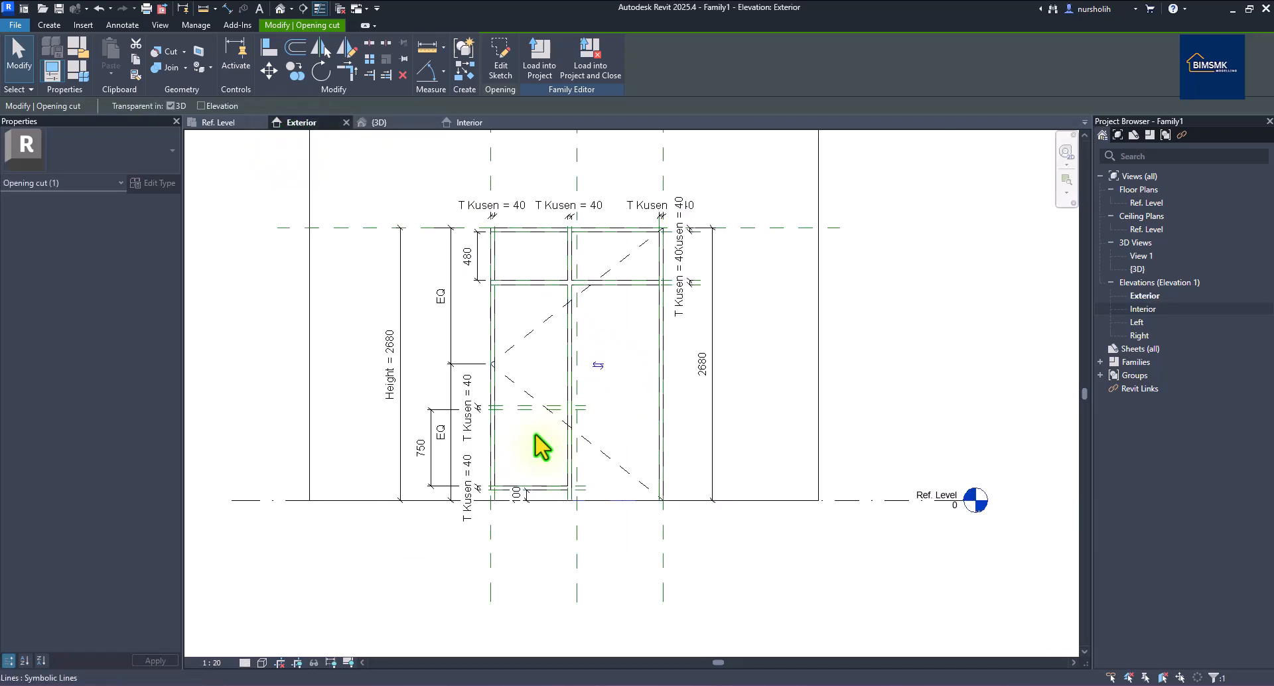
scroll(468, 344, up, 1)
scroll(602, 254, down, 1)
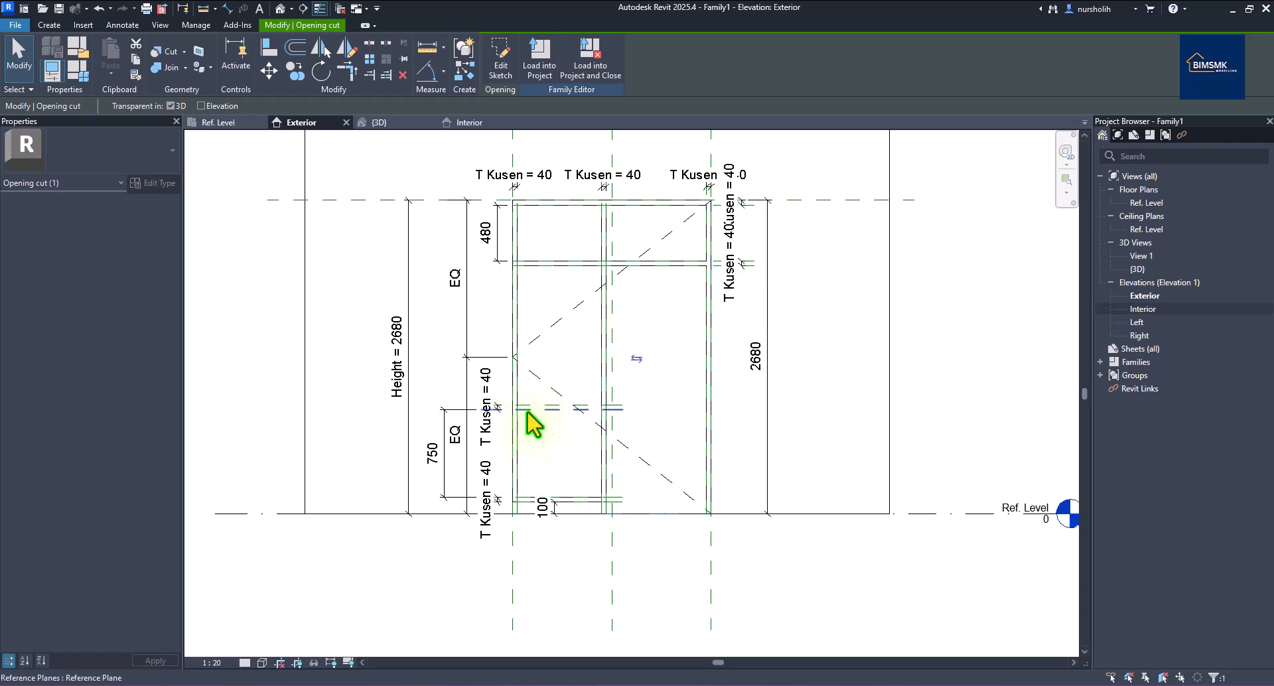
scroll(535, 425, up, 2)
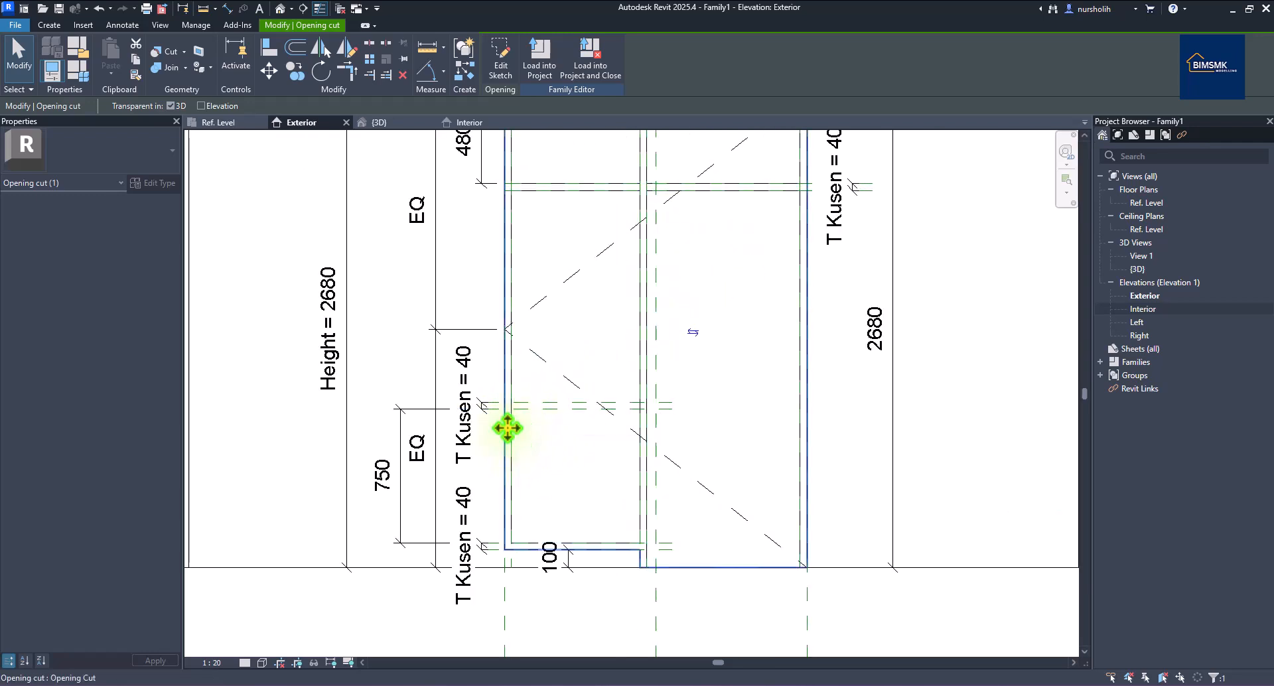
click(519, 383)
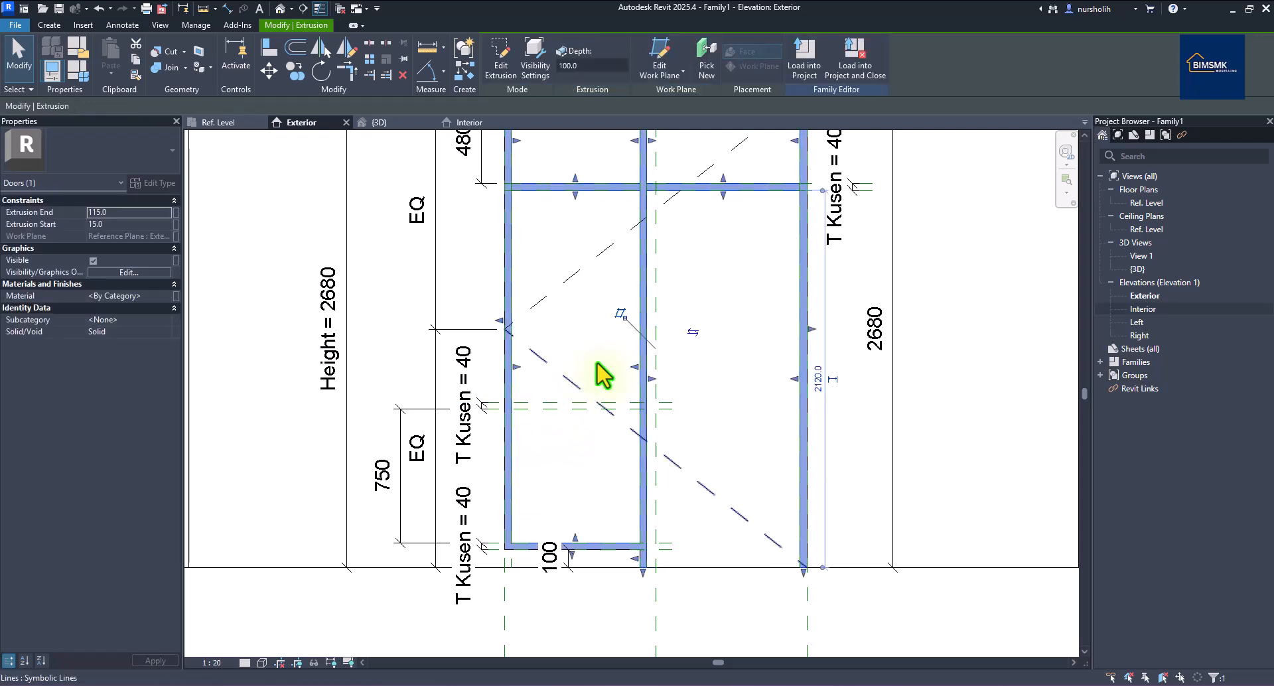
In the frame extrusion sketch, draw two horizontal mid rail lines 40 apart at the 750 height.
click(501, 63)
scroll(575, 476, up, 1)
scroll(574, 477, up, 1)
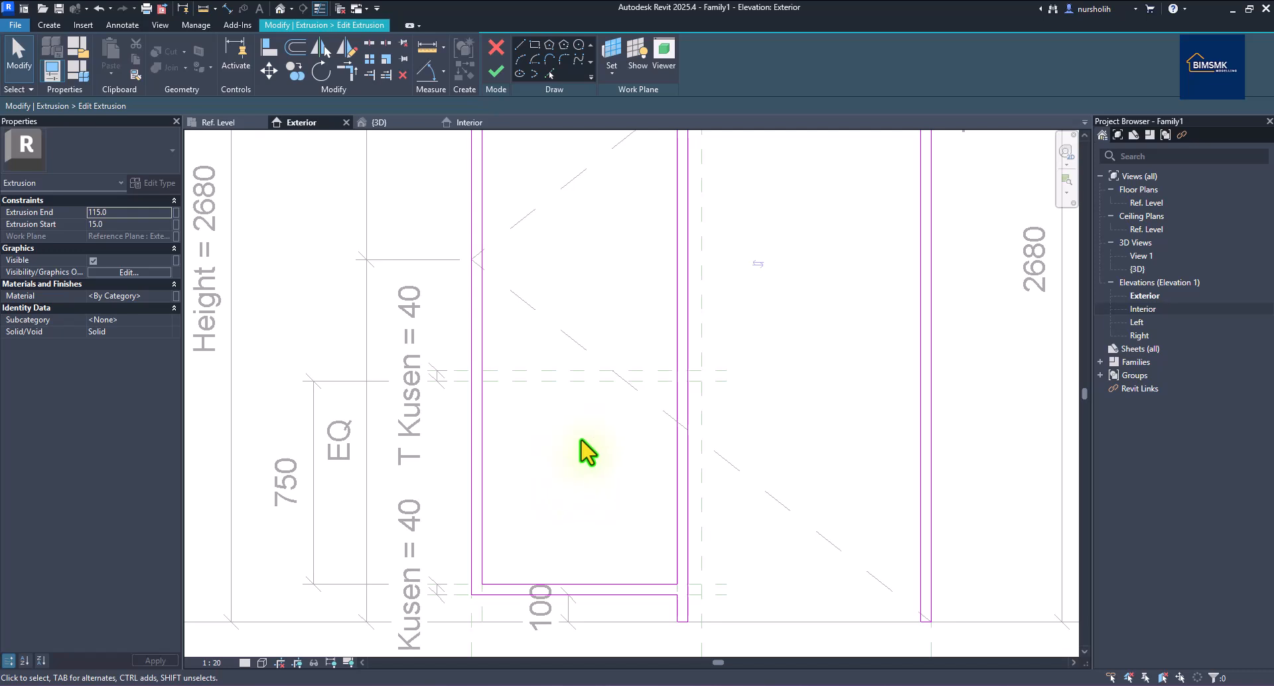
scroll(592, 396, down, 1)
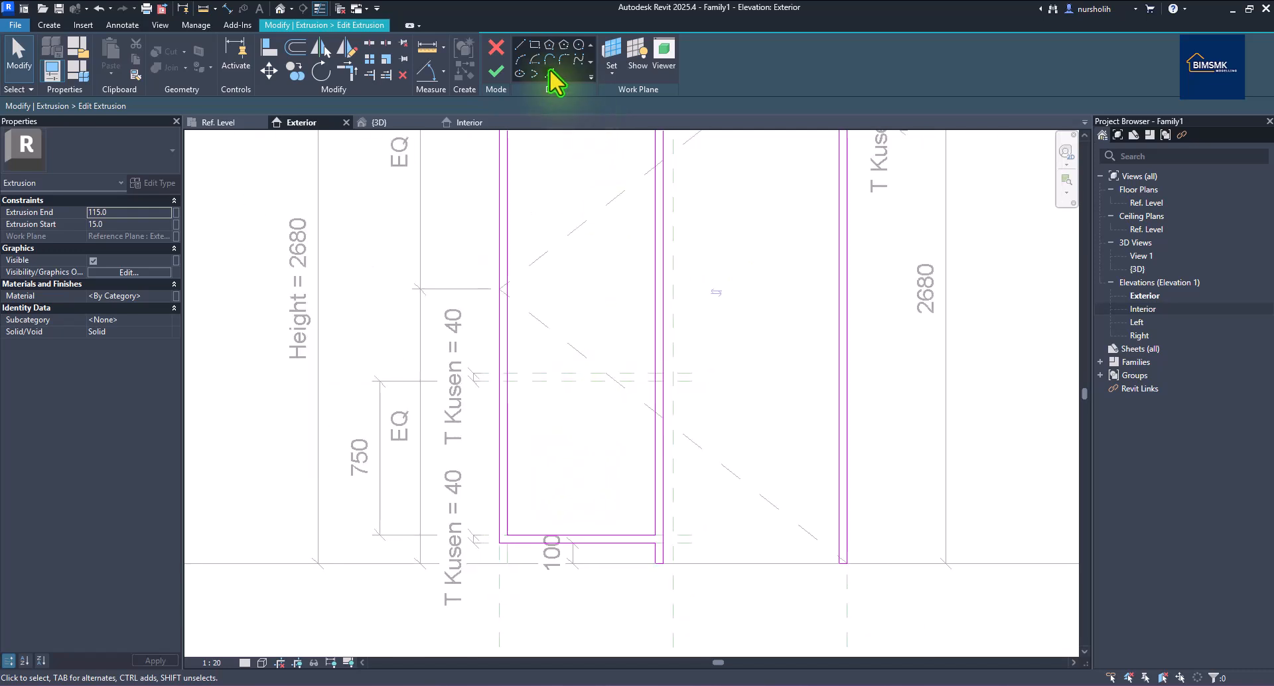
click(519, 44)
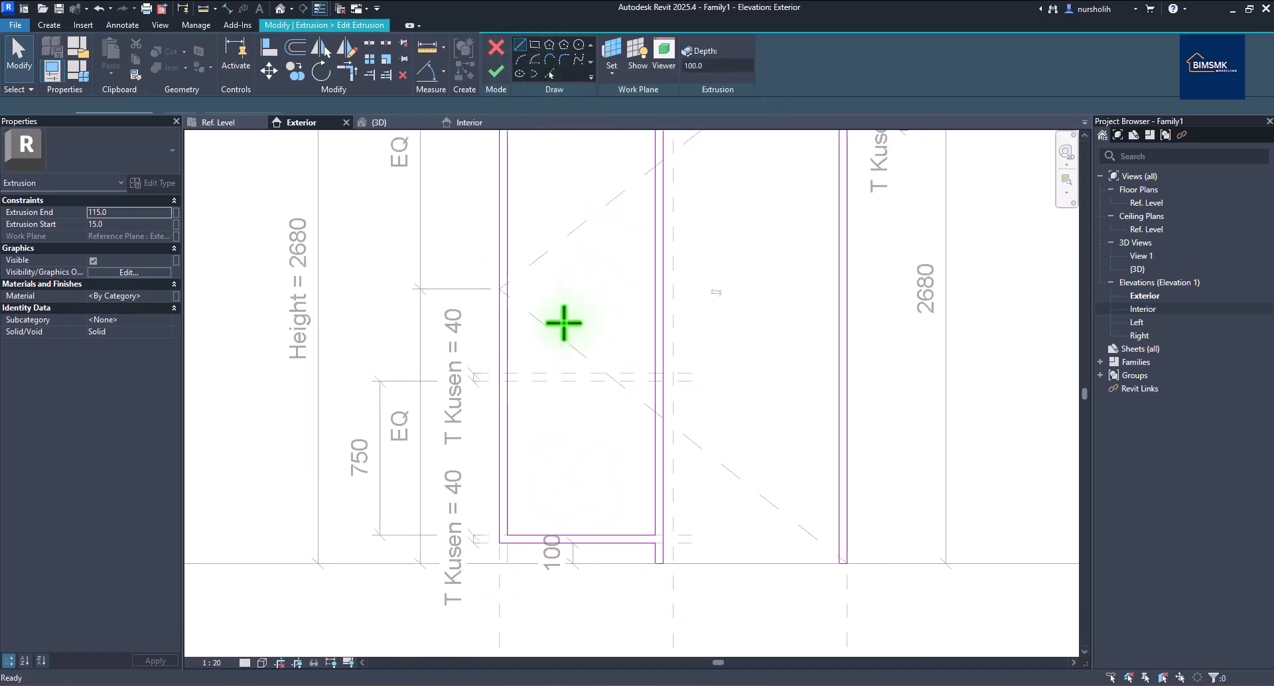
click(507, 373)
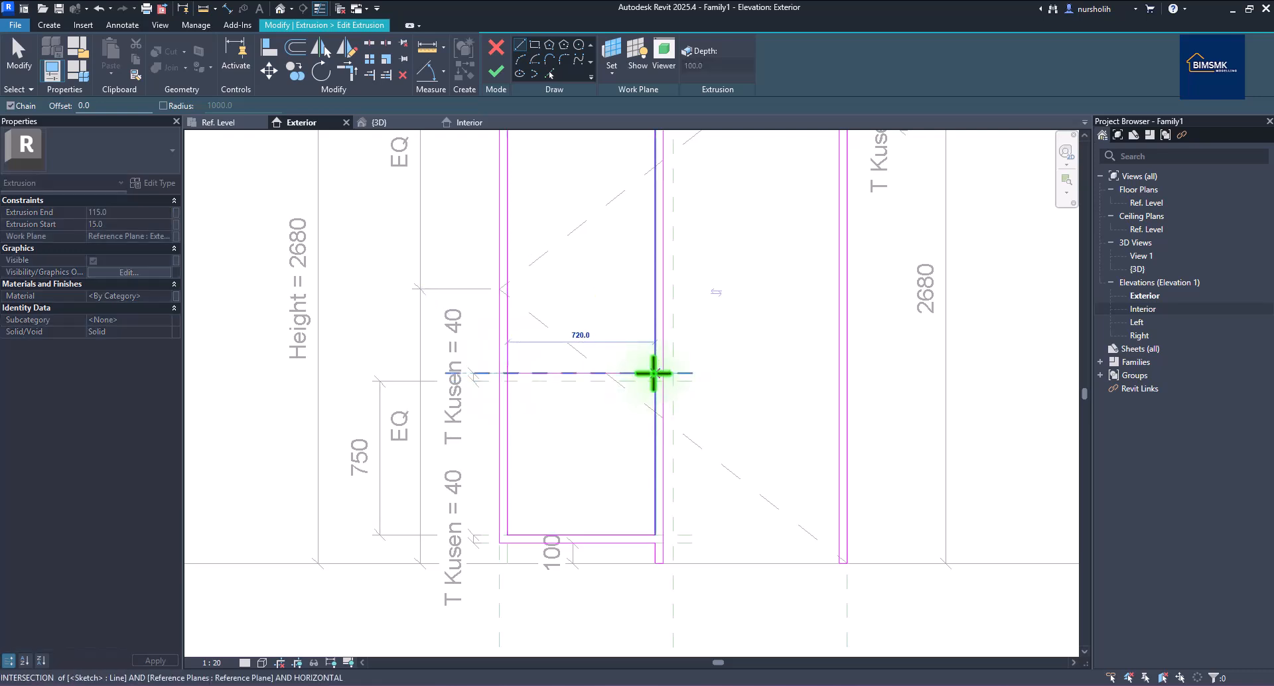
click(654, 373)
key(Escape)
click(507, 381)
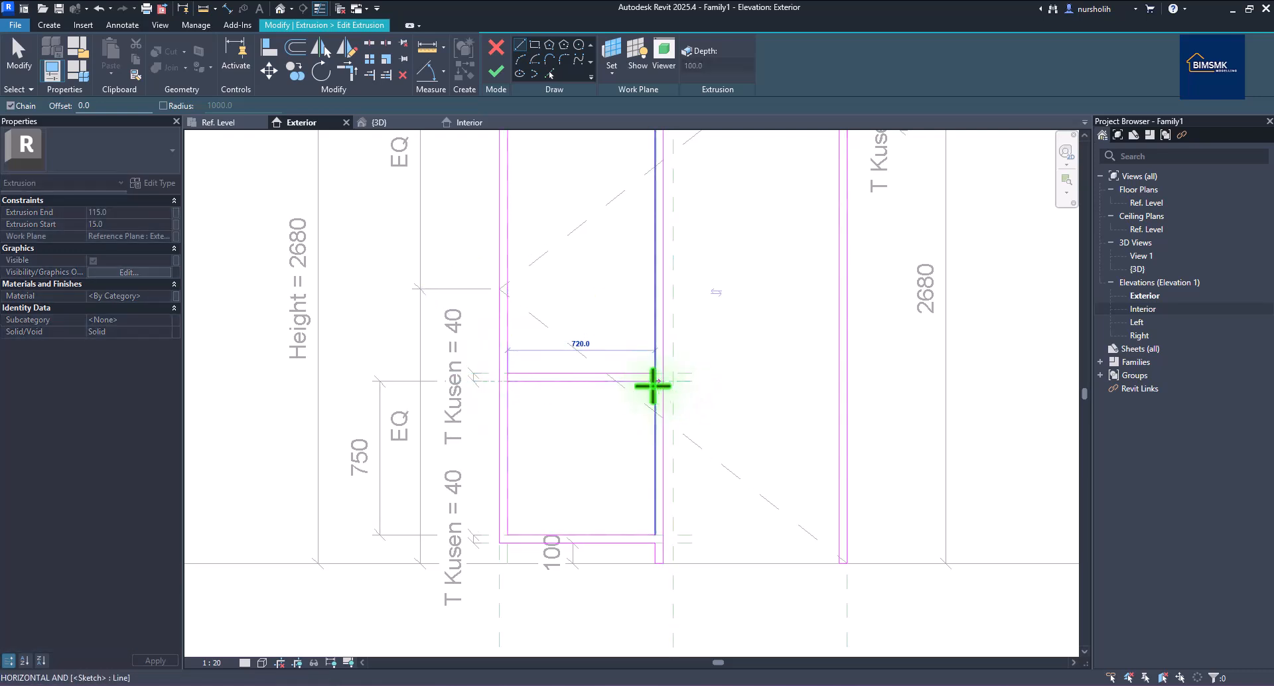
click(652, 381)
key(Escape)
scroll(511, 392, up, 2)
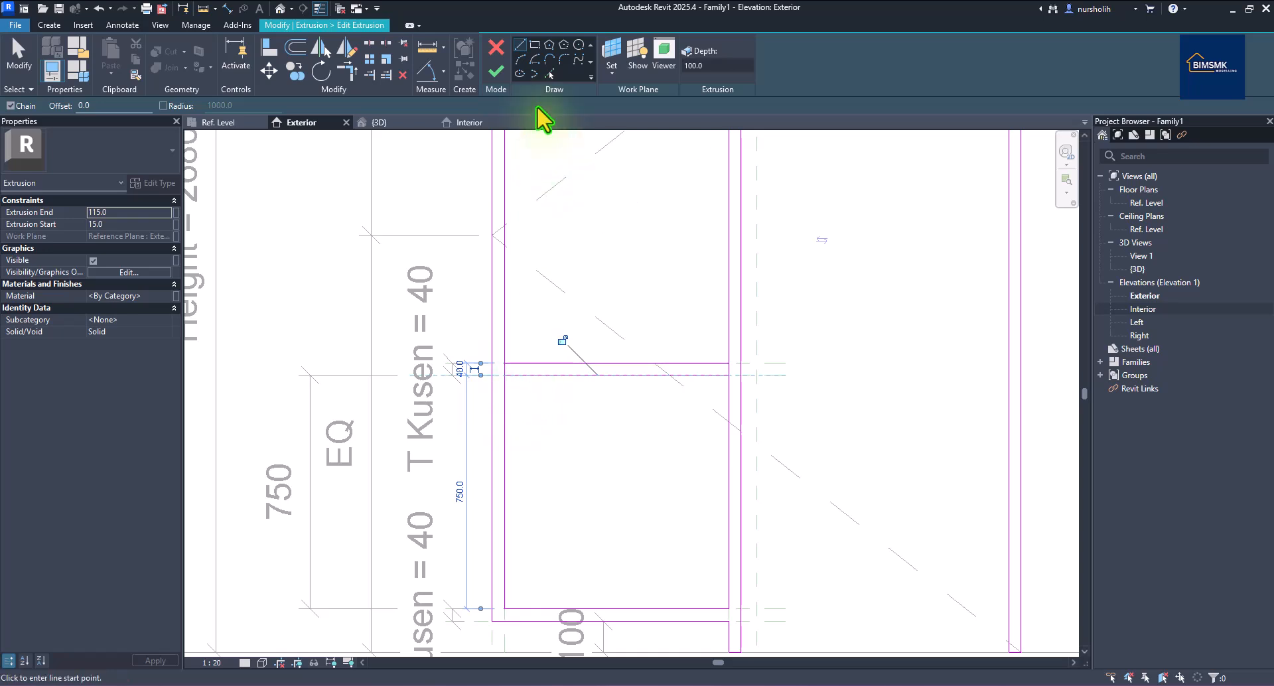
Split the frame edges at the rail, delete the inner left-edge segment, and finish the extrusion.
click(369, 43)
scroll(561, 412, up, 2)
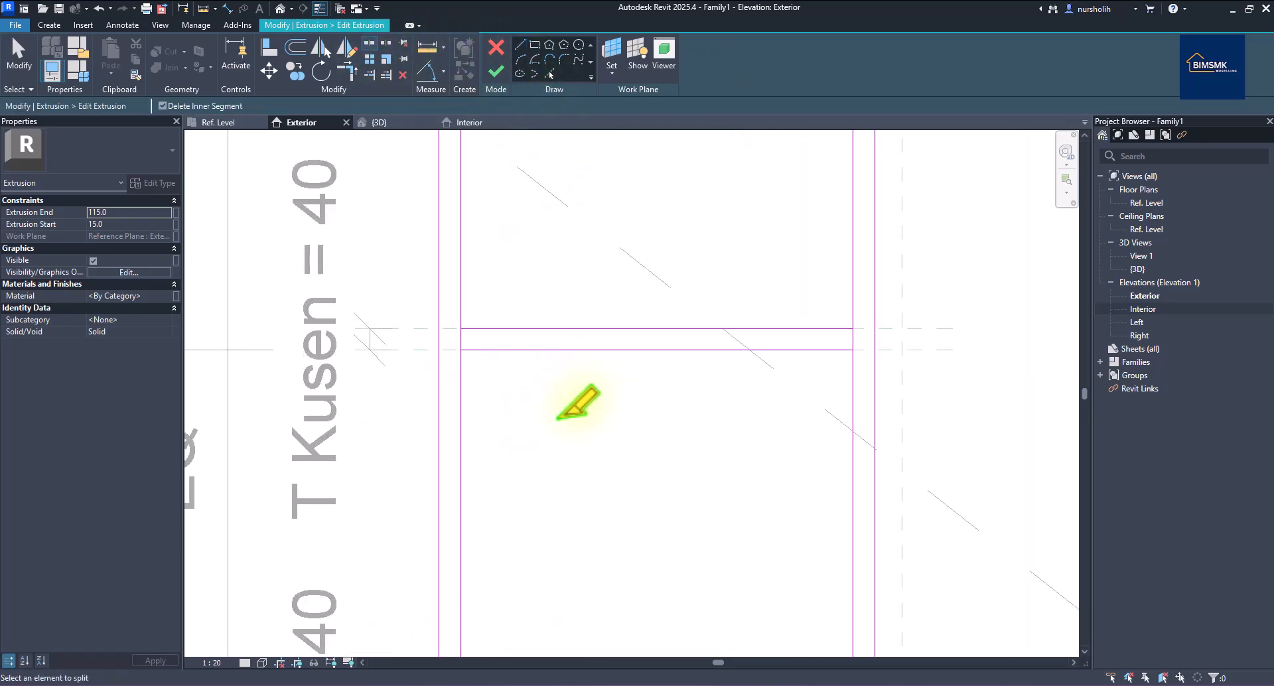
click(460, 329)
click(460, 350)
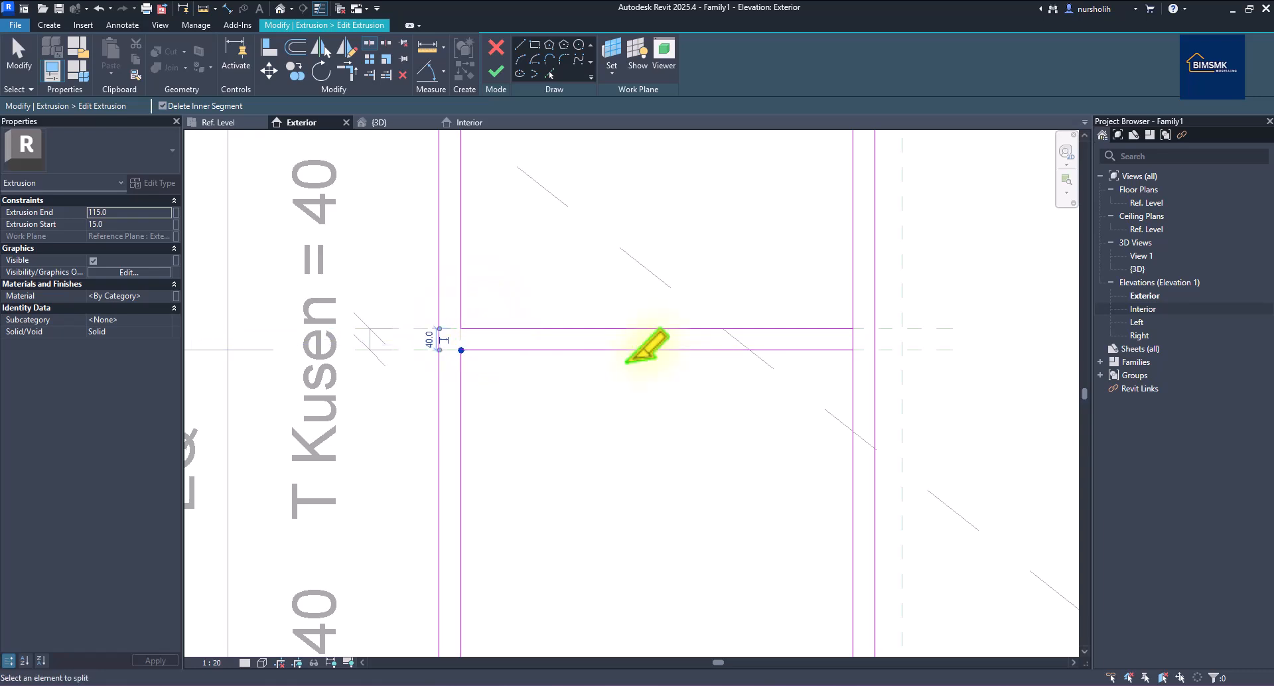
click(853, 330)
scroll(852, 349, down, 5)
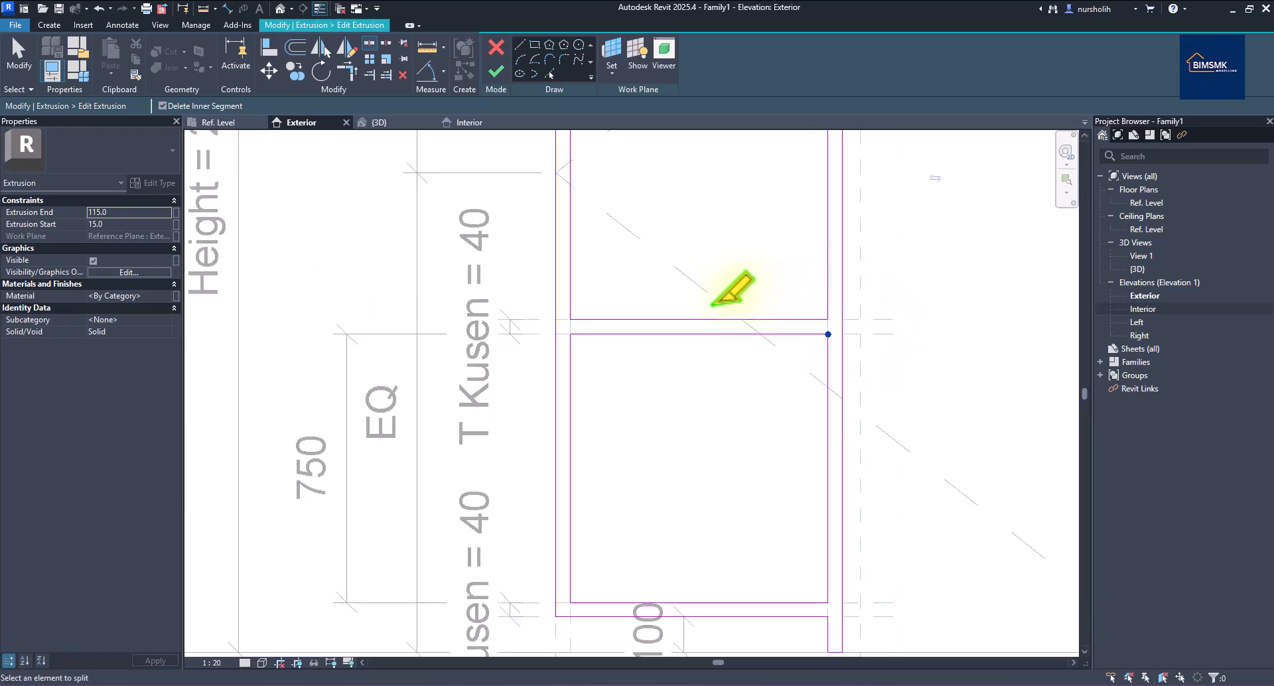
click(496, 71)
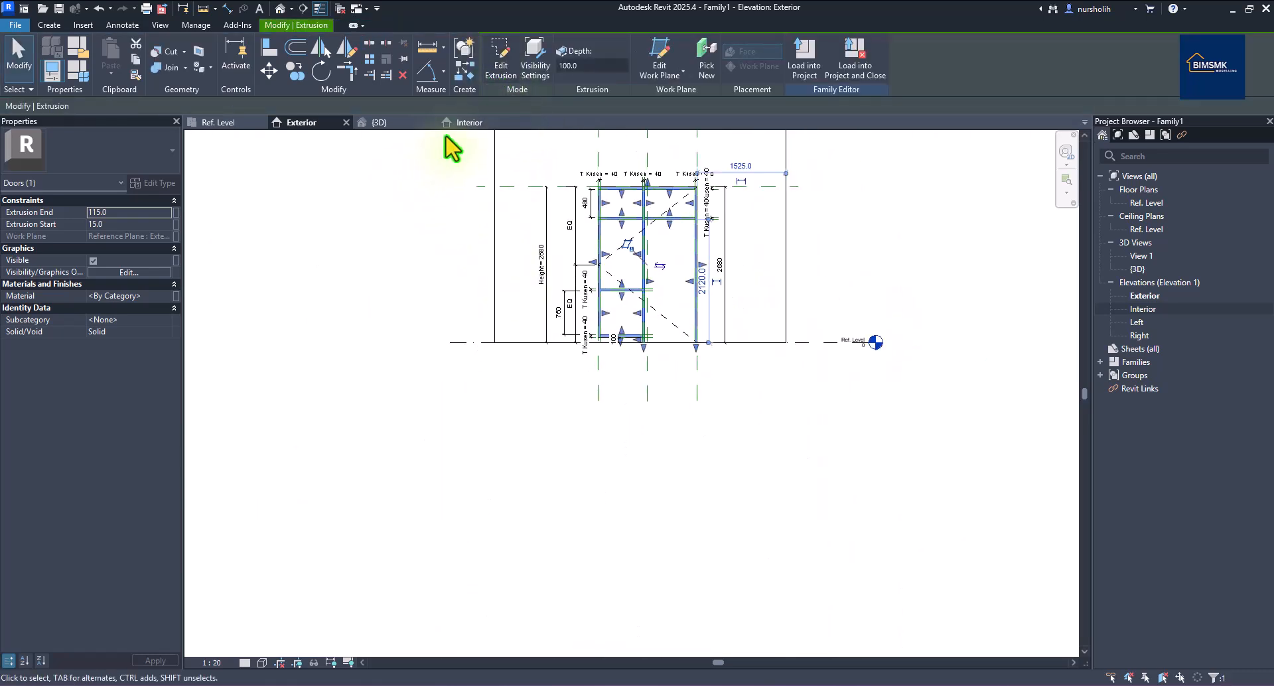
Orbit the 3D view to confirm the frame's new lower-left mid rail.
click(373, 123)
click(874, 484)
shift+middle_drag(873, 483, 982, 505)
Go back to the Exterior elevation and bring up the pj1.png reference drawing.
click(319, 126)
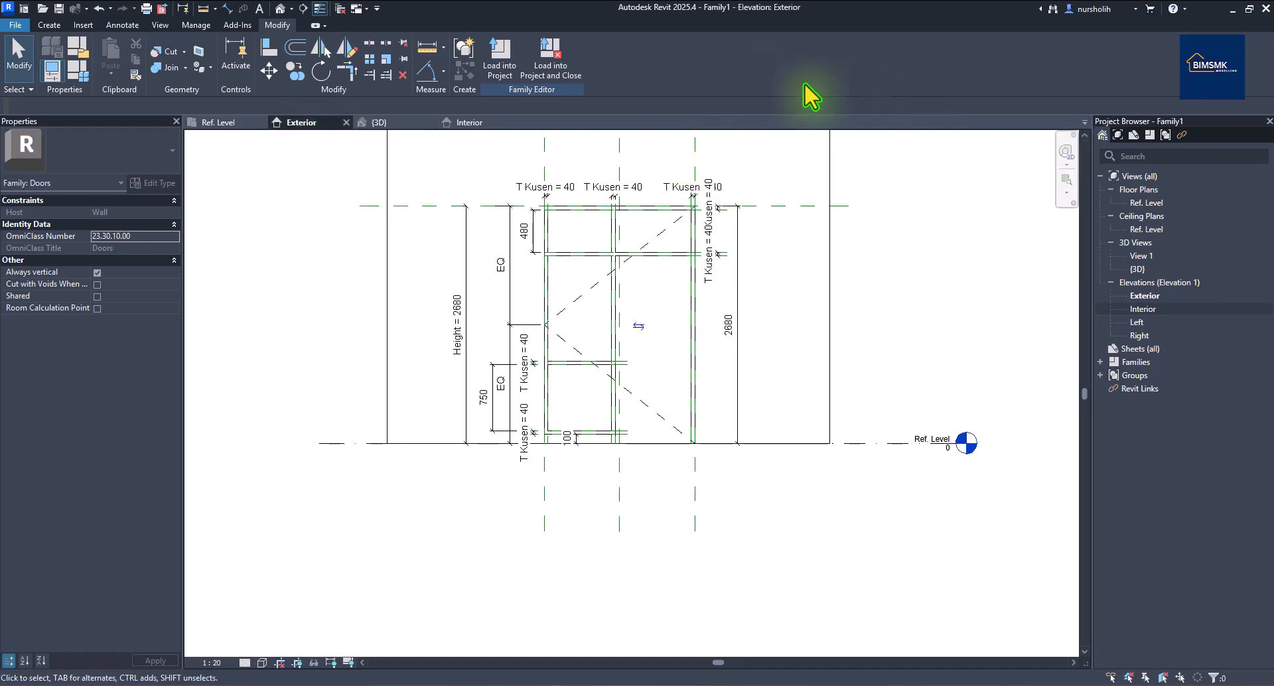
scroll(568, 237, up, 2)
key(alt+Tab)
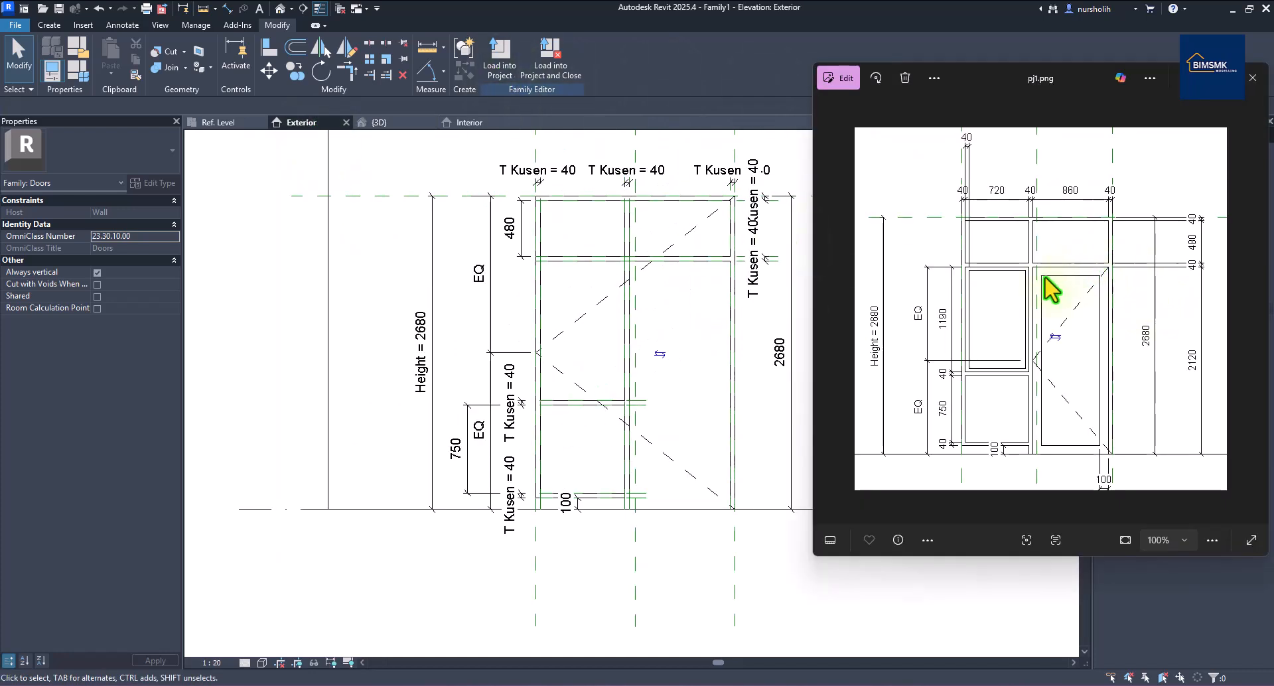
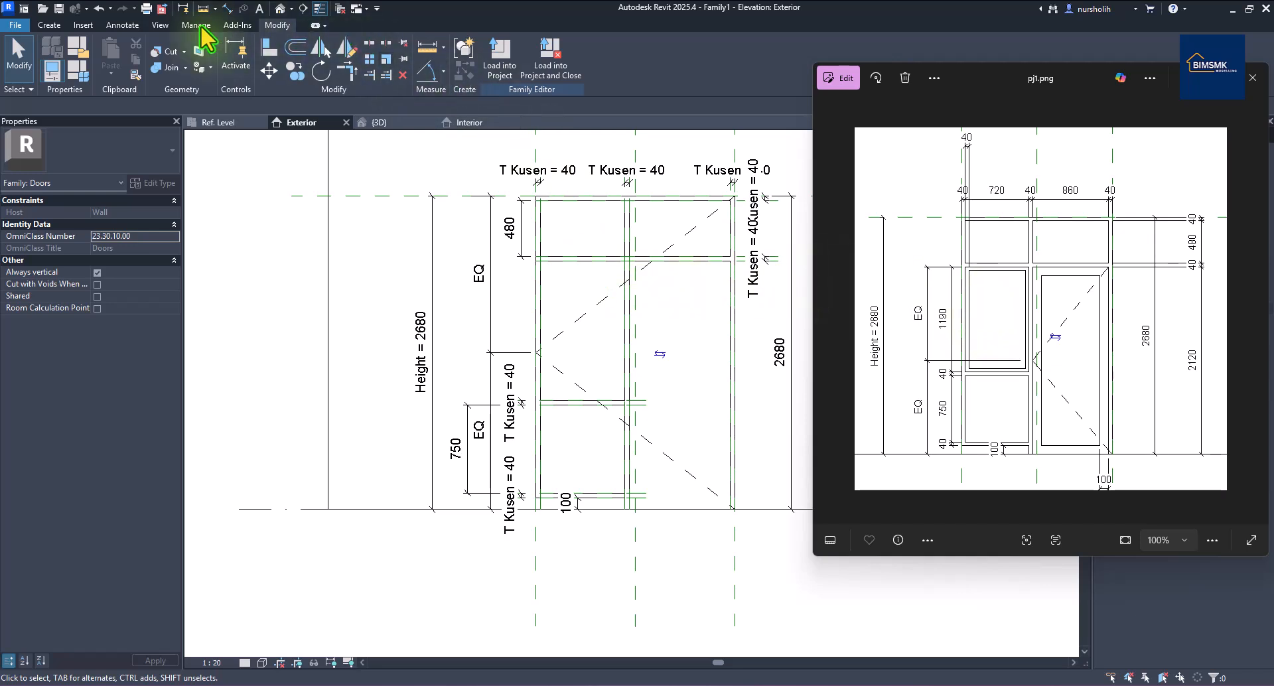
Pick reference planes at offset 40 from the frame's horizontal and vertical edges.
click(49, 24)
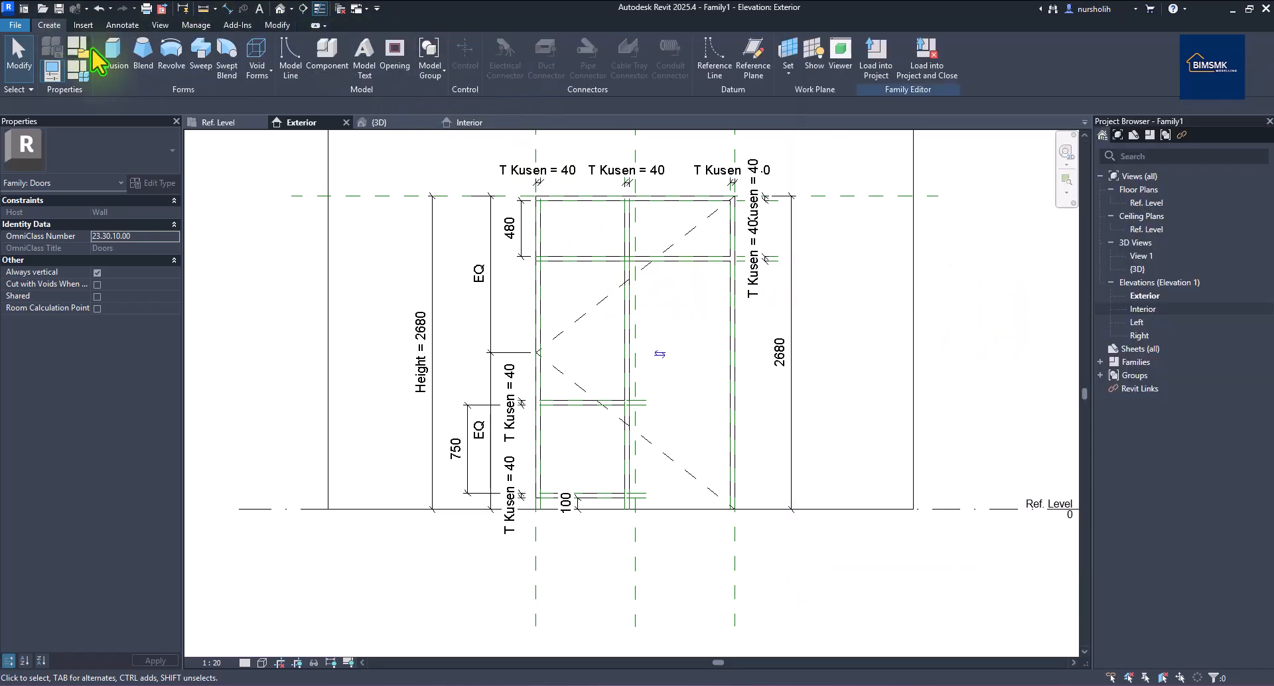
click(753, 58)
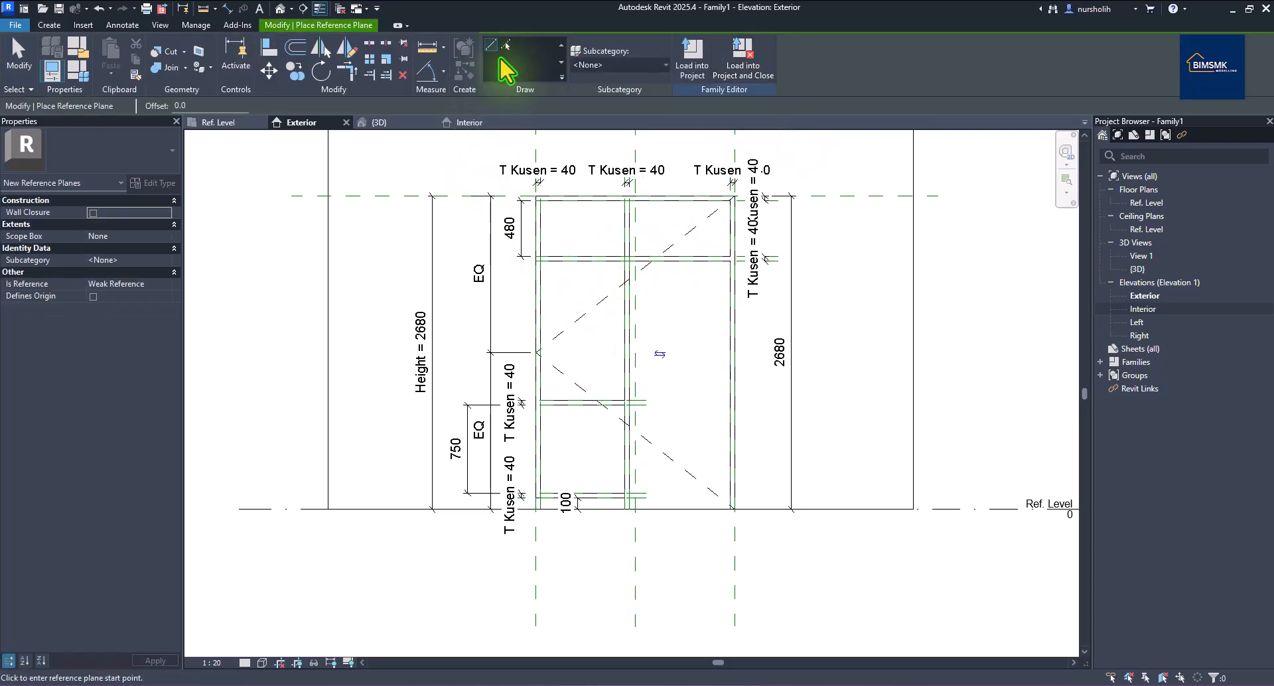
click(507, 45)
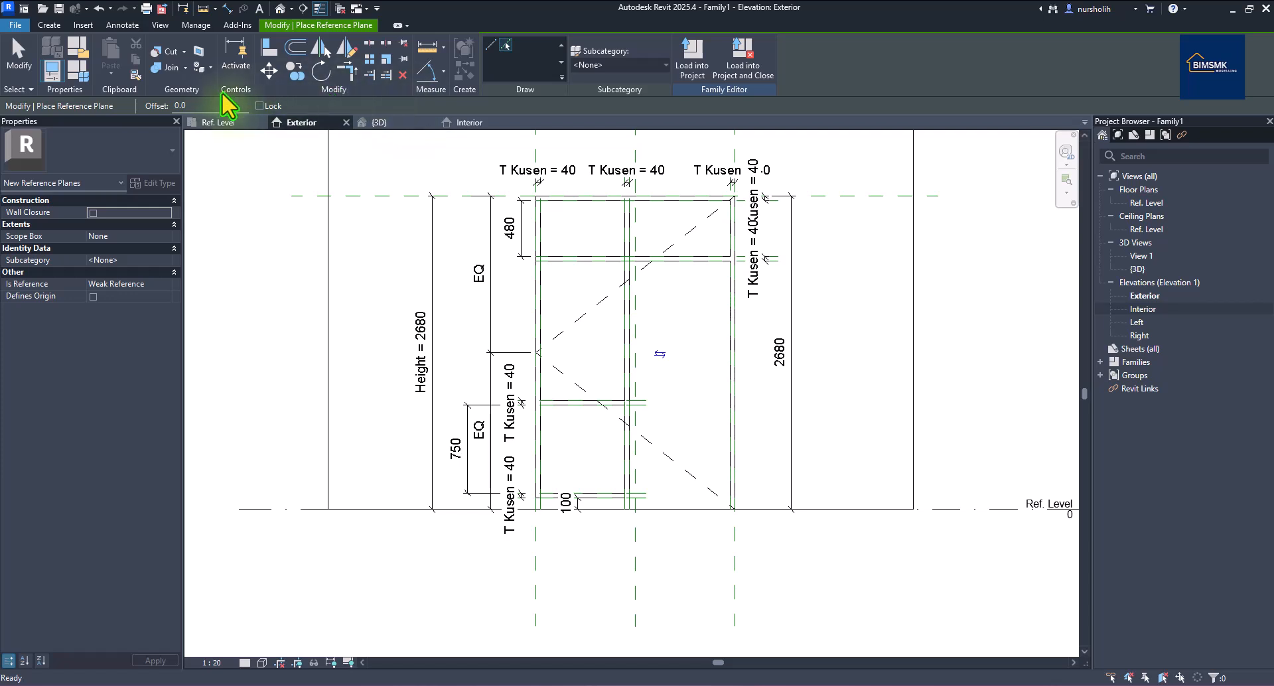
drag(200, 103, 158, 105)
text(40)
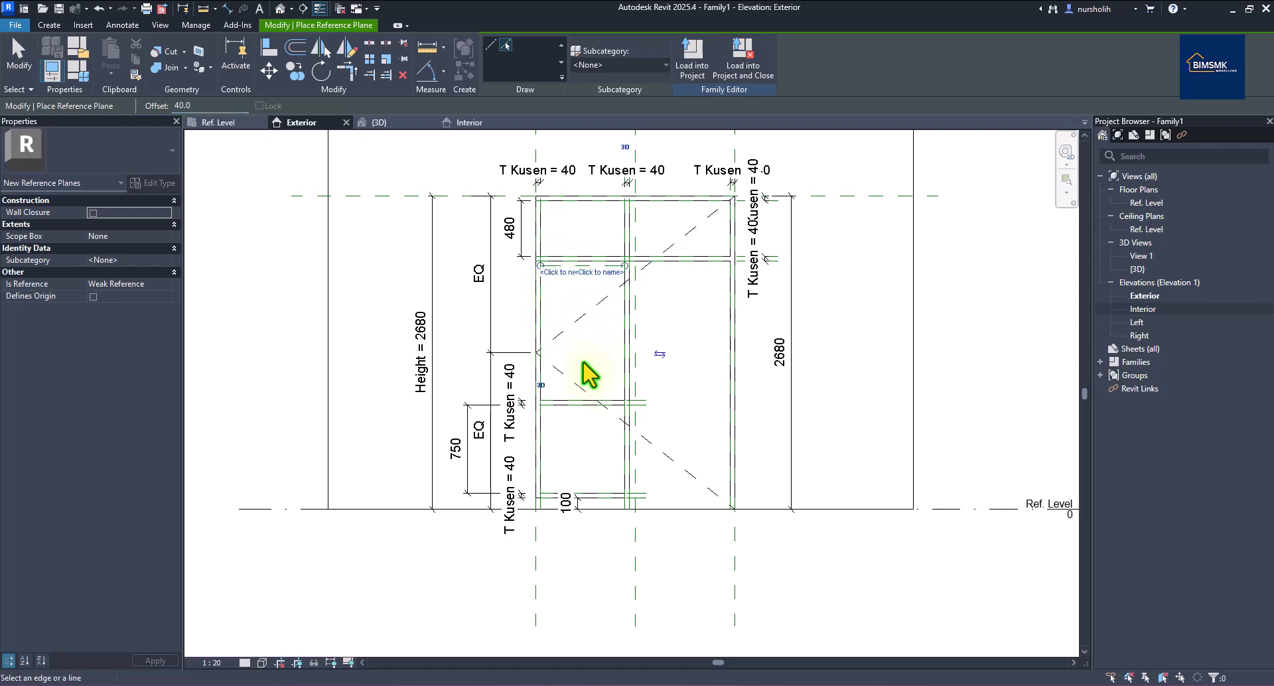
click(575, 401)
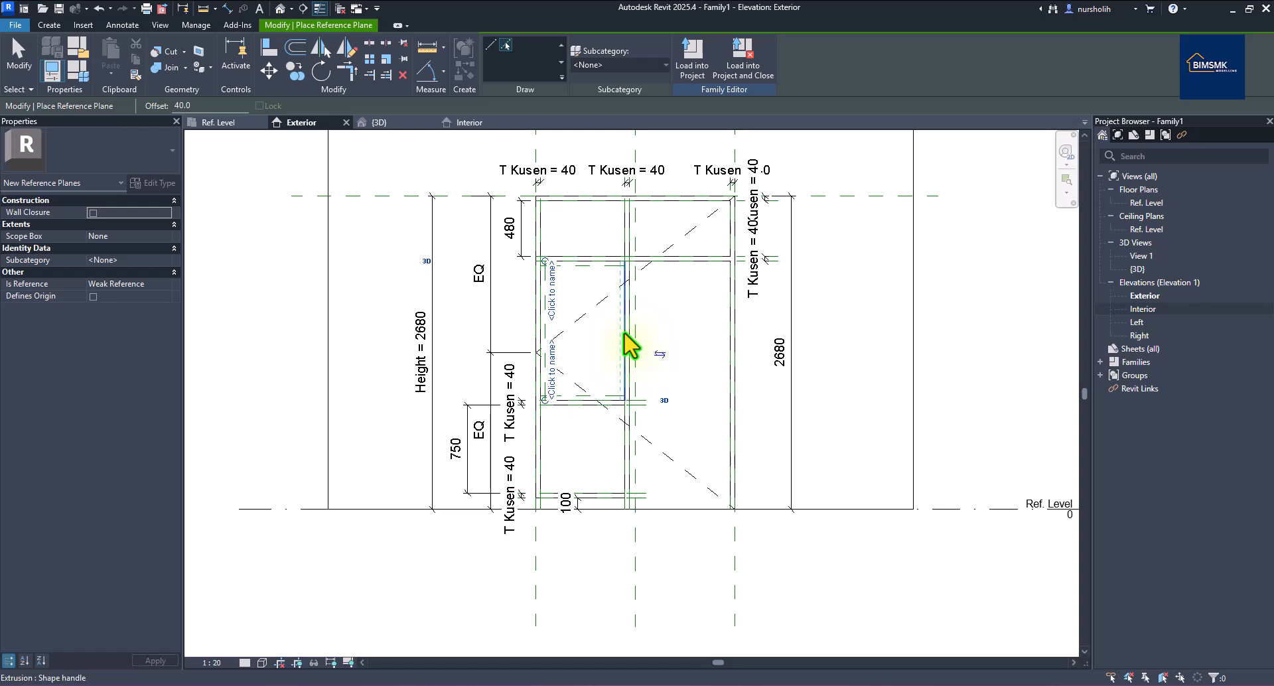
click(622, 336)
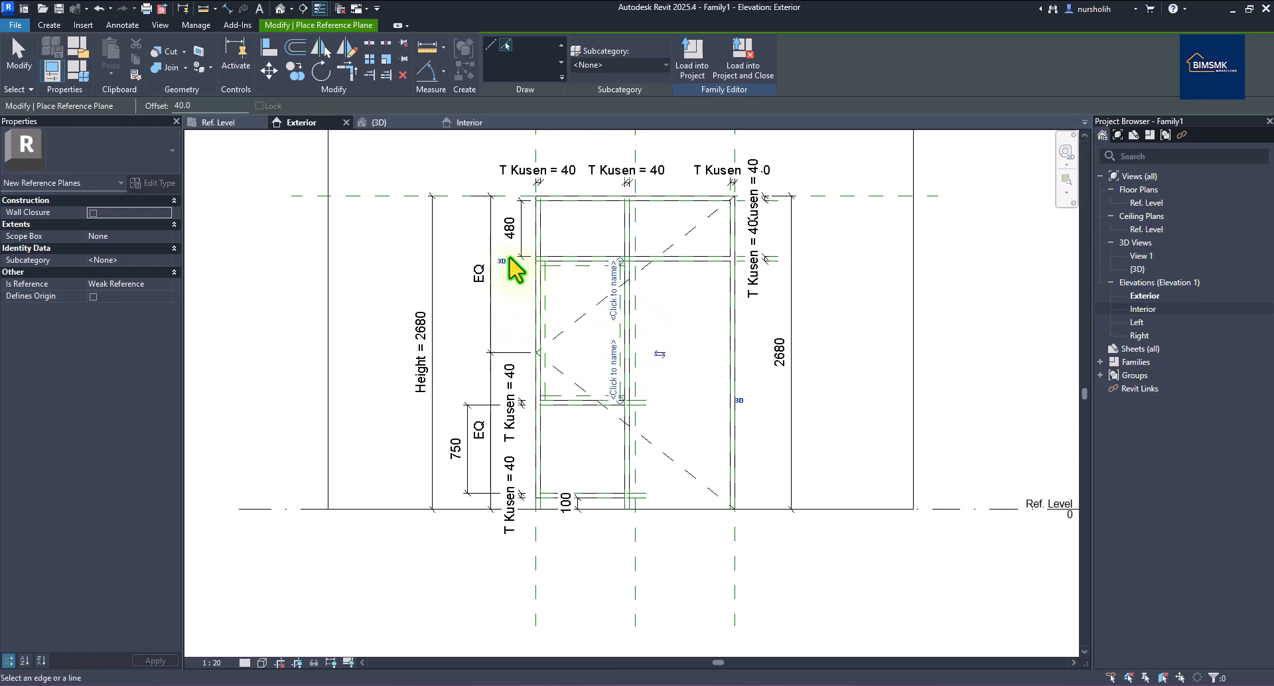
right_click(374, 247)
click(399, 264)
Trim the new reference planes' ends back to the left opening.
right_click(393, 256)
click(411, 267)
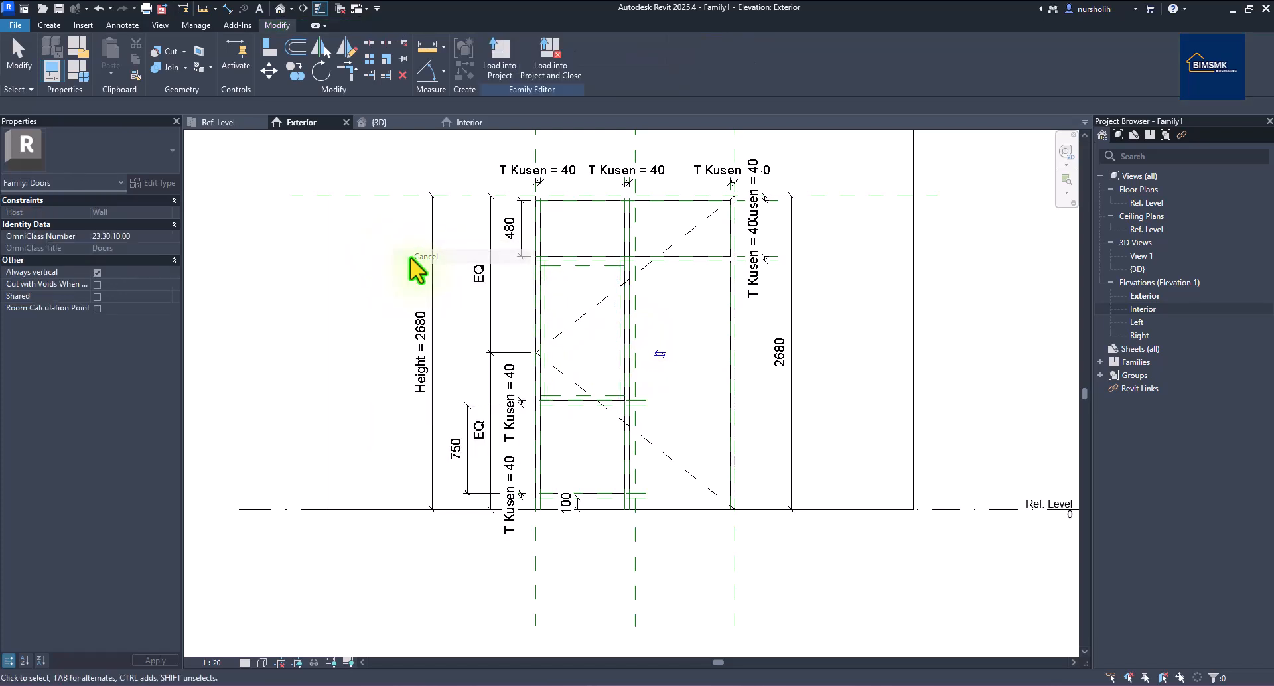
scroll(577, 308, up, 1)
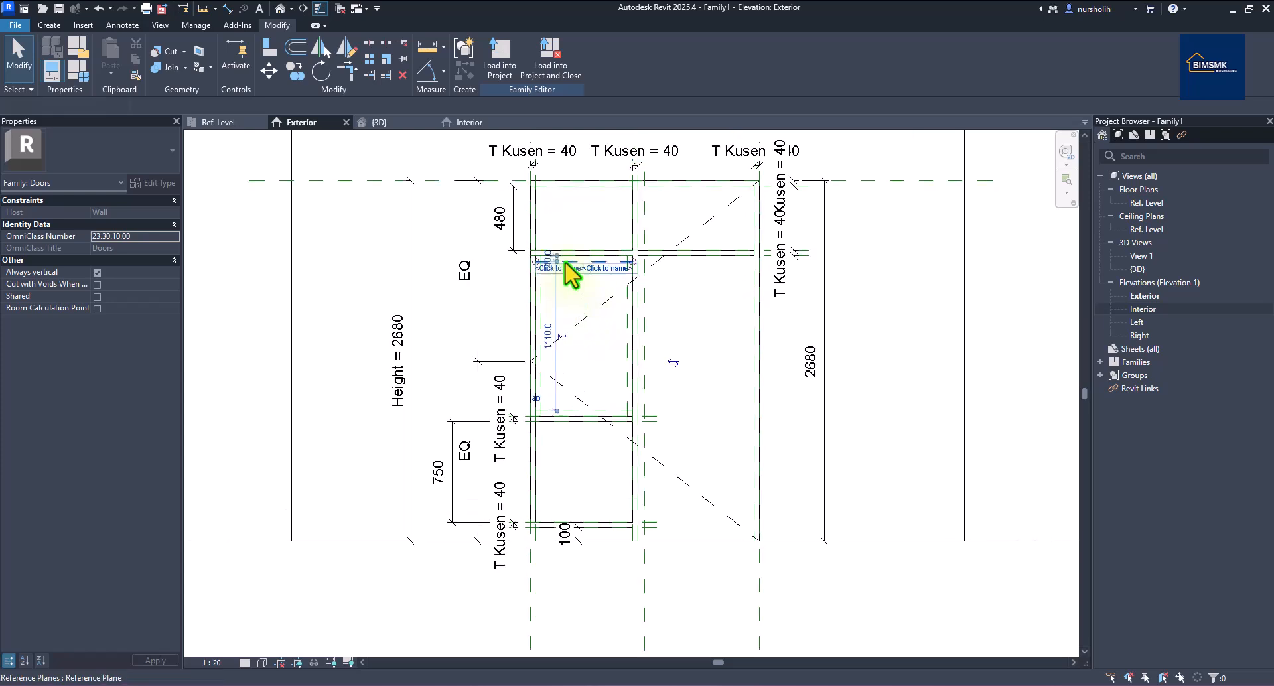
click(561, 263)
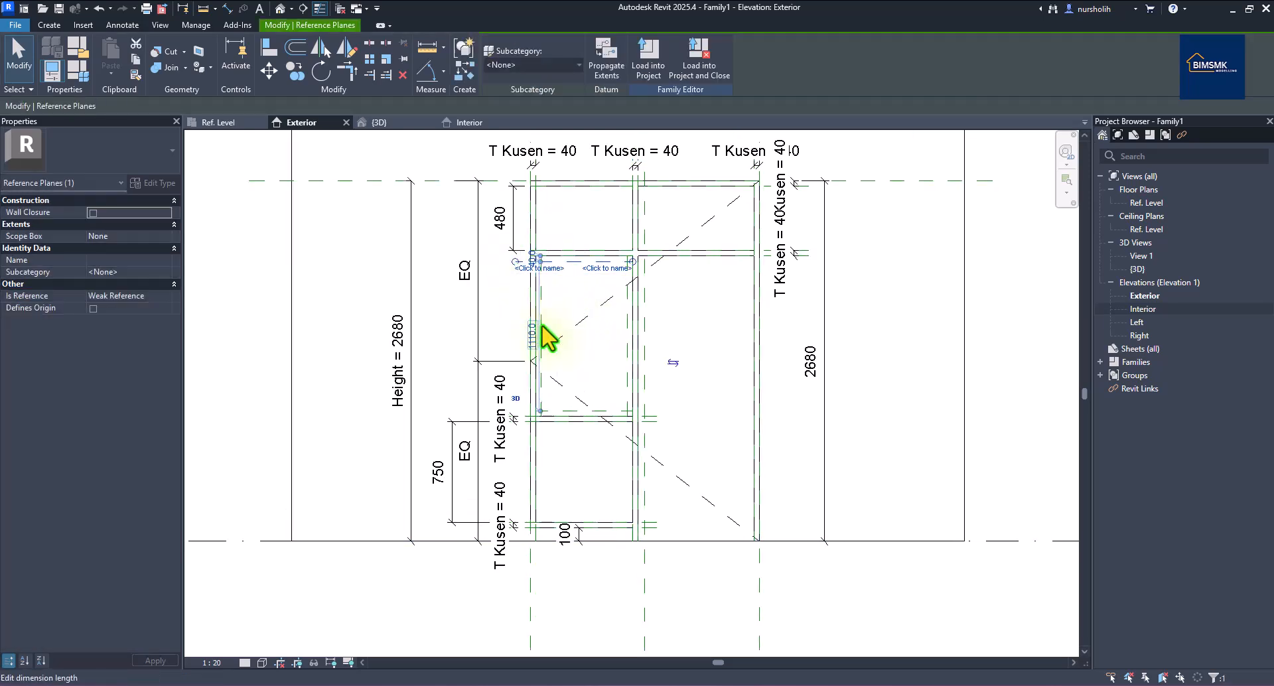
click(580, 413)
drag(541, 413, 515, 412)
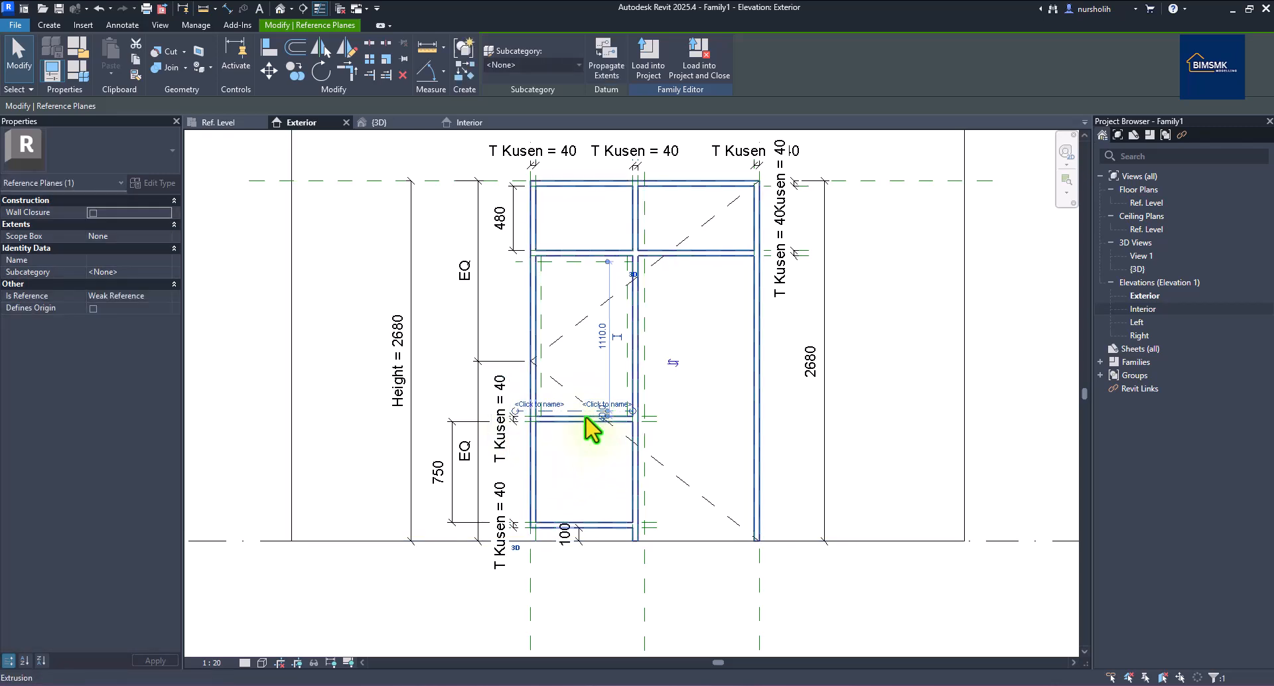
drag(549, 433, 627, 438)
click(371, 262)
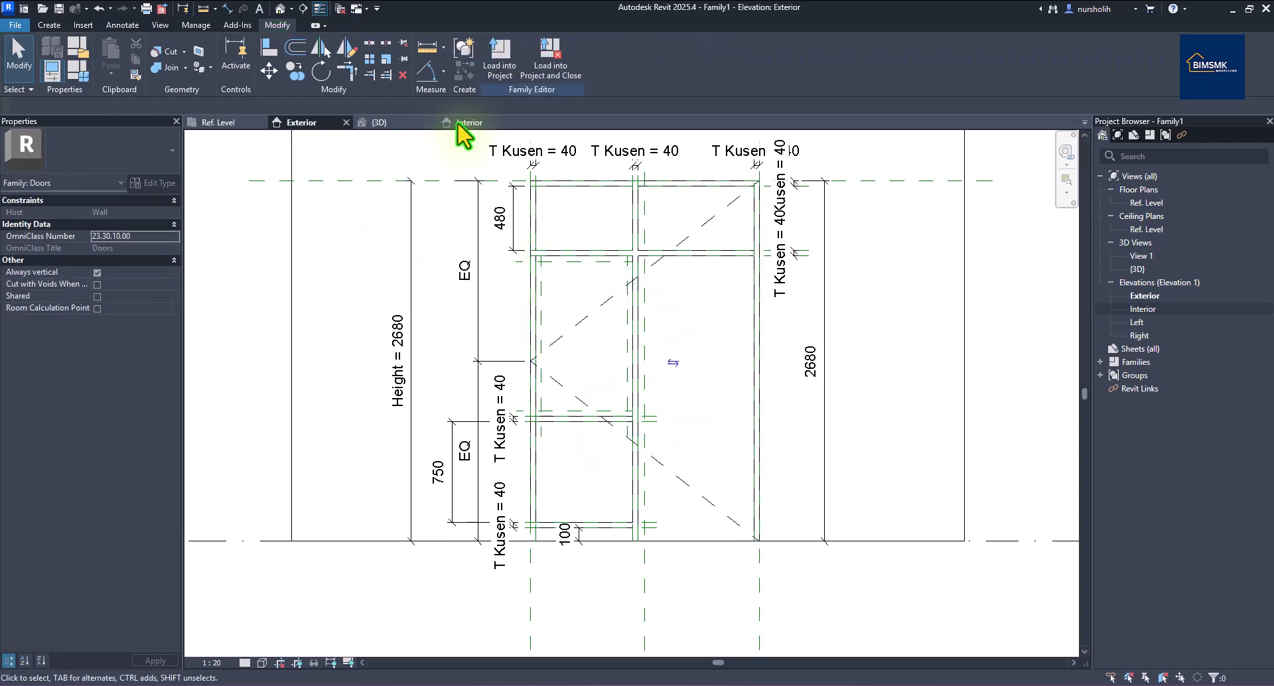
Place aligned 40 dimensions from the transom and middle rail edges to their reference planes.
click(227, 8)
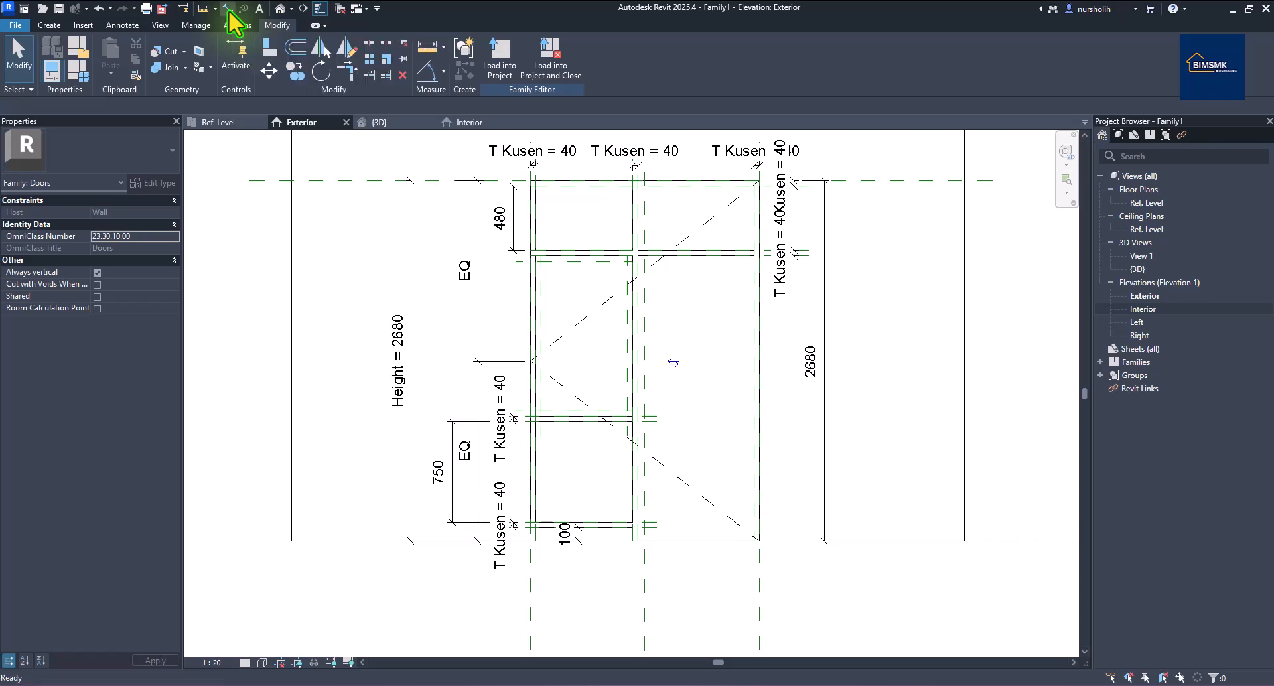
scroll(567, 455, up, 1)
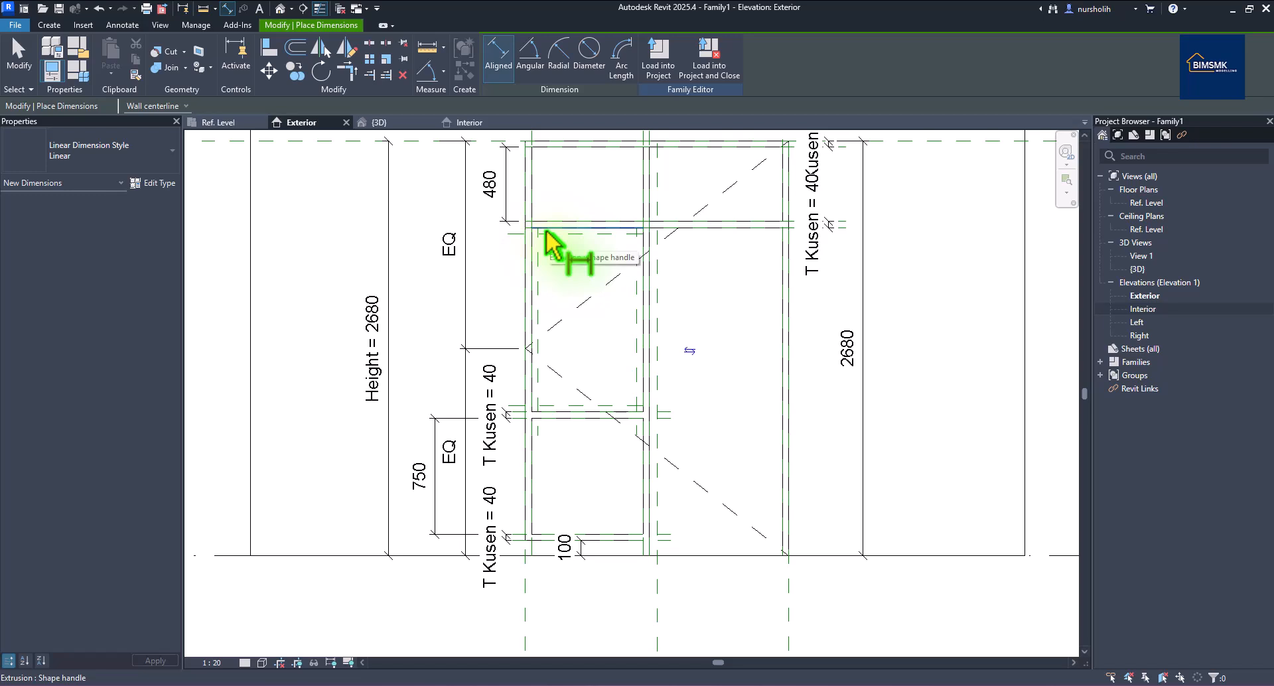
scroll(543, 233, up, 5)
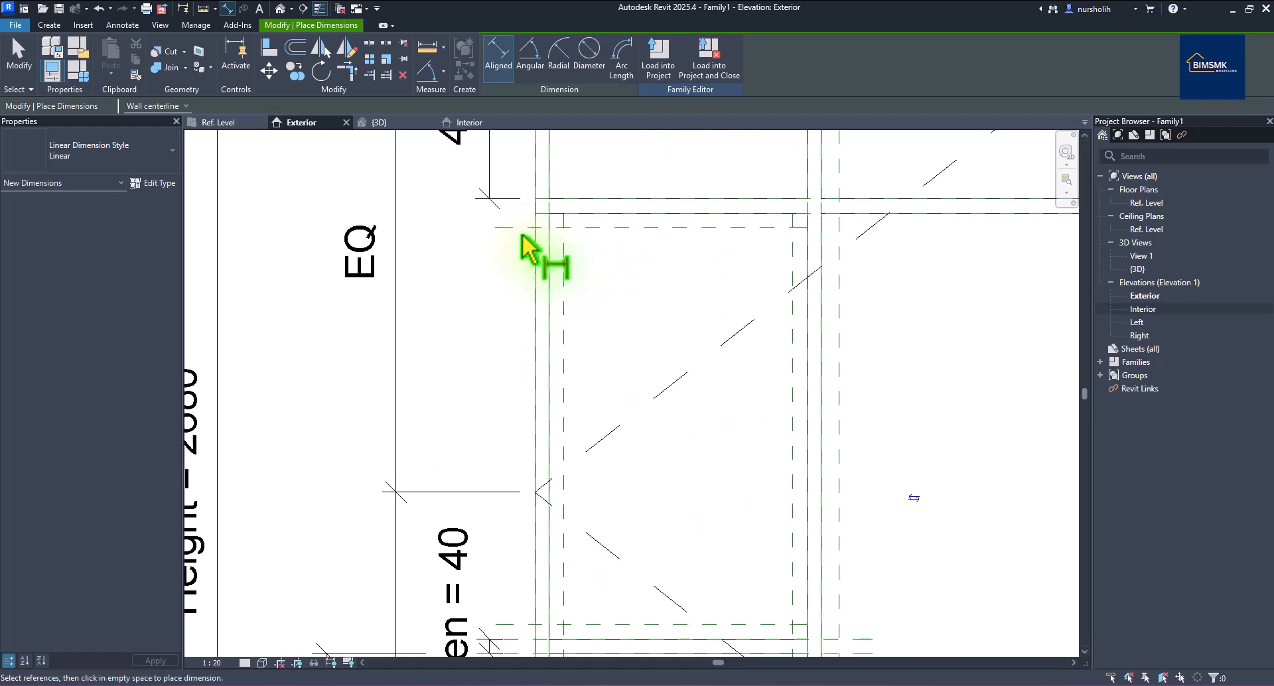
scroll(519, 226, down, 1)
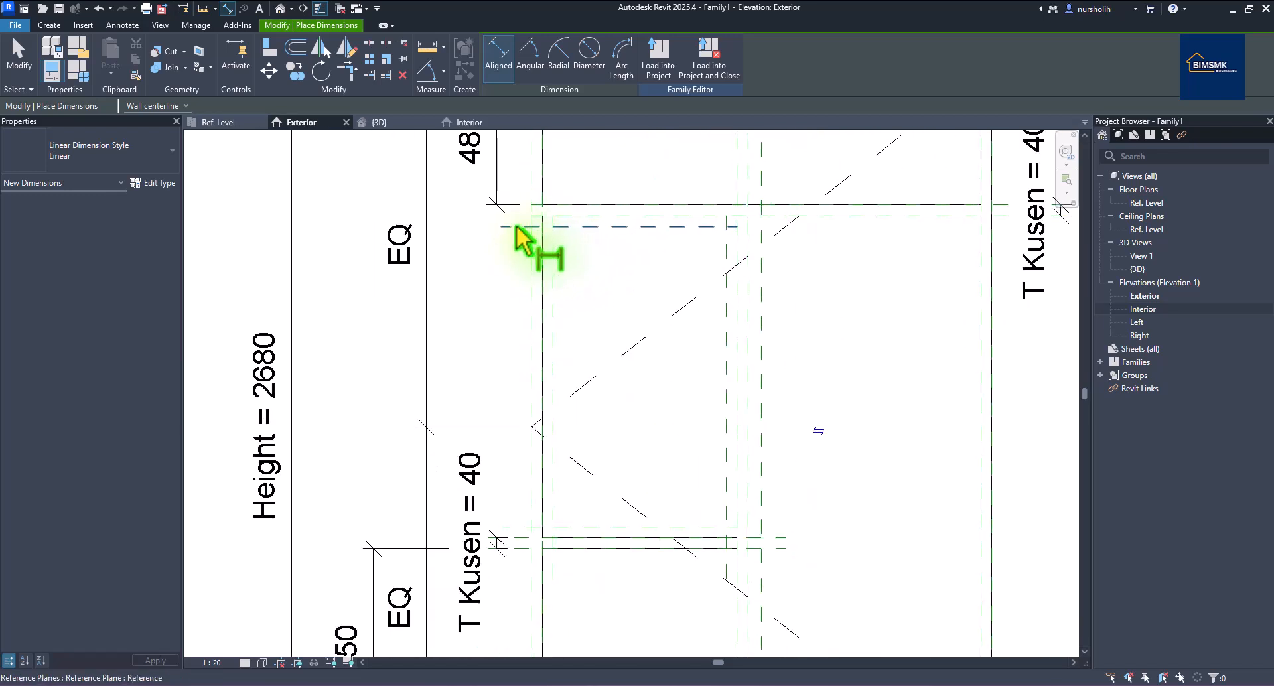
scroll(531, 232, down, 1)
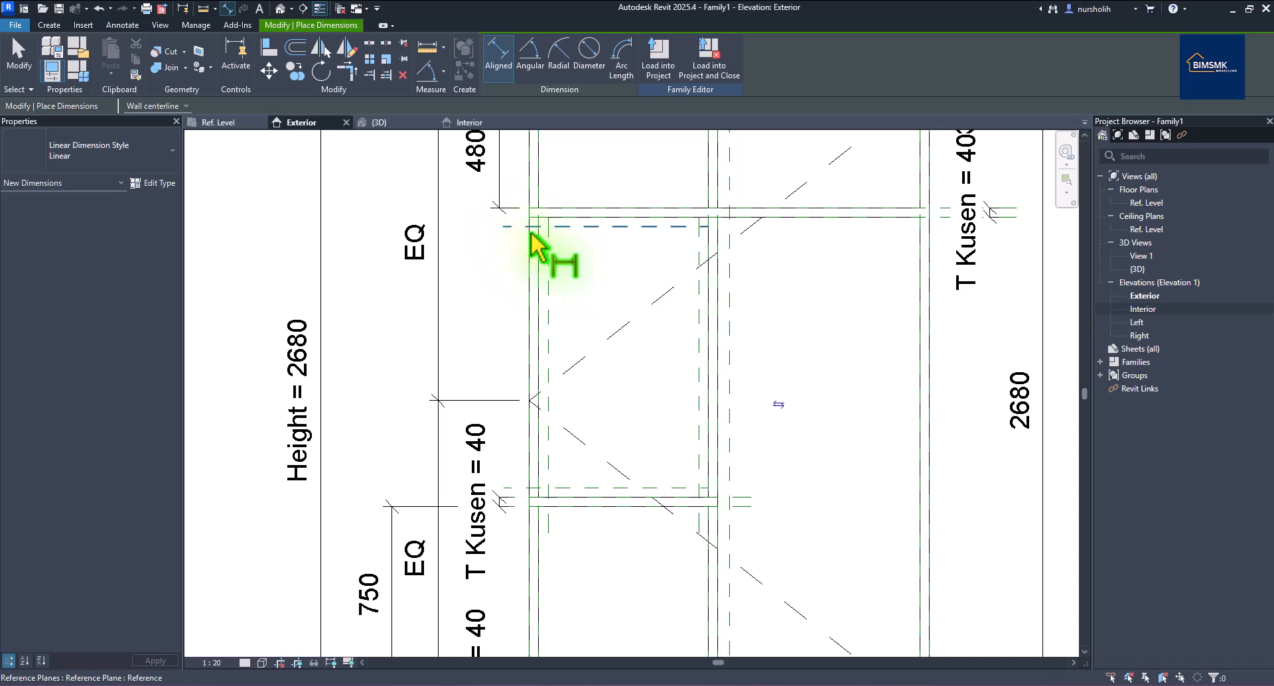
click(1017, 236)
click(624, 227)
click(492, 273)
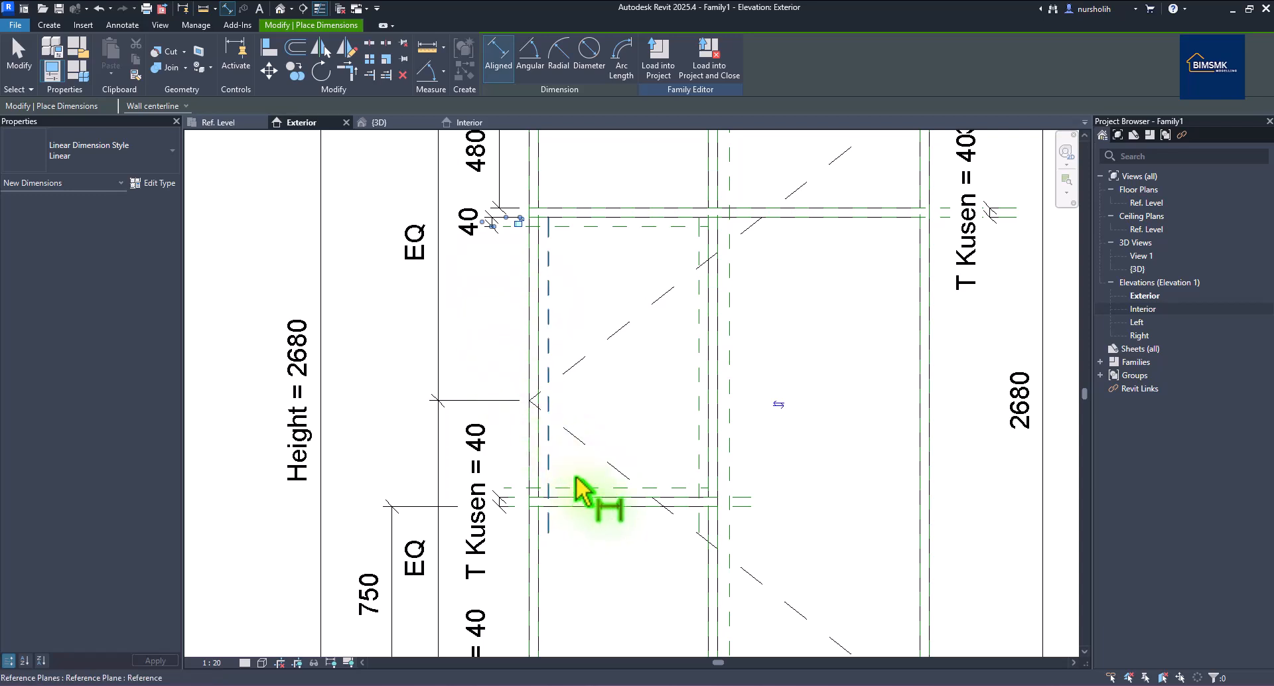
scroll(584, 465, down, 1)
scroll(634, 550, up, 2)
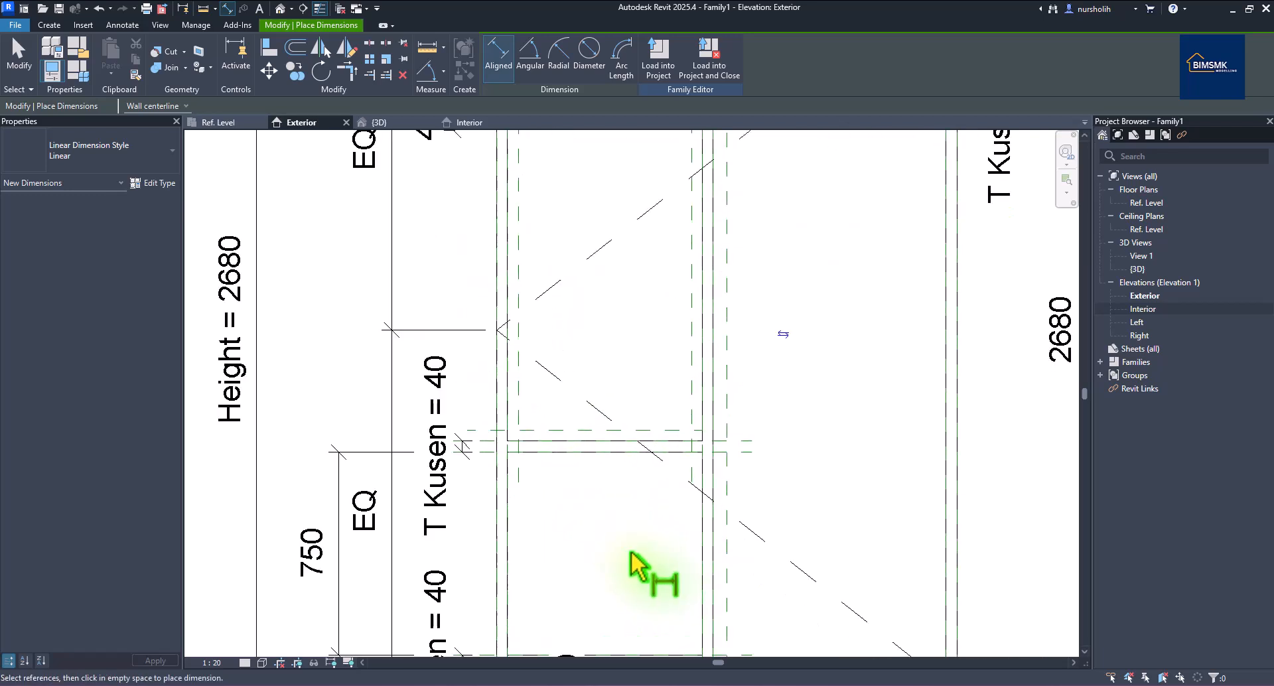
click(675, 435)
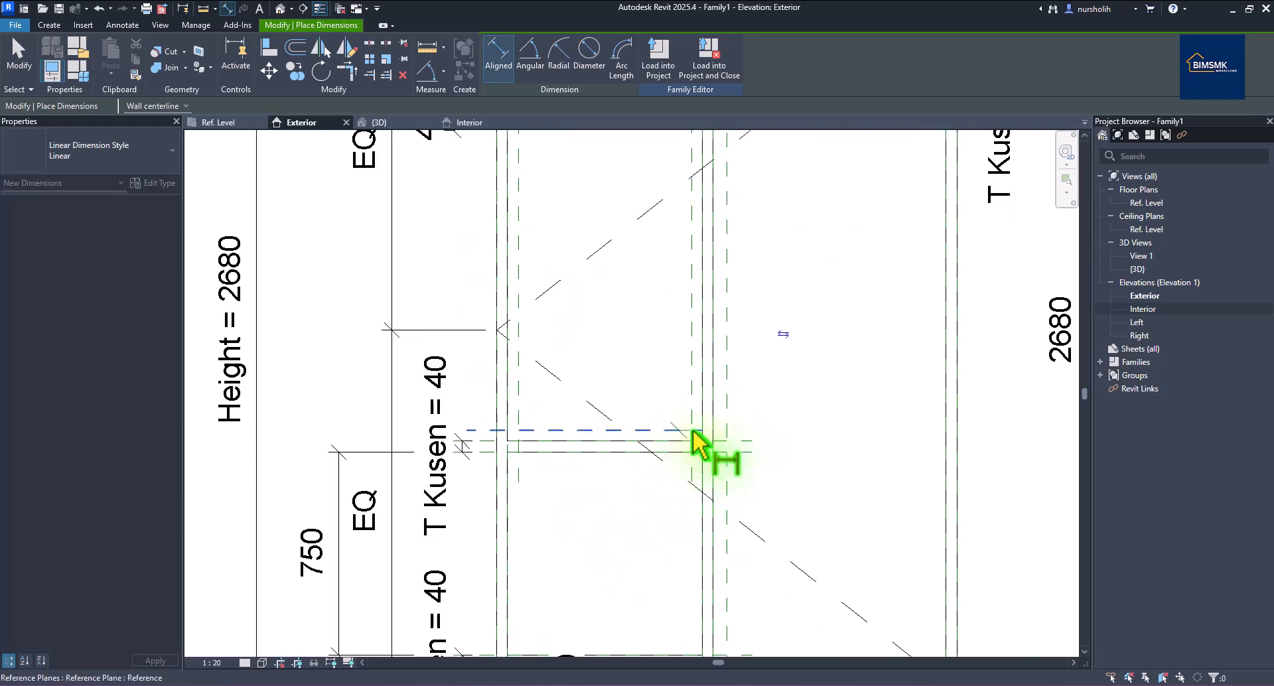
click(754, 440)
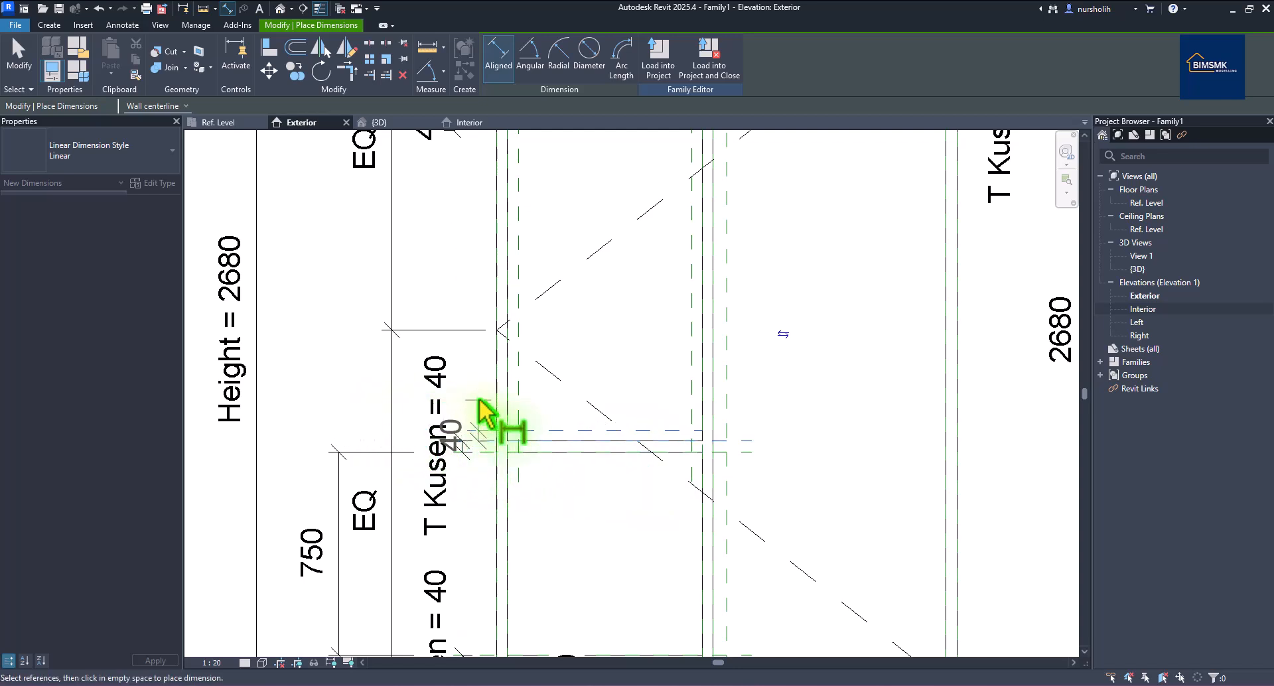
click(369, 393)
Add 40 dimensions at the bottom-left frame and the bottom mullion.
scroll(505, 448, down, 2)
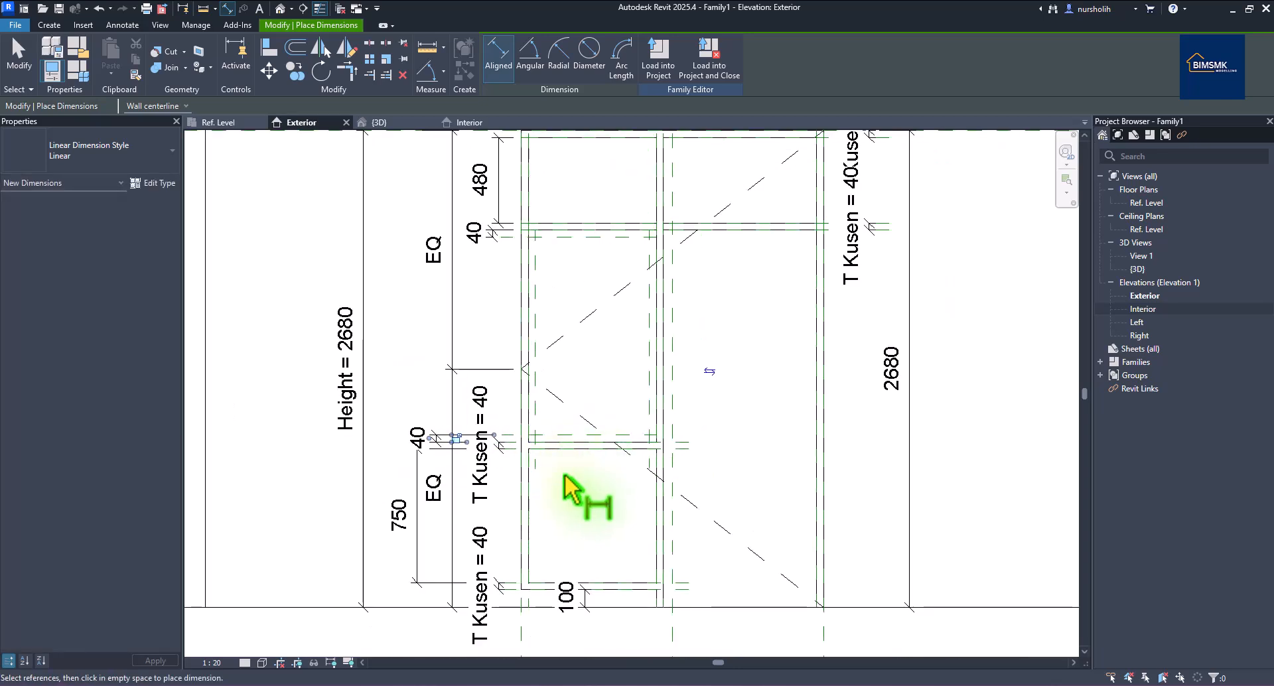
click(535, 461)
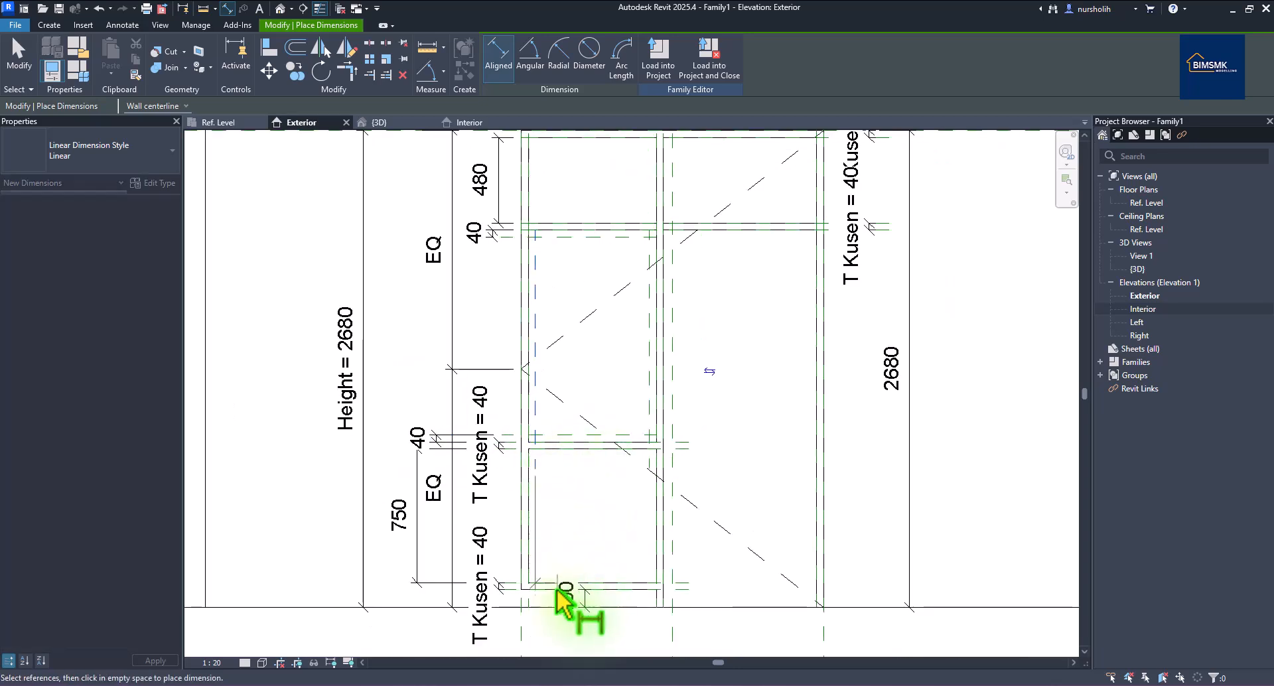
click(552, 639)
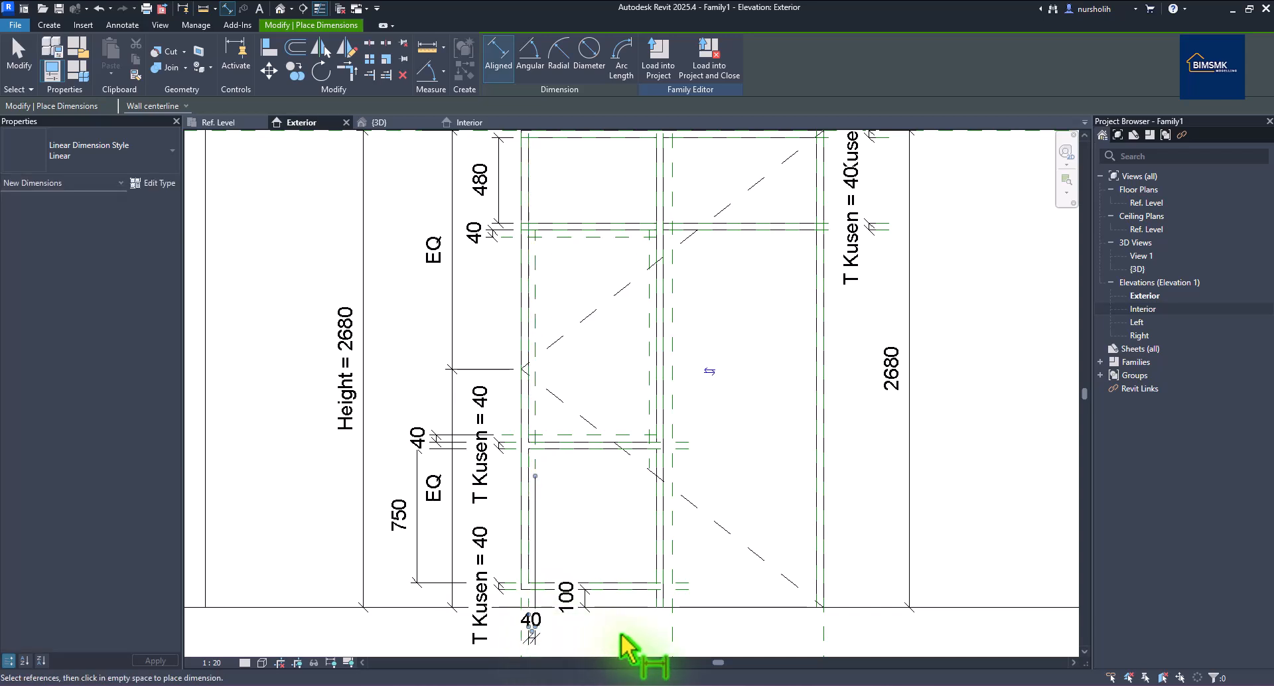
click(647, 433)
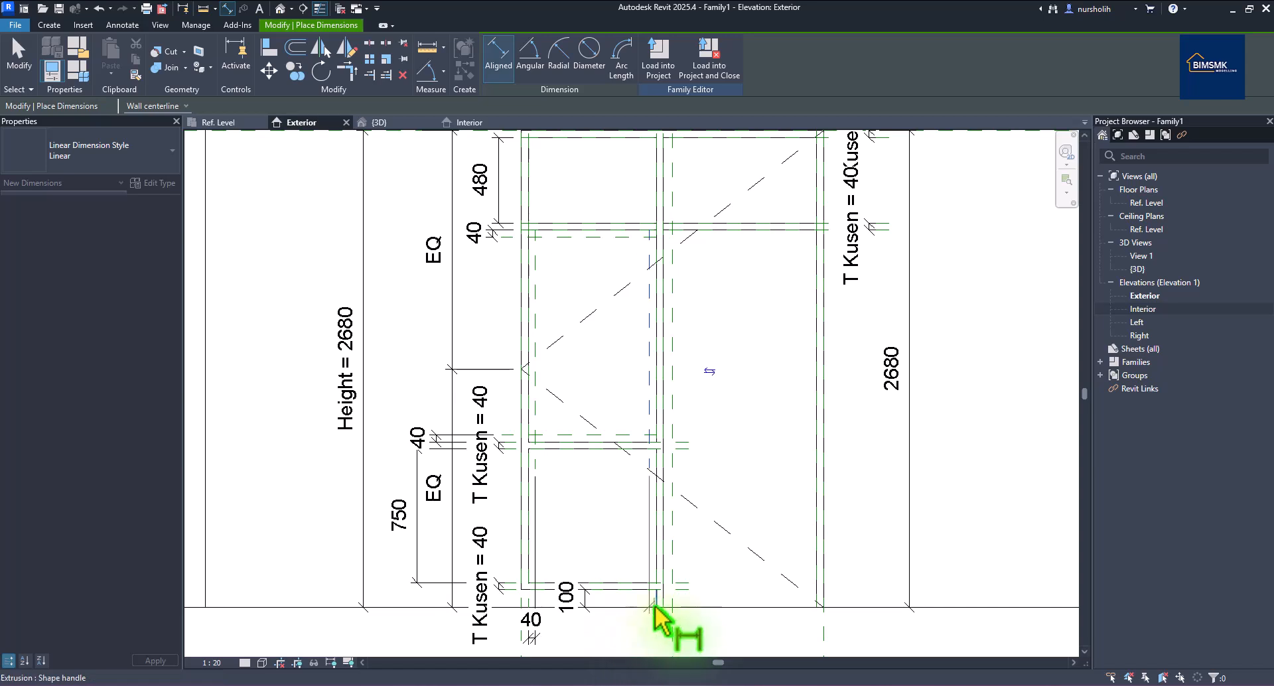
scroll(630, 638, down, 1)
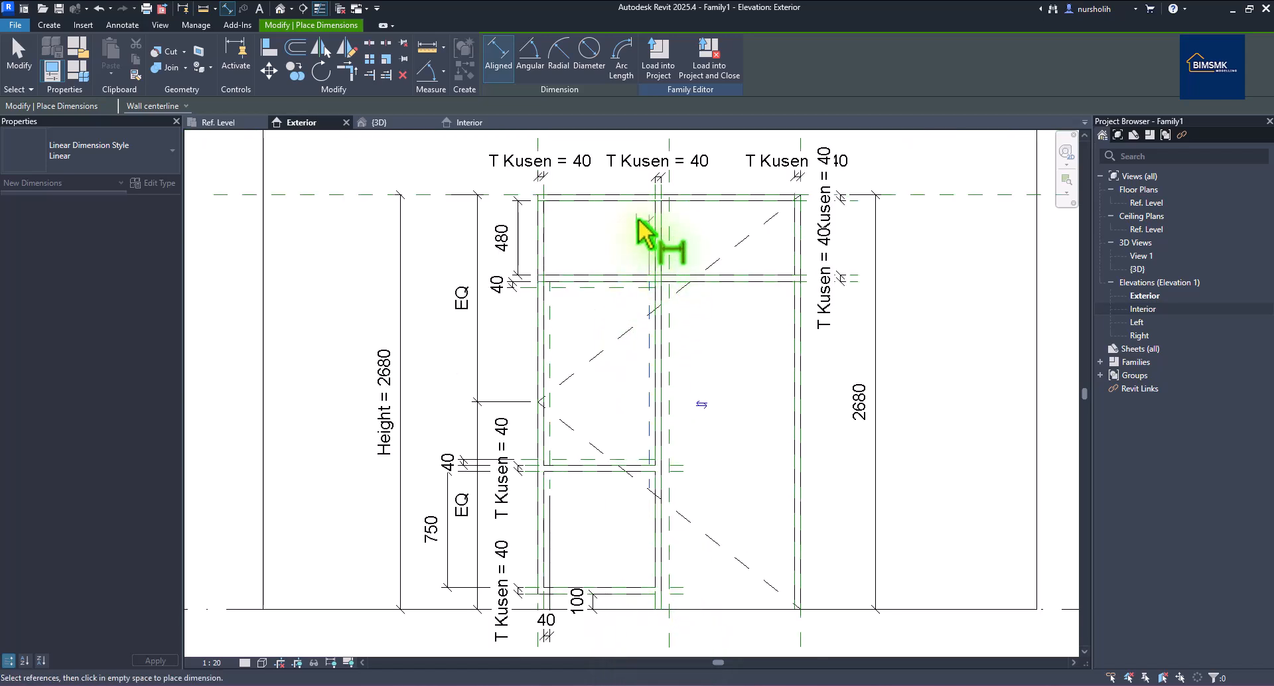
scroll(657, 194, down, 2)
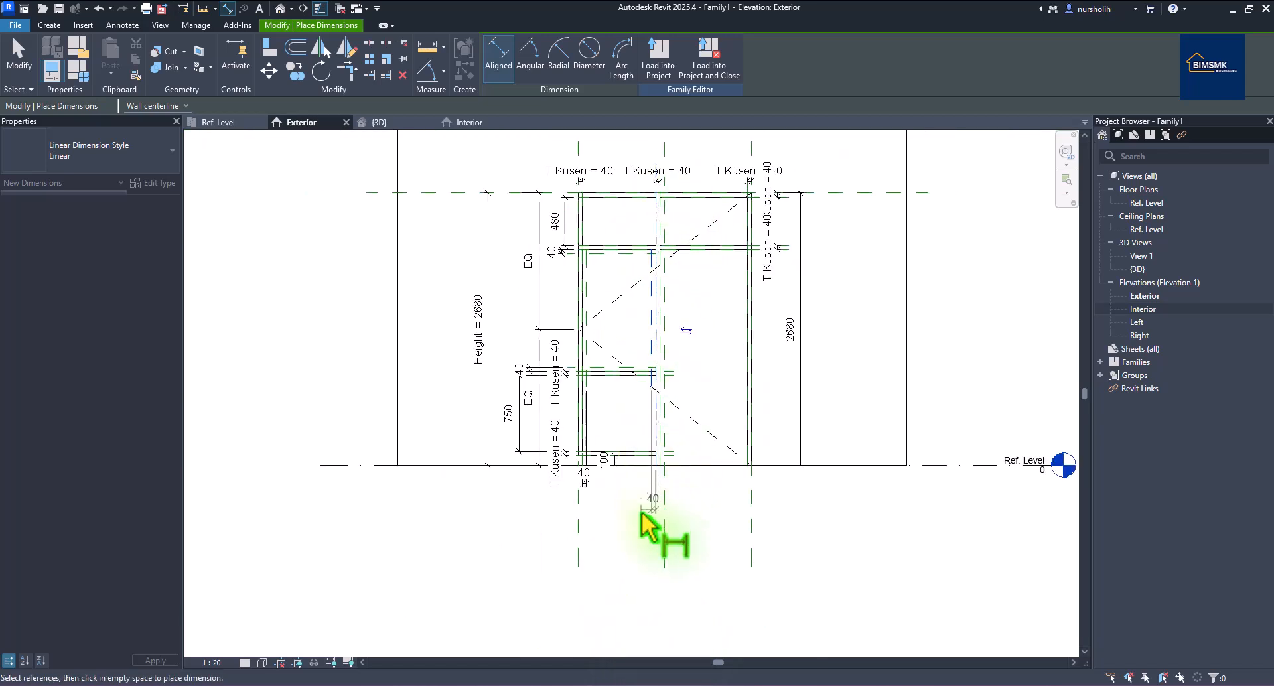
click(640, 489)
right_click(954, 339)
click(964, 355)
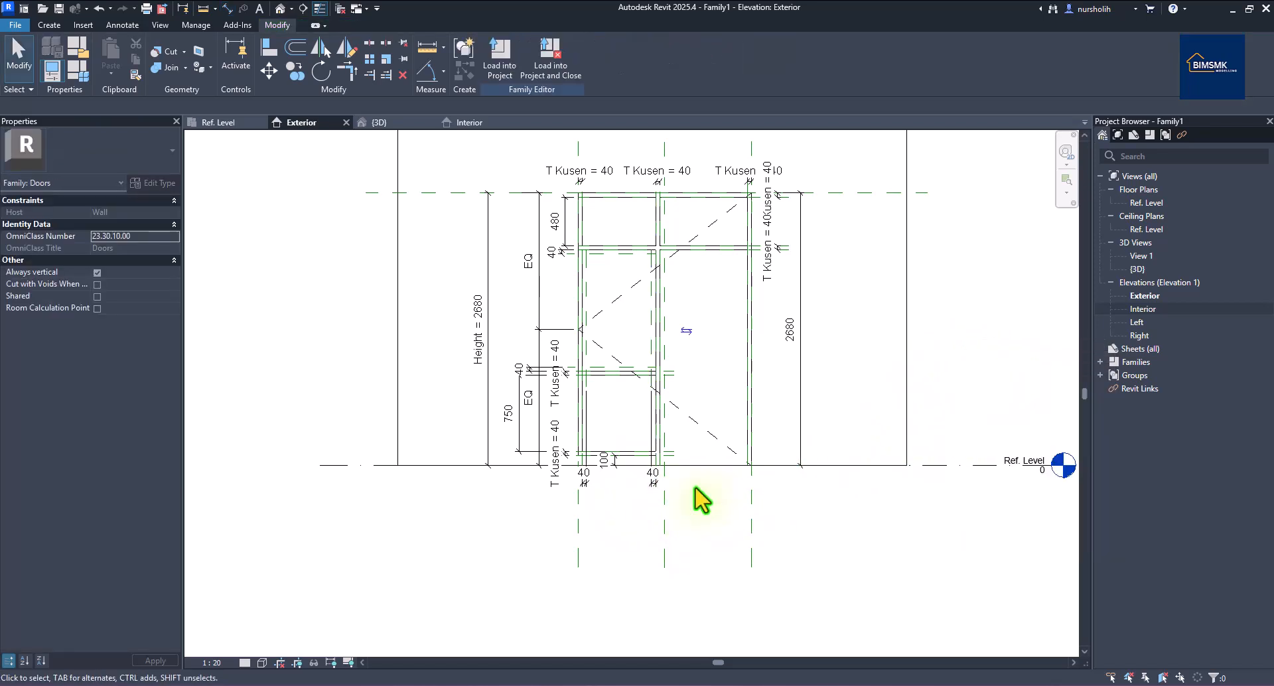
scroll(640, 516, up, 1)
Label the bottom mullion, bottom-left, lower and top 40 dimensions with new type parameter L Frame J.
click(658, 480)
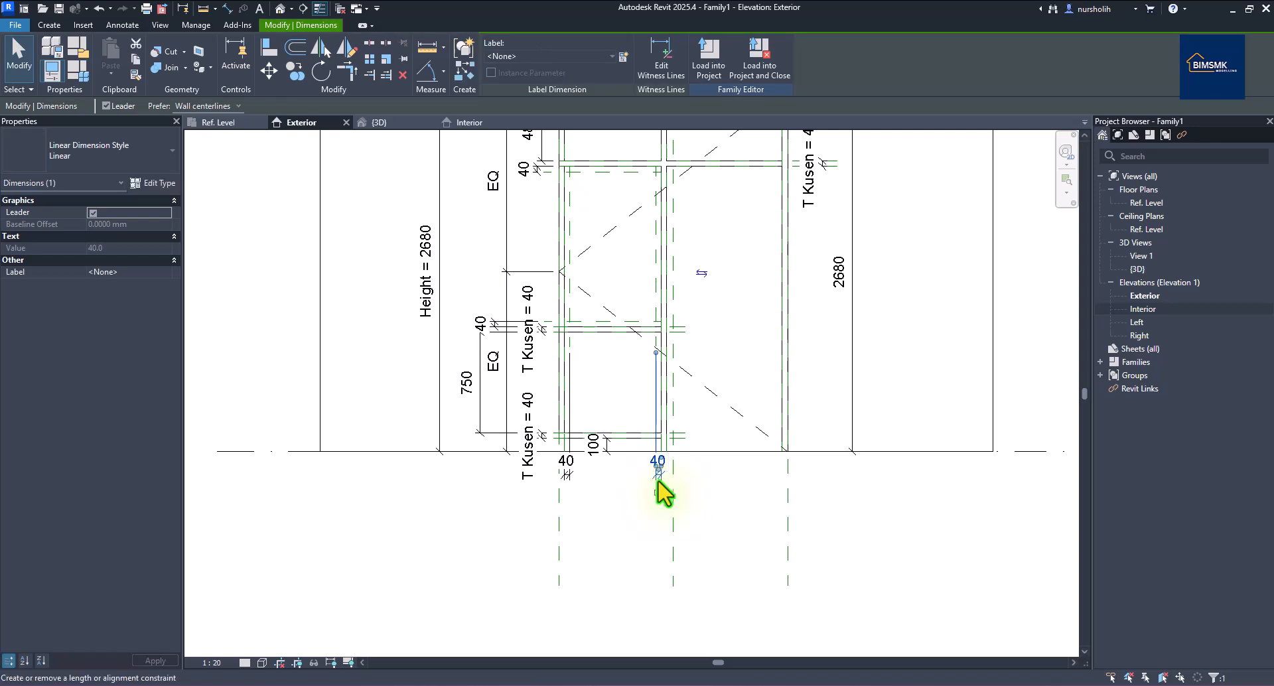
ctrl+click(567, 471)
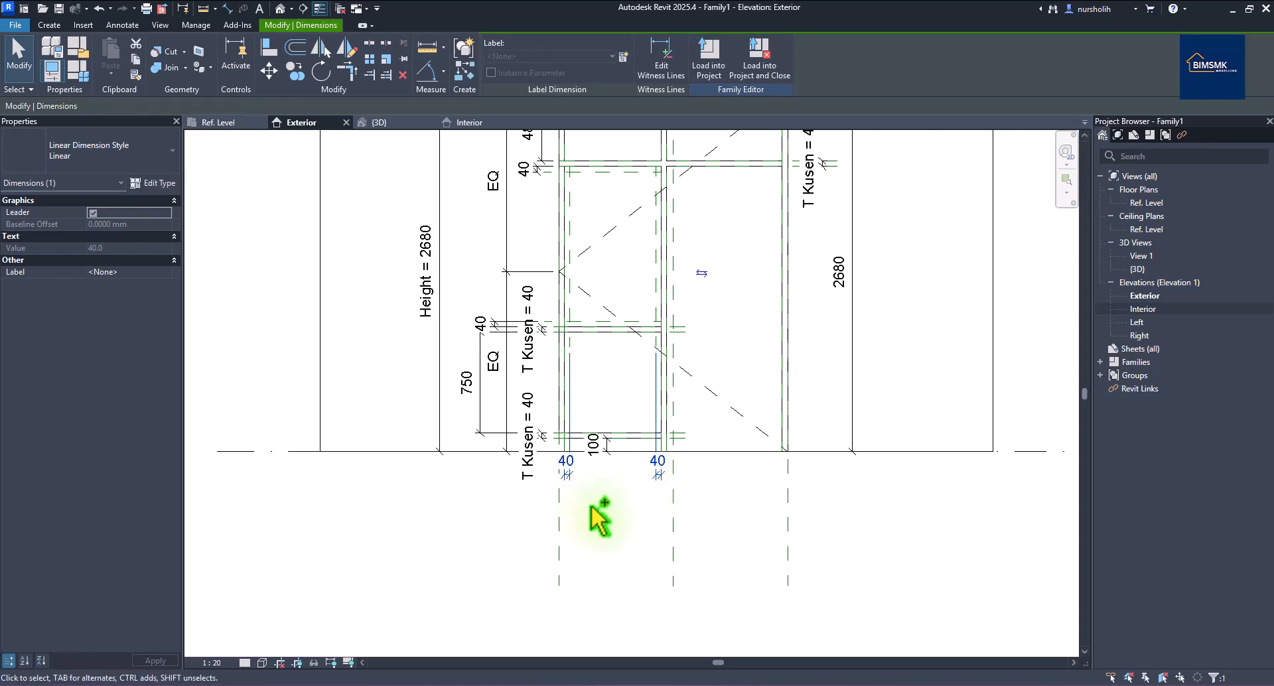
ctrl+click(489, 337)
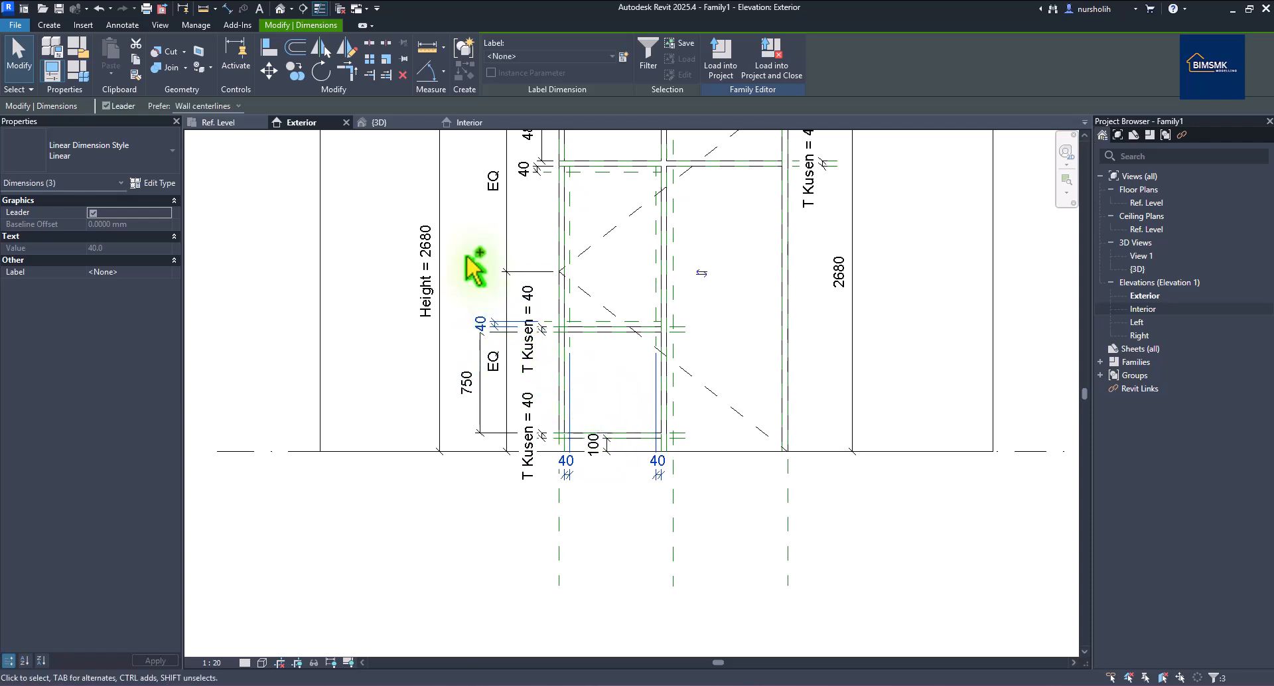
ctrl+click(534, 166)
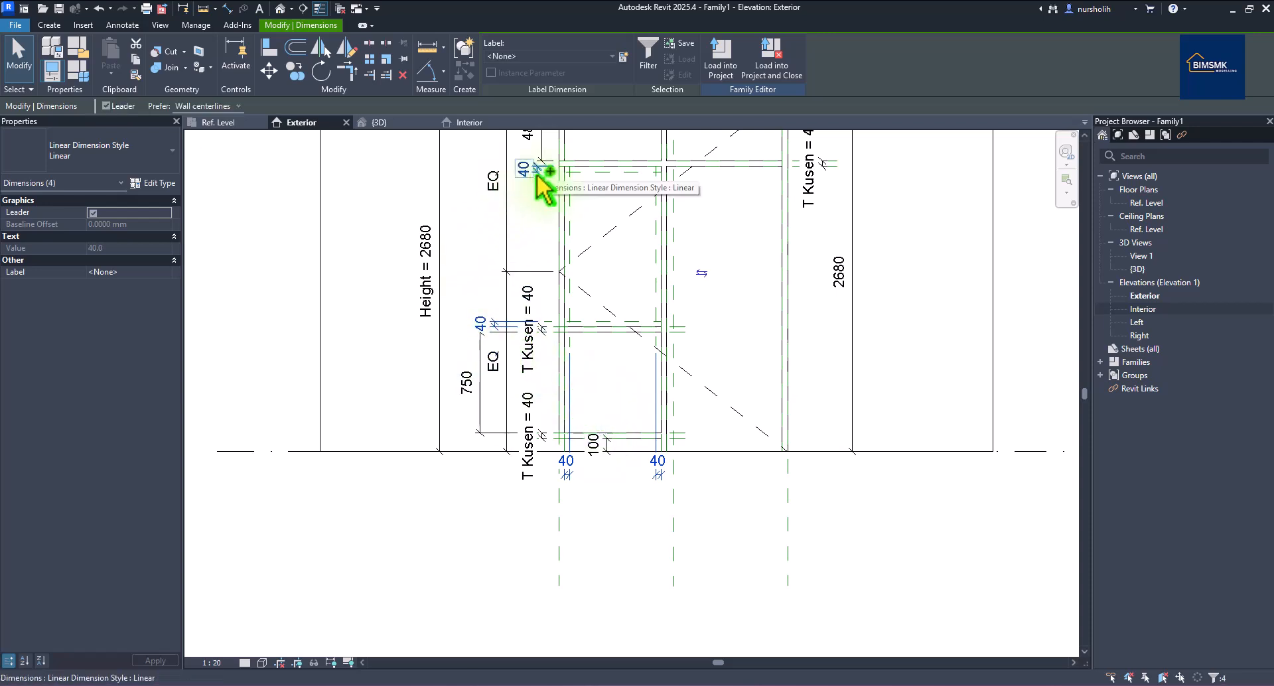
click(622, 56)
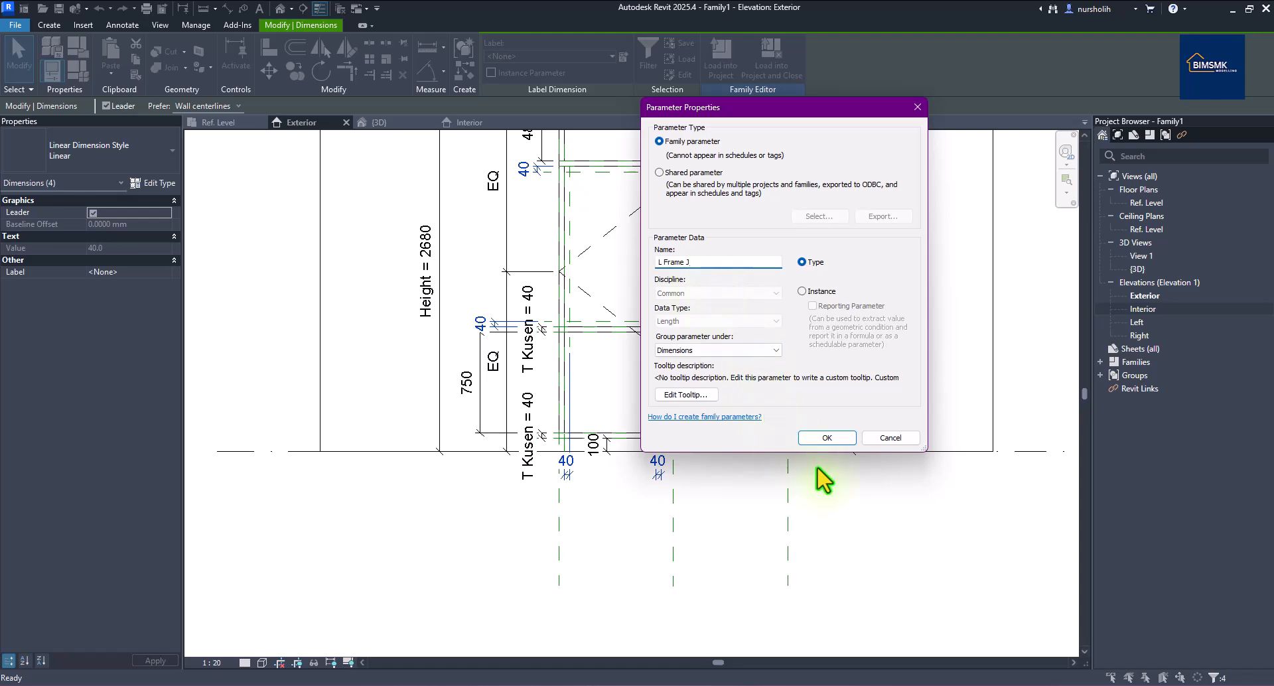
click(823, 440)
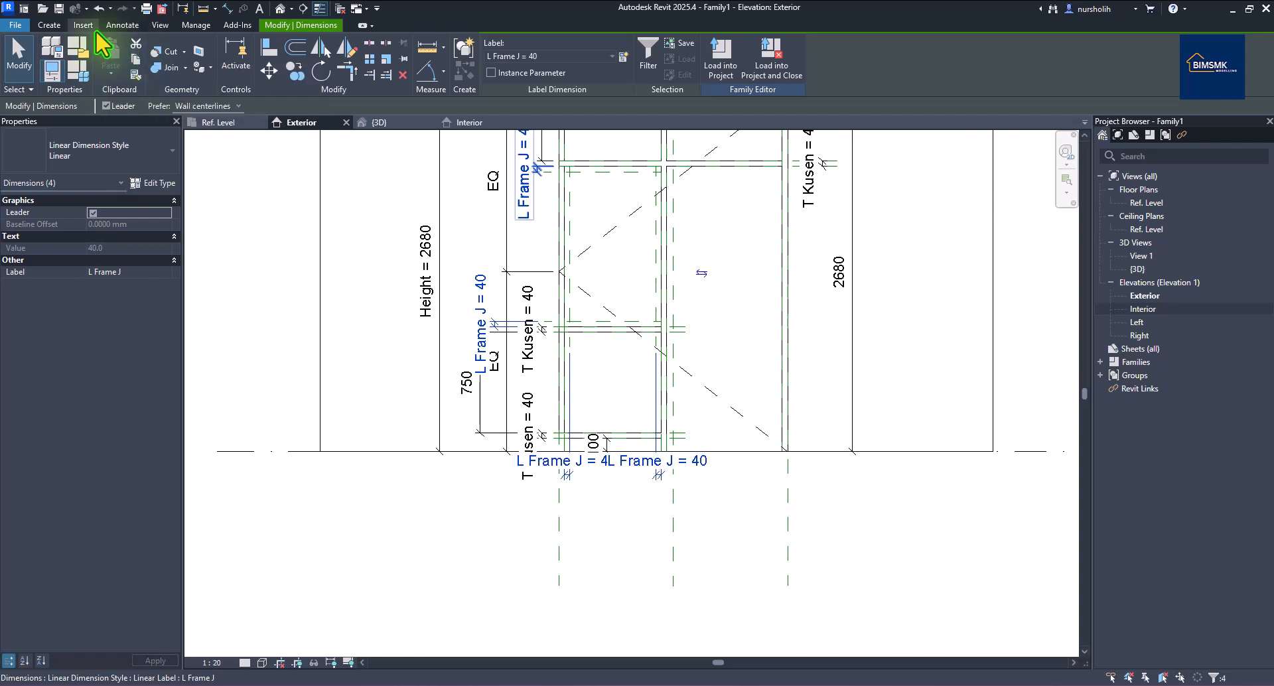
In Family Types, apply L Frame J = 50 to test, then set it back to 40.
click(81, 71)
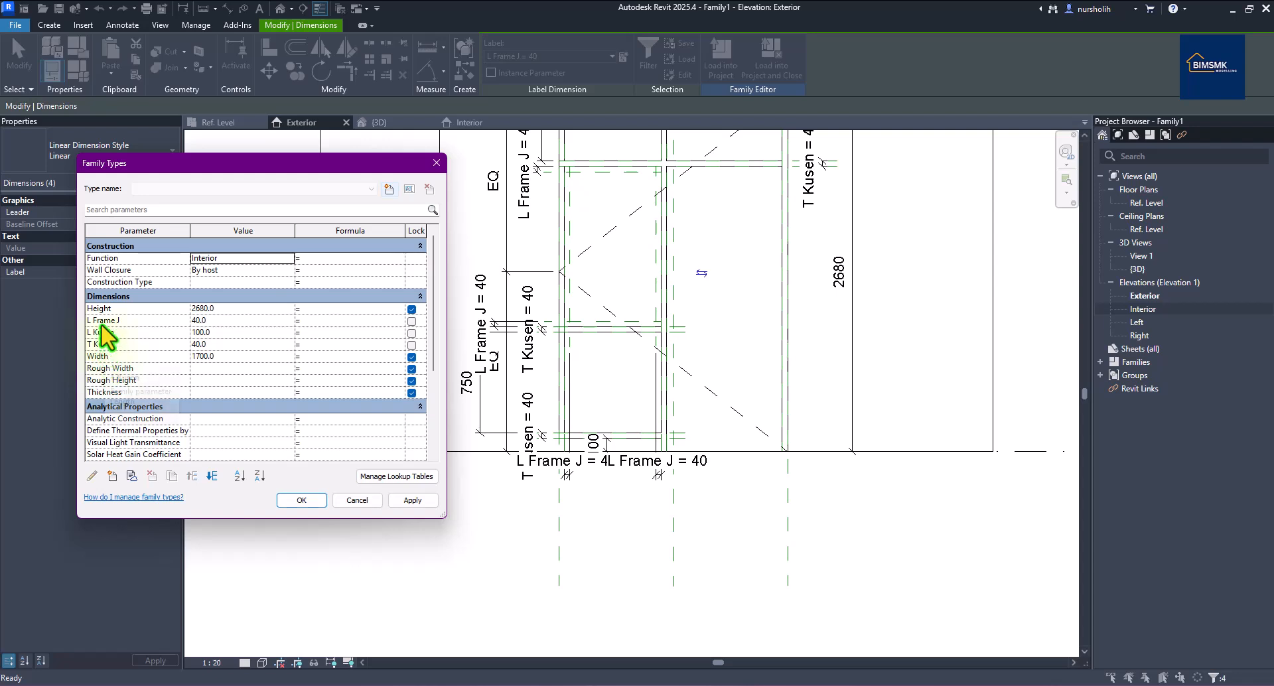
click(196, 321)
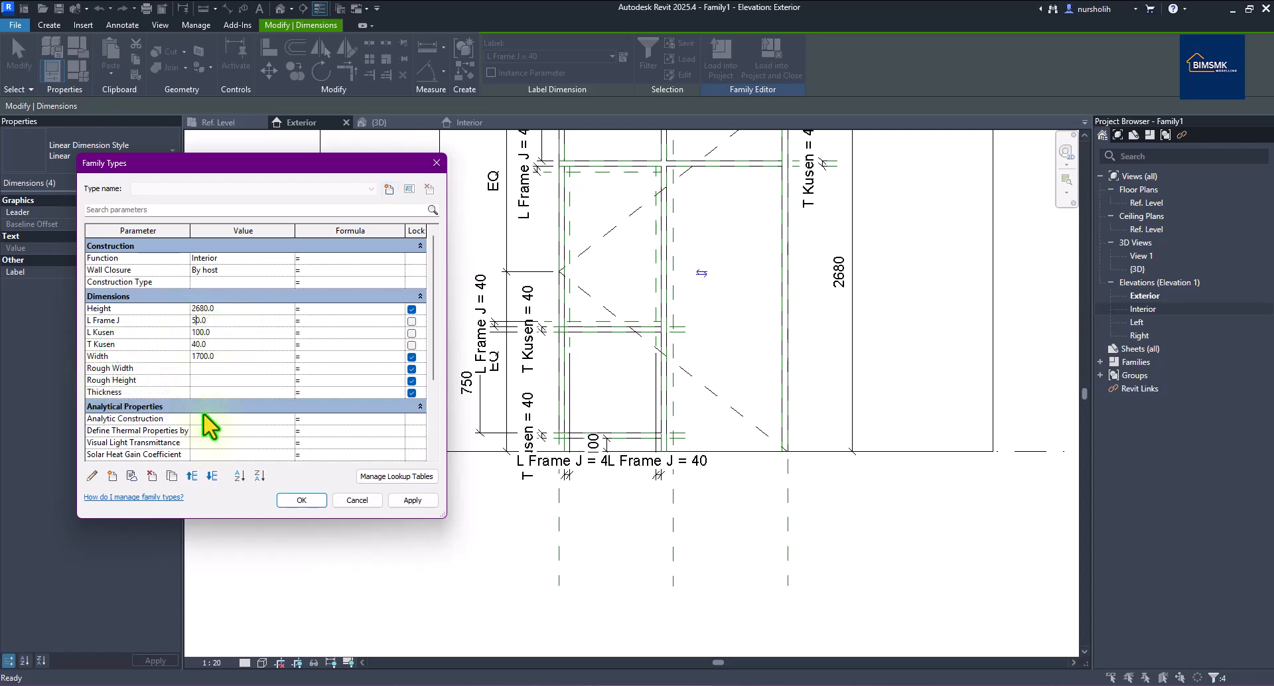
click(399, 500)
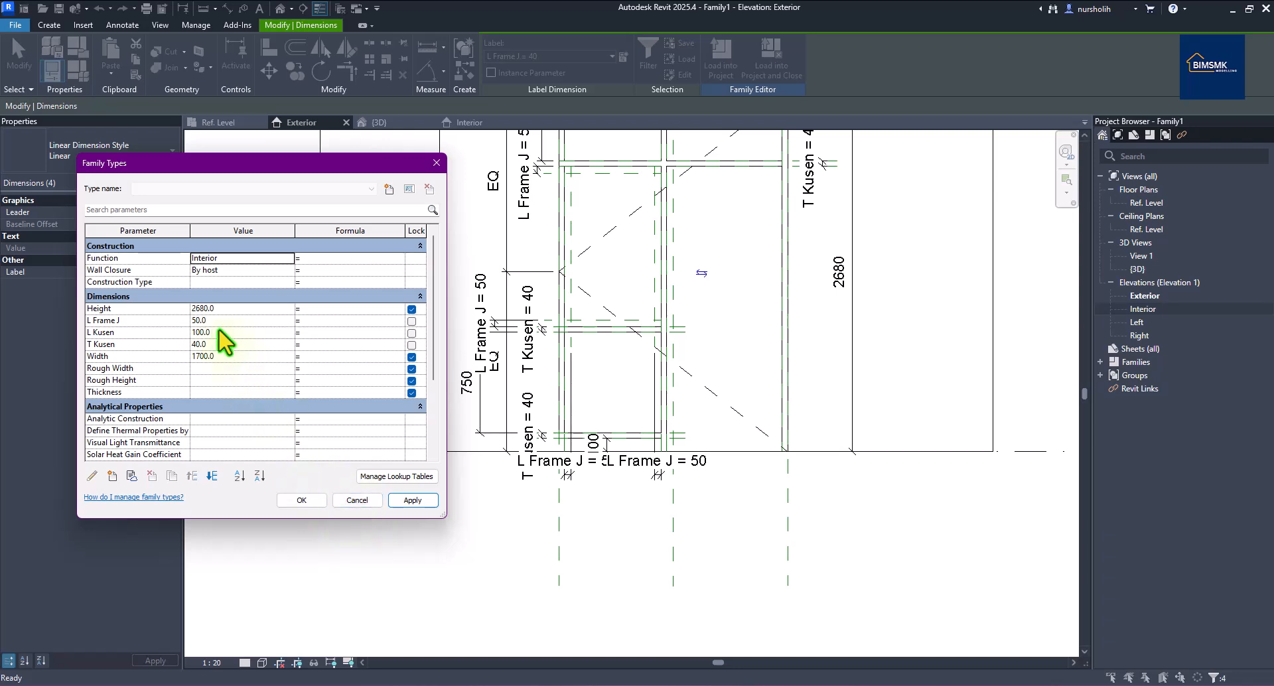
click(193, 321)
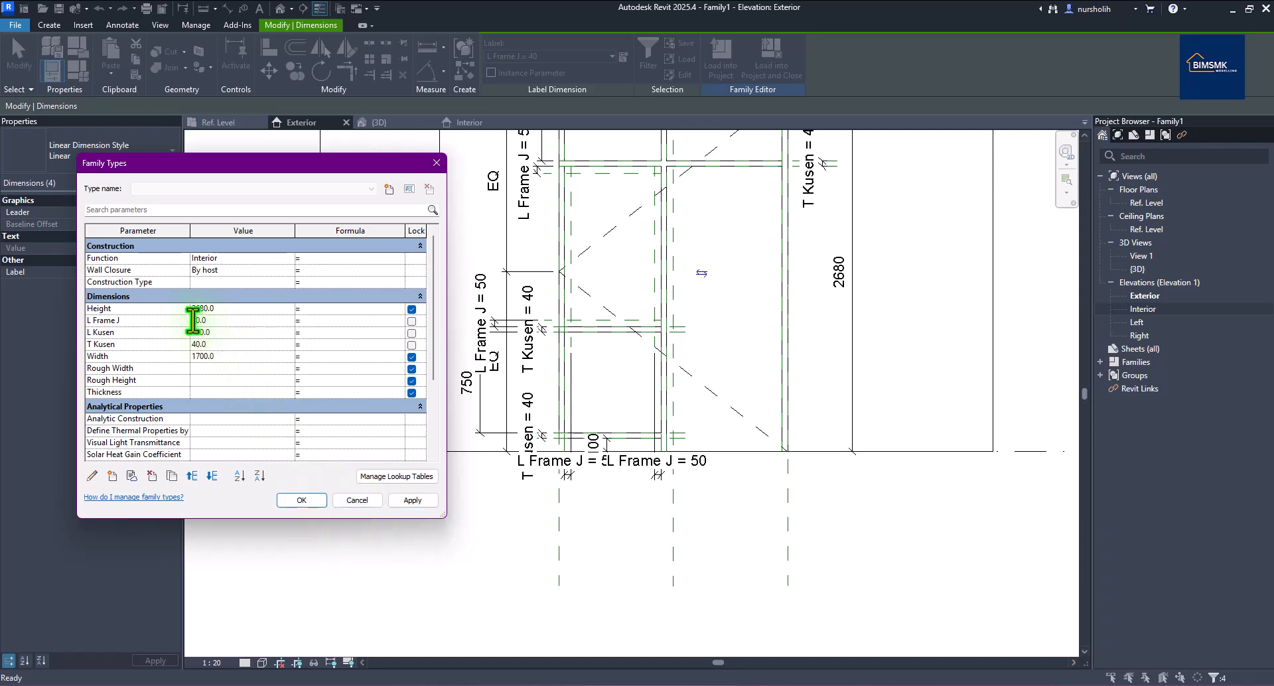
click(300, 500)
scroll(657, 166, up, 1)
scroll(681, 404, down, 1)
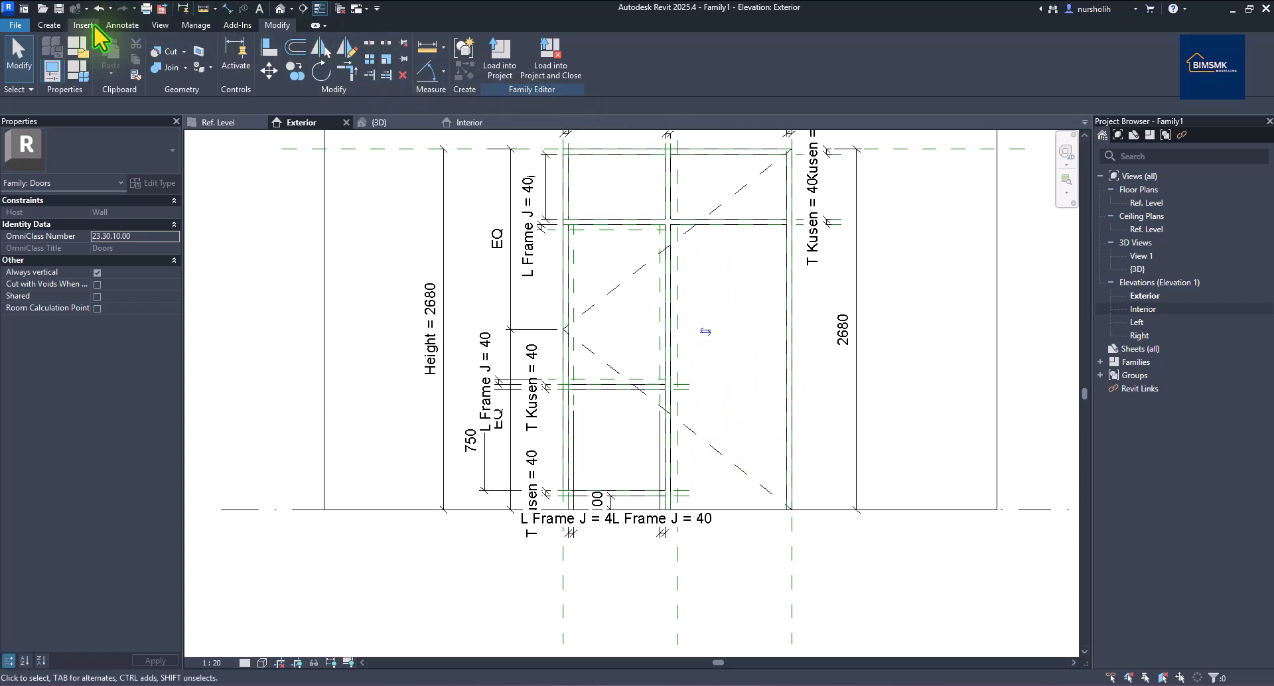
Pick vertical reference planes 100 inside the central mullion and right frame edge, extending them down.
click(49, 25)
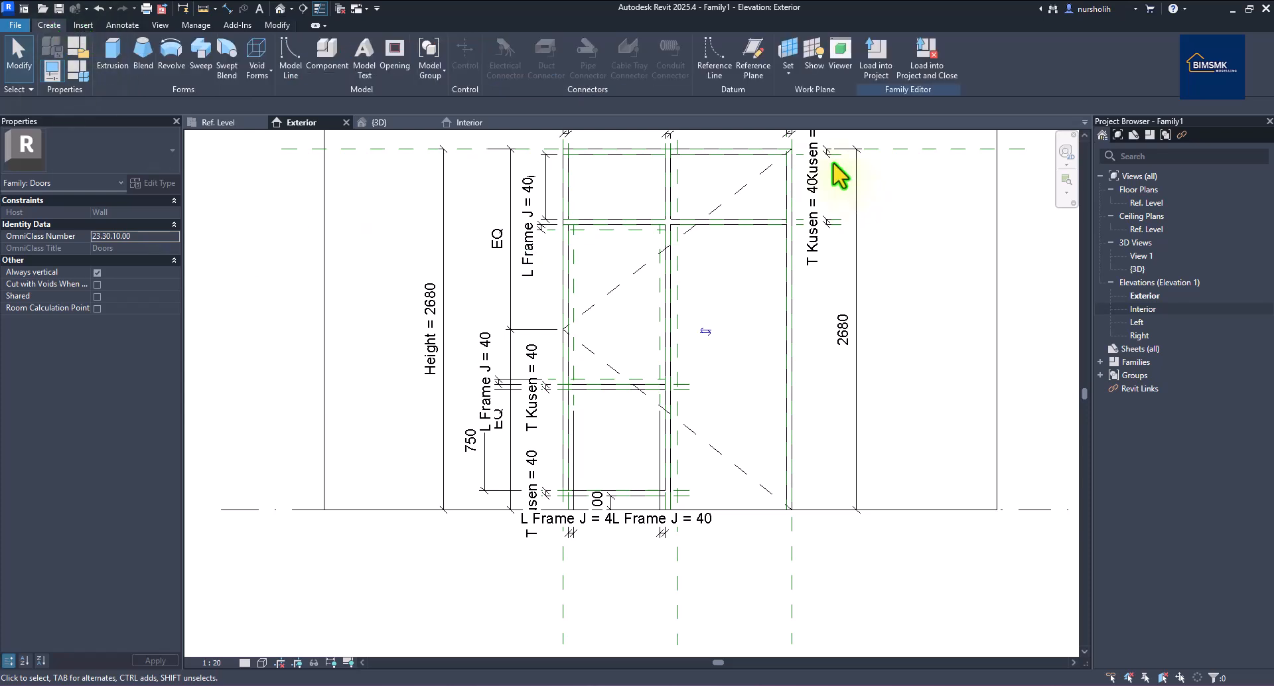
click(755, 75)
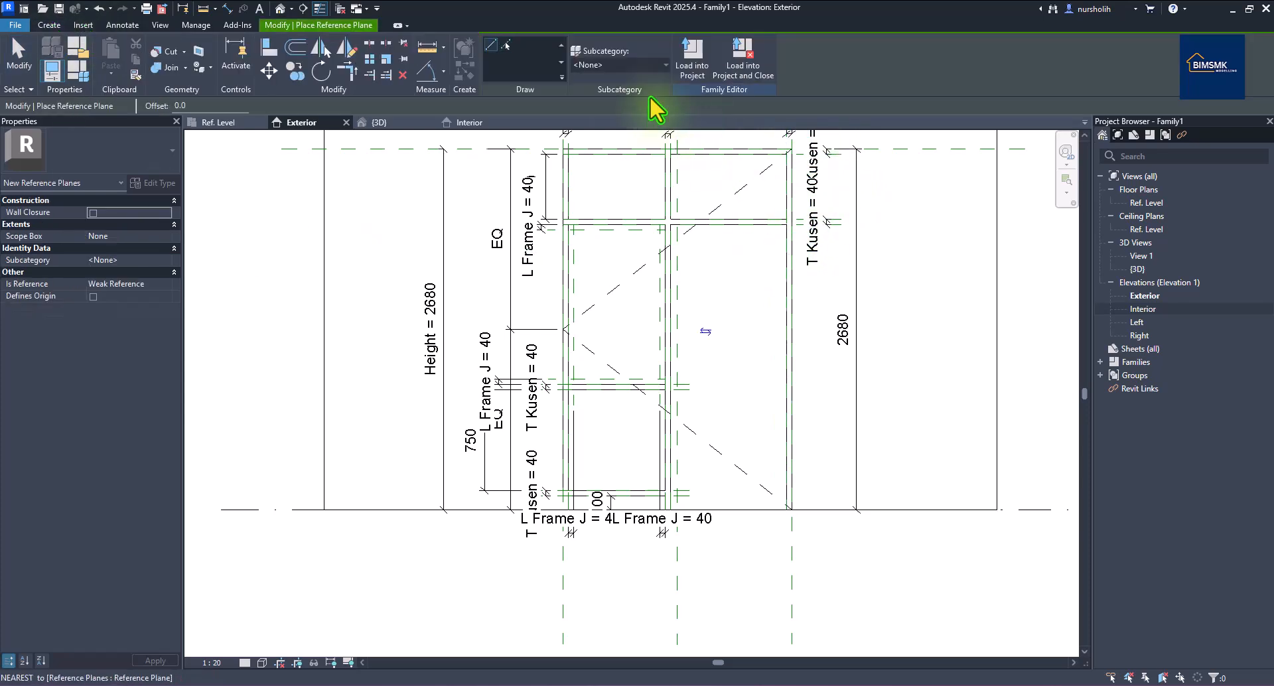
click(507, 45)
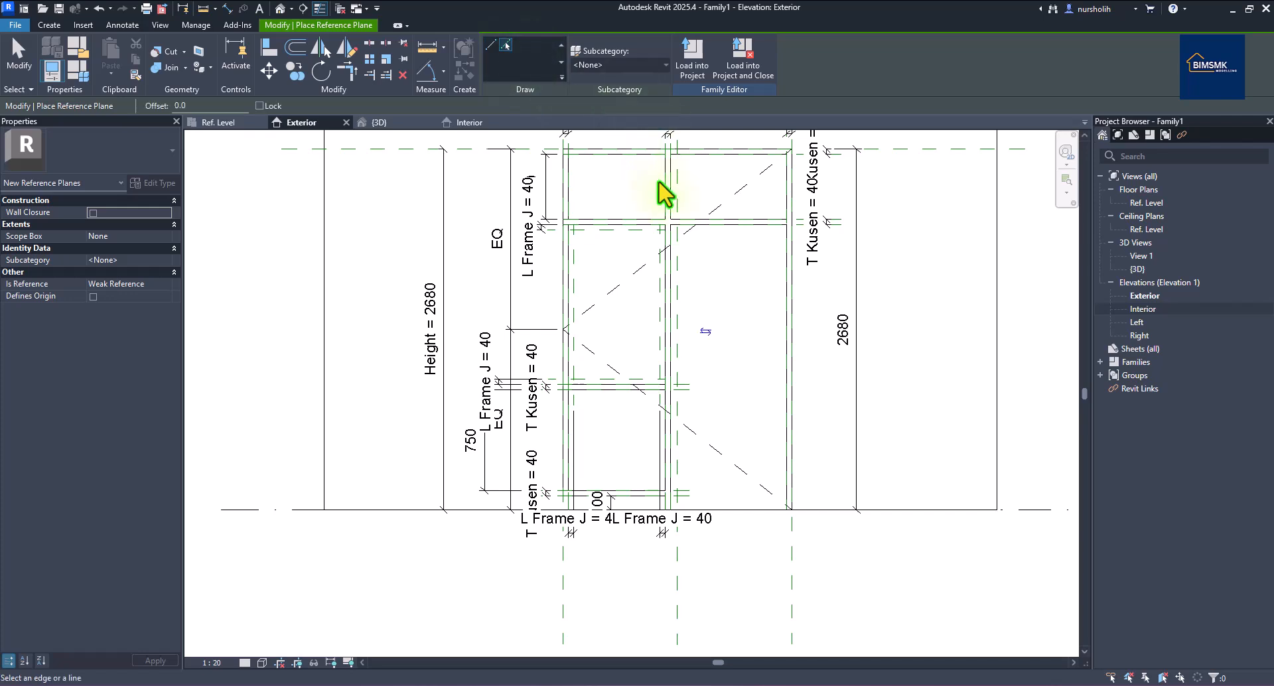
double_click(198, 106)
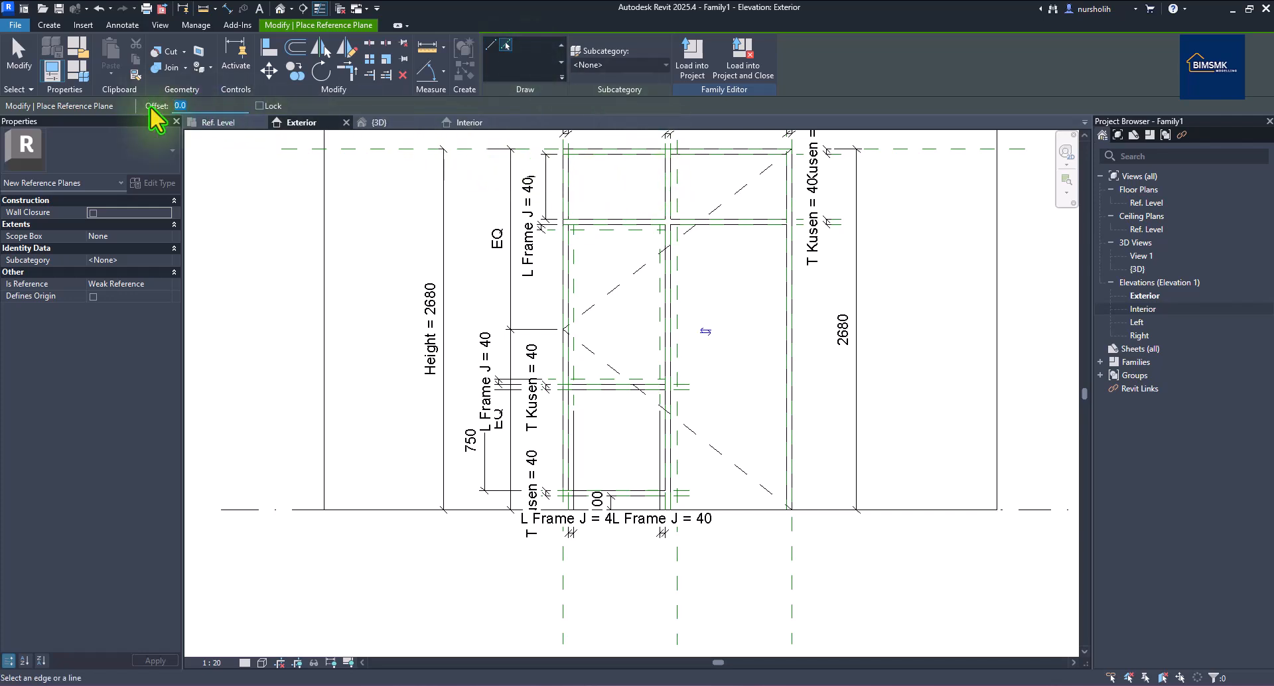
text(100)
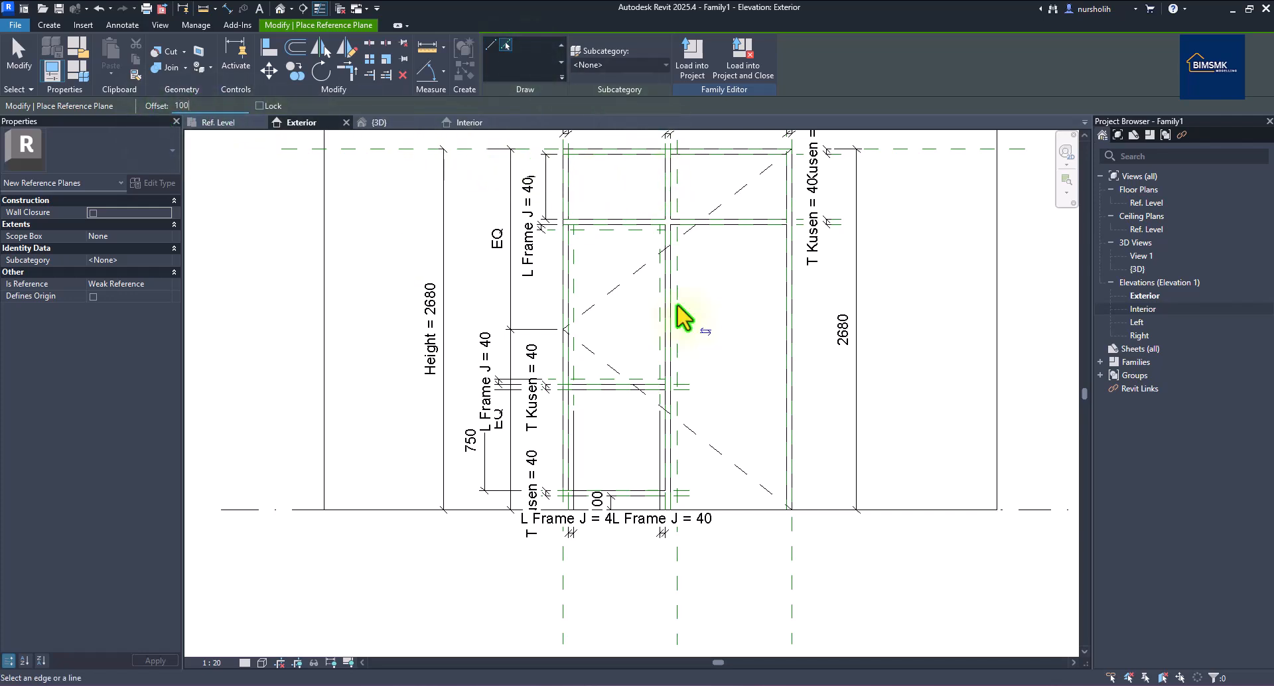
click(676, 276)
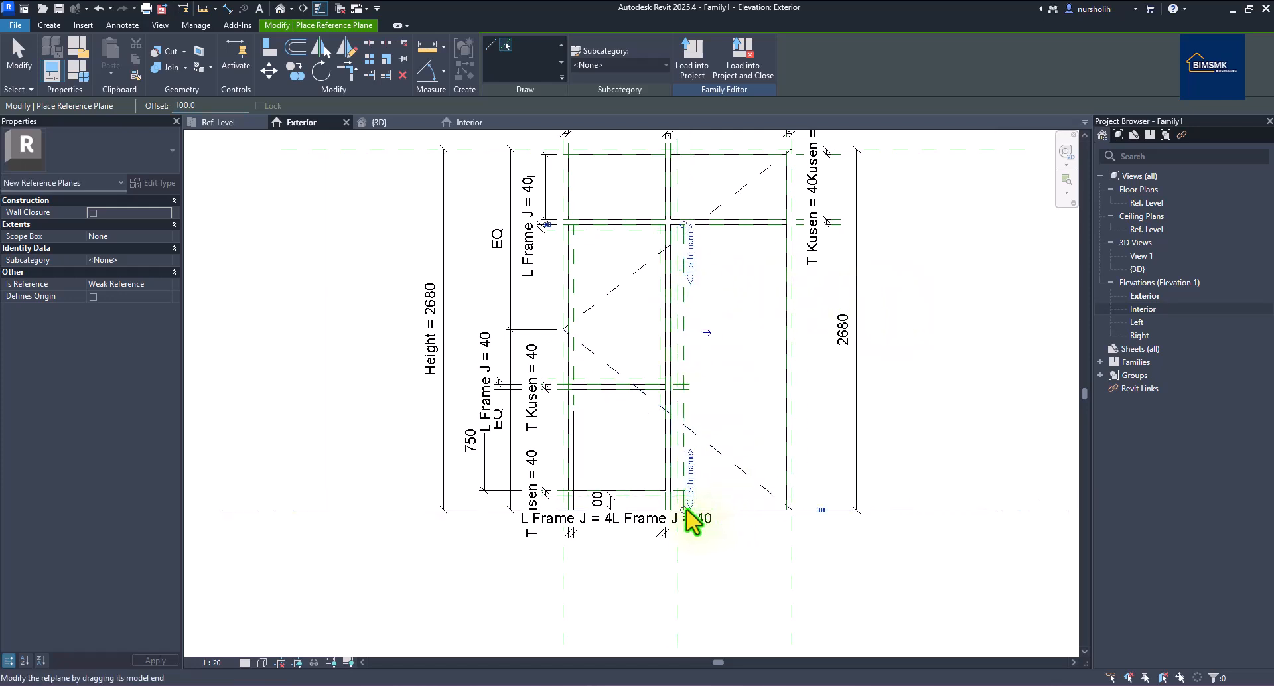
drag(684, 512, 684, 583)
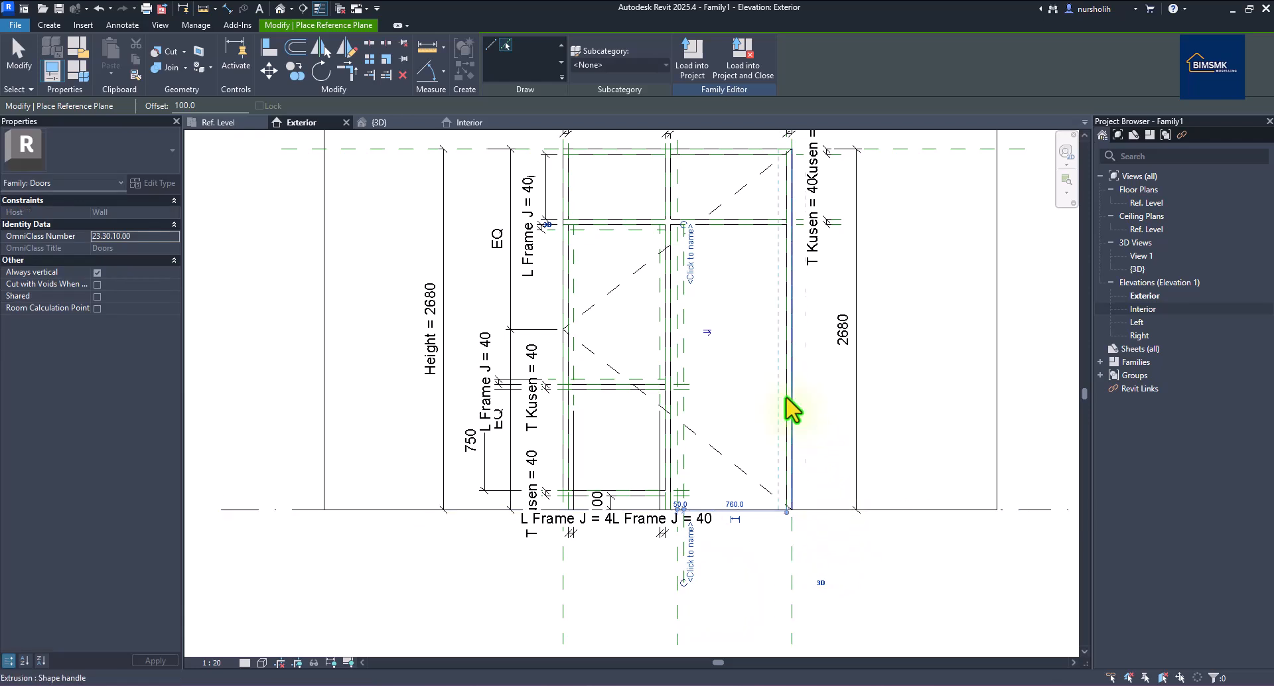
click(787, 361)
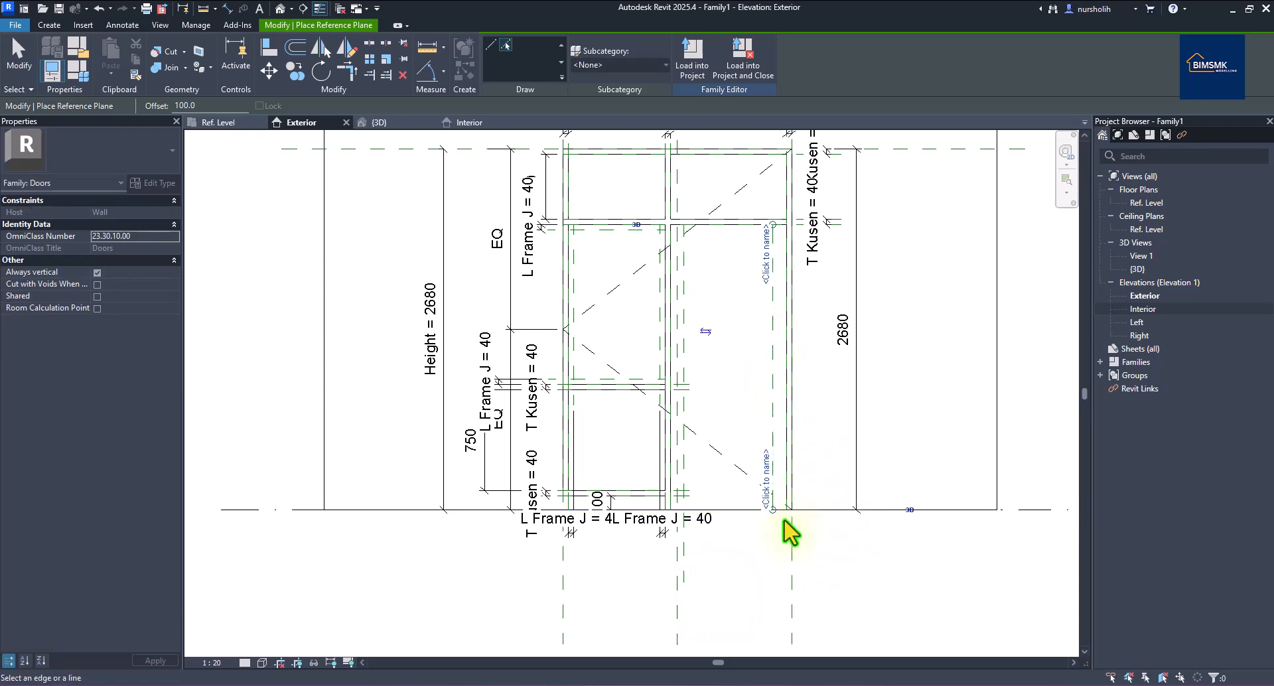
drag(773, 512, 772, 582)
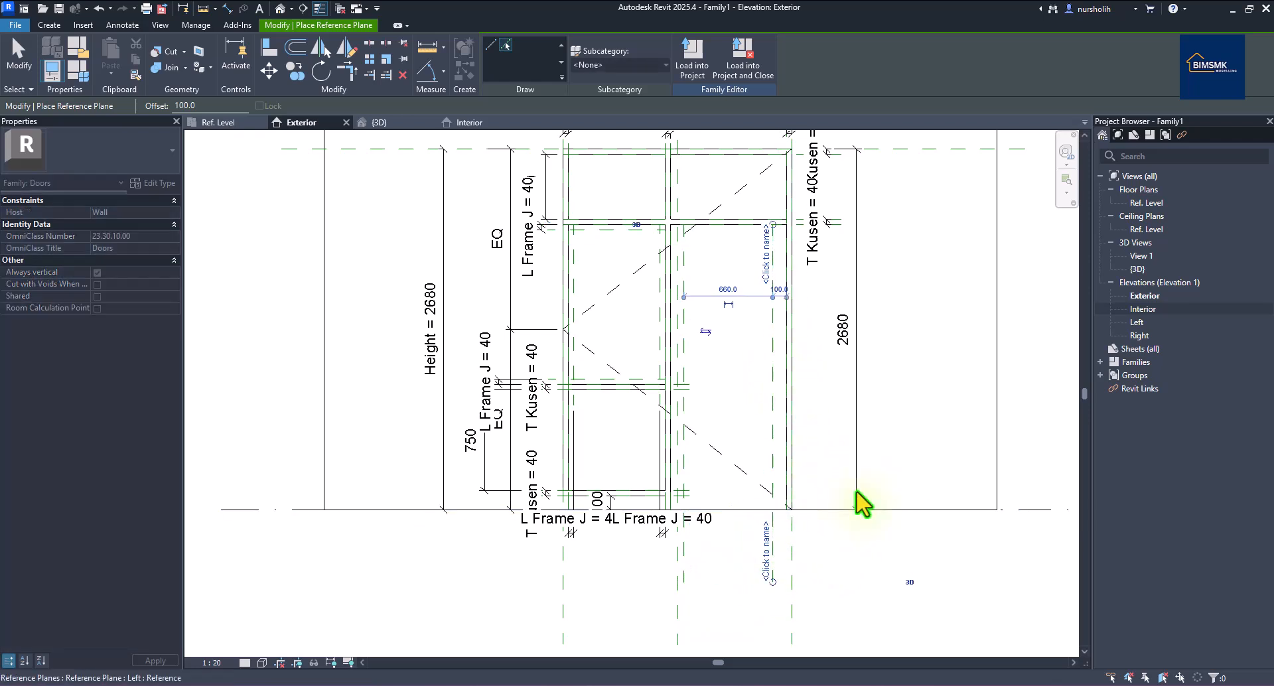
Add horizontal planes 100 below the transom and above the bottom edge.
click(740, 229)
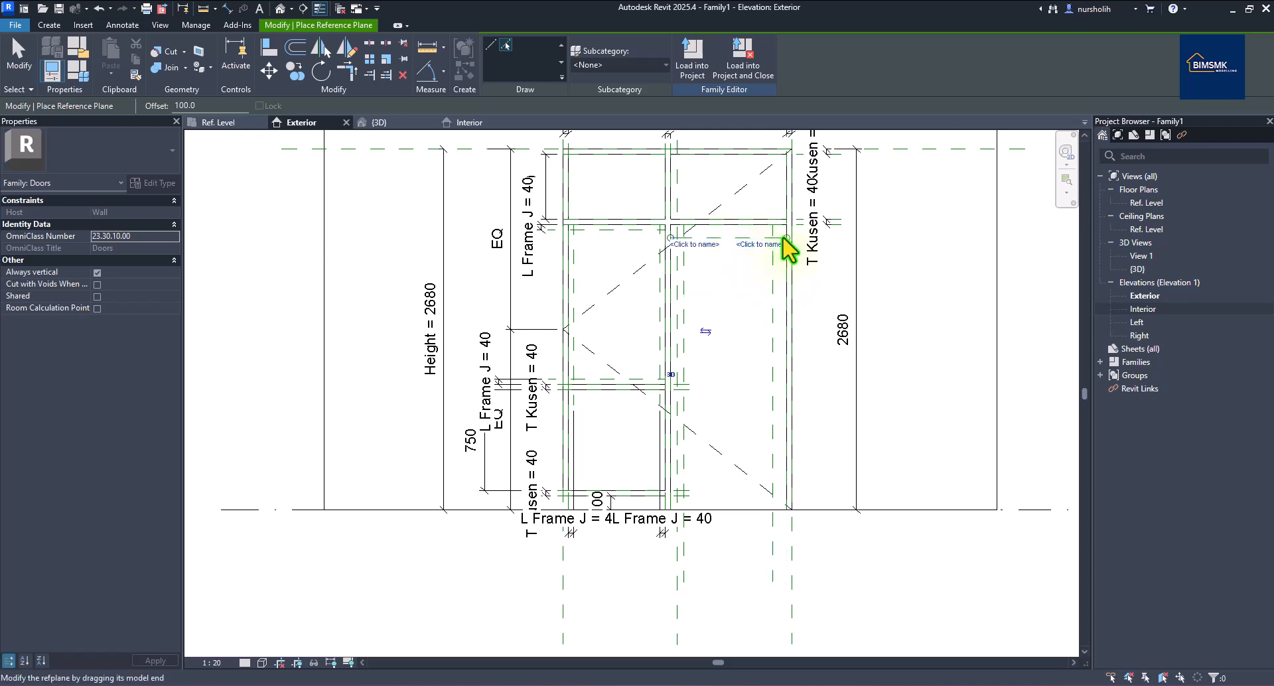
drag(788, 239, 876, 239)
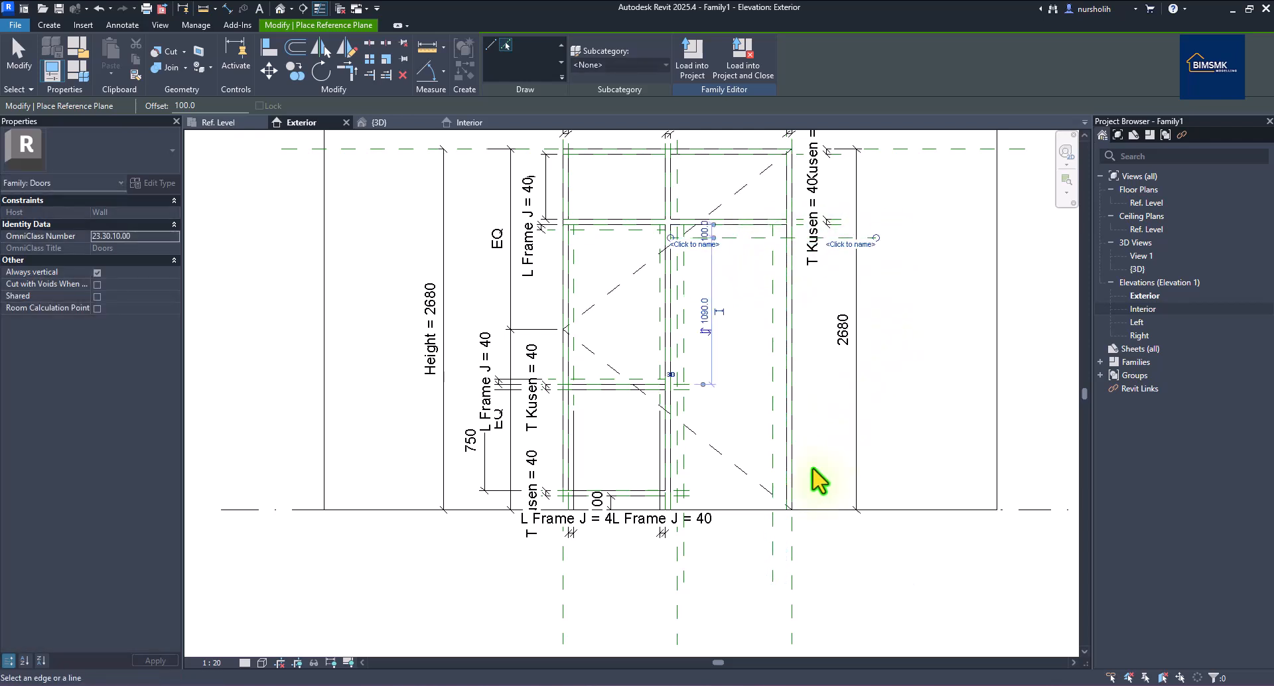
click(715, 509)
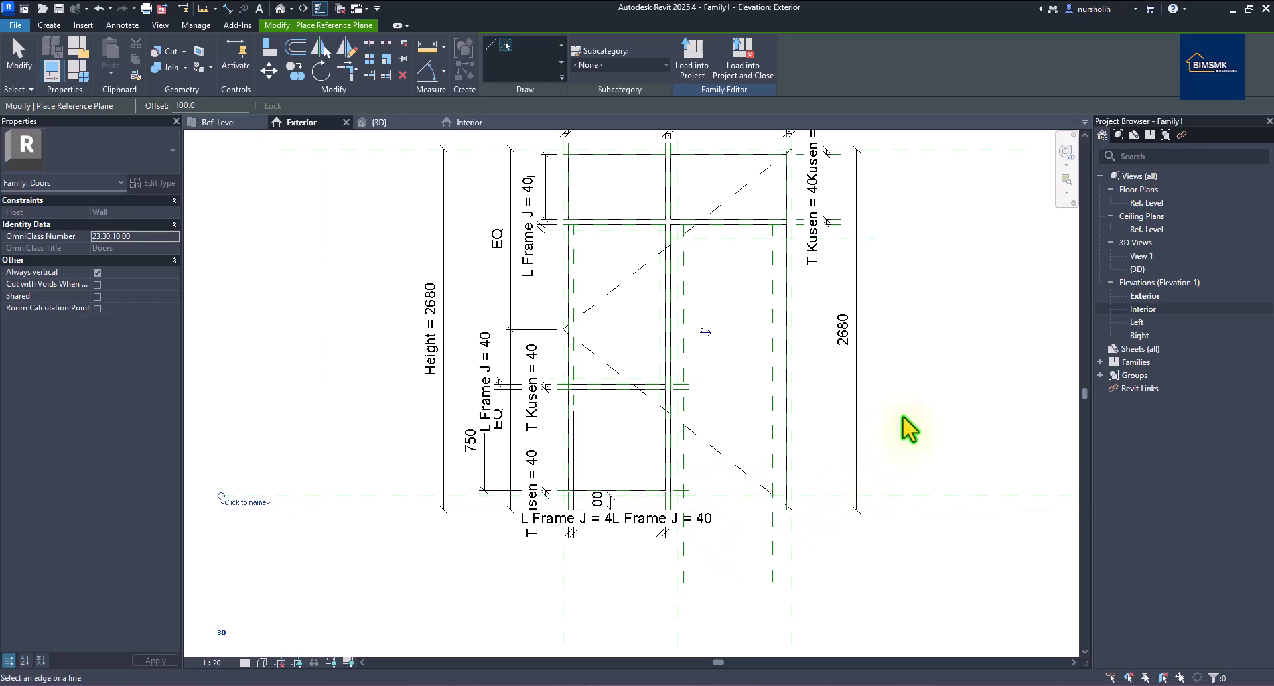
right_click(909, 432)
click(939, 428)
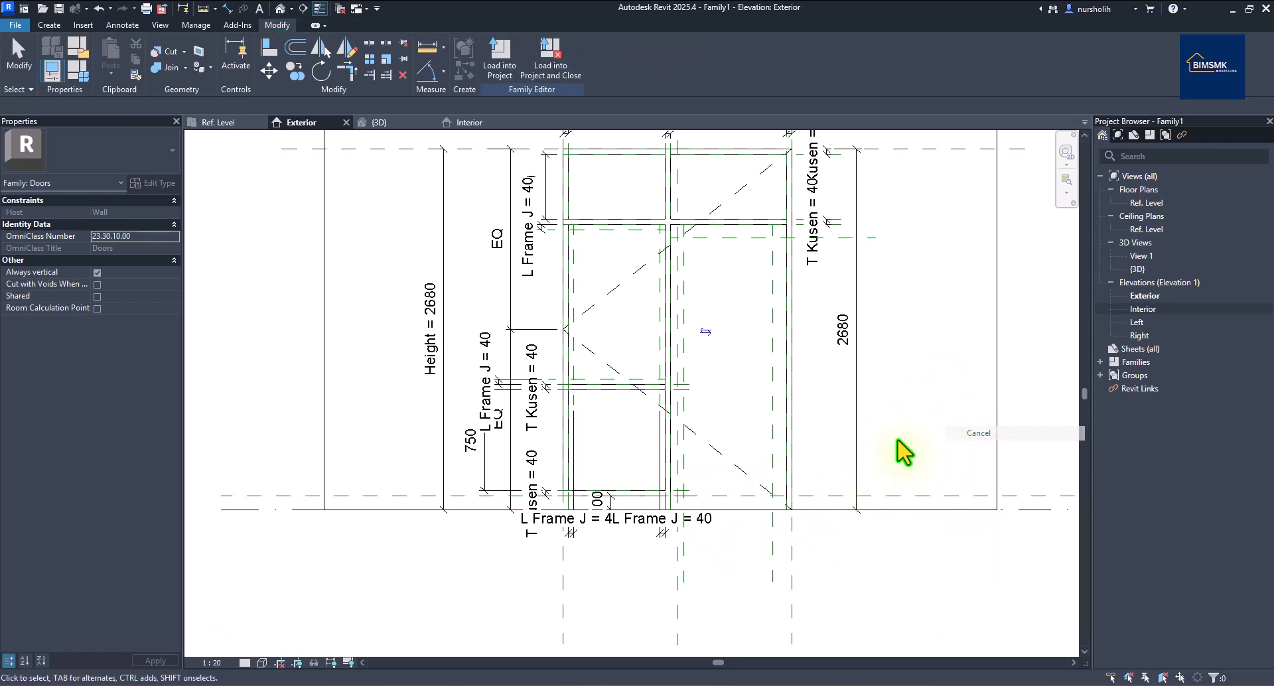
click(336, 496)
Shorten the bottom reference plane's left end and set the view scale to 1:10.
drag(221, 497, 637, 512)
scroll(509, 536, down, 2)
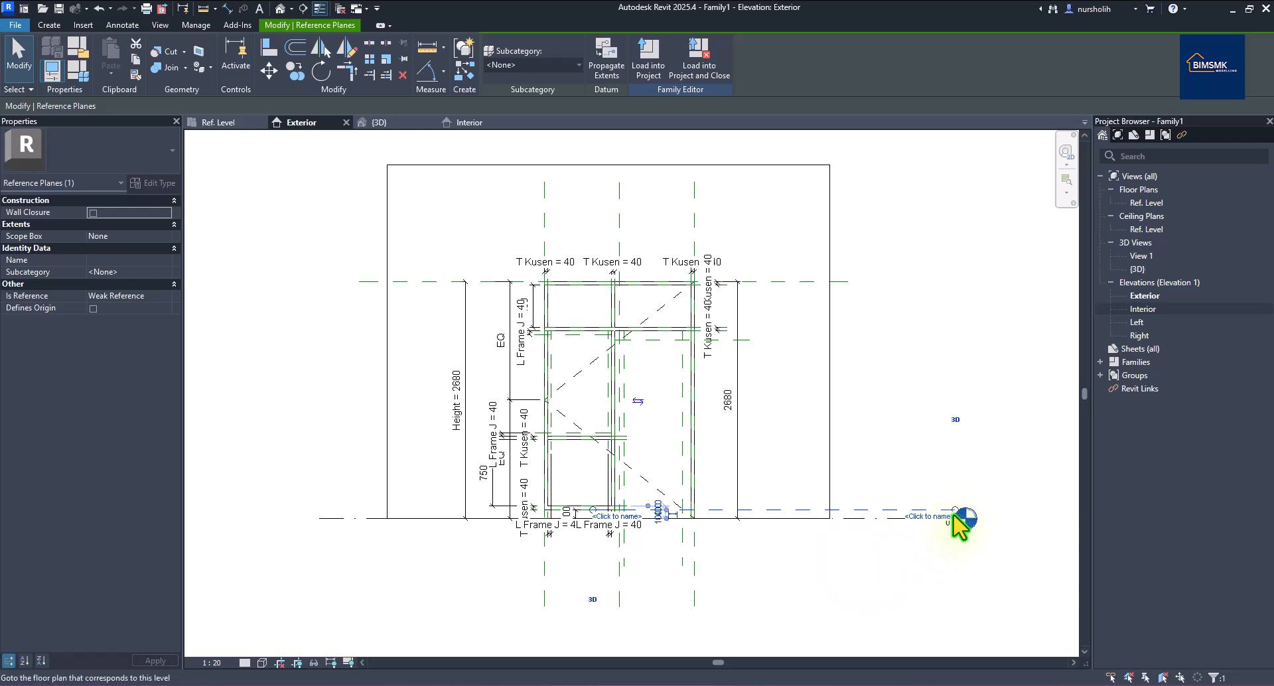
scroll(961, 523, up, 4)
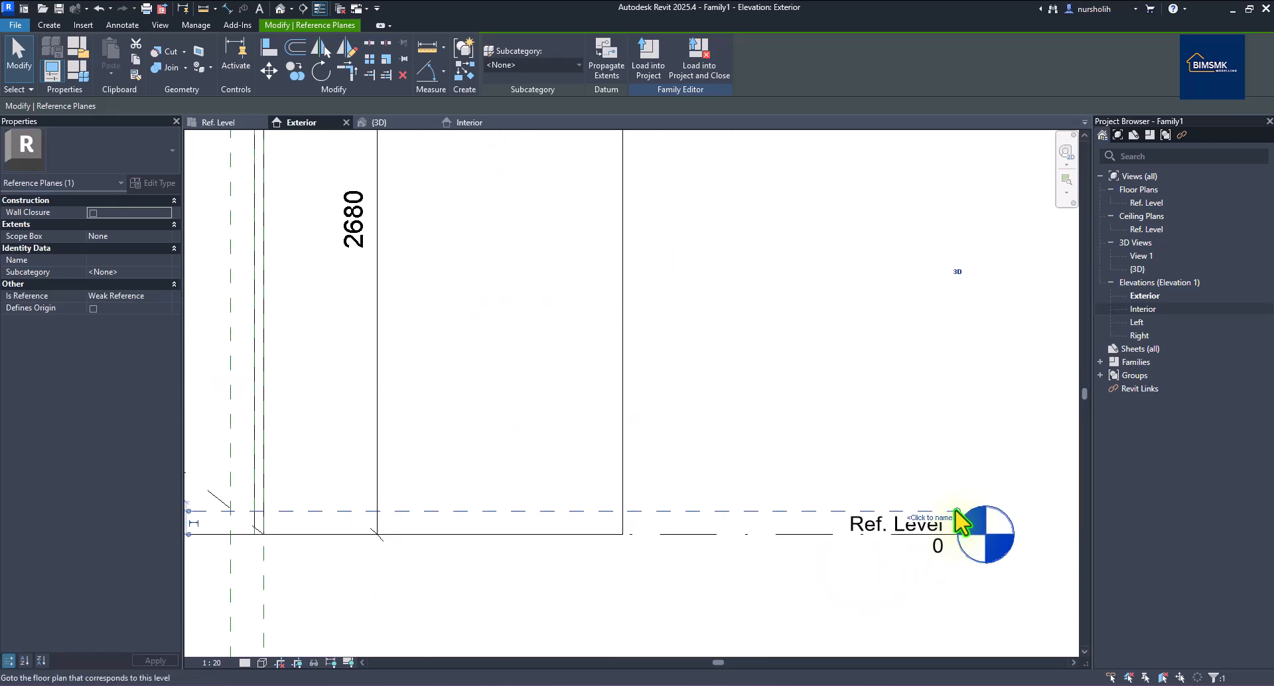
click(816, 471)
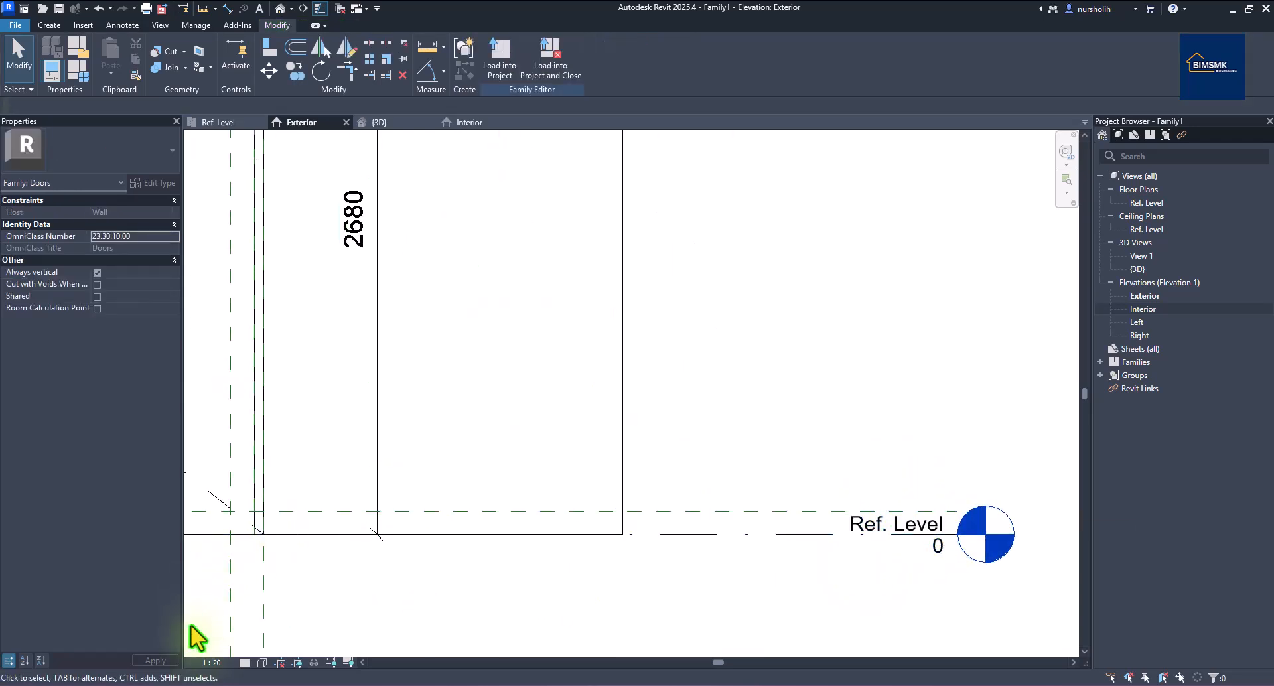
click(211, 662)
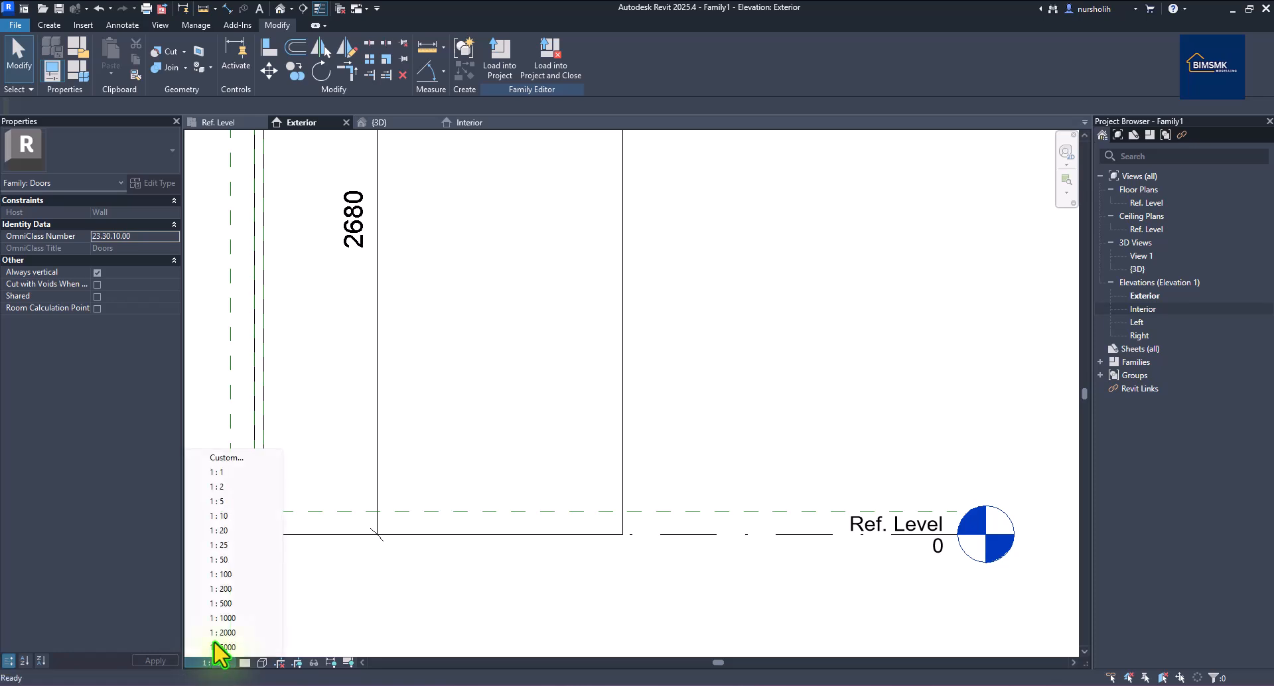
click(226, 516)
Trim the bottom plane's right end to fit the right-hand opening.
click(957, 516)
drag(957, 515, 335, 515)
scroll(540, 489, down, 6)
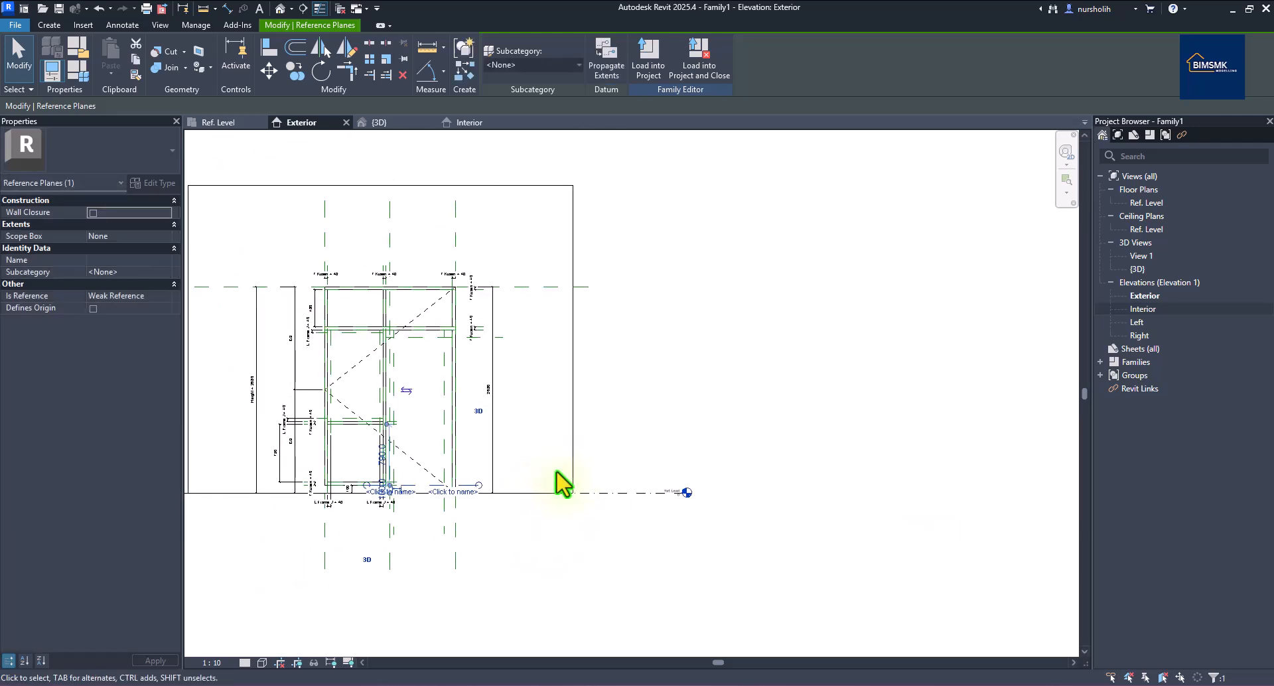
scroll(199, 440, up, 4)
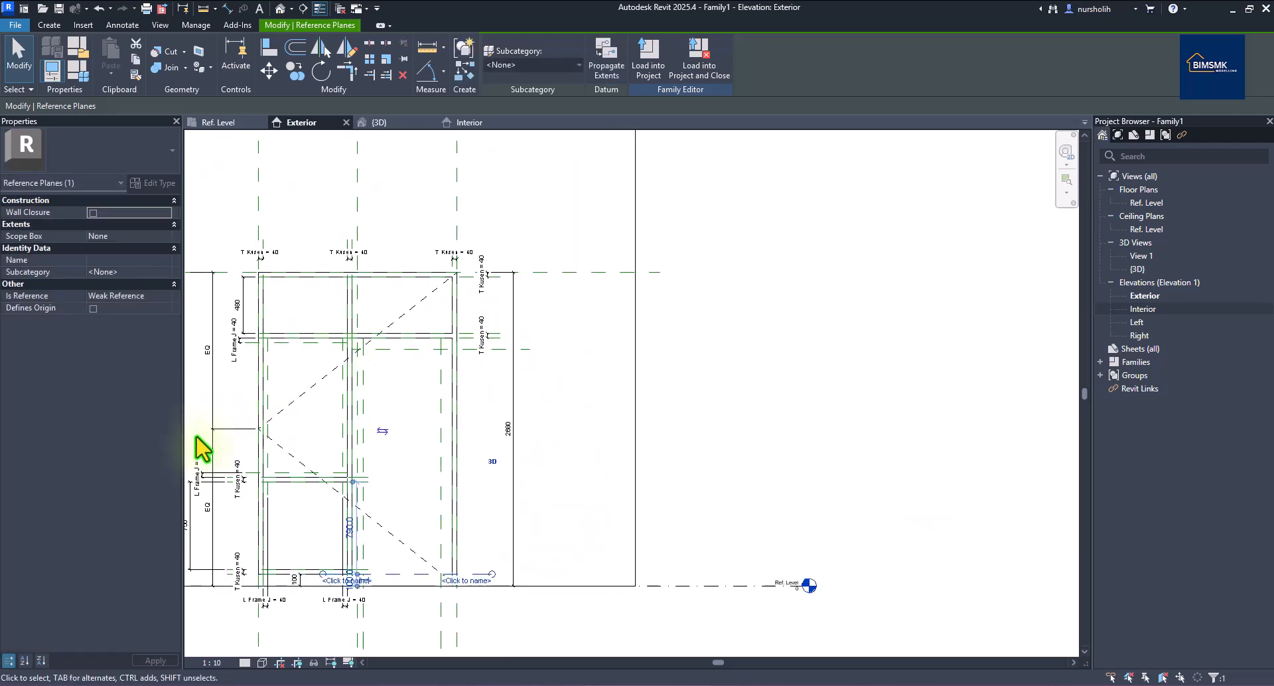
scroll(754, 324, down, 1)
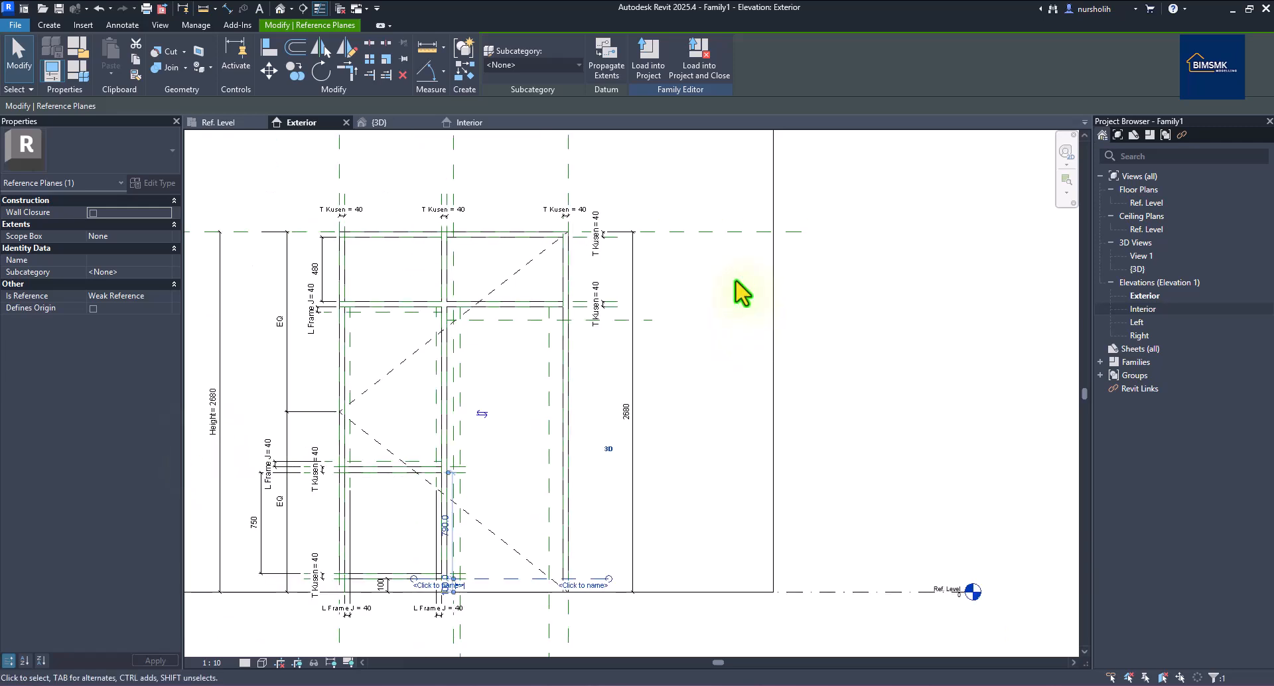
Place 100 dimensions at the bottom reference plane and below the frame, discarding a stray 140 one.
click(227, 8)
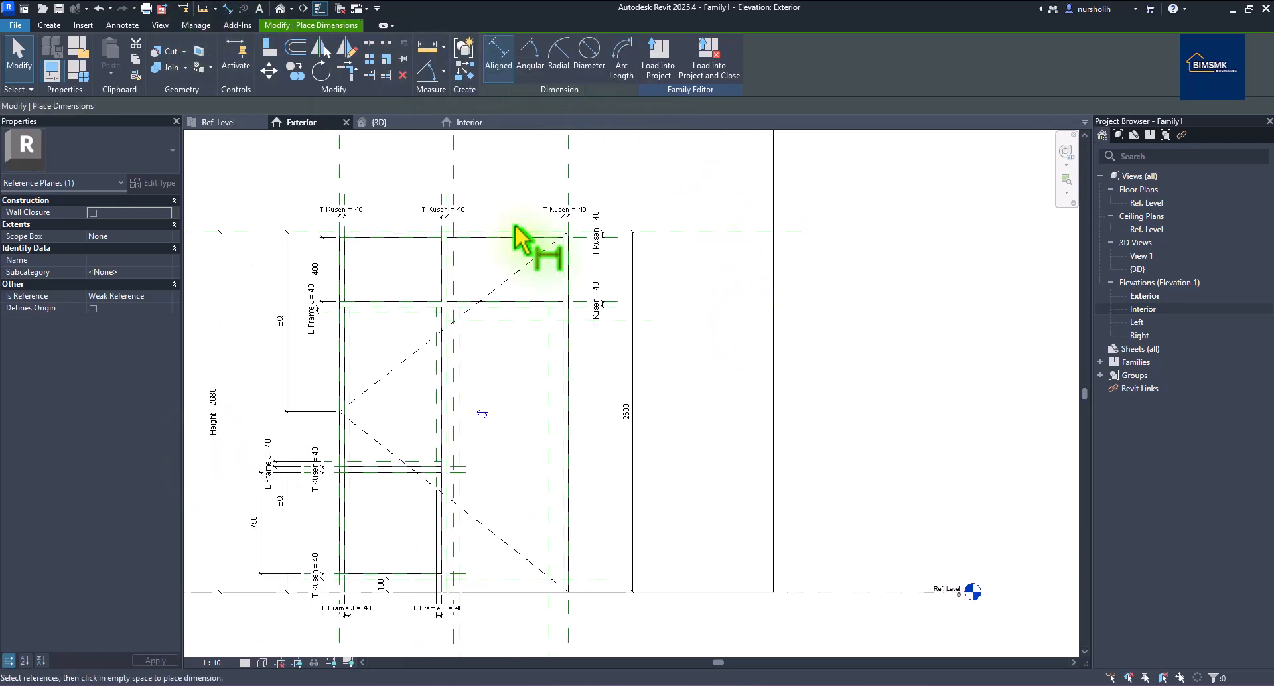
click(606, 580)
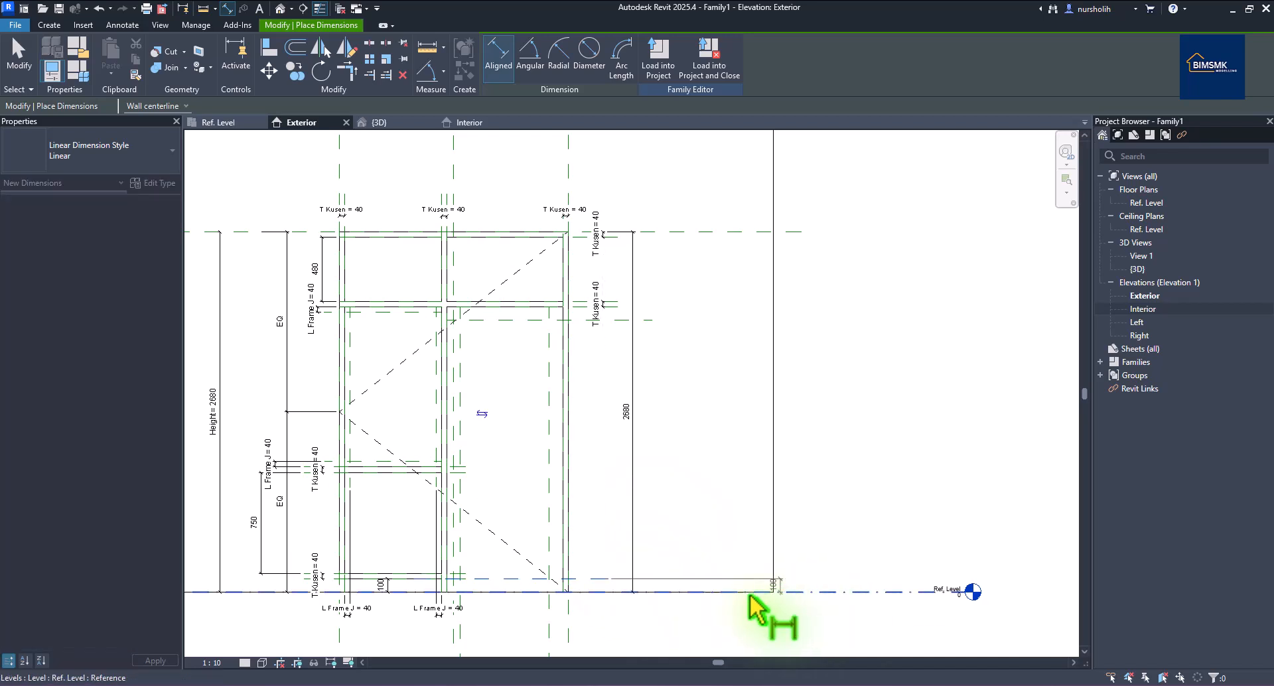
click(592, 614)
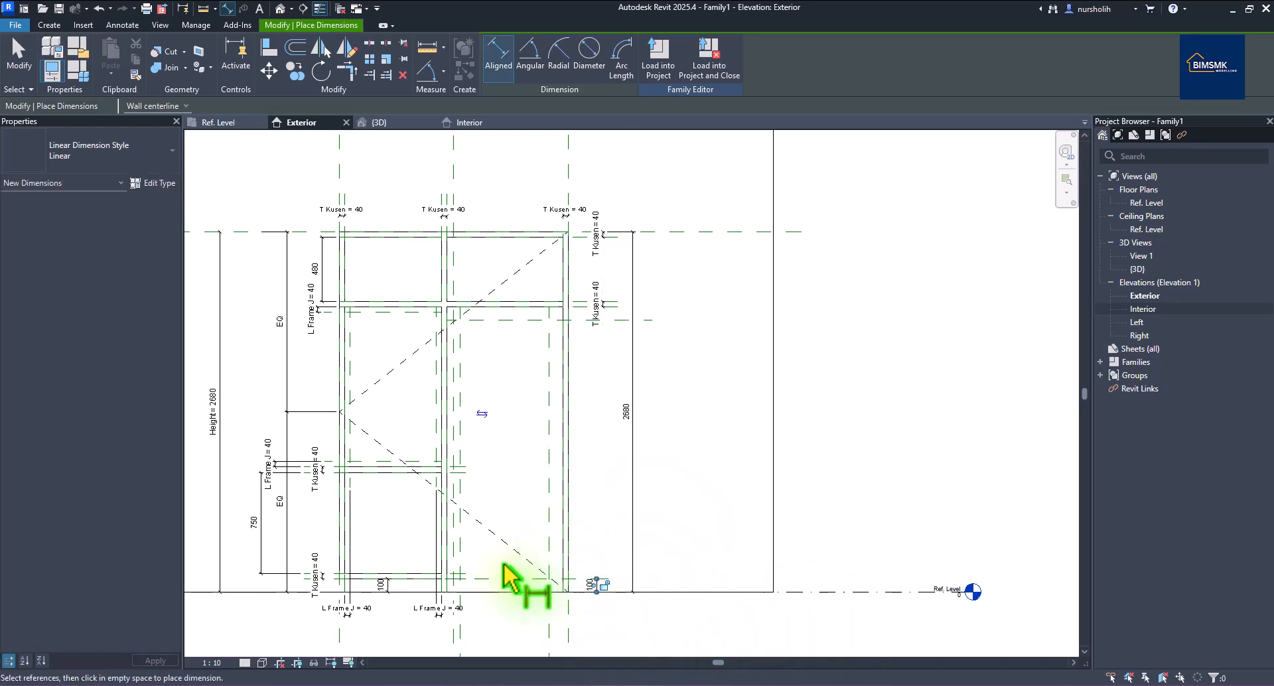
click(549, 627)
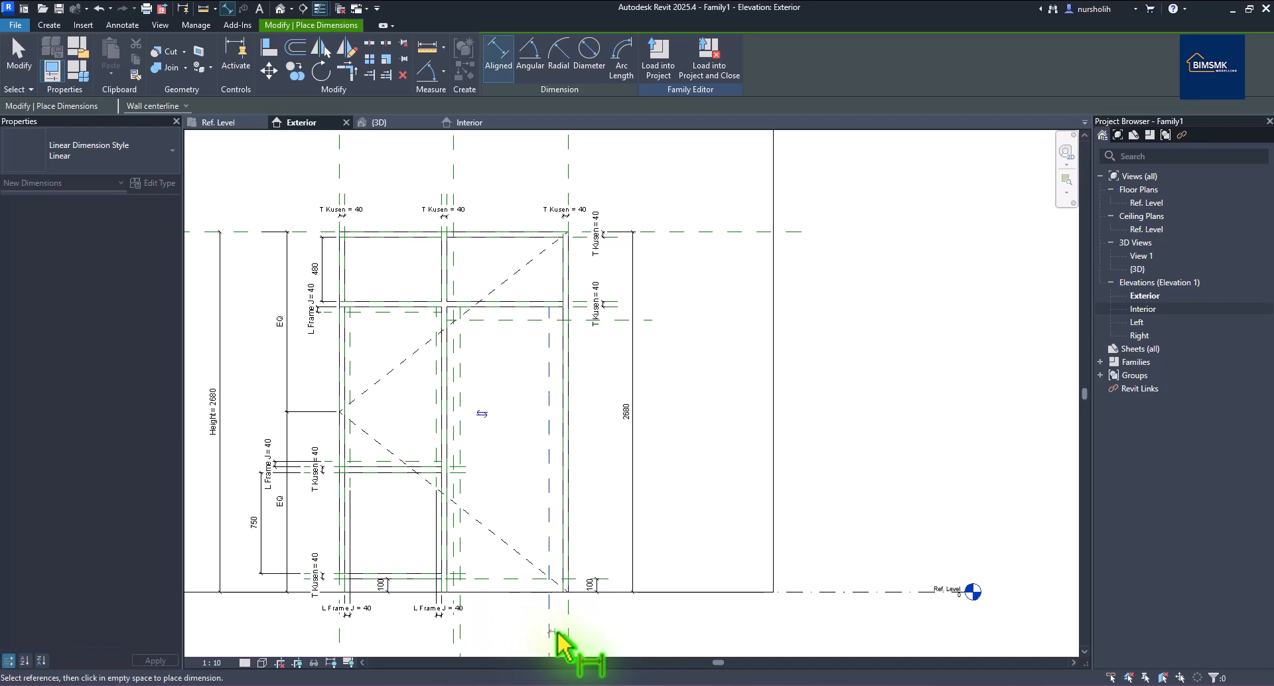
click(569, 634)
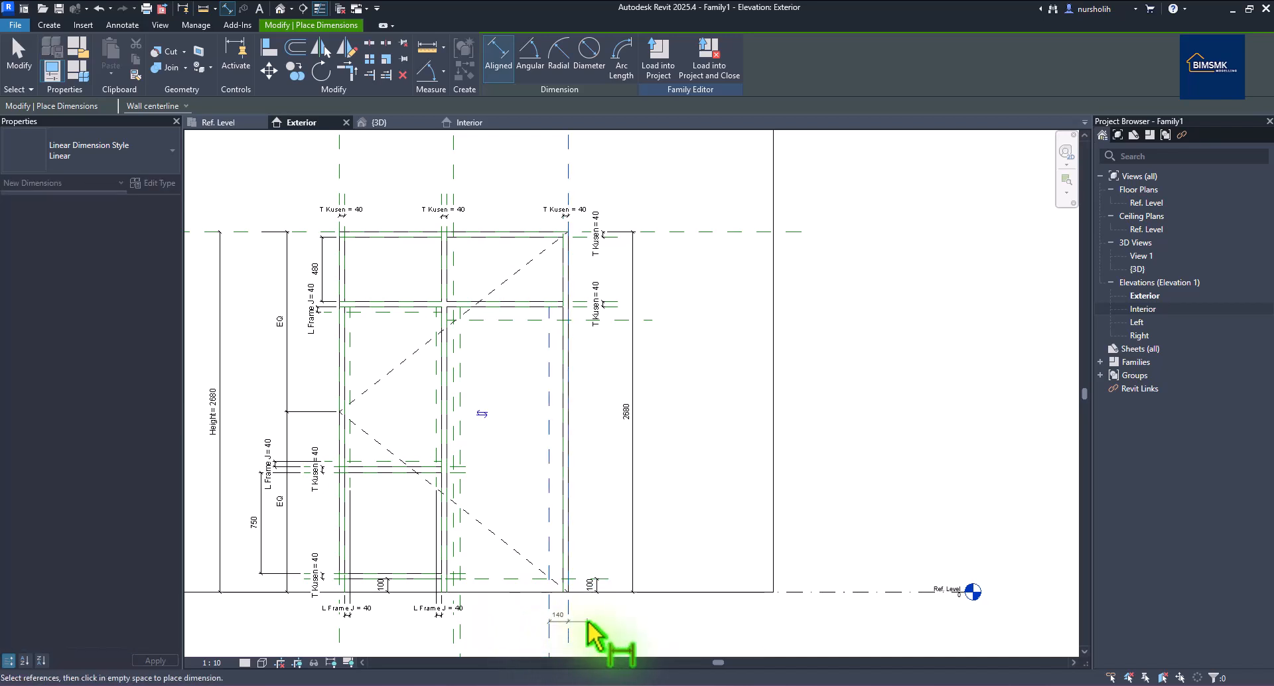
right_click(588, 622)
click(663, 421)
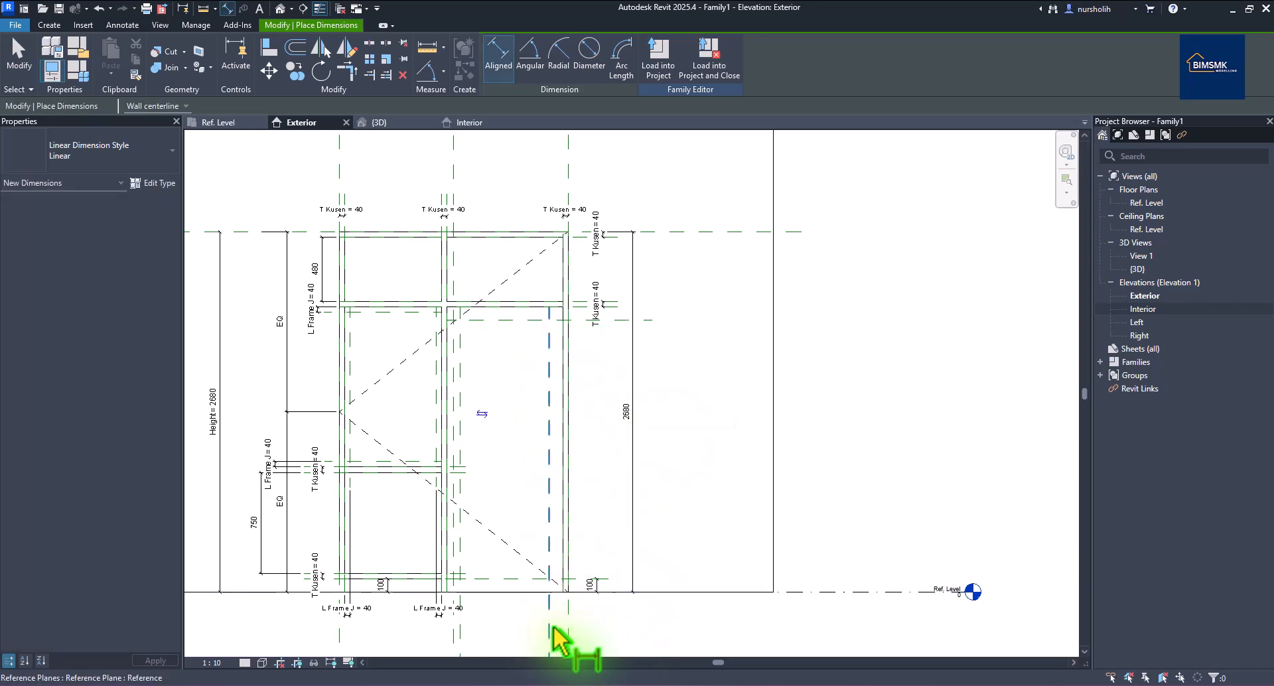
click(551, 627)
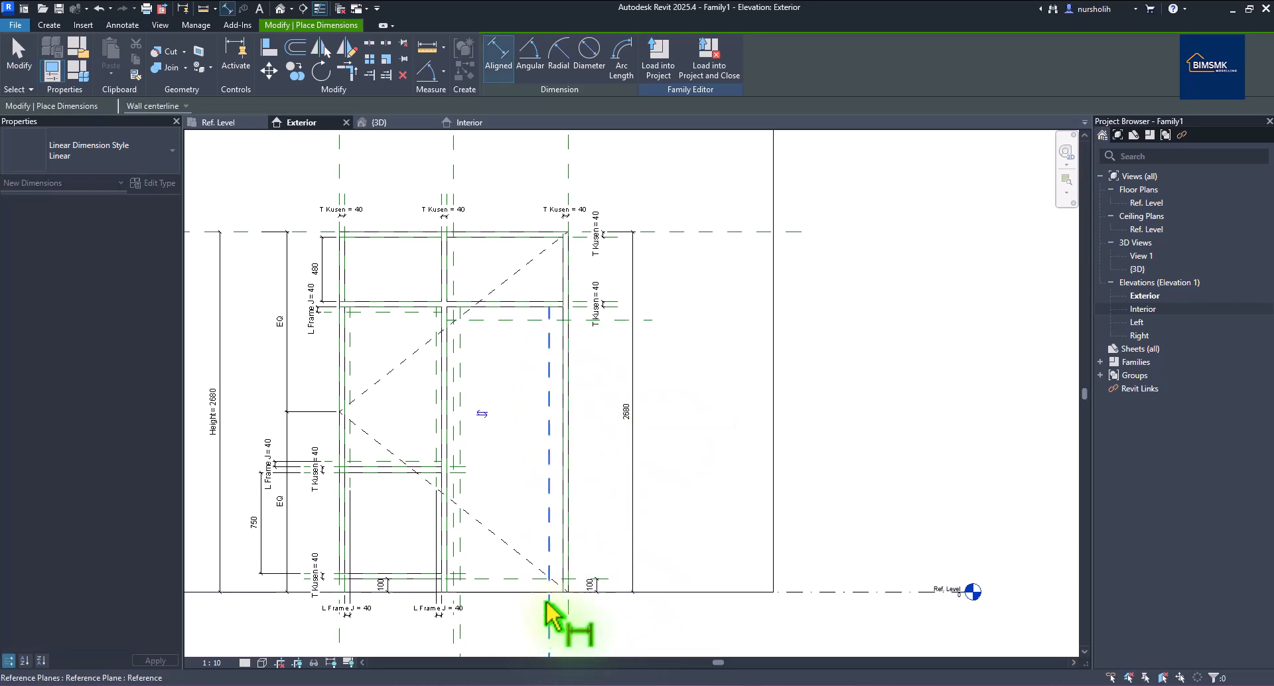
scroll(566, 240, up, 3)
click(571, 231)
scroll(569, 225, down, 4)
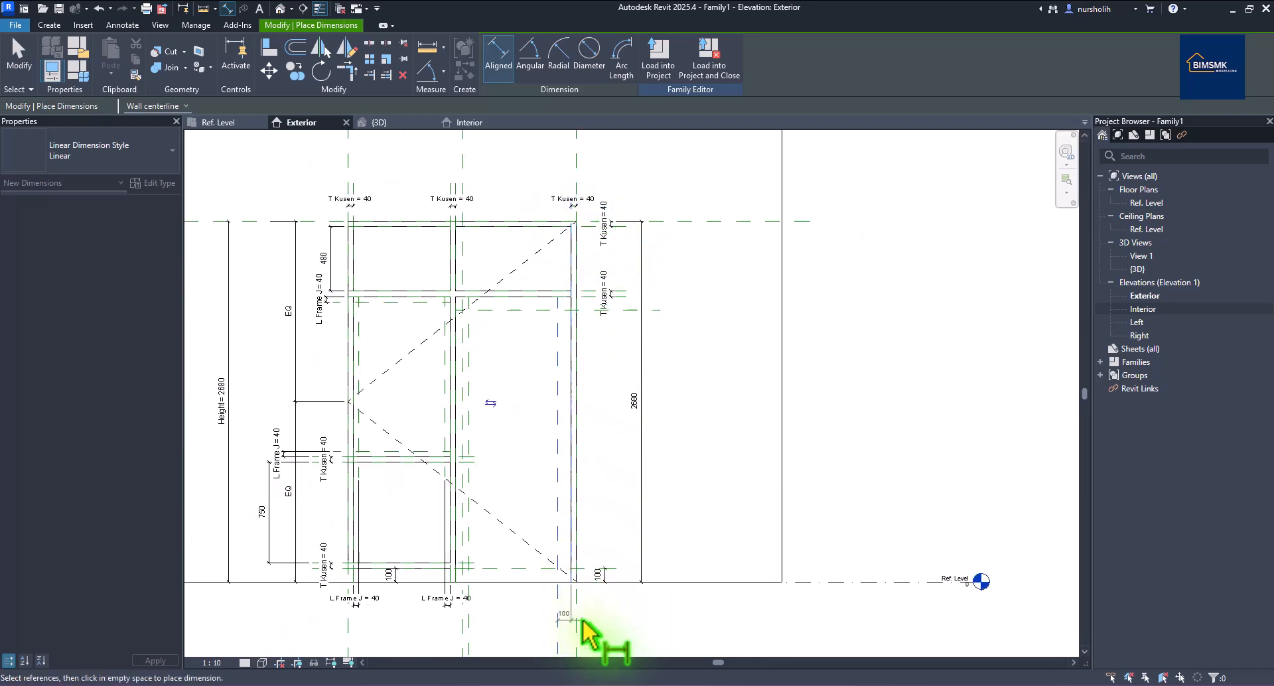
click(570, 620)
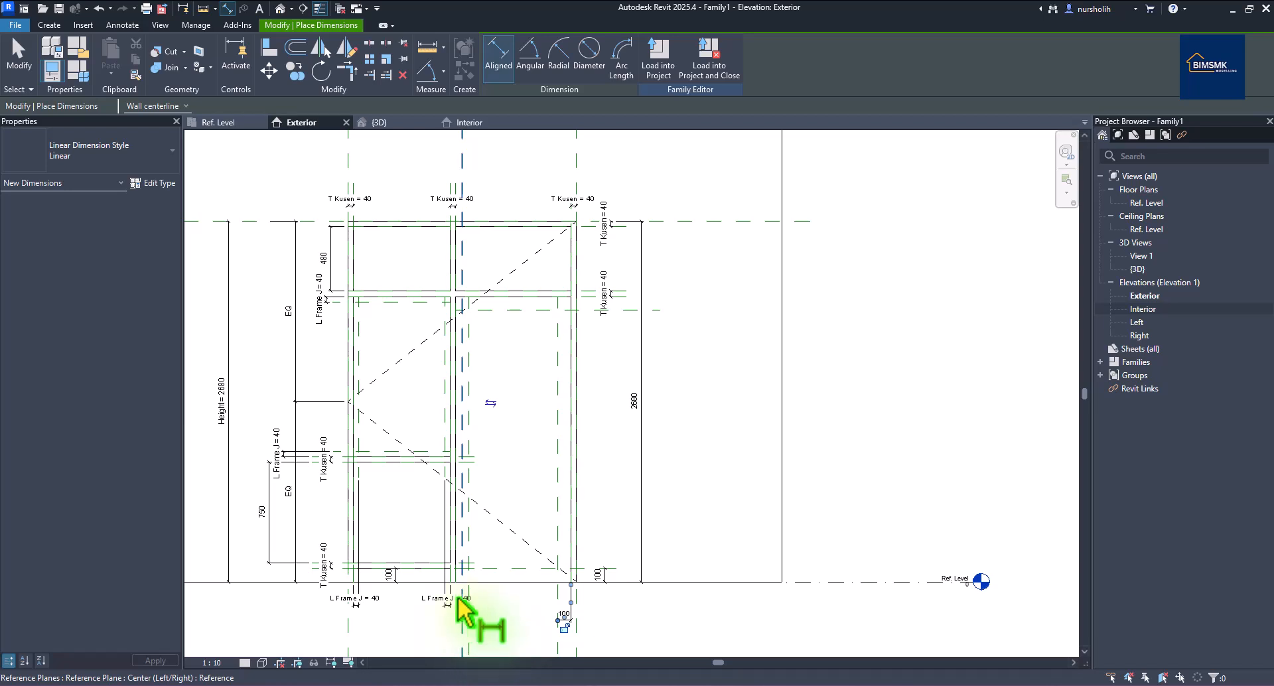
scroll(484, 269, up, 3)
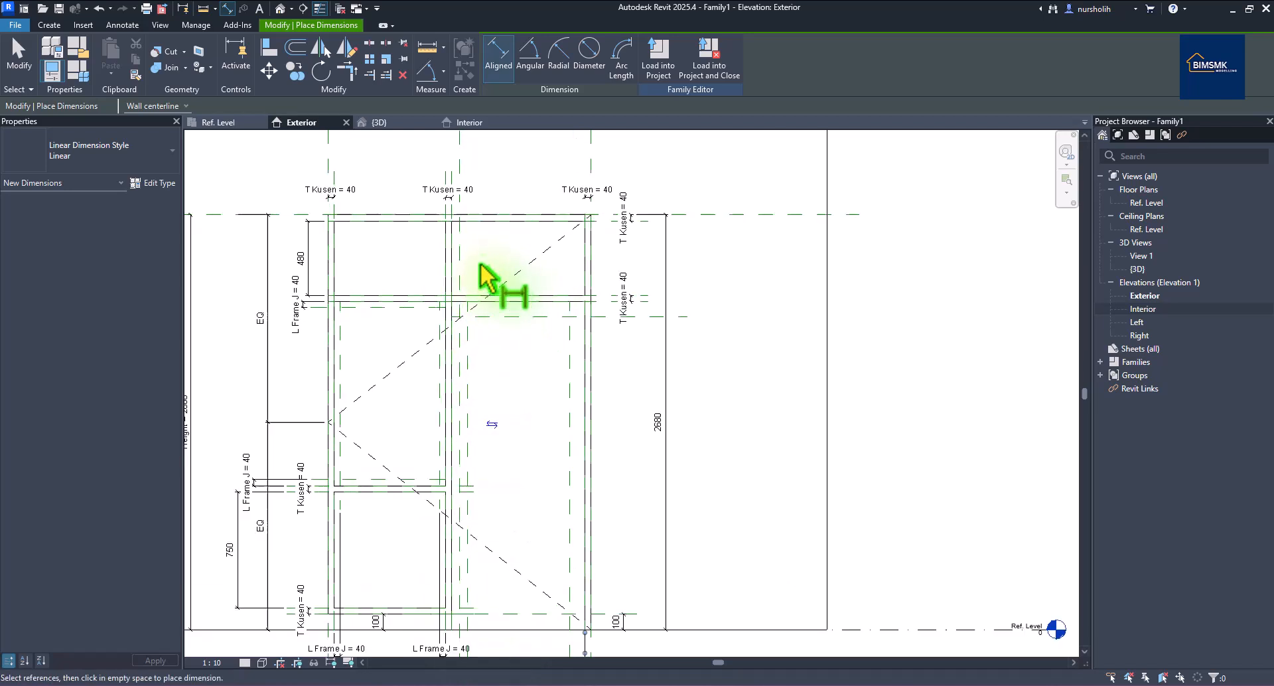
Add 100 dimensions below the center frame and on the right side below the transom.
click(466, 355)
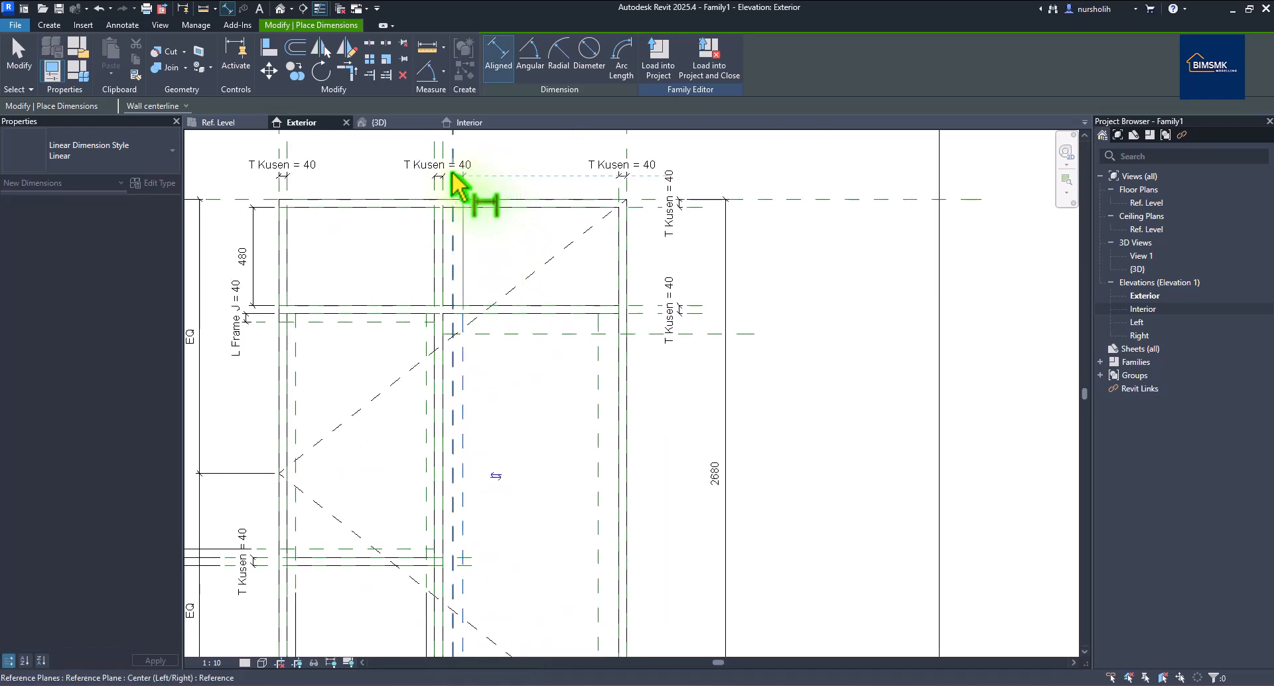
scroll(454, 169, down, 2)
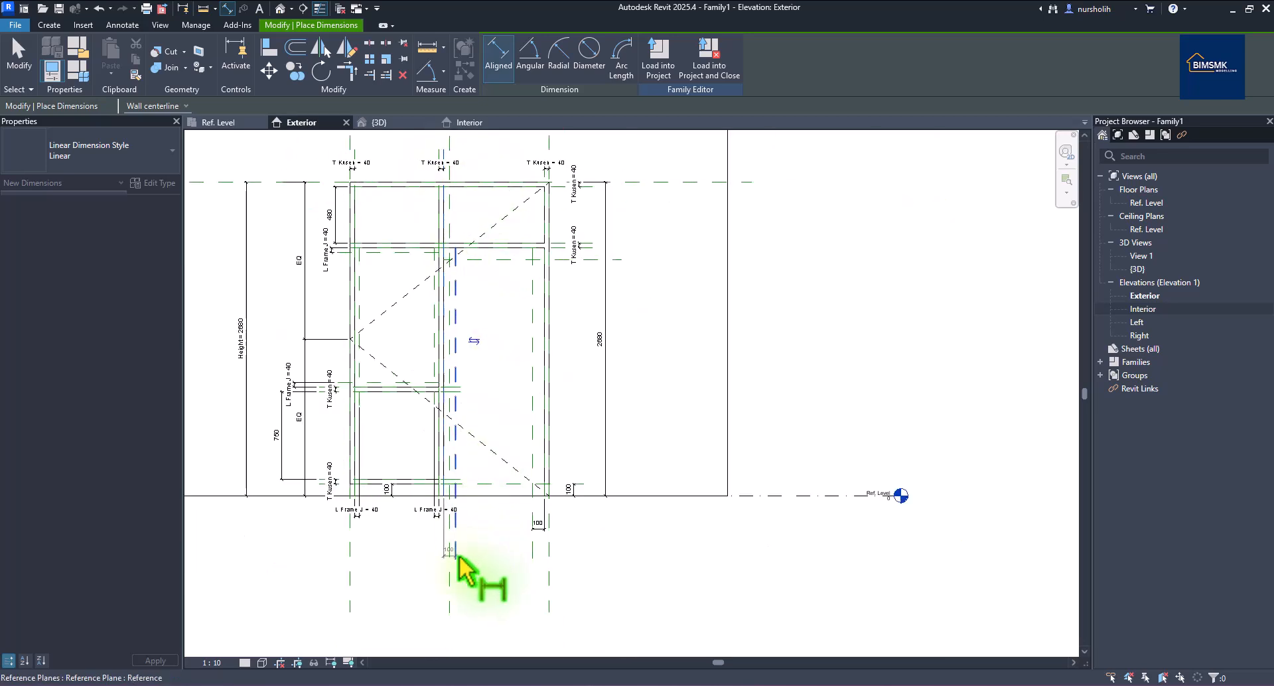
click(422, 531)
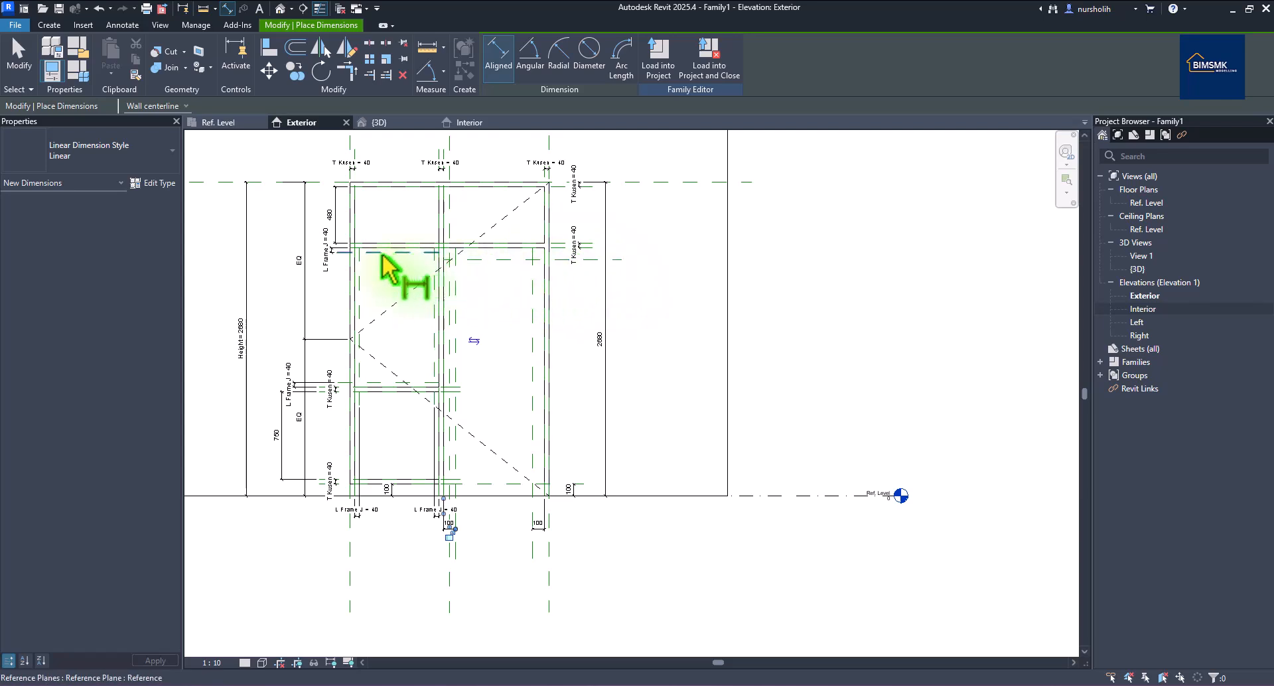
scroll(594, 251, up, 3)
click(587, 243)
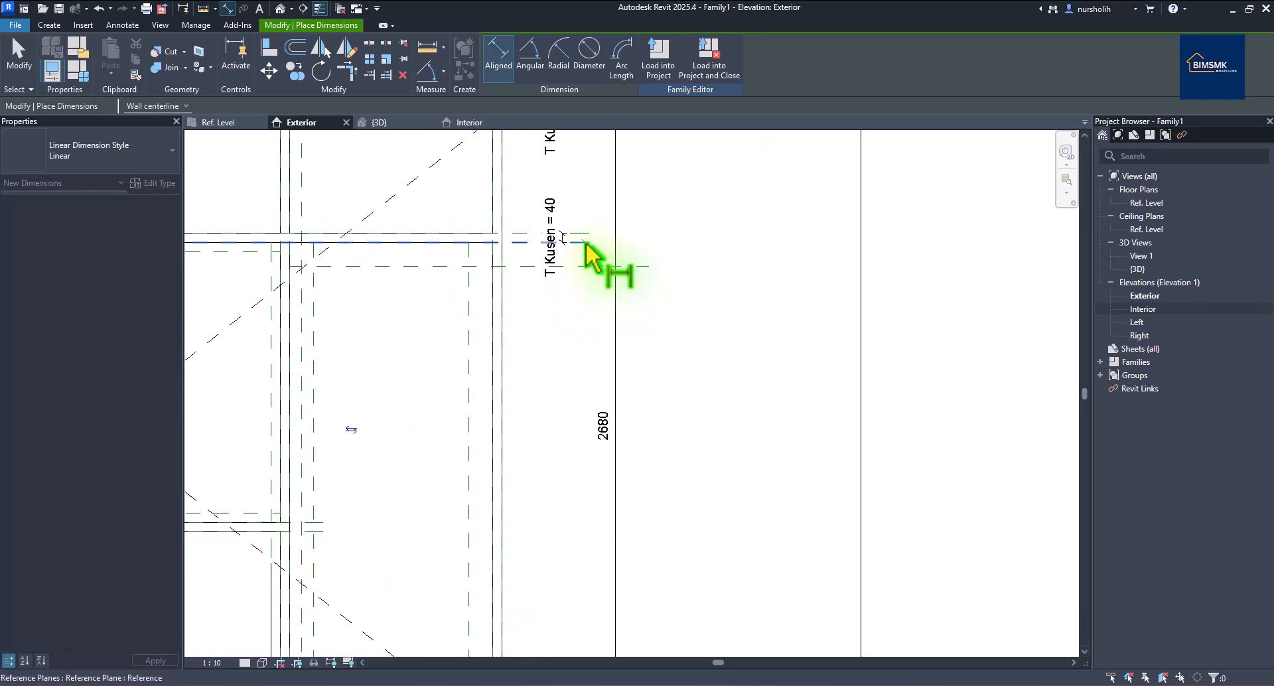
click(587, 273)
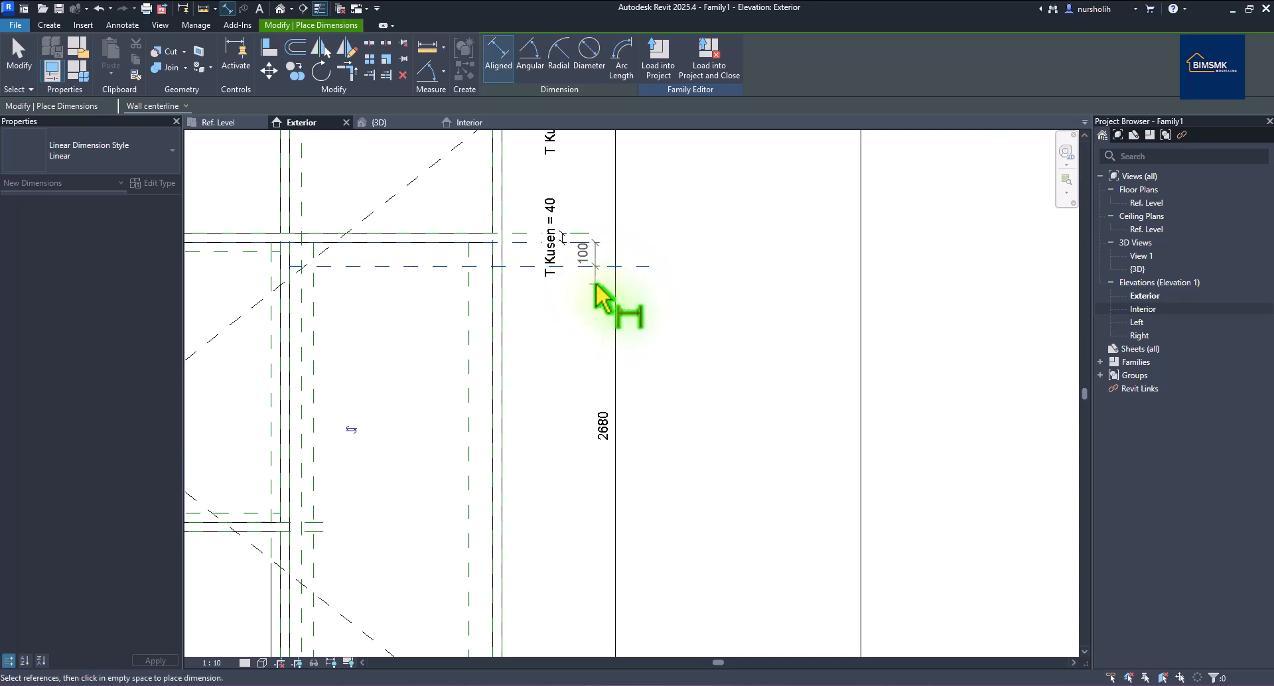
click(596, 285)
right_click(676, 245)
click(708, 253)
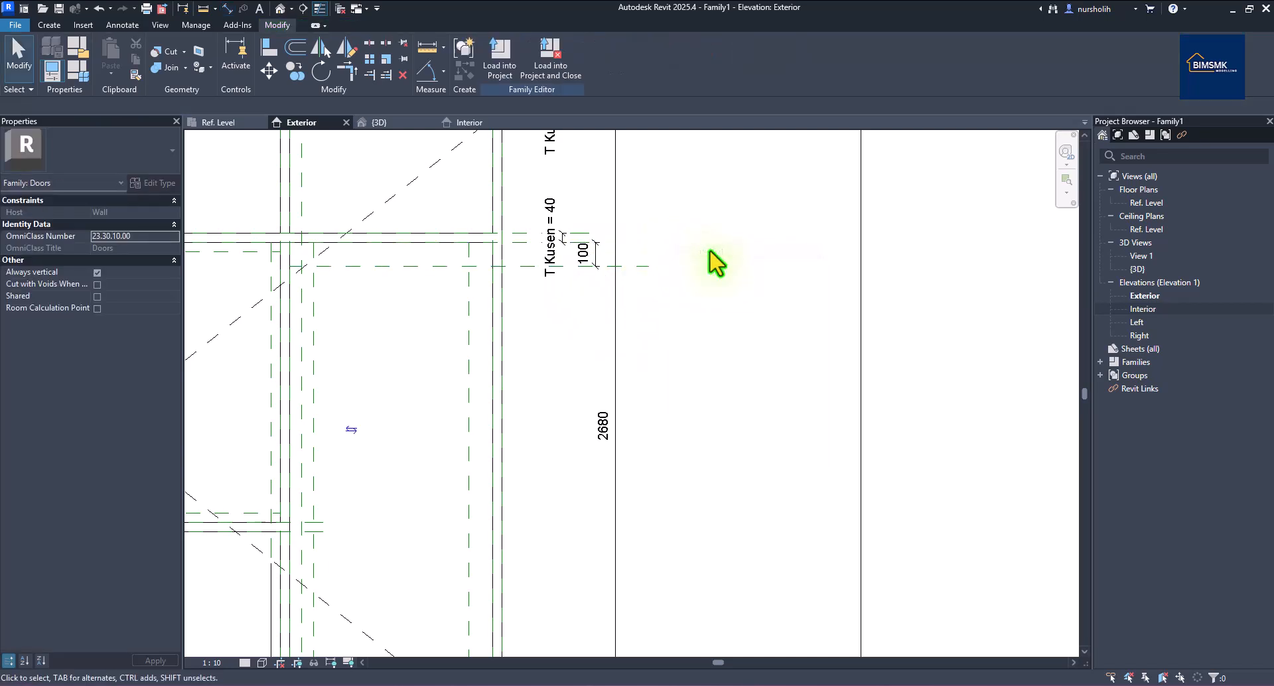
scroll(715, 262, down, 3)
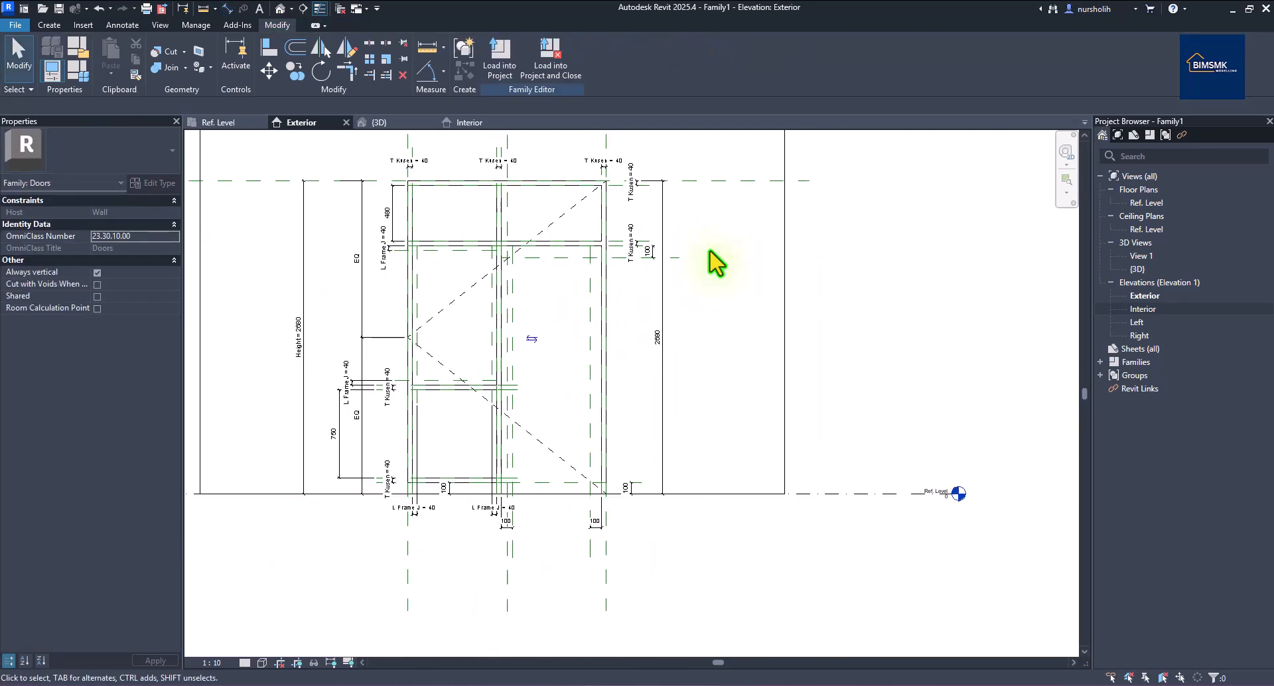
Label the four 100 offset dimensions with new type parameter L Frame P.
click(661, 263)
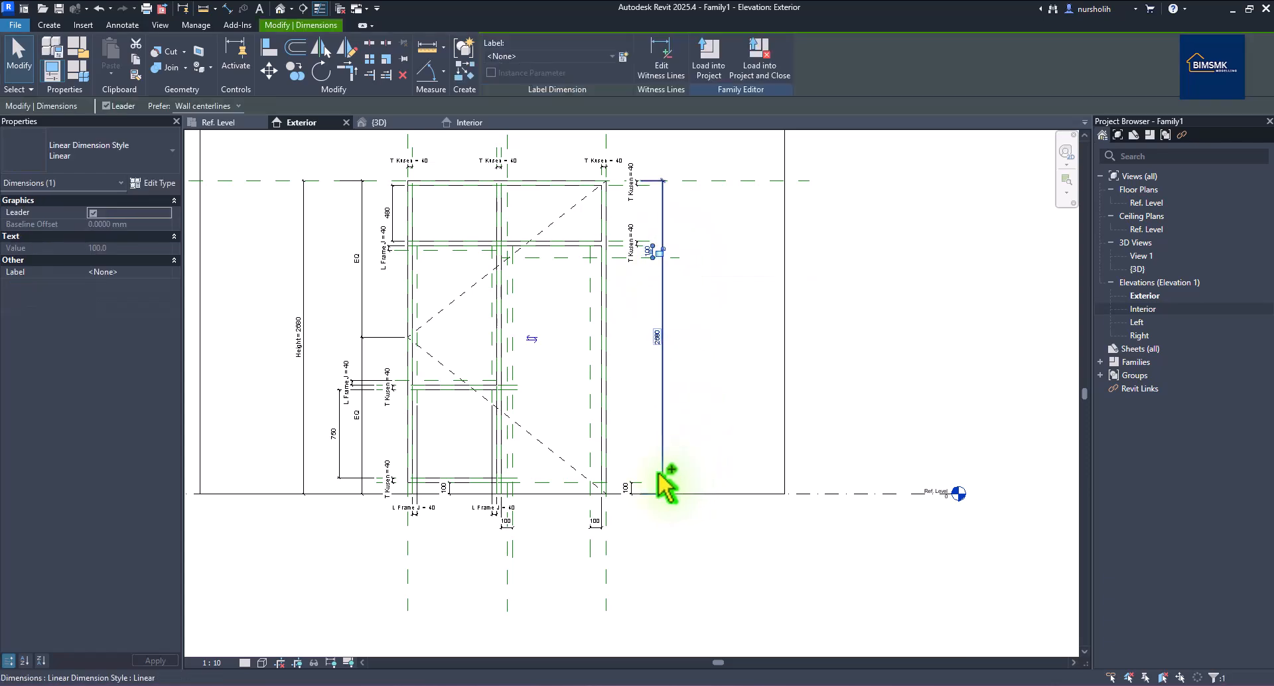
click(638, 495)
ctrl+click(606, 534)
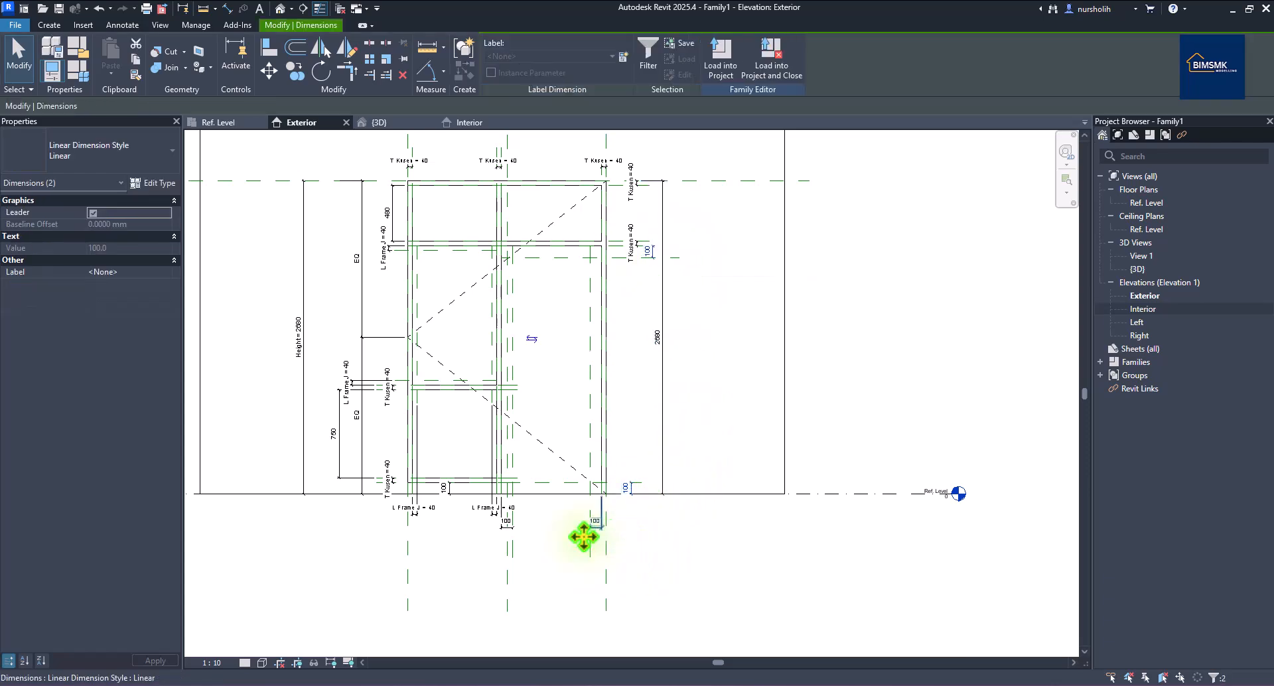
ctrl+click(508, 525)
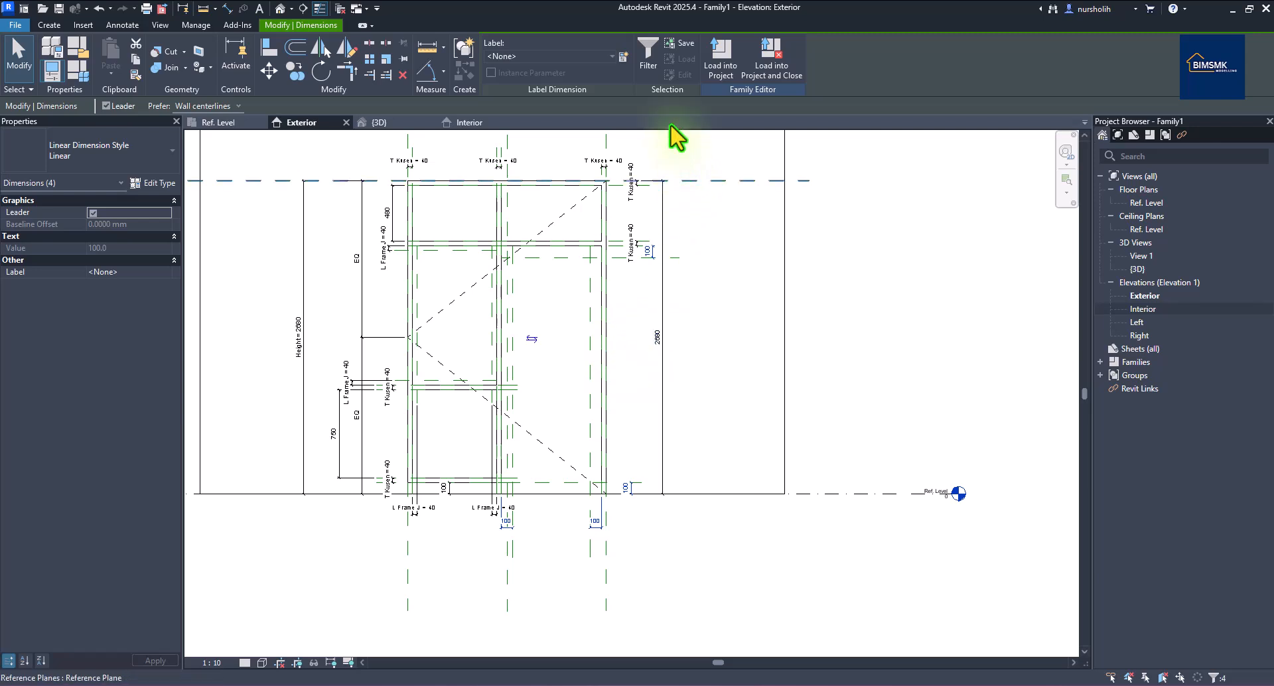
click(623, 57)
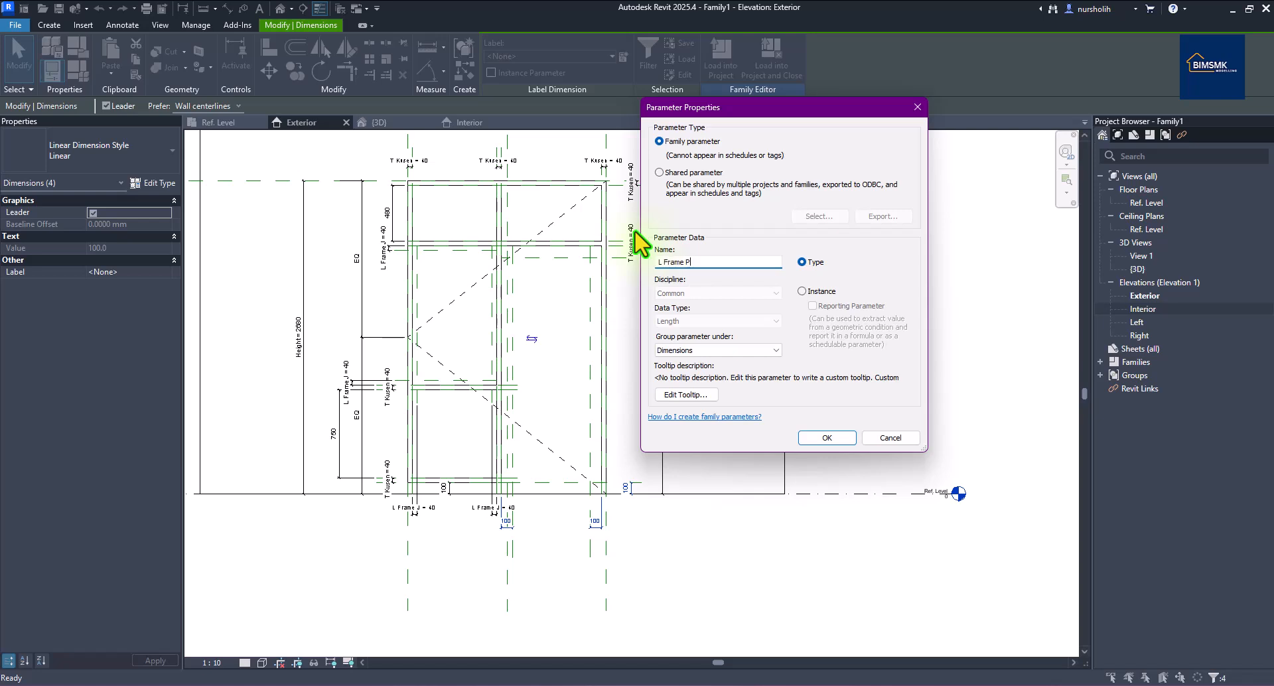
click(821, 436)
click(829, 444)
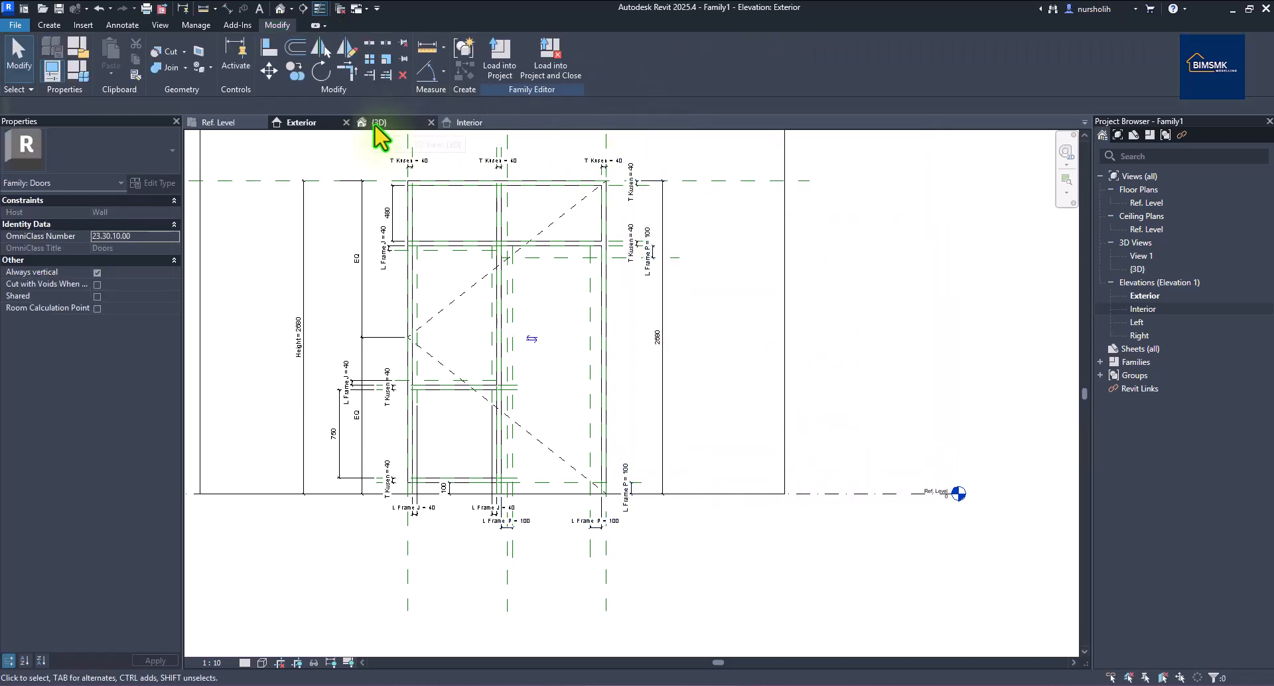
click(77, 72)
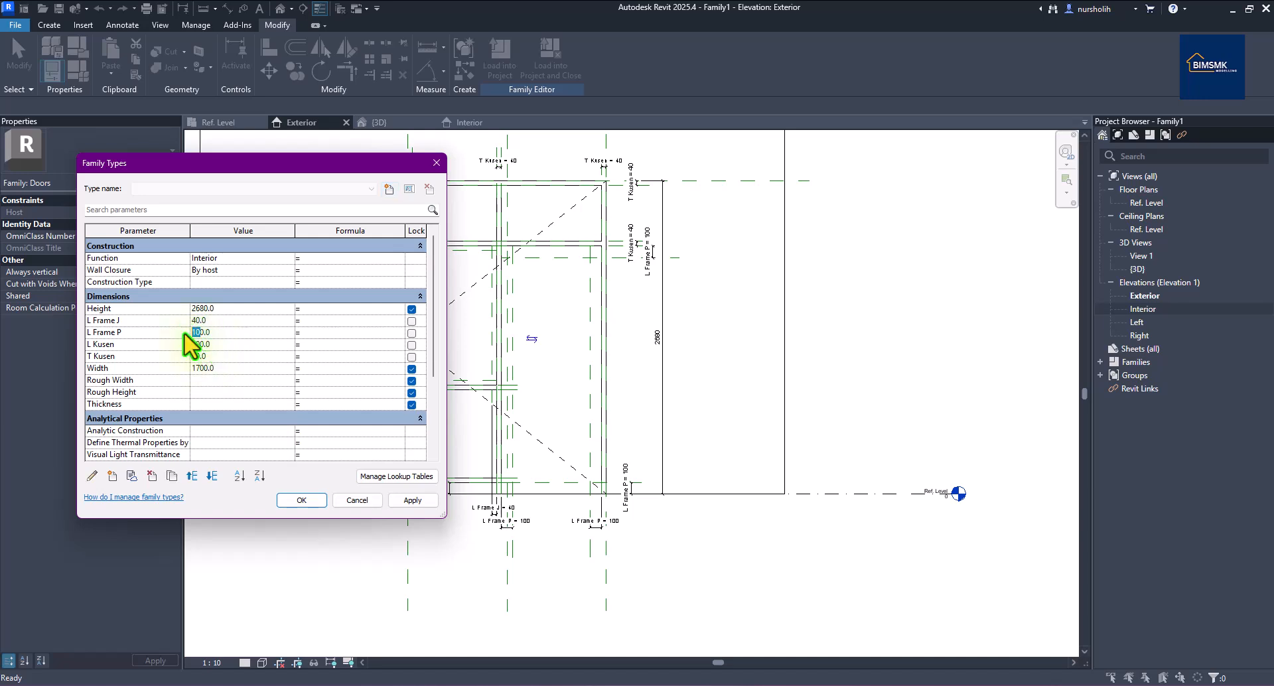
text(8)
click(422, 501)
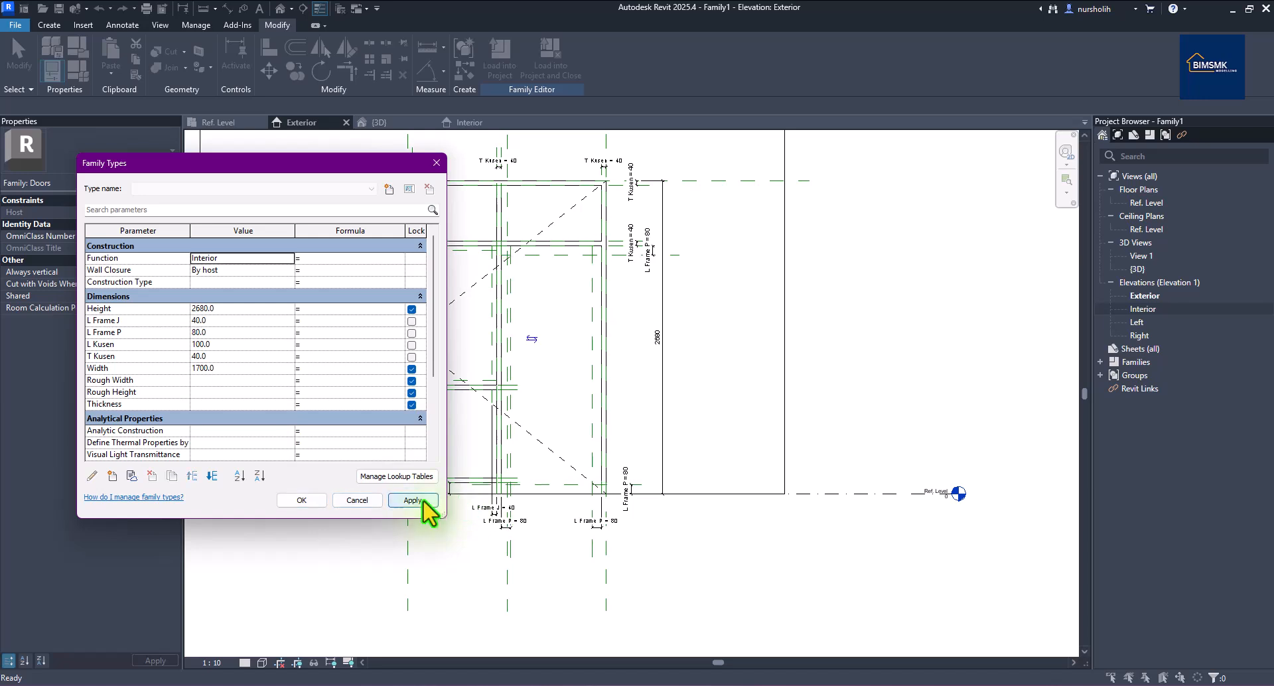
click(201, 333)
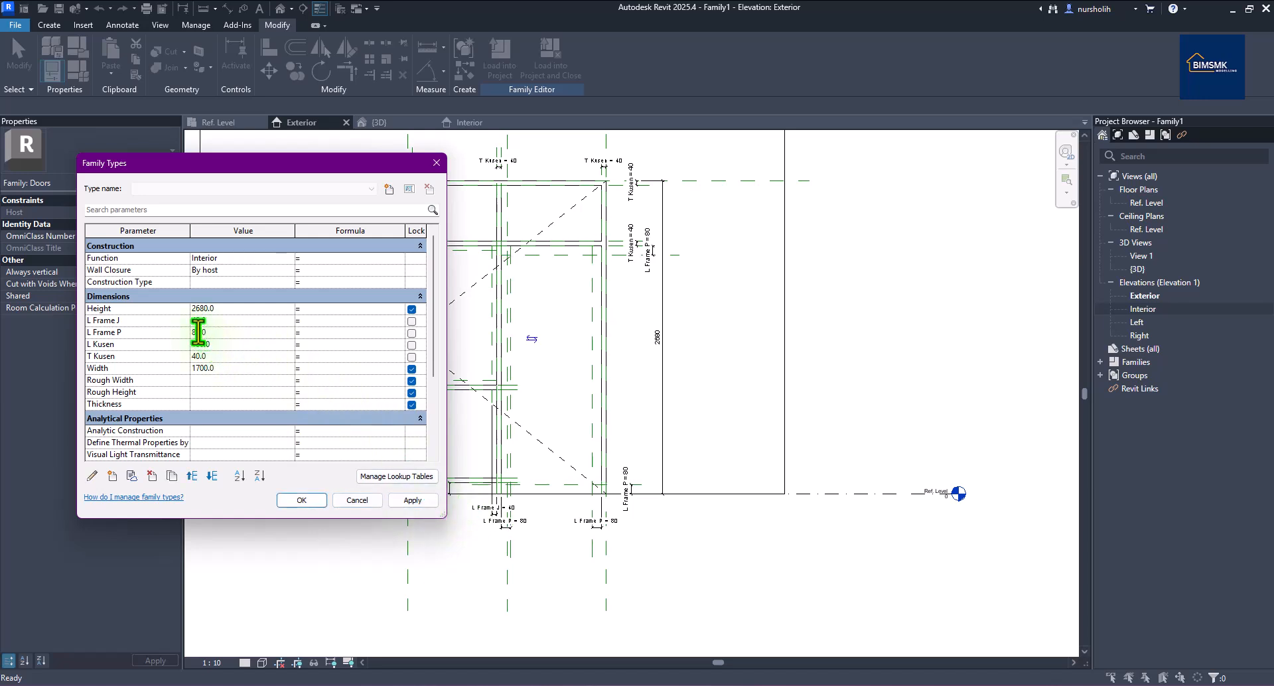
text(100)
click(304, 501)
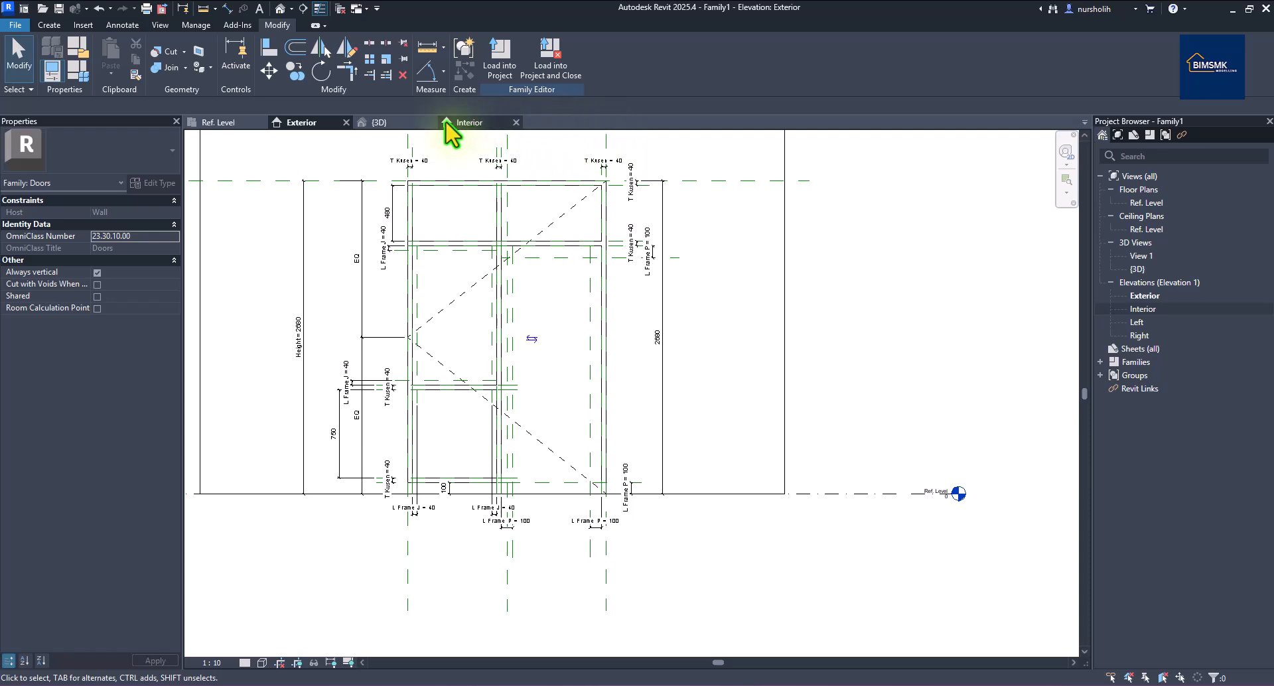
Switch to the Ref. Level plan and zoom to the door frame under Width = 1700.
click(233, 123)
scroll(584, 372, up, 3)
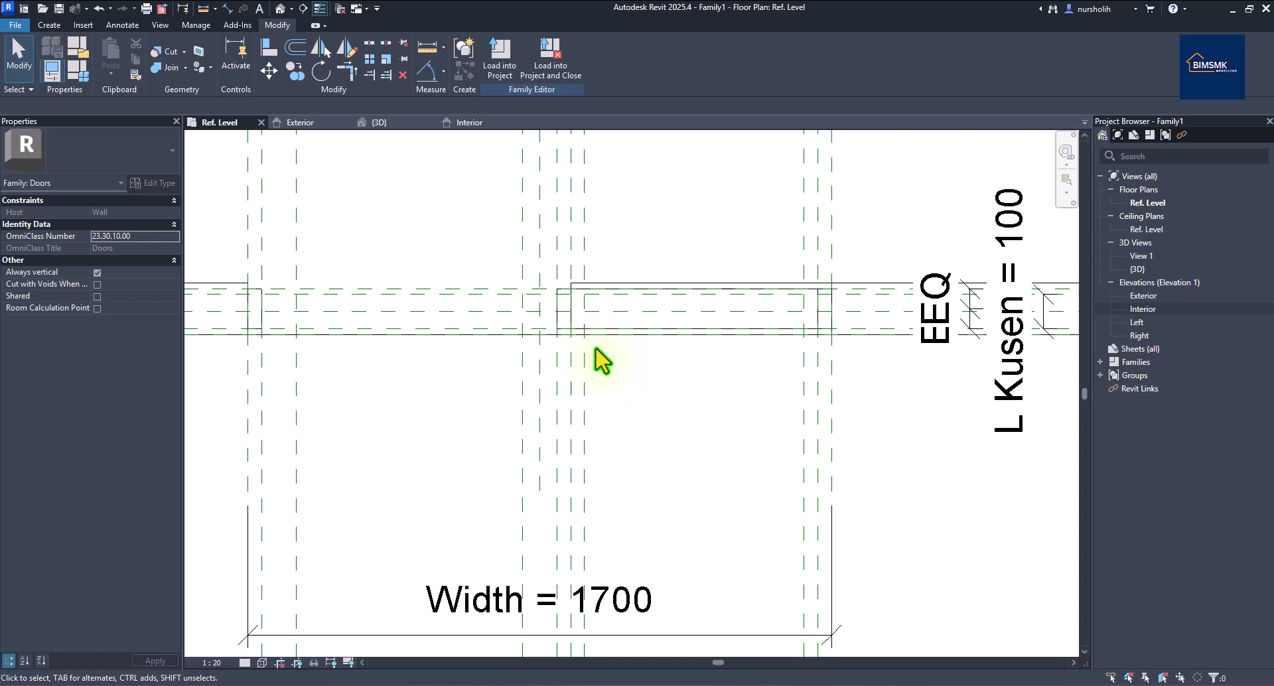
scroll(596, 348, down, 3)
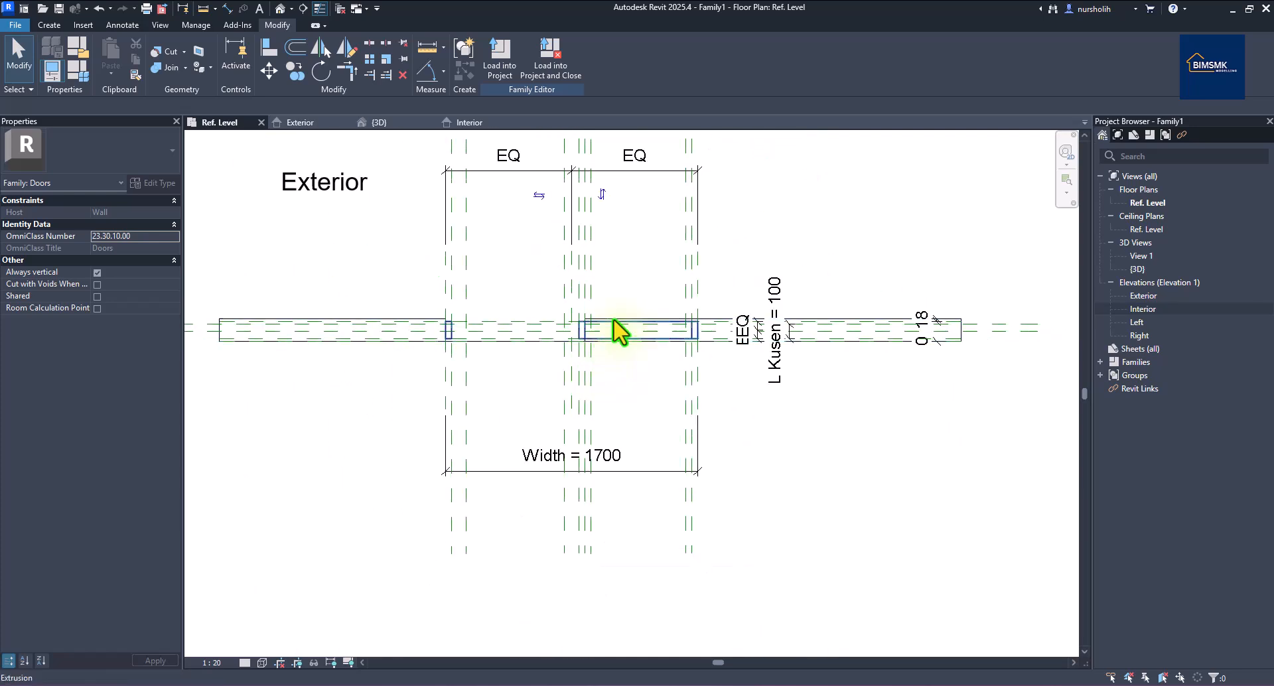
scroll(583, 330, up, 2)
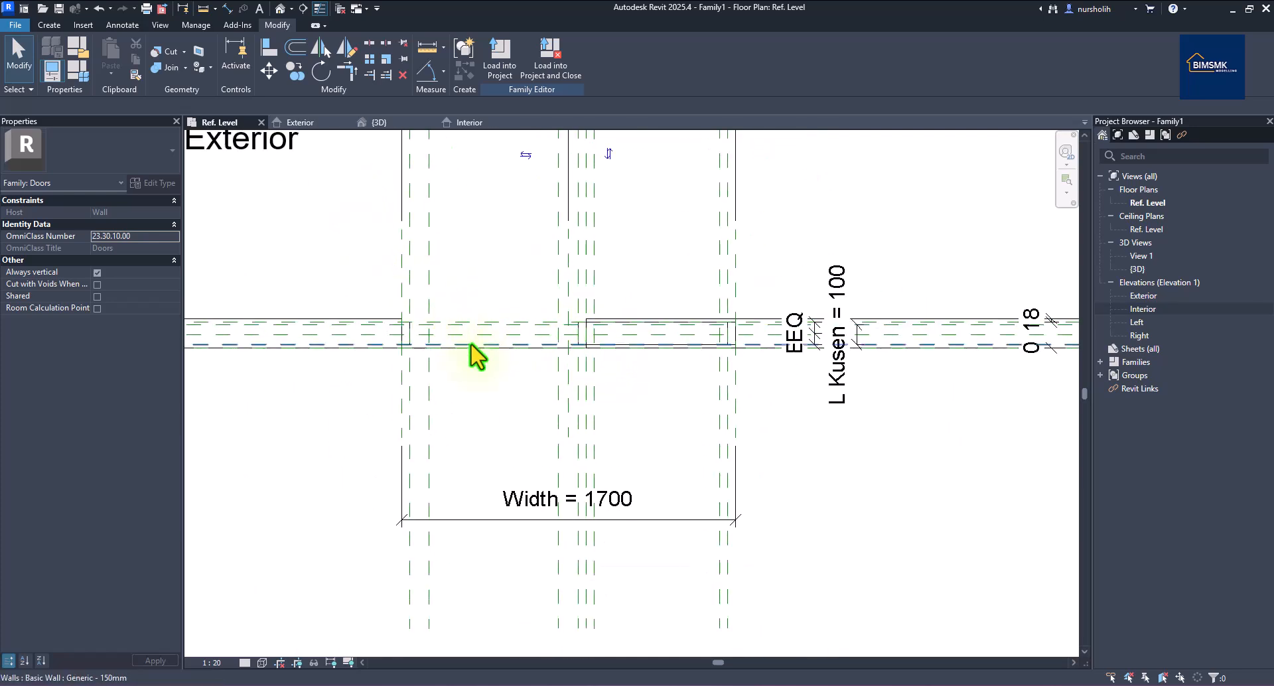
scroll(474, 356, up, 2)
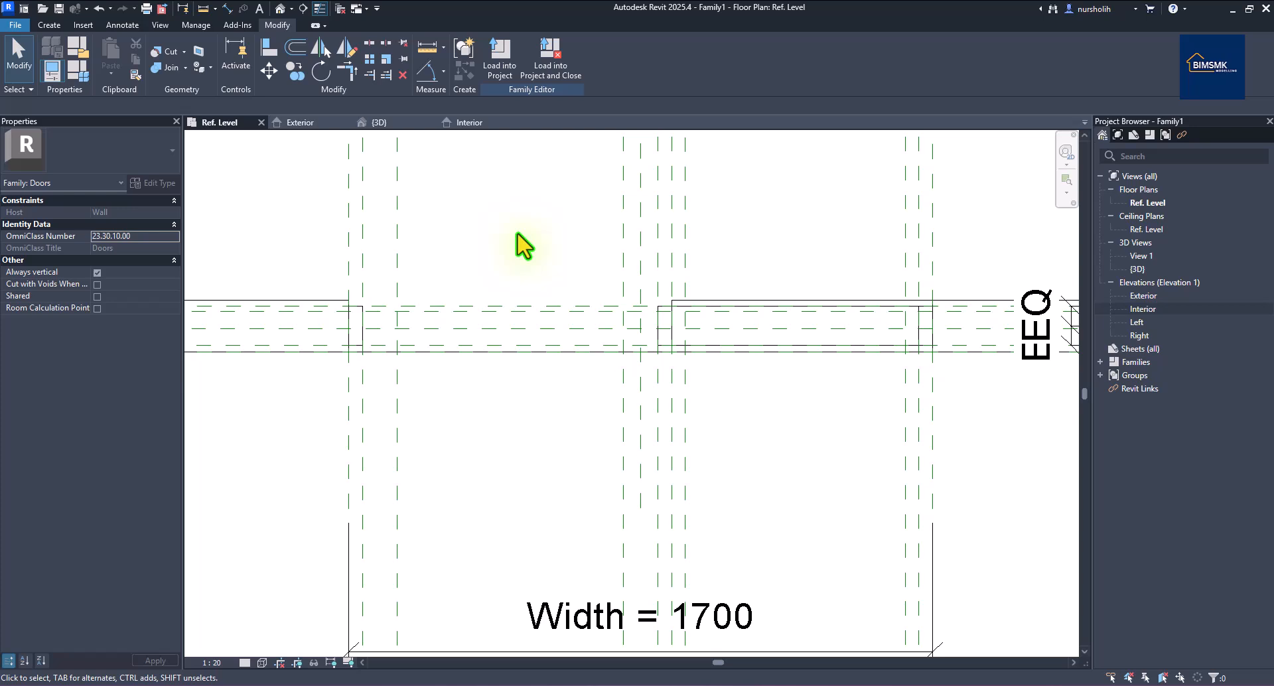
scroll(517, 233, down, 2)
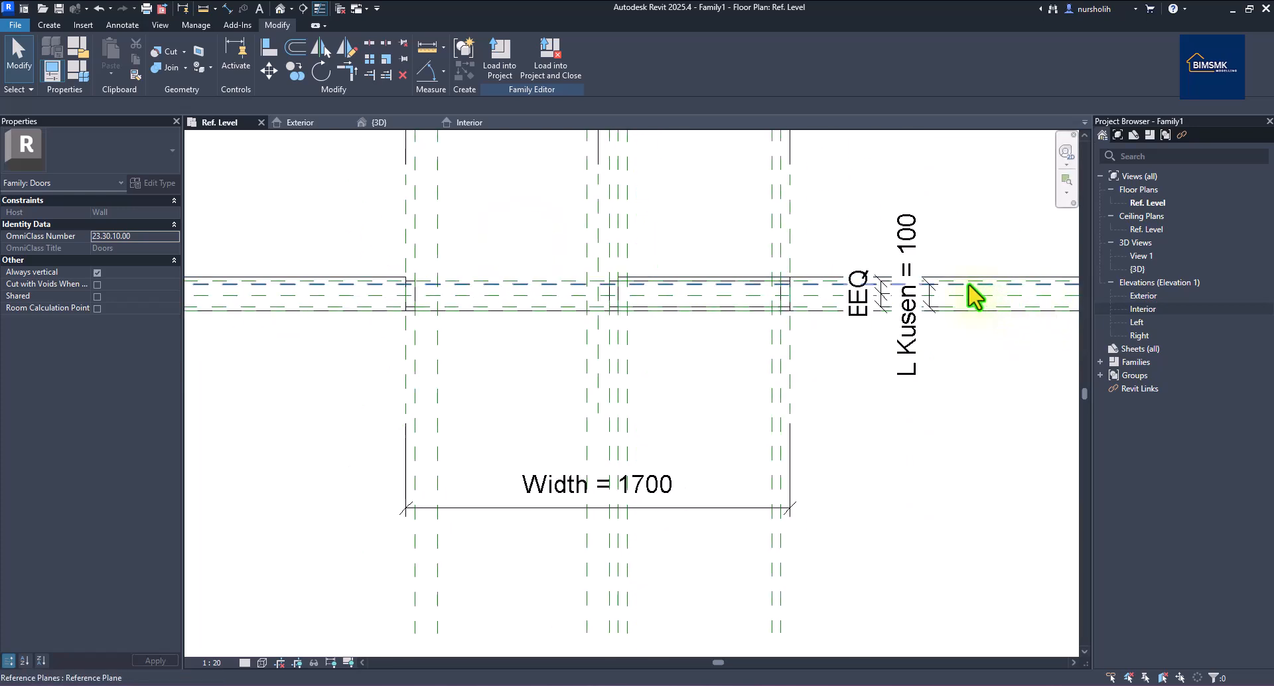
Dismiss the save reminder and start Reference Plane in Pick Lines mode.
click(50, 26)
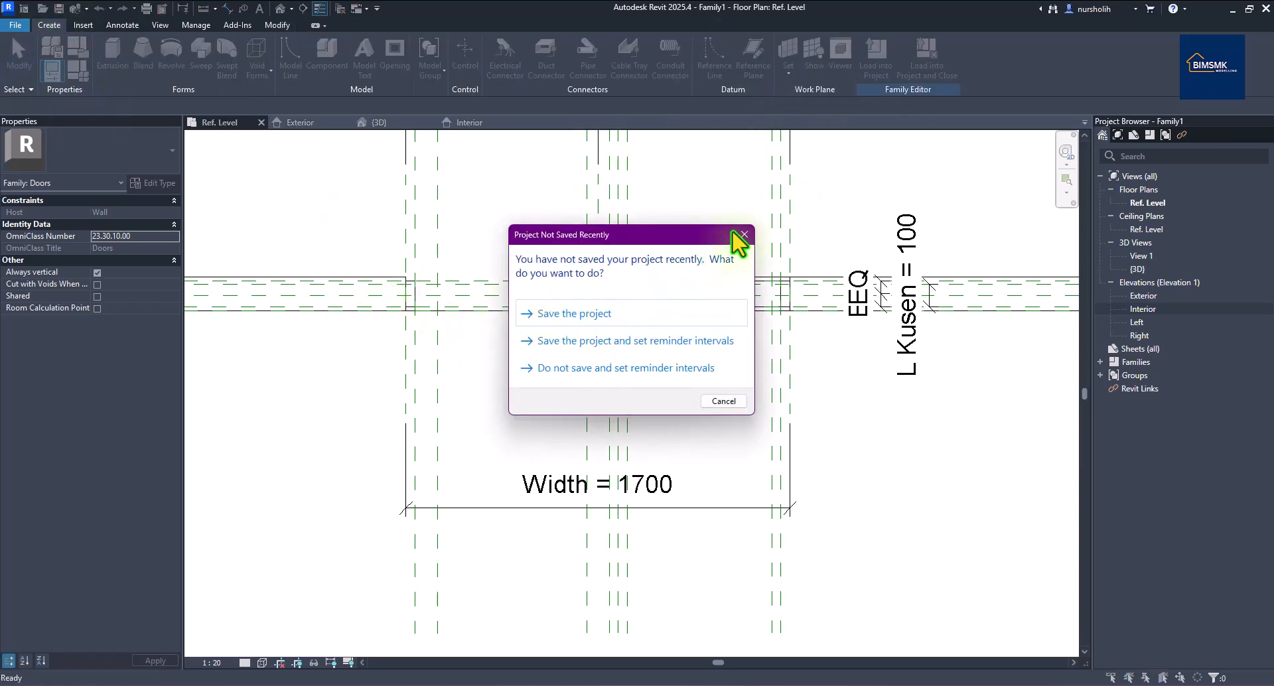
key(Escape)
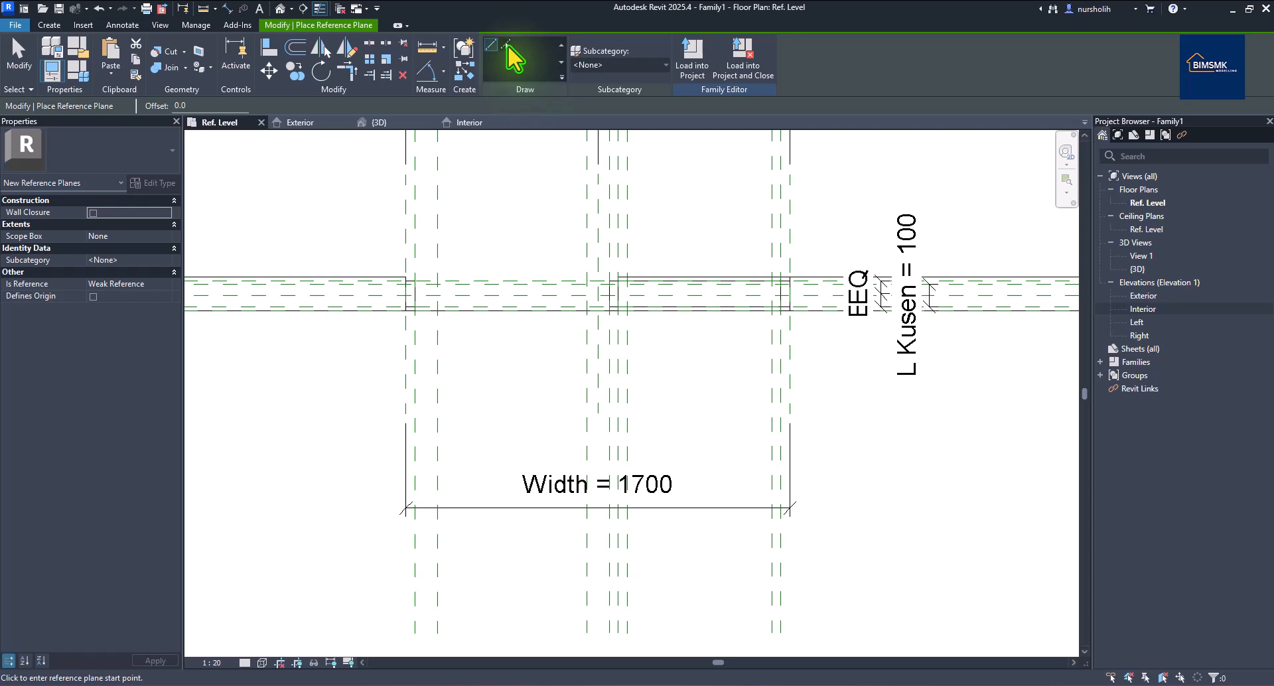
click(506, 45)
scroll(472, 256, up, 2)
scroll(328, 335, down, 1)
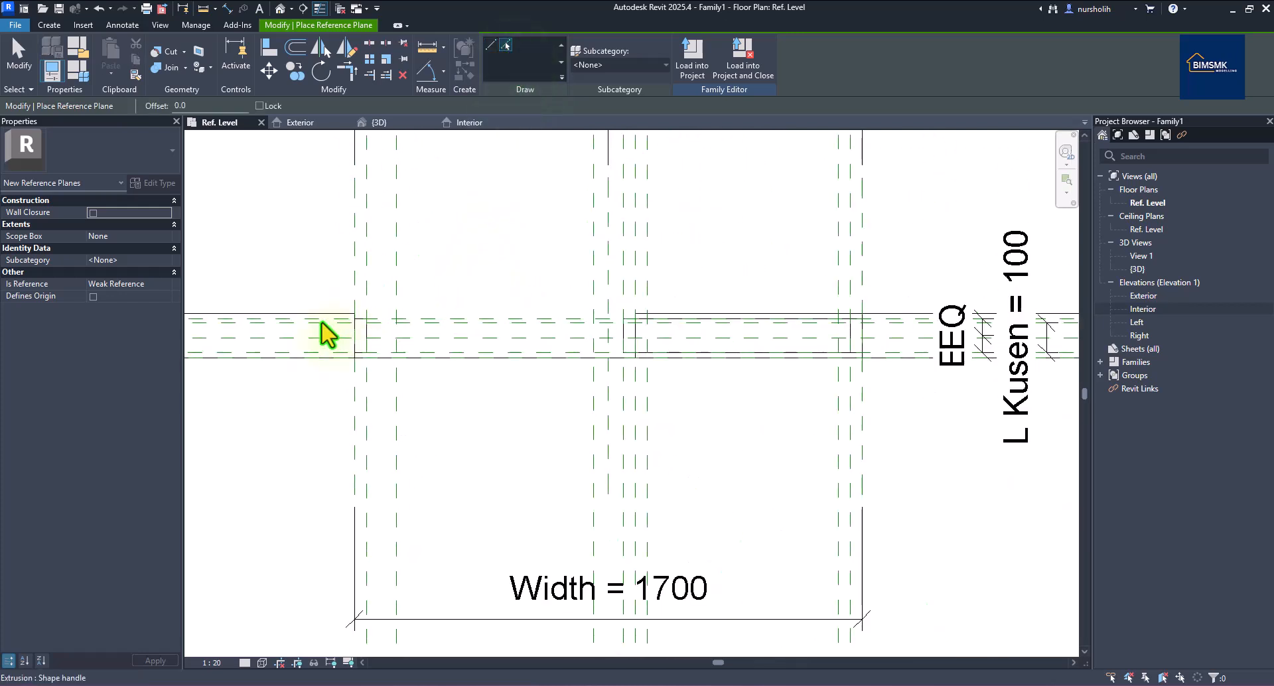
scroll(850, 322, down, 1)
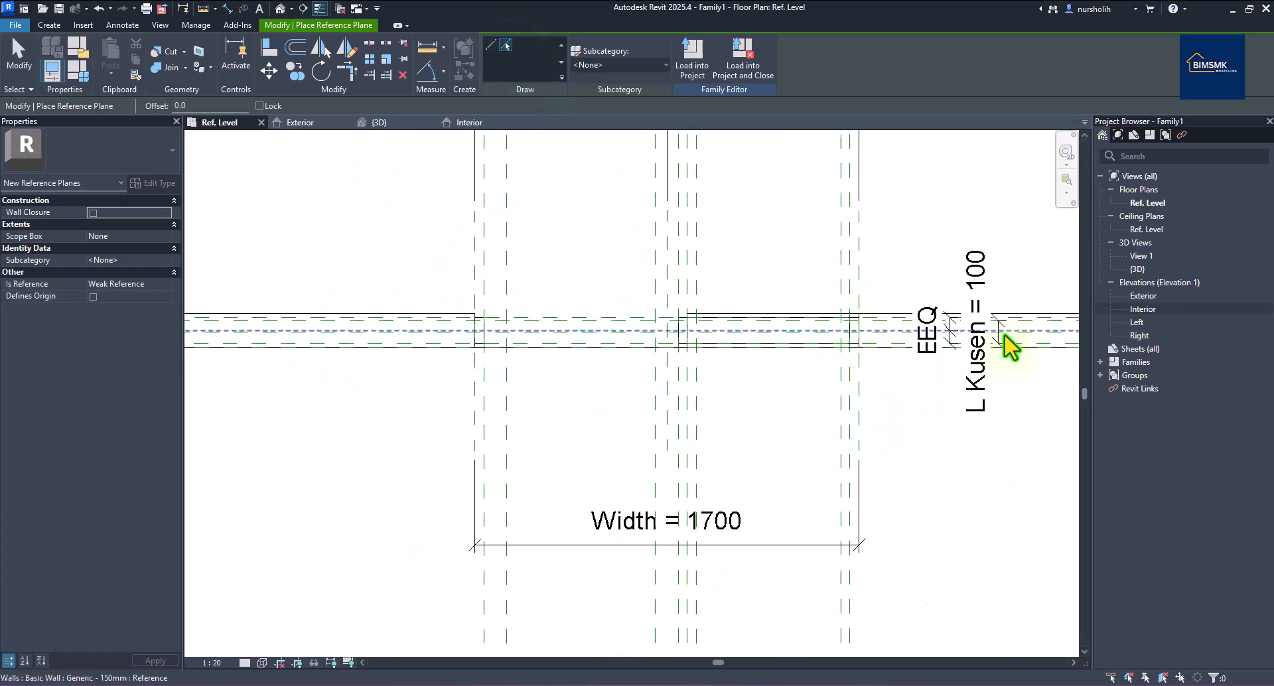
scroll(1016, 333, up, 4)
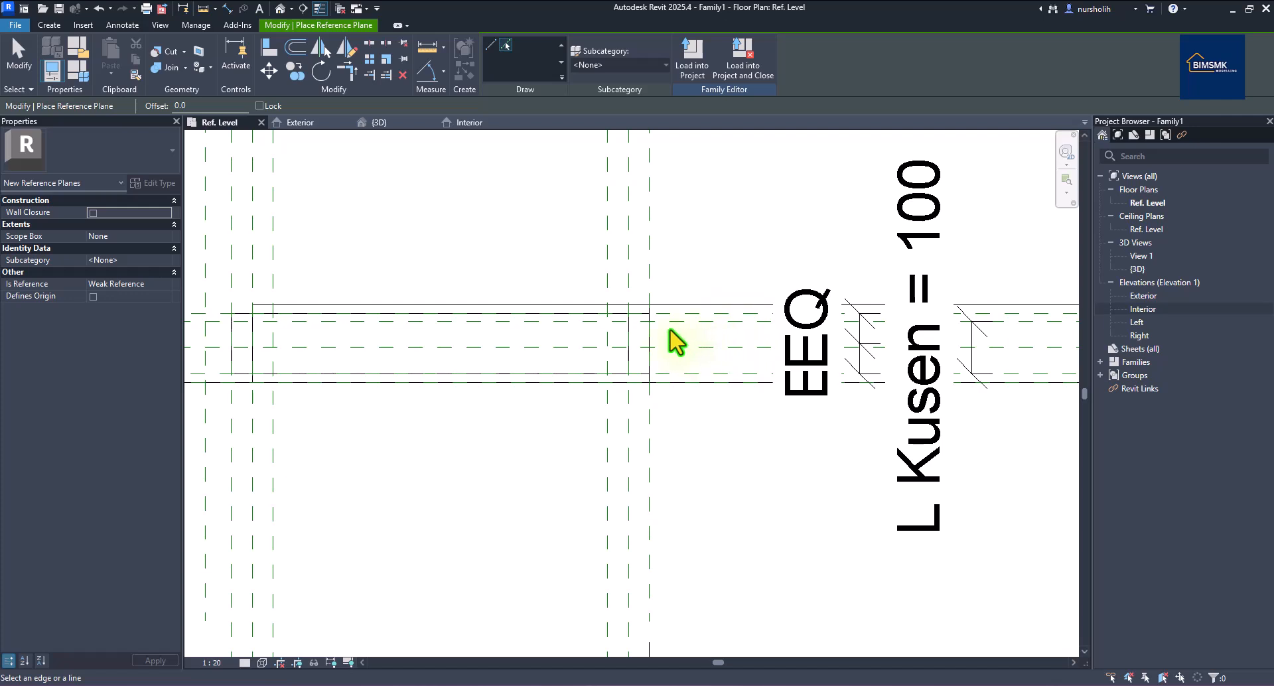
scroll(823, 353, down, 4)
scroll(584, 355, up, 2)
scroll(574, 361, up, 1)
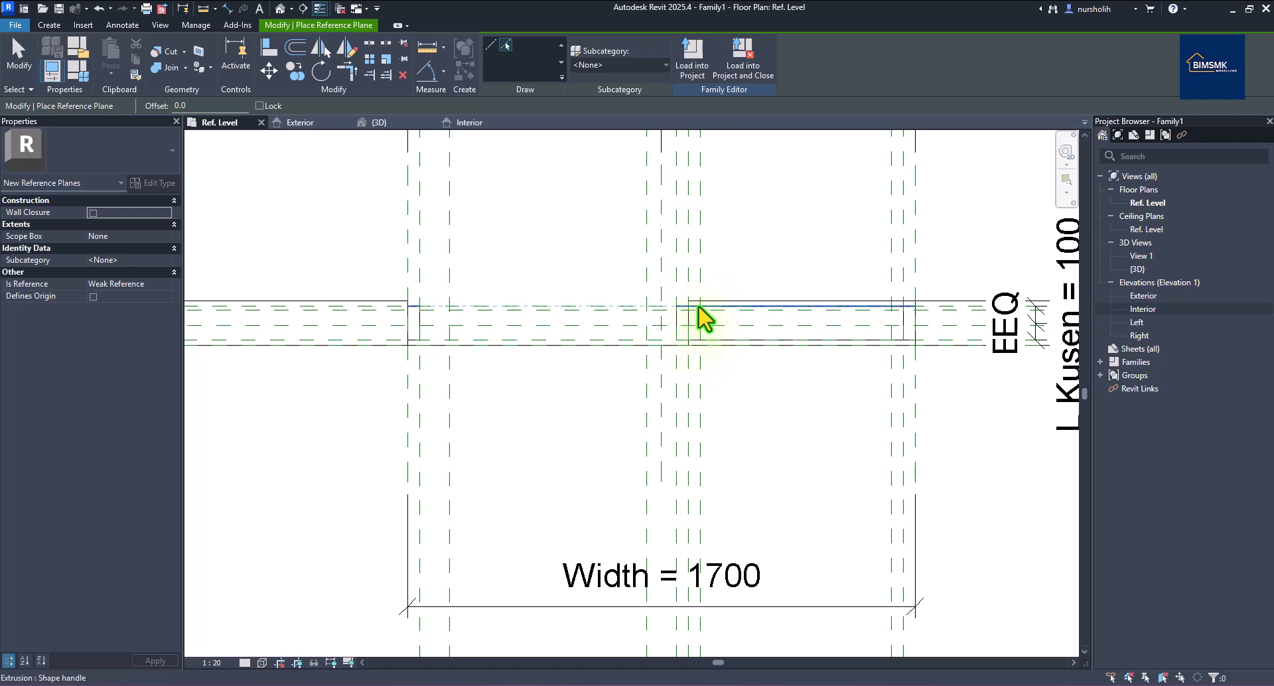
scroll(569, 320, up, 2)
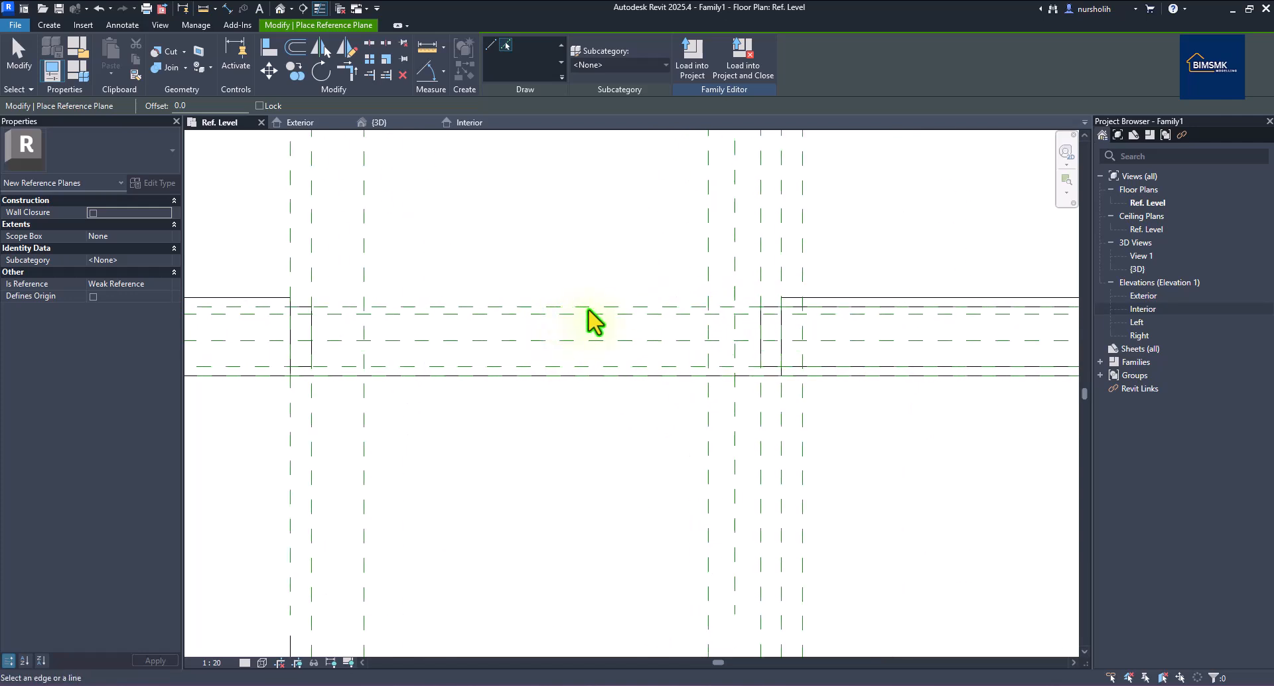
scroll(608, 317, up, 1)
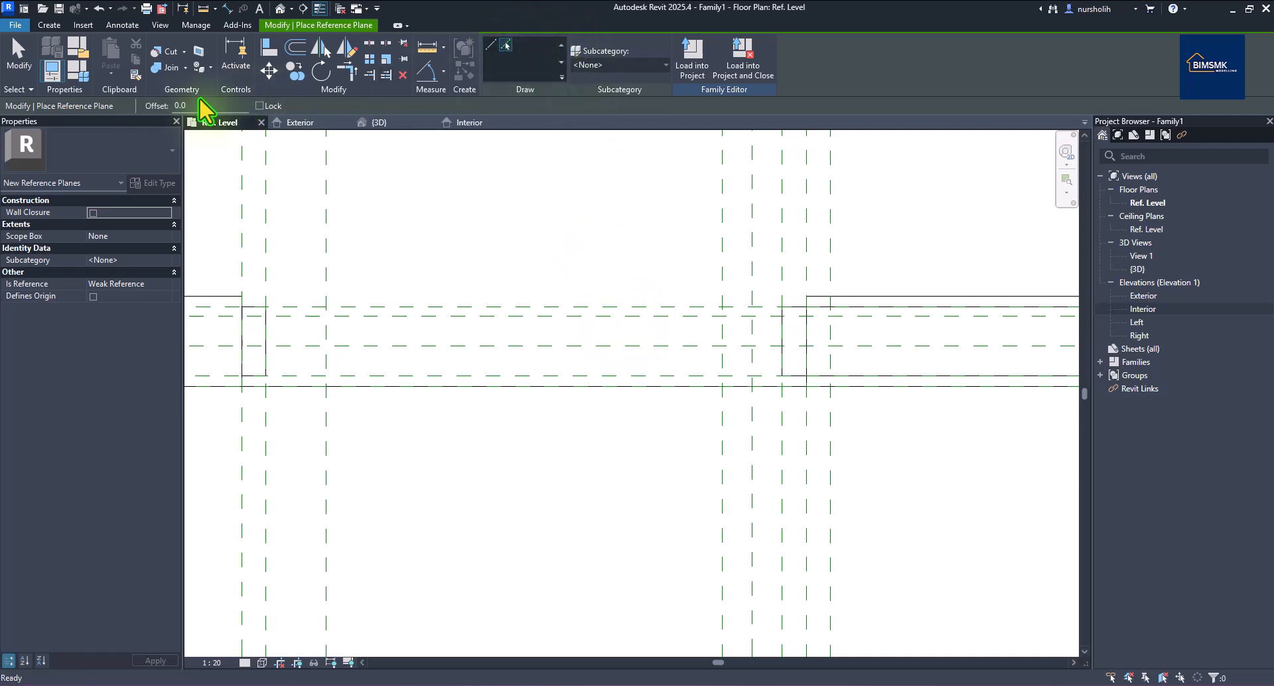
Set the offset to 30 and pick the Exterior reference plane to create a new plane.
click(167, 104)
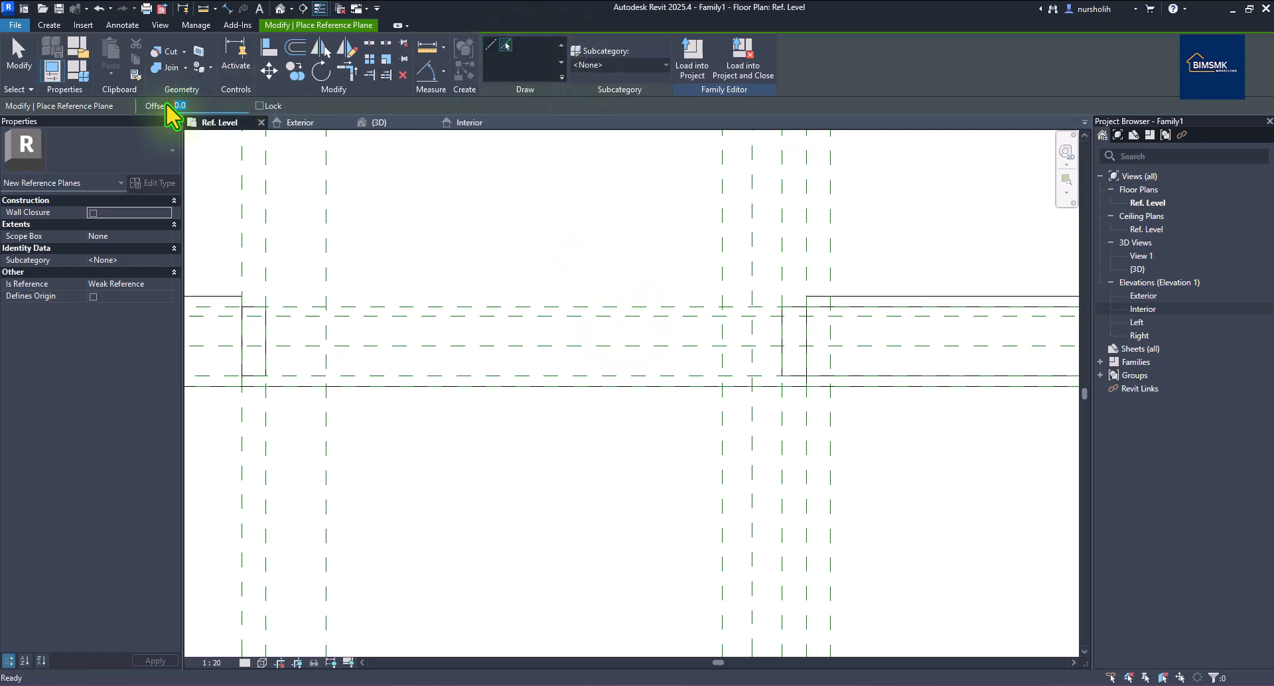
text(30)
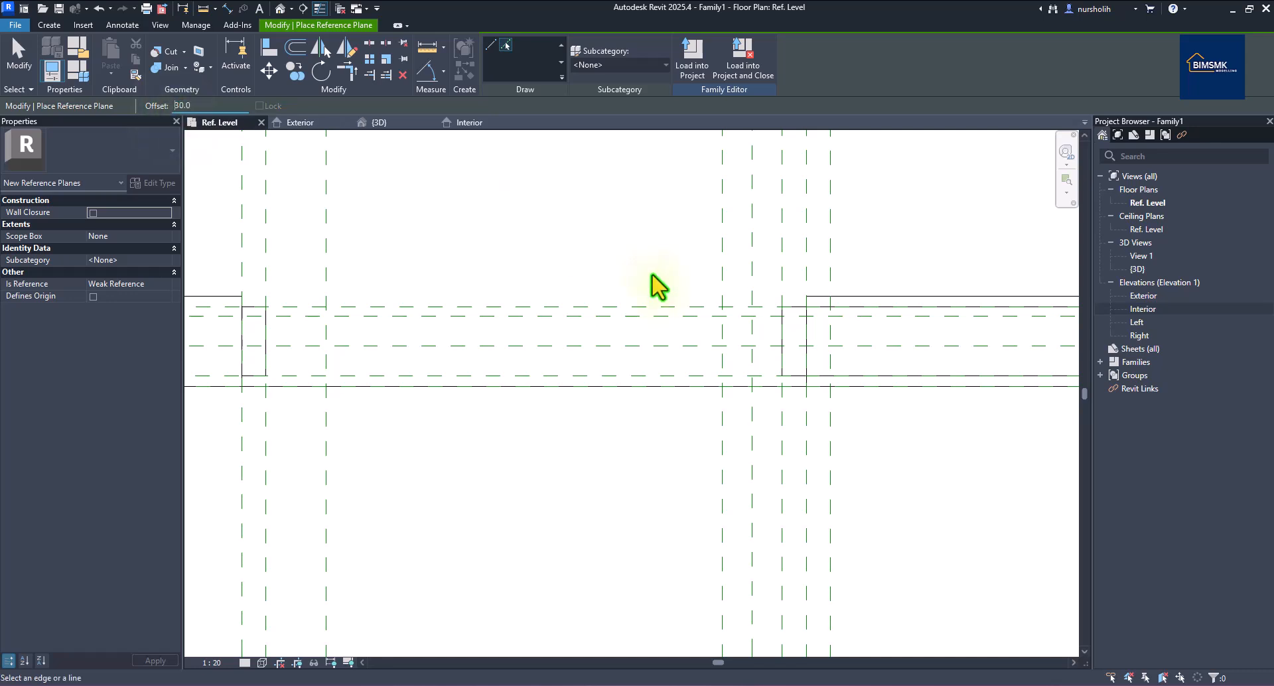
scroll(565, 302, down, 2)
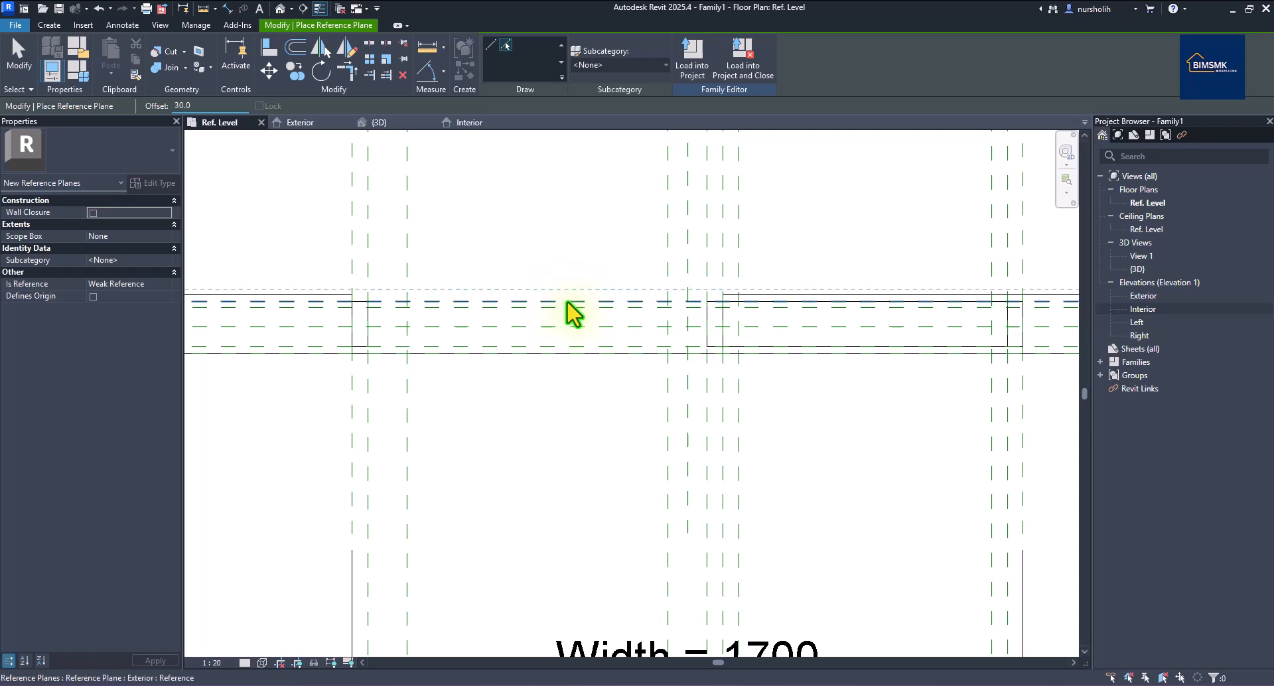
click(568, 303)
right_click(579, 246)
click(592, 251)
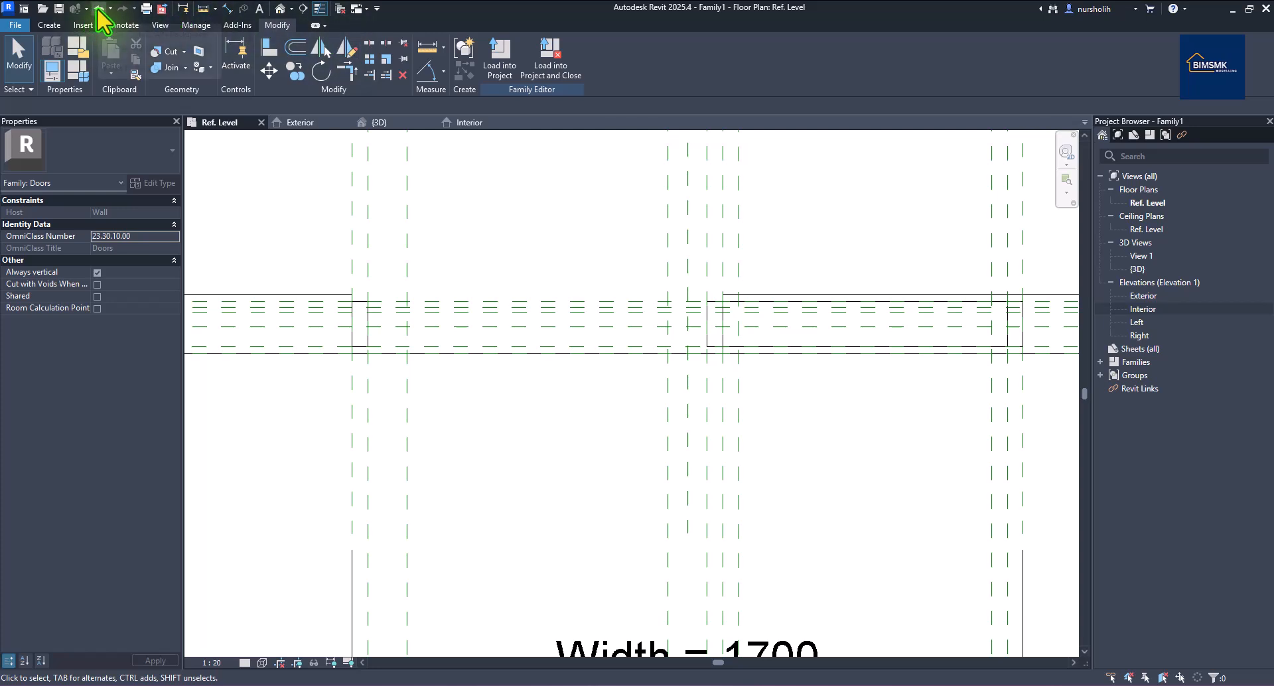
Place an aligned dimension from the new reference plane to the Exterior reference plane.
click(228, 9)
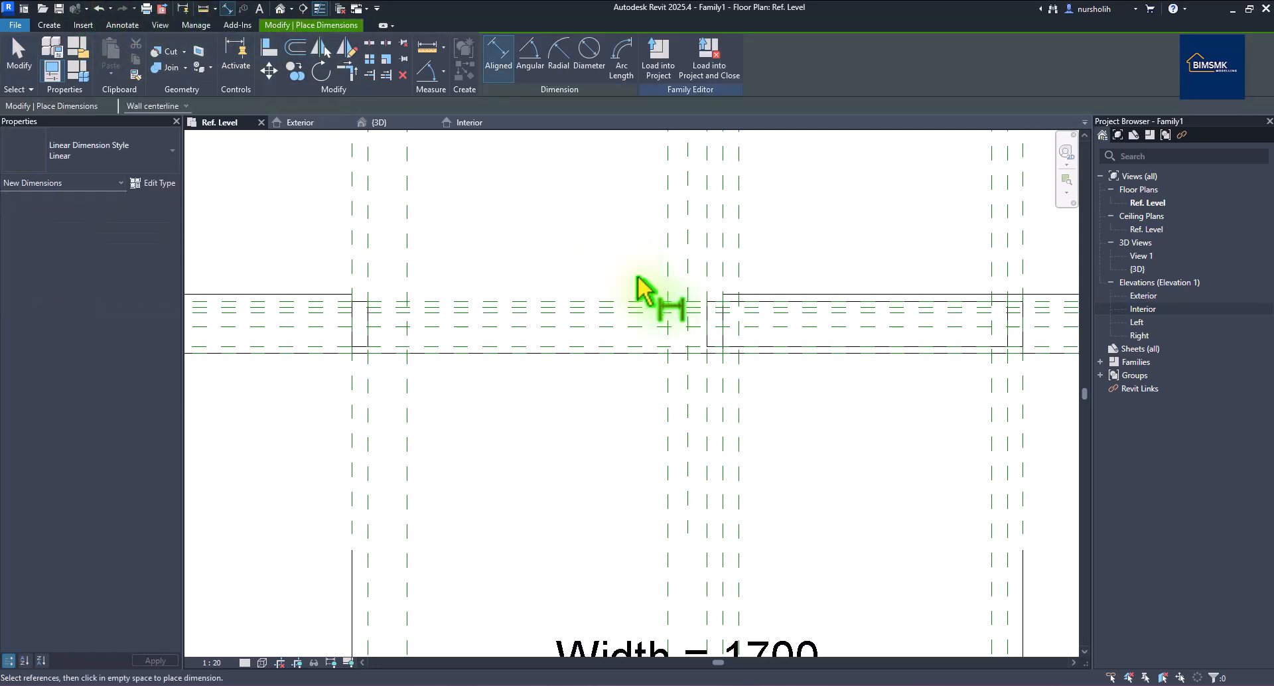
click(610, 300)
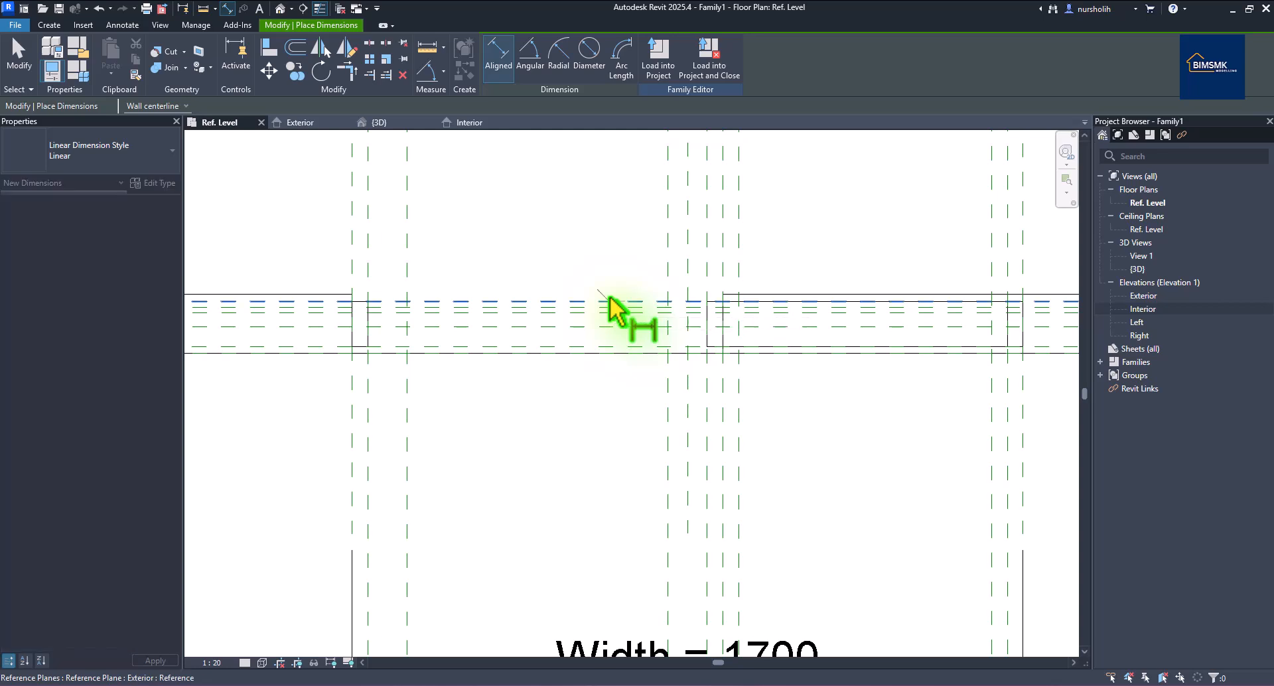
scroll(593, 309, down, 2)
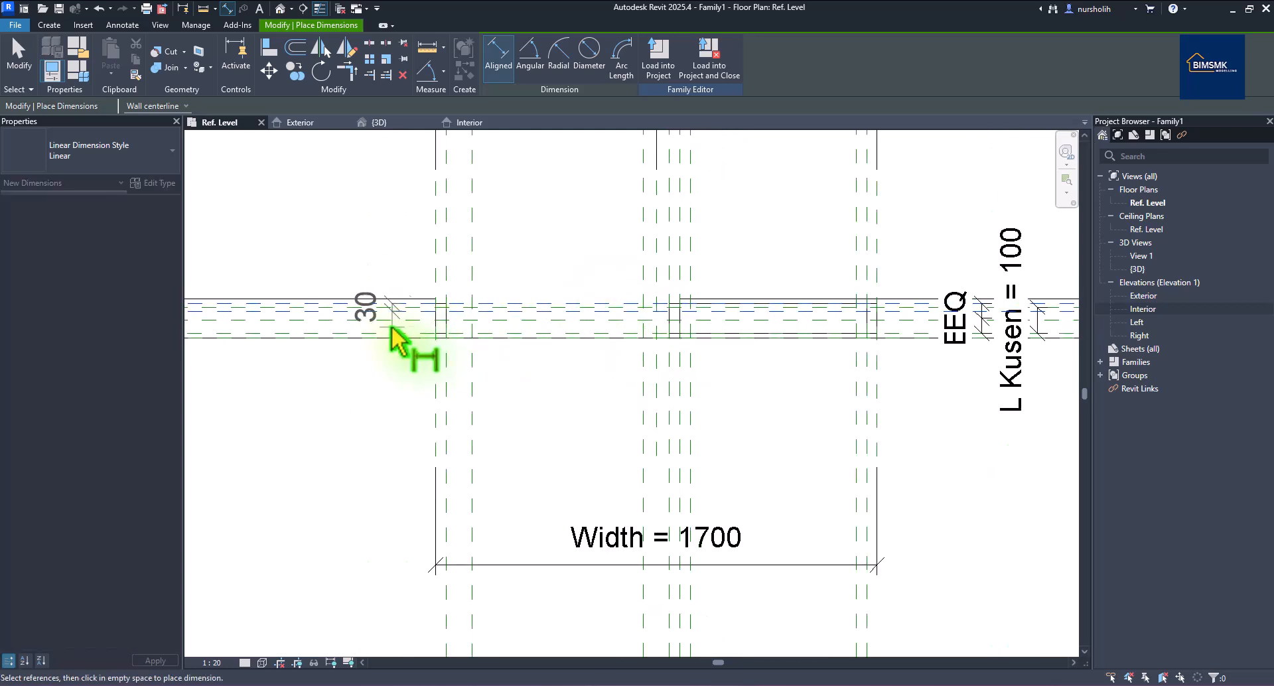
right_click(390, 208)
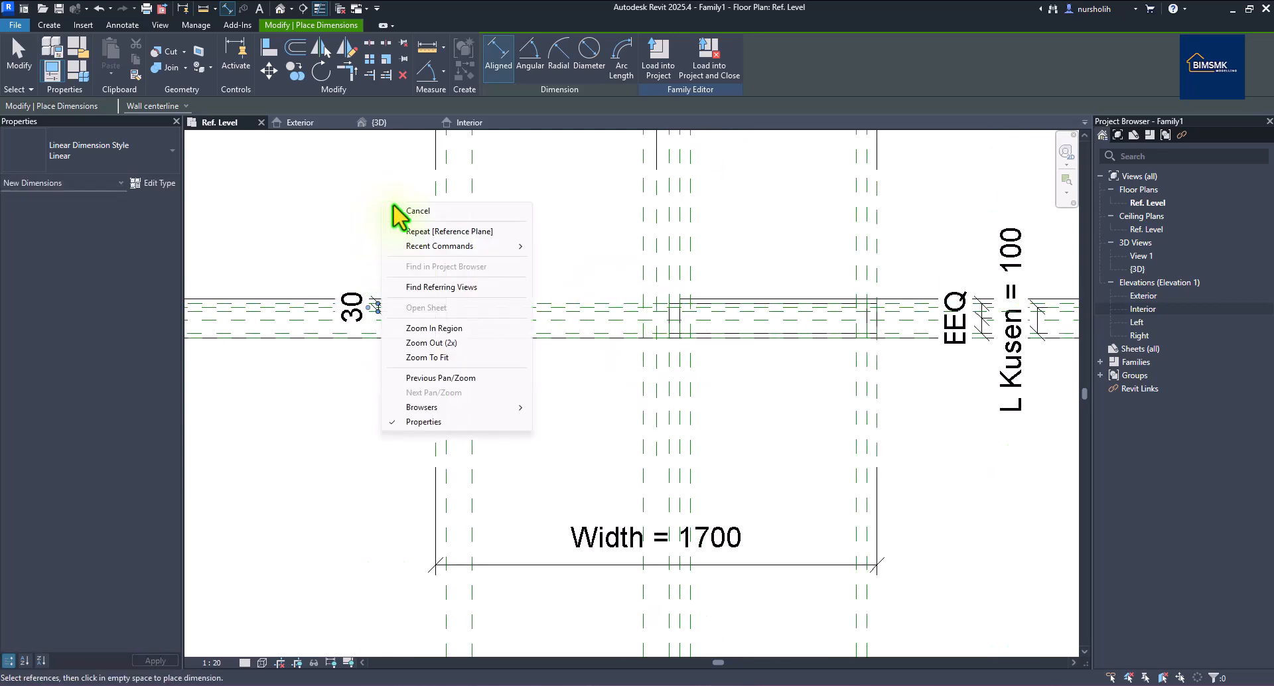
right_click(417, 207)
click(432, 216)
scroll(403, 335, up, 1)
End the dimension tool and select the 30 dimension for labeling.
right_click(406, 219)
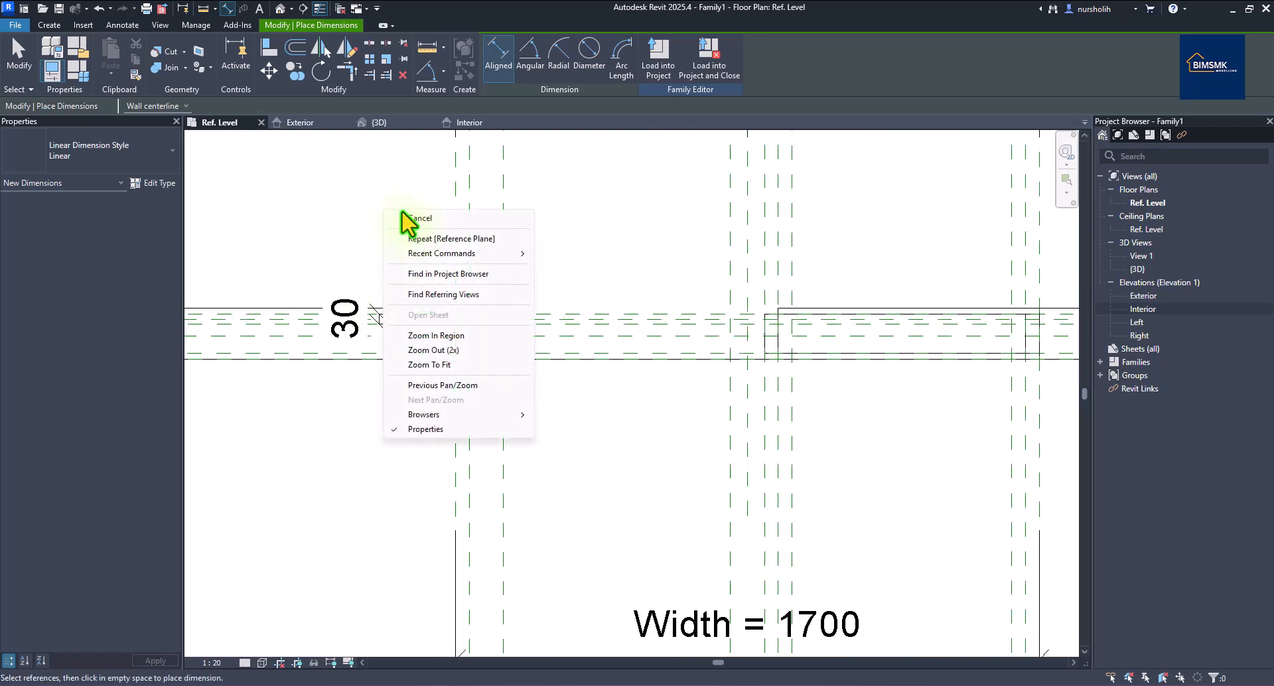
click(411, 229)
click(379, 320)
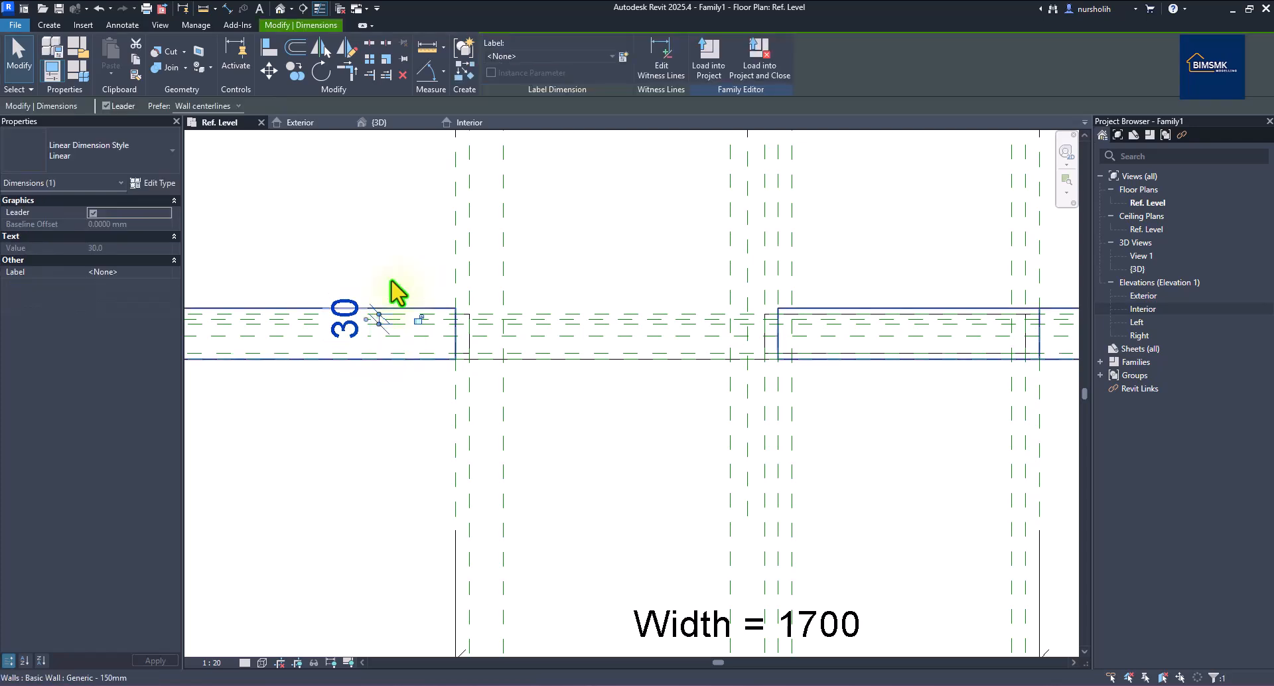
click(623, 56)
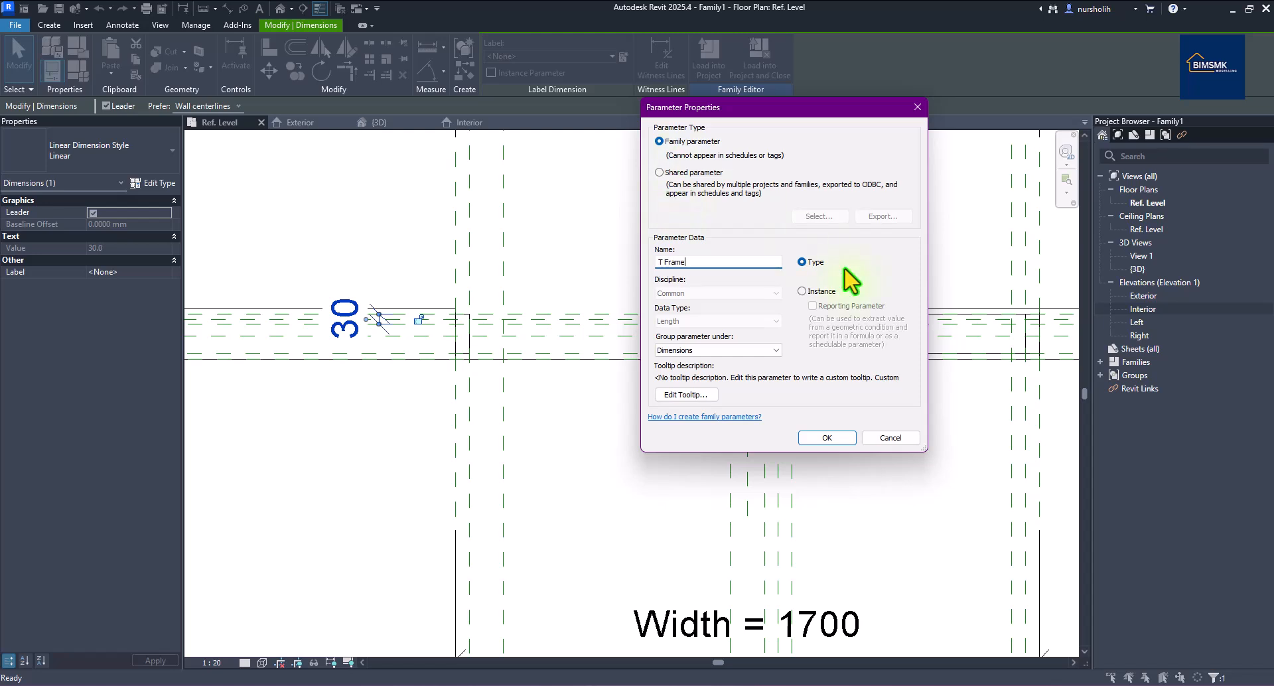
Create the T Frame type parameter for the dimension and set its value to 30 in Family Types.
click(828, 439)
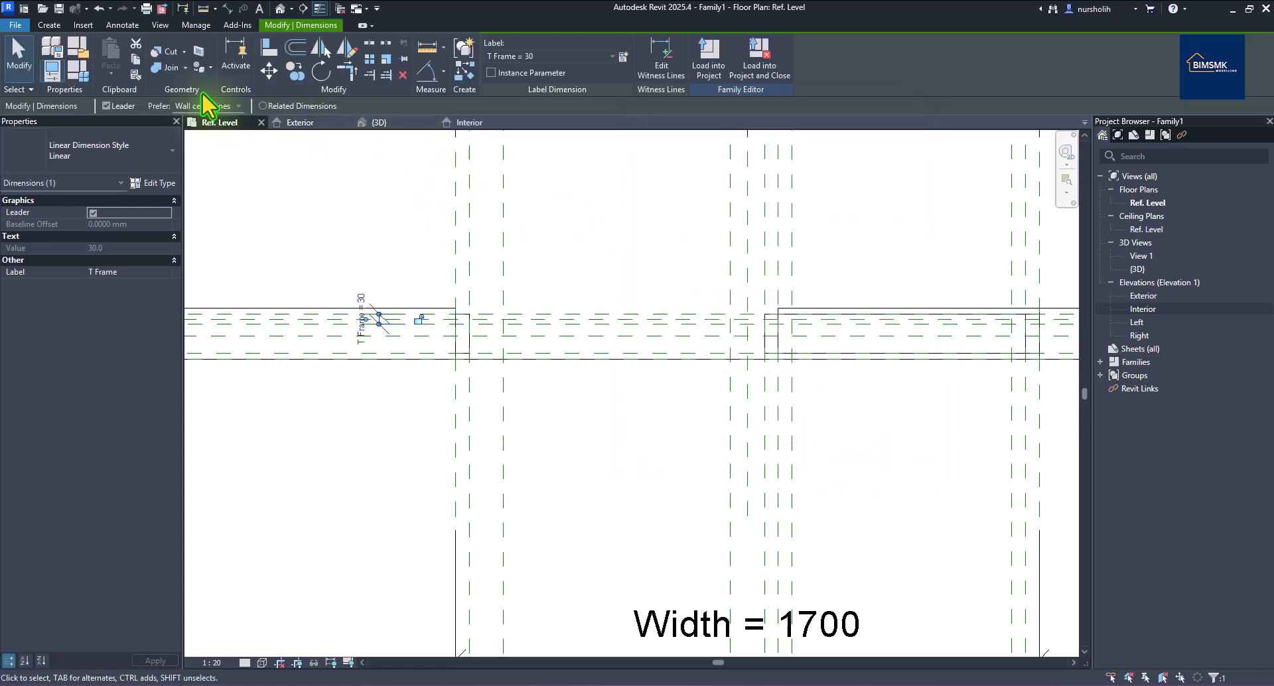
click(89, 69)
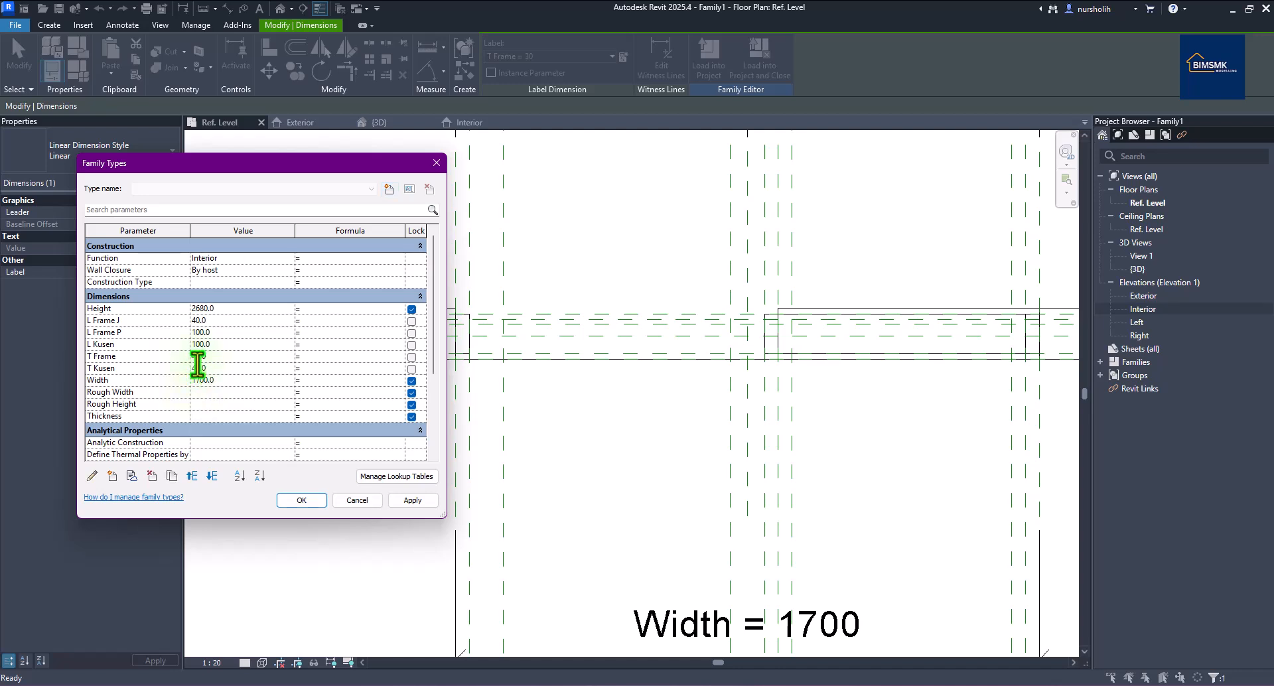
click(405, 499)
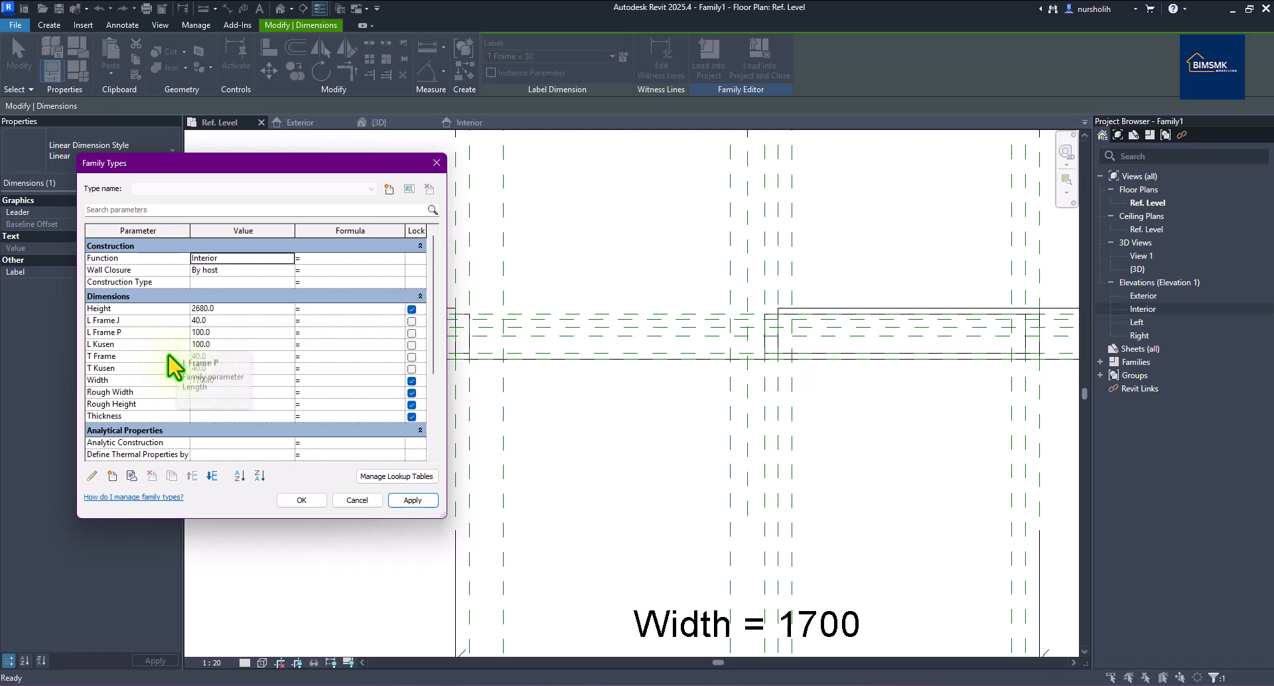
click(198, 358)
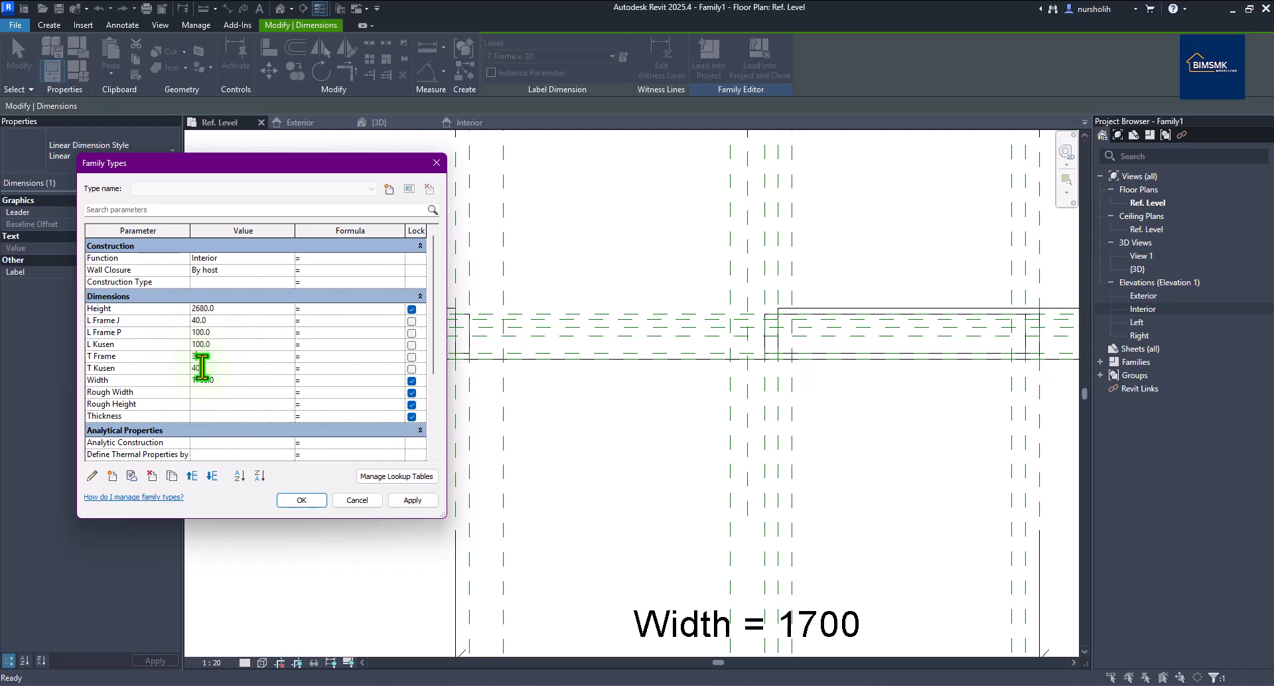
click(405, 499)
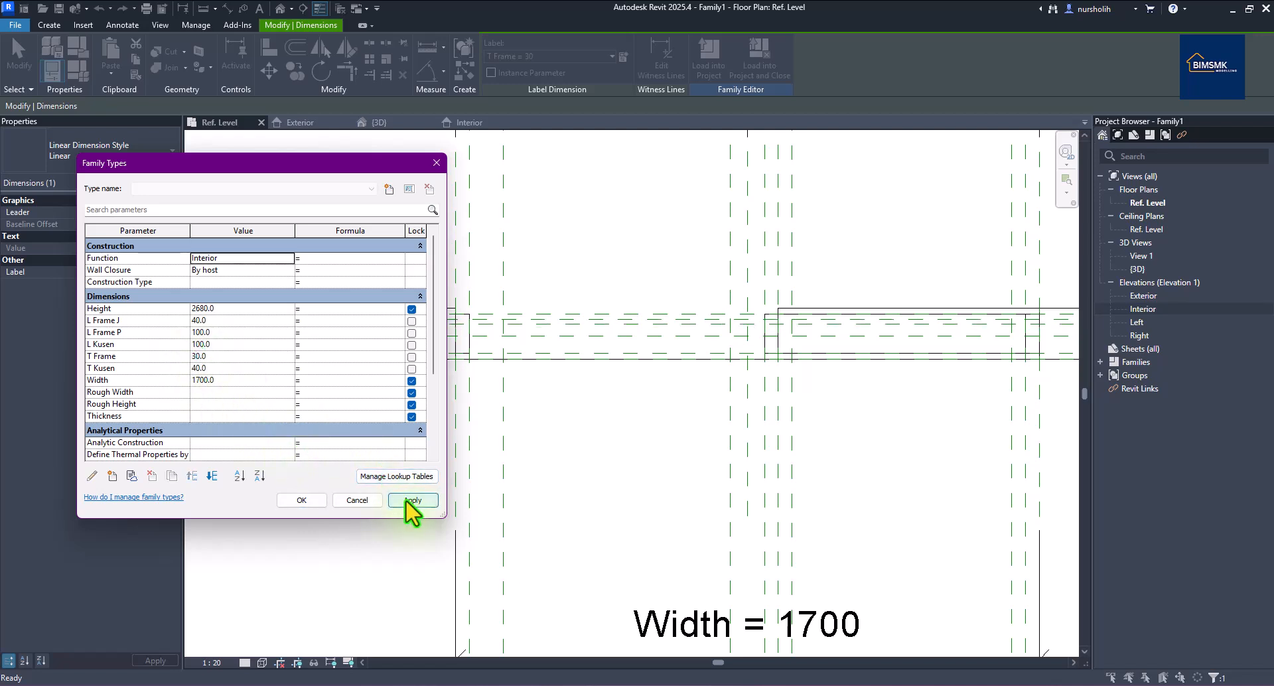
click(301, 500)
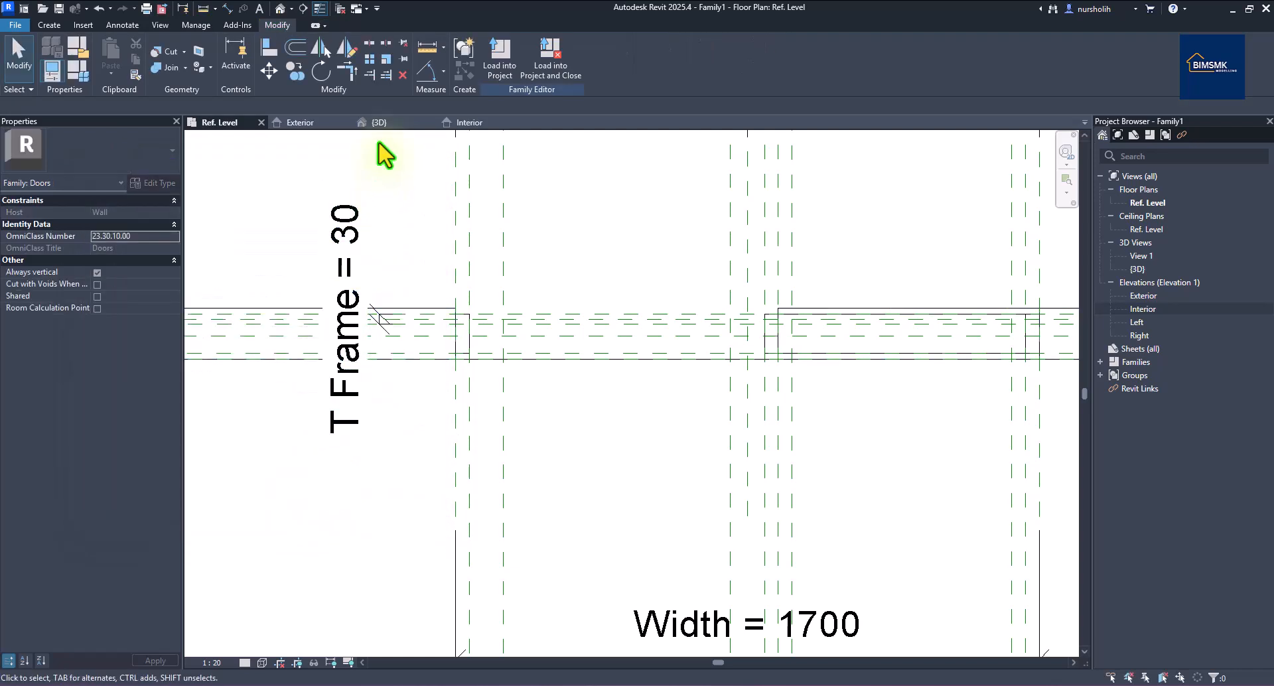
In the Exterior elevation, start an extrusion and sketch the frame's outer rectangle.
click(302, 124)
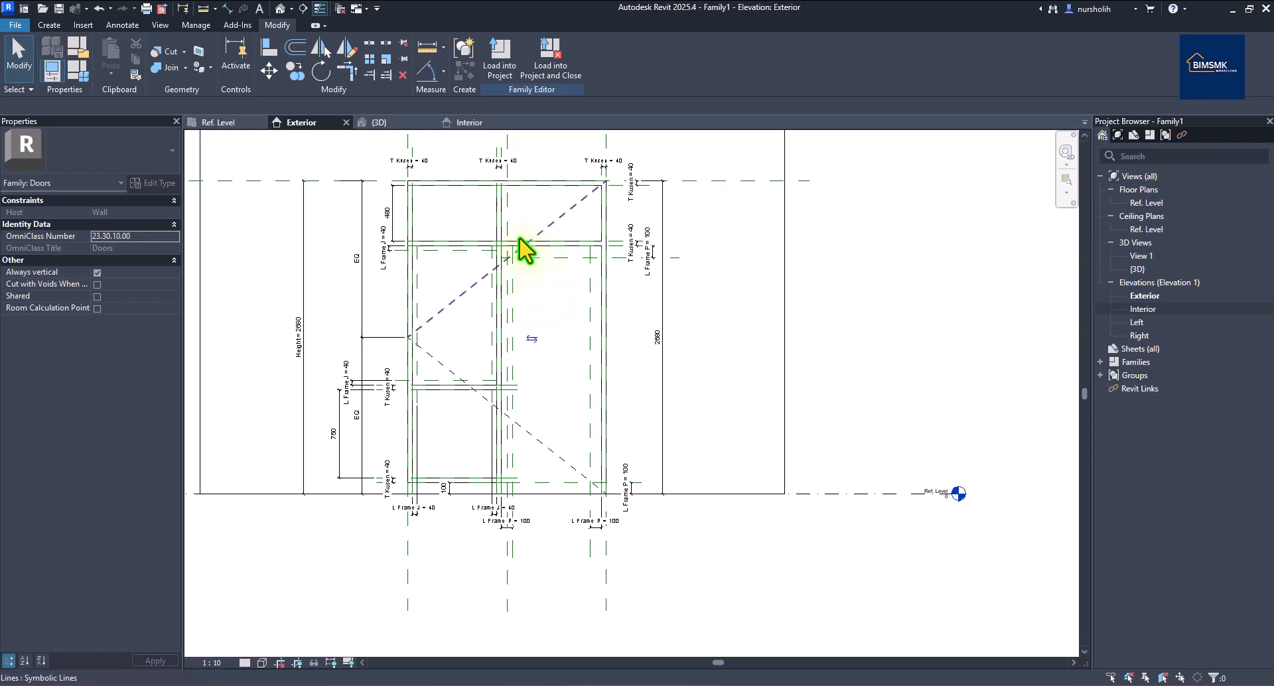
click(49, 25)
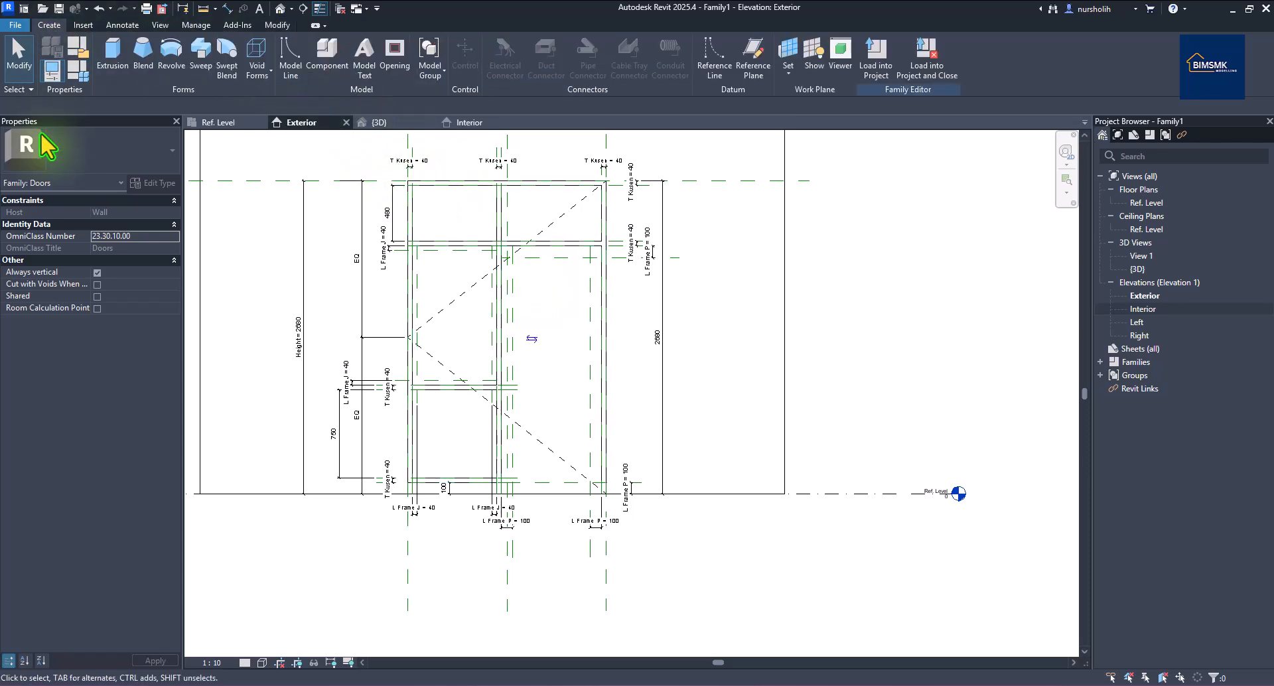
click(111, 53)
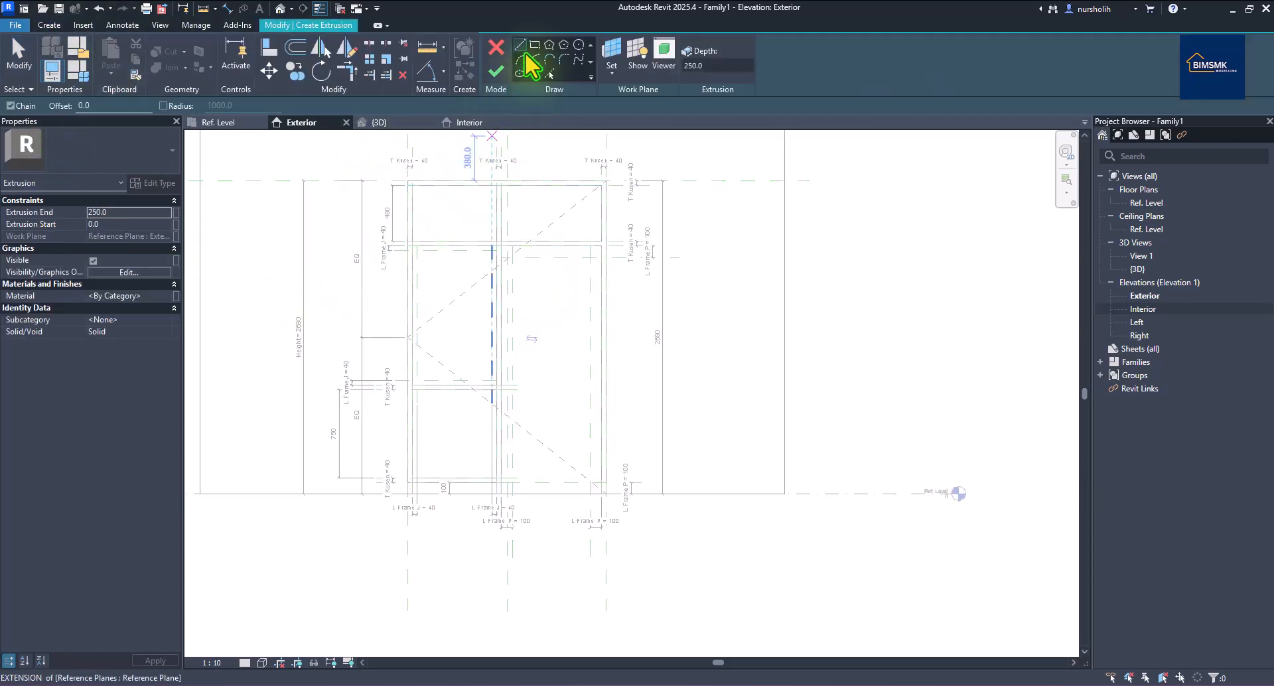
click(534, 45)
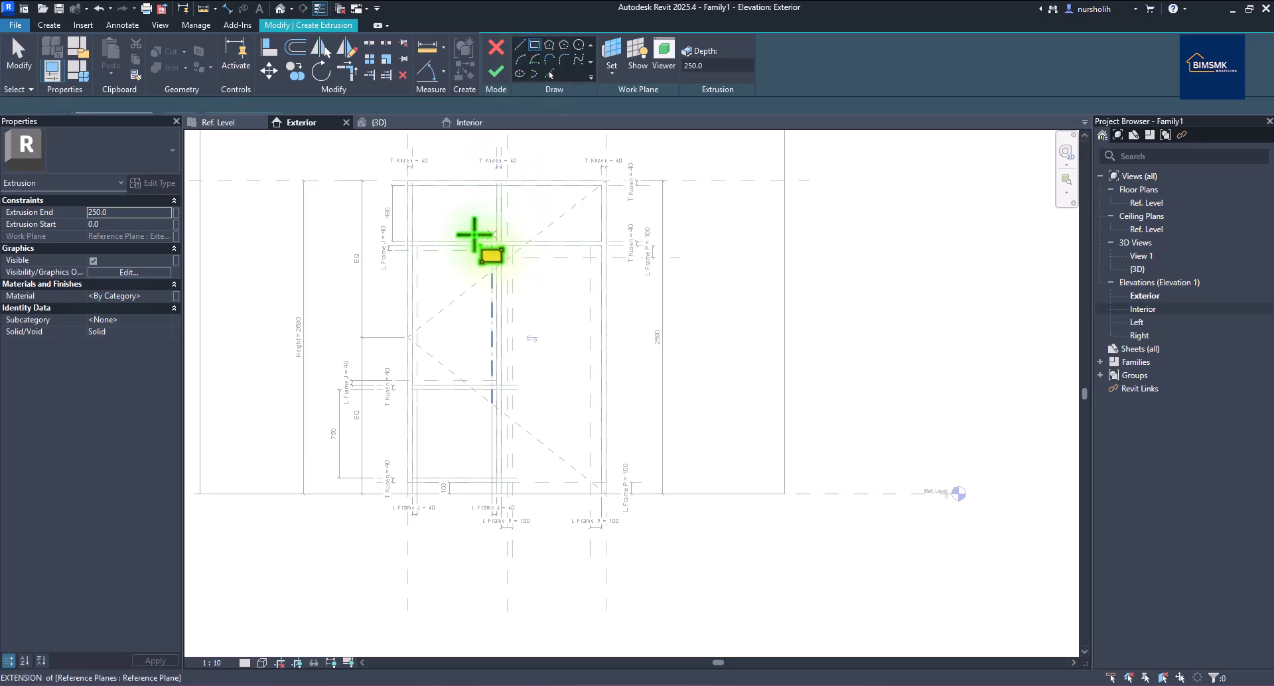
click(412, 247)
scroll(470, 390, up, 3)
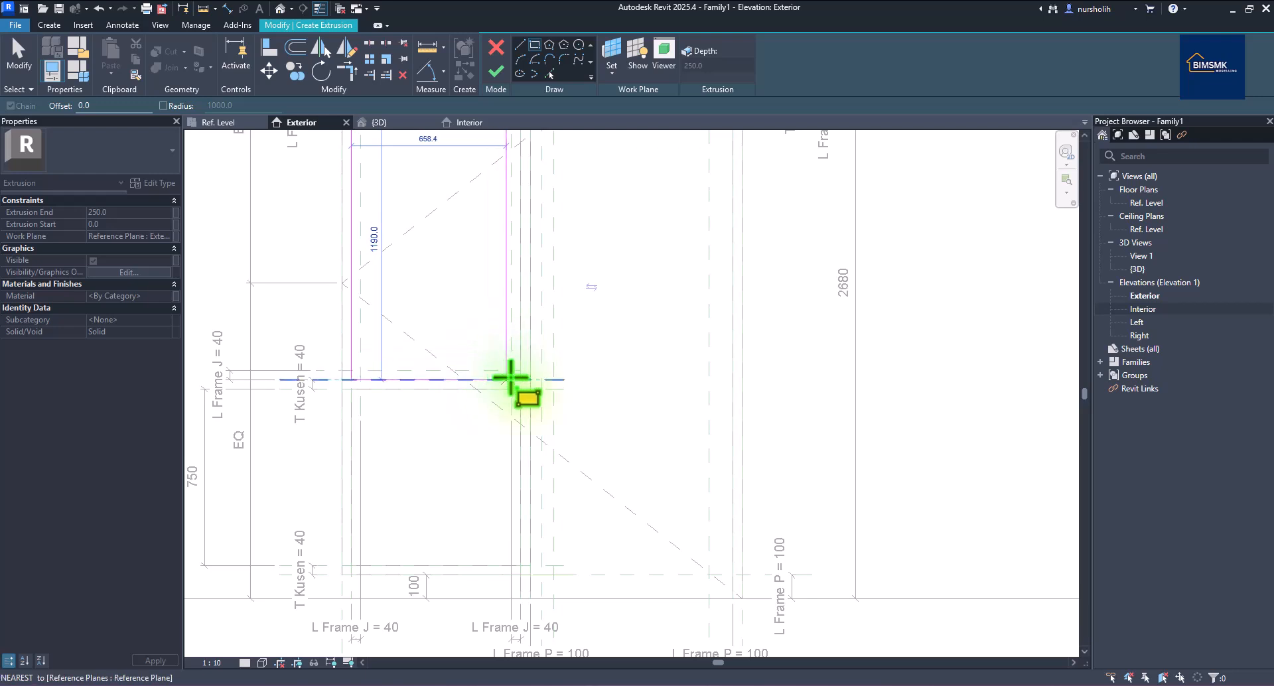
click(510, 379)
scroll(510, 379, down, 2)
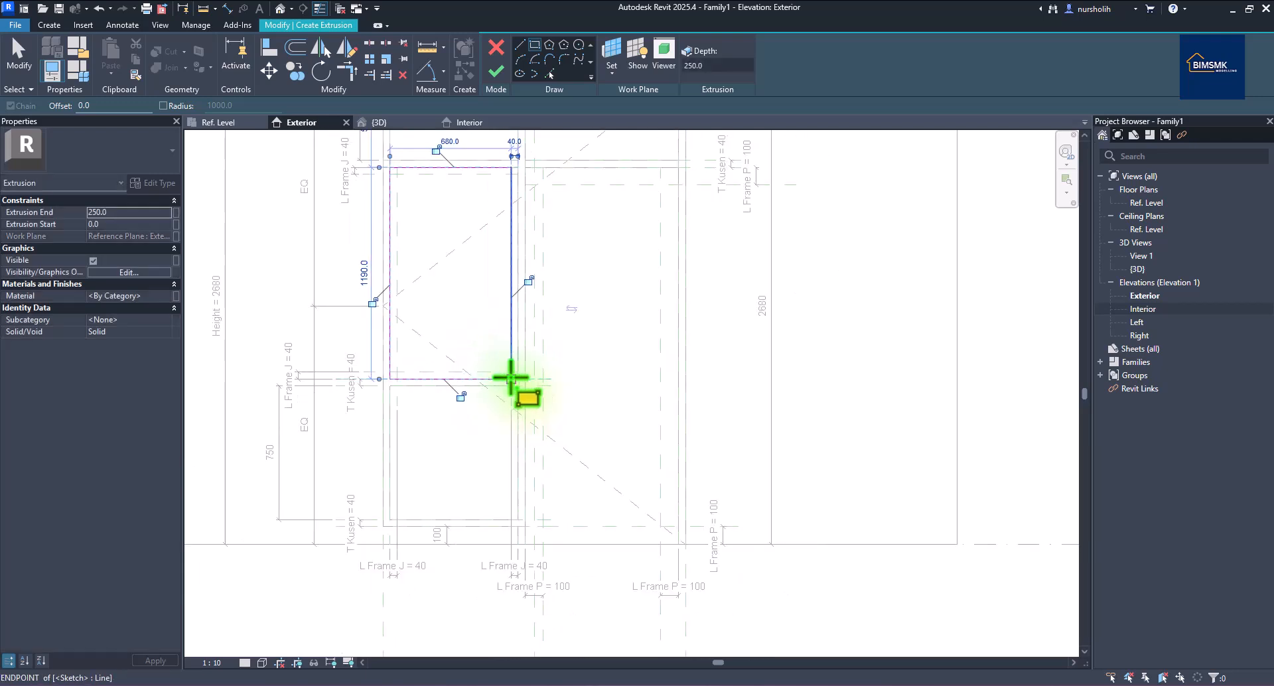
Lock the rectangle's bottom and right edges and its 680.0 width and 1190.0 height dimensions.
click(461, 397)
click(533, 264)
click(431, 145)
click(366, 296)
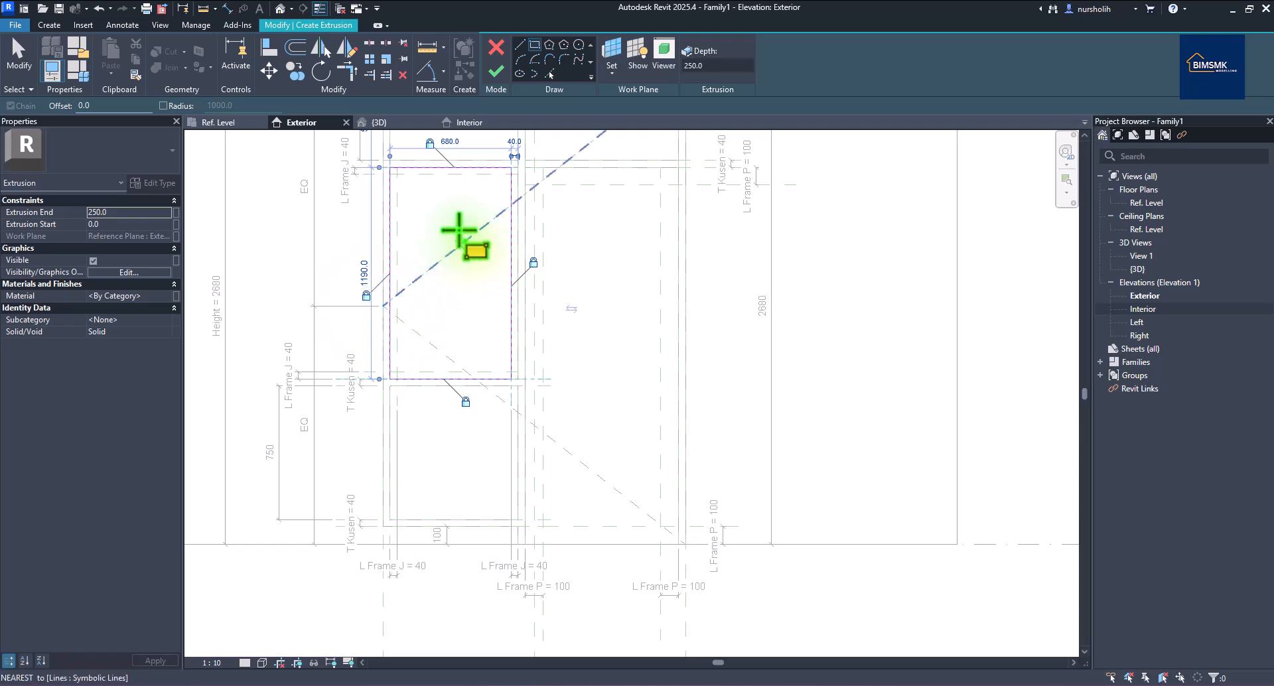
click(397, 175)
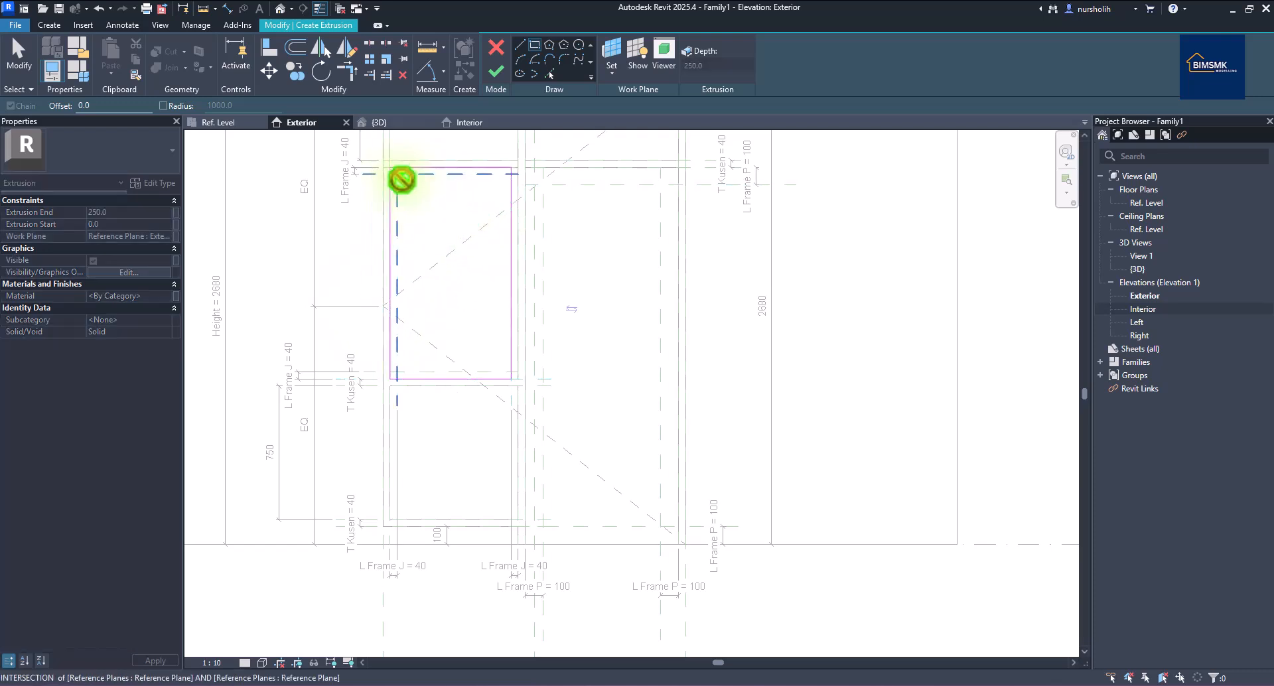
right_click(499, 231)
click(524, 240)
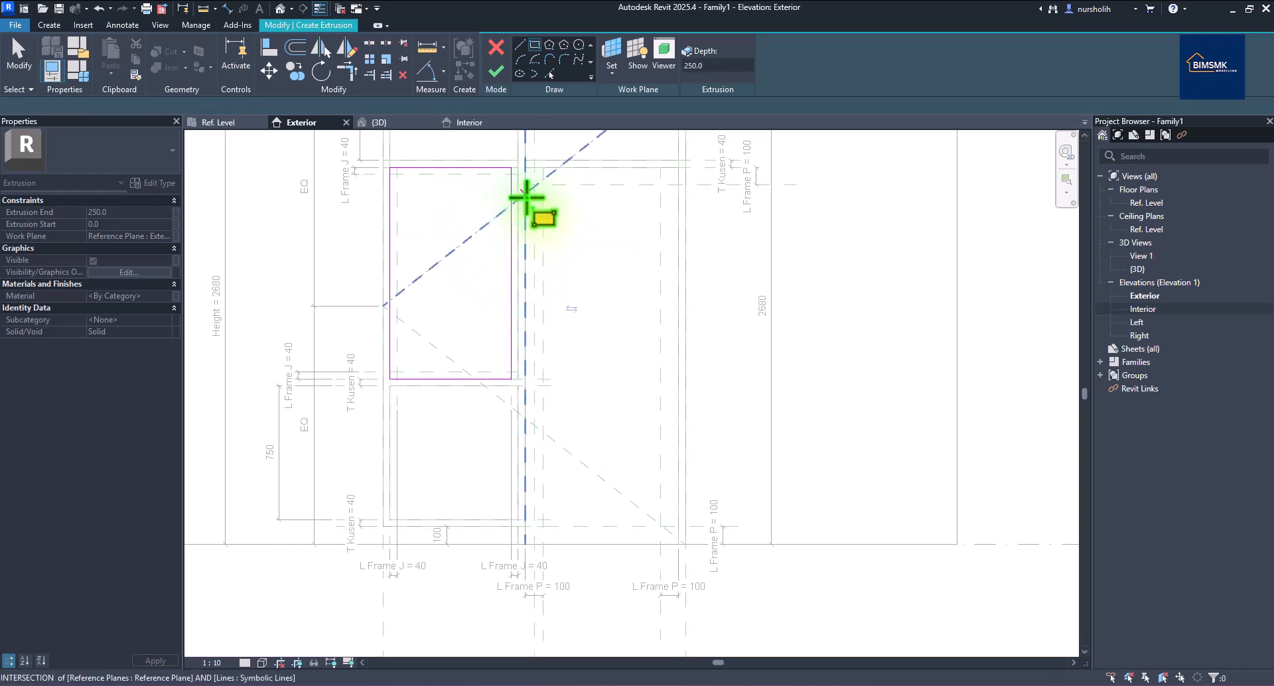
Align the sketch's right edge to its reference plane, removing the conflicting constraints.
click(268, 54)
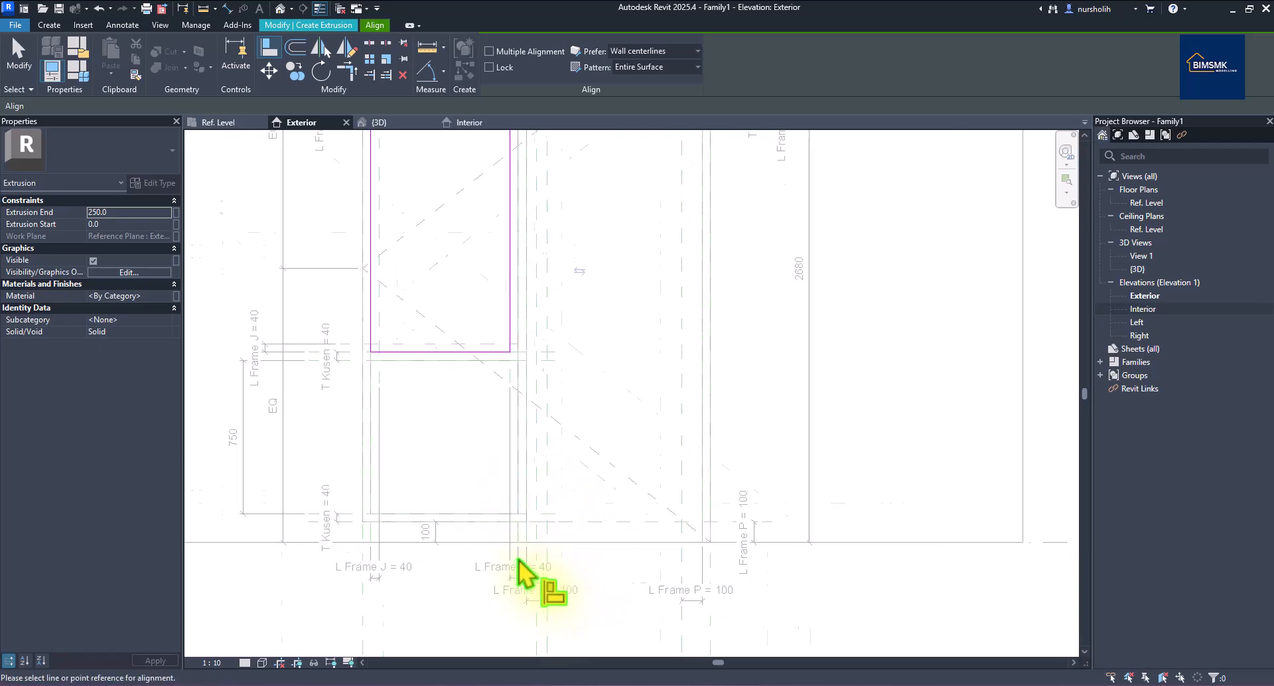
scroll(518, 561, up, 2)
scroll(519, 551, up, 3)
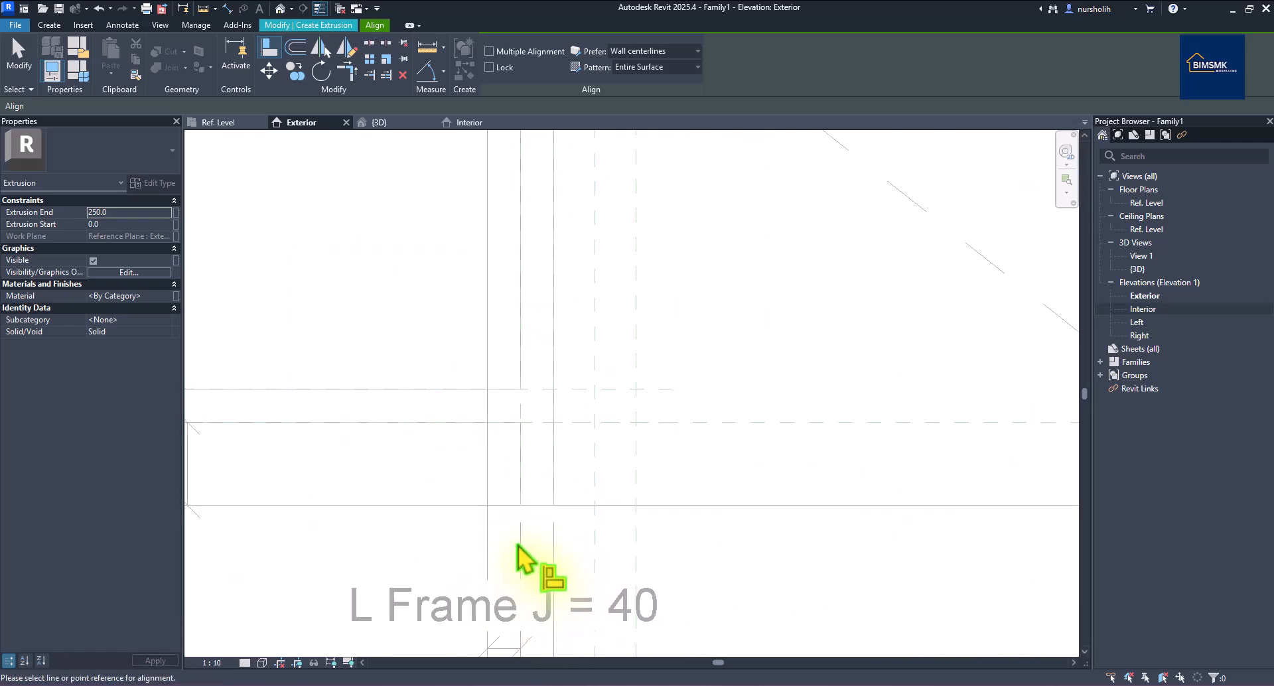
scroll(521, 551, down, 5)
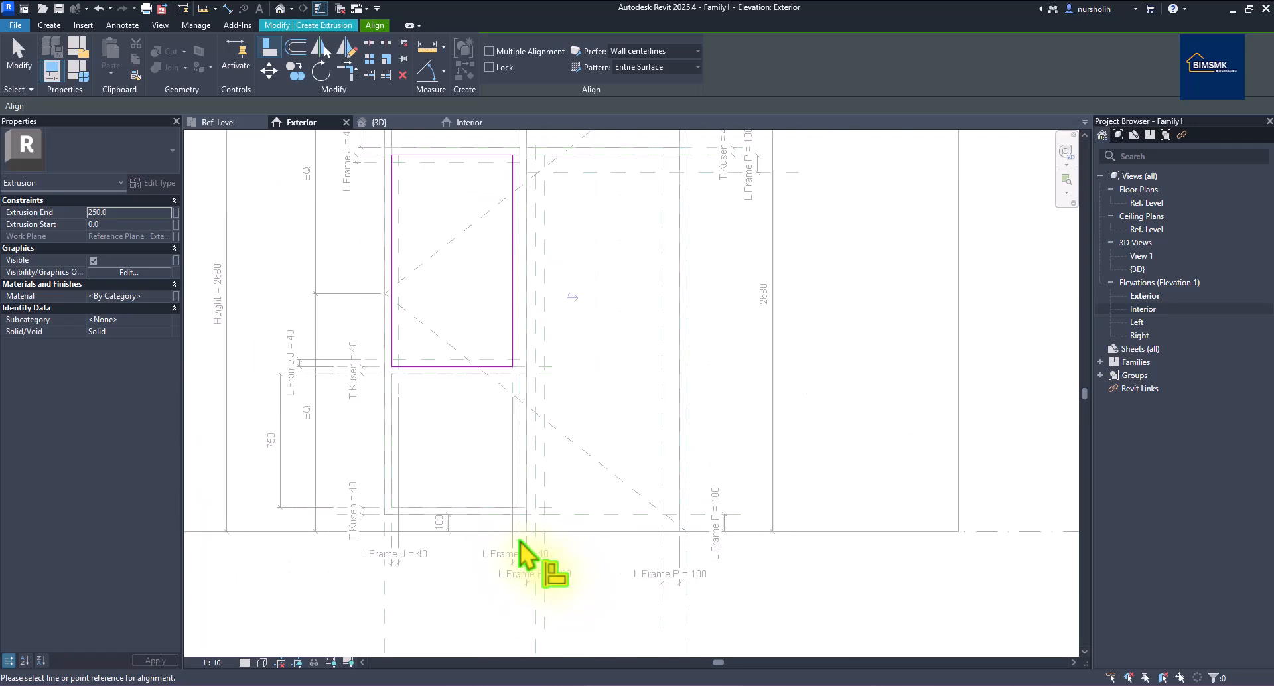
click(515, 276)
click(598, 580)
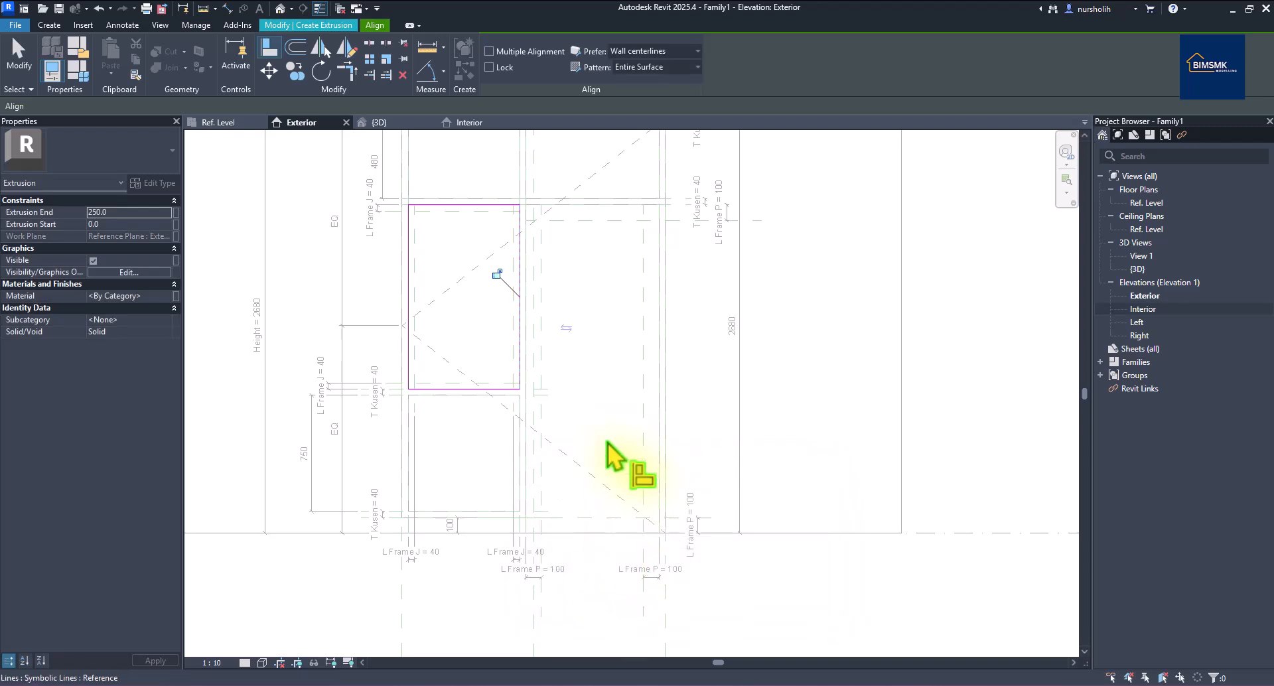
right_click(474, 172)
click(478, 173)
right_click(477, 171)
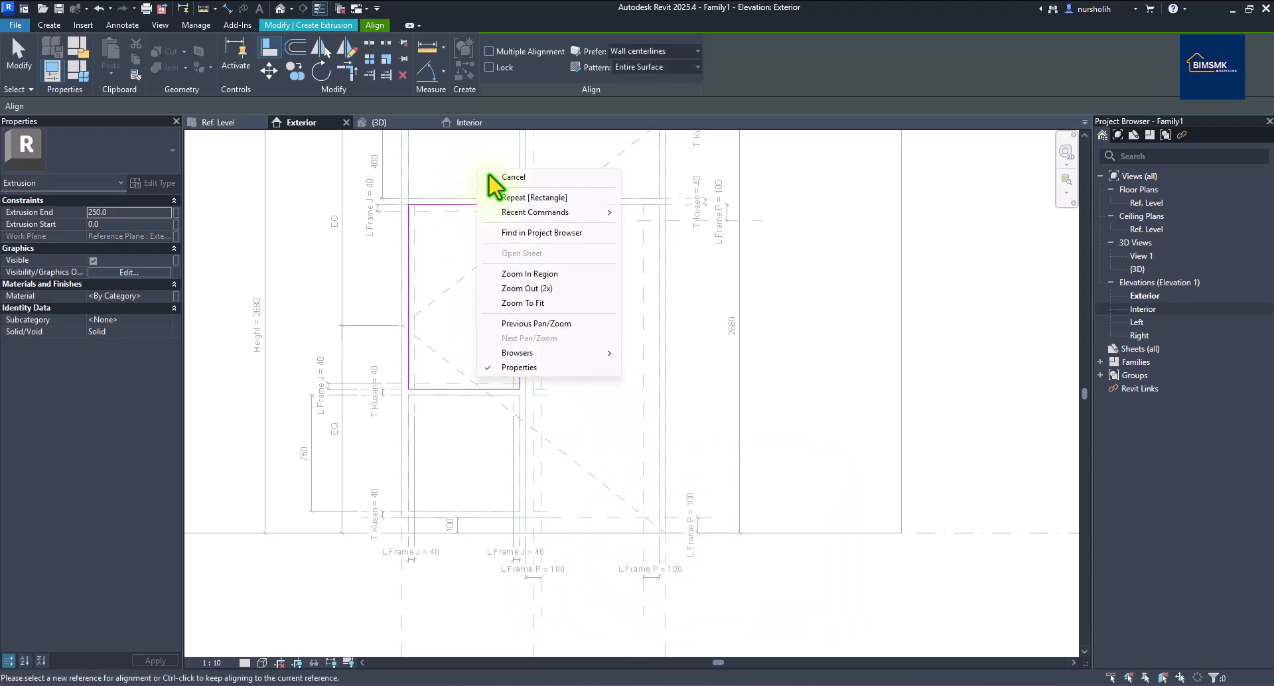
click(491, 174)
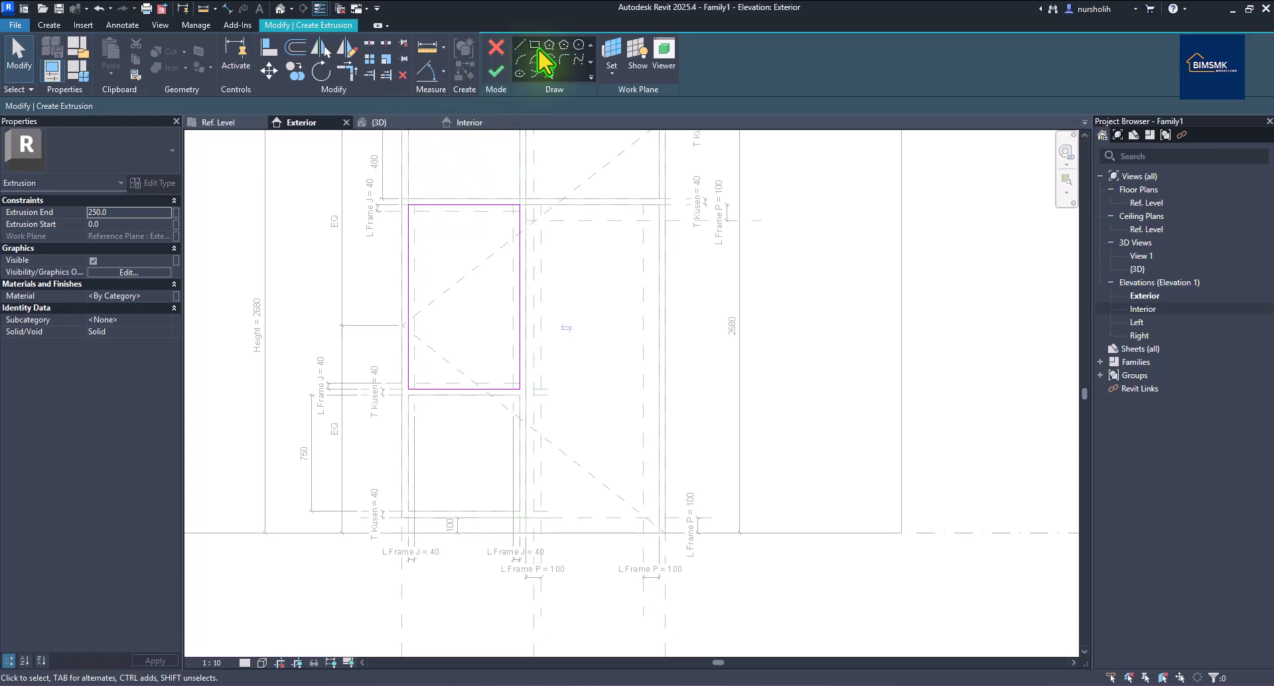
Sketch the inner 640 × 1110 rectangle and finish the hollow frame extrusion.
click(534, 46)
click(415, 212)
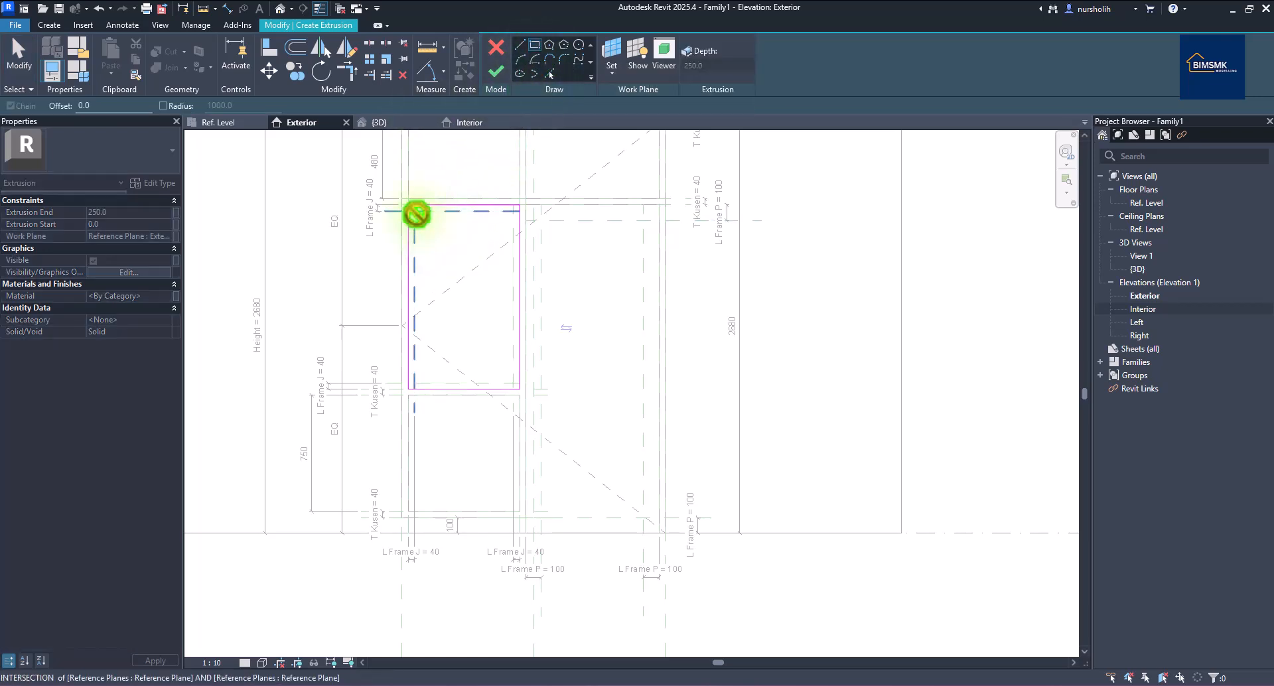
click(511, 383)
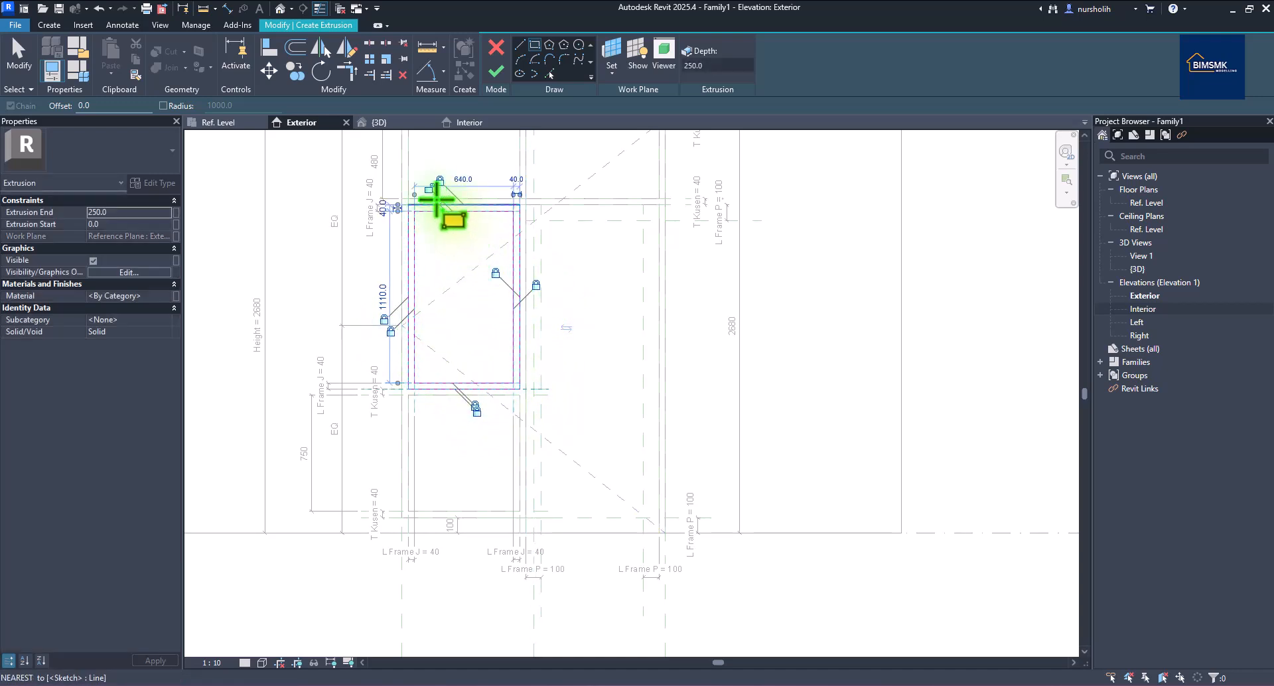
right_click(285, 160)
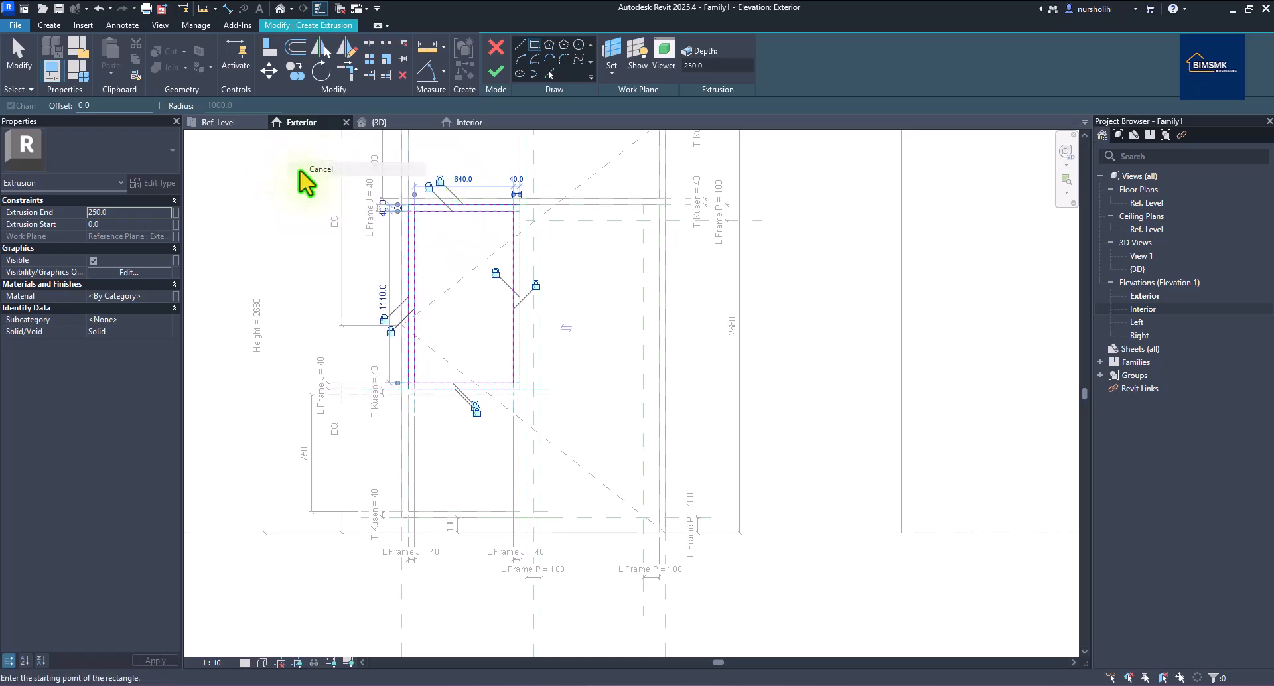
right_click(319, 175)
click(323, 177)
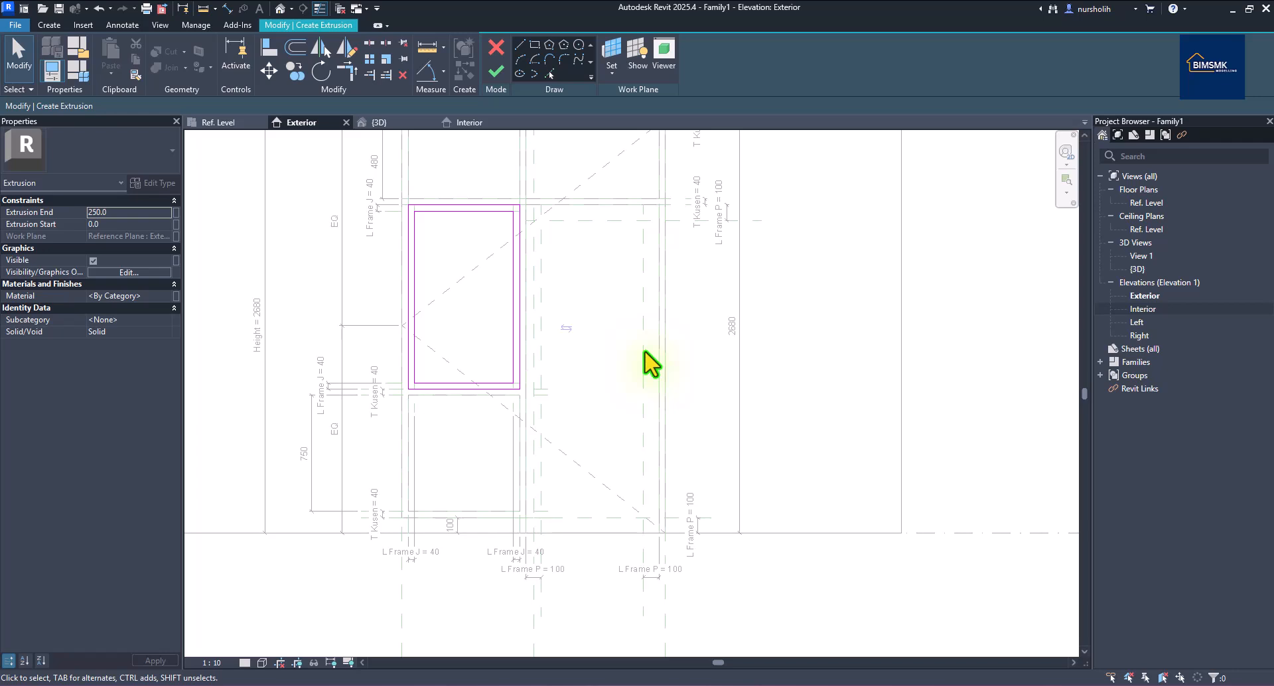
click(496, 71)
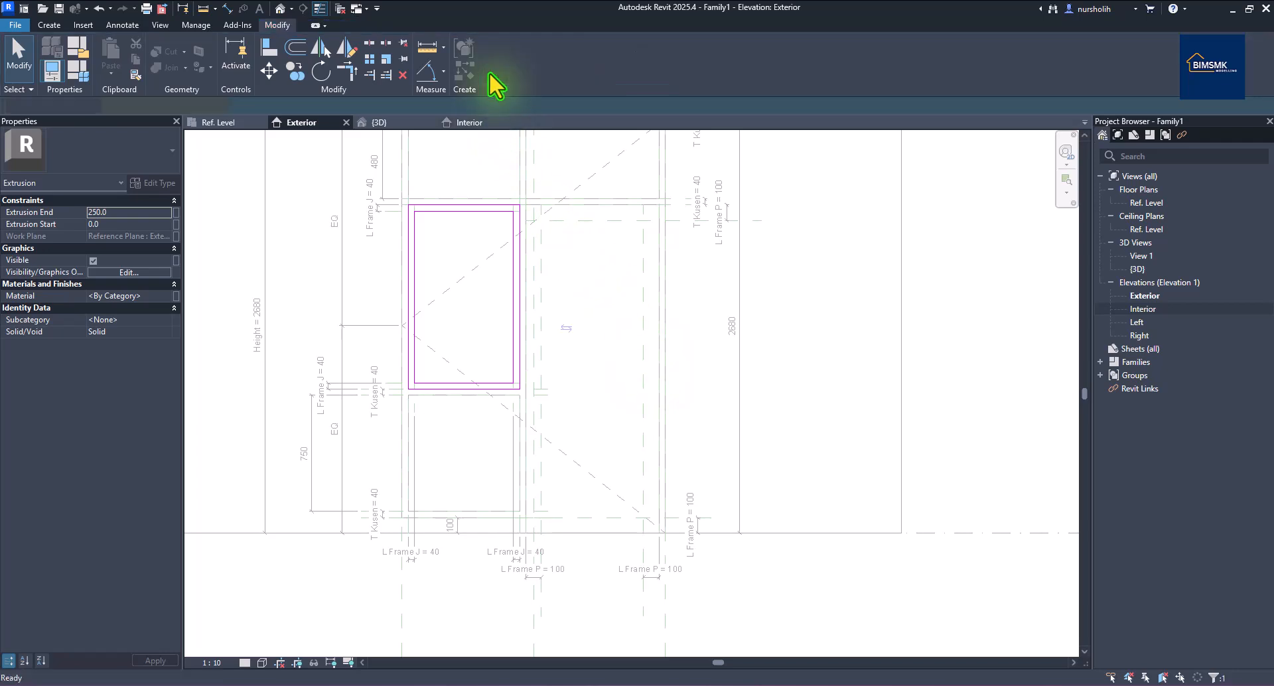
In the Ref. Level plan, lock the extrusion's top face and drag its bottom face to 30 thickness.
click(243, 123)
scroll(569, 313, down, 2)
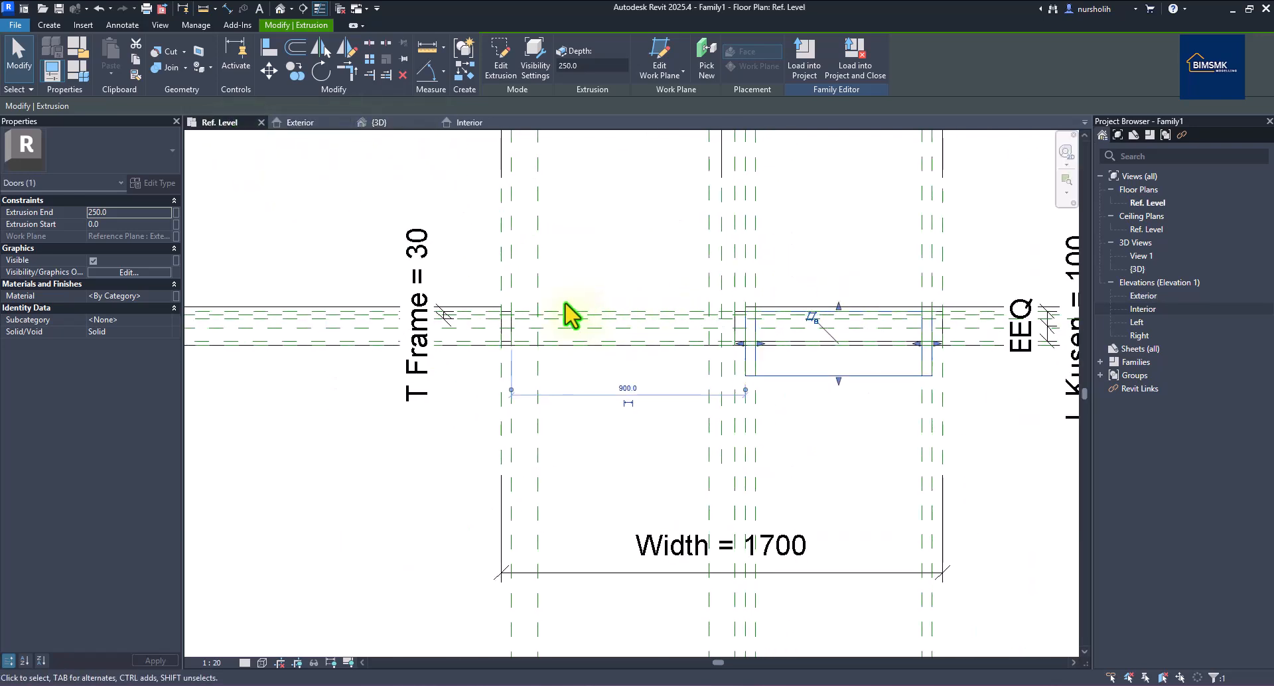
scroll(735, 276, up, 3)
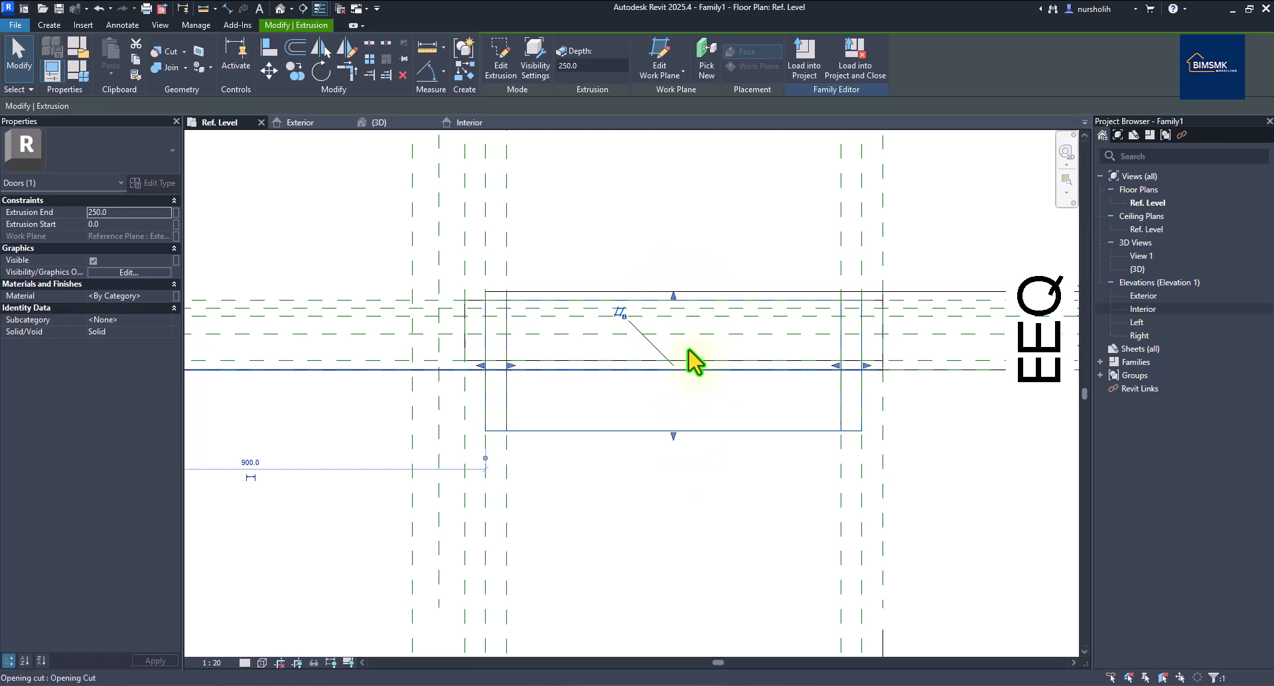
mouse_move(674, 294)
mouse_down()
mouse_move(674, 272)
mouse_move(673, 296)
mouse_up()
click(655, 277)
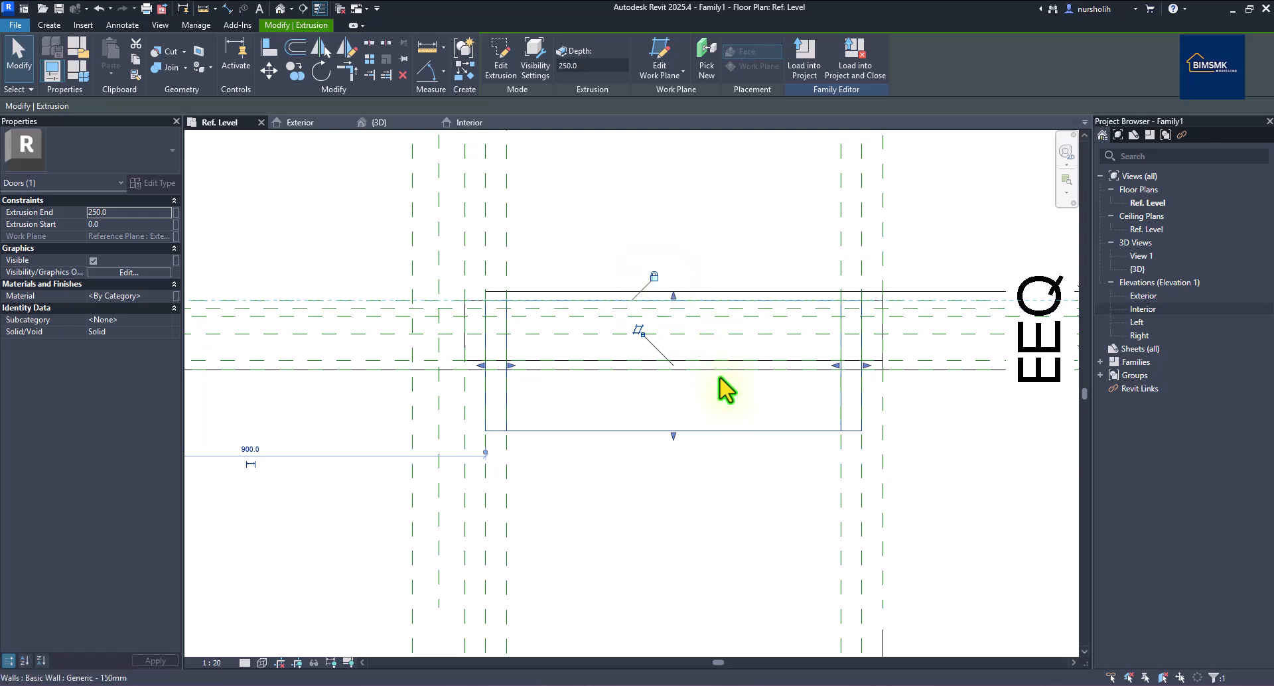
drag(672, 437, 674, 319)
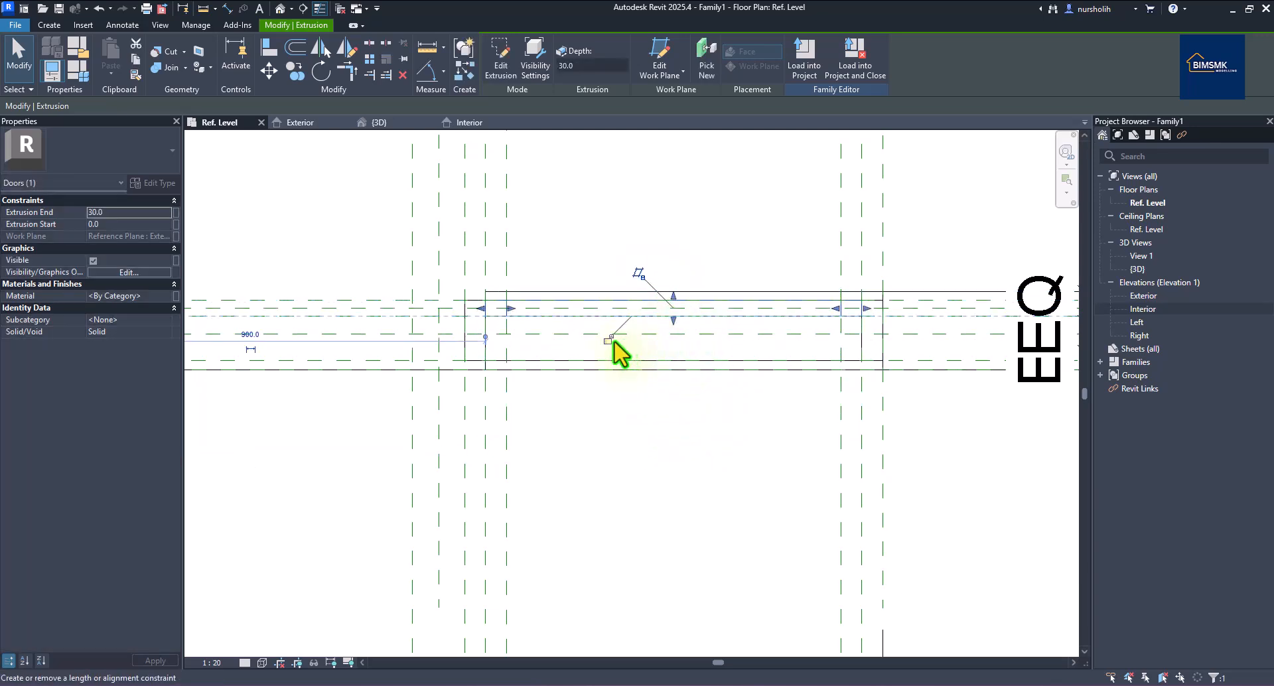
click(560, 276)
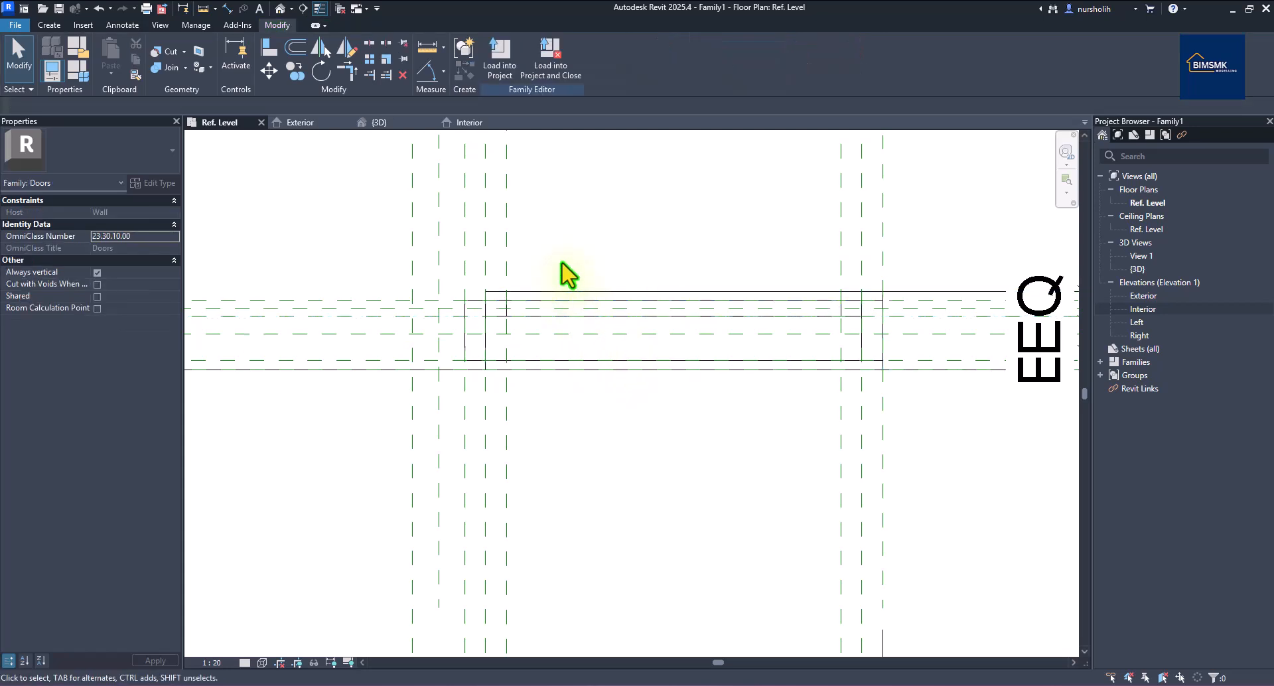
Open Family Types and select the T Frame value for editing.
click(74, 74)
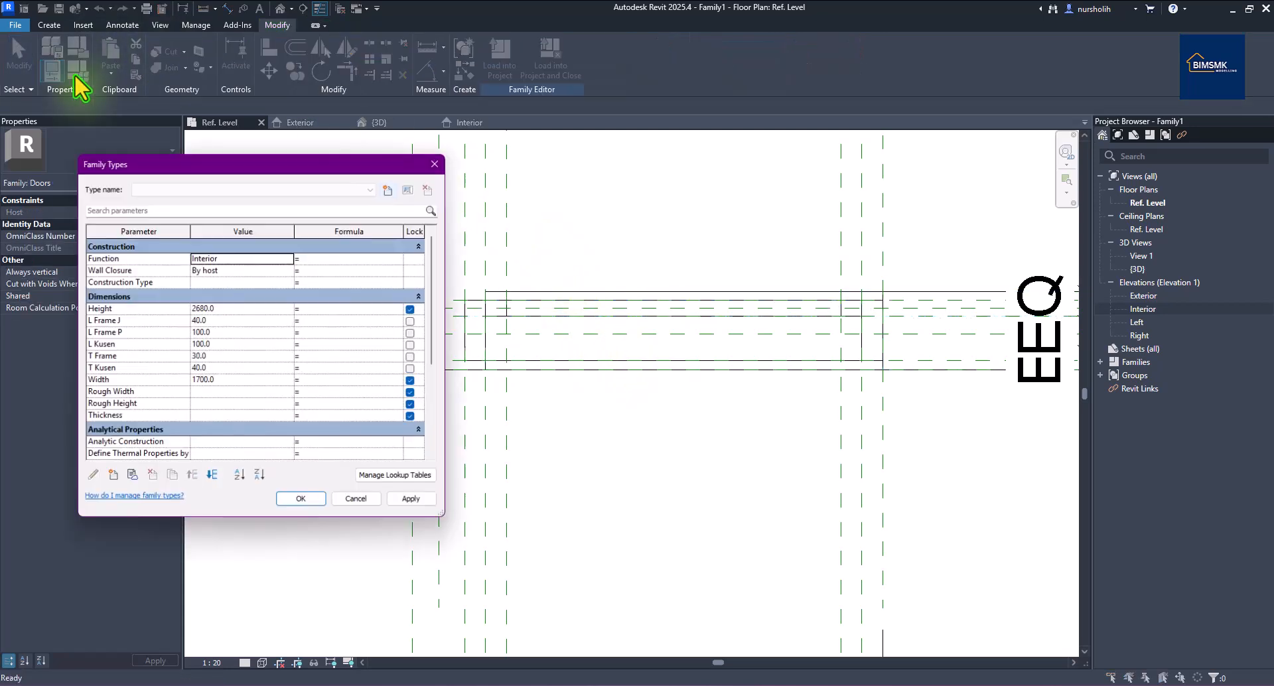
click(111, 356)
click(189, 362)
click(197, 358)
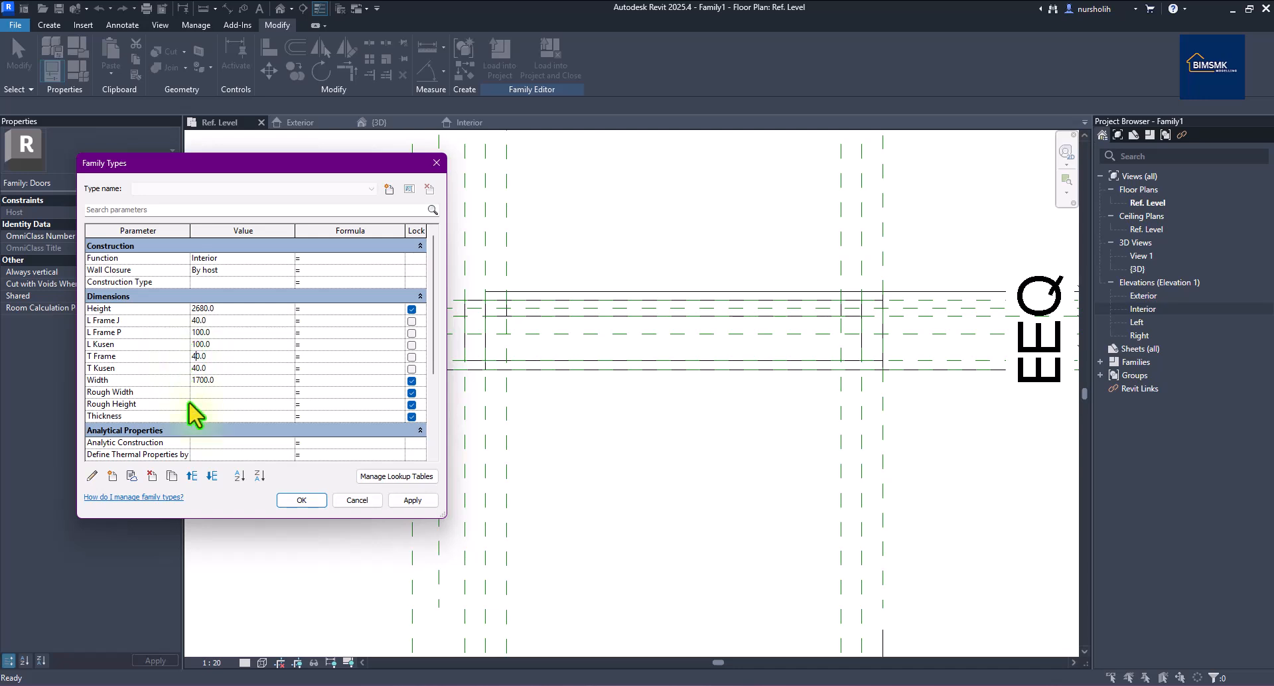
Test the changed T Frame value, then set it back to 30 and close Family Types.
click(404, 500)
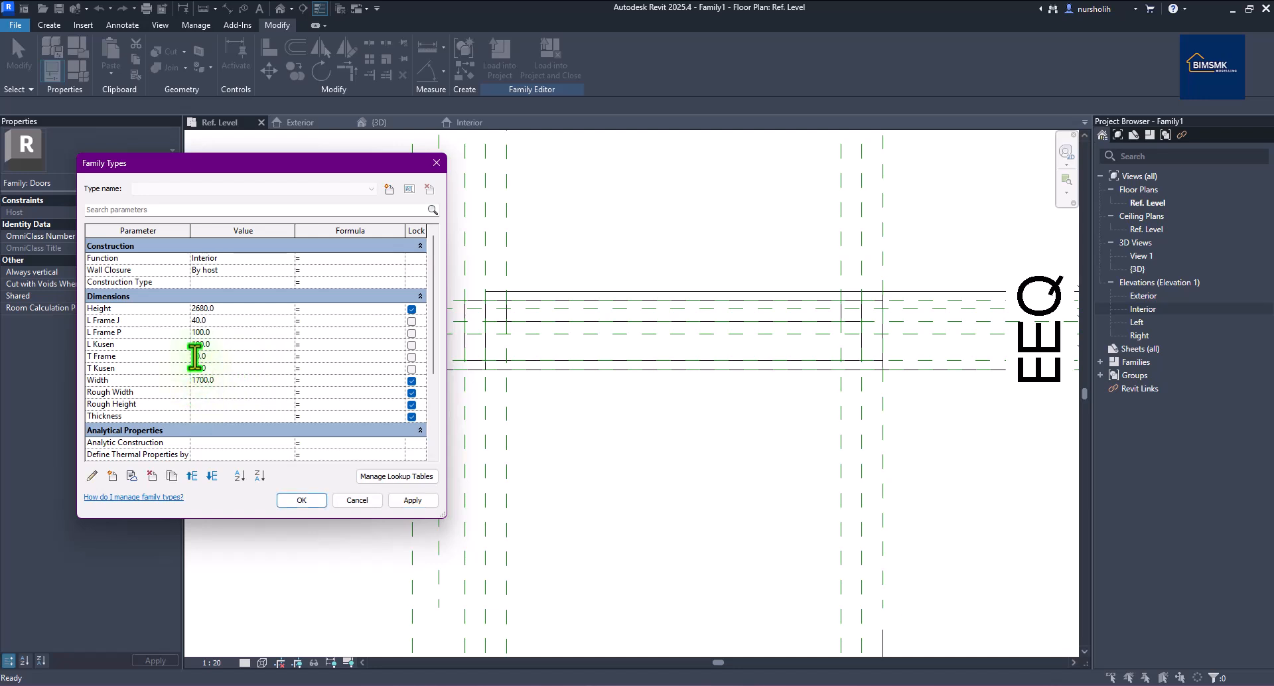
text(3)
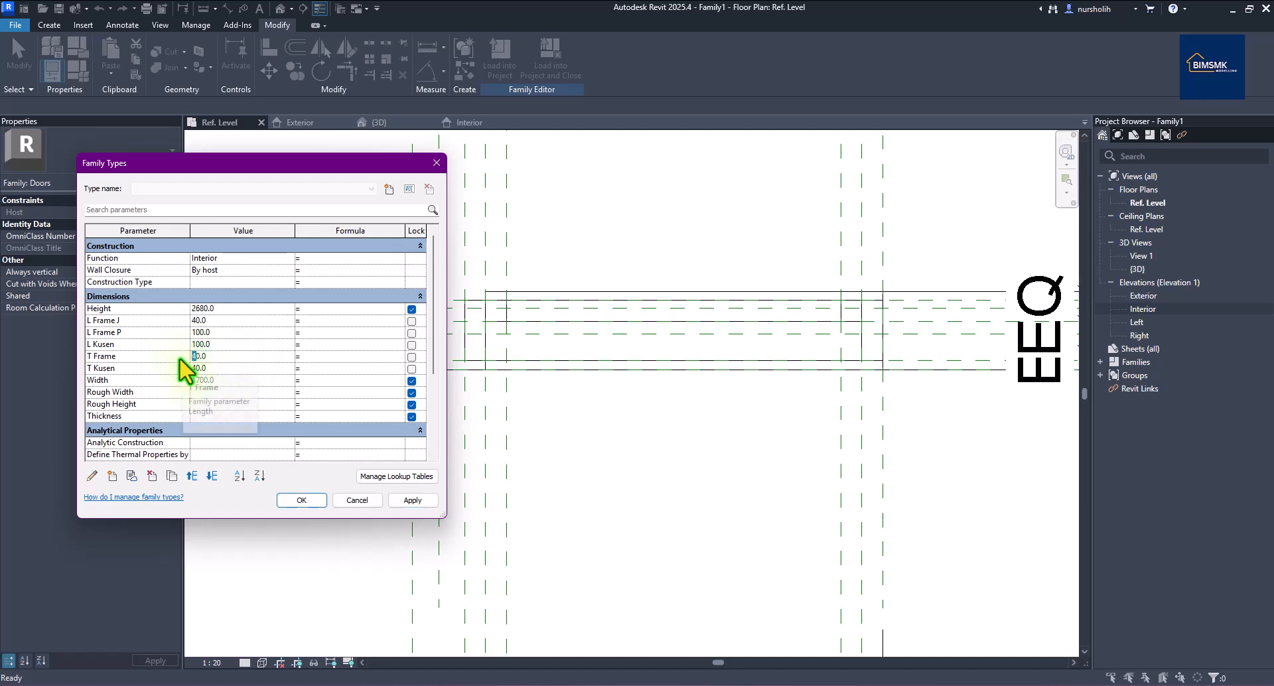
click(312, 502)
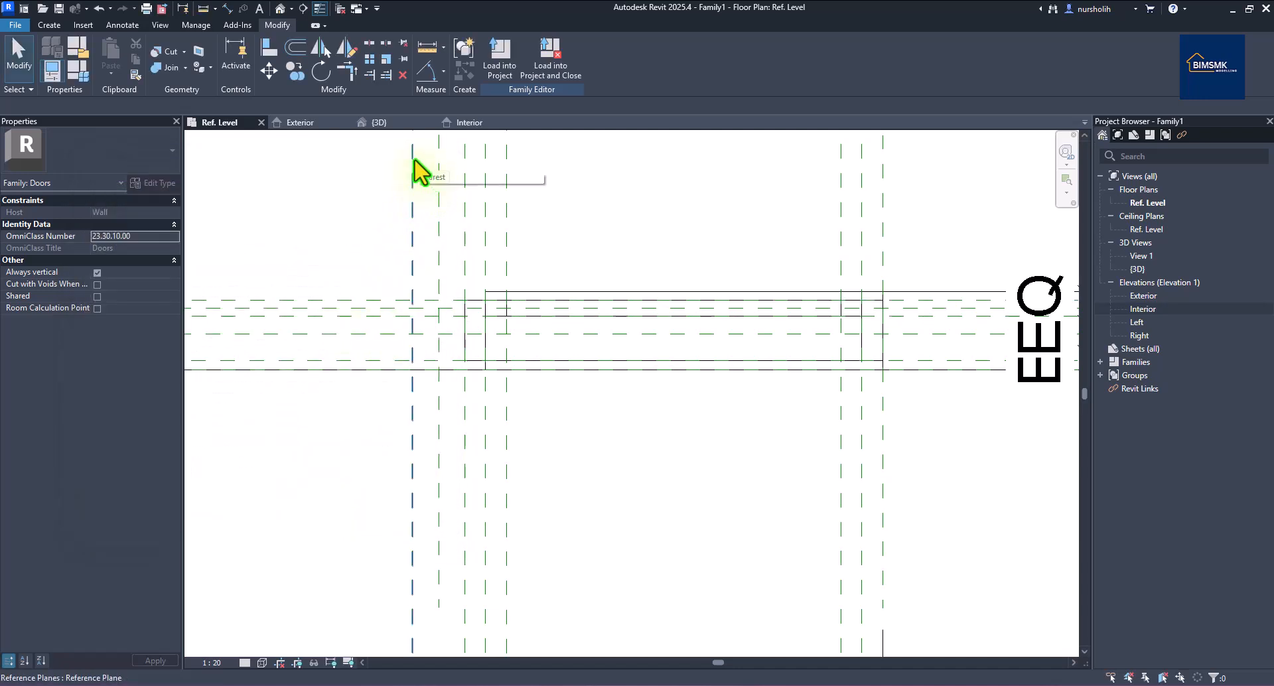
Associate the frame extrusion's material with a new type parameter, Frame Jendela_mat.
click(591, 325)
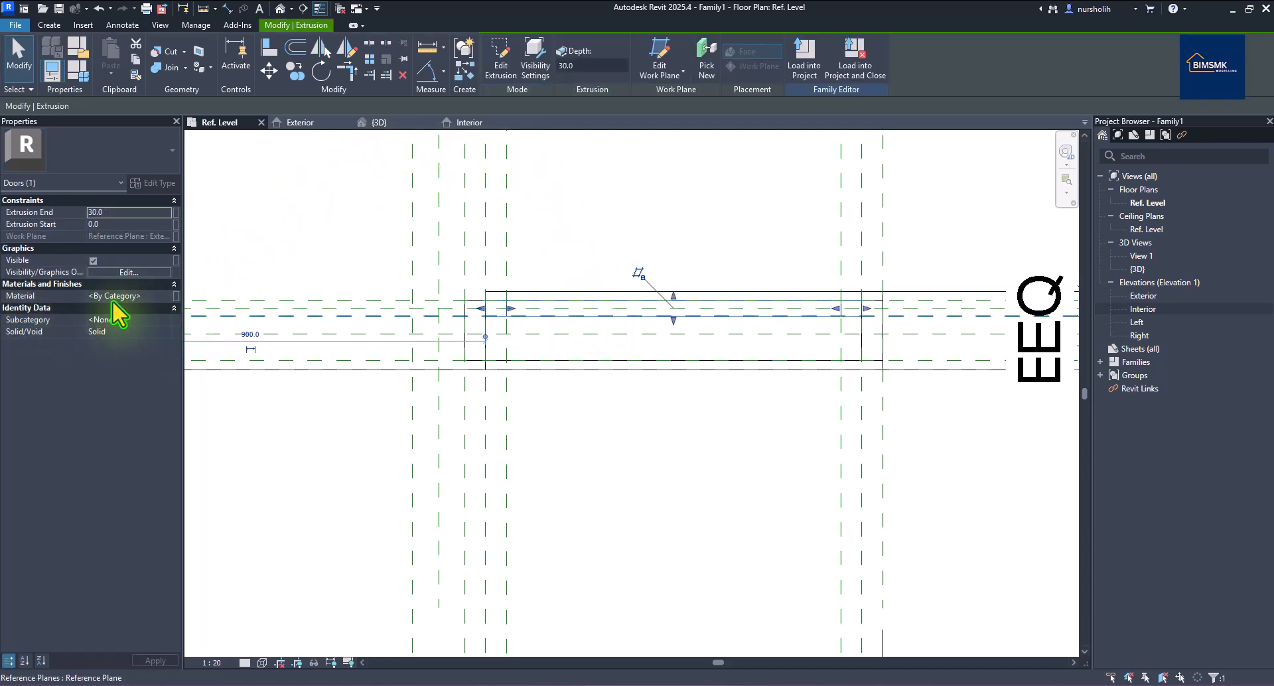
click(176, 296)
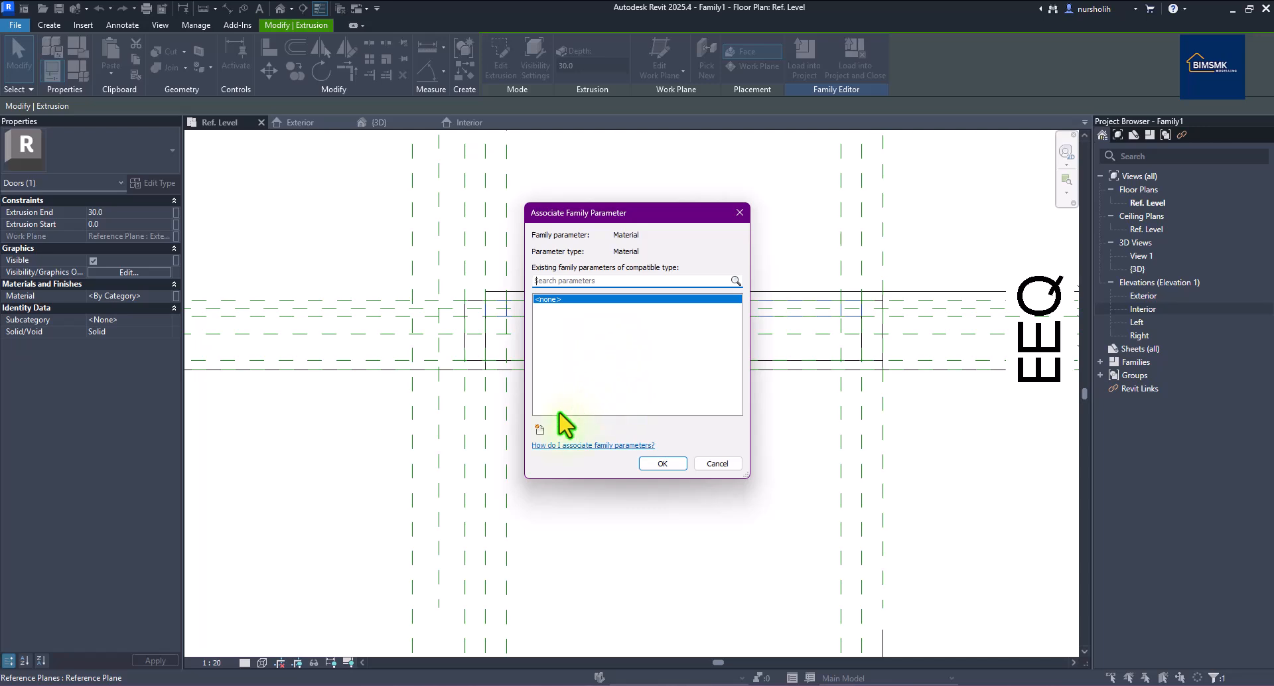
click(539, 429)
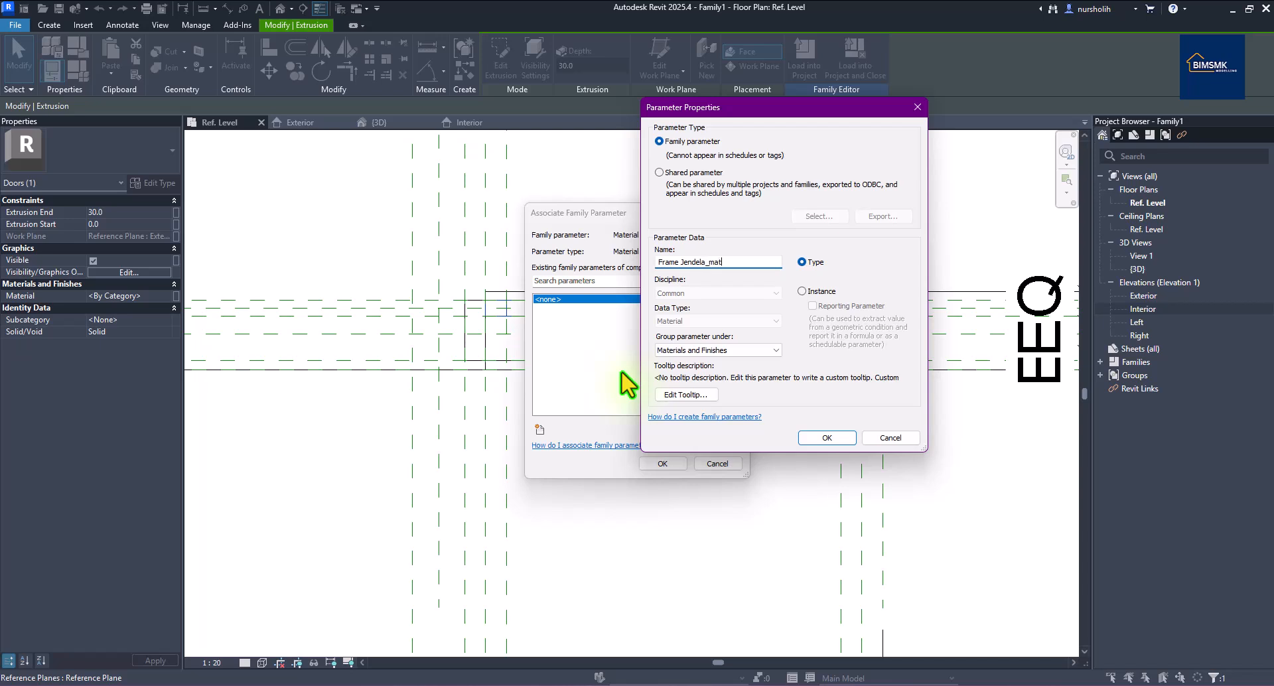
click(805, 438)
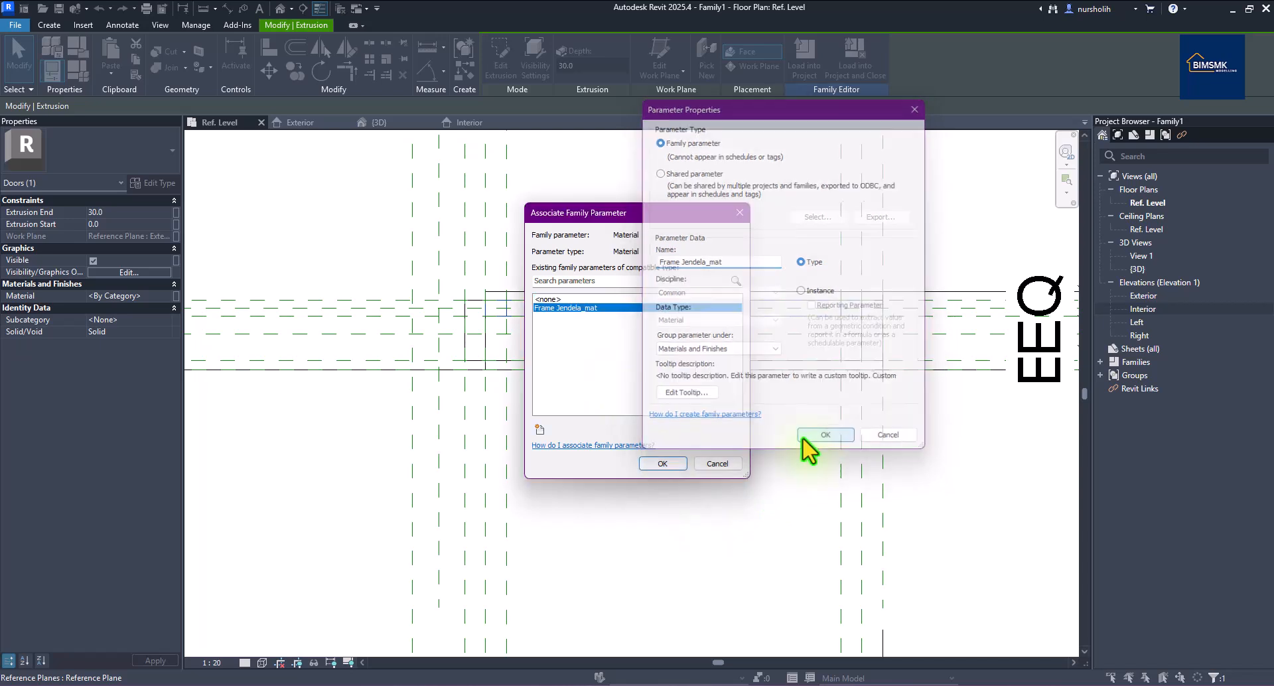
click(666, 464)
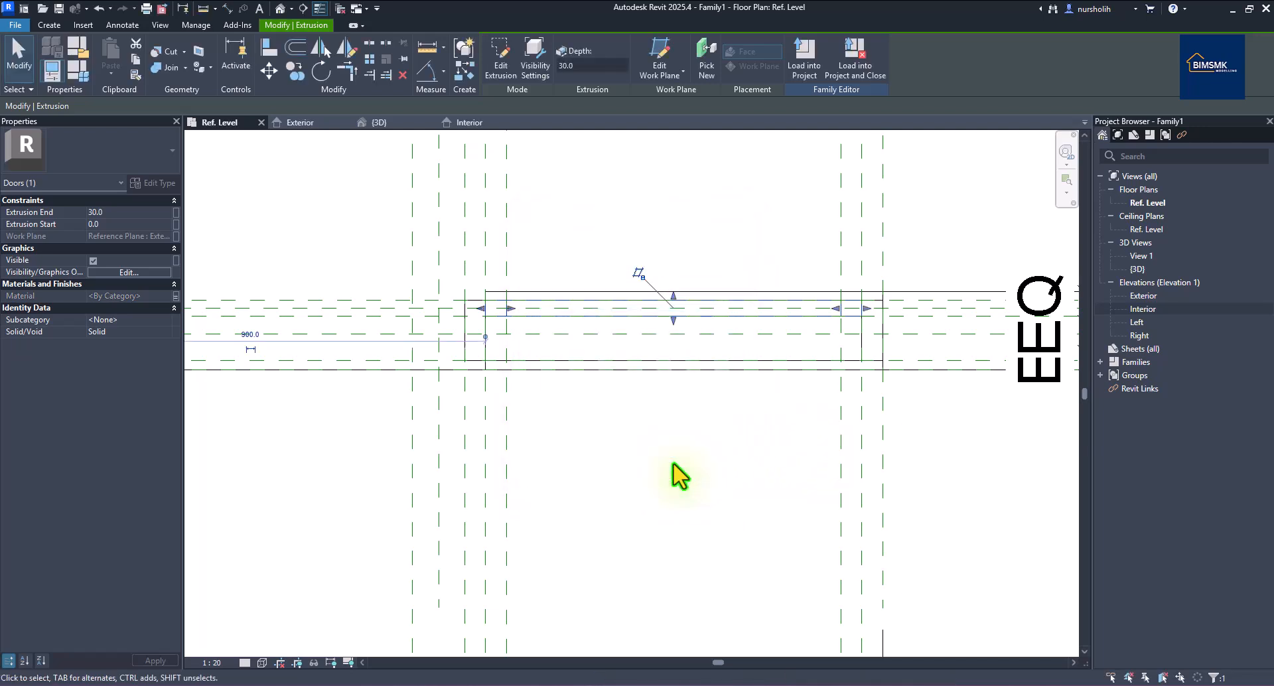
click(713, 365)
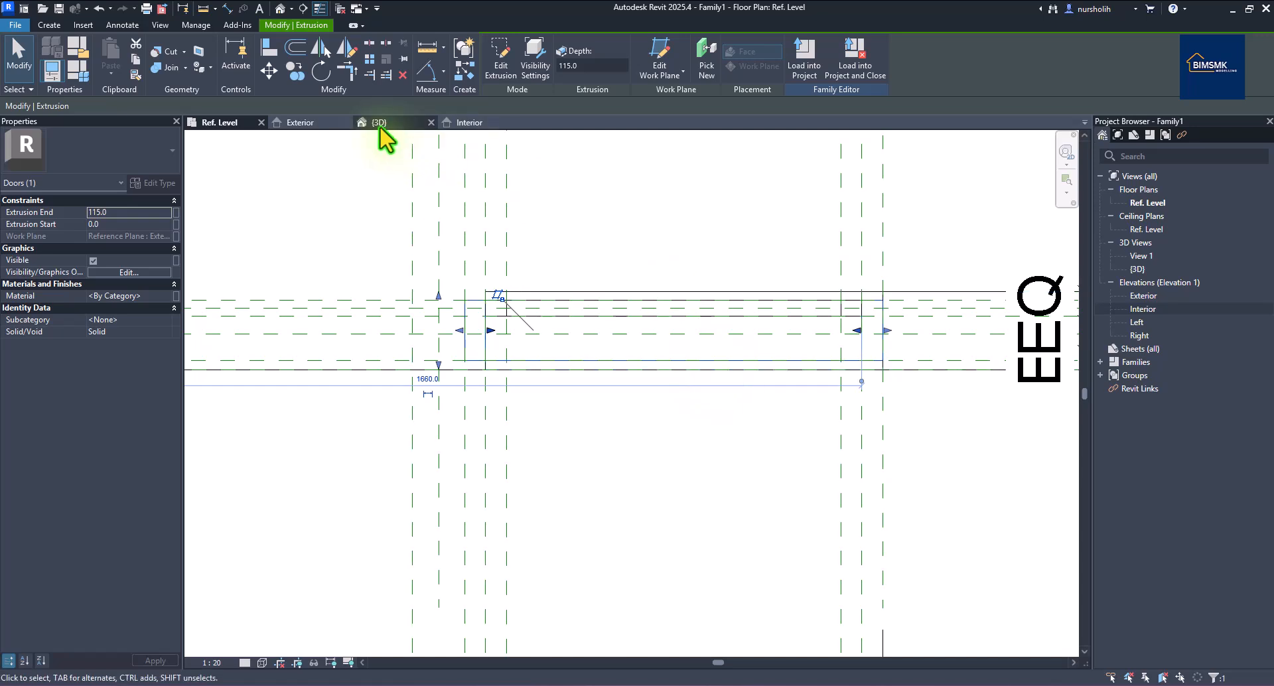
Tie the 115-deep extrusion's material to a new type material parameter, Frame Kusen_mat.
click(312, 124)
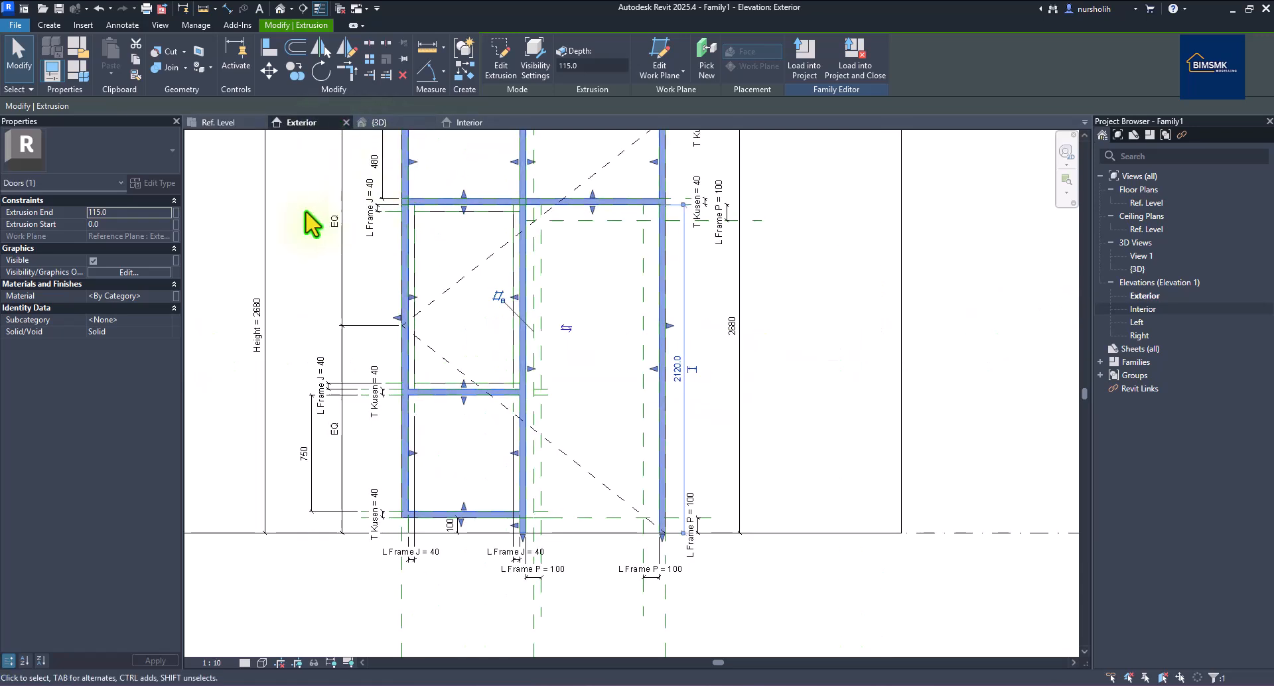
click(176, 296)
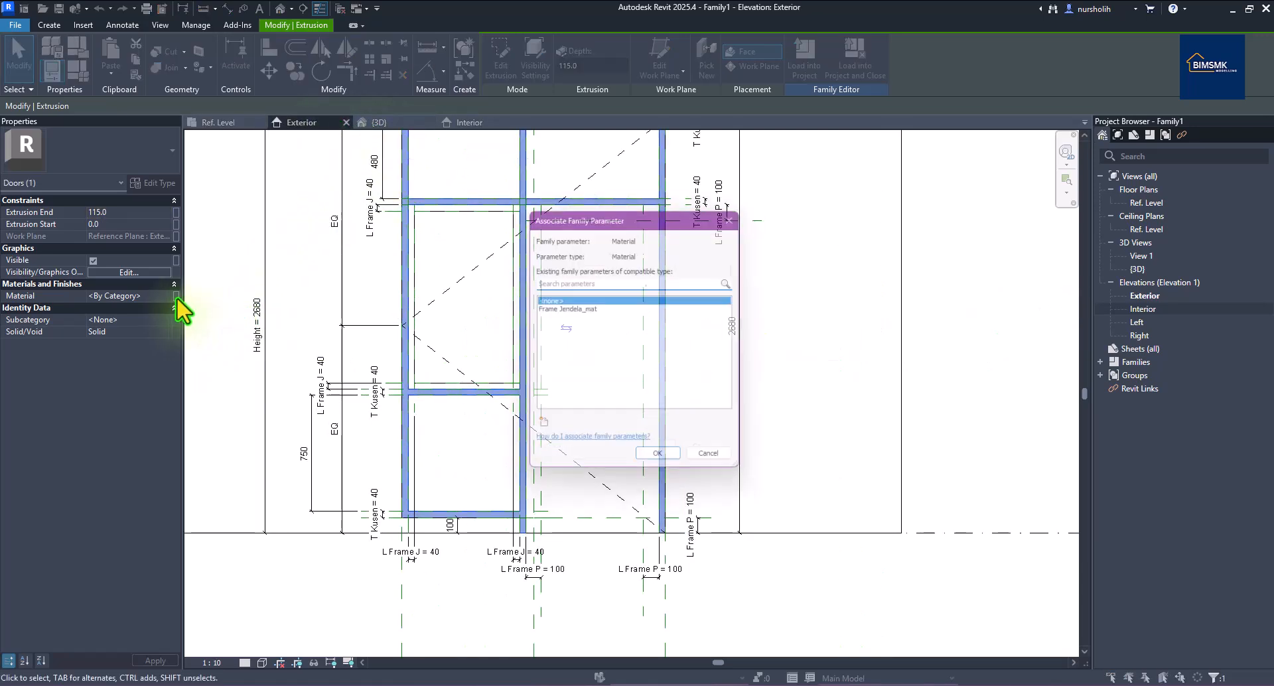
click(537, 430)
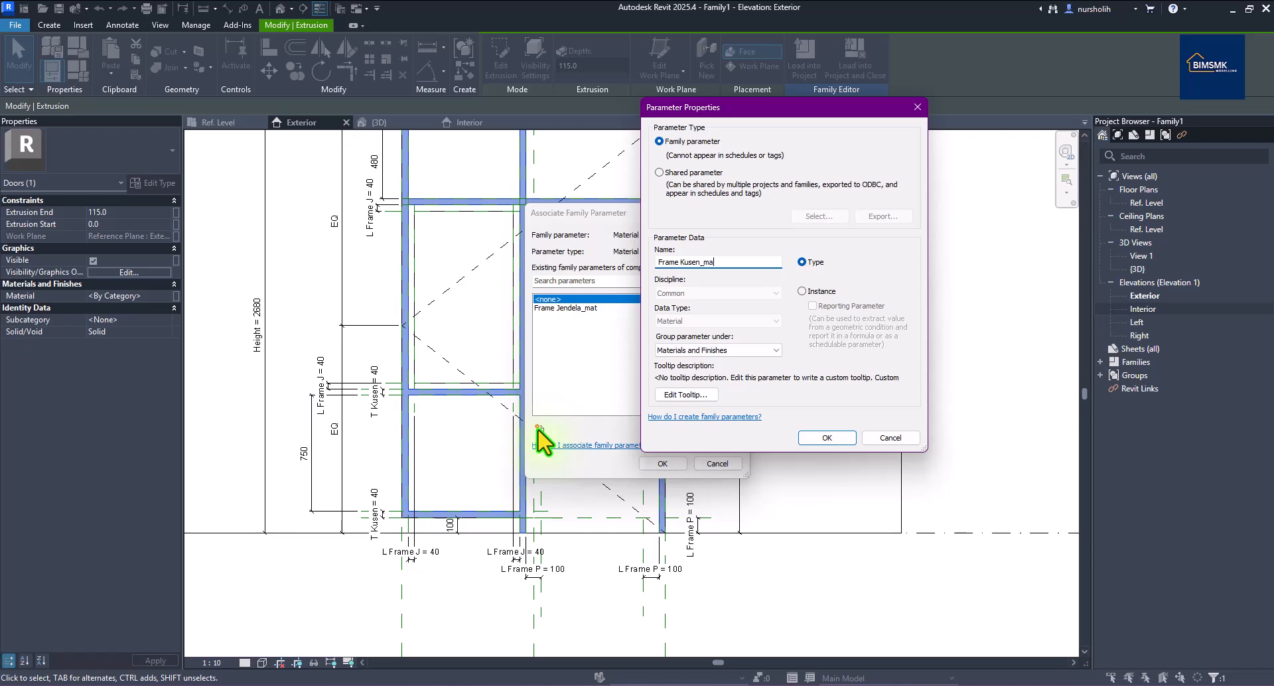
click(827, 437)
click(641, 466)
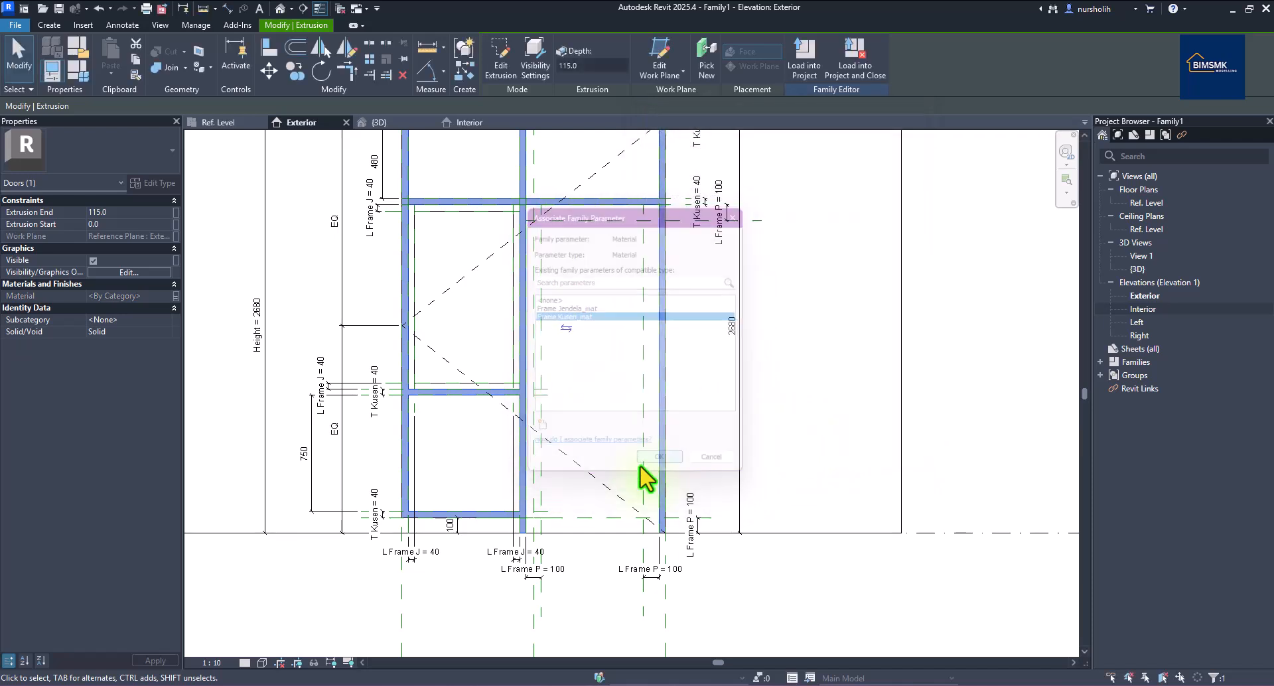
scroll(624, 512, down, 2)
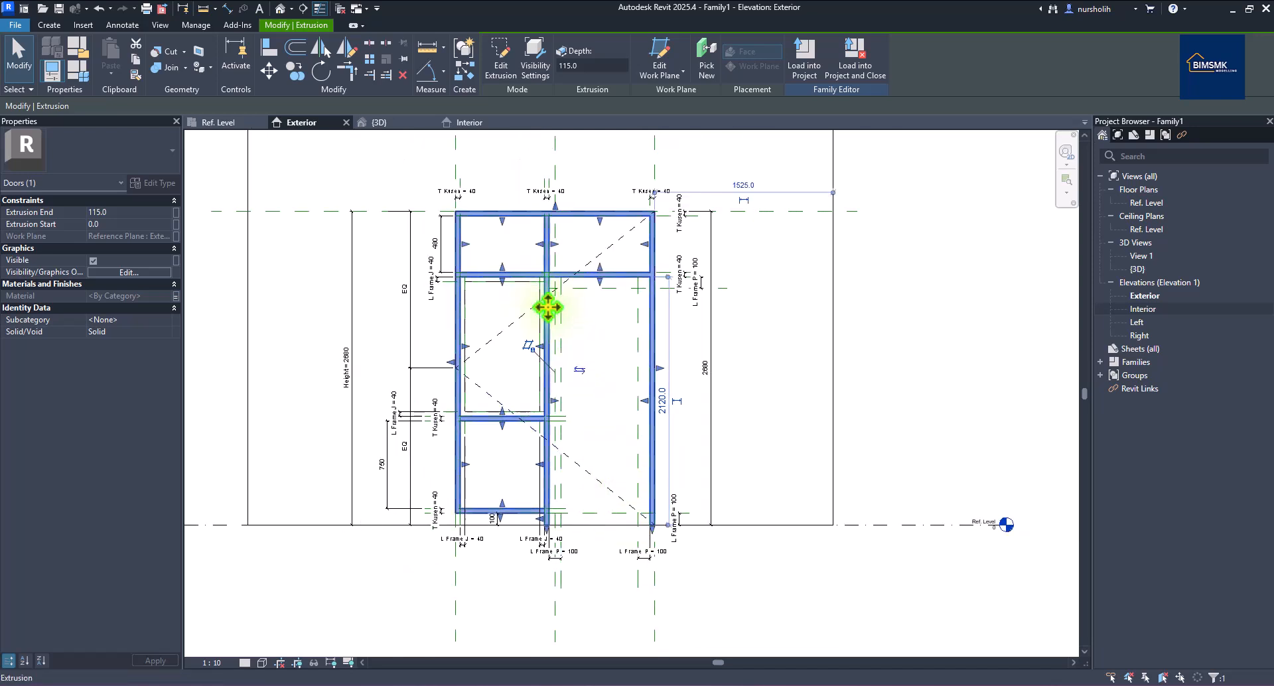
click(825, 306)
scroll(638, 325, up, 1)
scroll(634, 324, up, 1)
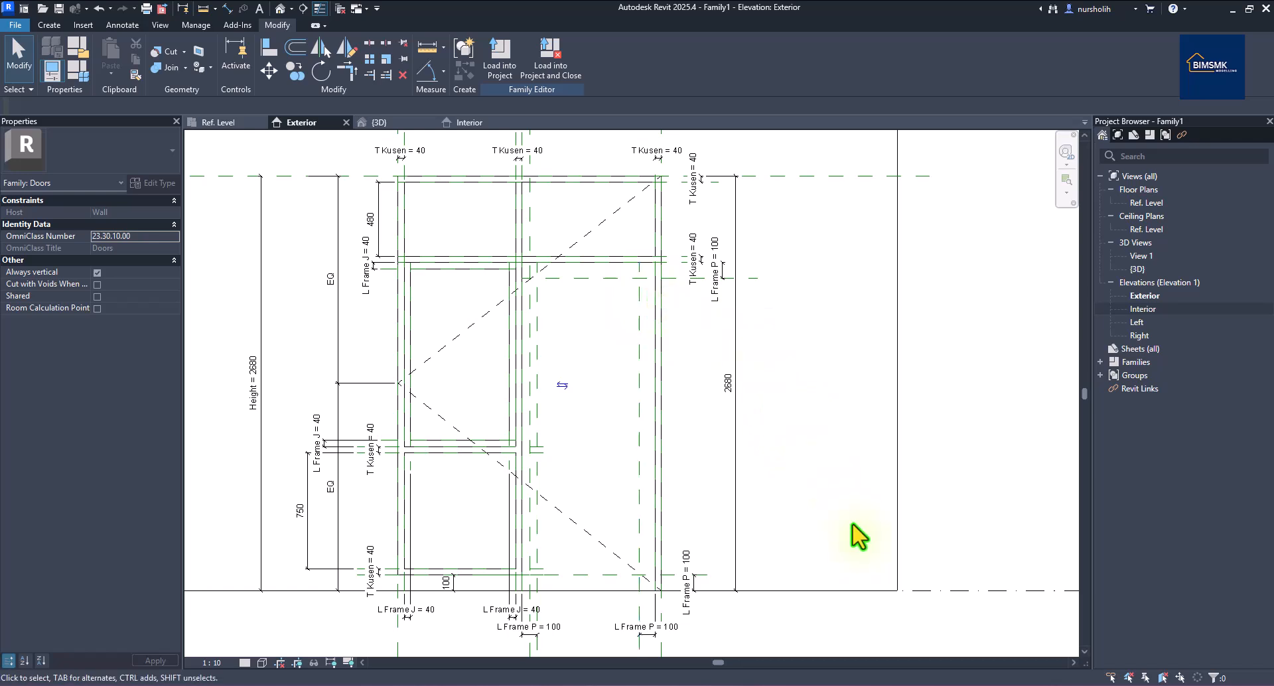
Check pj1.png, then sketch the door leaf's 860 × 2120 outer rectangle with left, right and top edges locked.
click(786, 678)
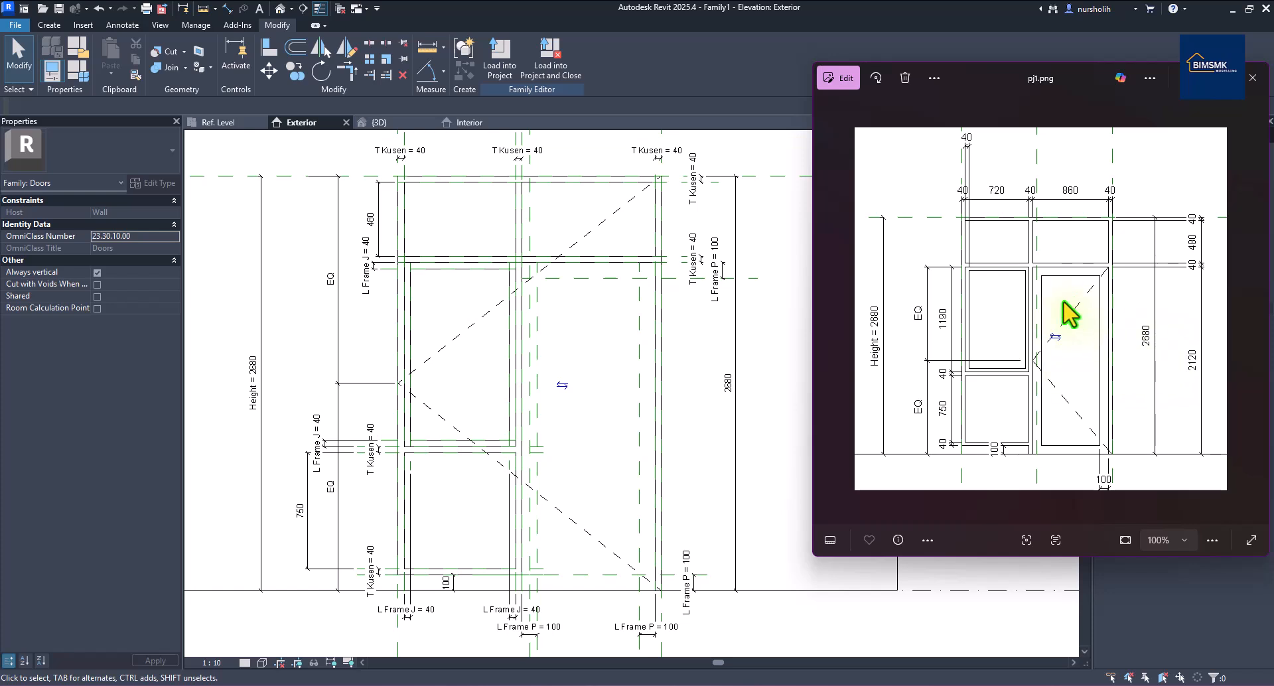
click(771, 536)
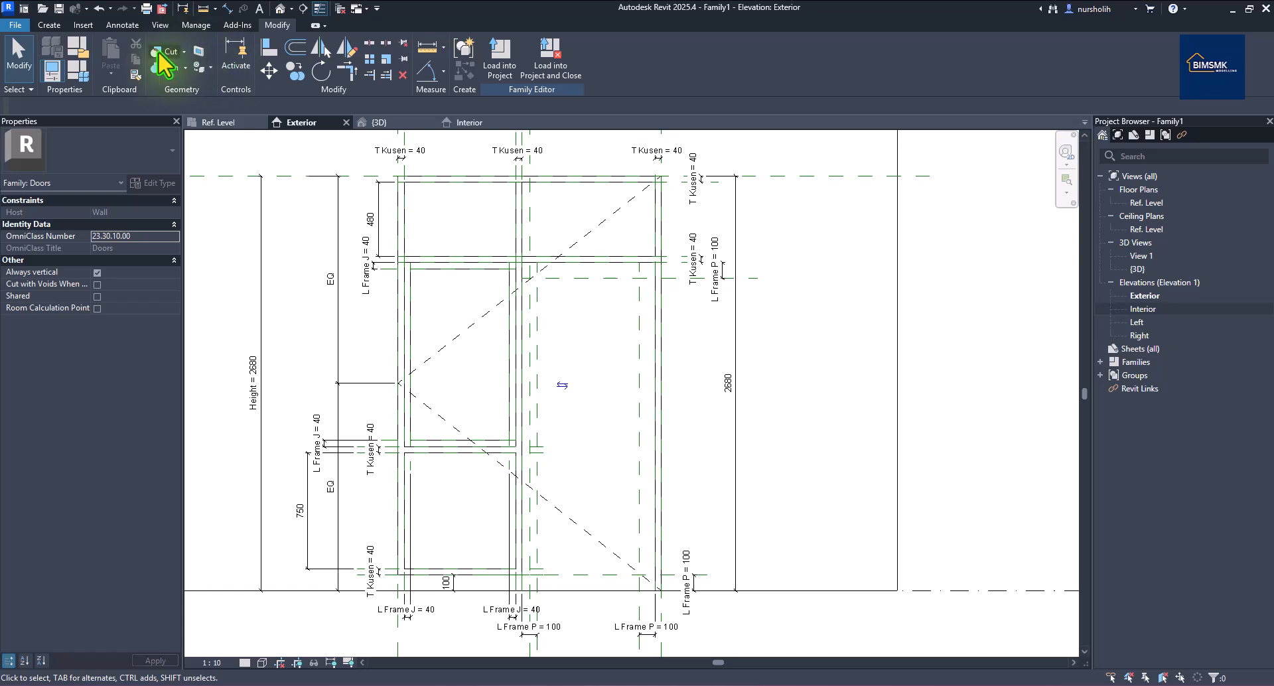
click(58, 25)
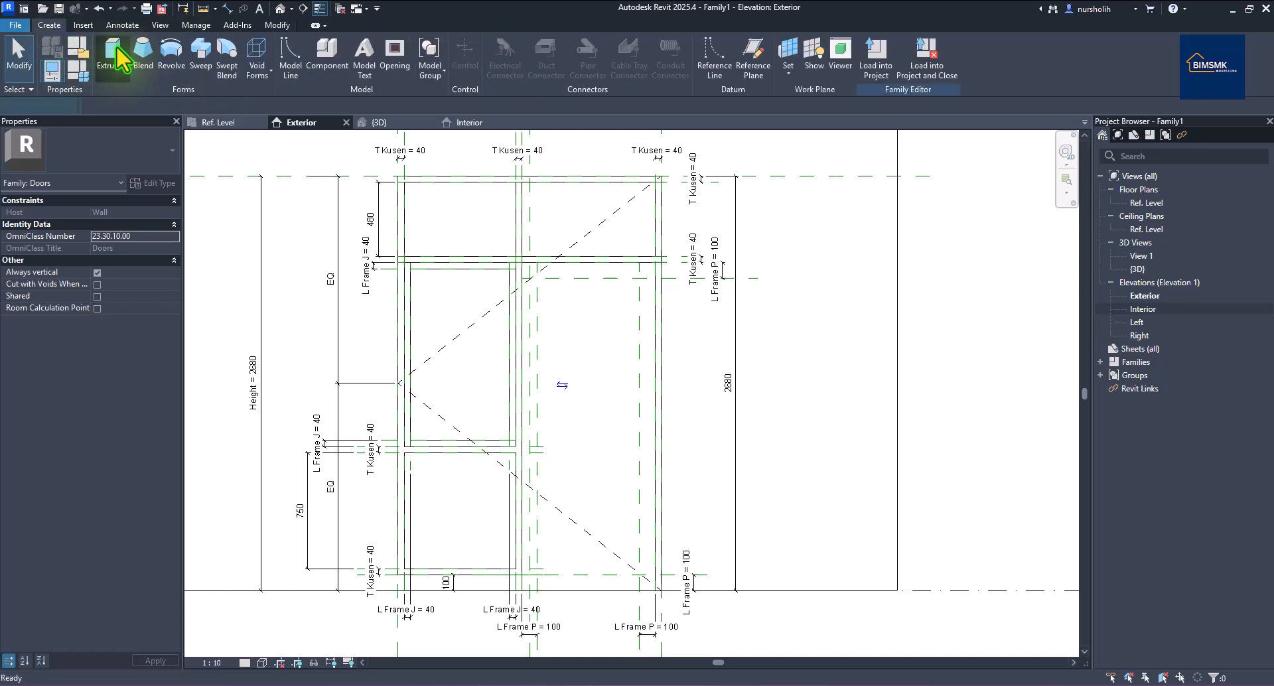
click(116, 46)
click(535, 47)
click(524, 265)
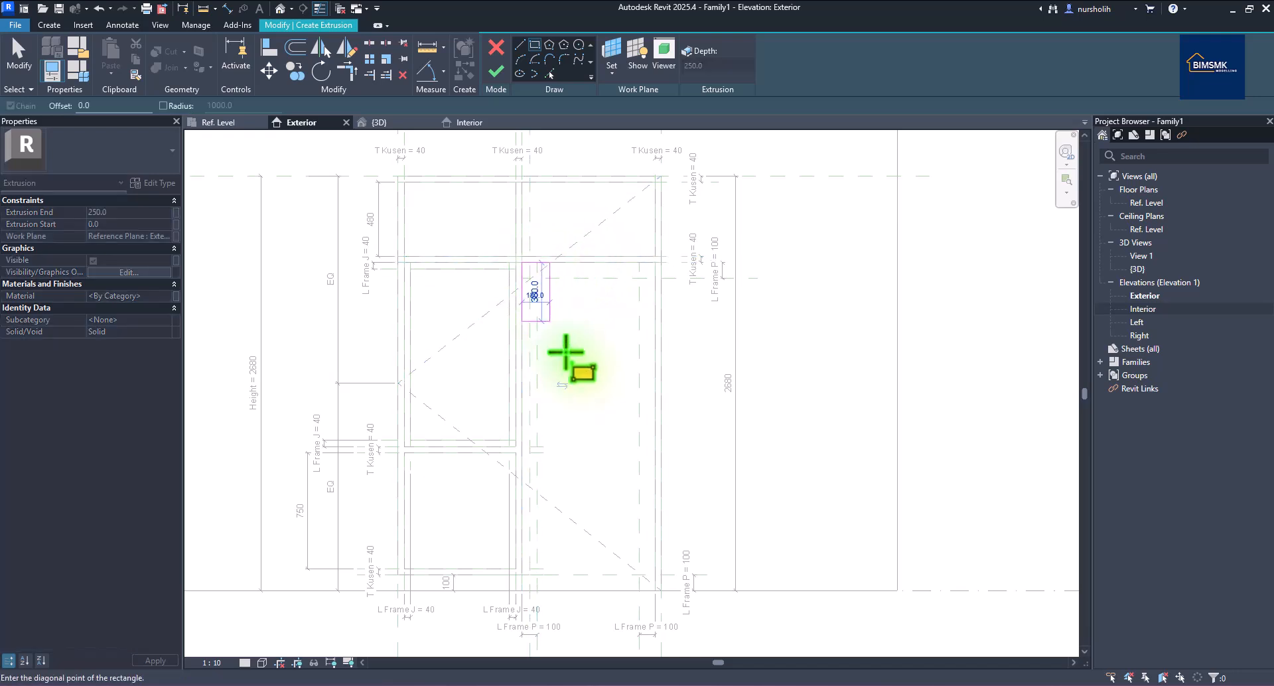
click(653, 588)
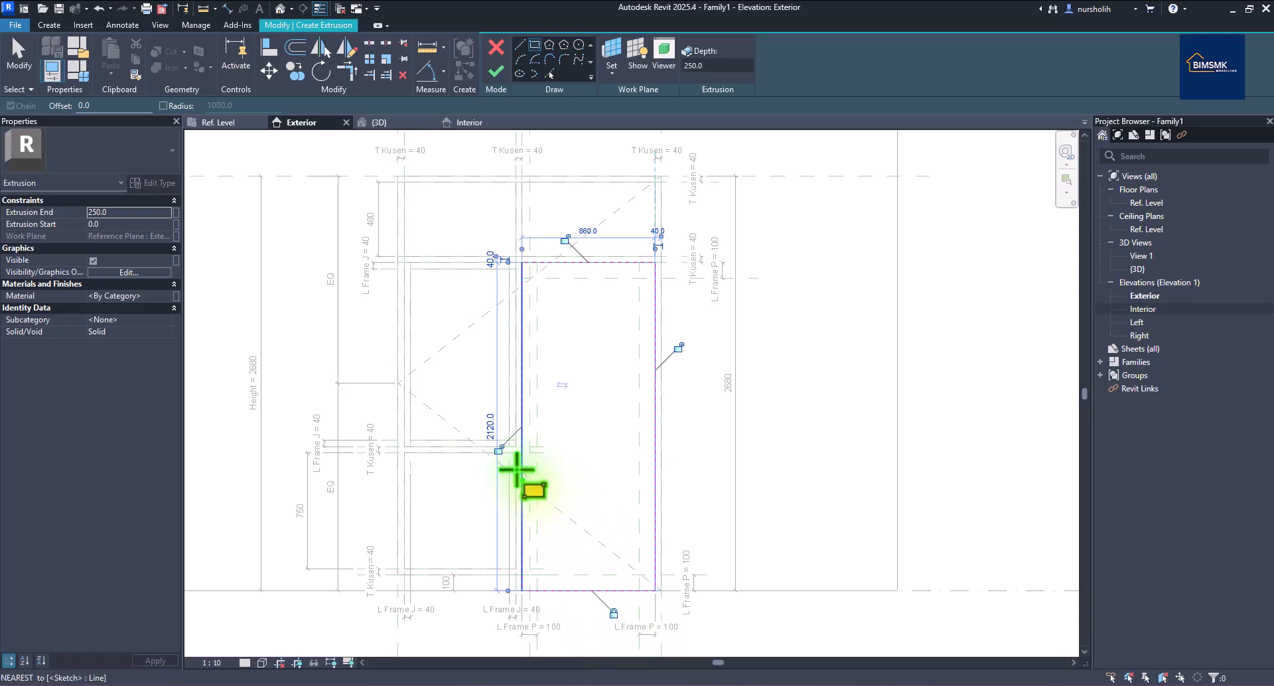
click(498, 451)
click(678, 348)
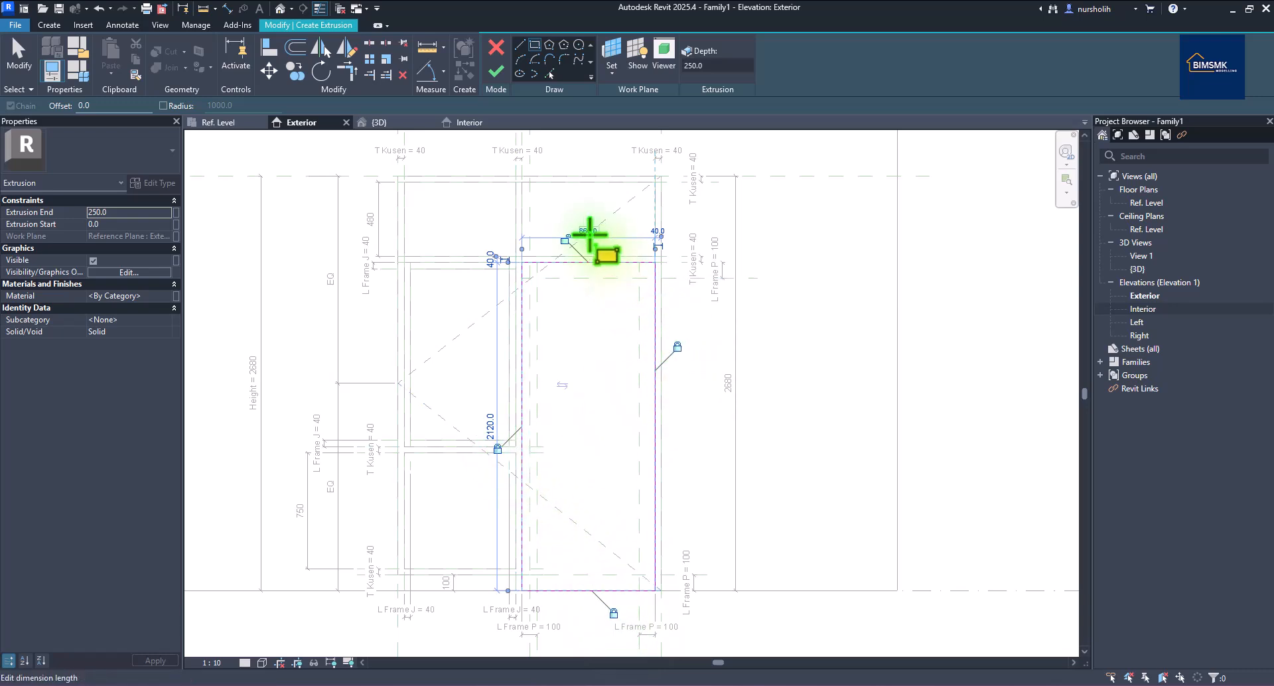
click(565, 239)
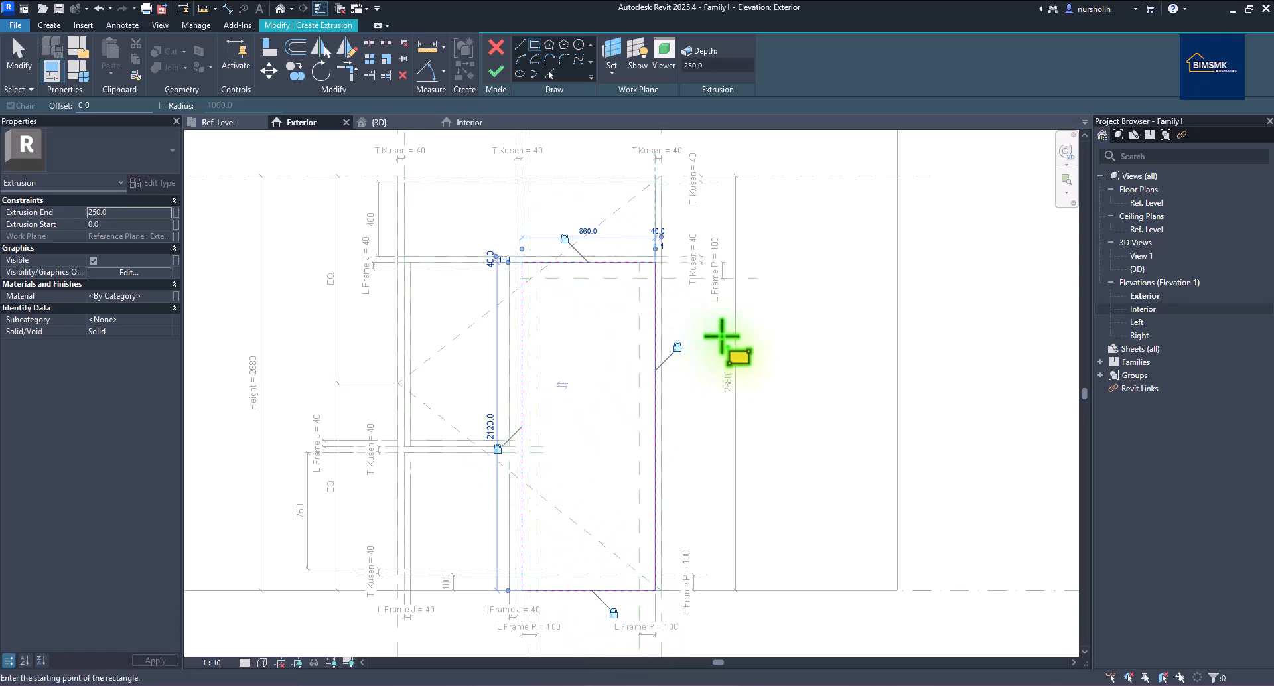
Draw the inner 660 × 1920 rectangle and finish the 250-deep door-leaf extrusion.
click(538, 279)
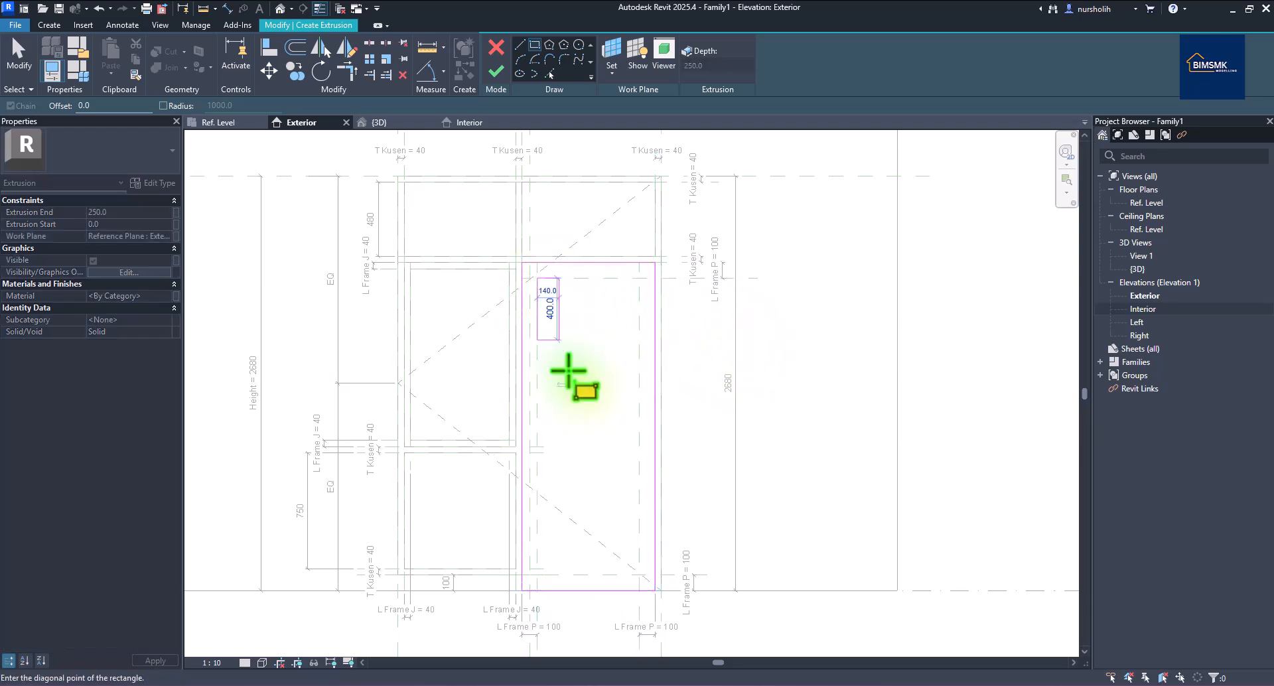
click(637, 575)
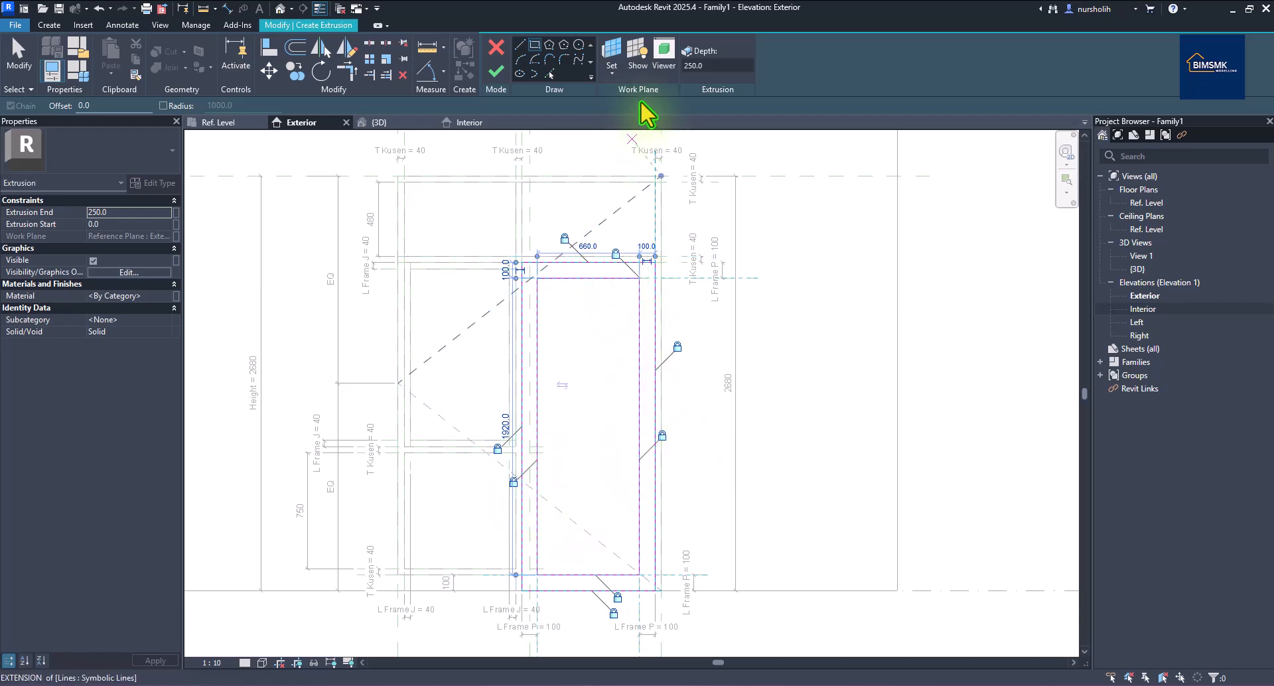
right_click(472, 165)
click(484, 171)
right_click(475, 174)
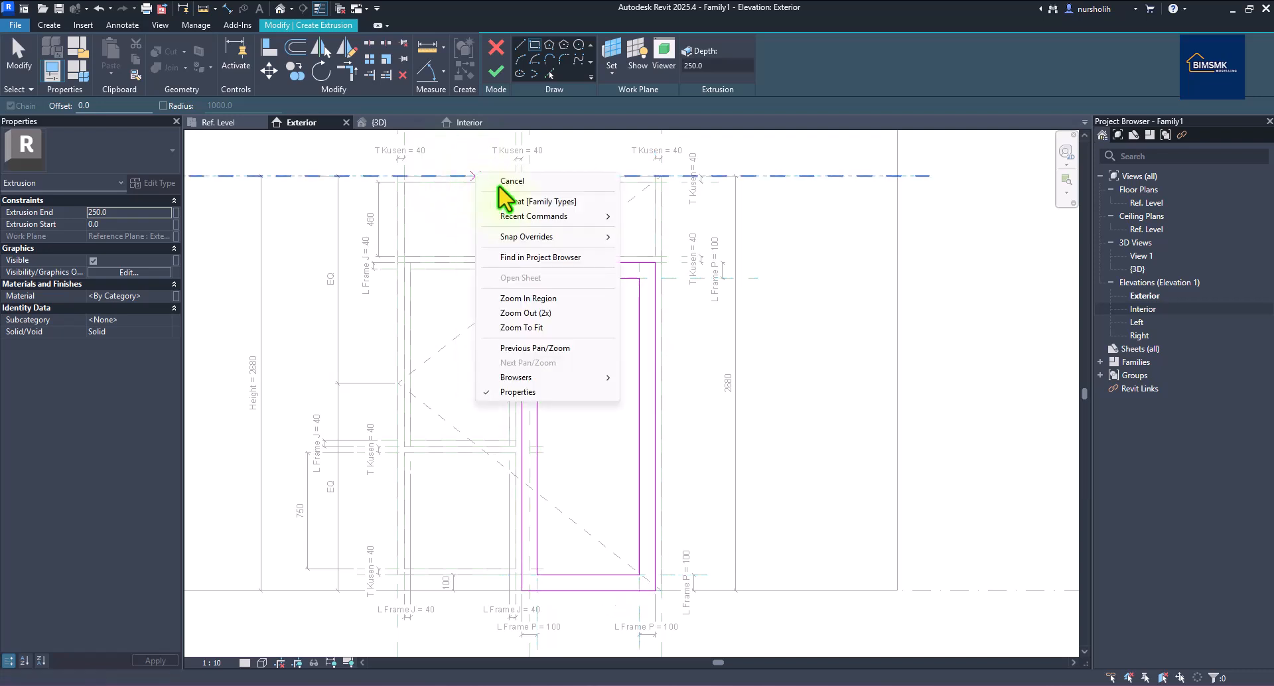
click(500, 185)
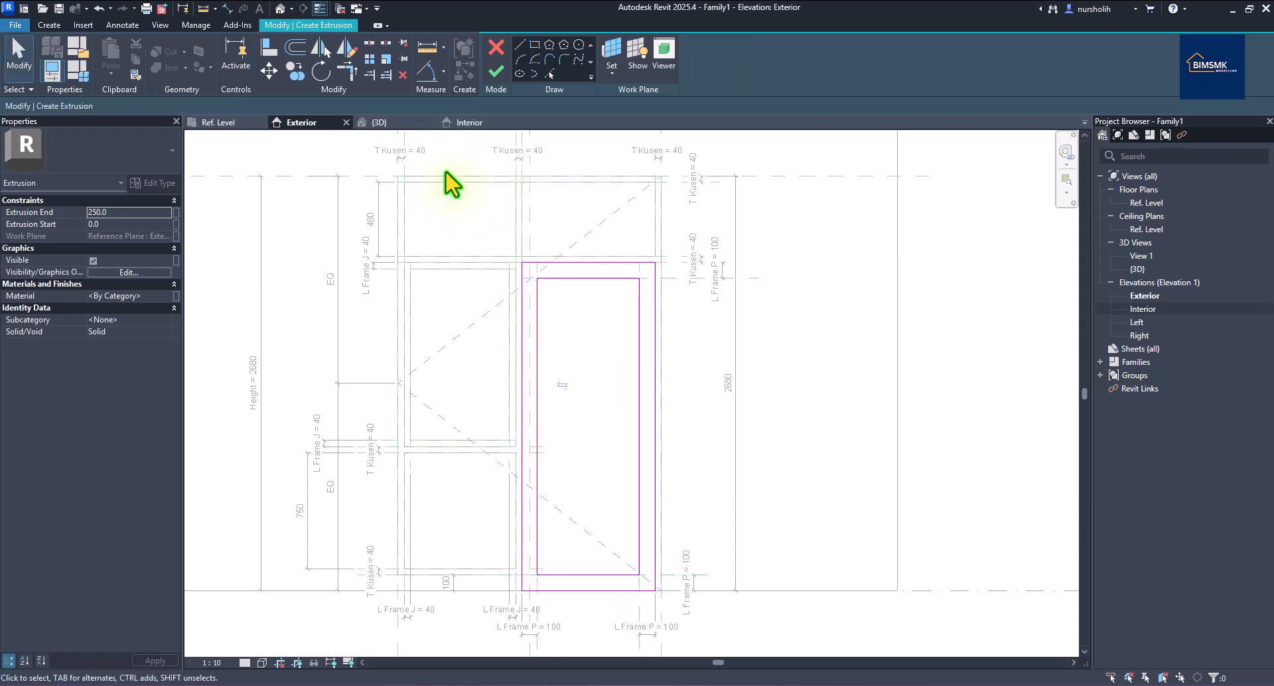
click(497, 73)
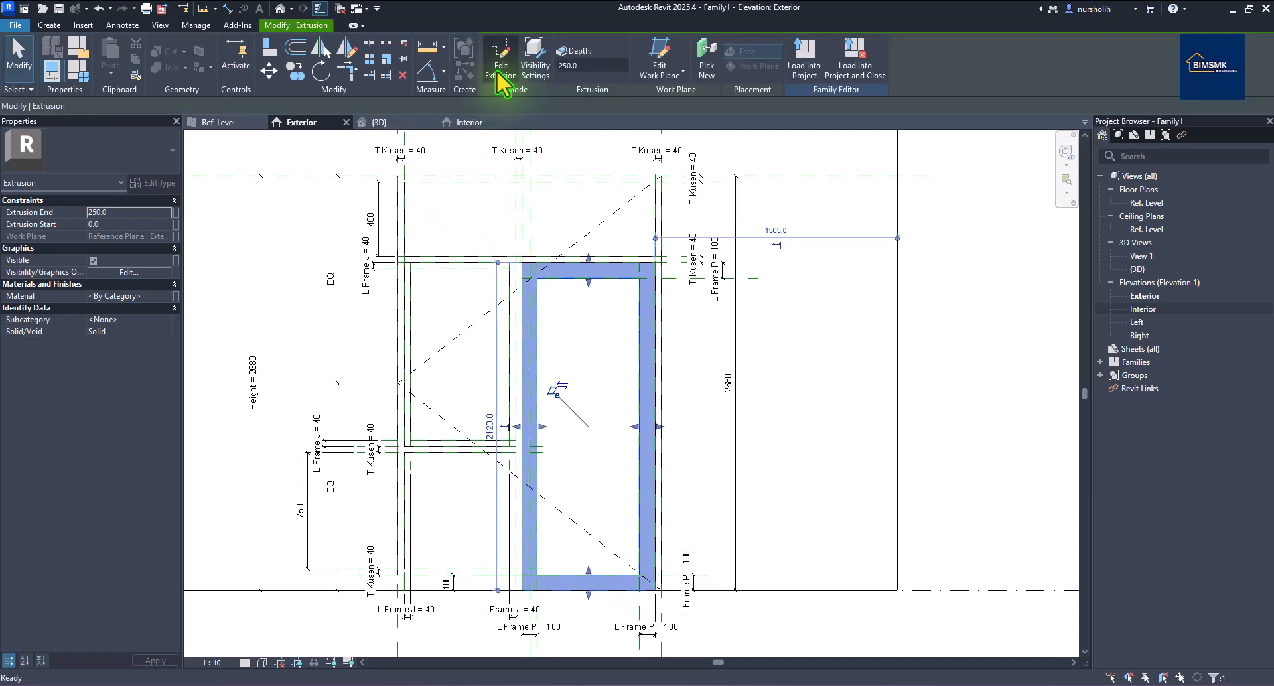
Zoom to the new door leaf in the Ref. Level plan and deselect it.
click(247, 125)
scroll(648, 388, down, 2)
scroll(648, 389, down, 3)
scroll(405, 428, up, 3)
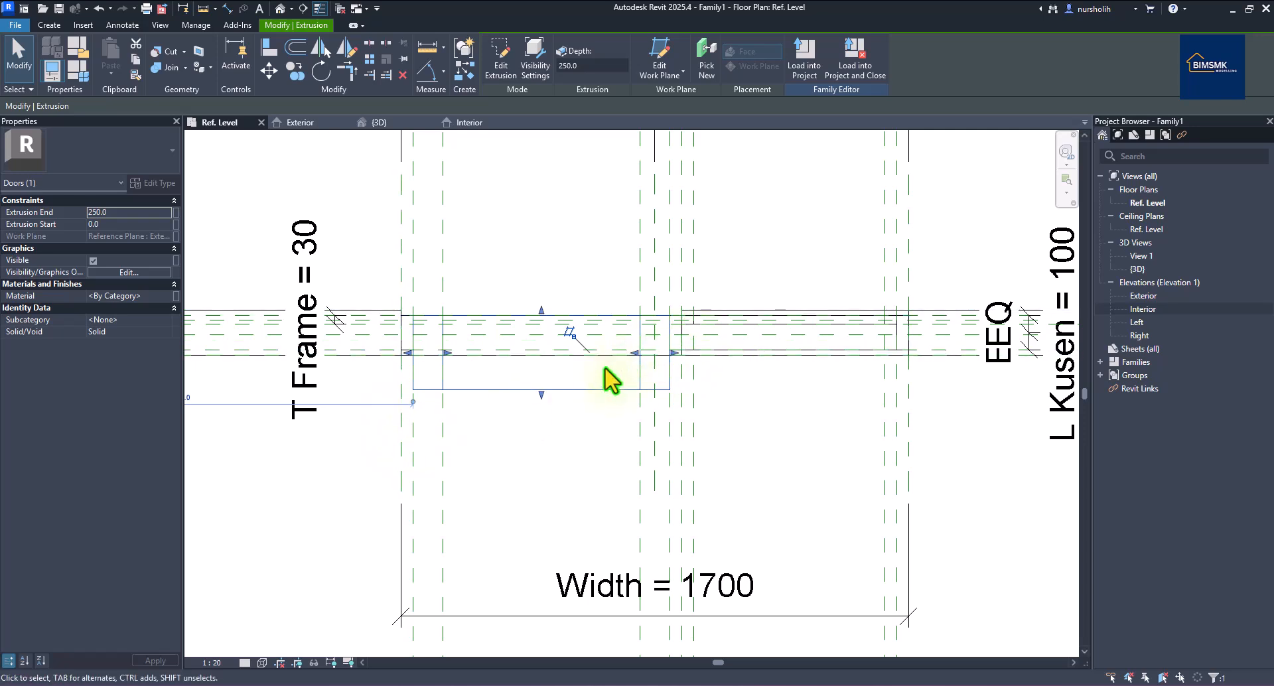
click(734, 398)
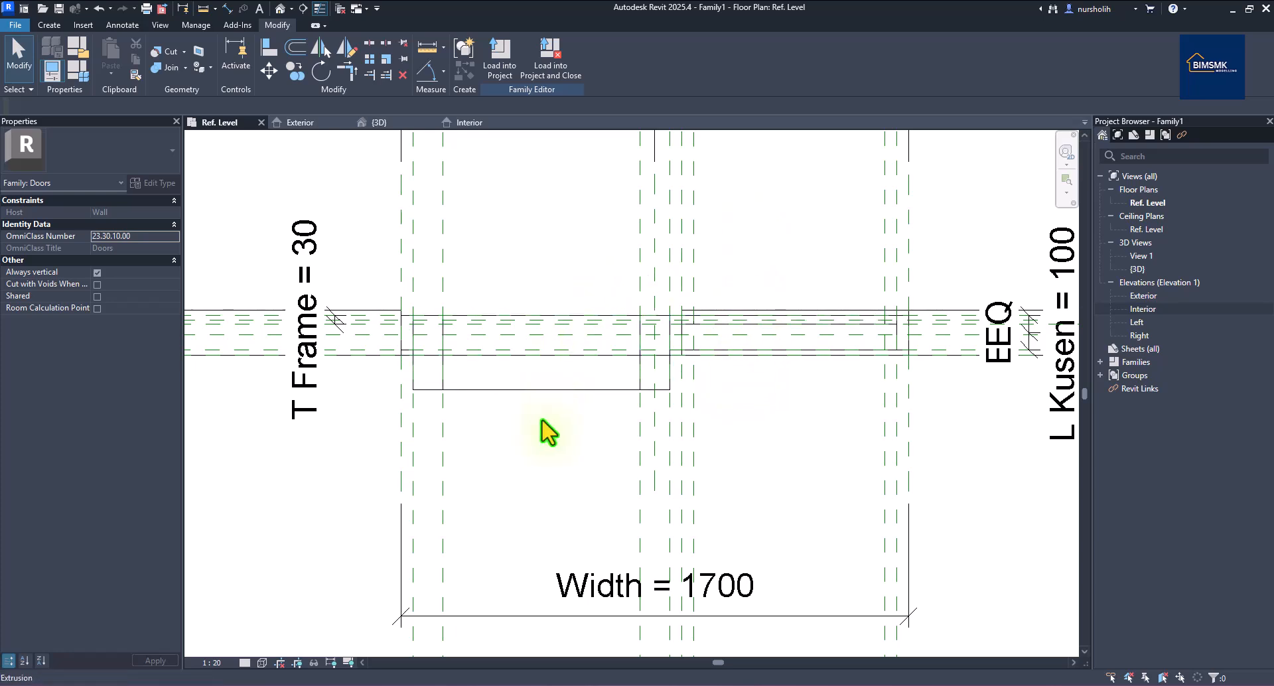
scroll(823, 382, down, 1)
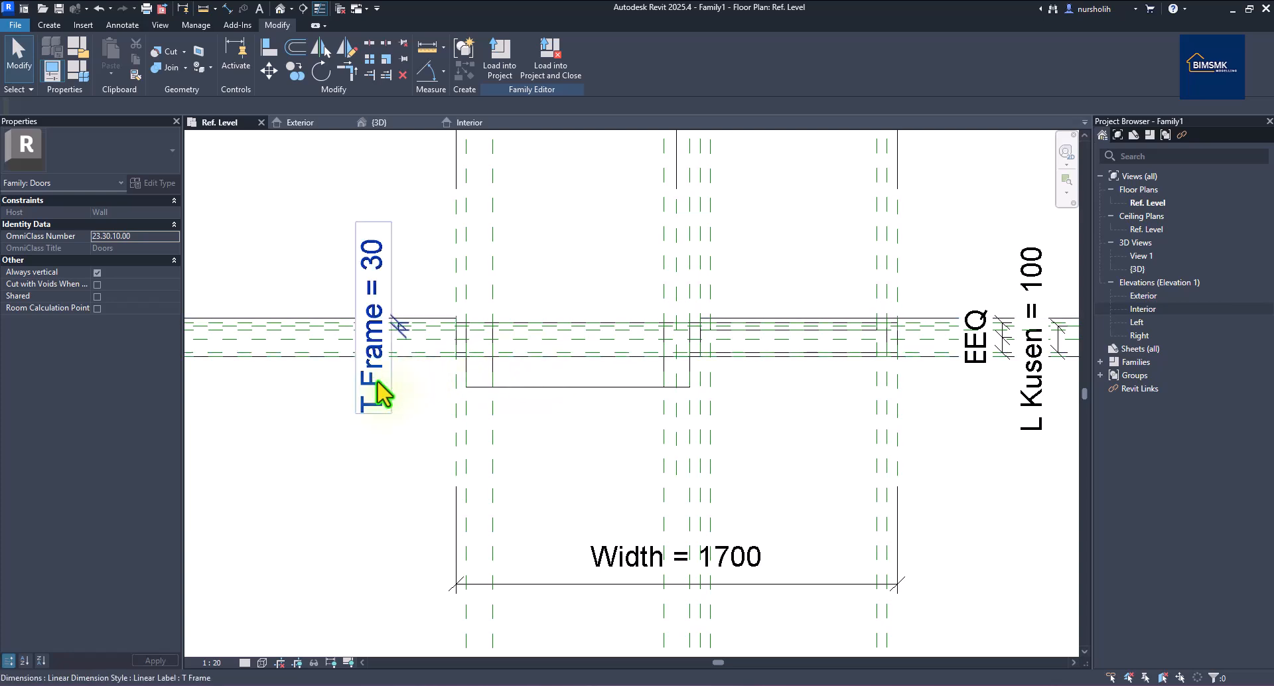
click(49, 25)
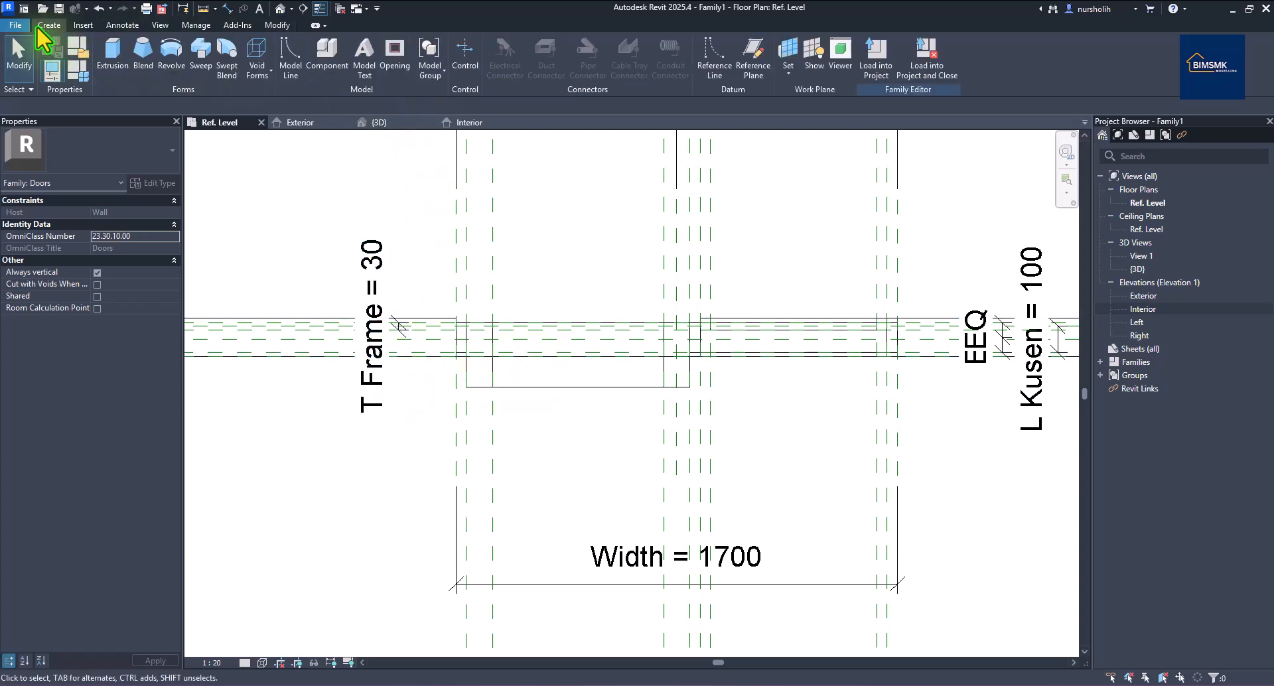
Add a reference plane offset 30 from an existing line using Pick Lines.
click(753, 55)
click(505, 45)
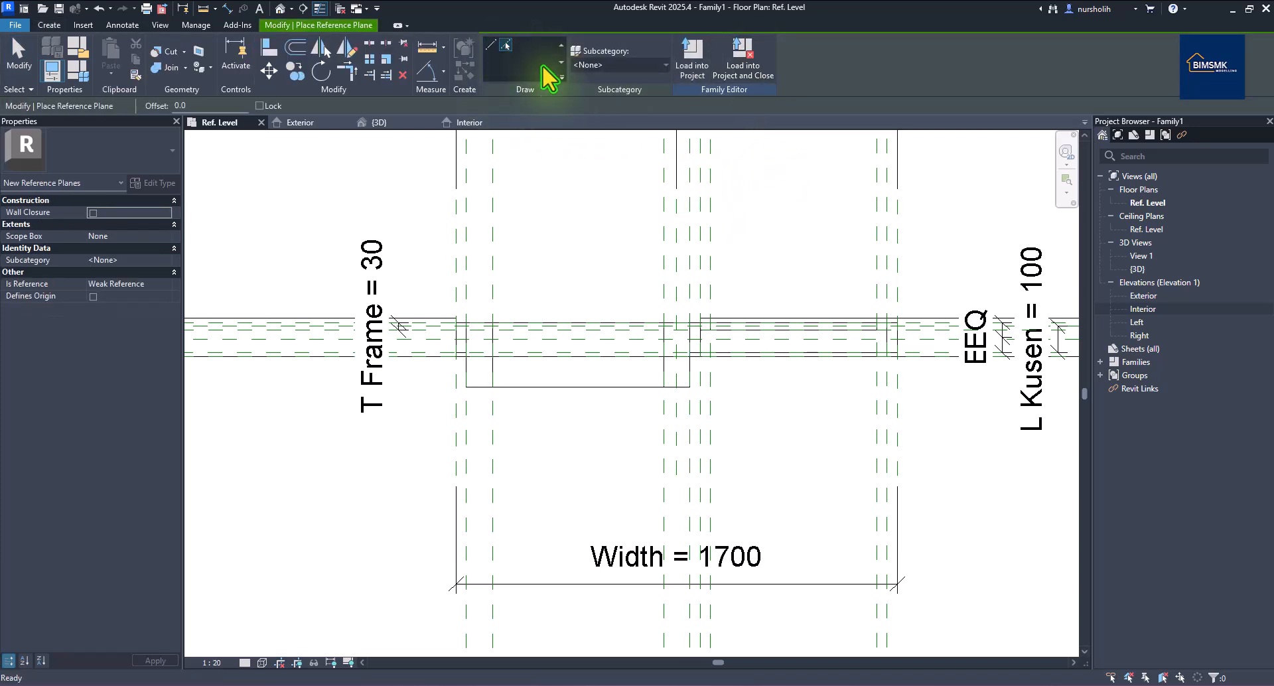
double_click(205, 106)
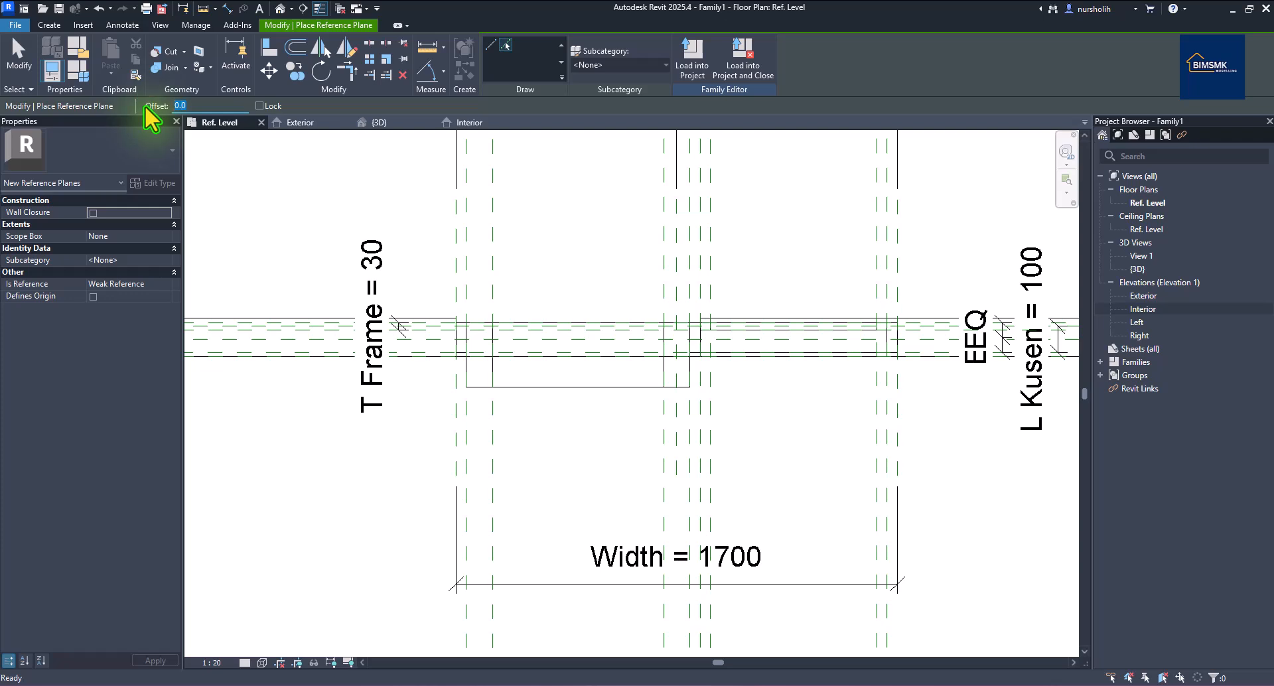
text(30)
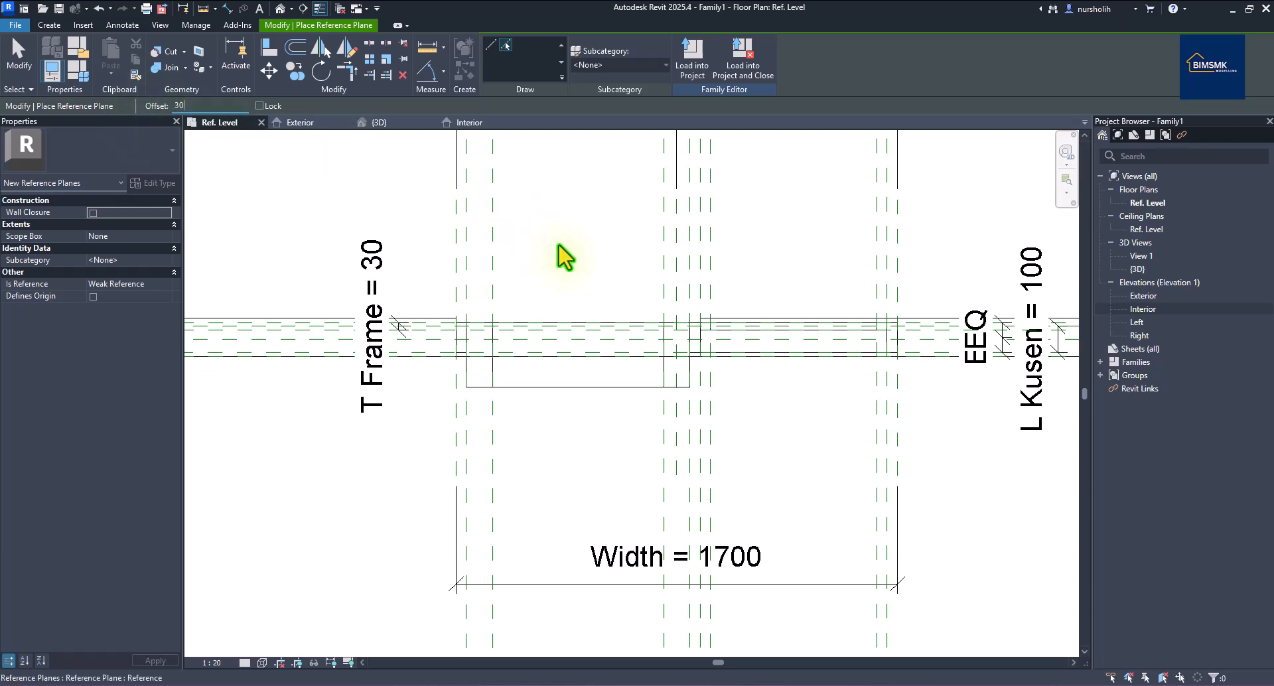
scroll(525, 345, up, 2)
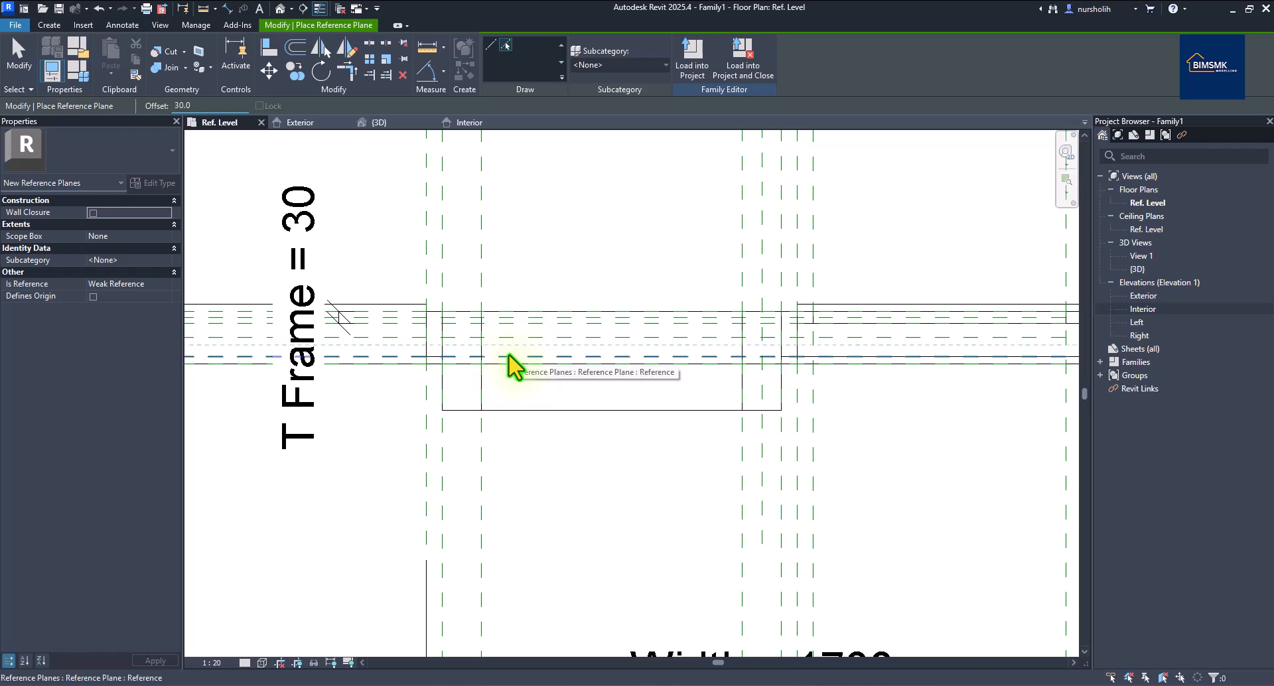
scroll(551, 258, down, 2)
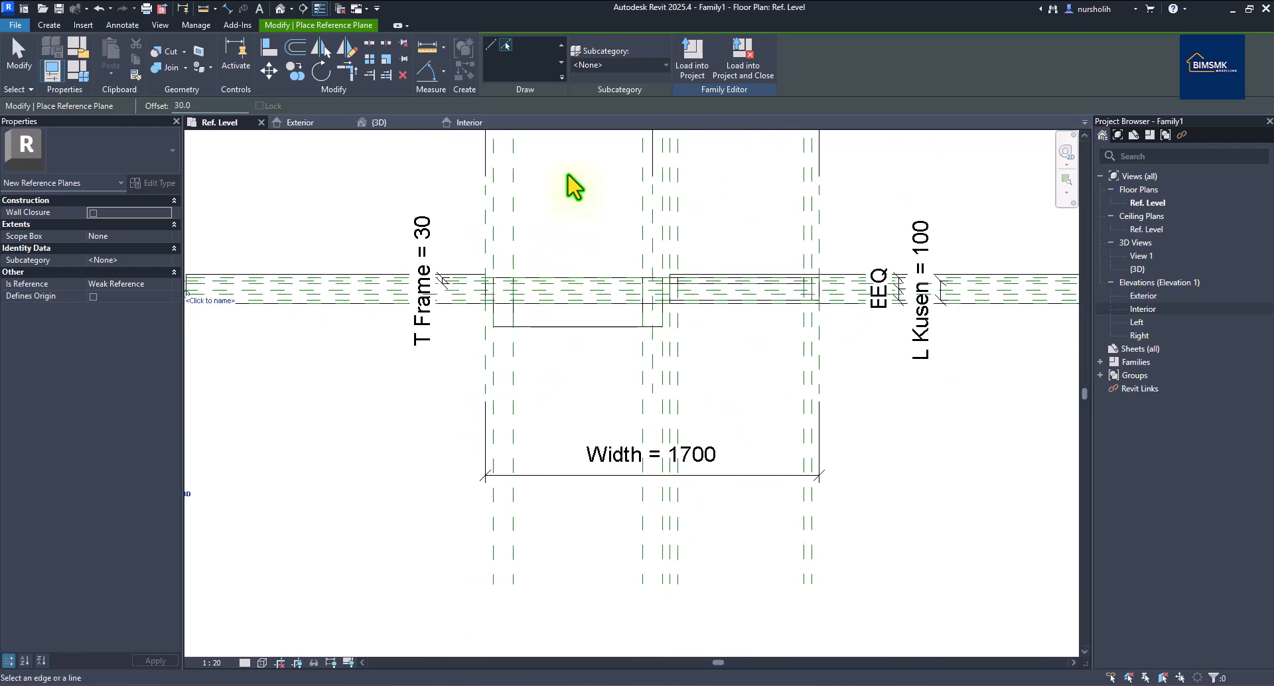
Dimension the two left reference planes with a 30 aligned dimension beside T Frame, then select it.
click(227, 8)
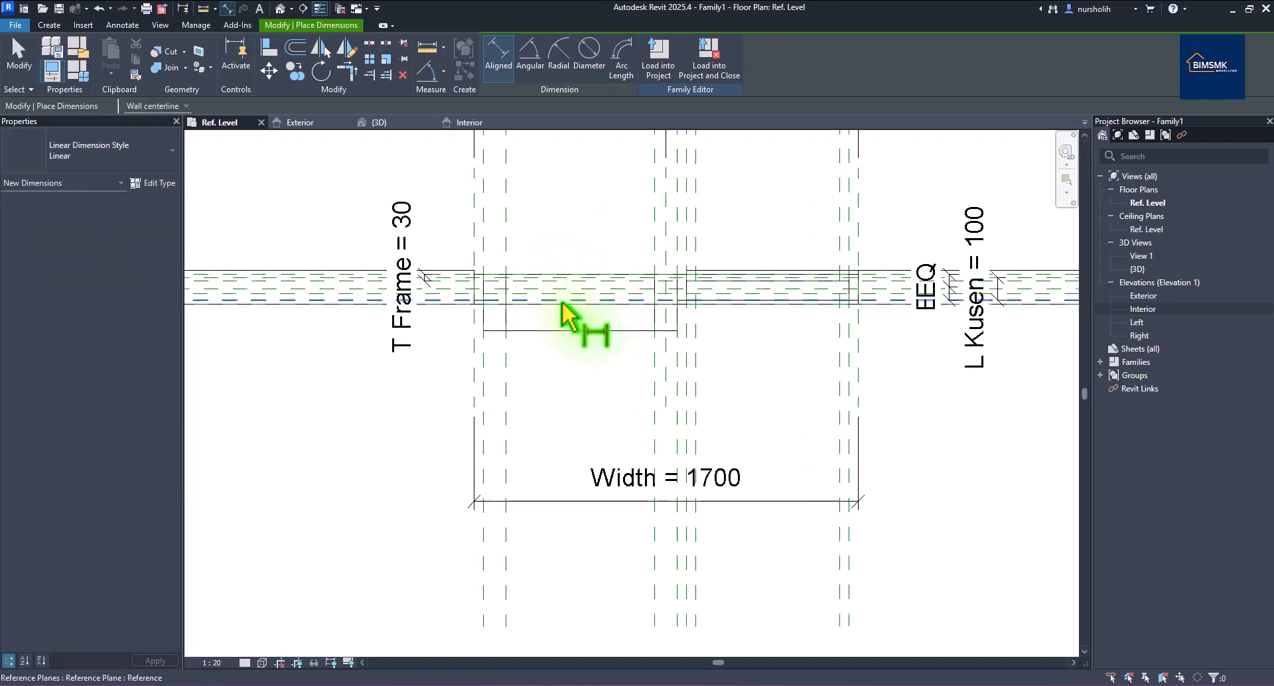
scroll(563, 296, up, 2)
click(556, 292)
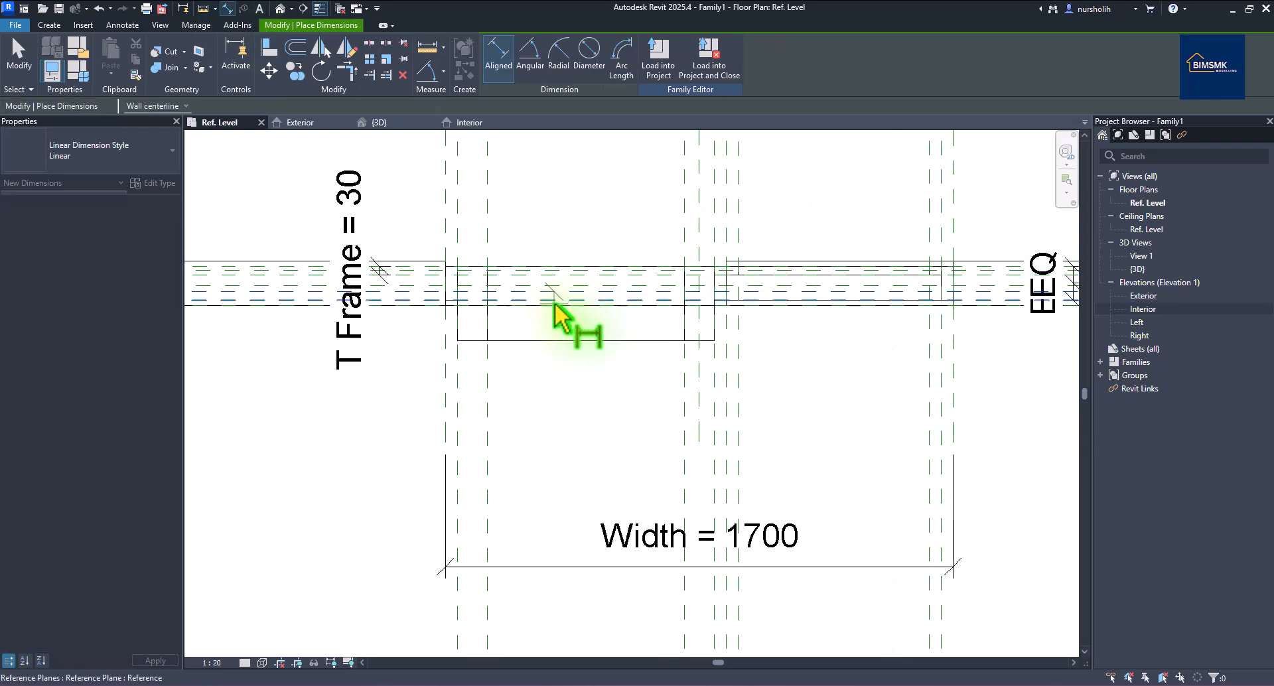
click(555, 303)
click(284, 355)
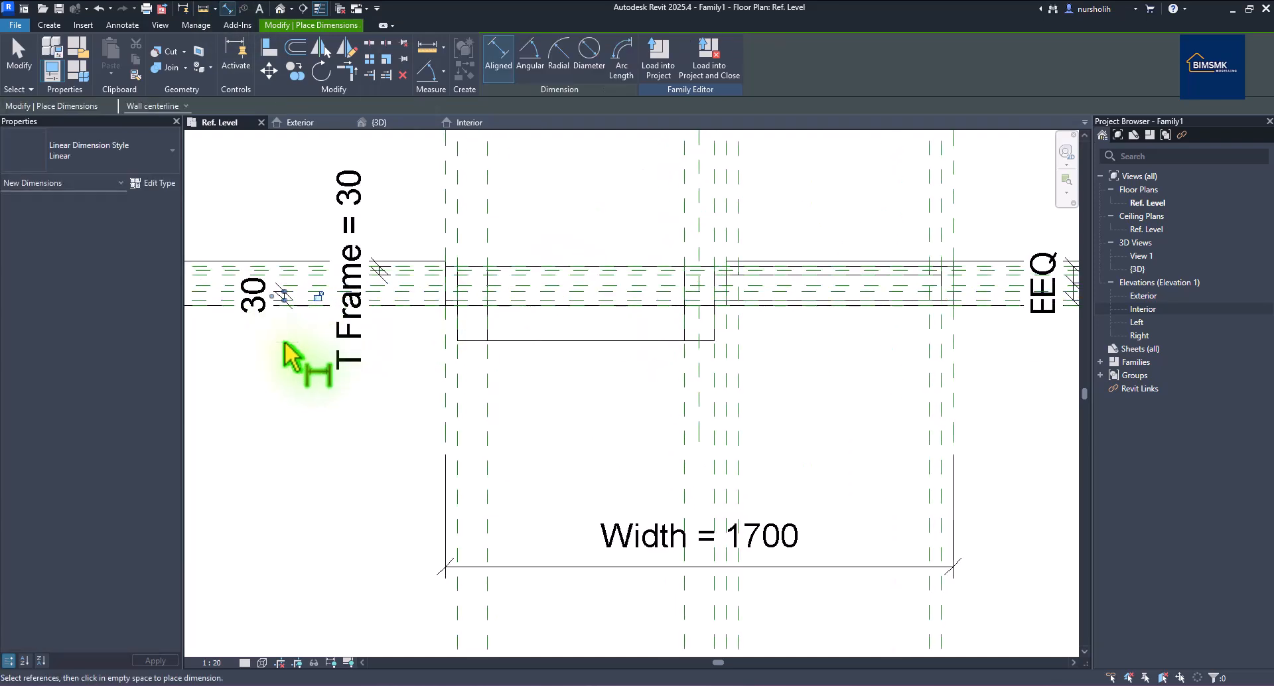
right_click(307, 224)
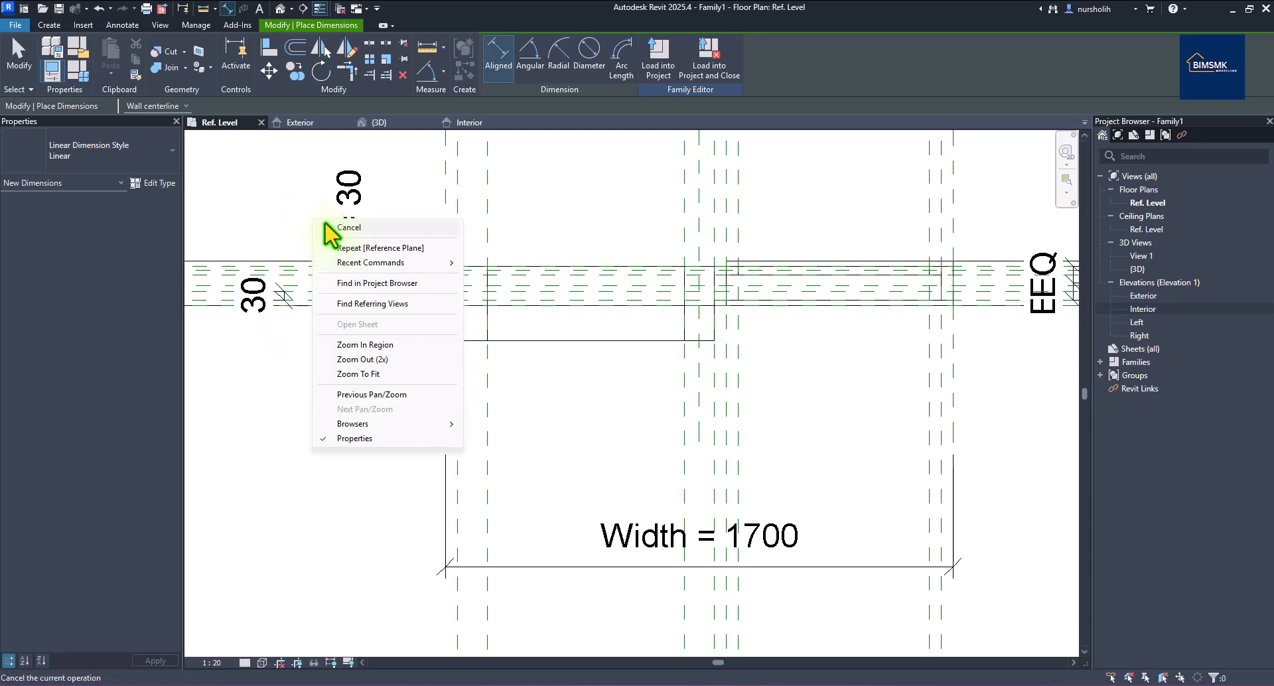
click(316, 227)
click(284, 296)
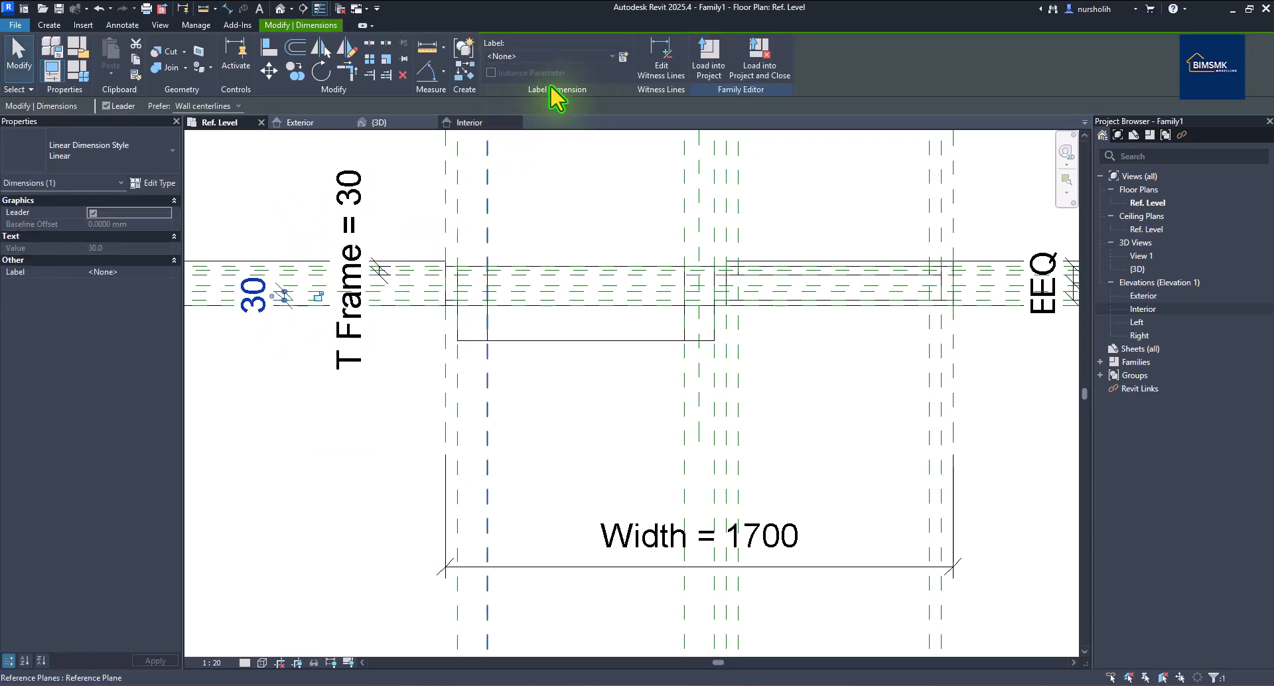
Label the 30 dimension with new type parameter T Frame P and set it to 40 in Family Types.
click(625, 56)
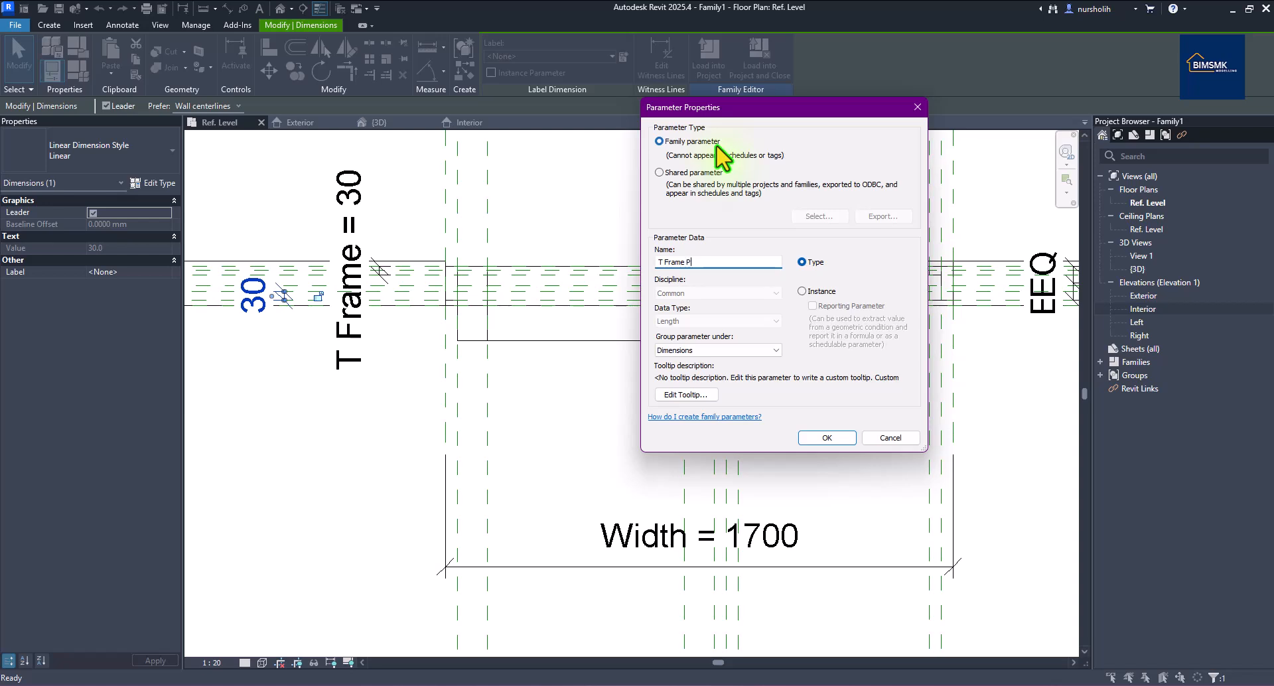
click(808, 438)
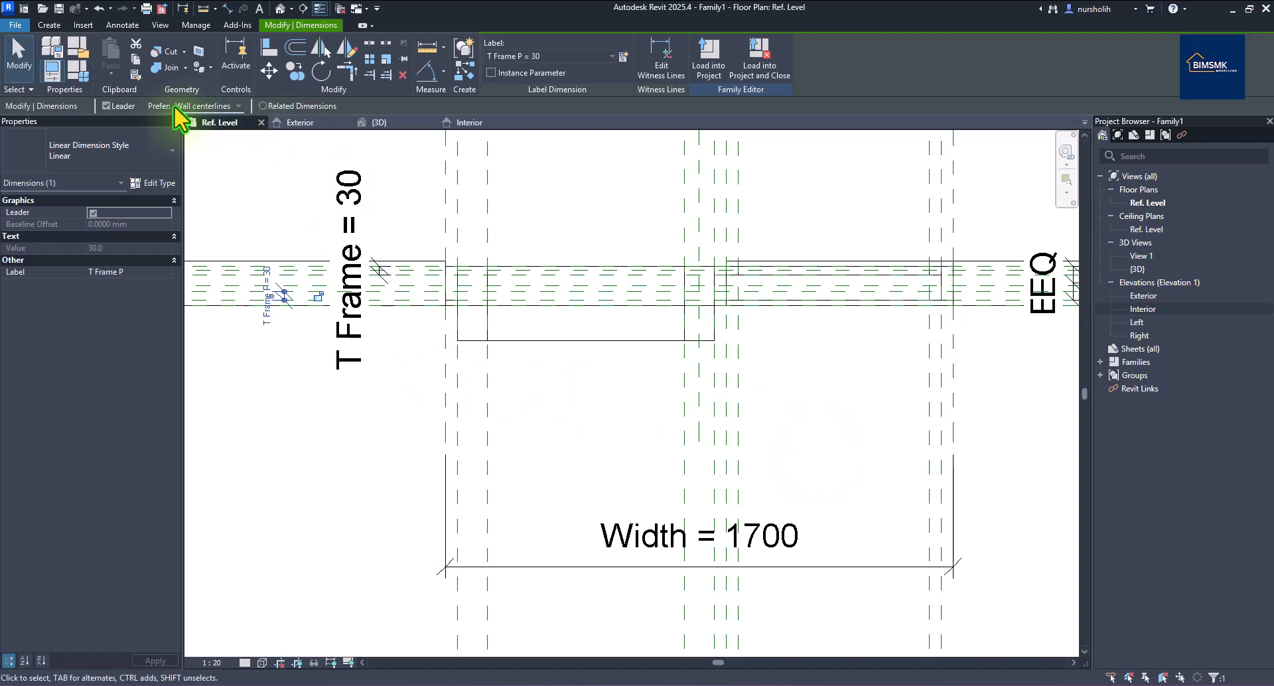
click(52, 69)
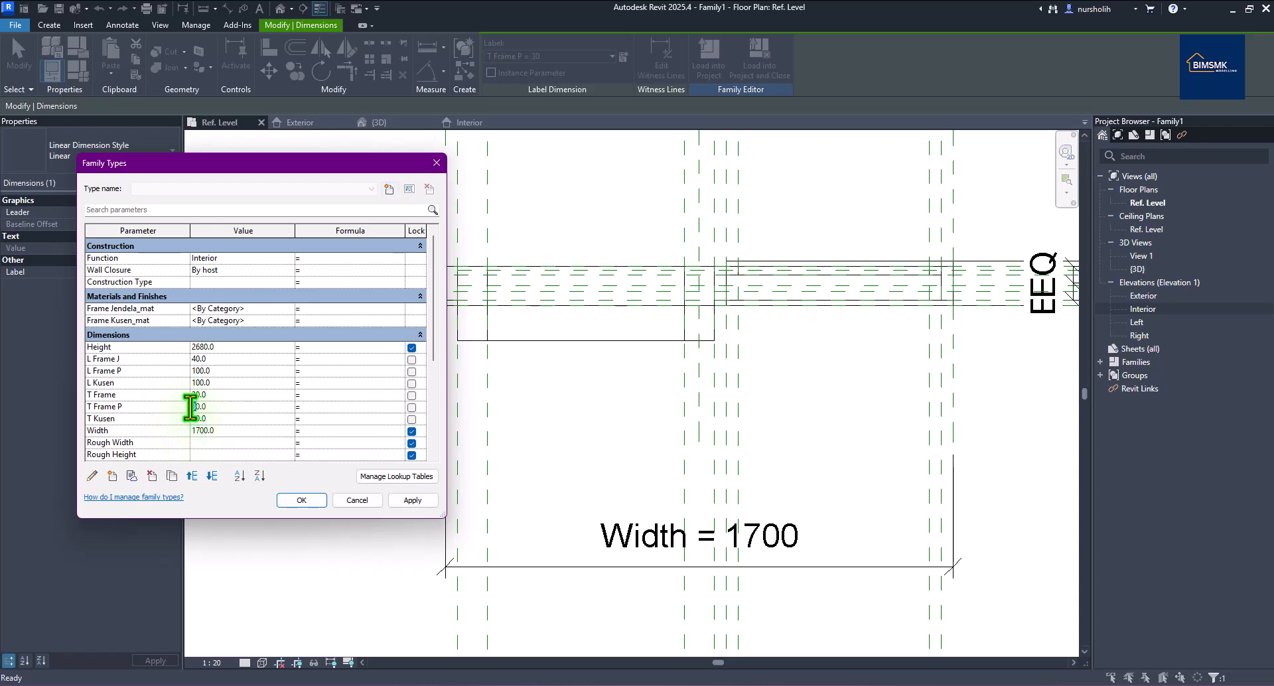
Apply T Frame P = 40 to flex the family, then restore it to 30.
click(406, 501)
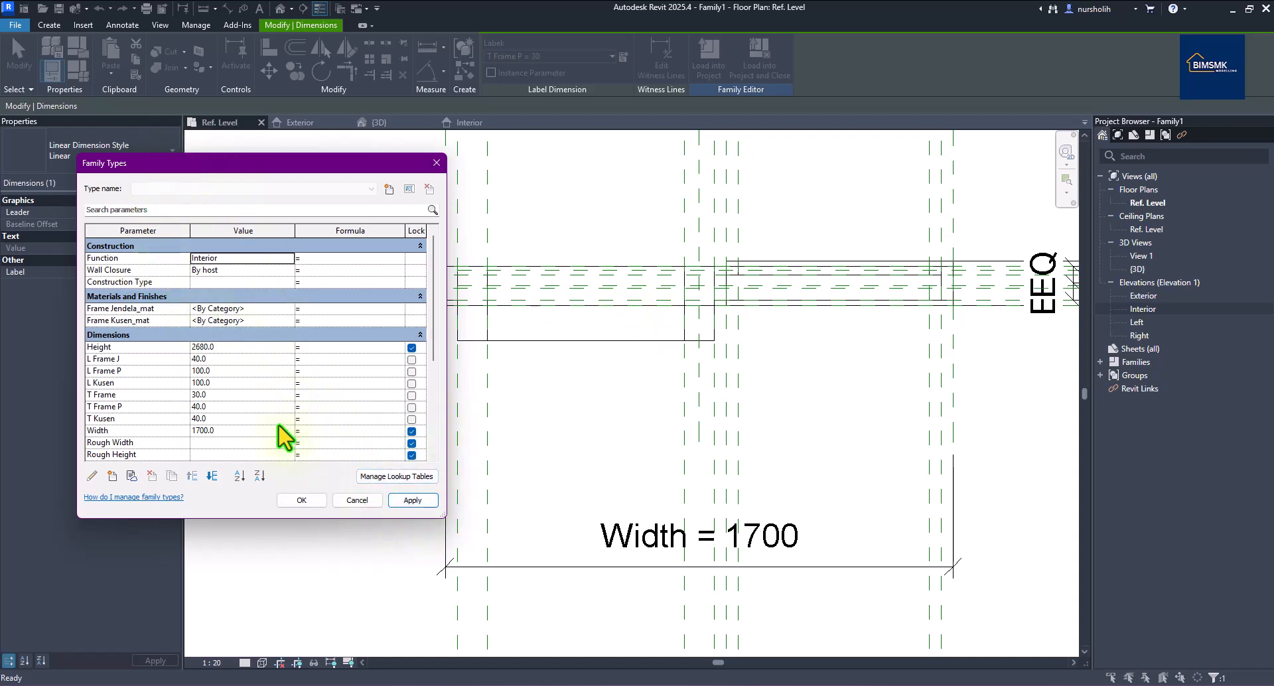
click(193, 409)
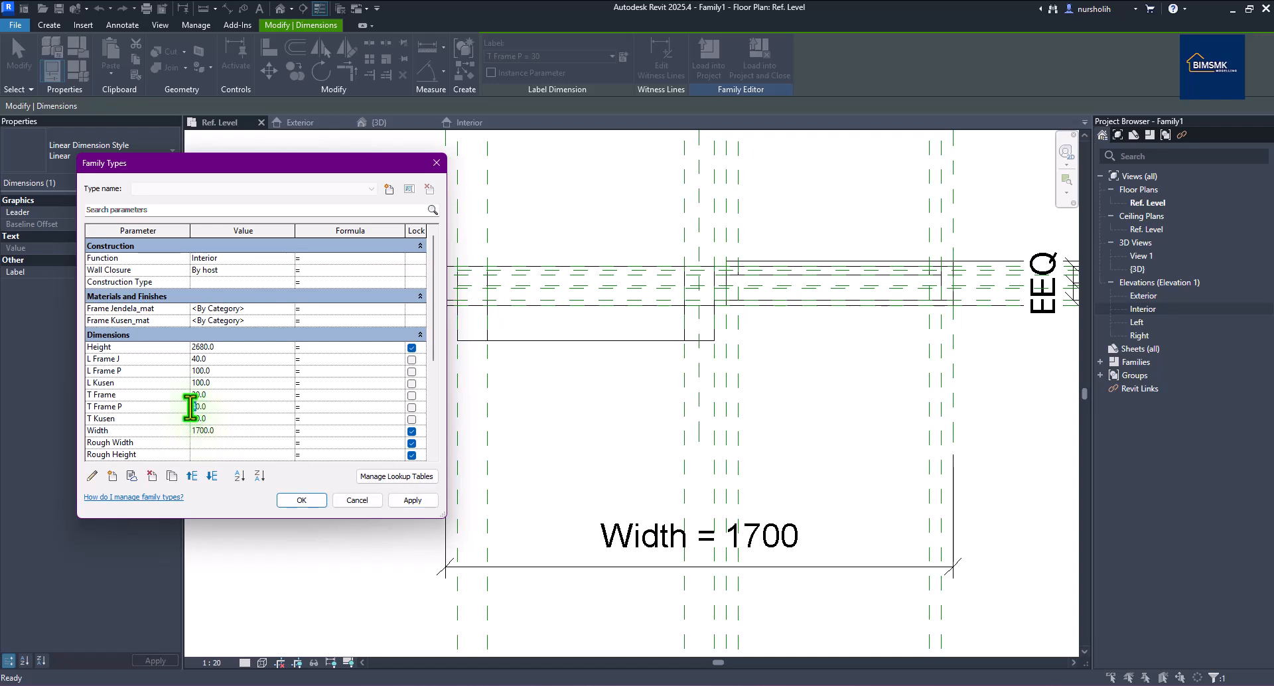
click(297, 499)
Snap the door-leaf extrusion's edges to the T Frame P planes so it spans 85 to 115.
click(298, 512)
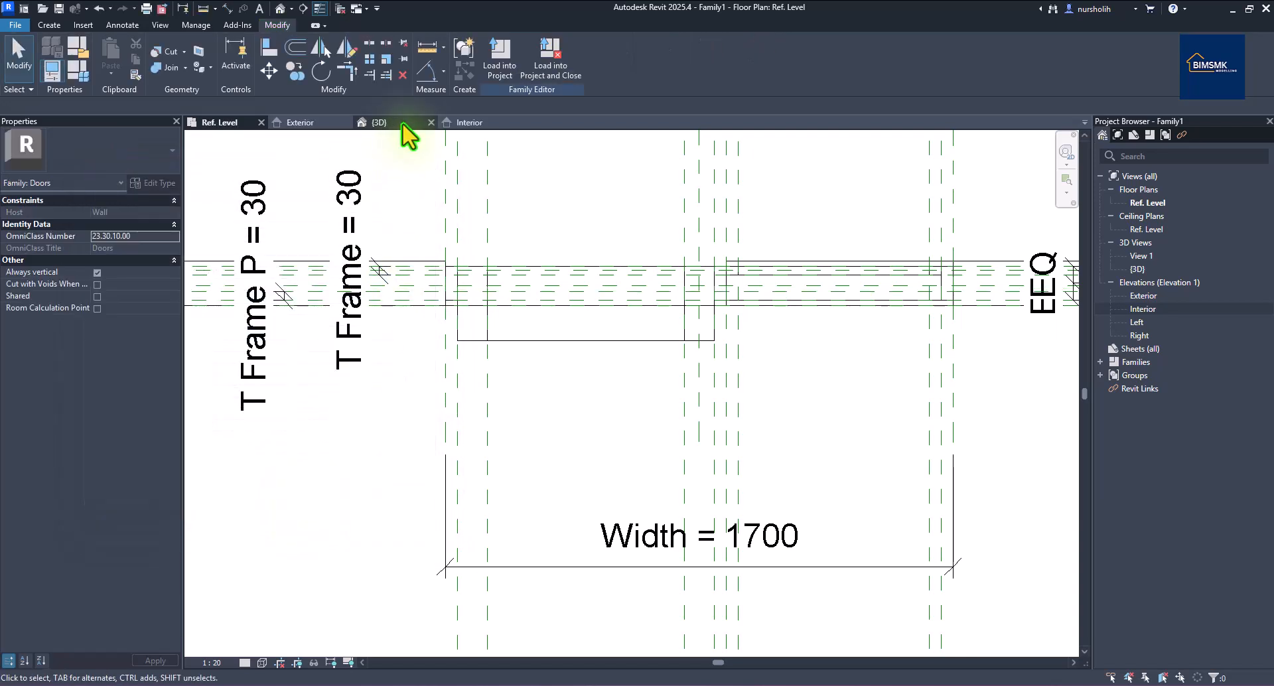
click(610, 340)
scroll(617, 348, up, 4)
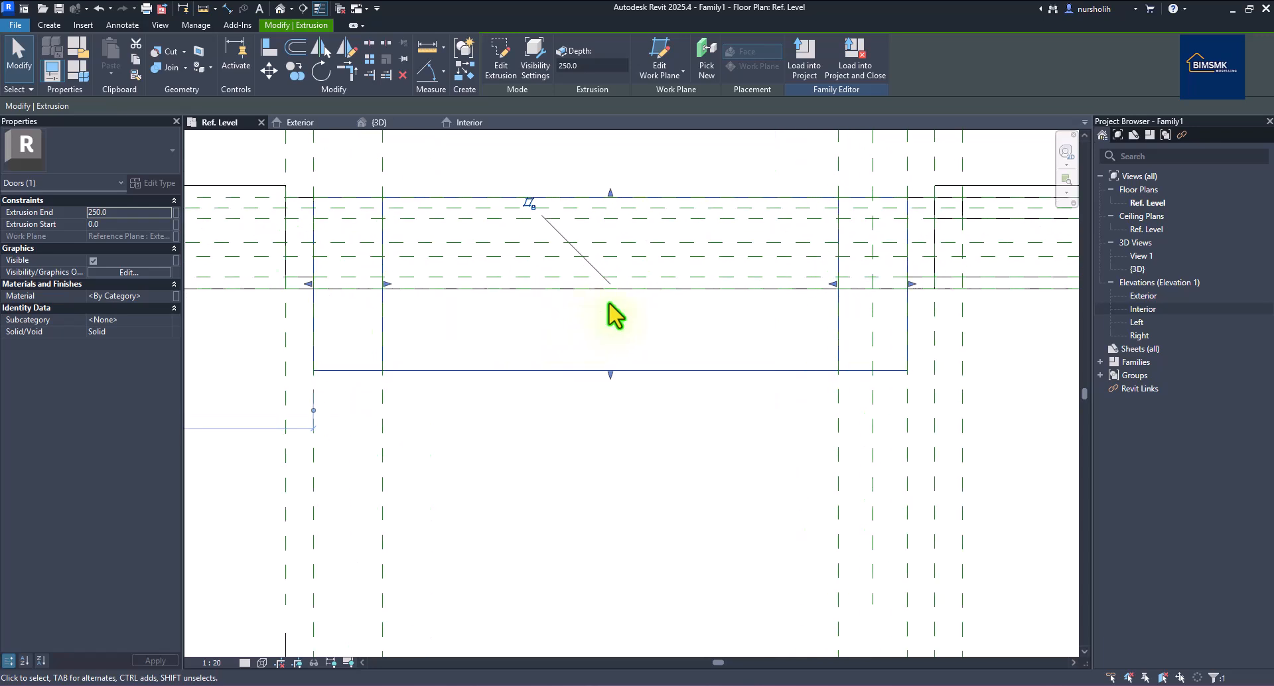
drag(610, 373, 607, 278)
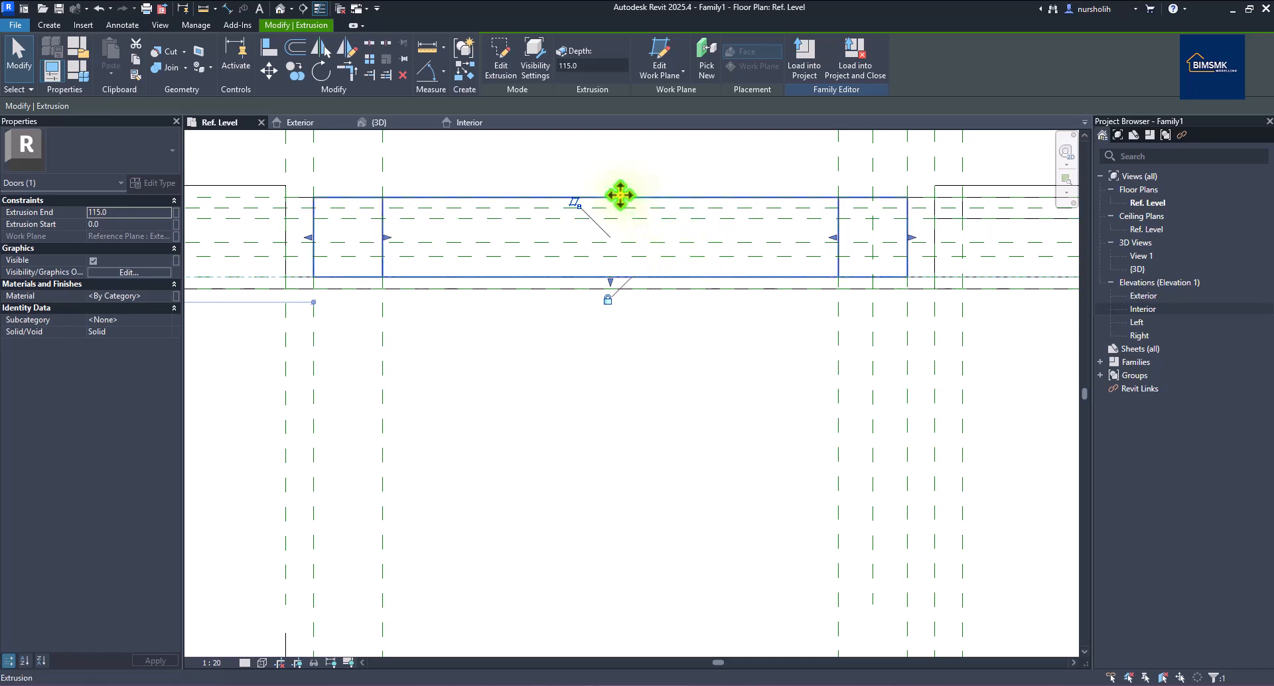
drag(608, 200, 611, 256)
click(550, 355)
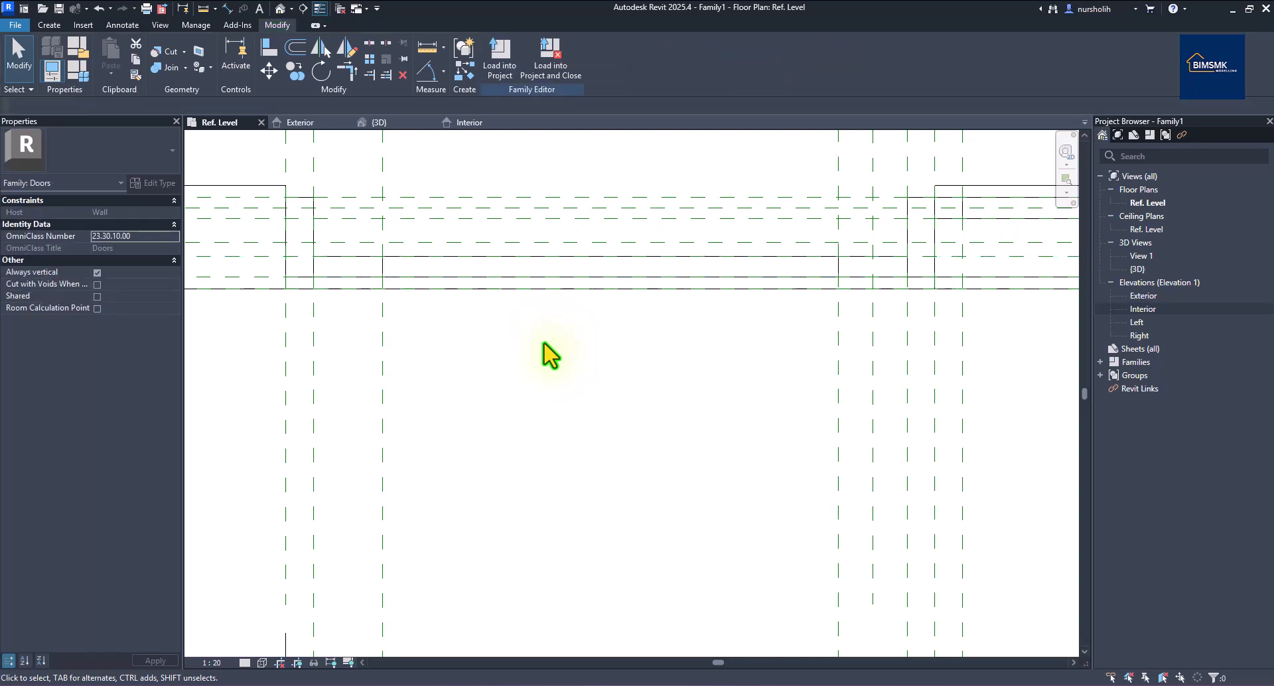
click(549, 288)
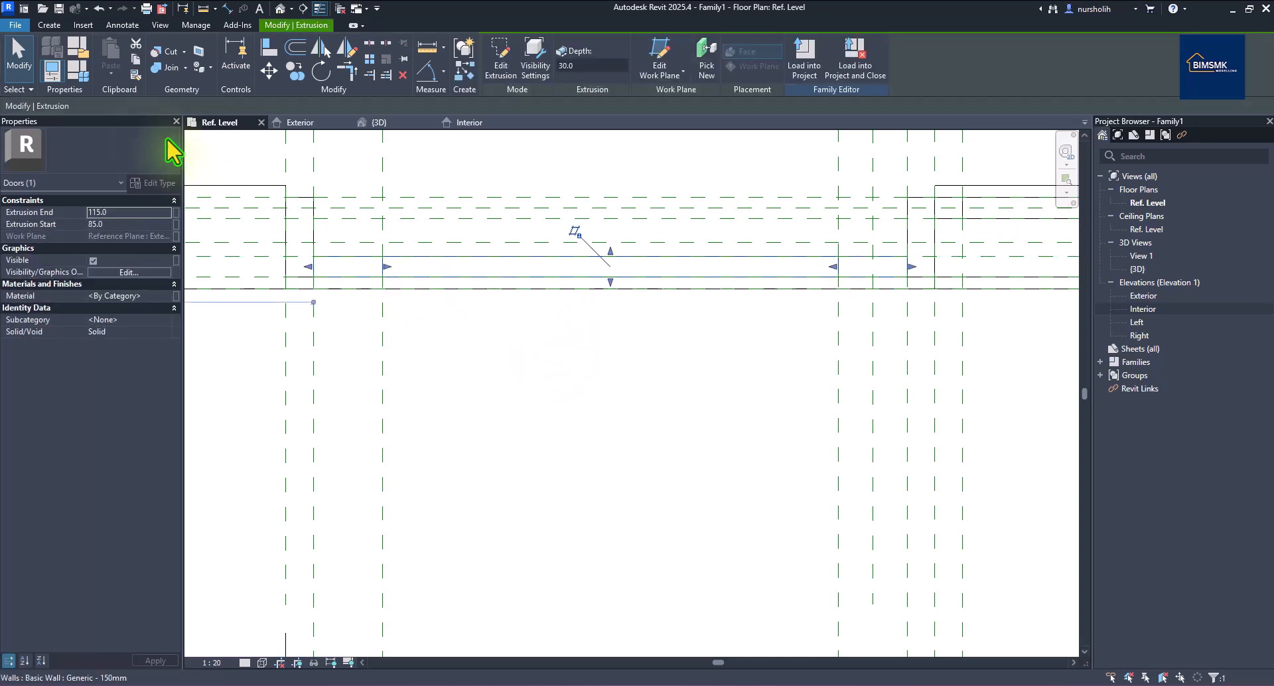
Flex T Frame P to 40 in Family Types, then return it to 30.
click(78, 70)
click(196, 407)
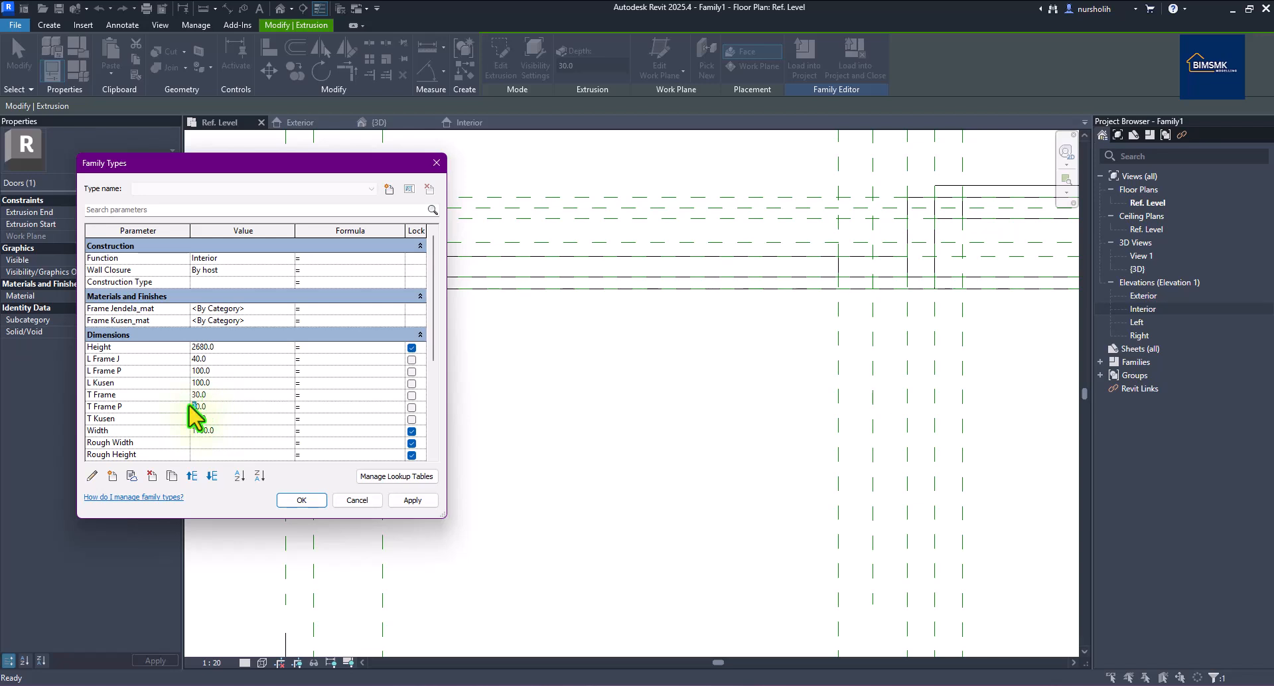
click(406, 499)
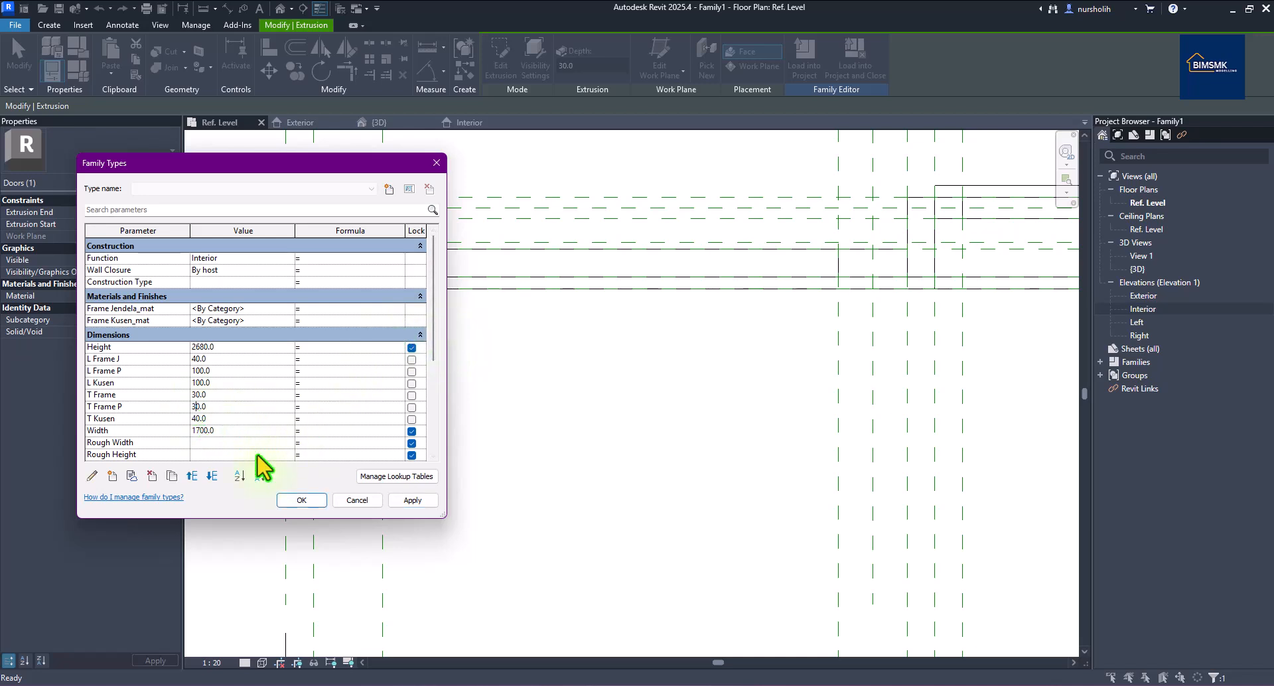
click(303, 501)
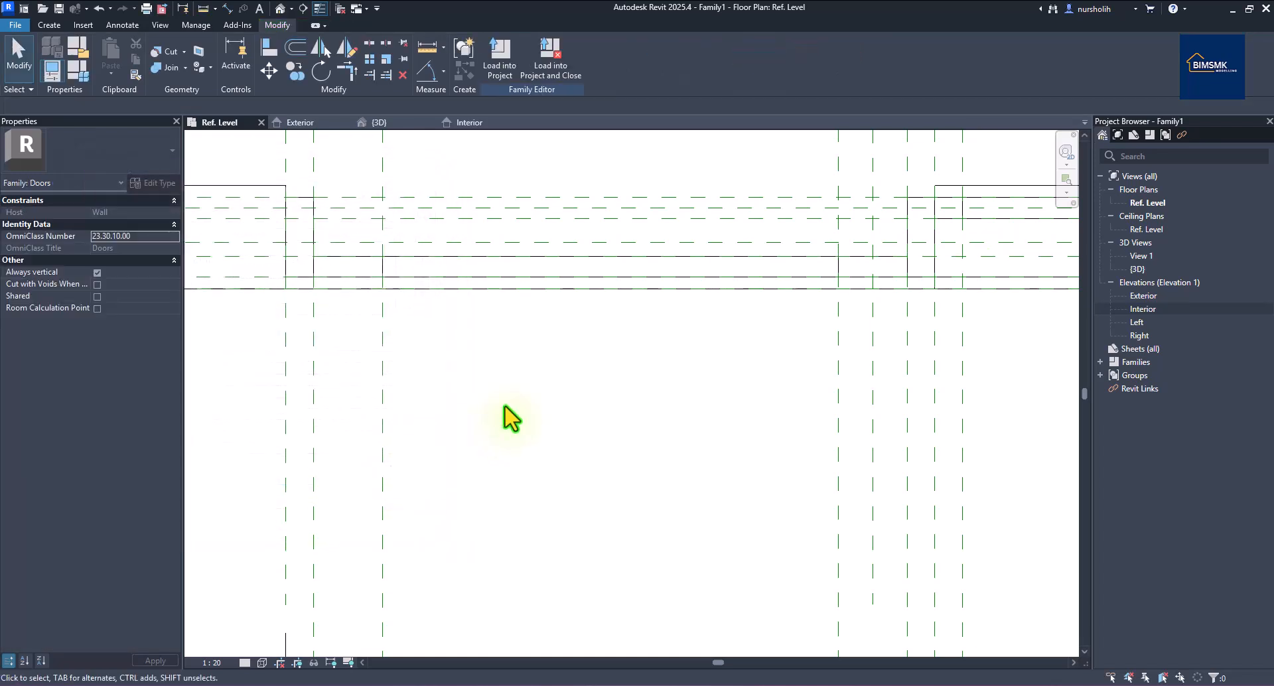
Inspect the door leaf and wall in the Exterior elevation.
click(325, 123)
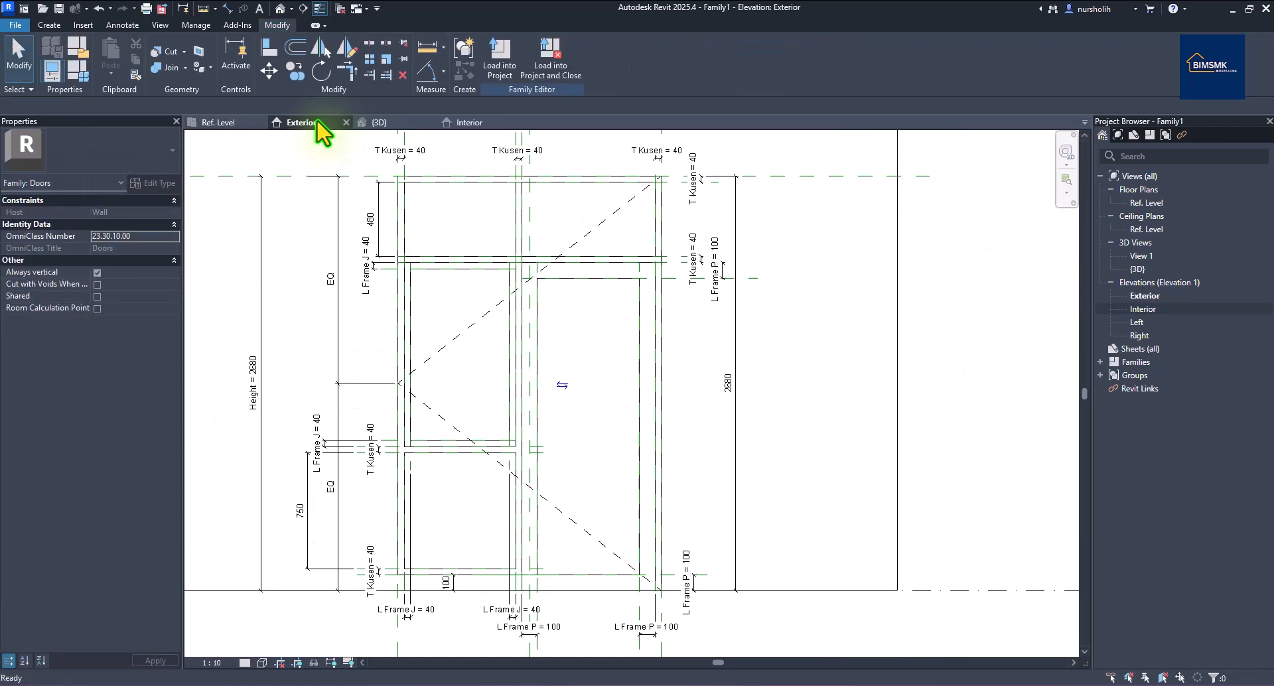
scroll(639, 299, down, 2)
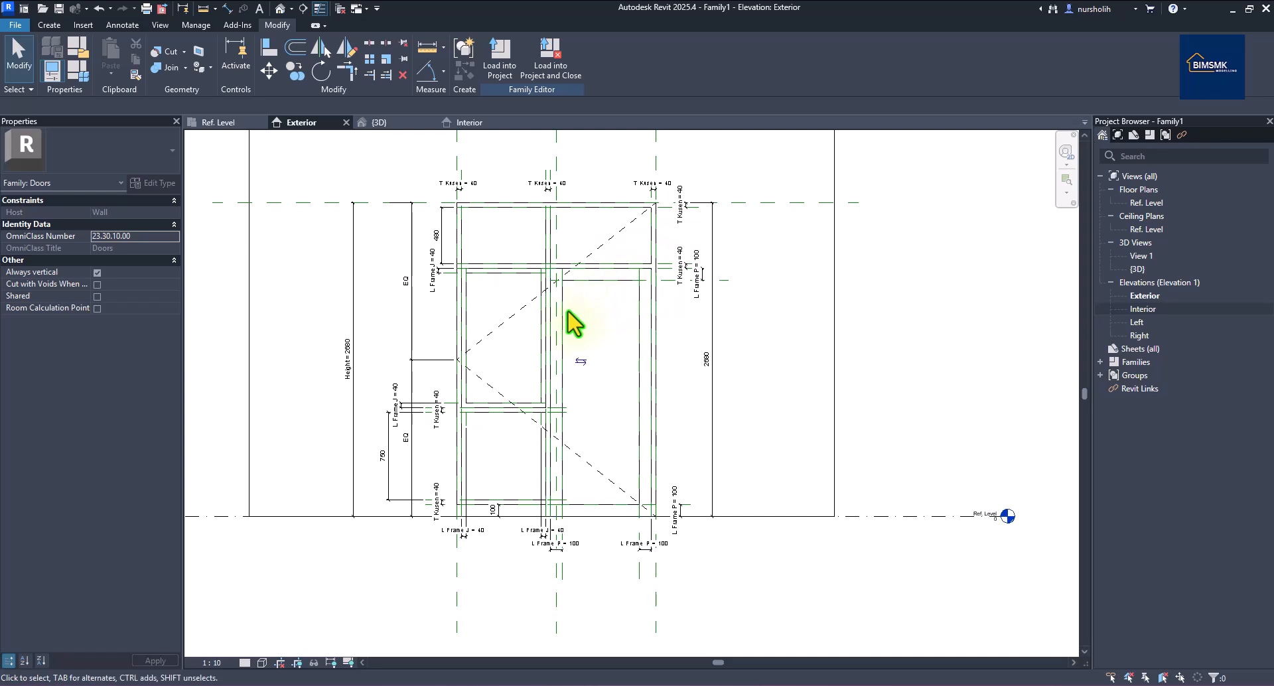
click(579, 286)
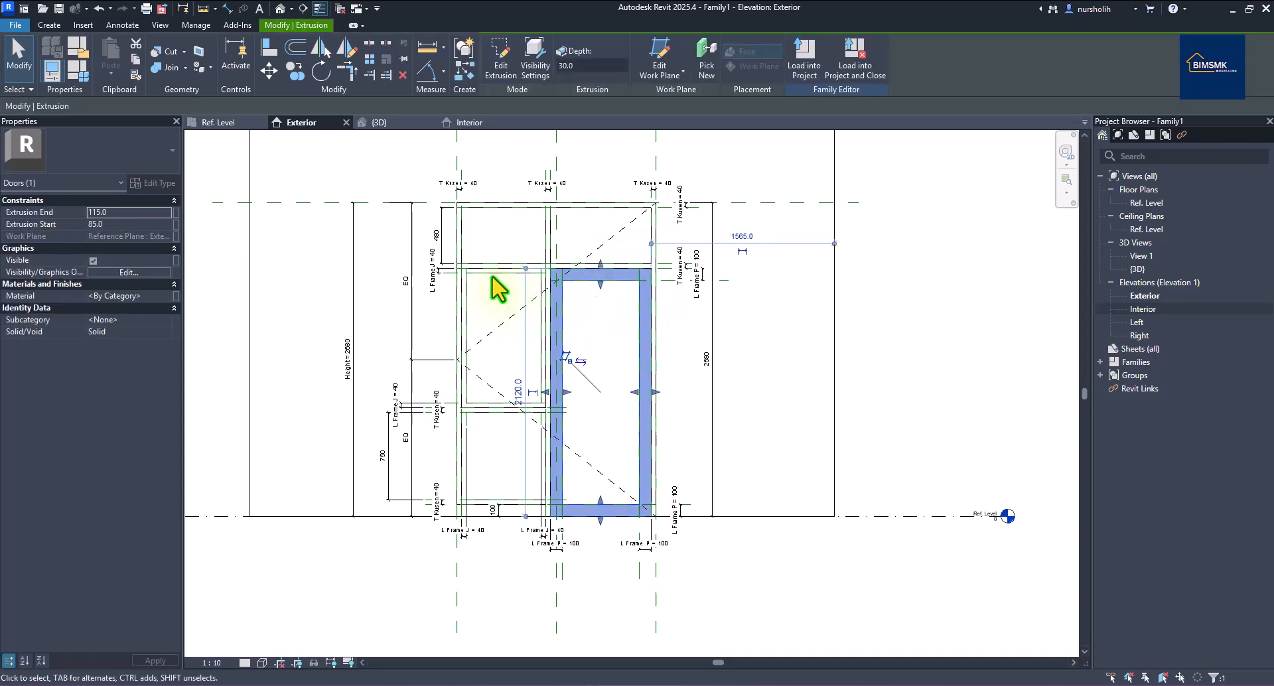
click(523, 215)
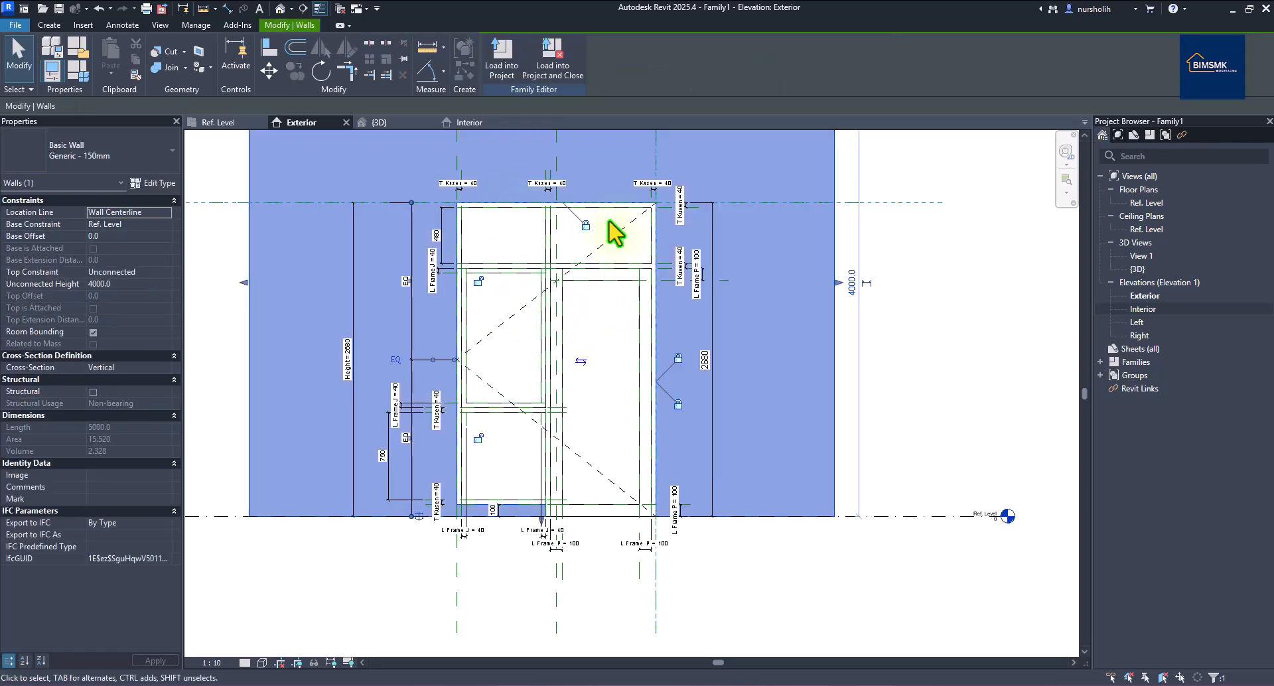
click(1084, 178)
scroll(770, 212, down, 5)
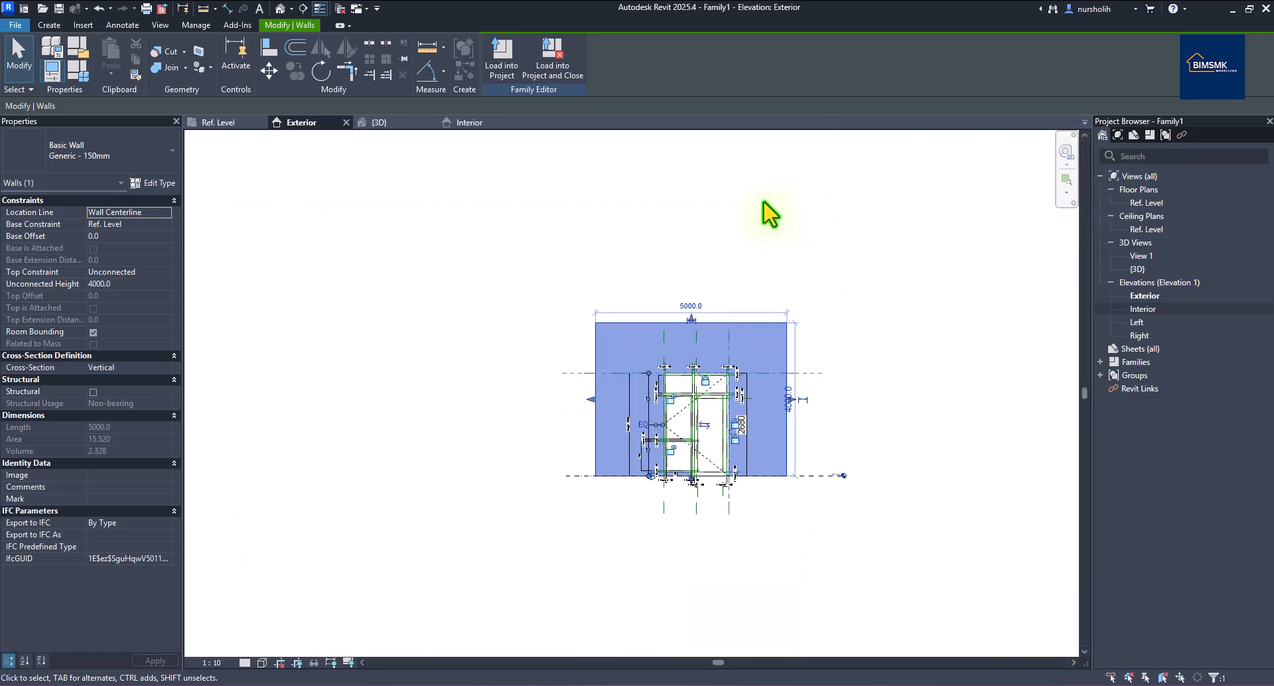
scroll(890, 407, up, 3)
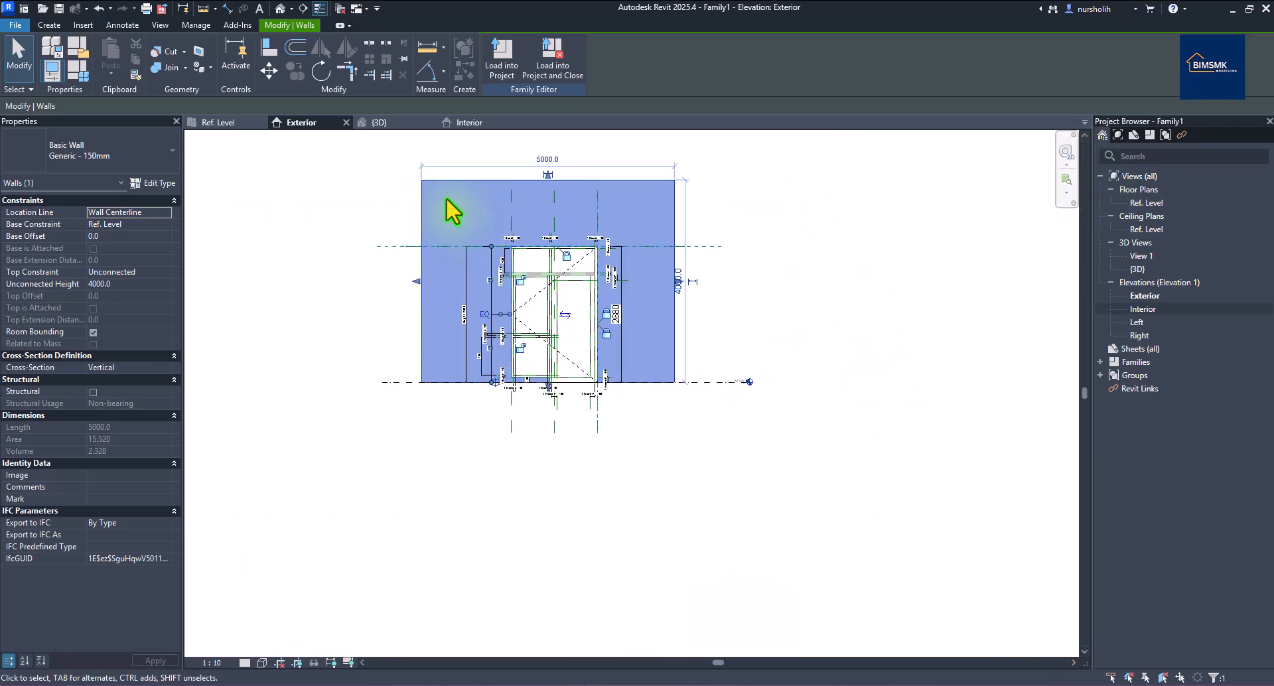
Return to the Ref. Level plan and select the door-leaf extrusion near the L Kusen dimension.
click(221, 123)
scroll(522, 308, down, 3)
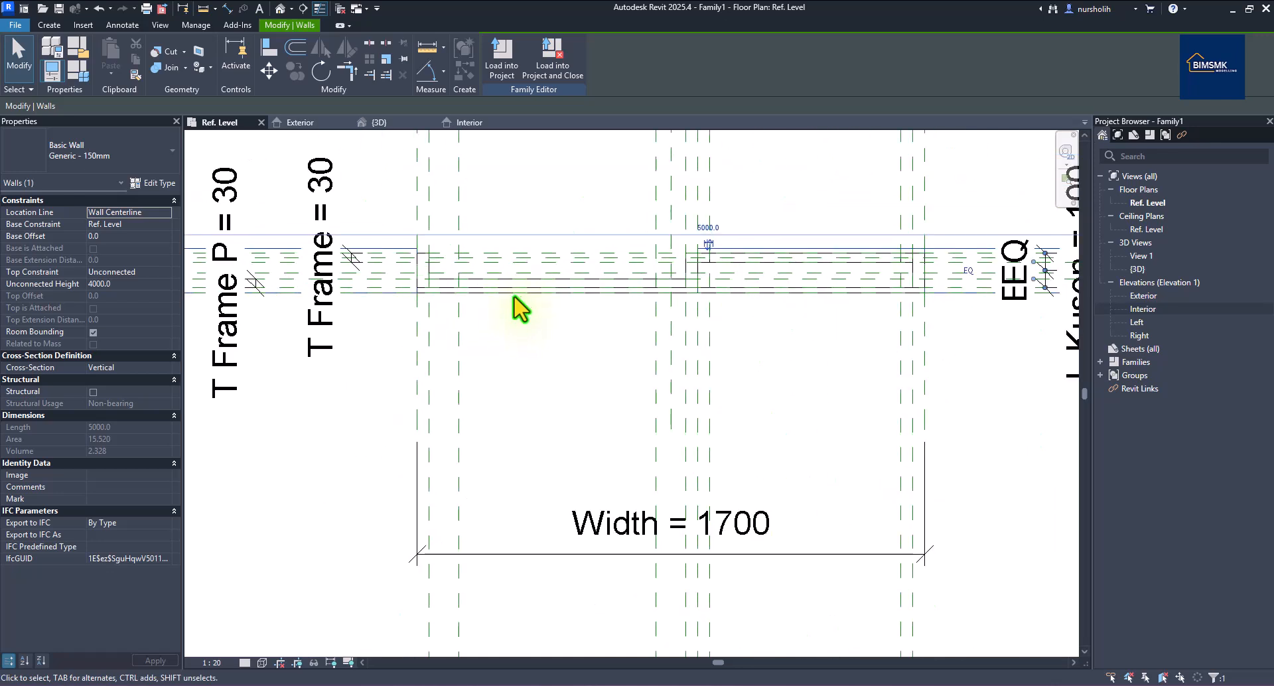
scroll(522, 308, down, 1)
scroll(597, 310, up, 3)
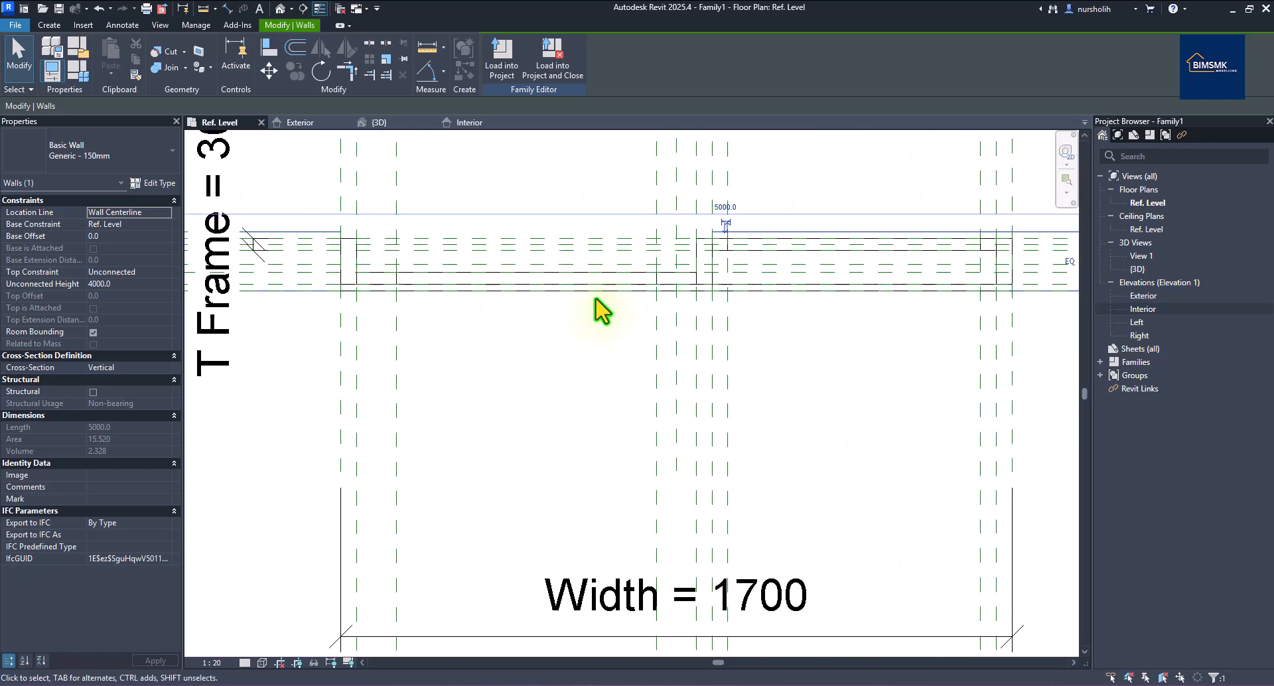
scroll(521, 304, down, 2)
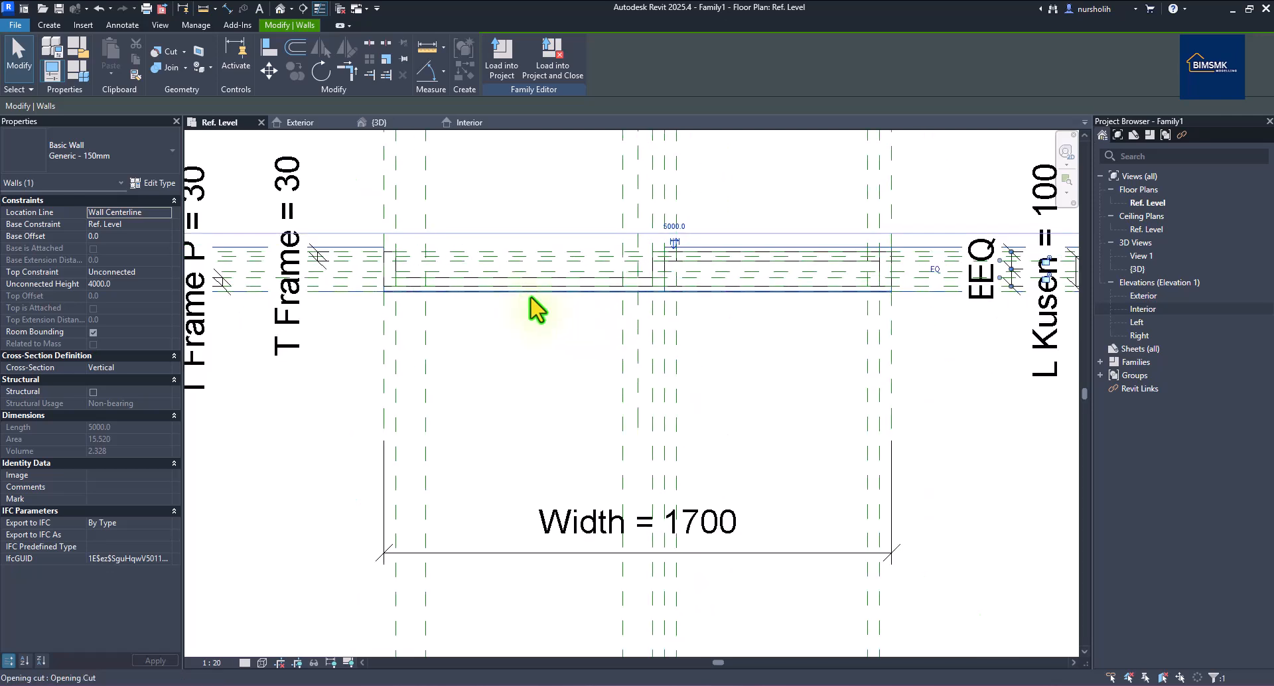
click(861, 296)
scroll(689, 335, down, 1)
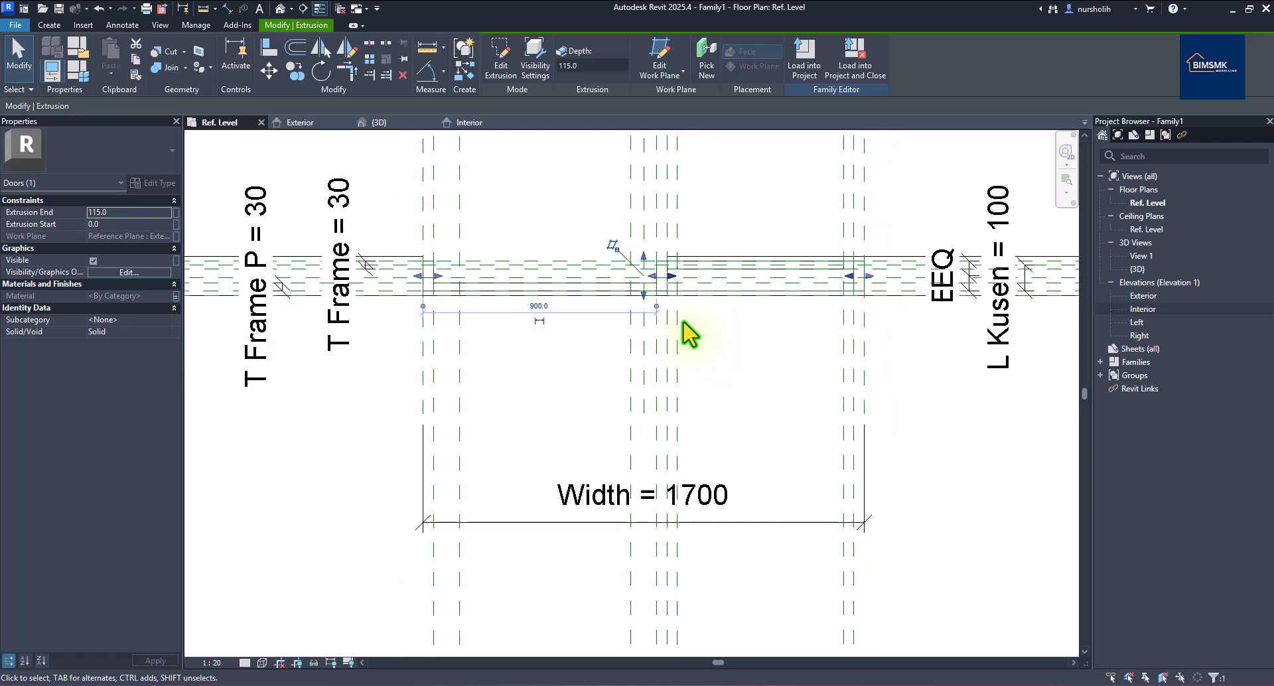
scroll(1046, 302, up, 2)
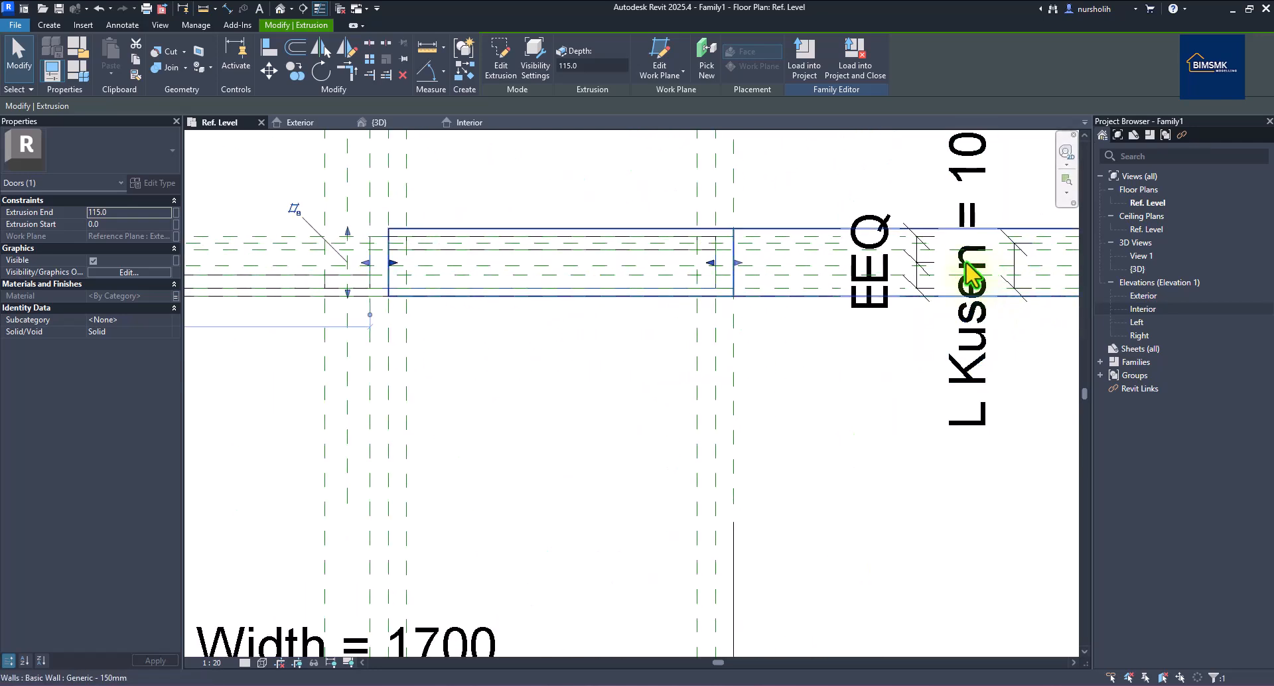
scroll(936, 272, up, 2)
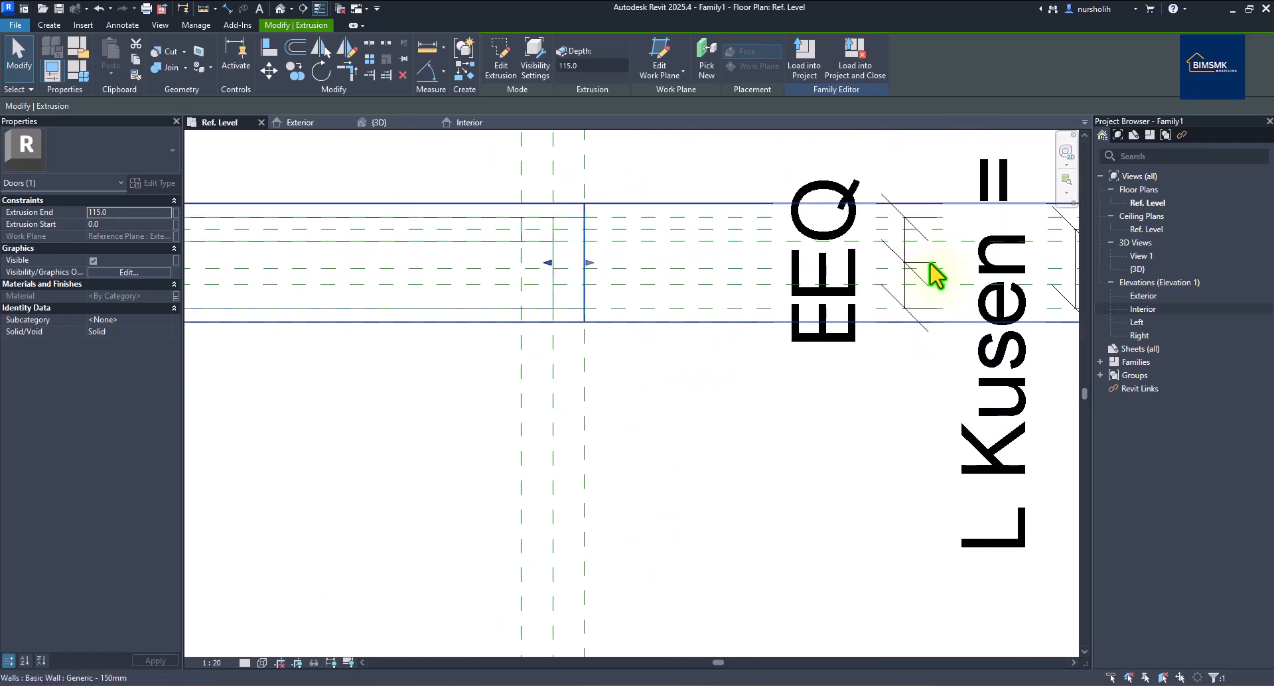
scroll(857, 284, down, 2)
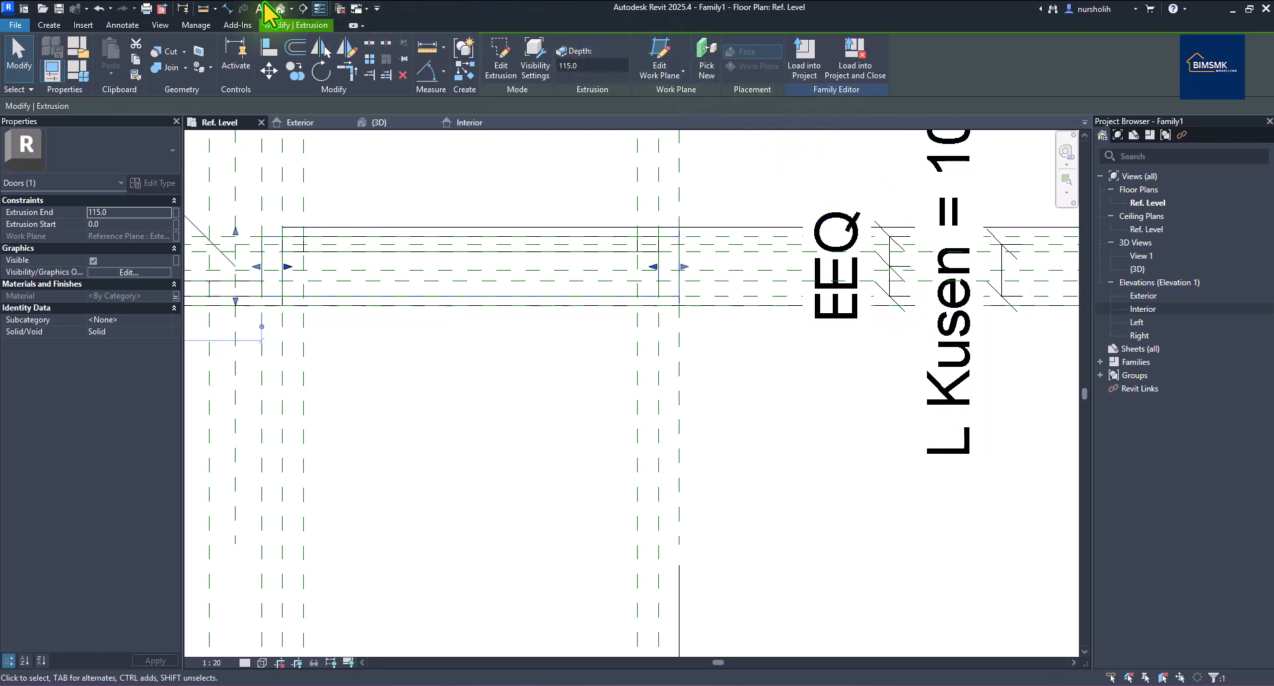
click(52, 26)
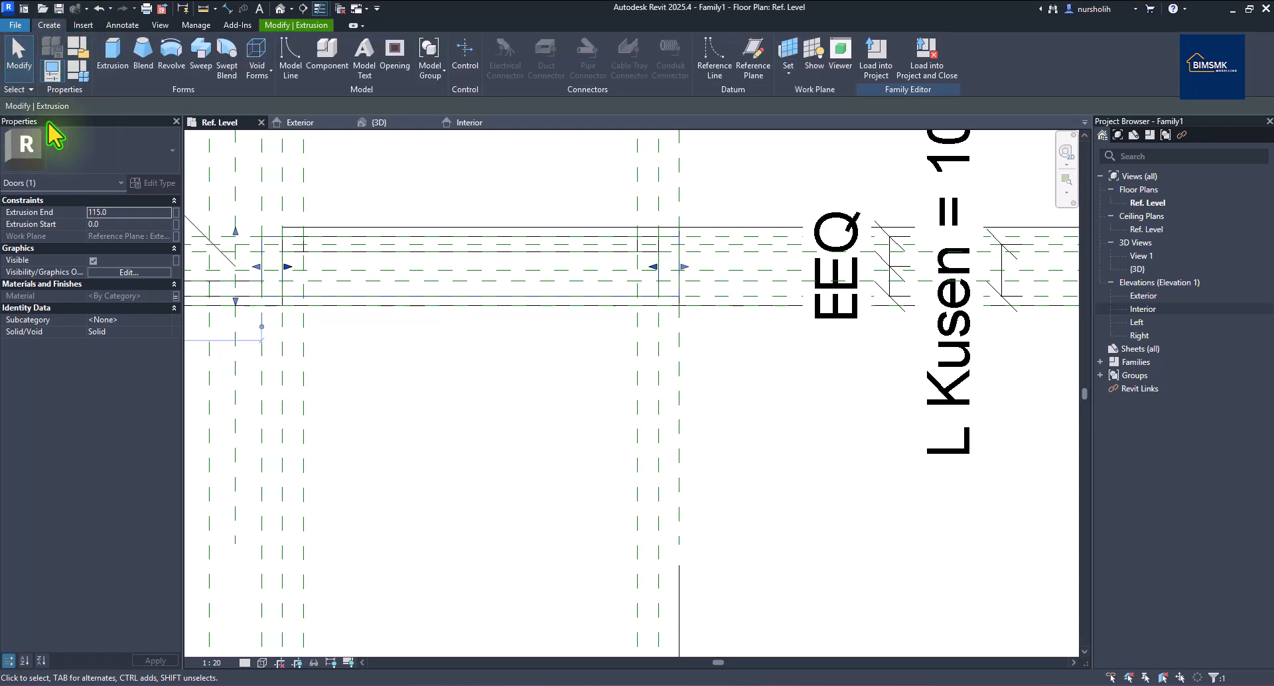
Create reference planes at 2.5 offset from the wall's reference line using Pick Lines.
click(750, 61)
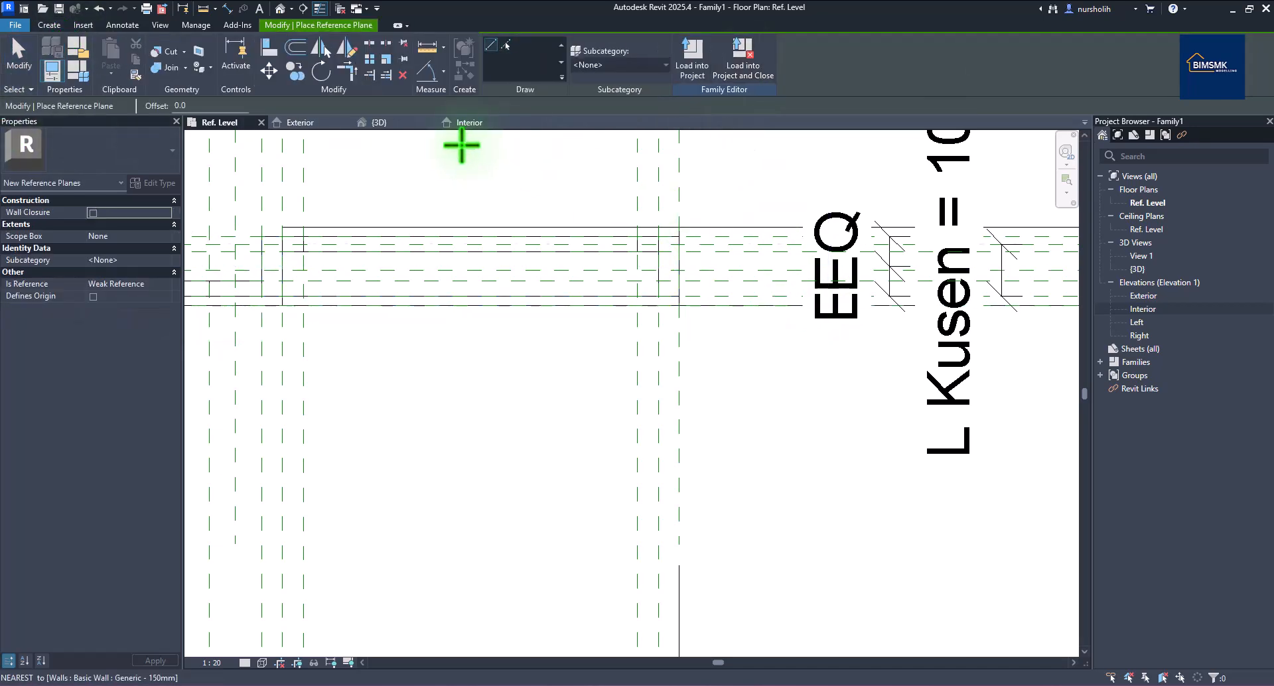
click(172, 105)
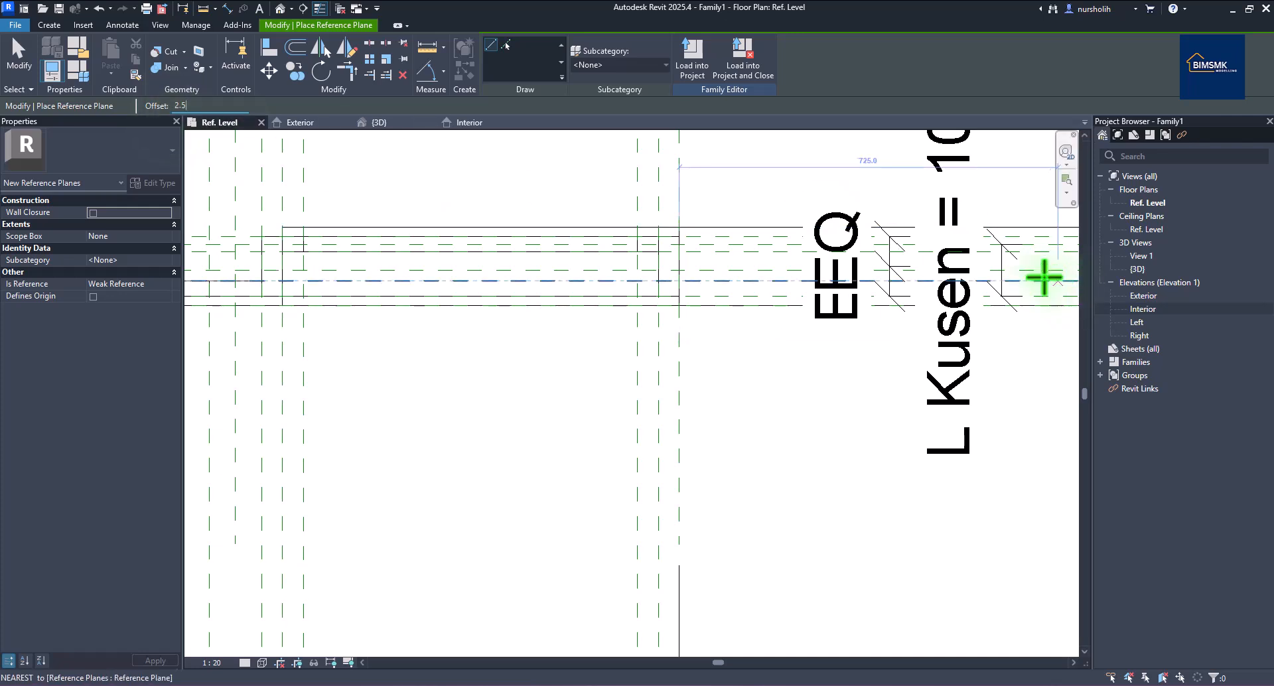
scroll(871, 260, up, 2)
scroll(871, 260, up, 1)
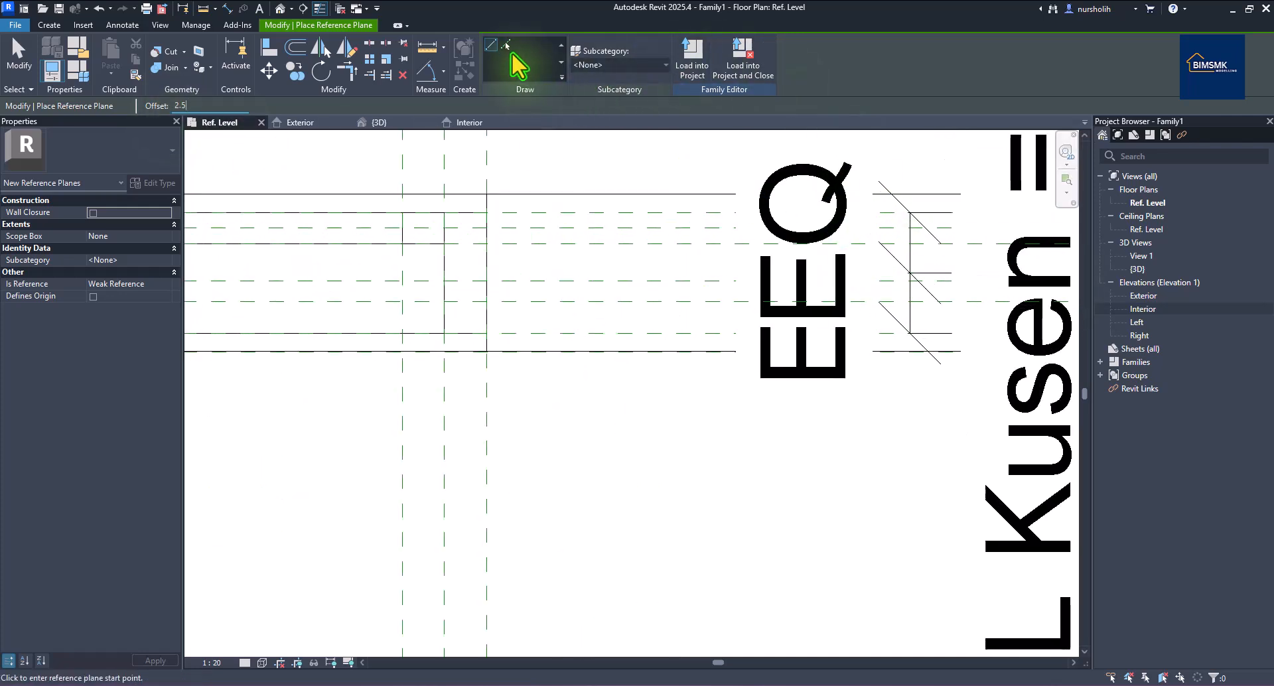
click(508, 45)
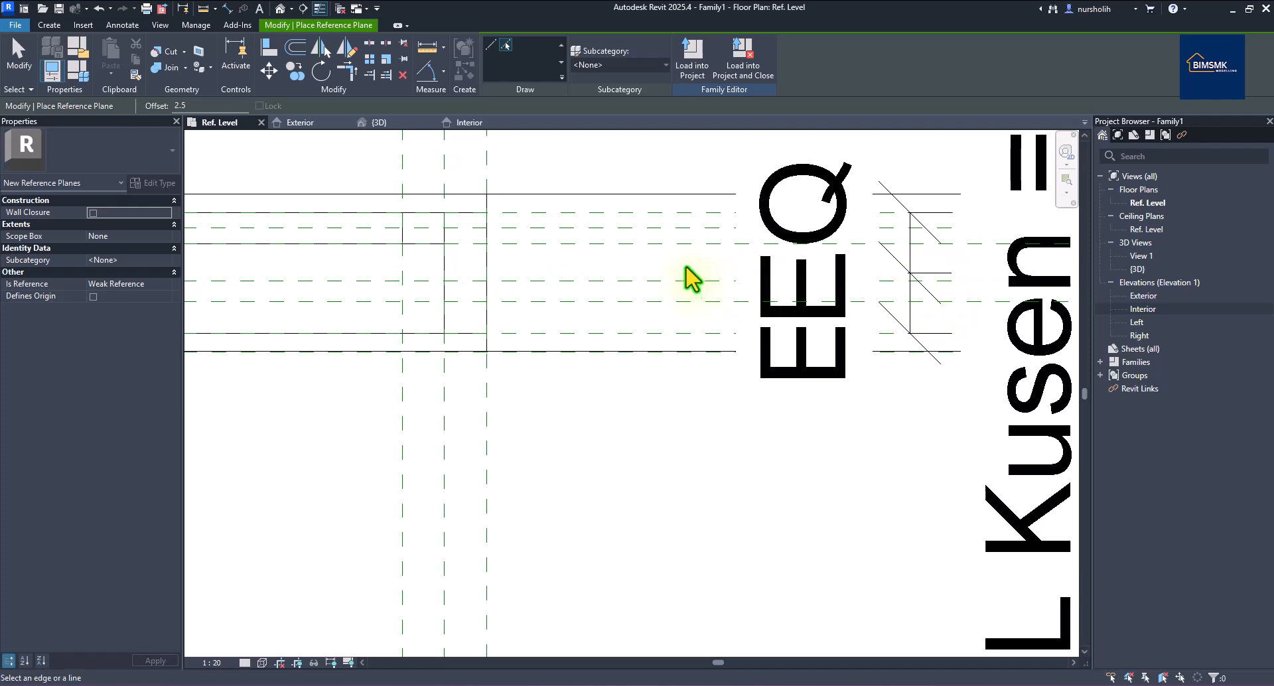
scroll(690, 282, up, 2)
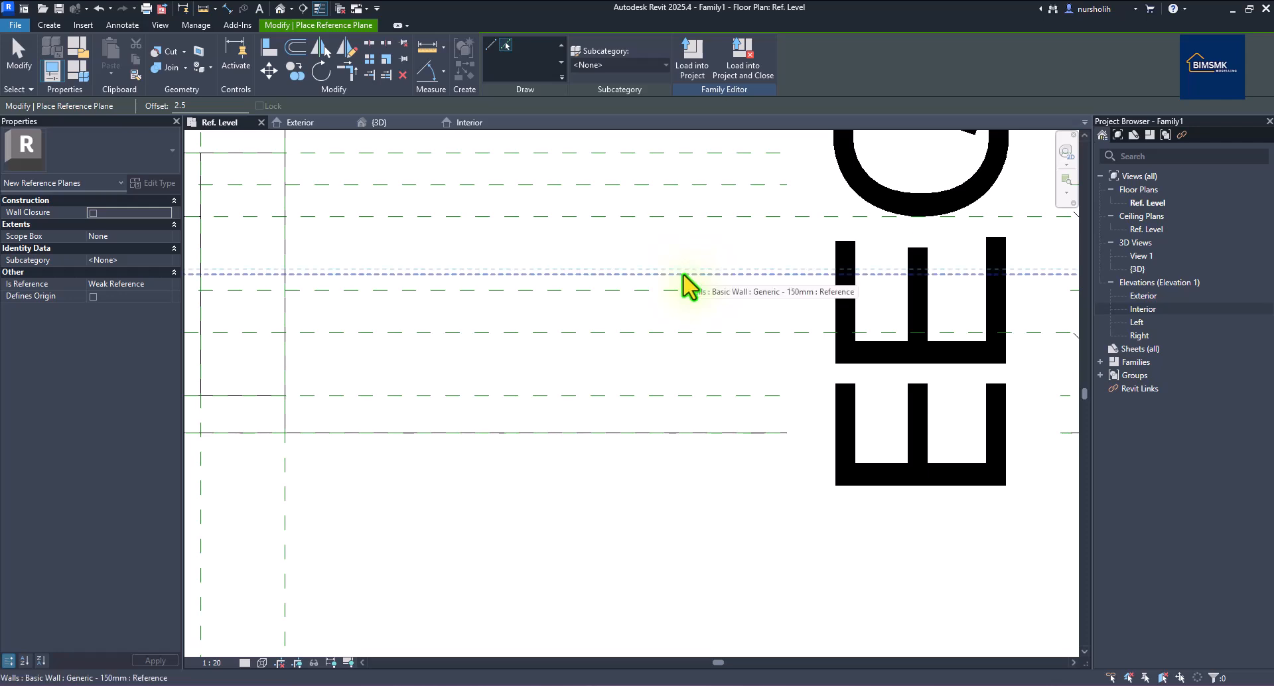
scroll(685, 276, down, 1)
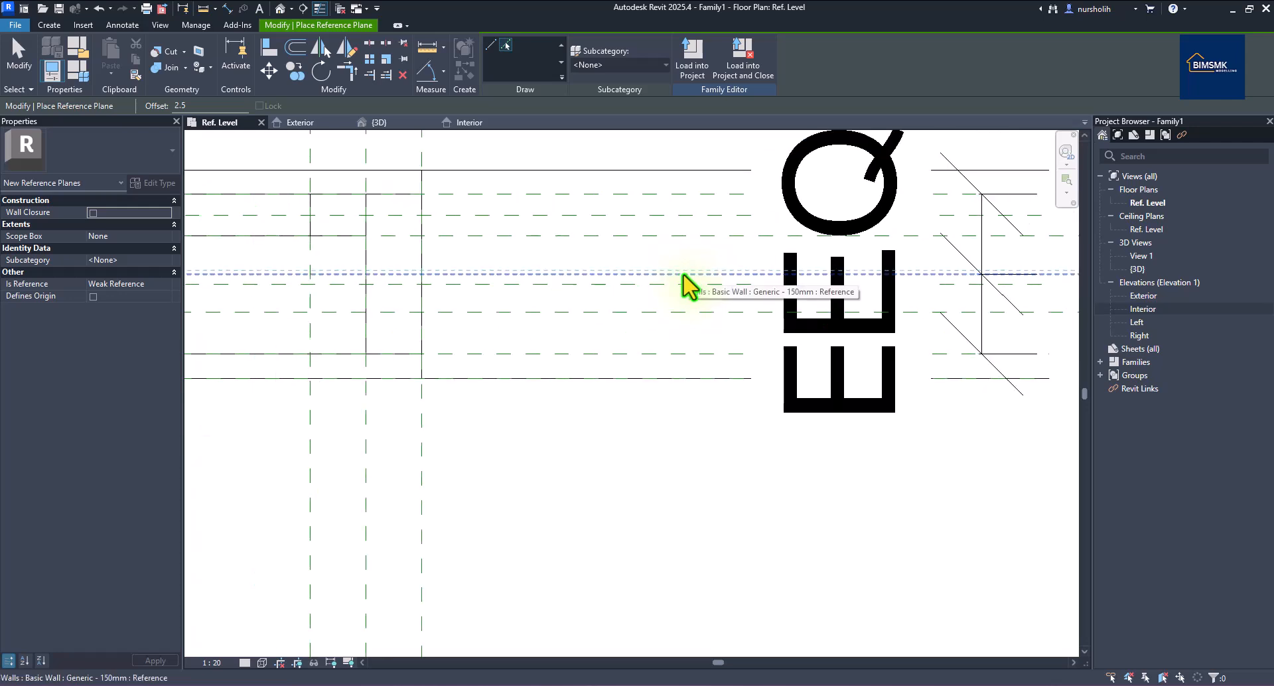
click(684, 274)
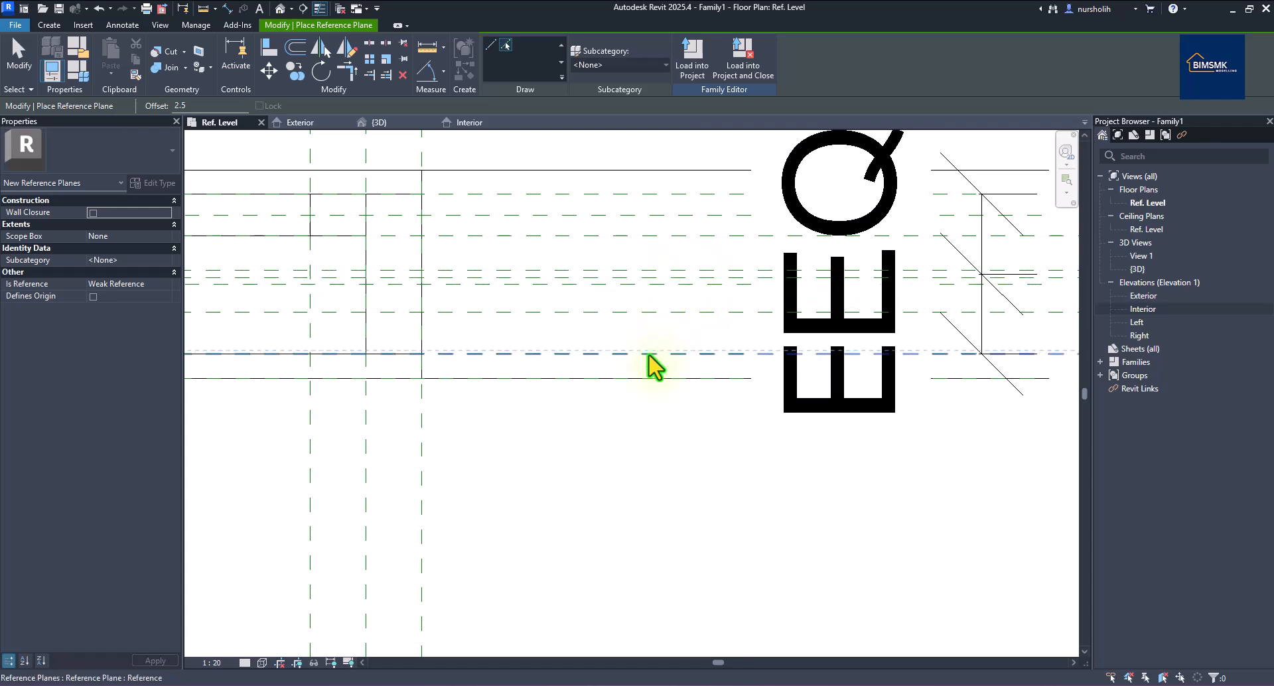
scroll(651, 343, up, 1)
scroll(658, 356, down, 2)
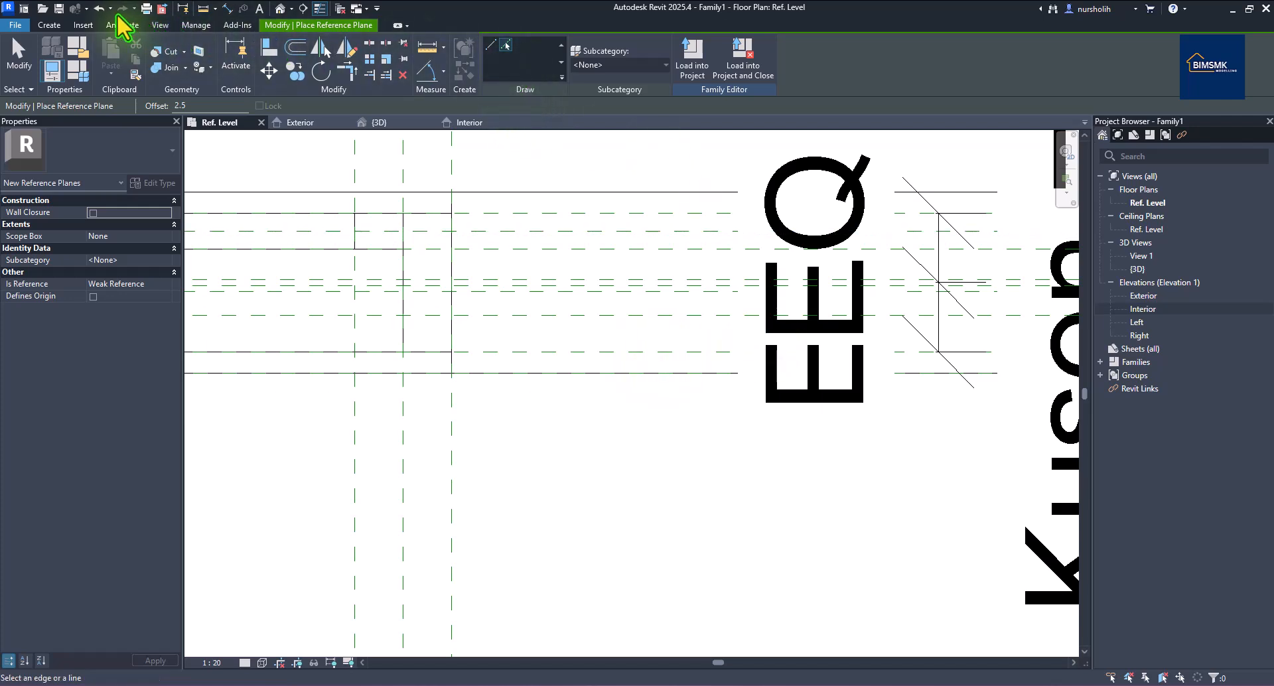
click(227, 9)
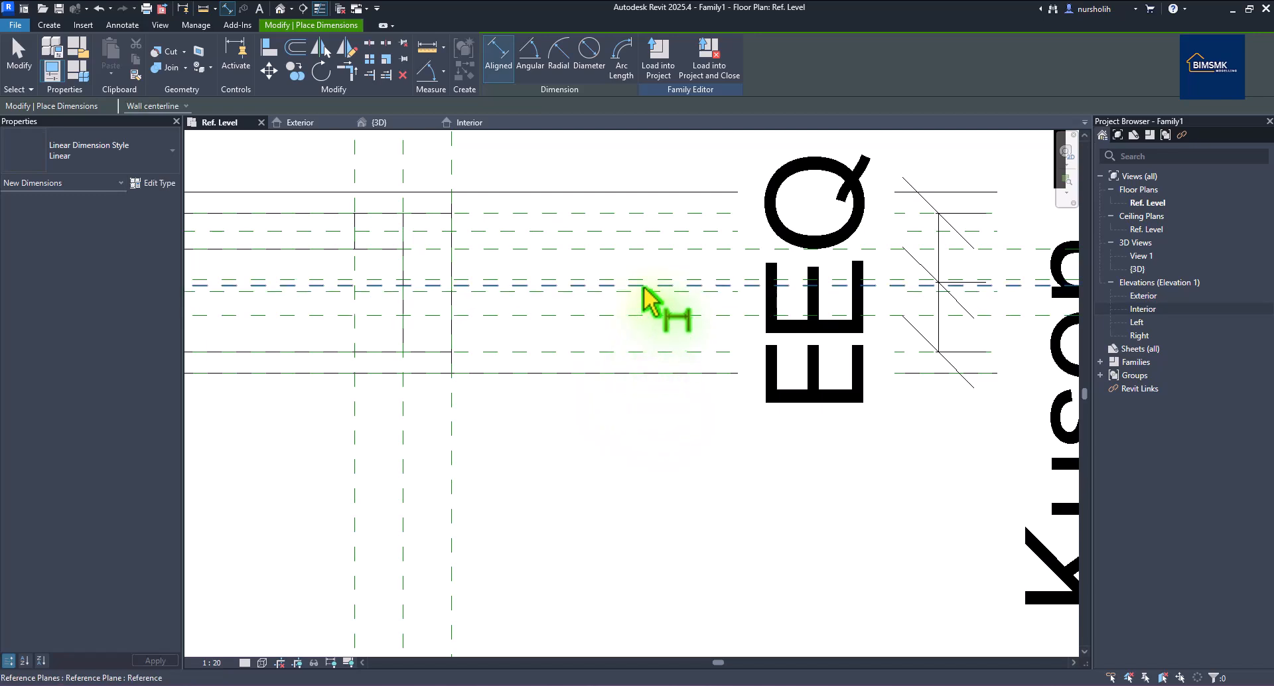
Place a 5 aligned dimension on the new 2.5-offset reference plane.
scroll(651, 299, up, 2)
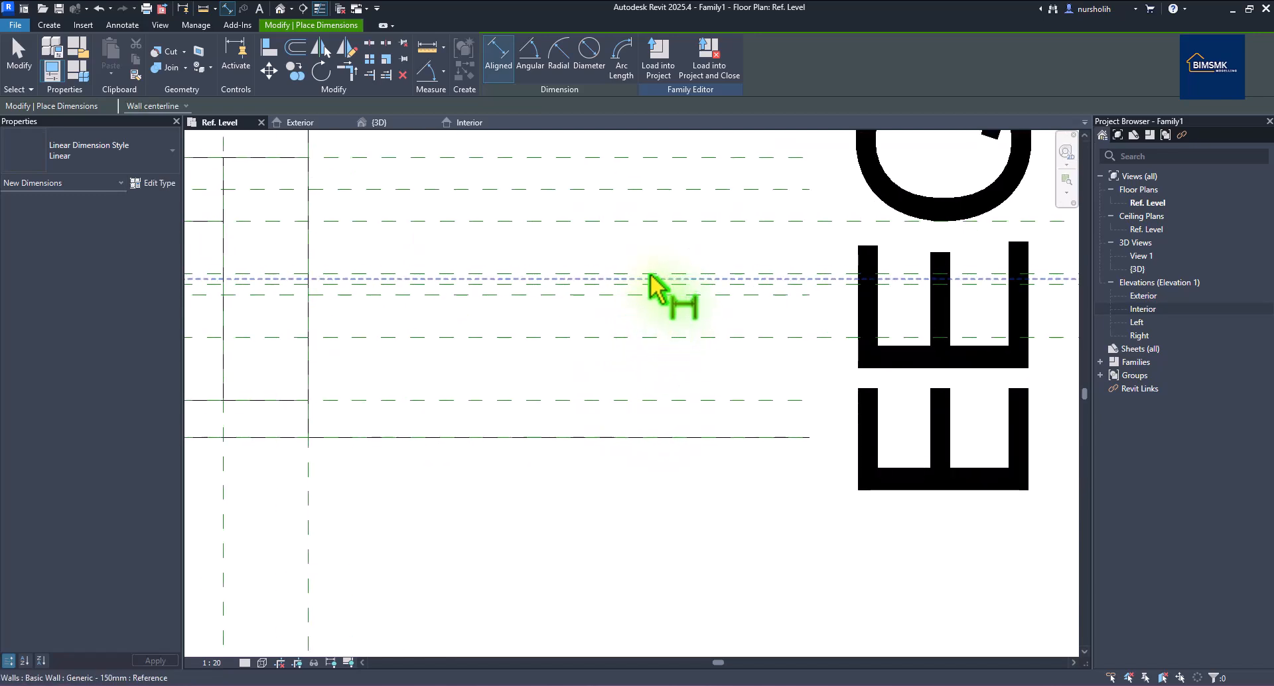
right_click(538, 193)
click(557, 199)
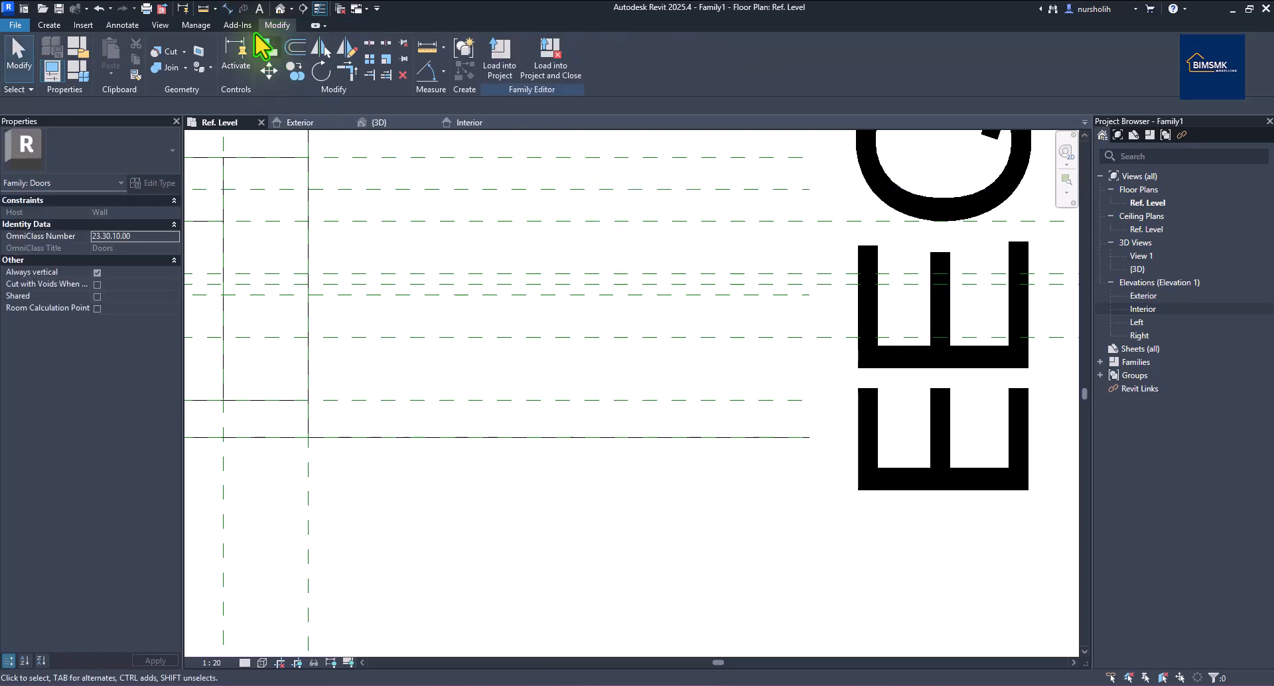
click(228, 8)
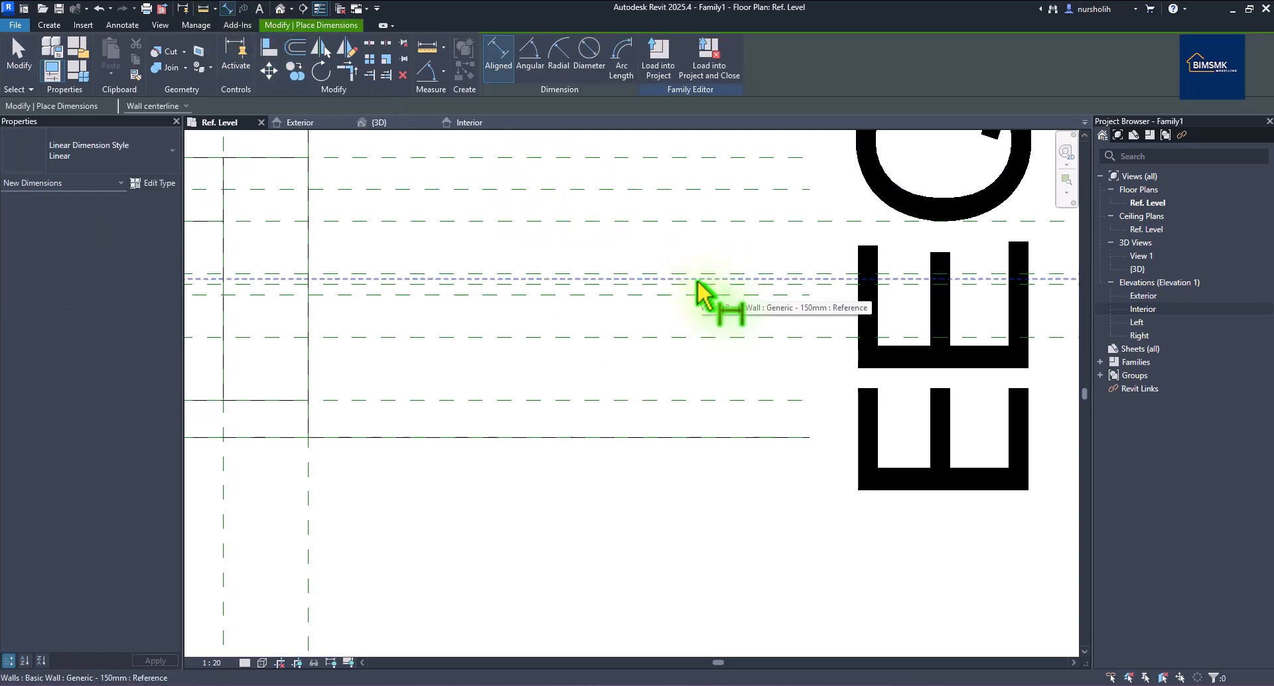
scroll(671, 290, down, 2)
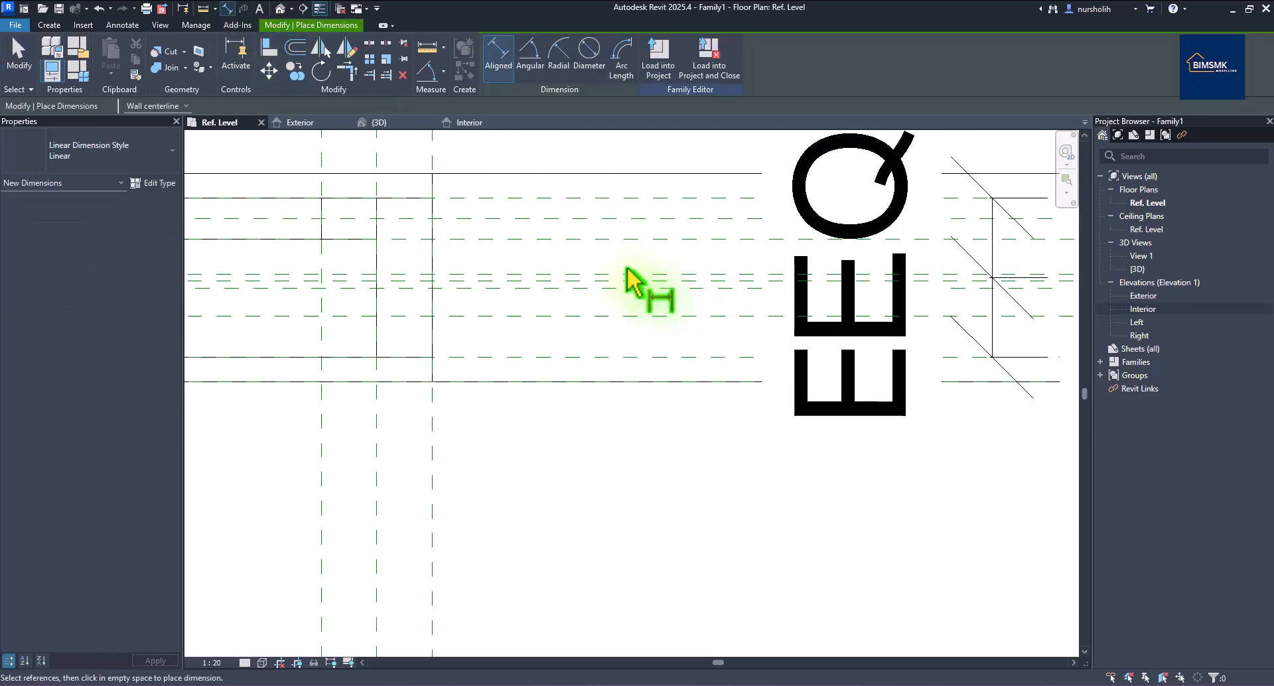
click(961, 283)
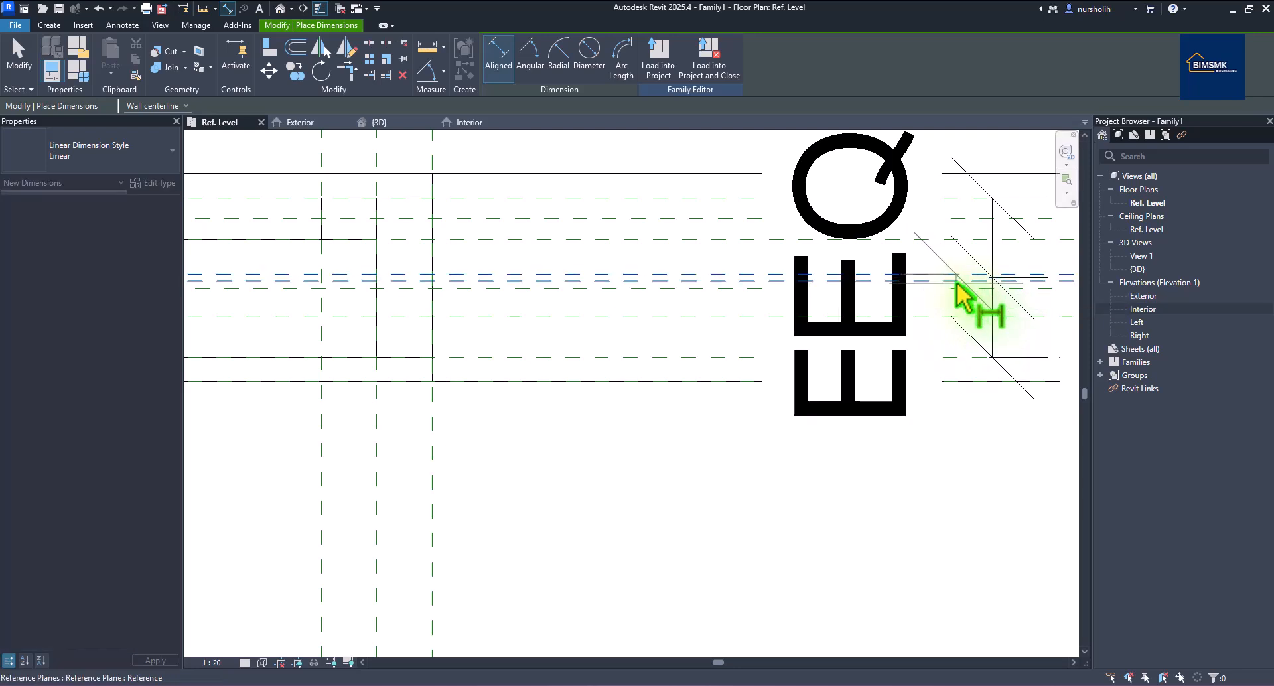
scroll(969, 298, down, 5)
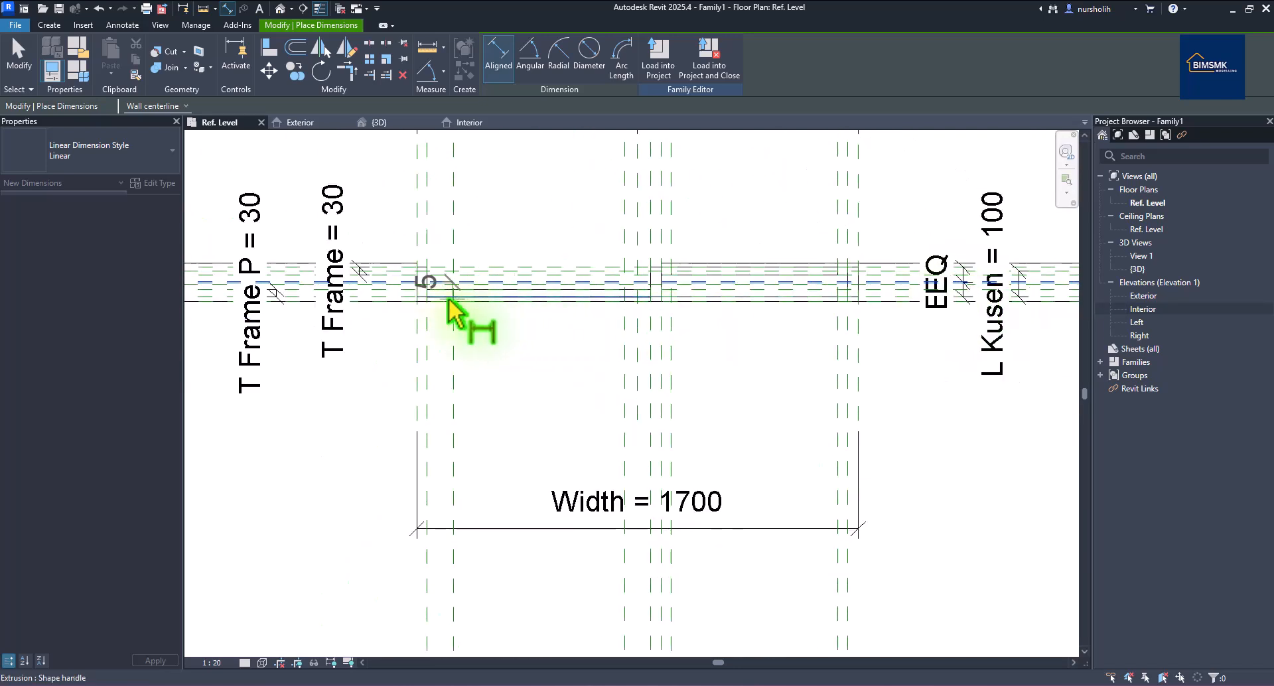
scroll(439, 302, down, 2)
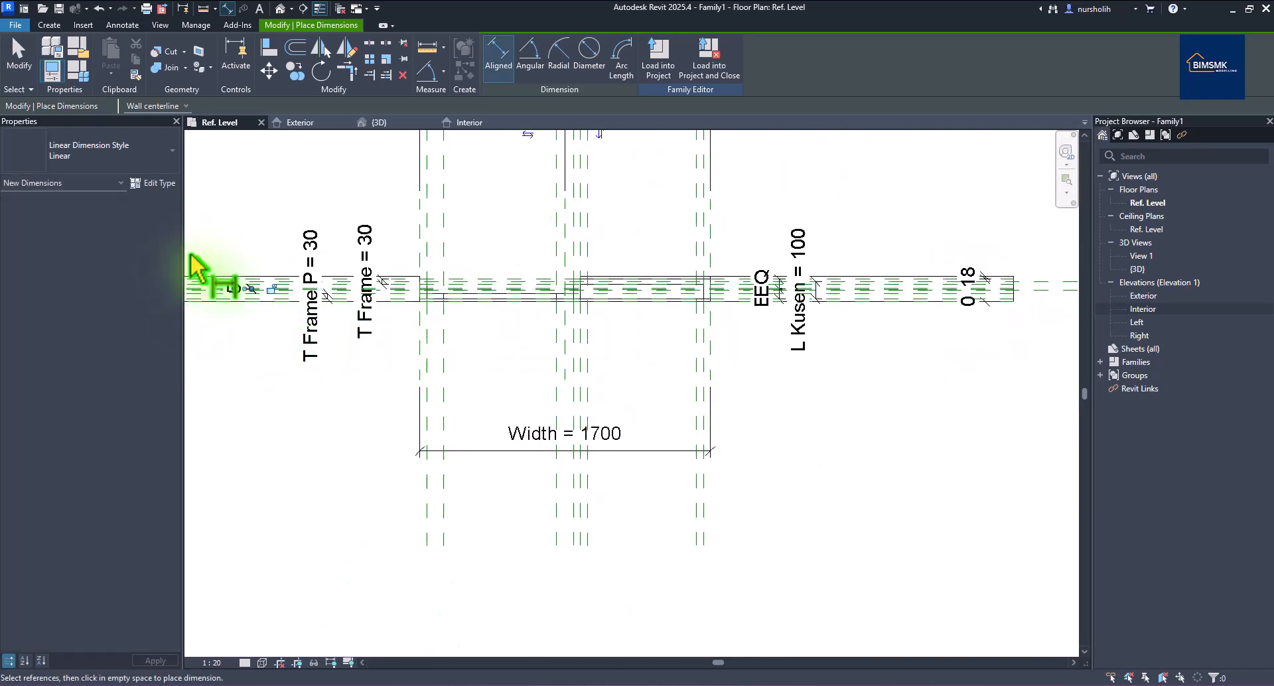
scroll(202, 255, up, 2)
right_click(242, 223)
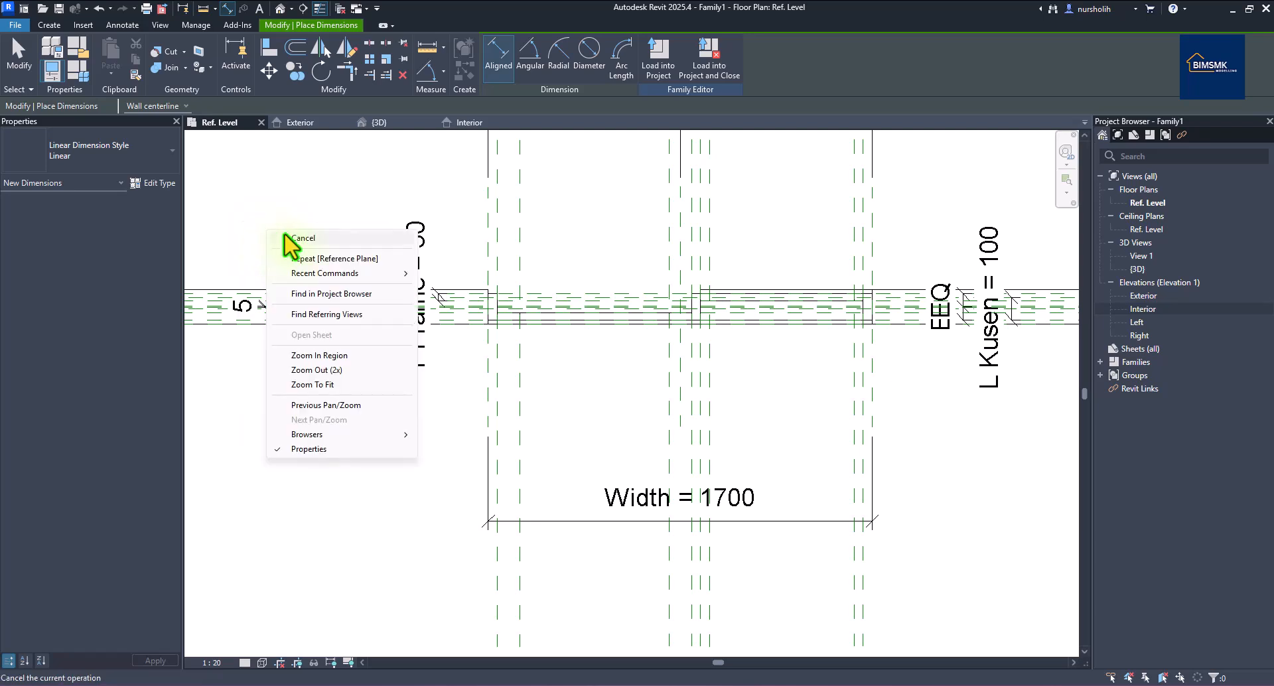
click(278, 232)
Select the 5 dimension and begin creating a new type length parameter to label it.
scroll(293, 298, up, 3)
scroll(249, 345, up, 5)
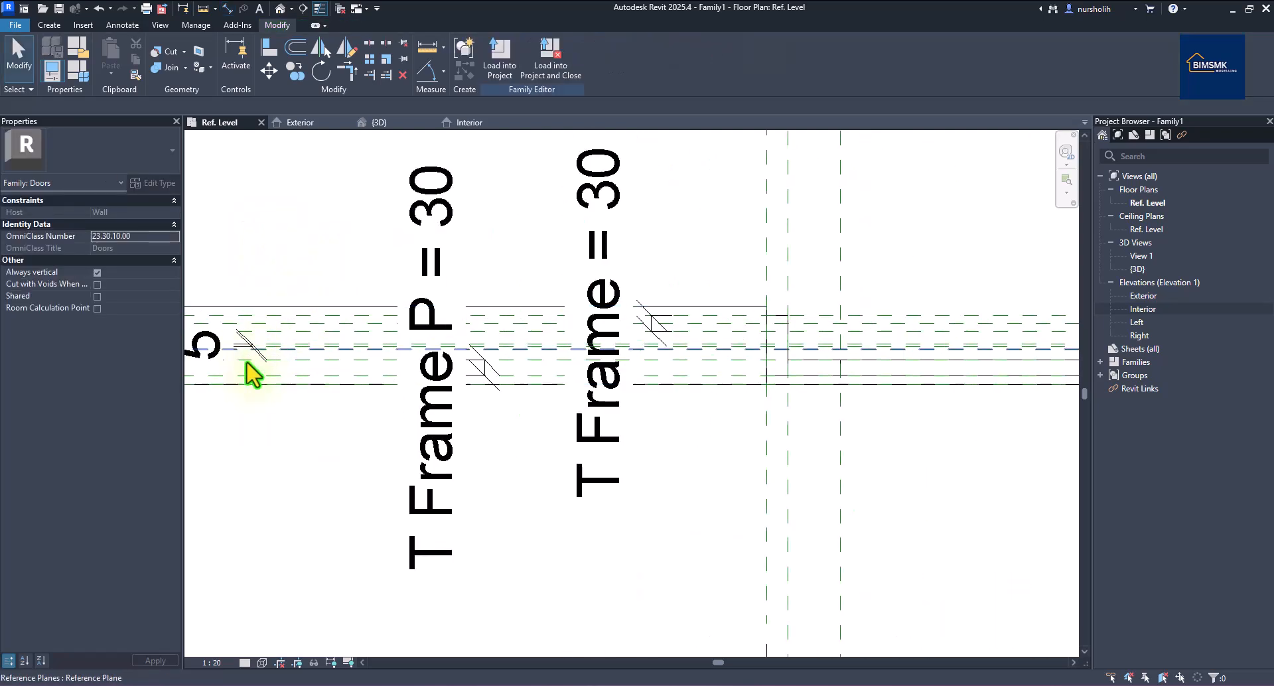
scroll(253, 331, up, 3)
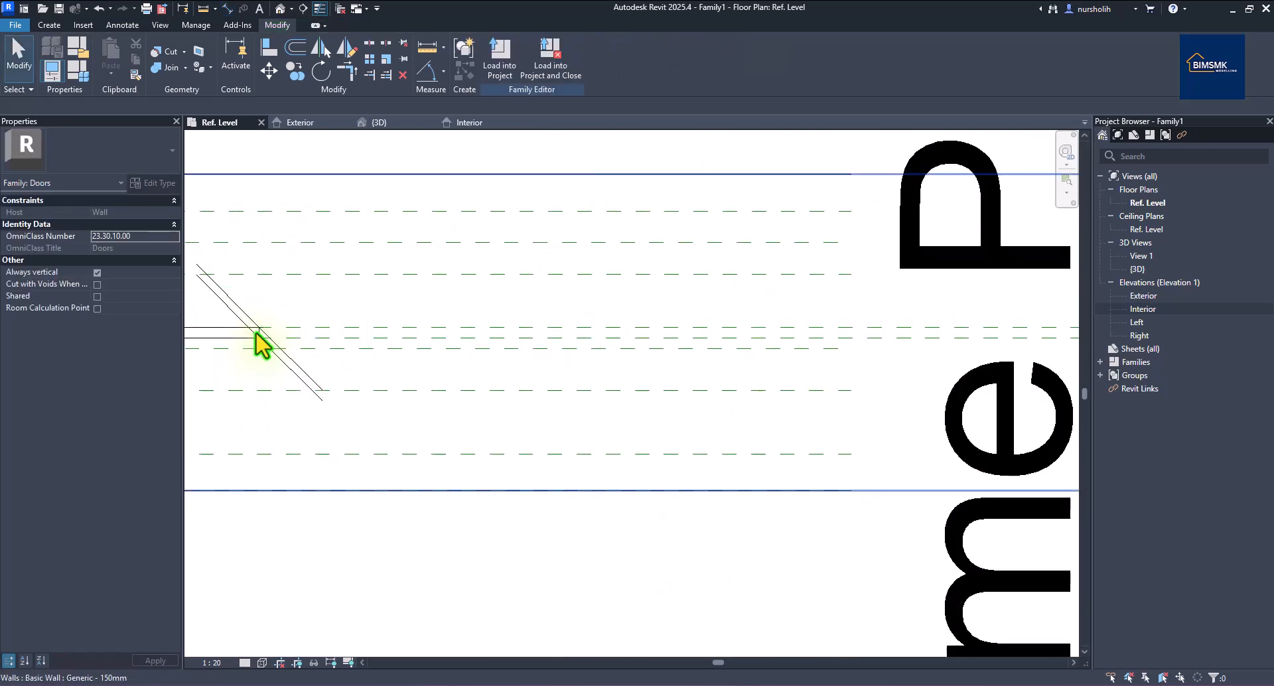
click(254, 338)
scroll(280, 332, down, 2)
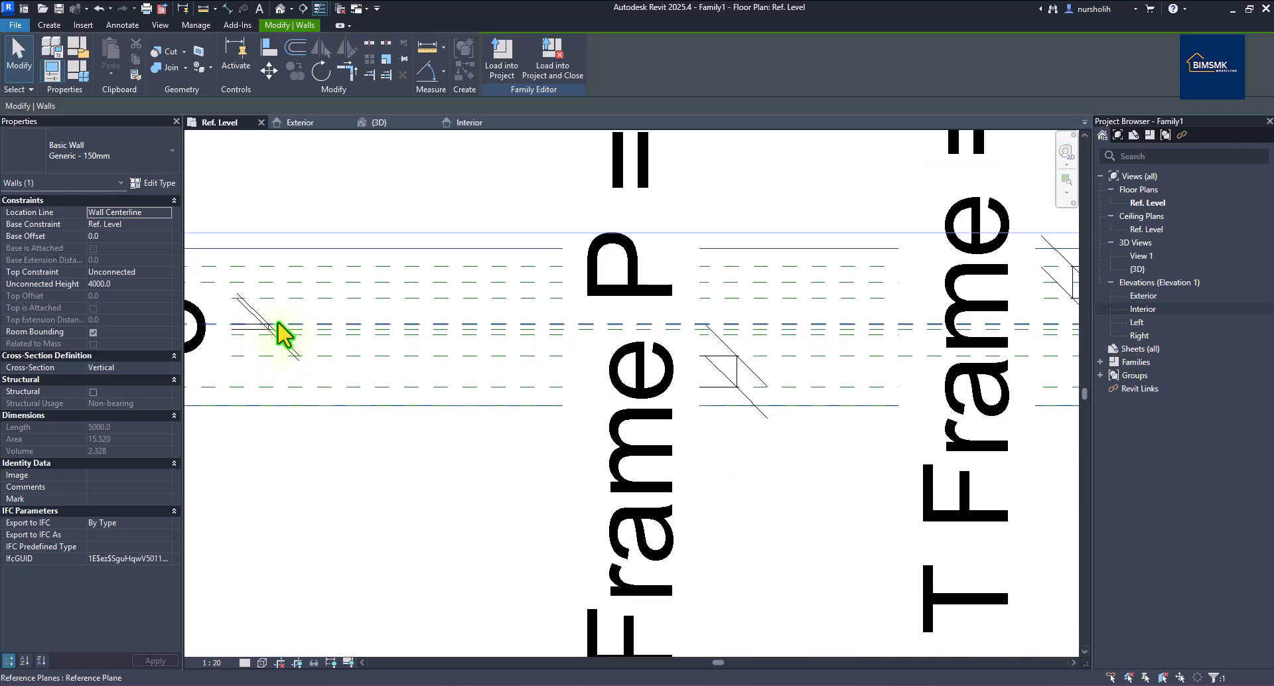
scroll(270, 326, down, 4)
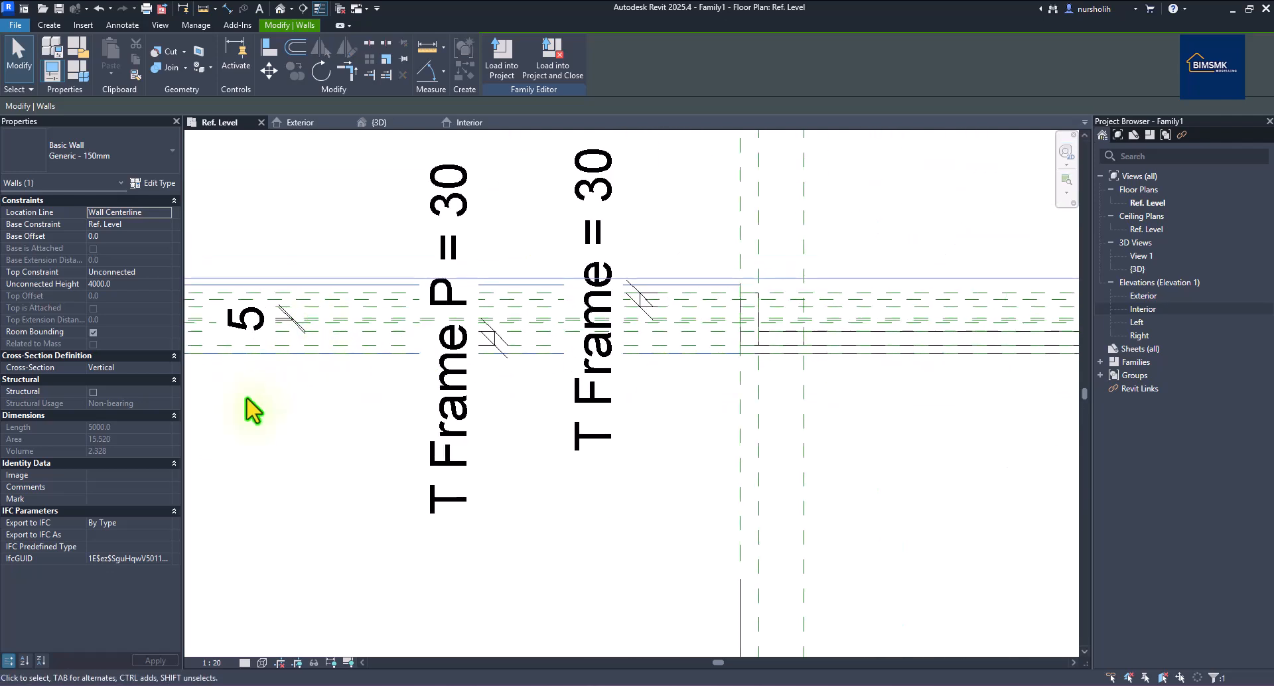
click(251, 407)
scroll(250, 407, up, 4)
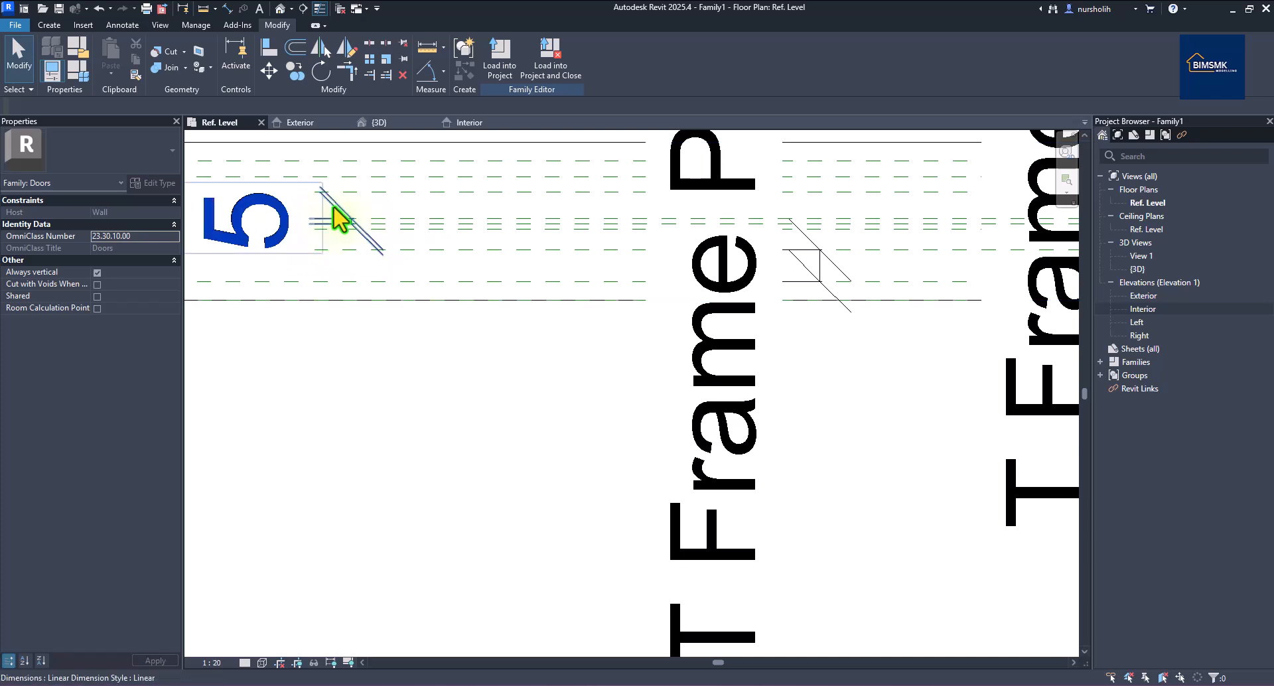
click(334, 207)
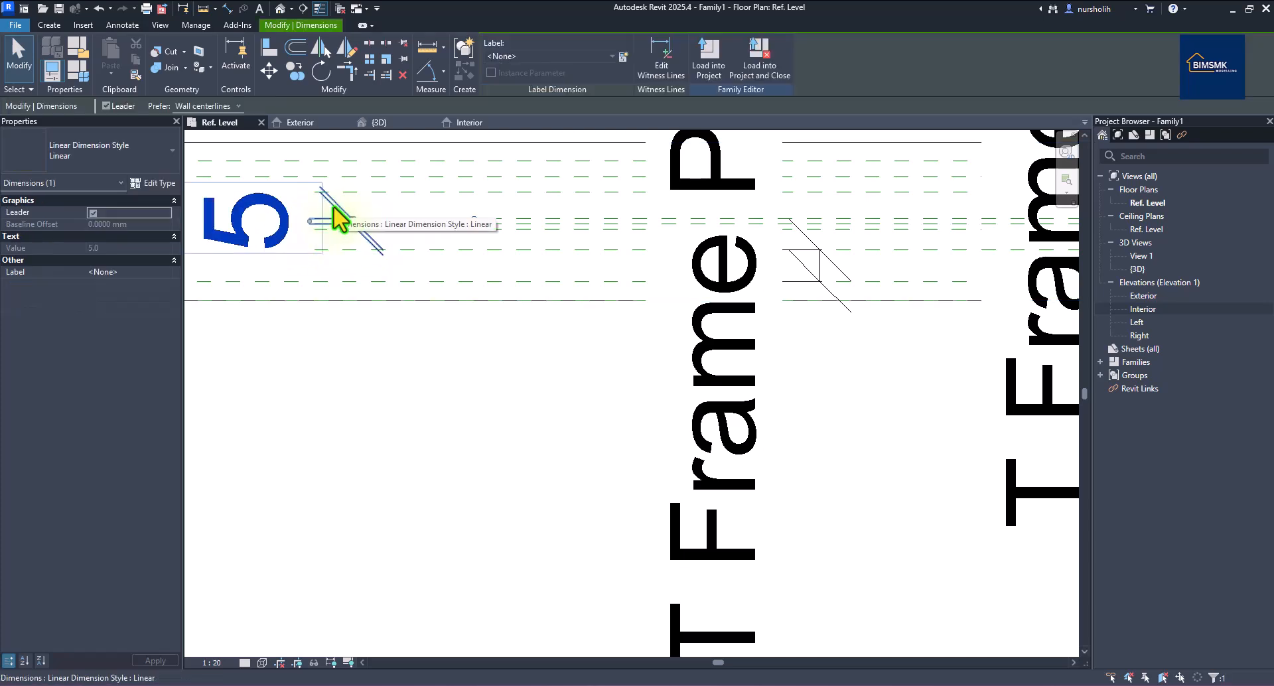
click(624, 57)
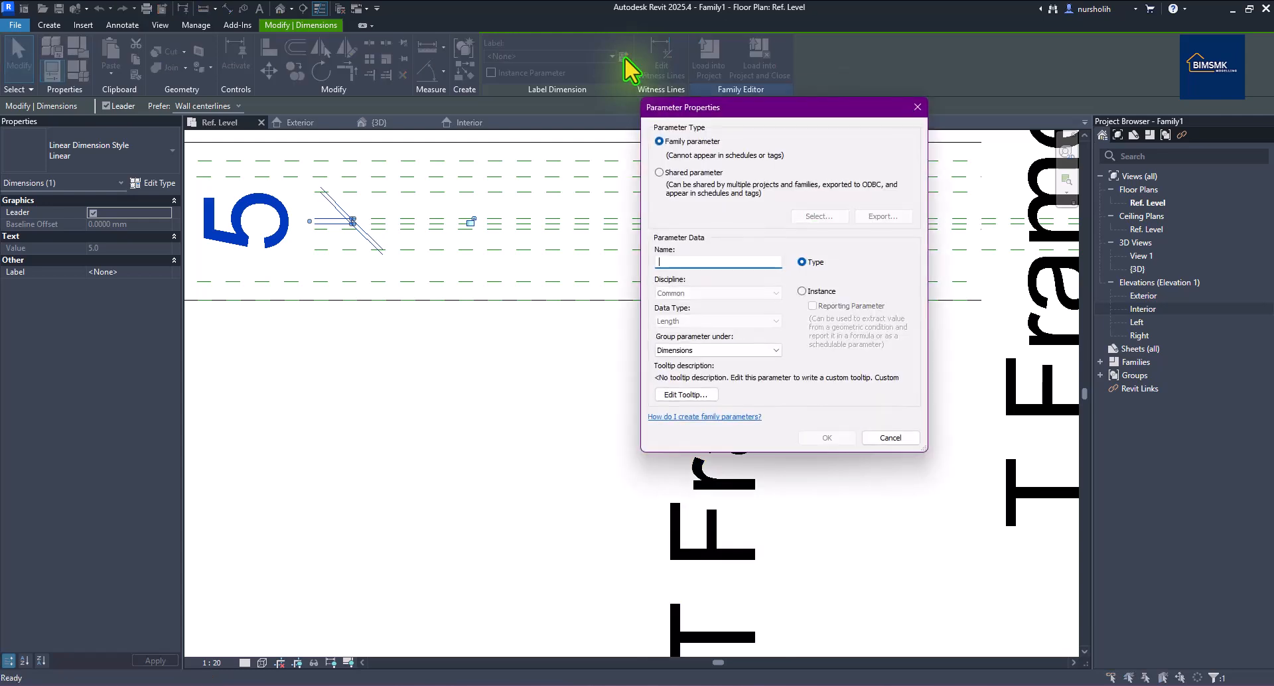
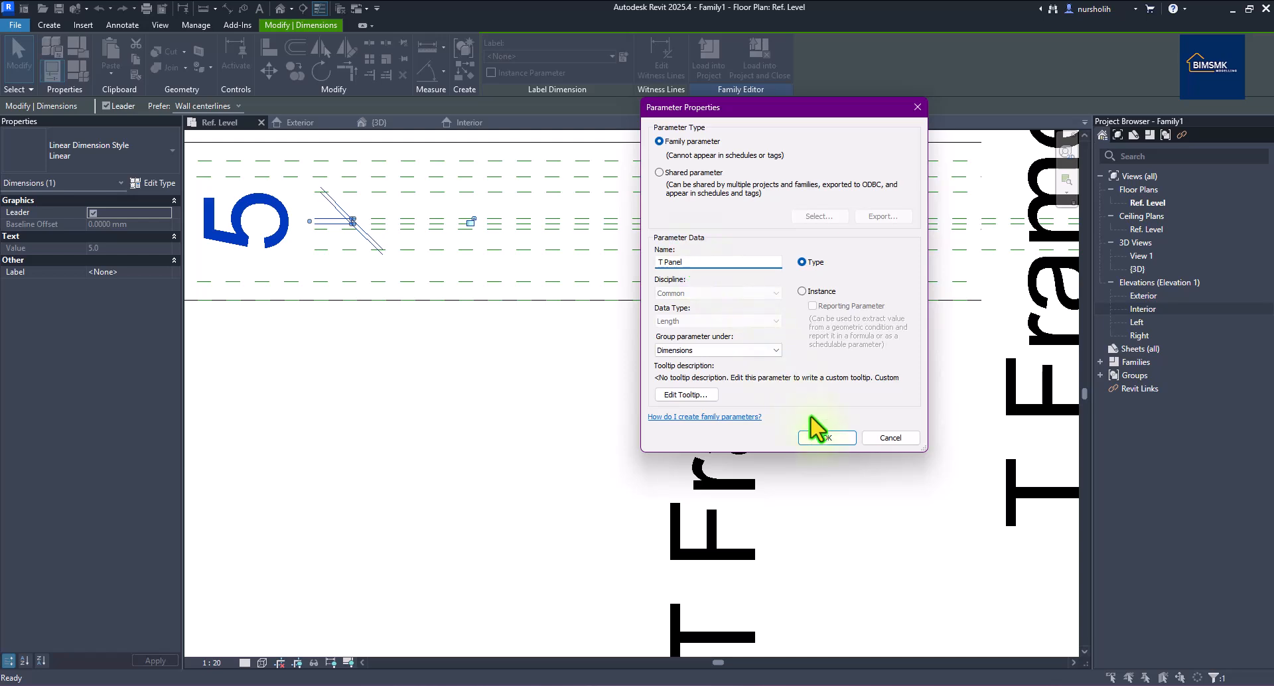
Confirm the new T Panel type parameter so the dimension reads T Panel = 5.
click(821, 438)
Clear the selection and zoom around the plan to check the T Panel, T Frame P and Width labels.
key(Escape)
scroll(526, 420, down, 2)
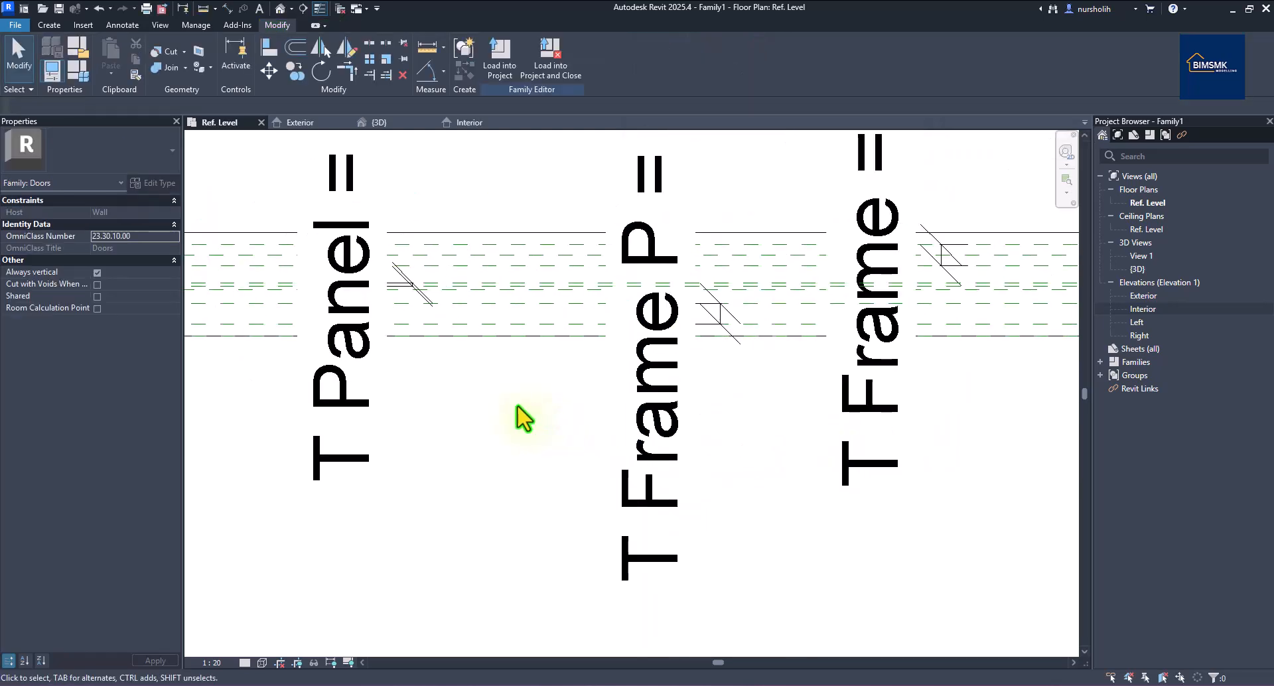
scroll(527, 419, down, 2)
scroll(519, 418, down, 1)
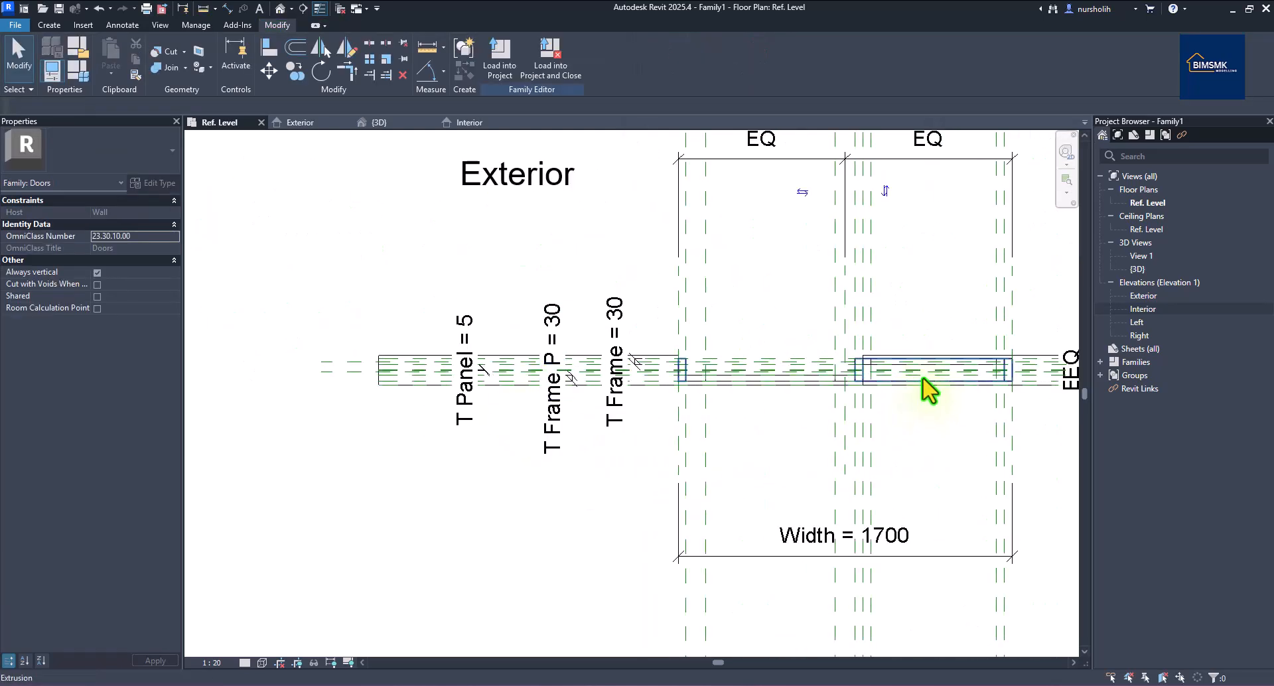
scroll(925, 386, up, 2)
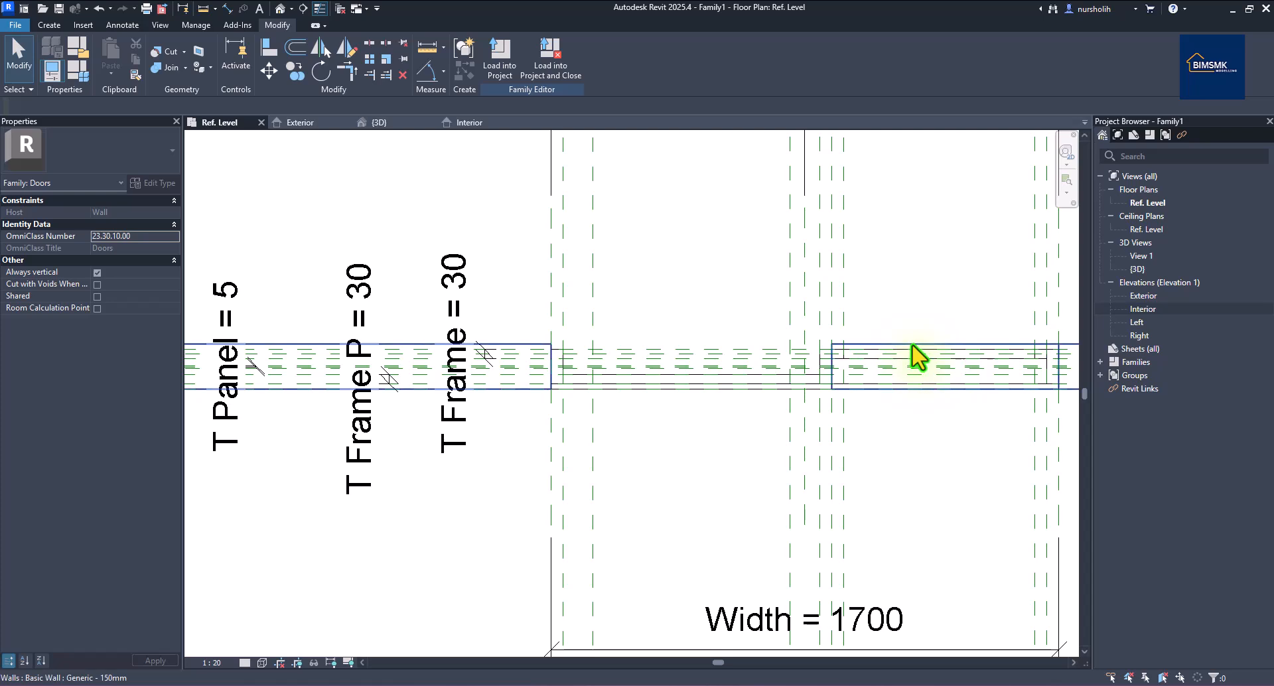
scroll(896, 365, up, 3)
scroll(677, 384, down, 3)
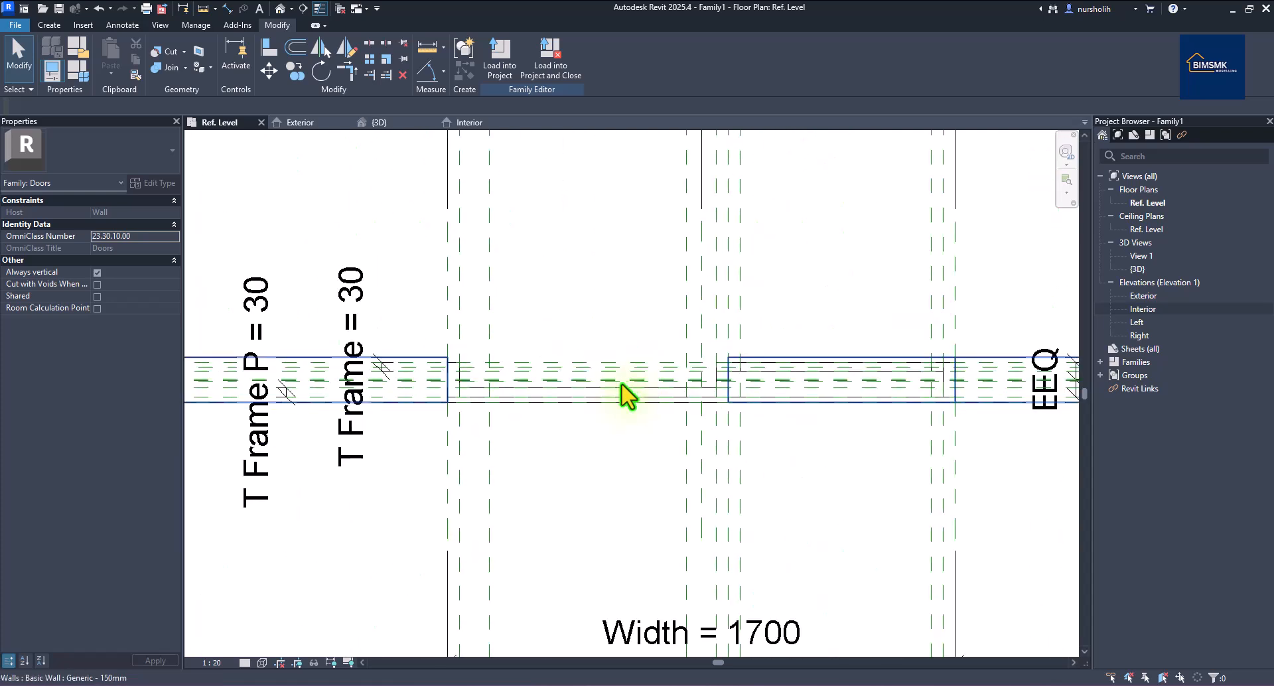
scroll(1016, 406, up, 3)
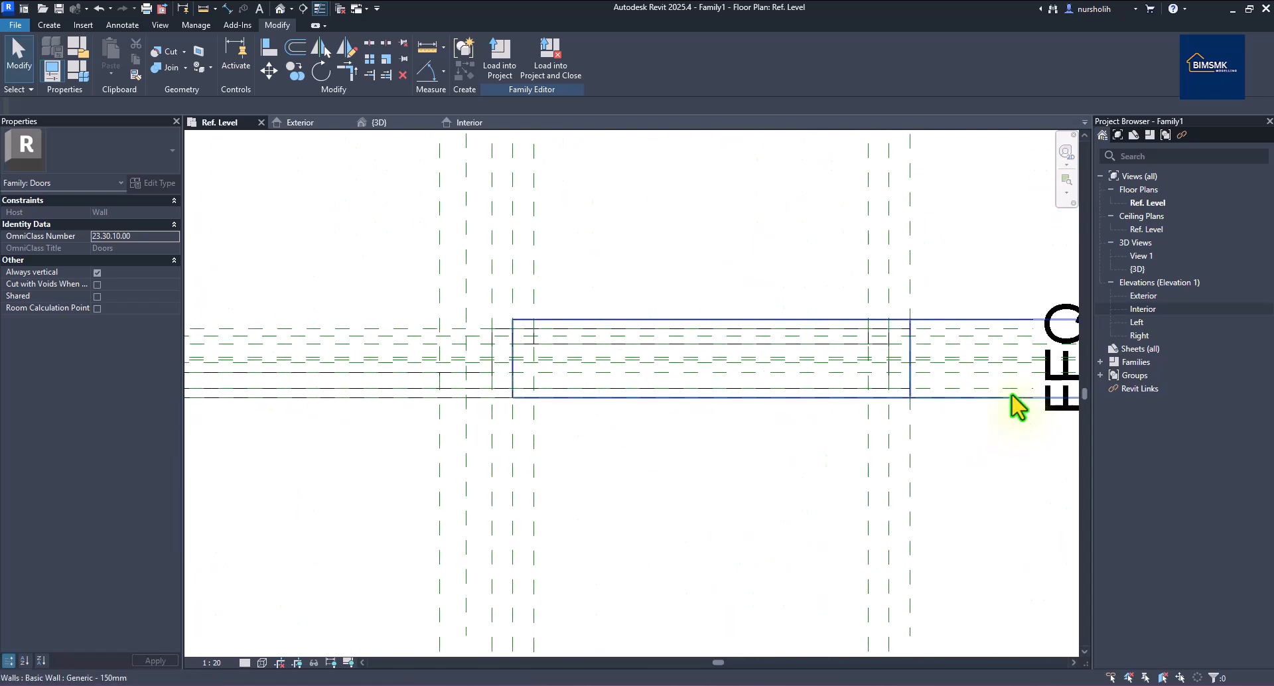
Select the frame extrusion and bring up the Create tab tools.
click(861, 351)
scroll(687, 371, up, 4)
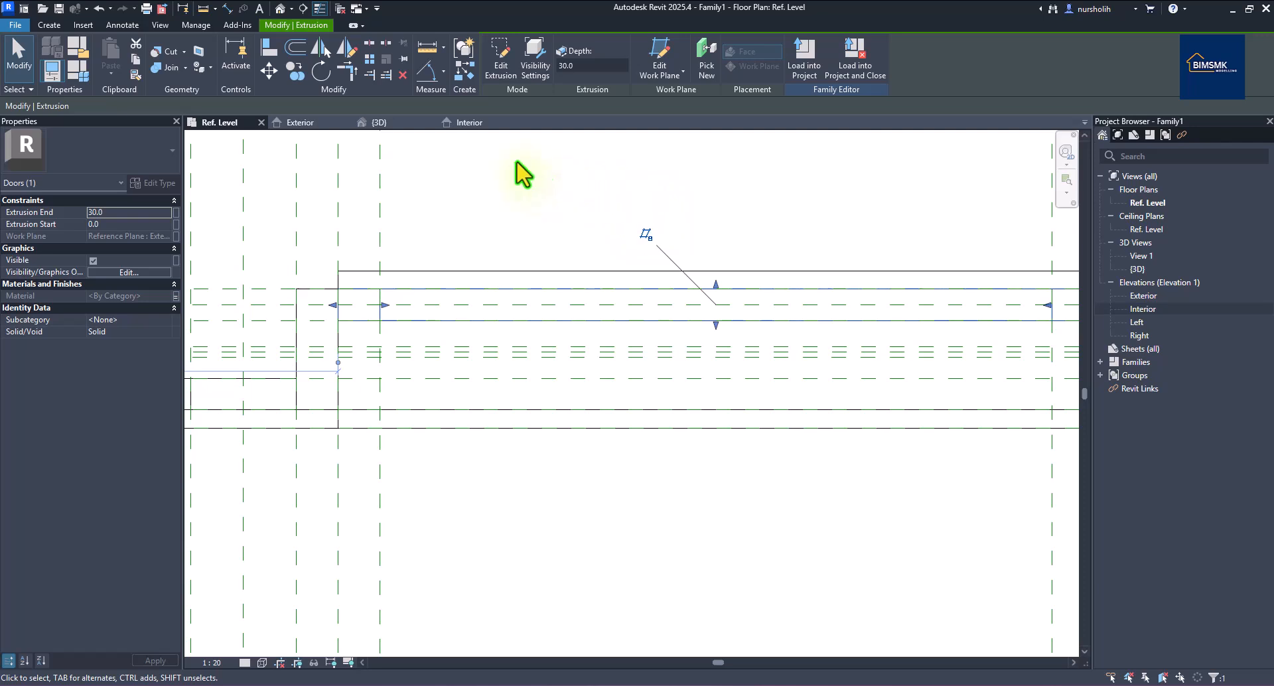
click(52, 24)
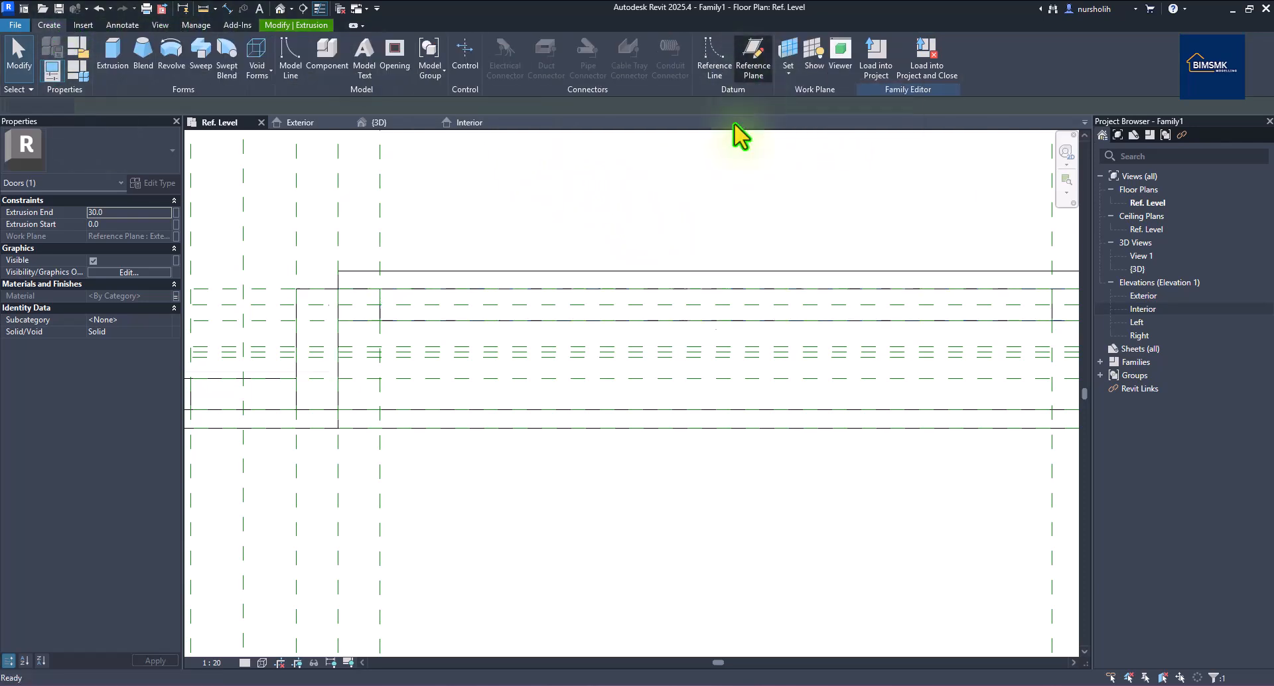
Add a reference plane picked from the existing plane at a 2.5 offset, then end the command.
click(741, 84)
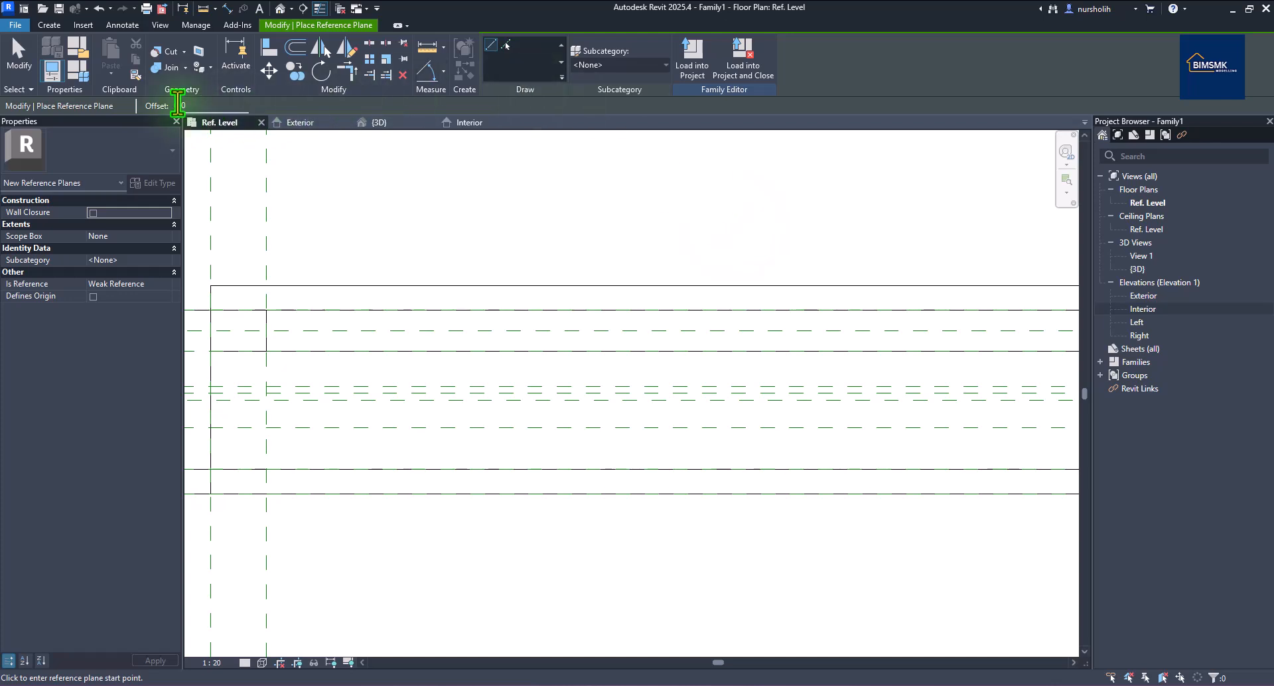
drag(199, 104, 164, 105)
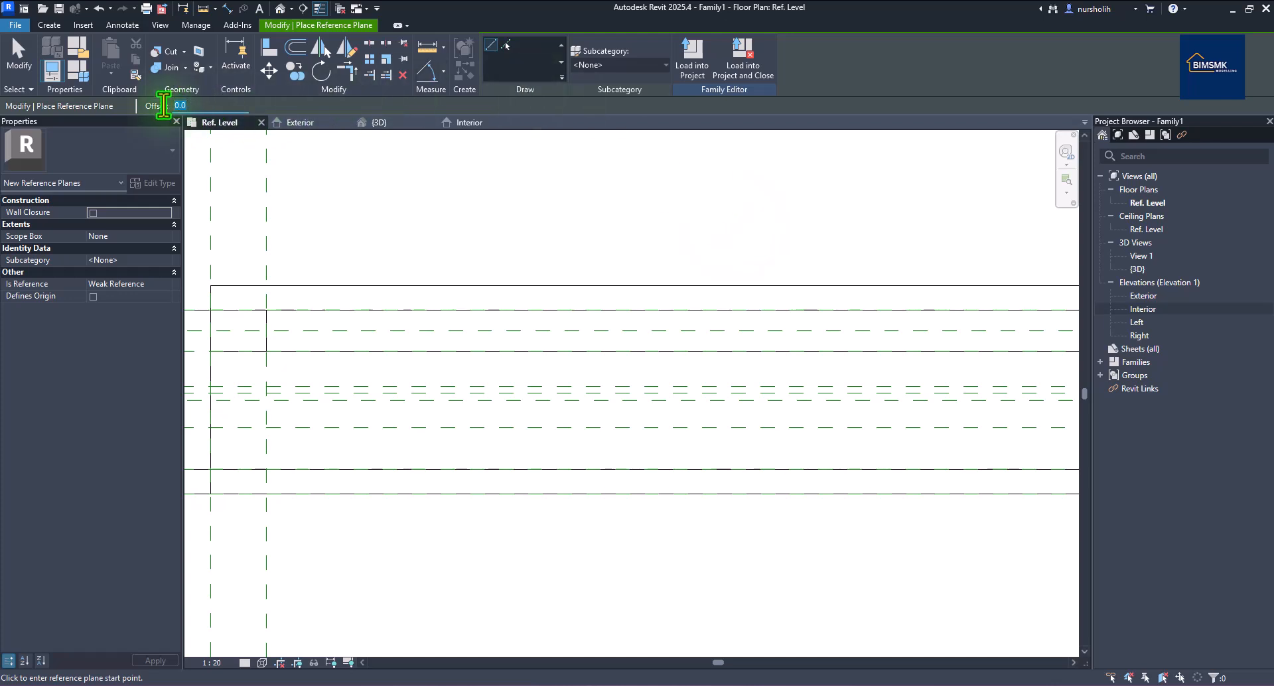
text(2)
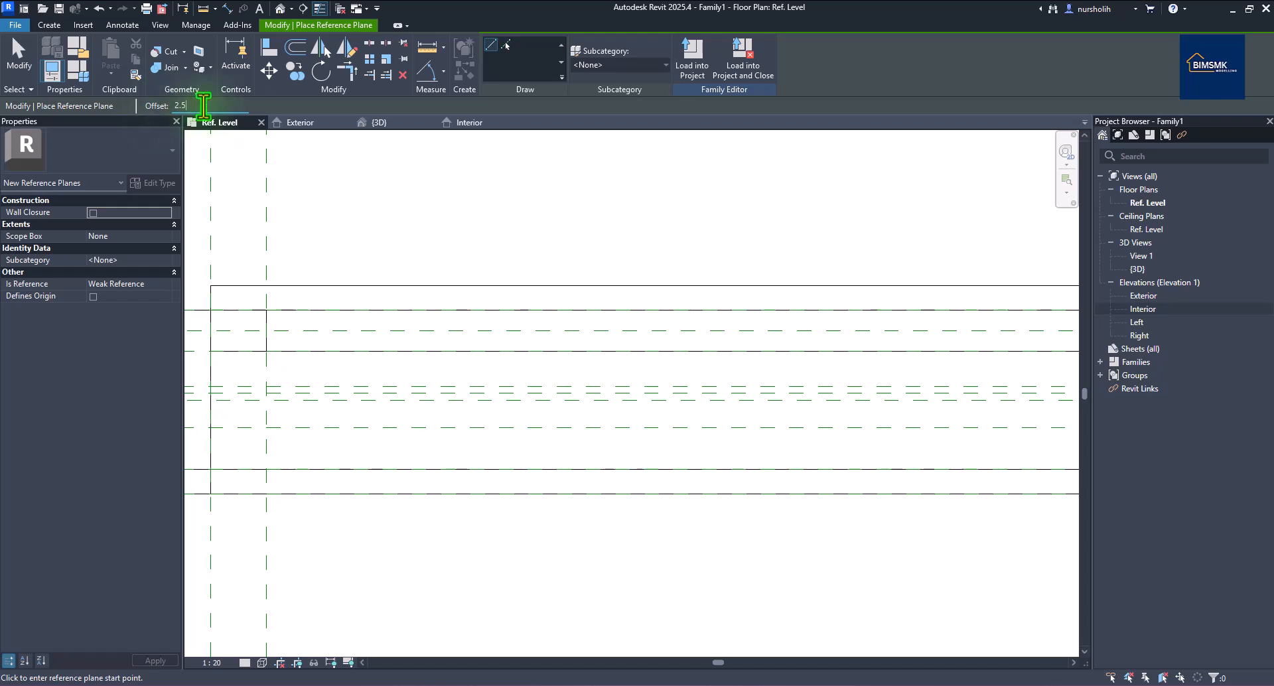
text(.5)
click(506, 44)
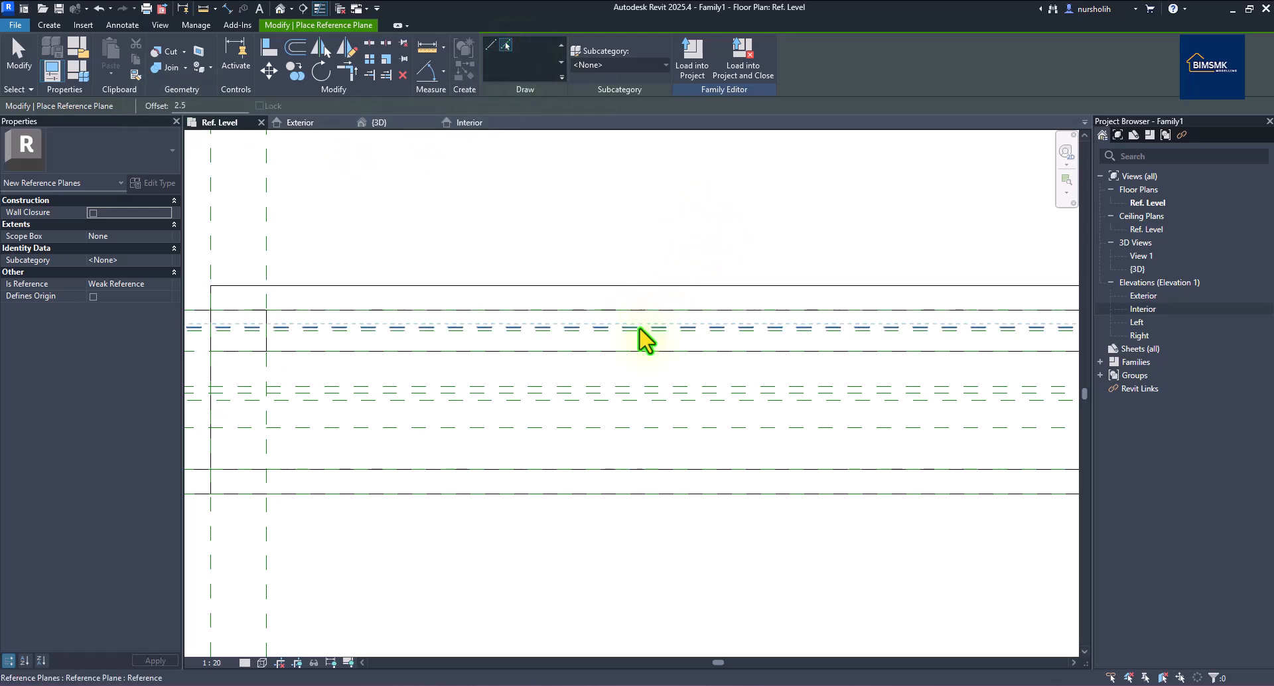
scroll(680, 263, down, 3)
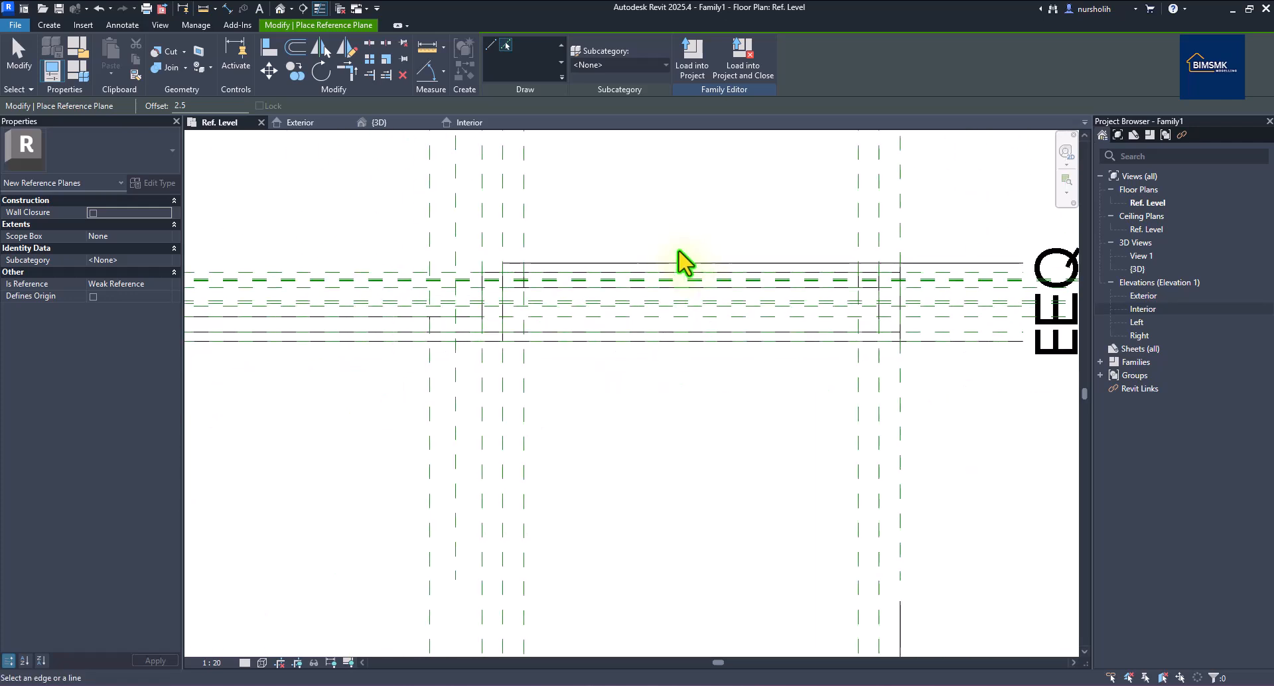
scroll(584, 249, down, 1)
scroll(569, 245, down, 2)
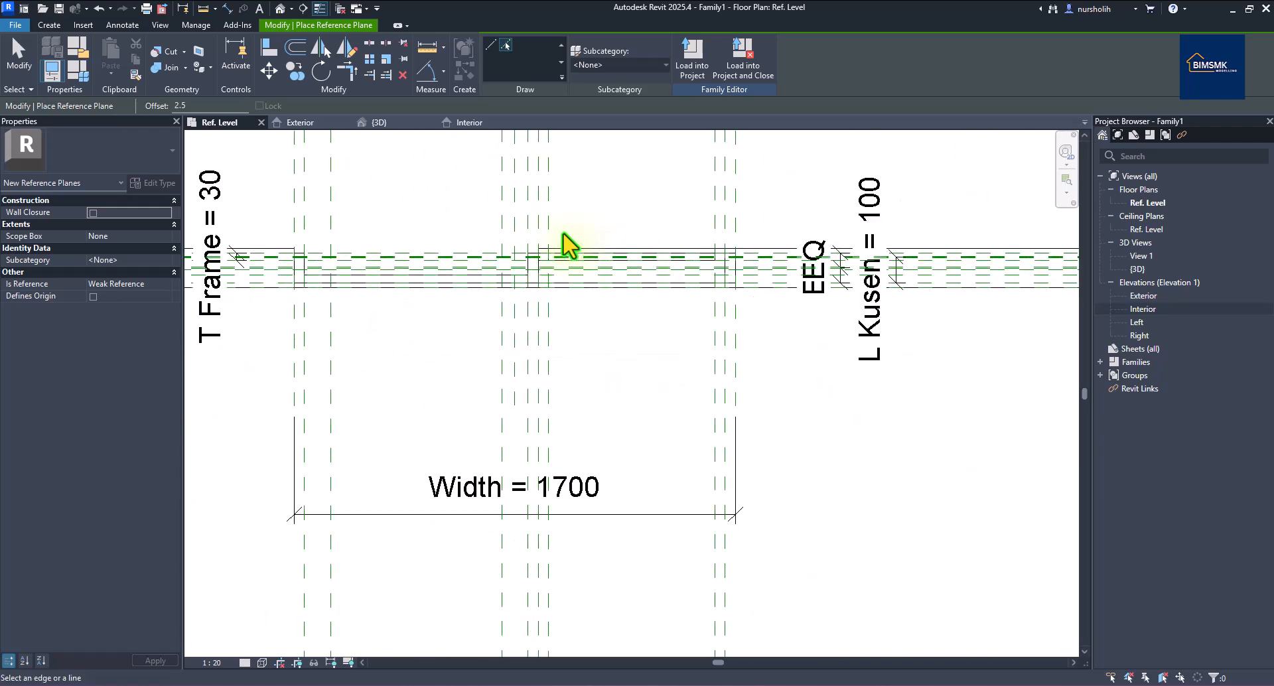
right_click(584, 204)
click(613, 209)
scroll(631, 248, up, 5)
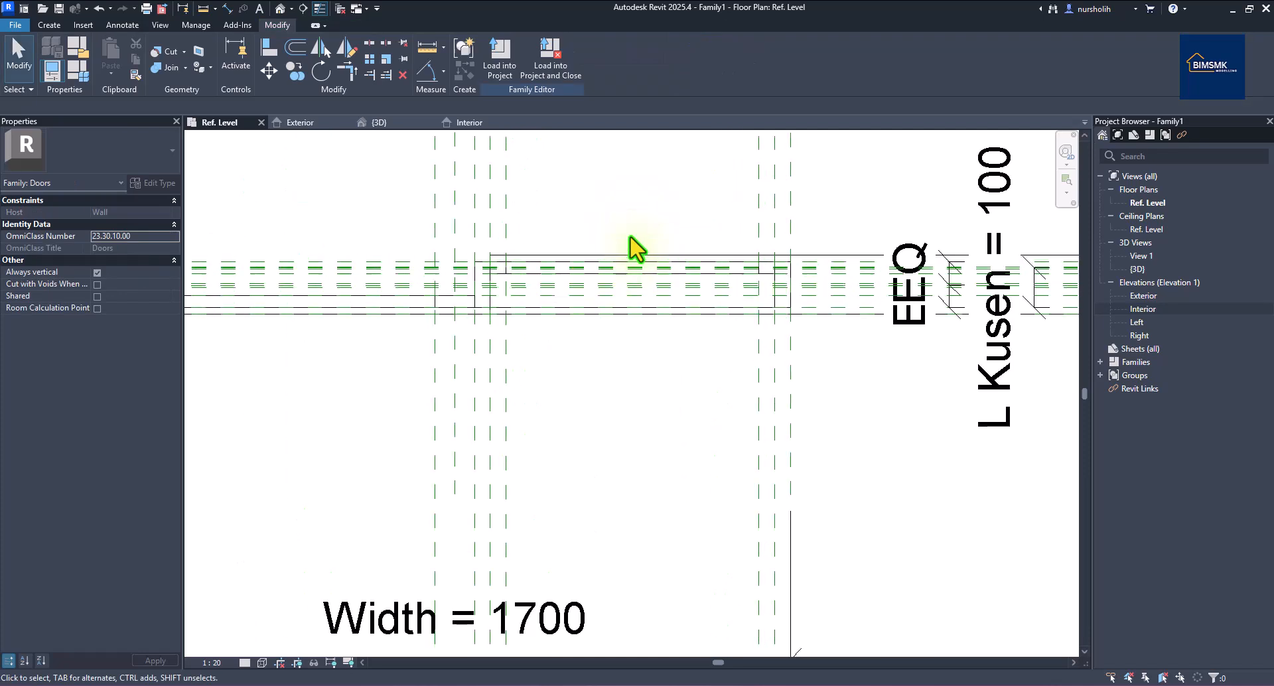
scroll(631, 259, up, 2)
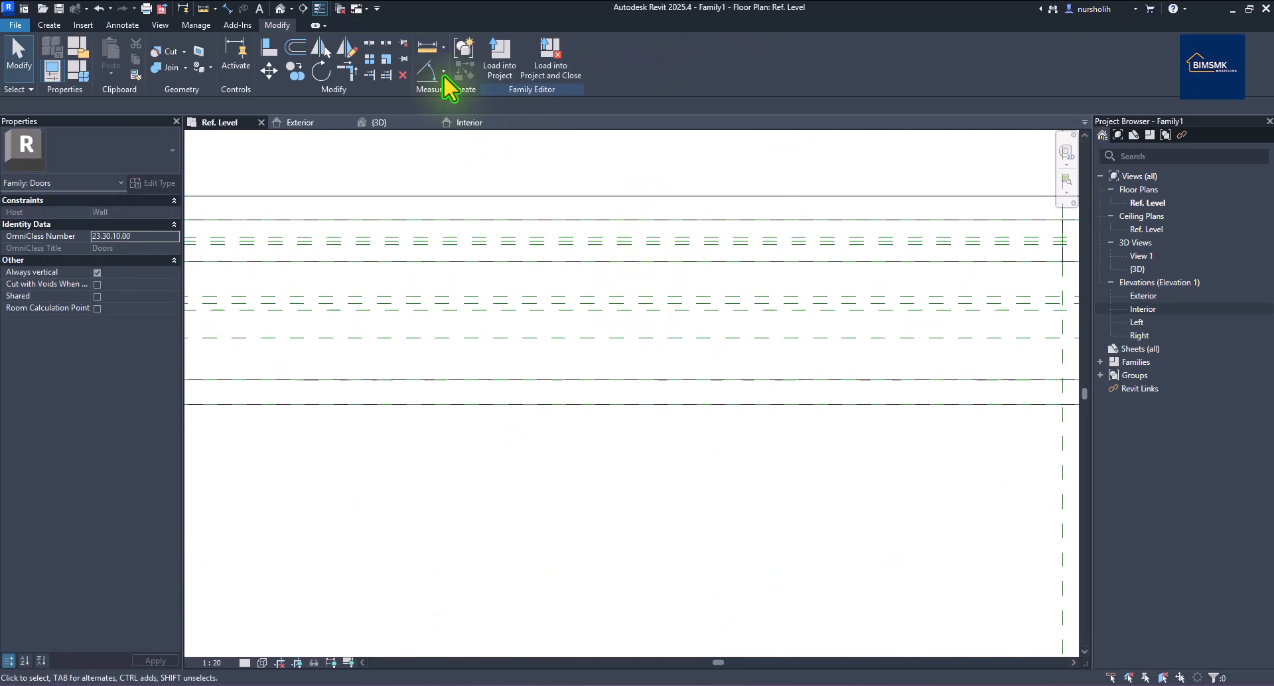
Place an aligned 5 dimension between the two reference planes.
click(215, 8)
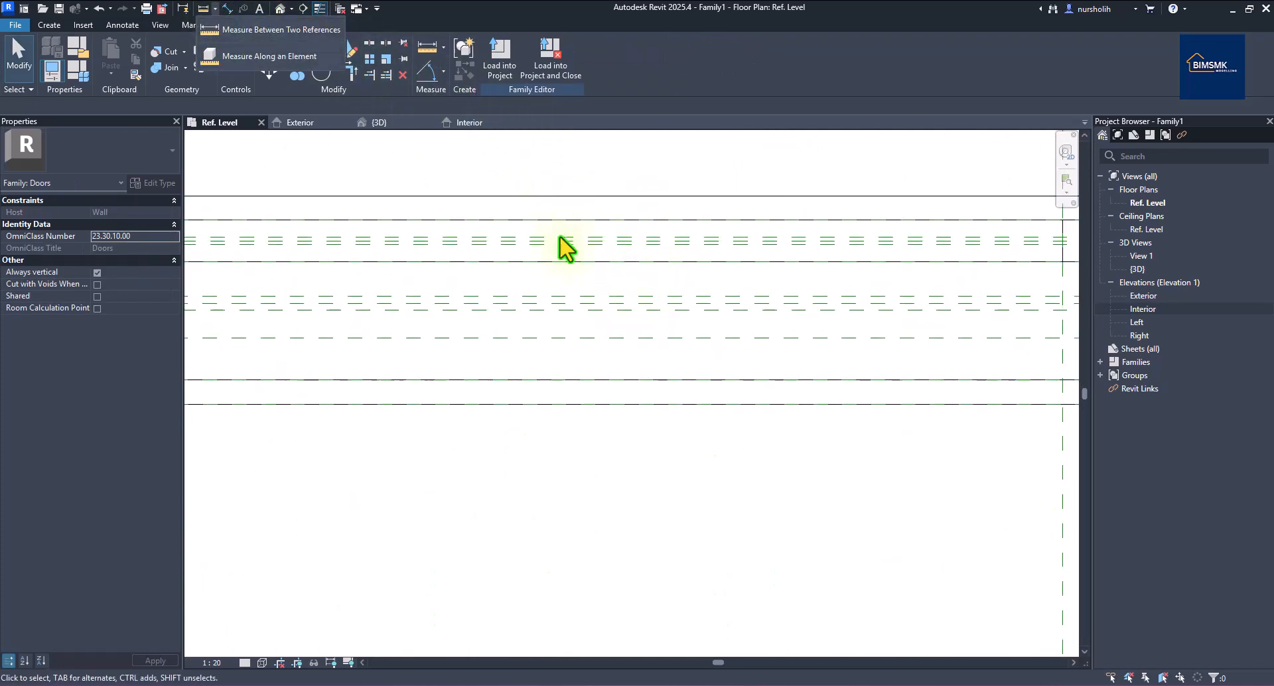
click(227, 8)
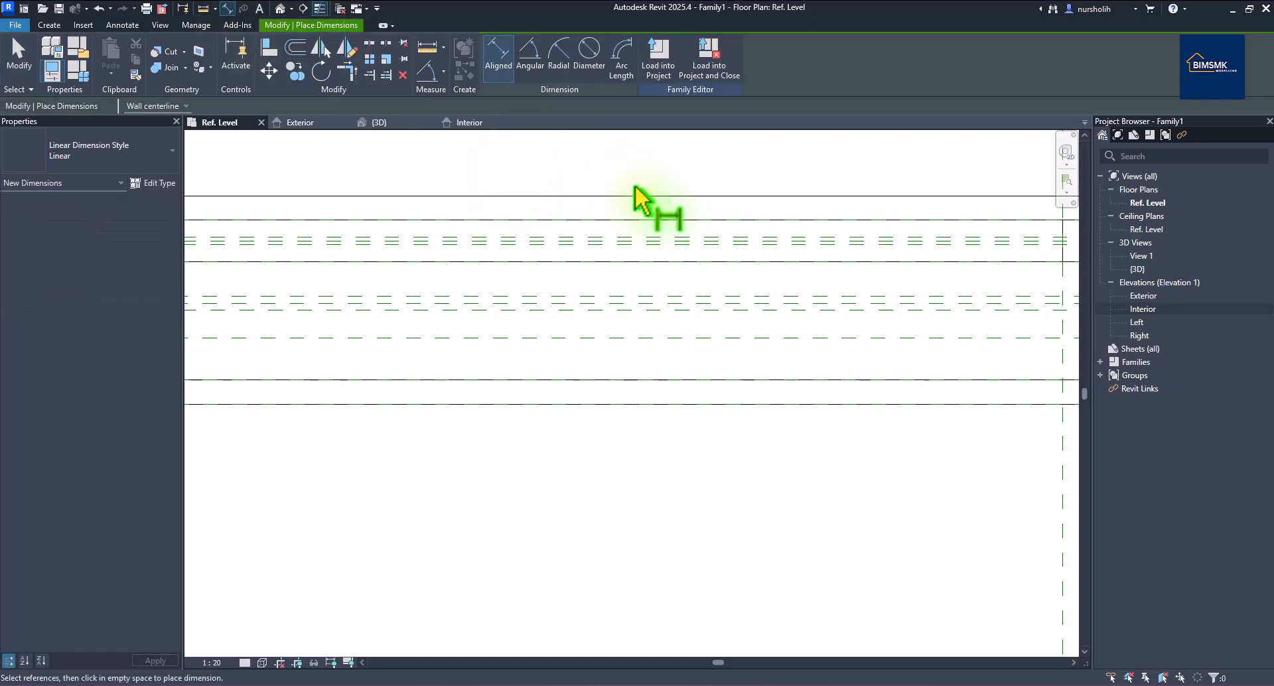
click(626, 248)
scroll(627, 252, down, 5)
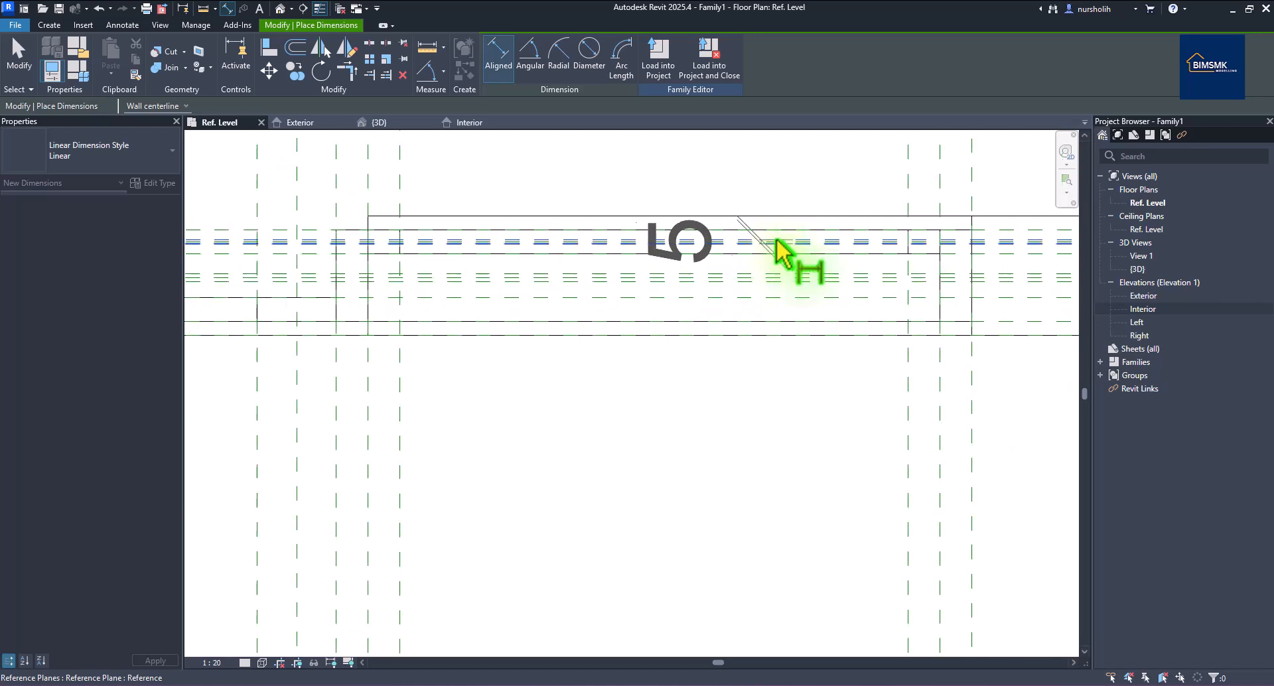
scroll(781, 242, down, 3)
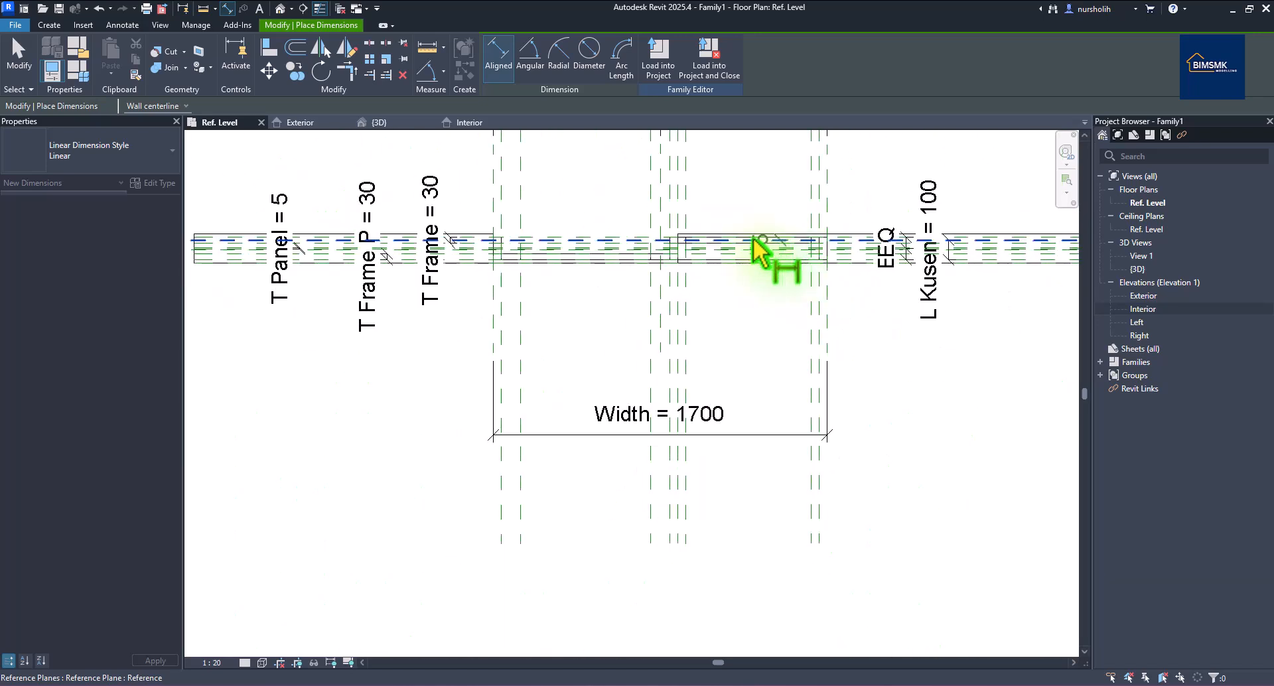
scroll(318, 227, up, 3)
scroll(317, 227, up, 2)
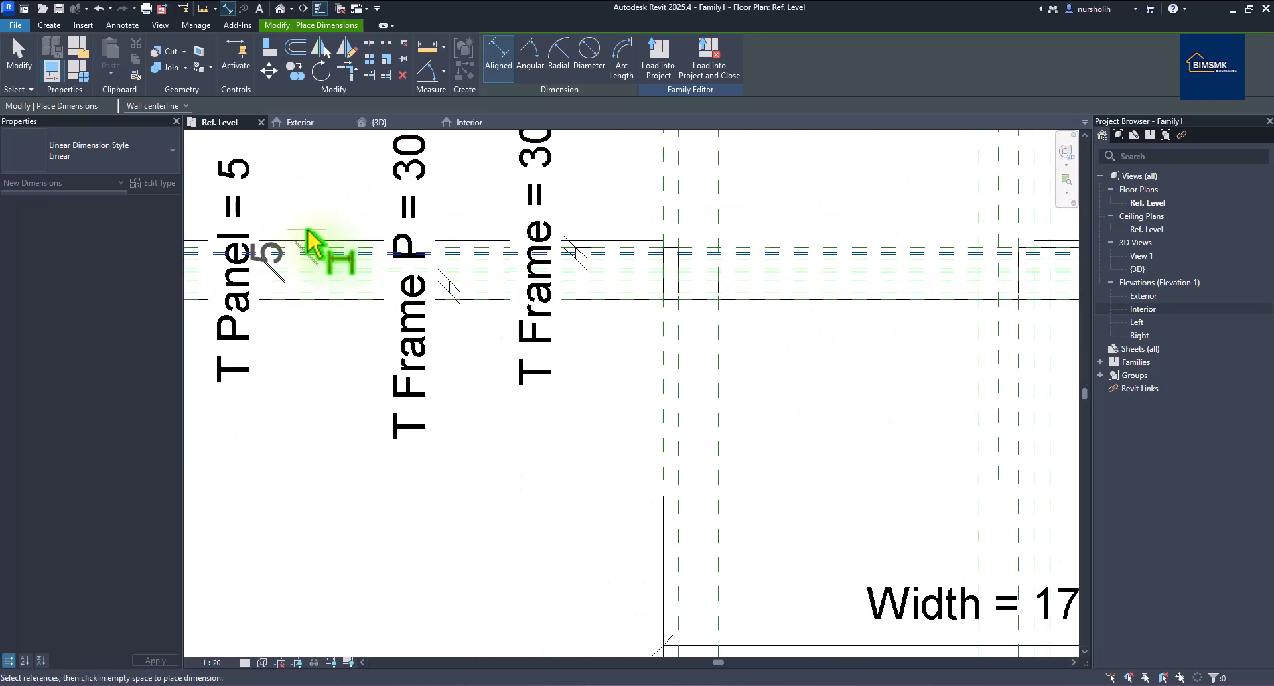
click(307, 230)
right_click(314, 209)
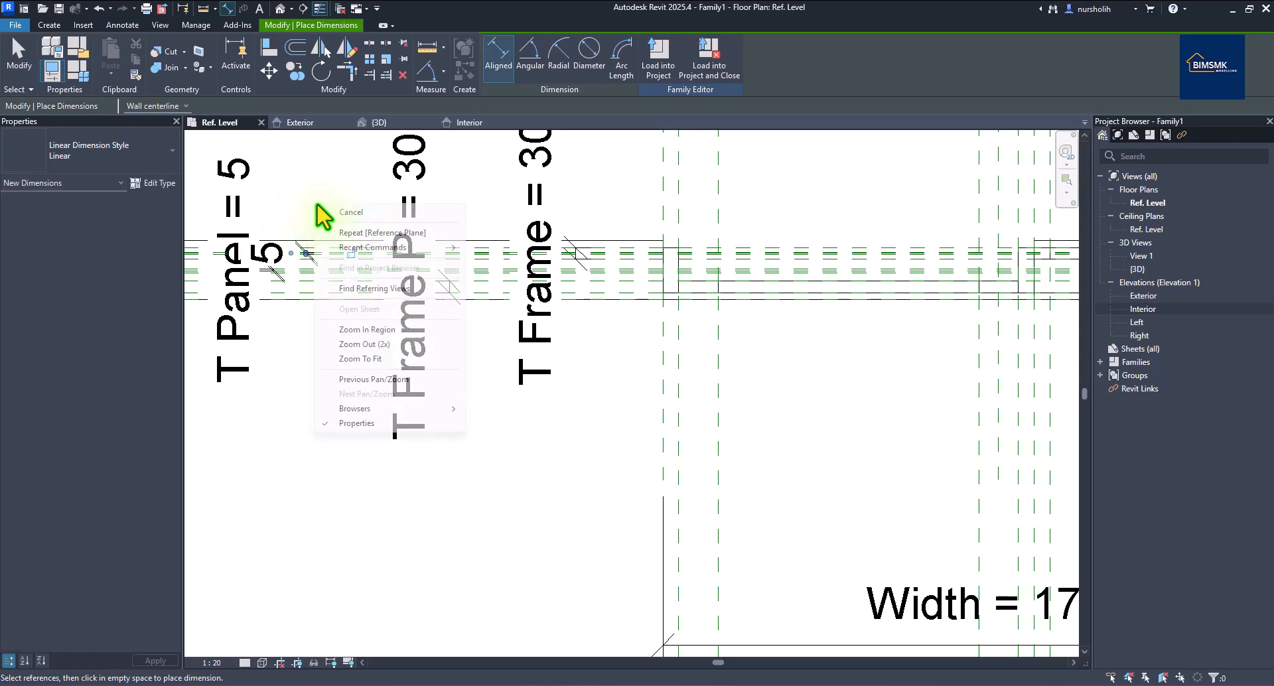
key(Escape)
right_click(337, 213)
click(358, 221)
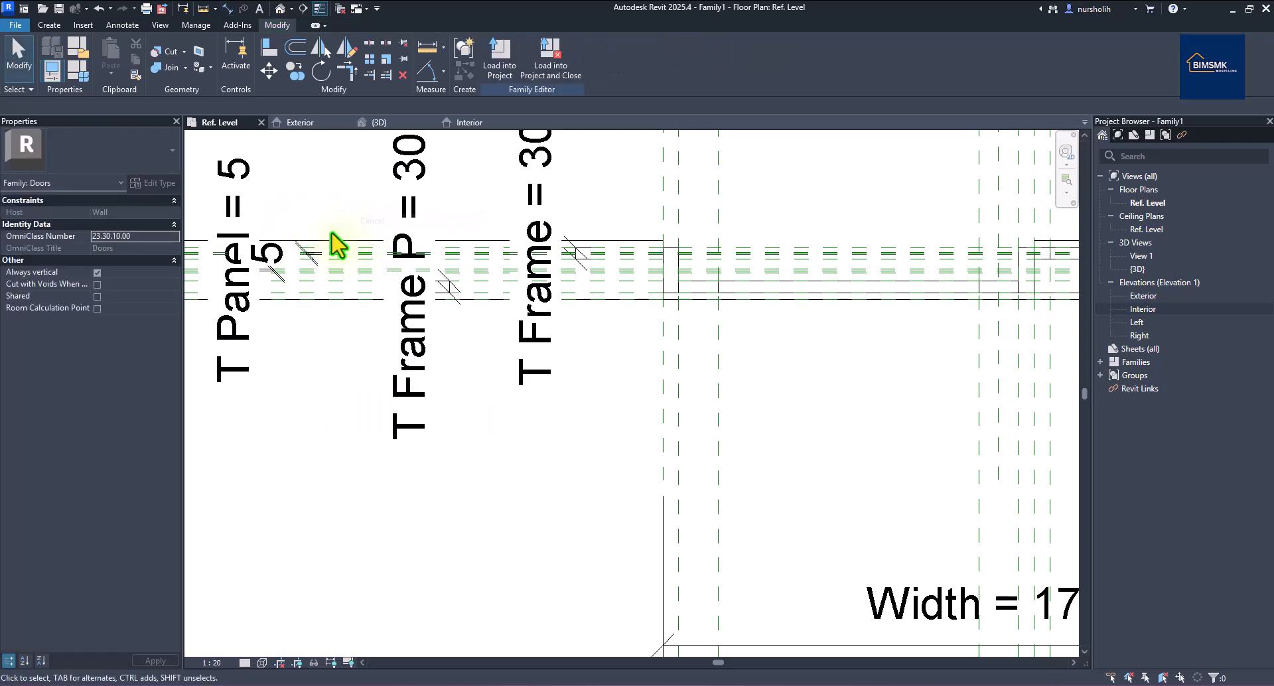
Label the new dimension with T Panel and switch to the Exterior elevation.
click(311, 254)
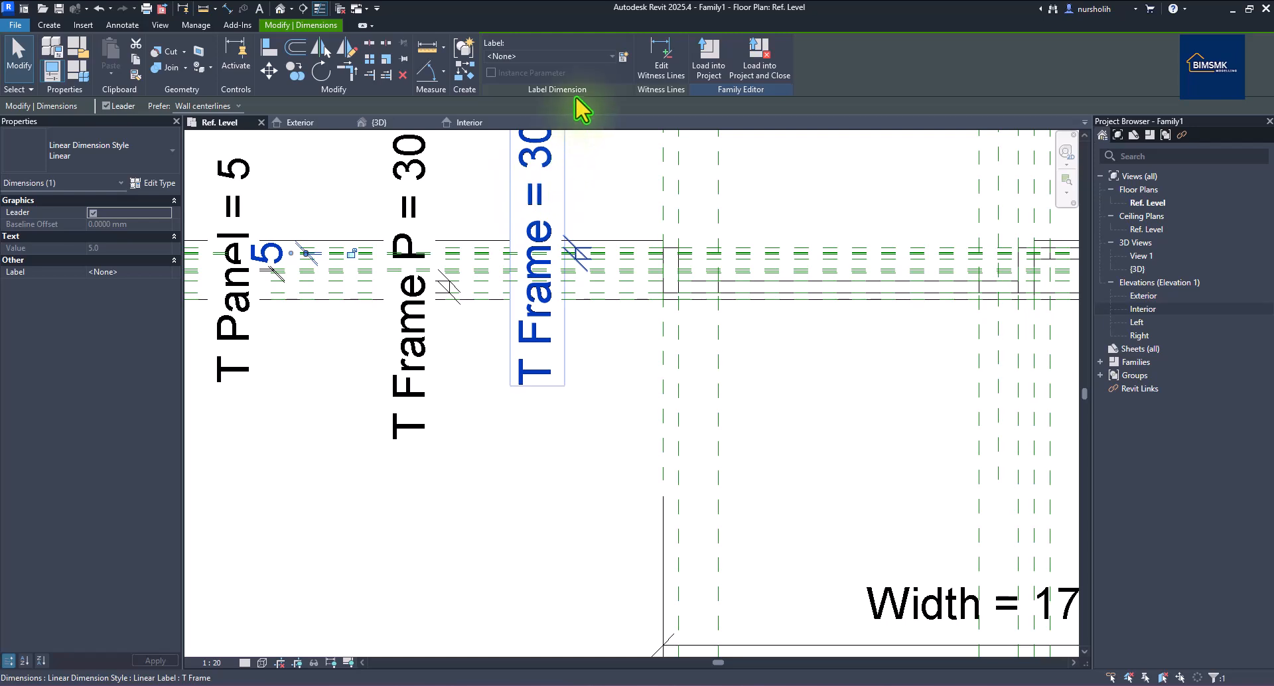
click(607, 56)
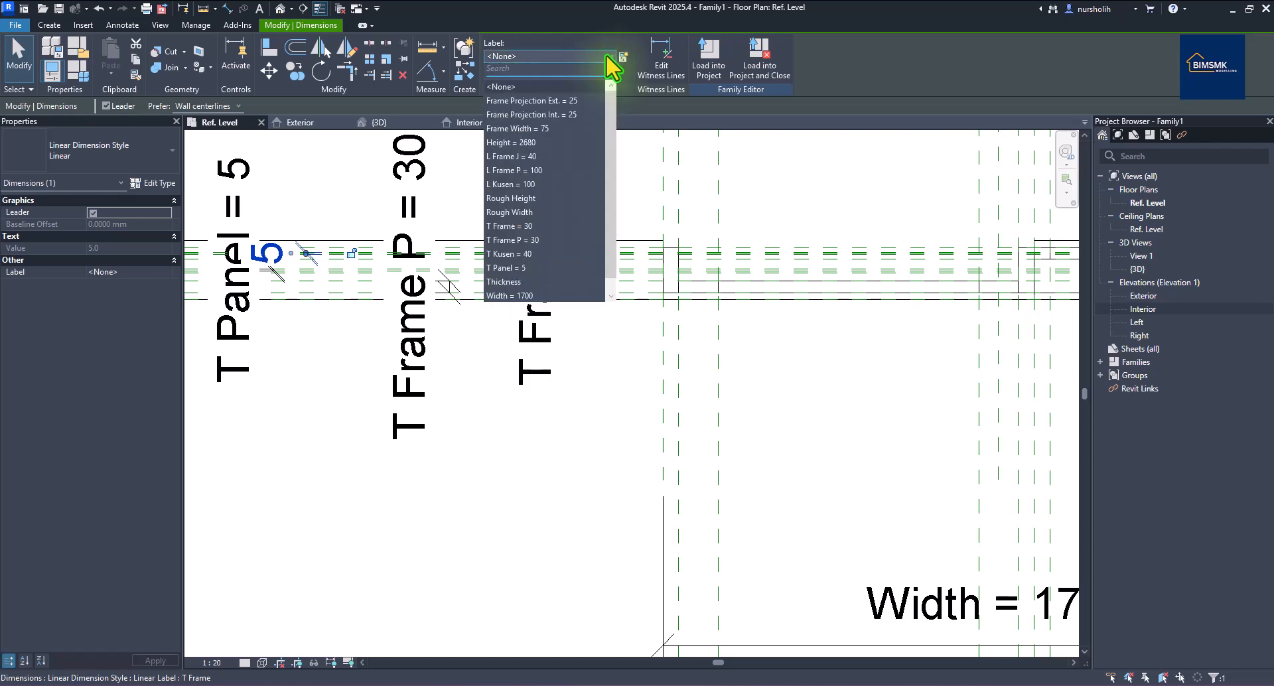
click(528, 268)
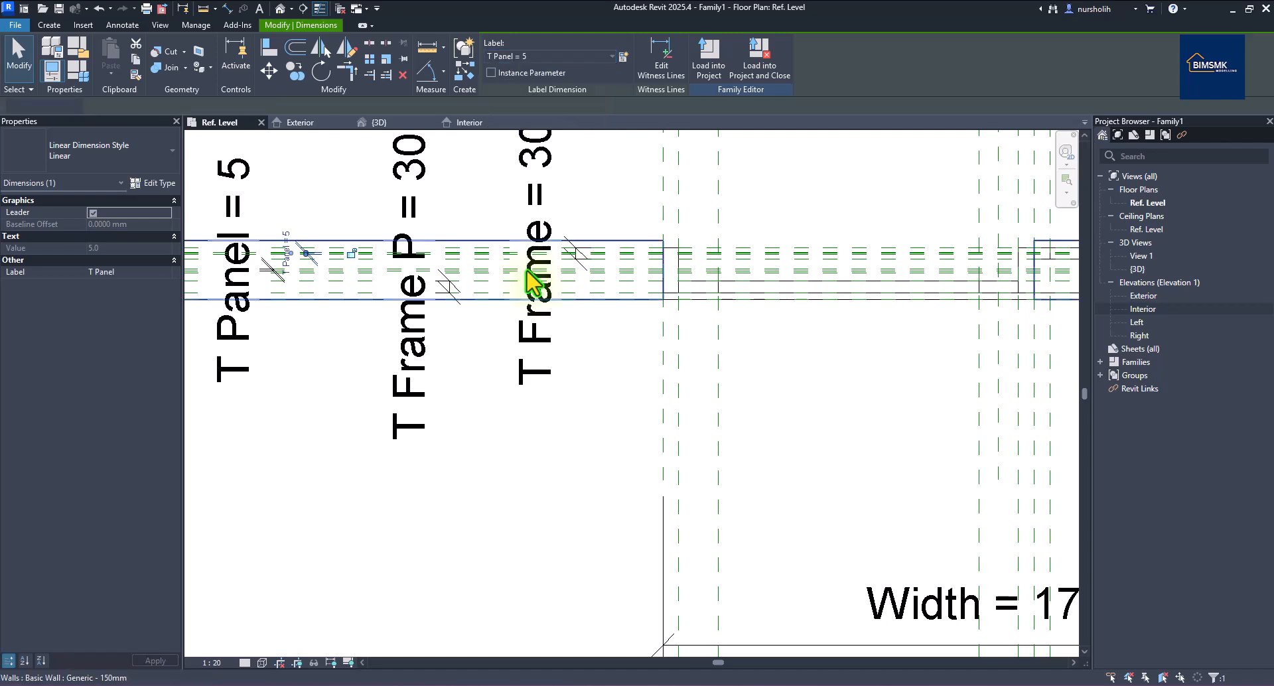
click(569, 449)
scroll(577, 415, down, 2)
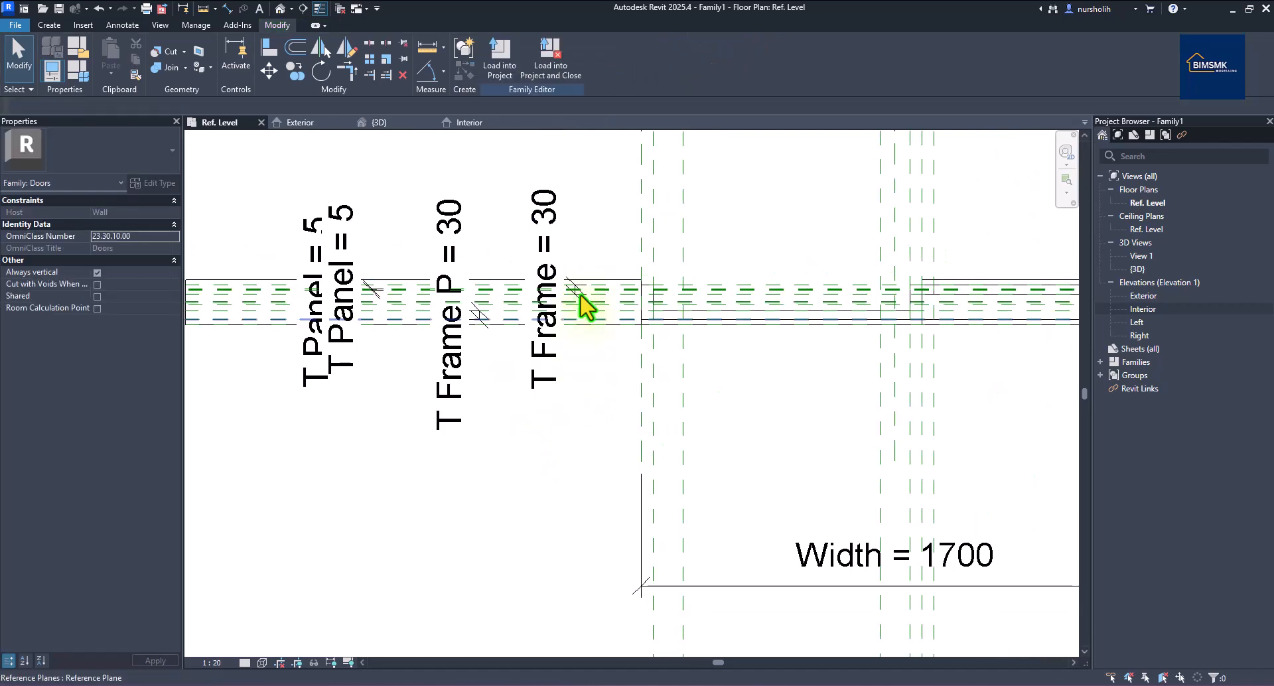
click(308, 122)
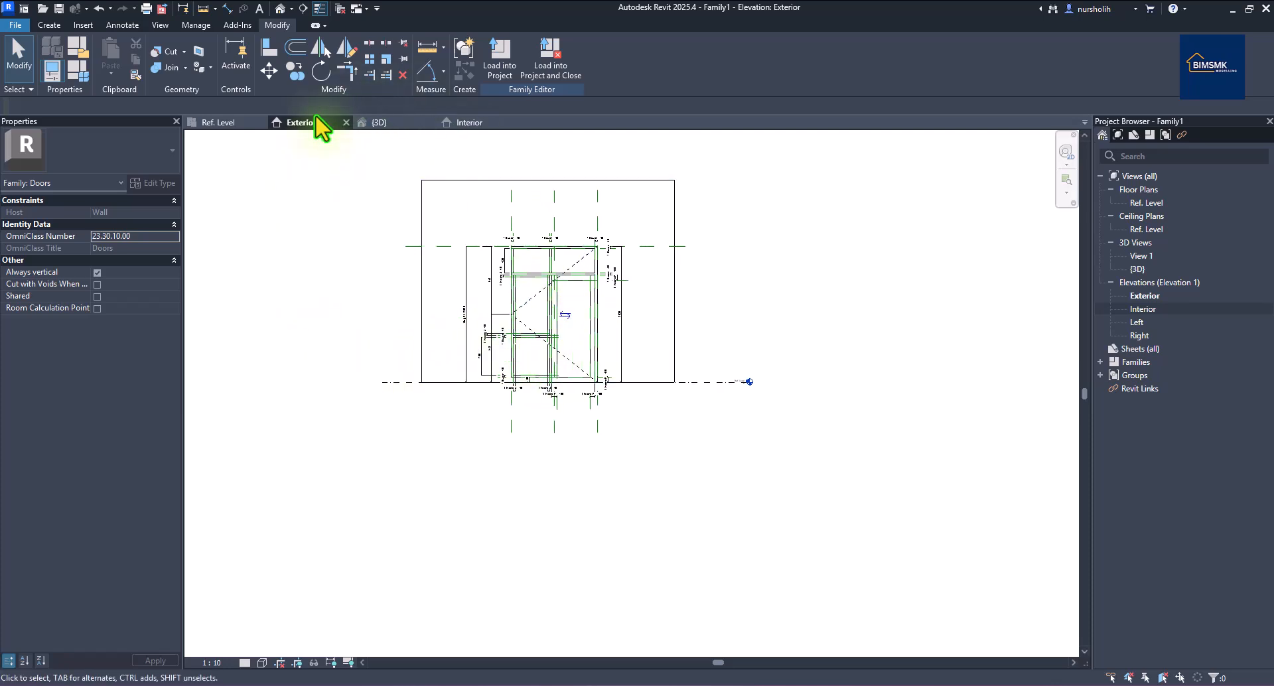
Back in the Ref. Level plan, open Family Types to review T Panel 5.0, Width 1700.0, Height 2680.0.
click(234, 124)
scroll(564, 270, down, 2)
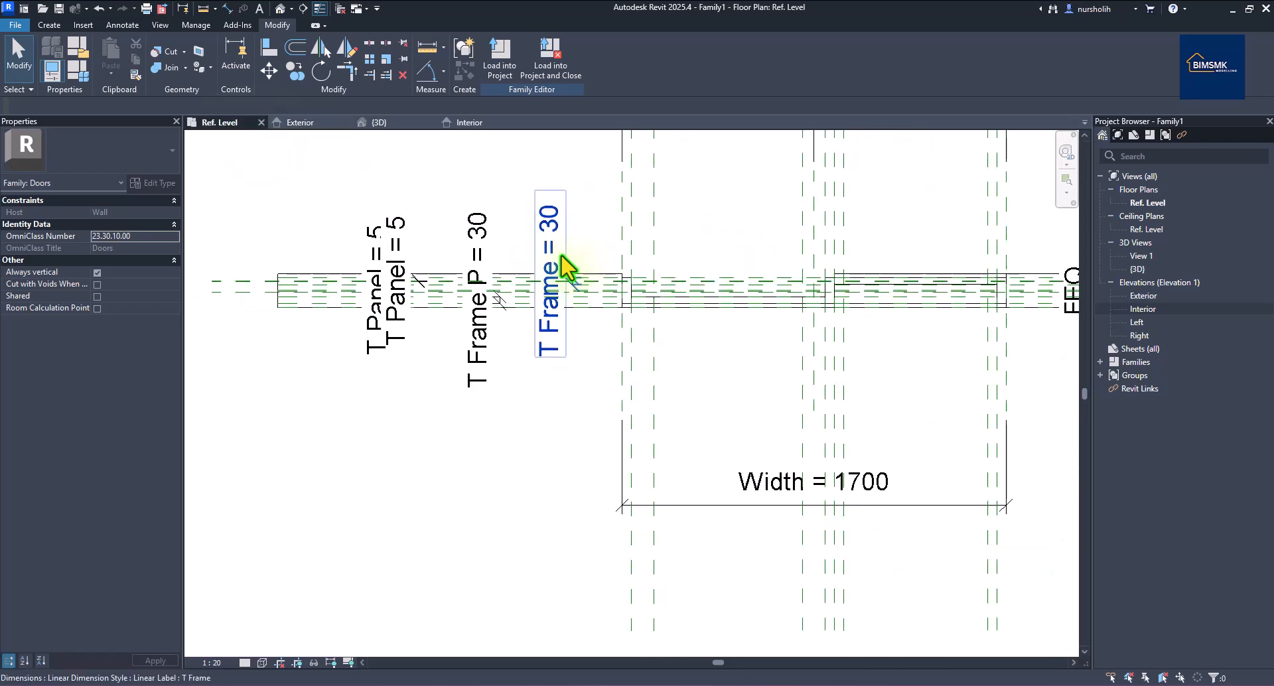
scroll(975, 296, up, 3)
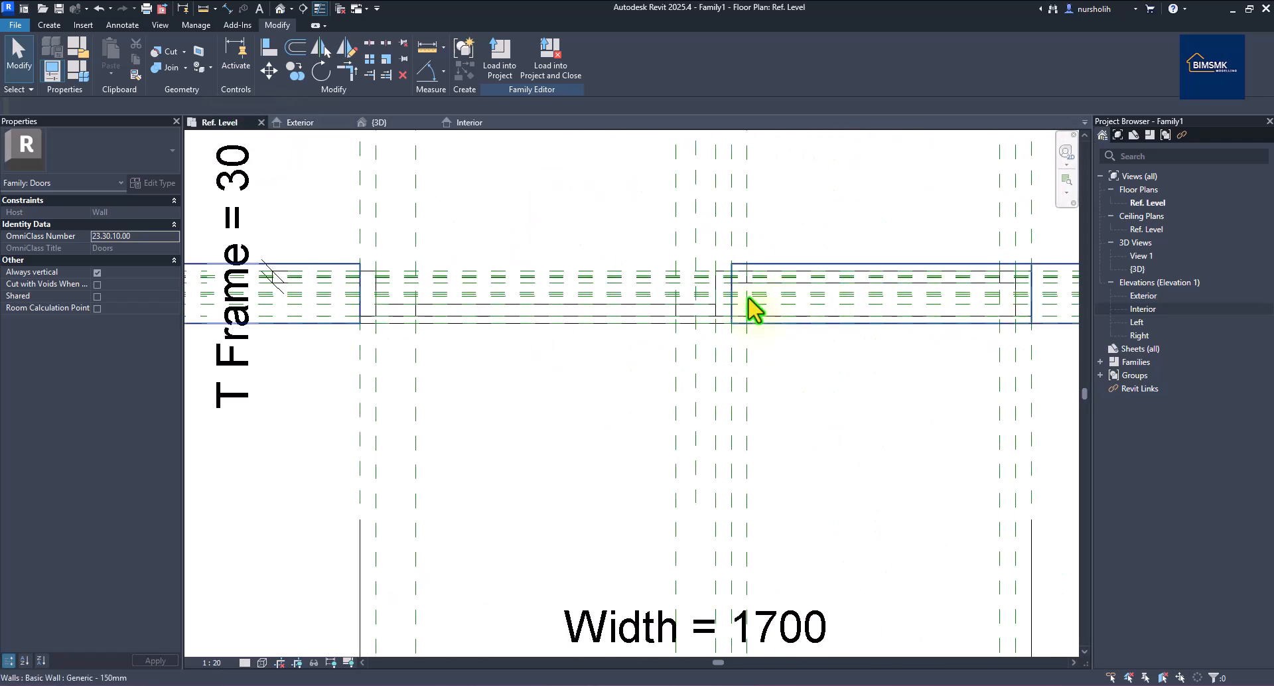
click(554, 329)
scroll(441, 359, up, 2)
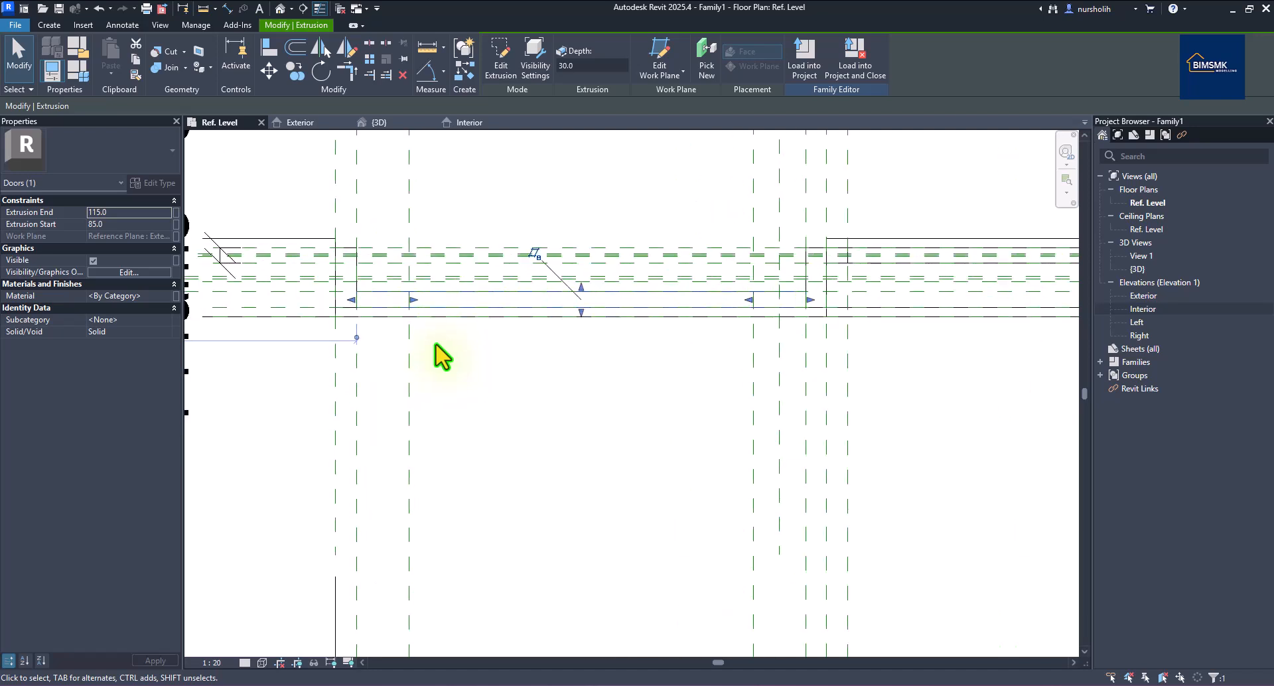
scroll(442, 358, up, 1)
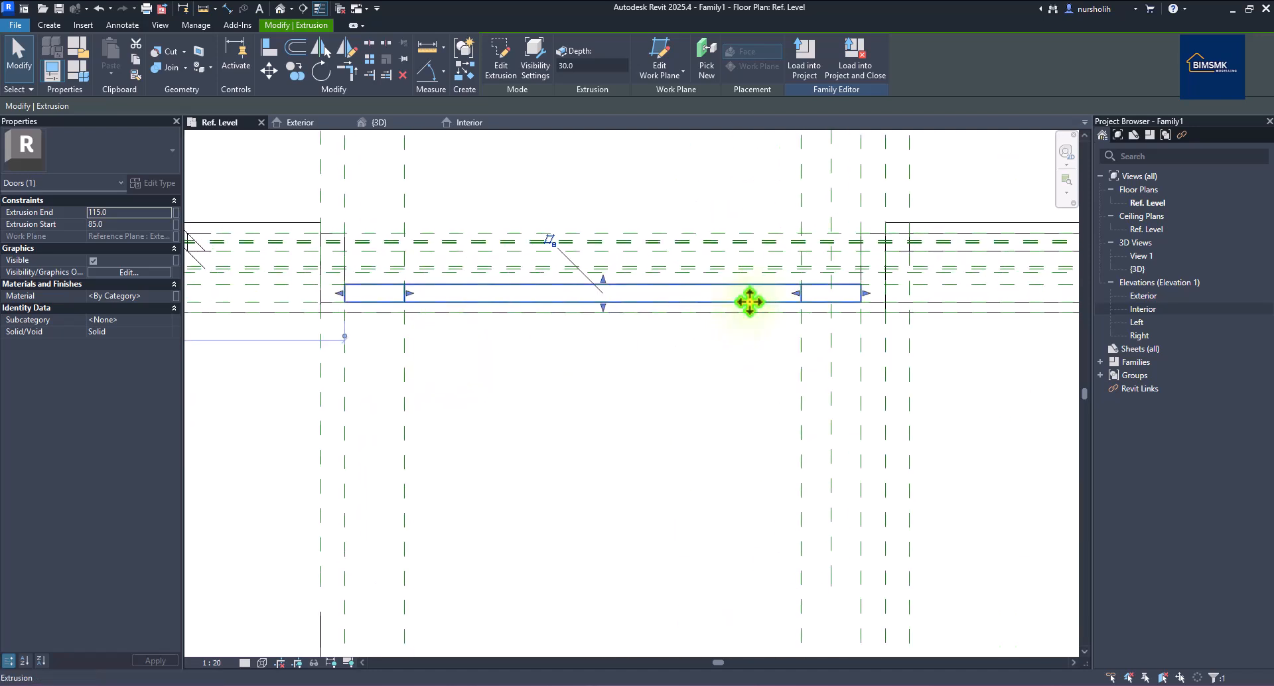
scroll(630, 307, down, 1)
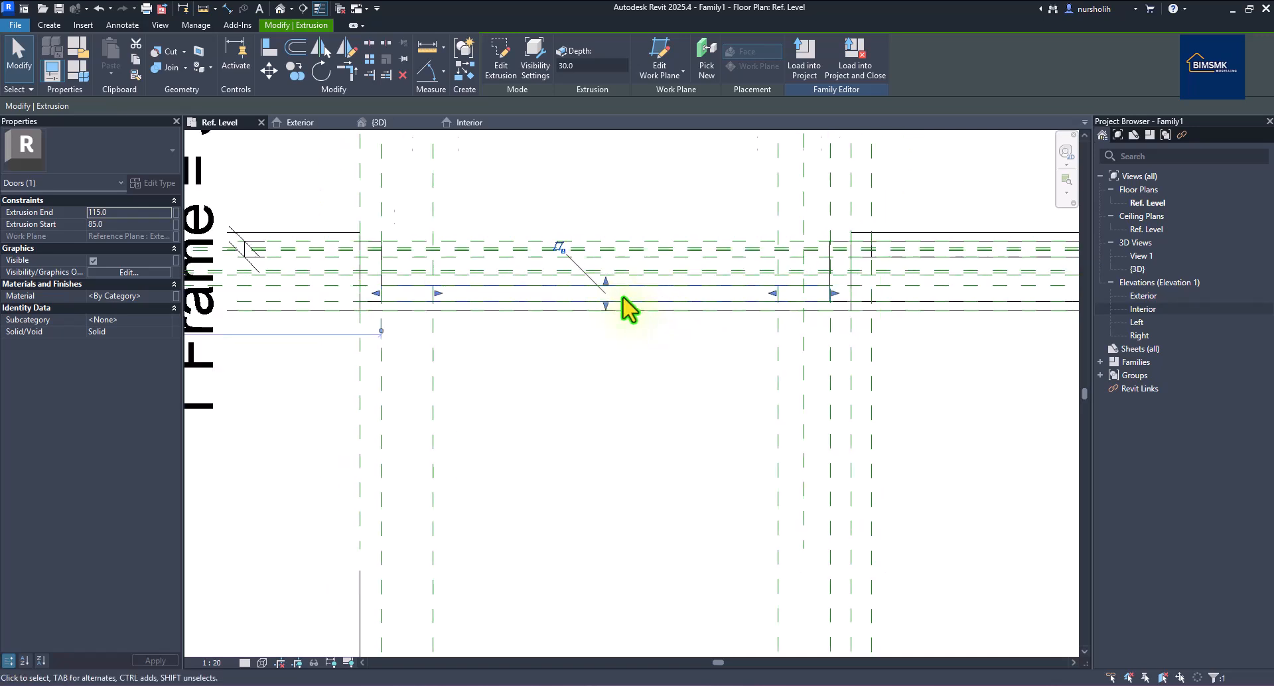
scroll(614, 295, down, 1)
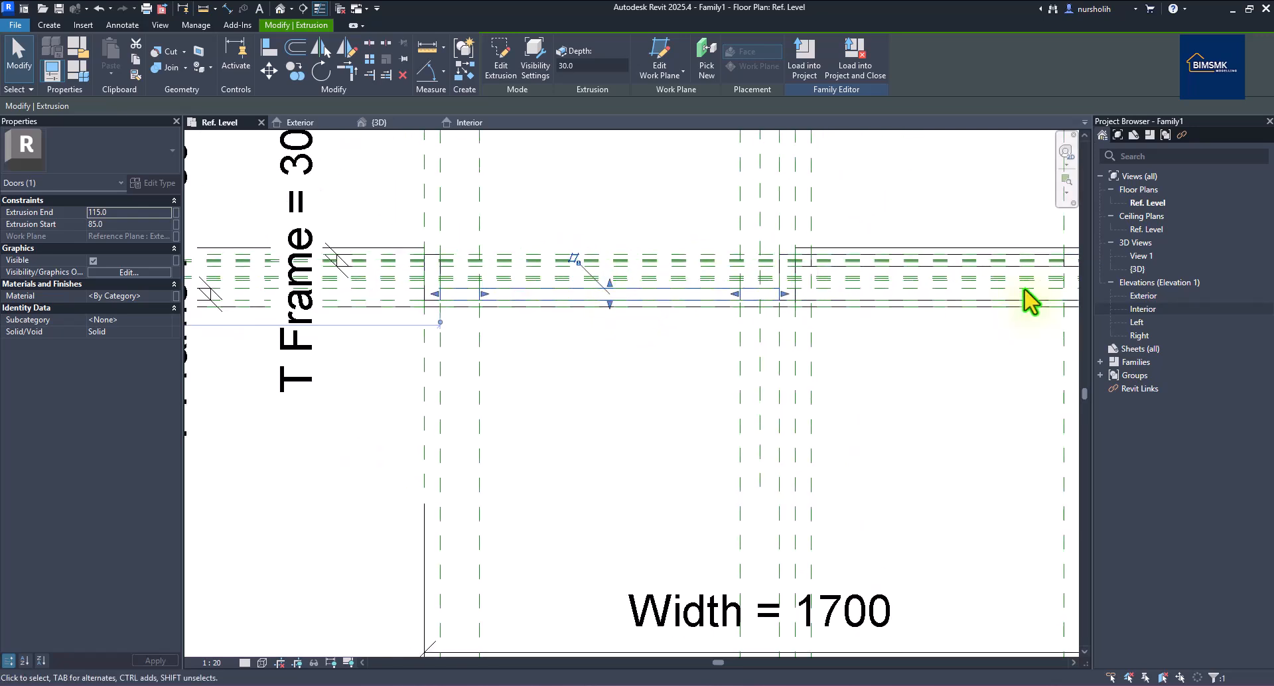
scroll(1044, 276, up, 3)
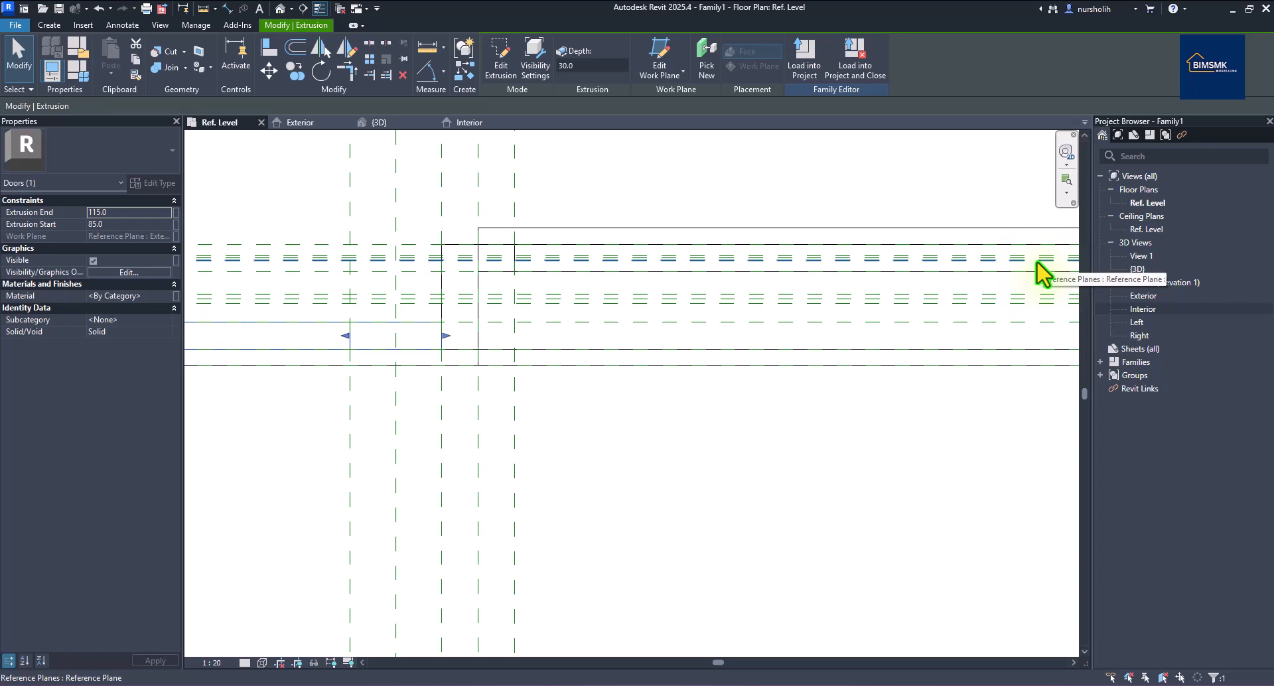
scroll(1044, 276, down, 2)
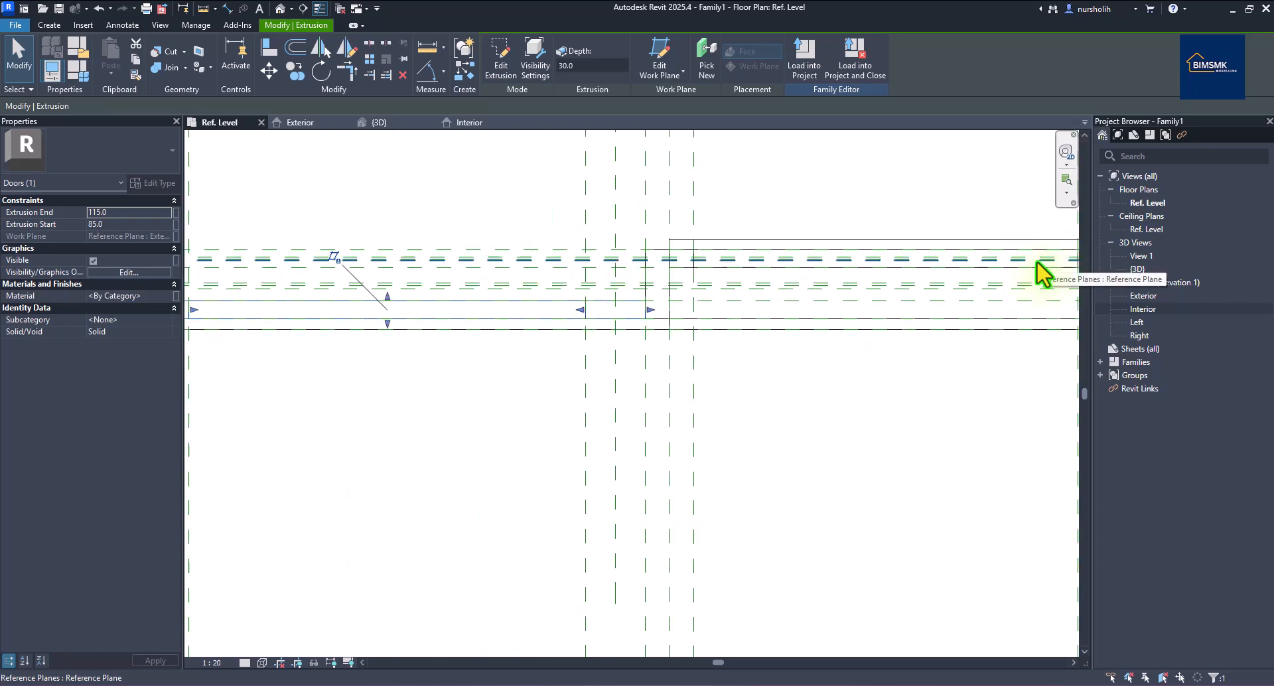
click(81, 73)
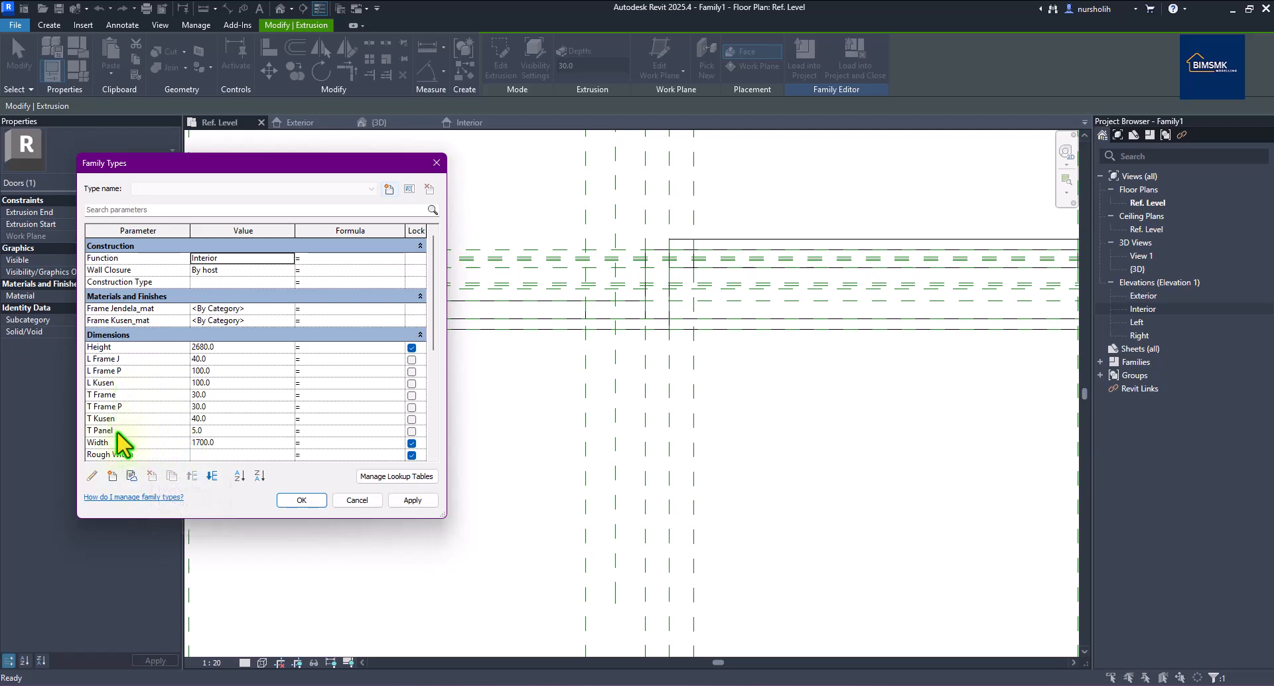
Close the Family Types dialog and zoom in on the door head in plan.
click(436, 162)
scroll(540, 219, up, 4)
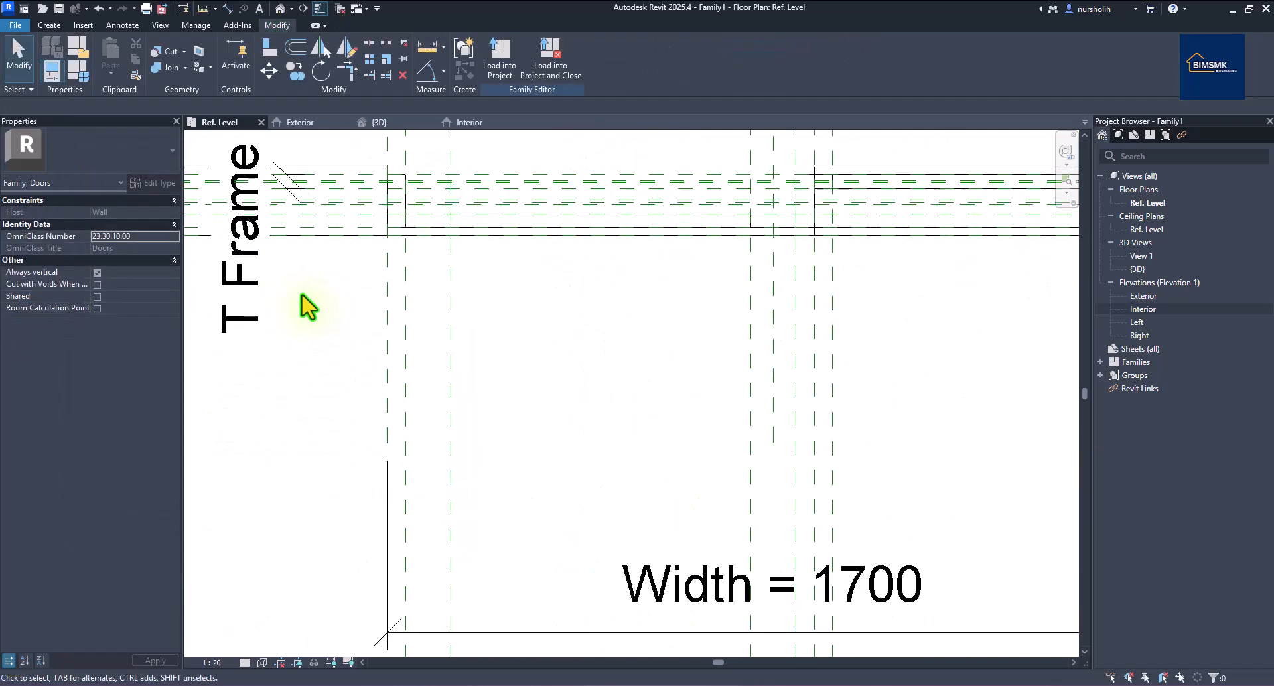
scroll(515, 232, up, 1)
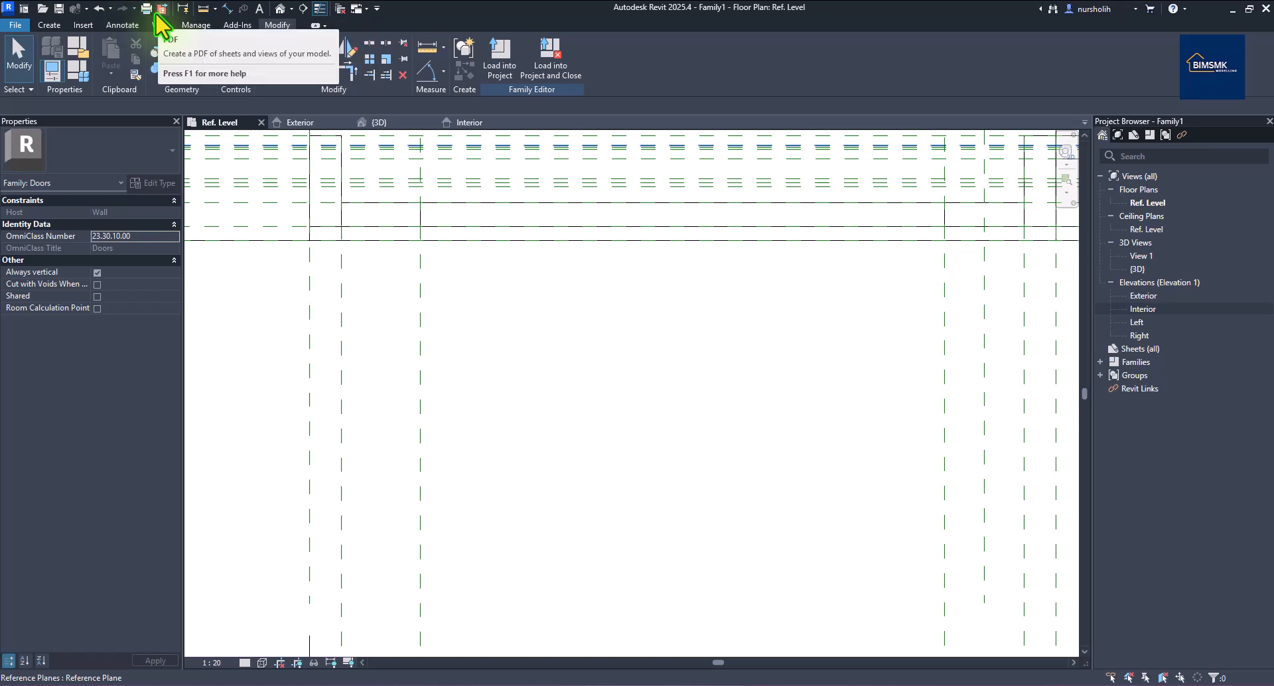
Pick the door-head plane to add a reference plane at a 12.5 offset, then cancel.
click(52, 24)
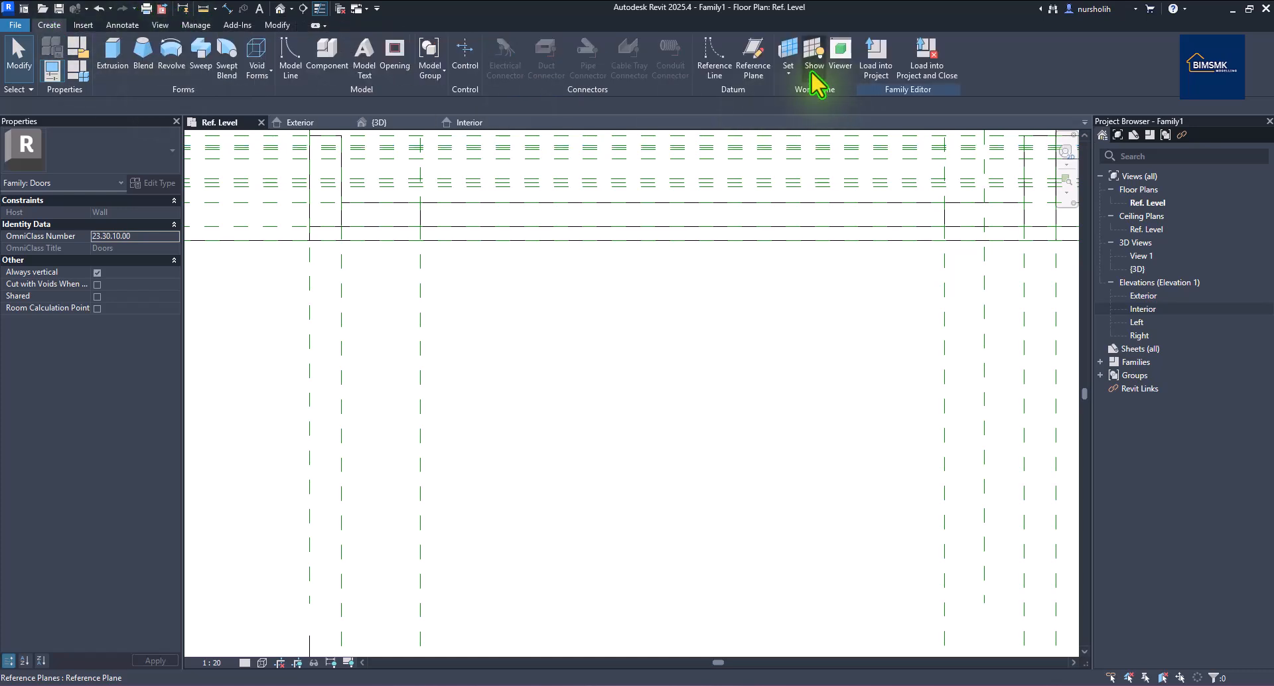
click(752, 59)
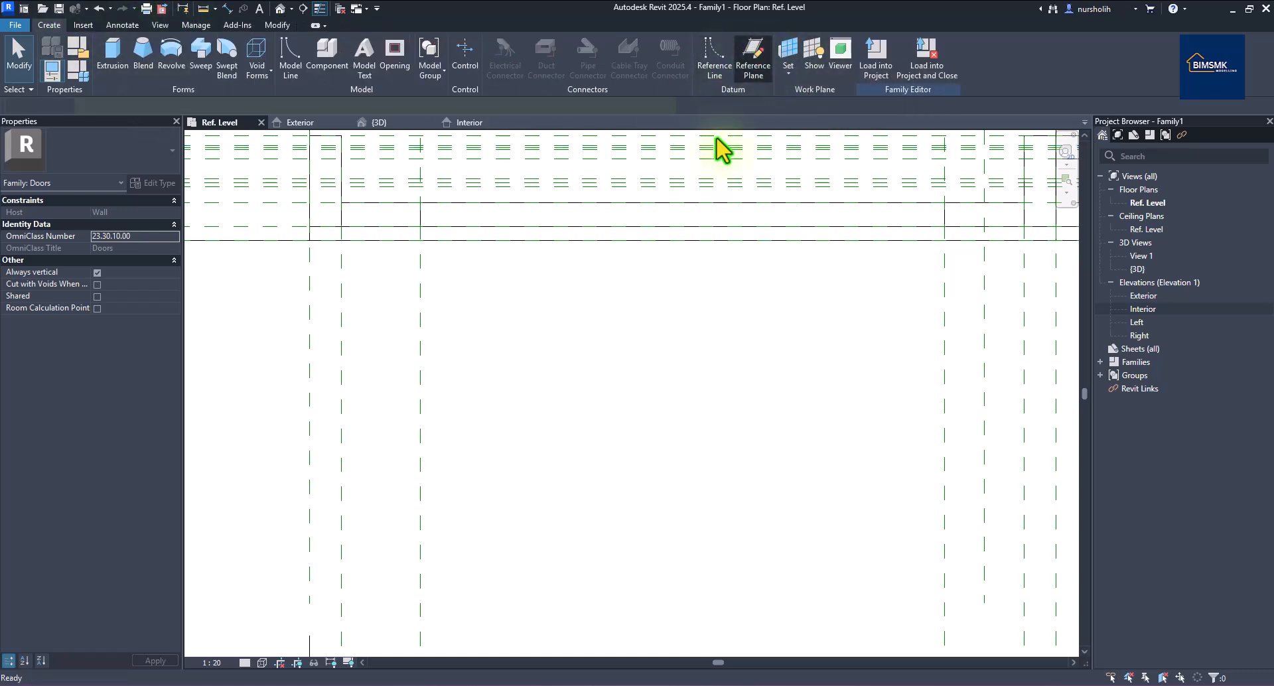
scroll(547, 271, up, 2)
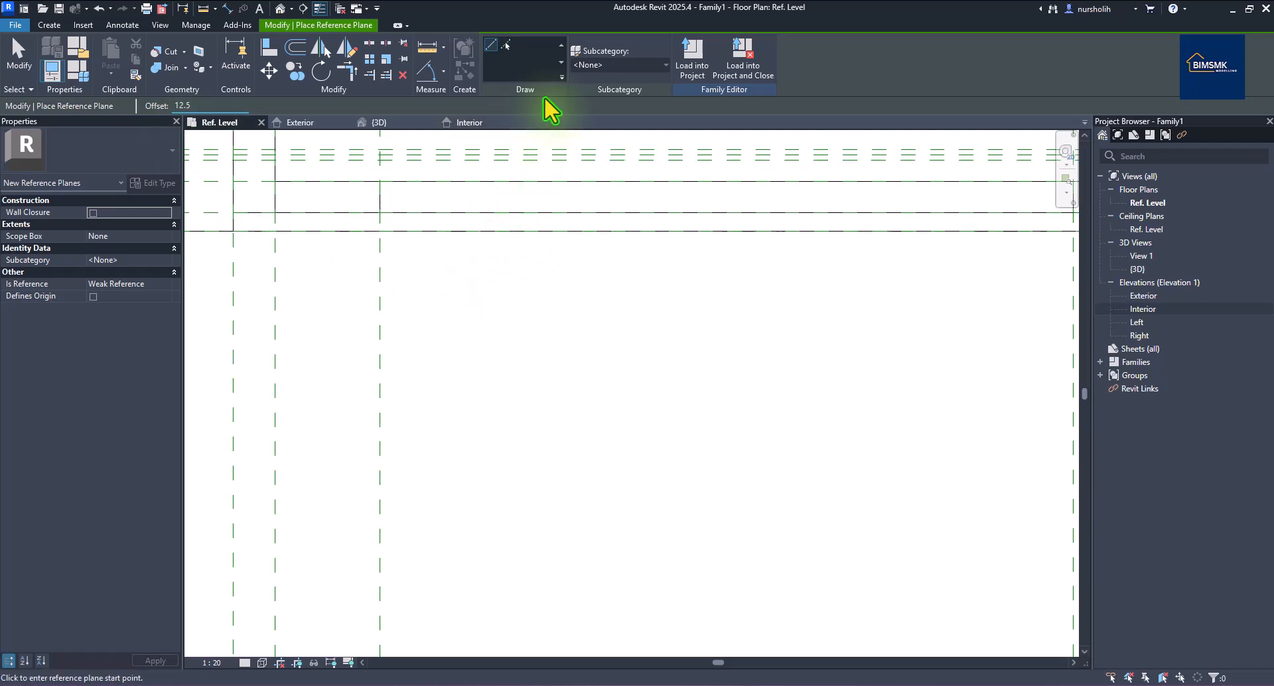
click(507, 45)
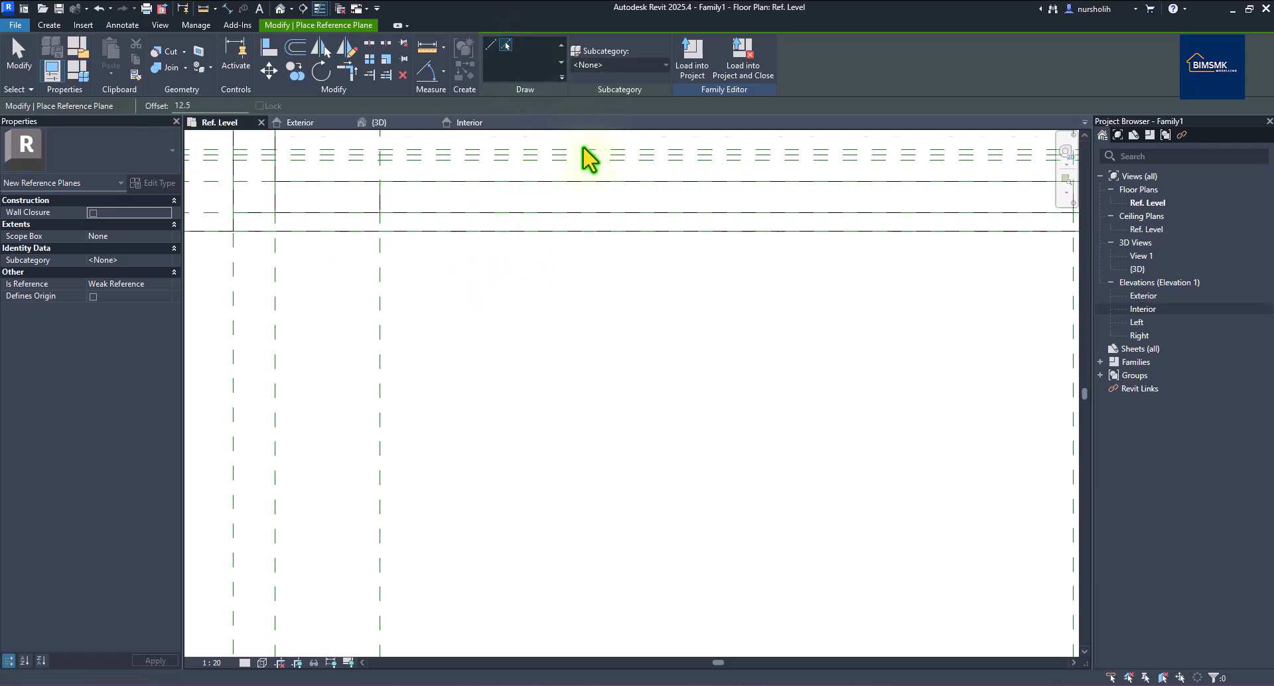
click(571, 197)
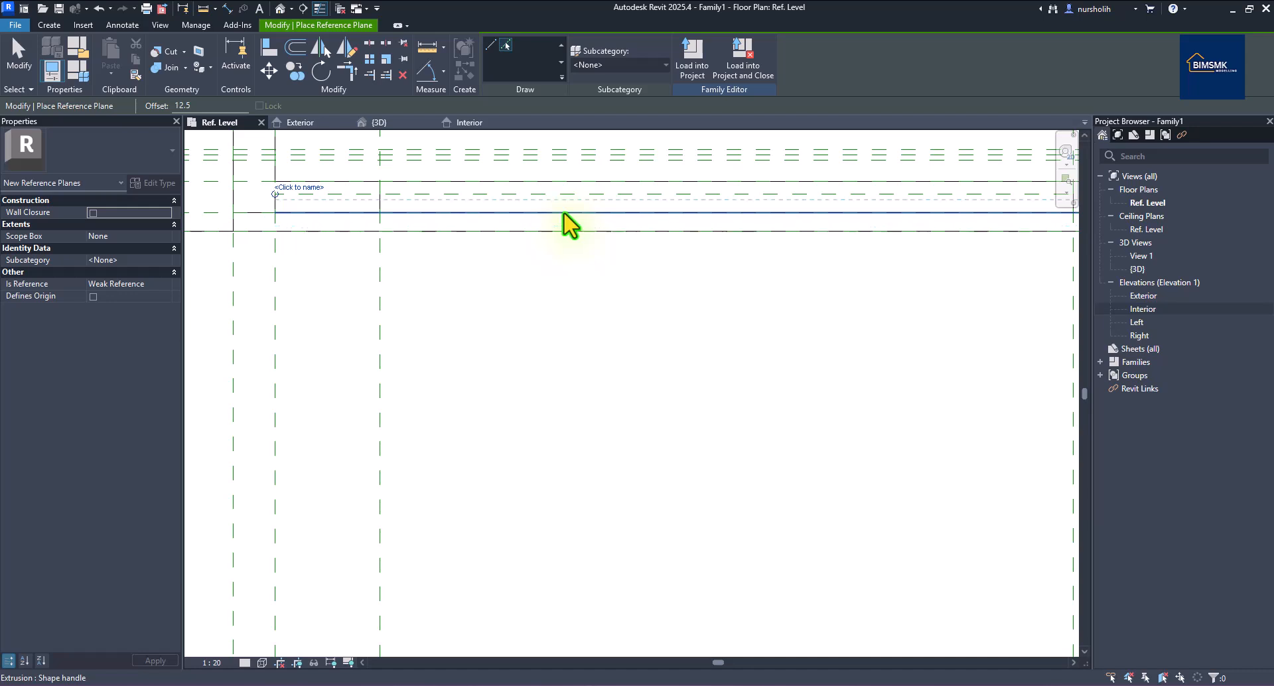
right_click(584, 170)
right_click(589, 175)
right_click(590, 169)
click(625, 176)
scroll(617, 180, up, 3)
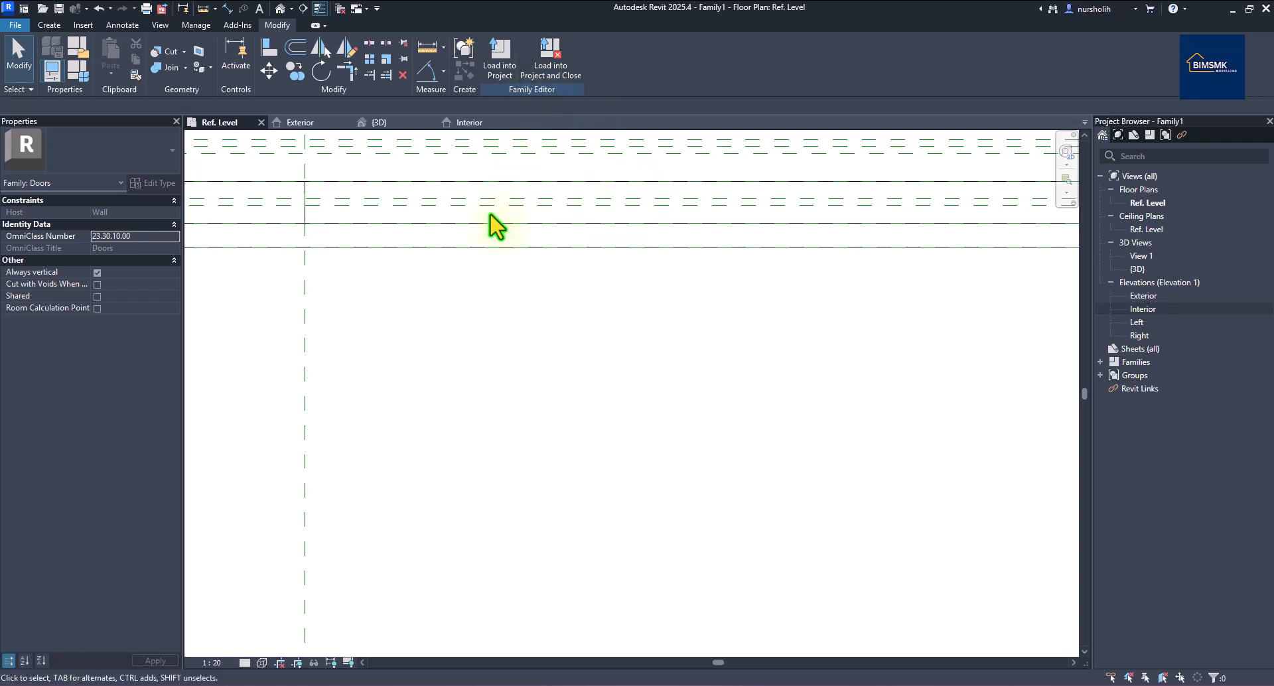
scroll(491, 222, down, 2)
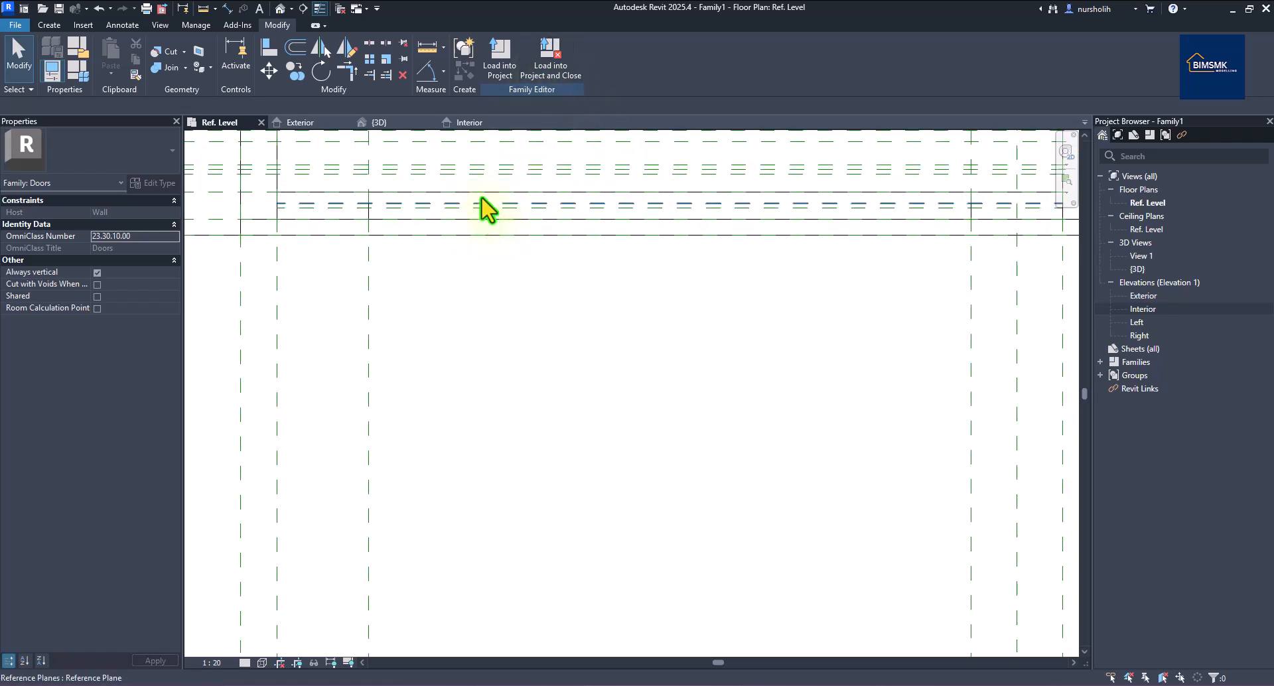
Run the aligned dimension tool at the door head, then end the command.
click(228, 9)
scroll(541, 221, up, 4)
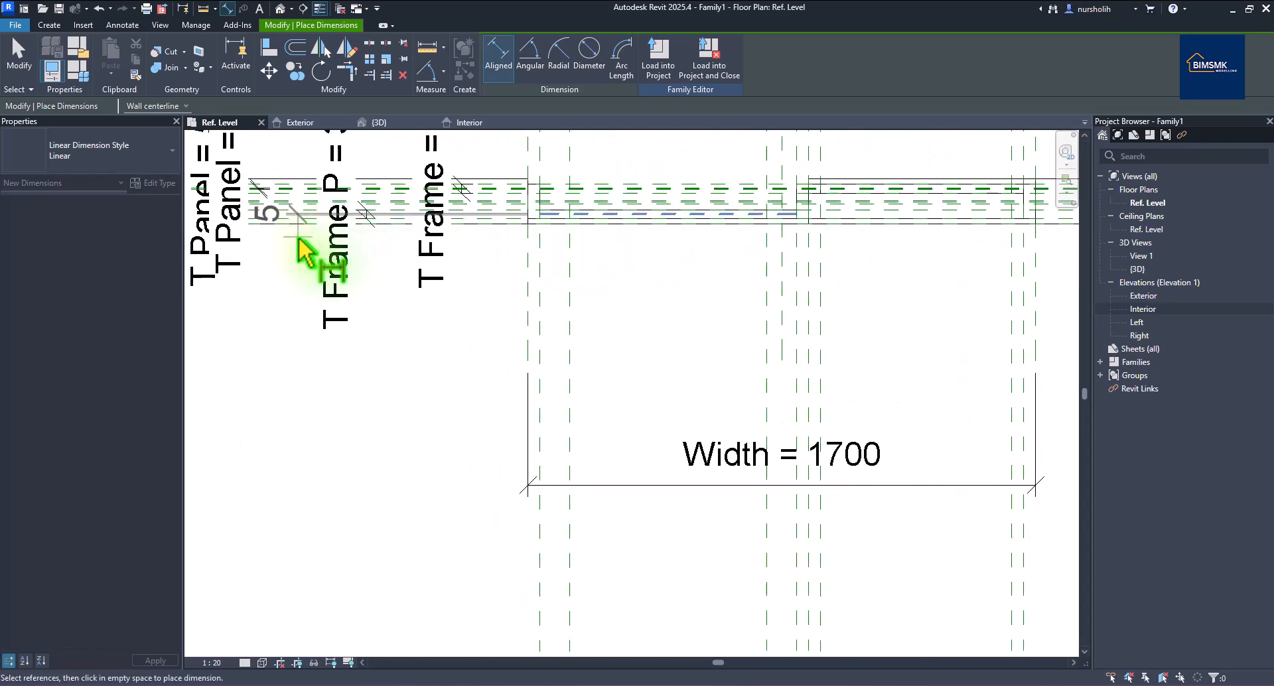
right_click(298, 263)
click(303, 270)
right_click(318, 270)
click(327, 278)
scroll(297, 233, up, 3)
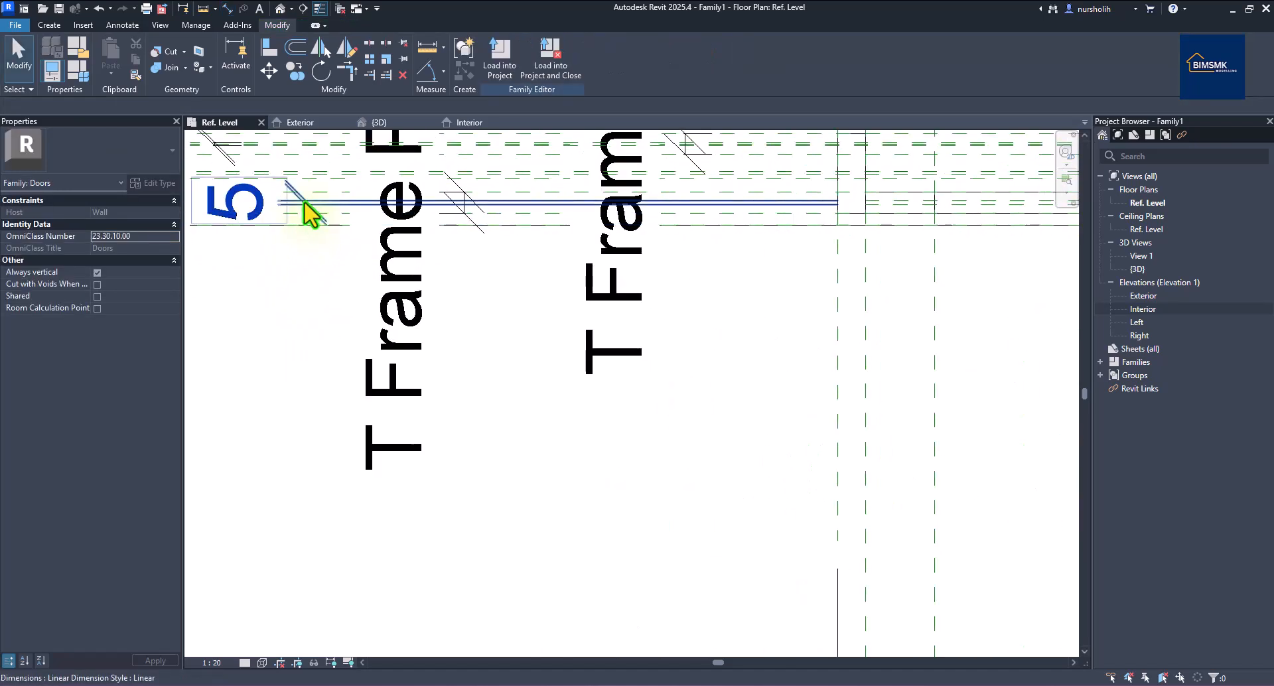
Label the door-head 5 dimension with T Panel and switch to the Exterior elevation.
click(305, 201)
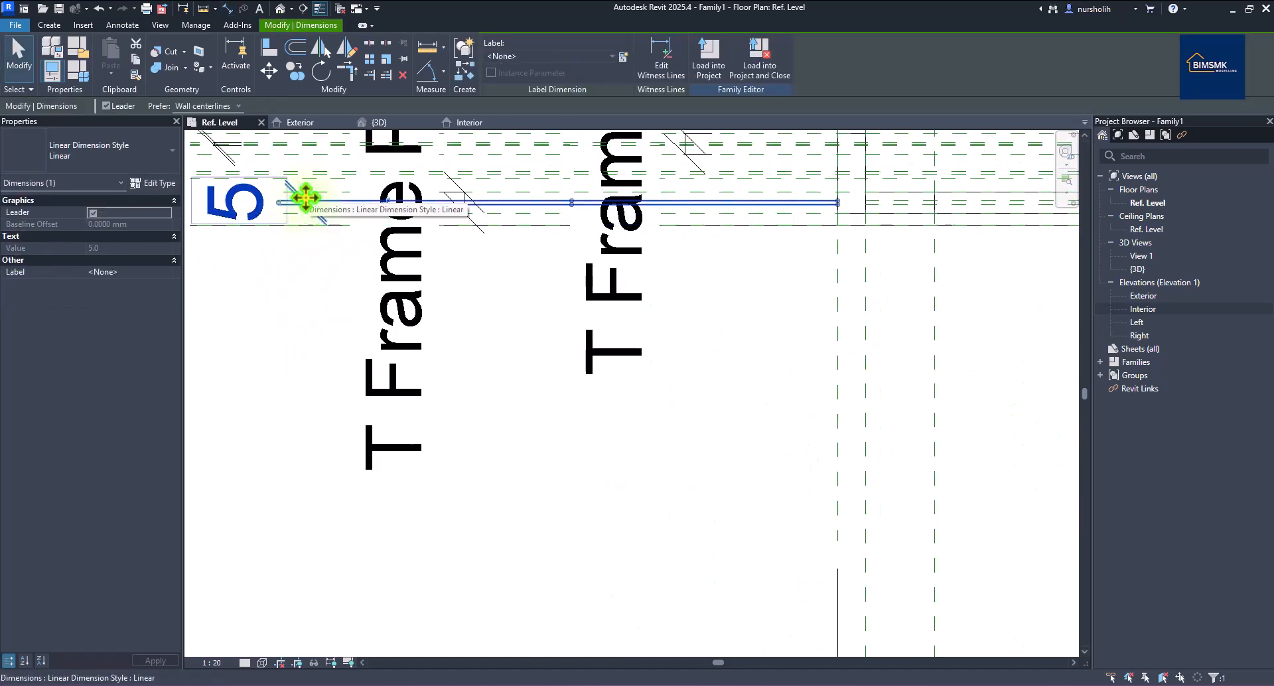
click(612, 56)
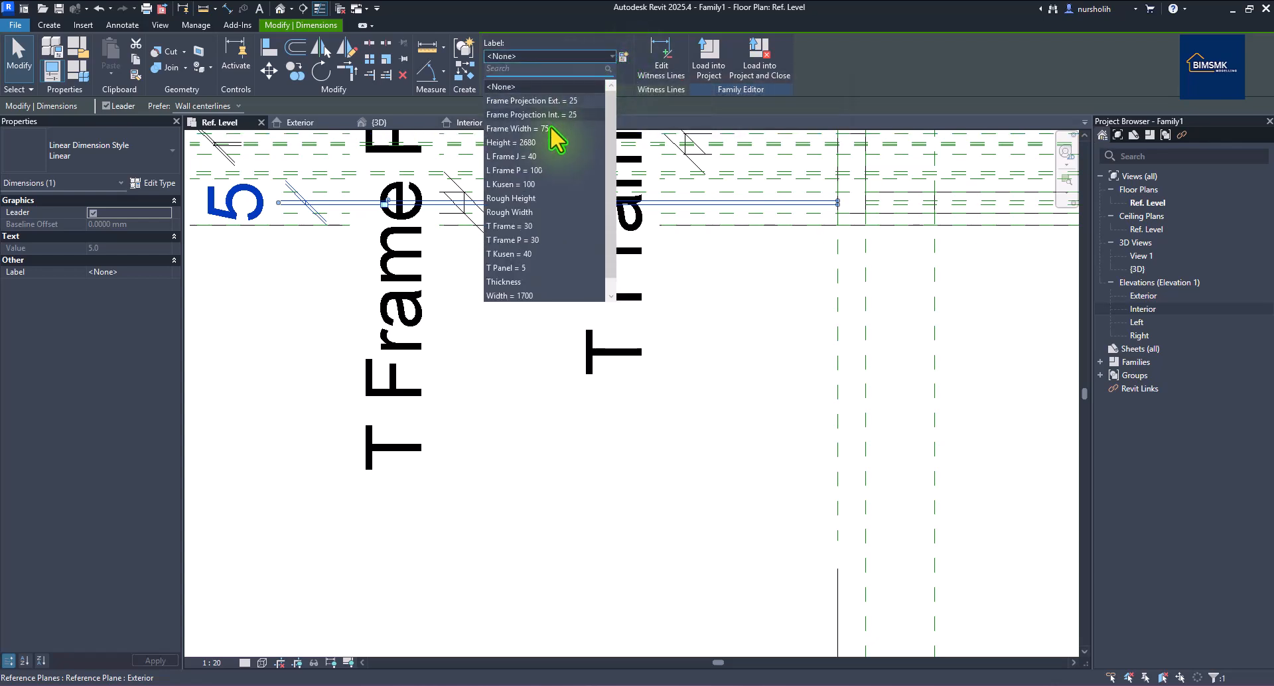
click(517, 268)
key(Escape)
scroll(425, 269, down, 4)
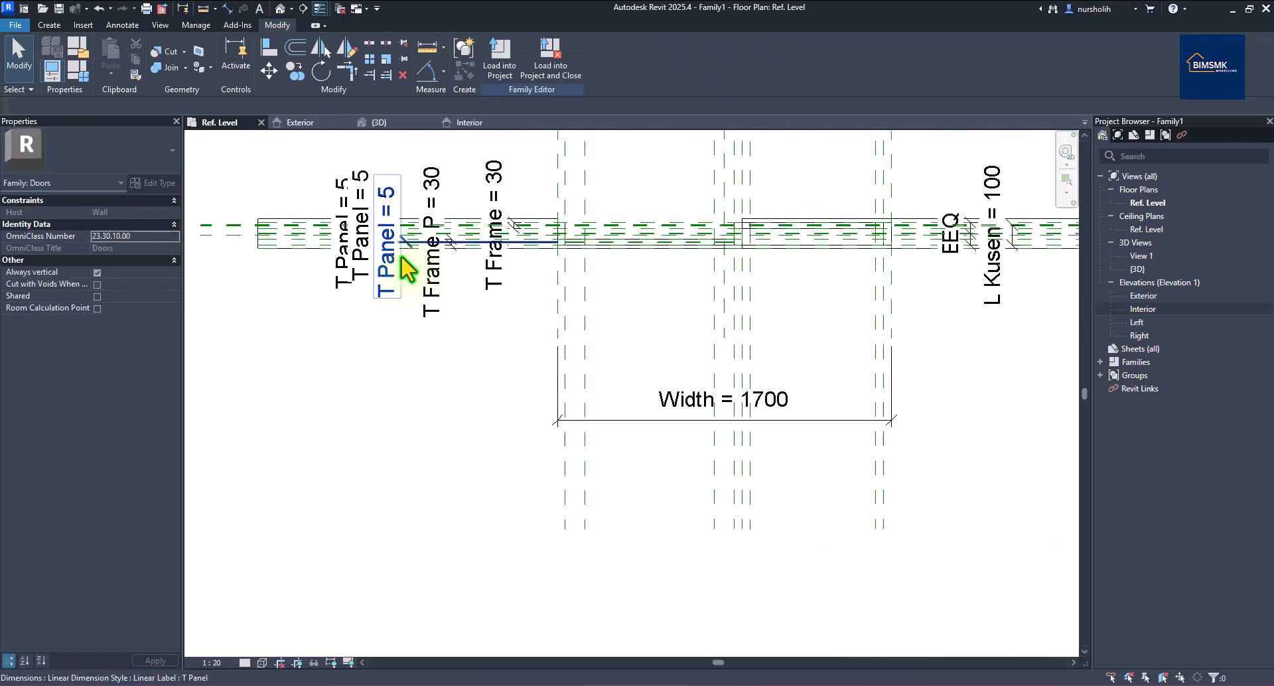
scroll(403, 262, down, 2)
scroll(764, 305, up, 6)
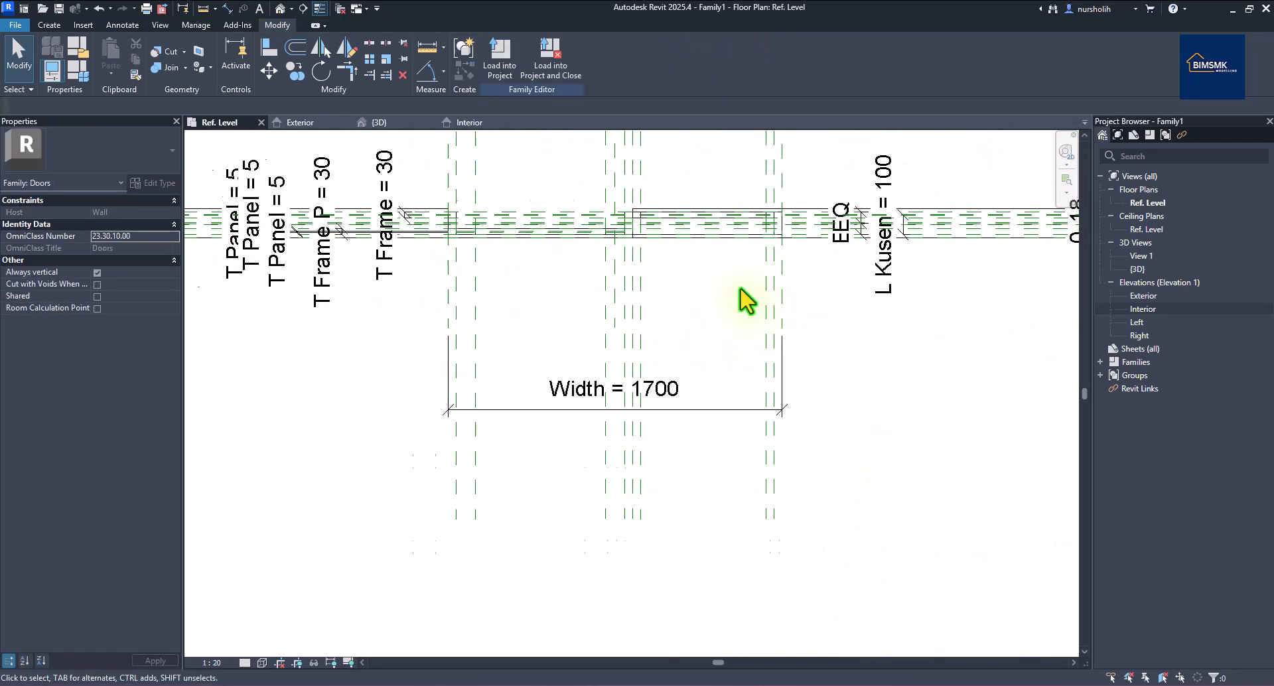
scroll(711, 188, down, 3)
scroll(704, 258, down, 2)
scroll(657, 195, down, 1)
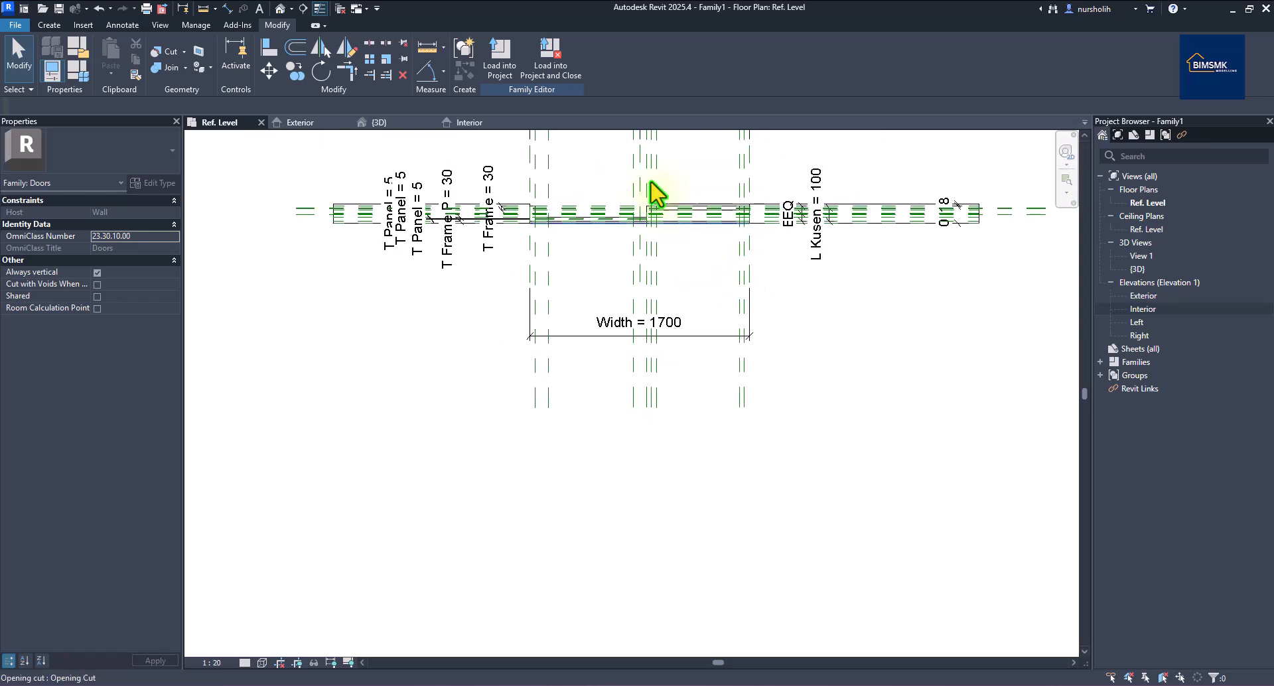
click(318, 124)
scroll(576, 248, up, 3)
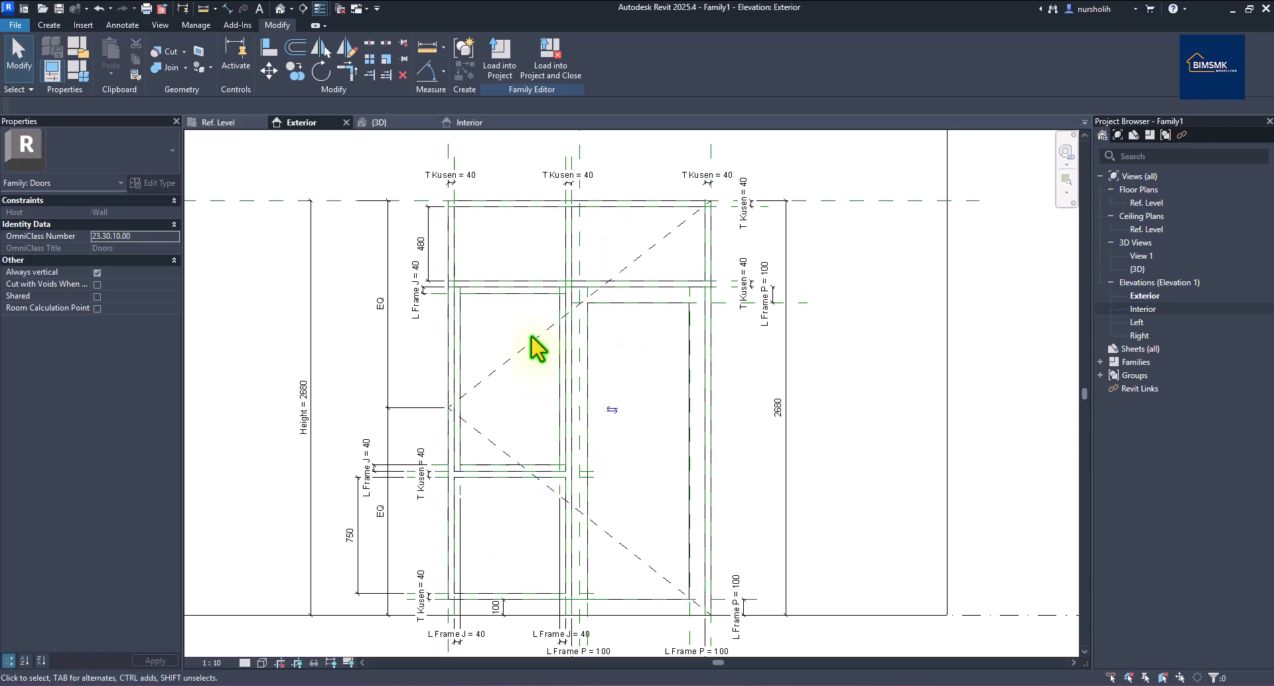
Start an extrusion and sketch a rectangle in the upper-left opening, locking its edges.
click(57, 27)
click(103, 67)
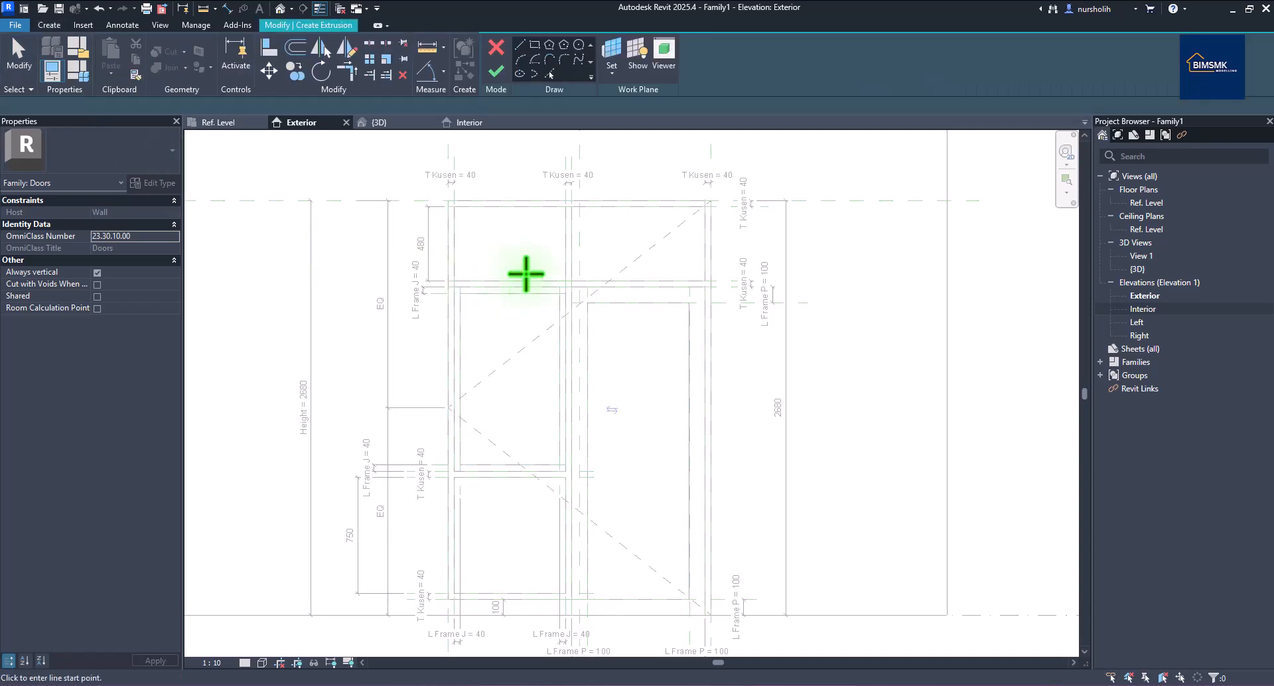
click(535, 45)
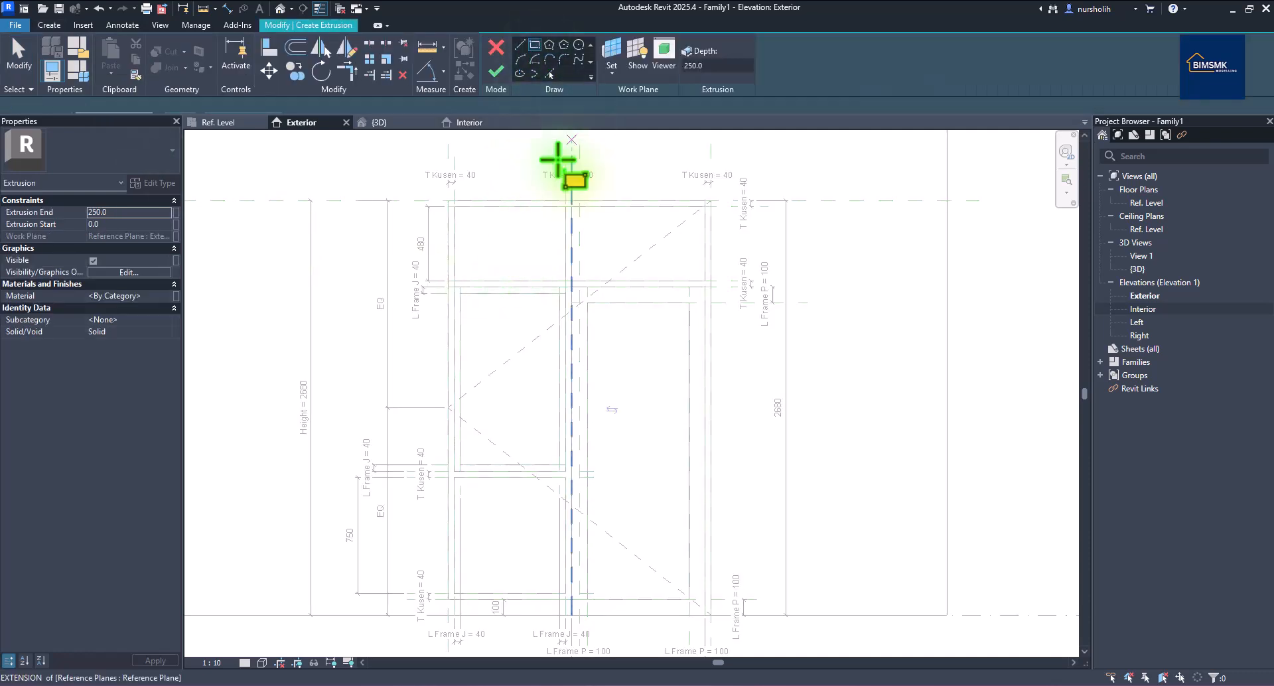
click(454, 207)
click(565, 281)
click(588, 220)
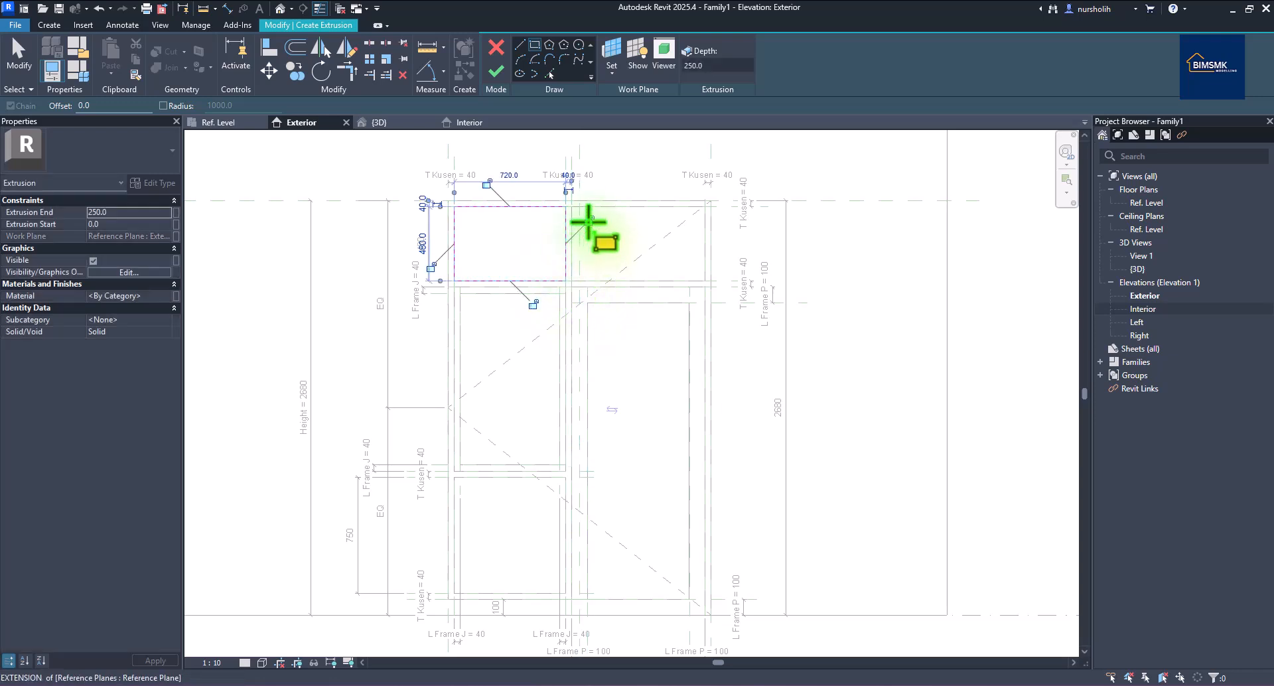
click(485, 184)
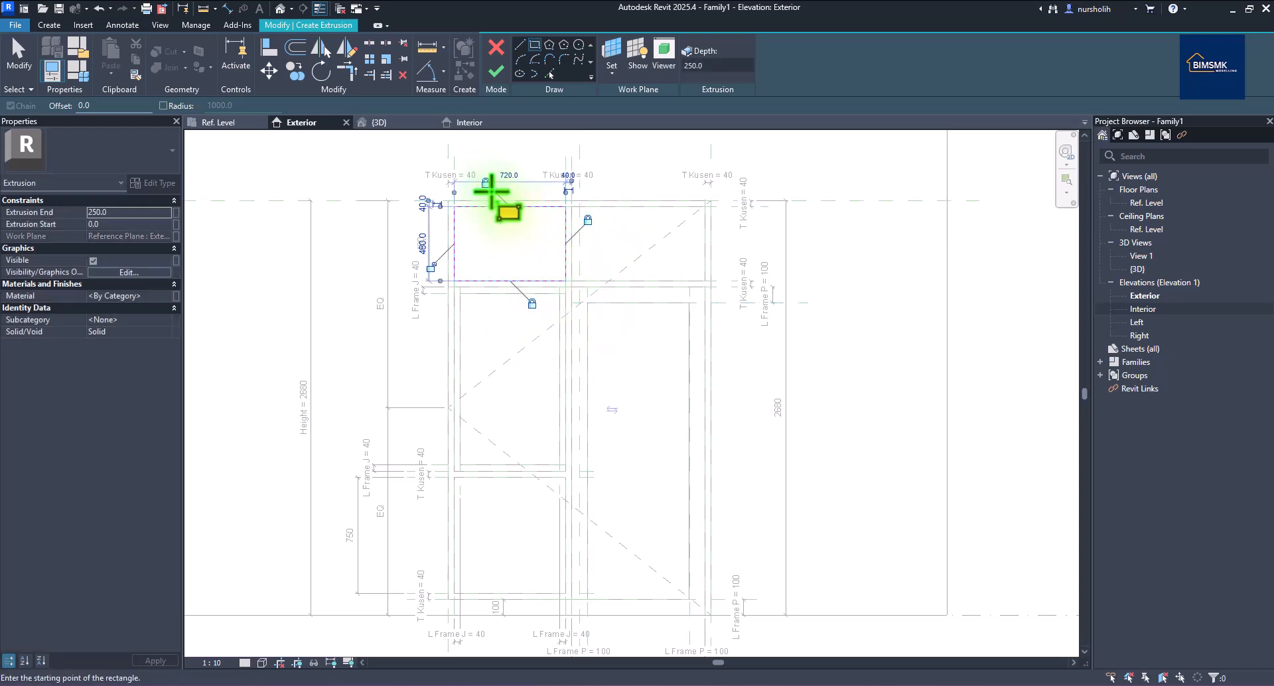
click(431, 267)
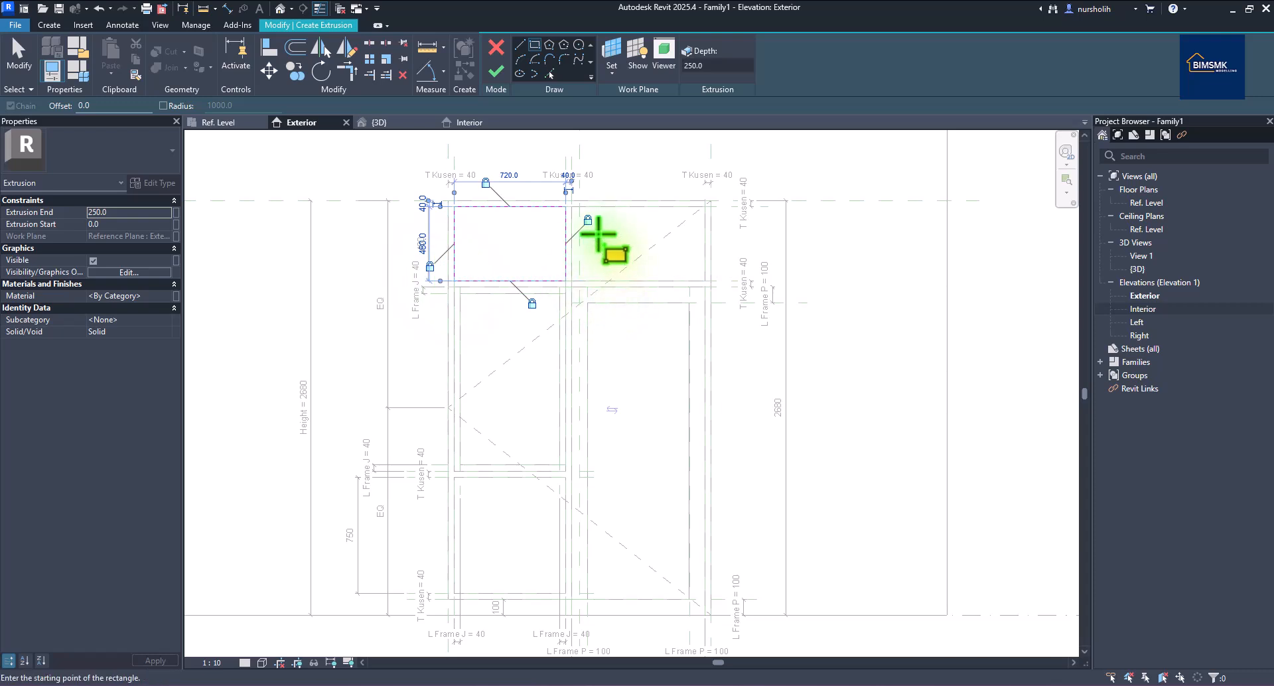
Sketch locked rectangles in the upper-right and 720 × 750 lower-left openings, then finish the extrusion.
click(571, 206)
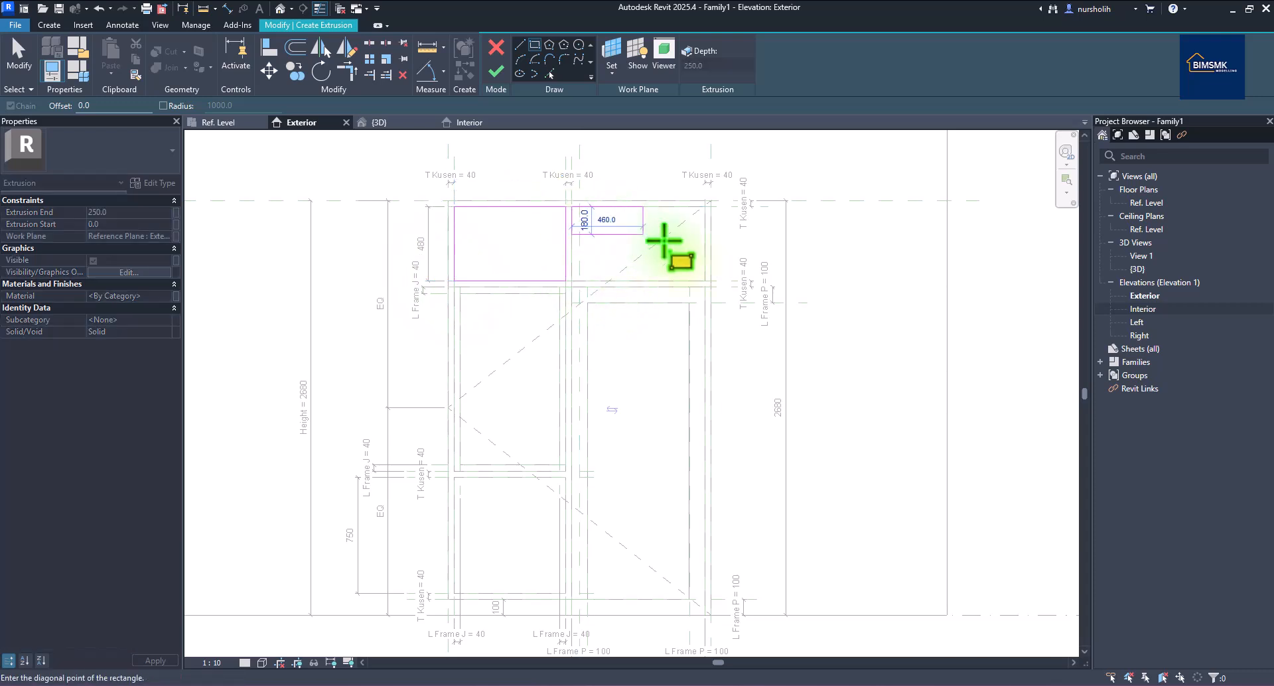
click(703, 279)
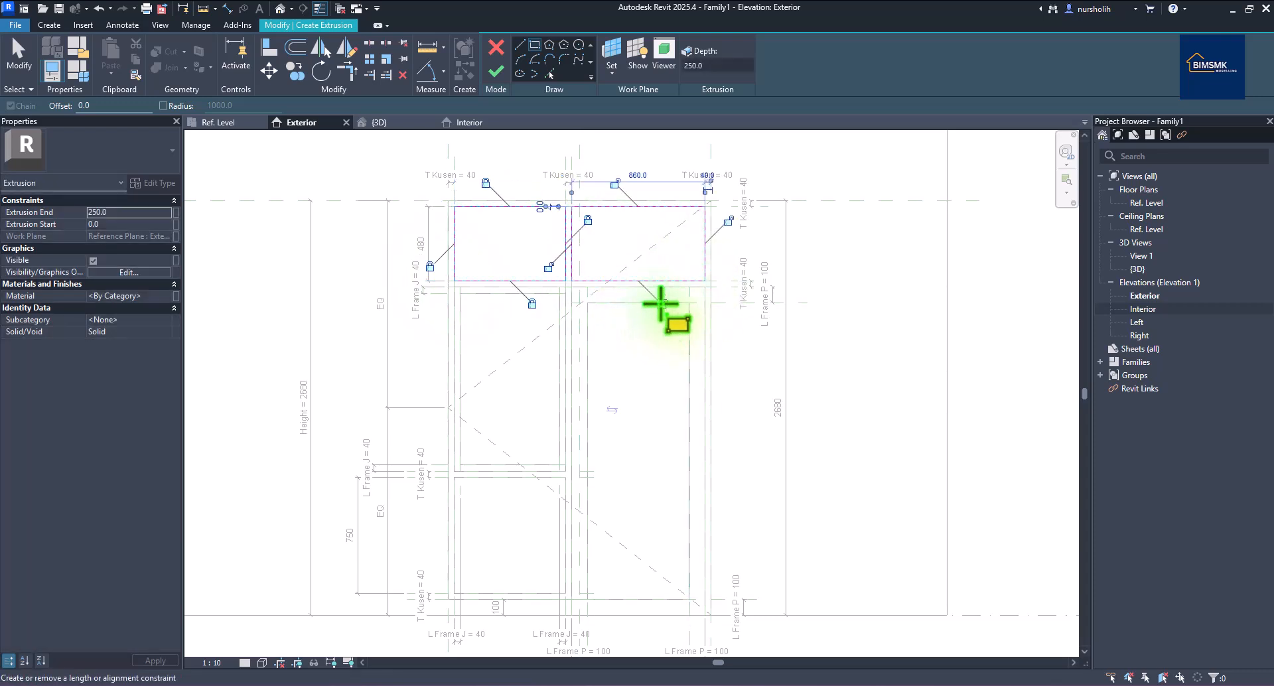
click(728, 221)
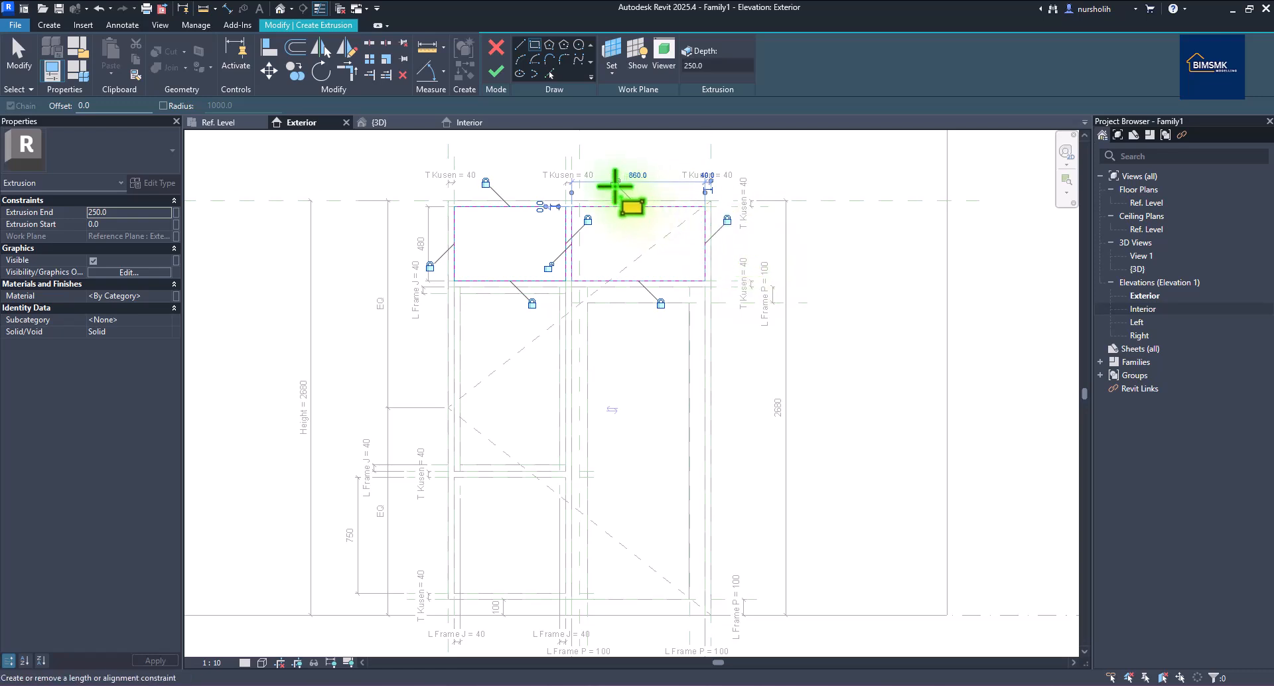
click(615, 184)
click(549, 266)
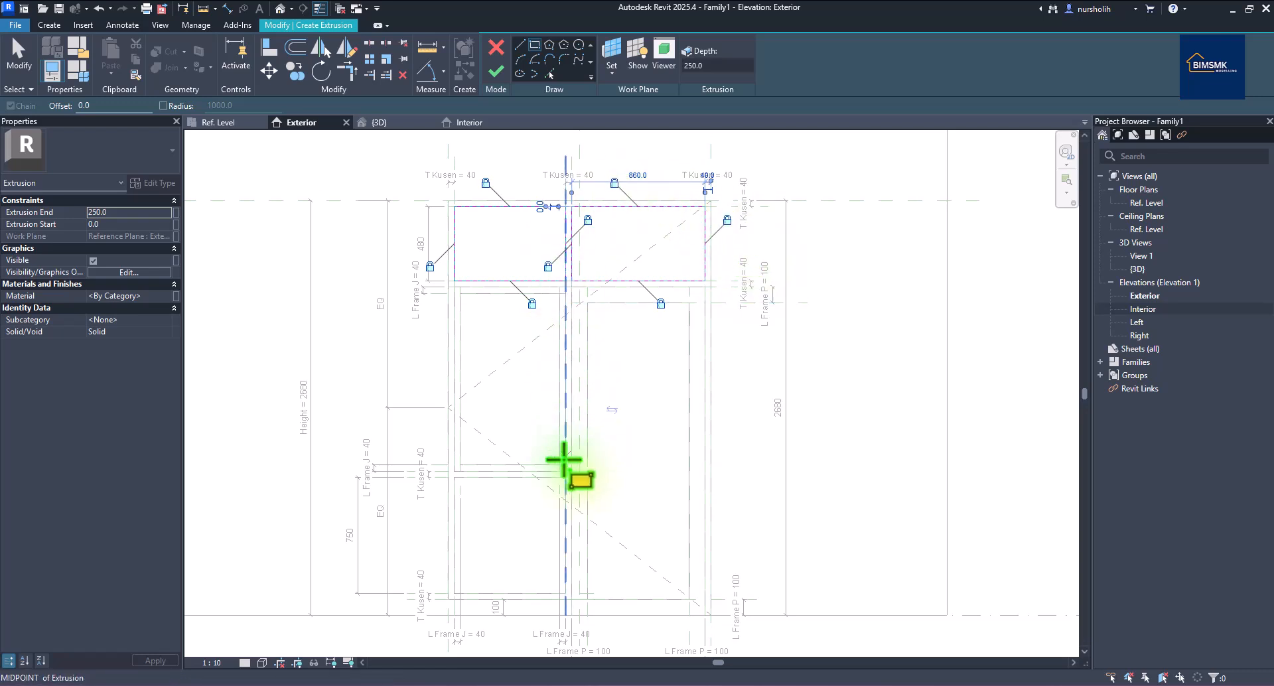
click(454, 477)
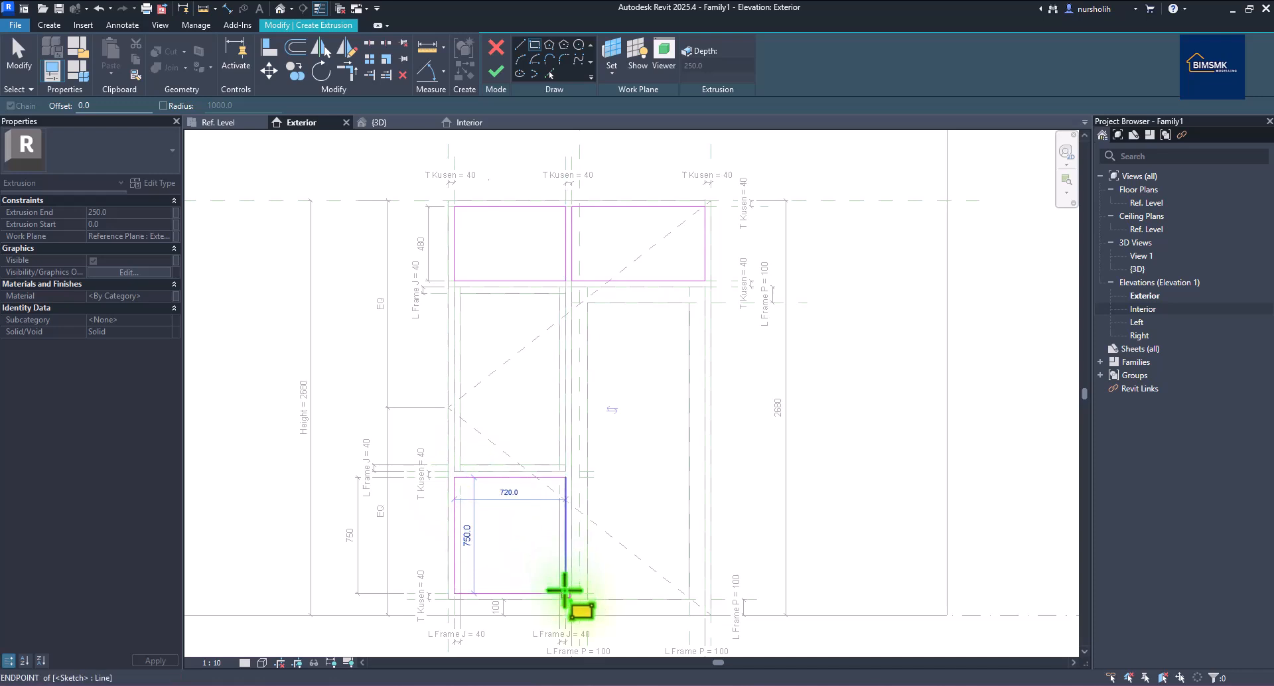
click(565, 592)
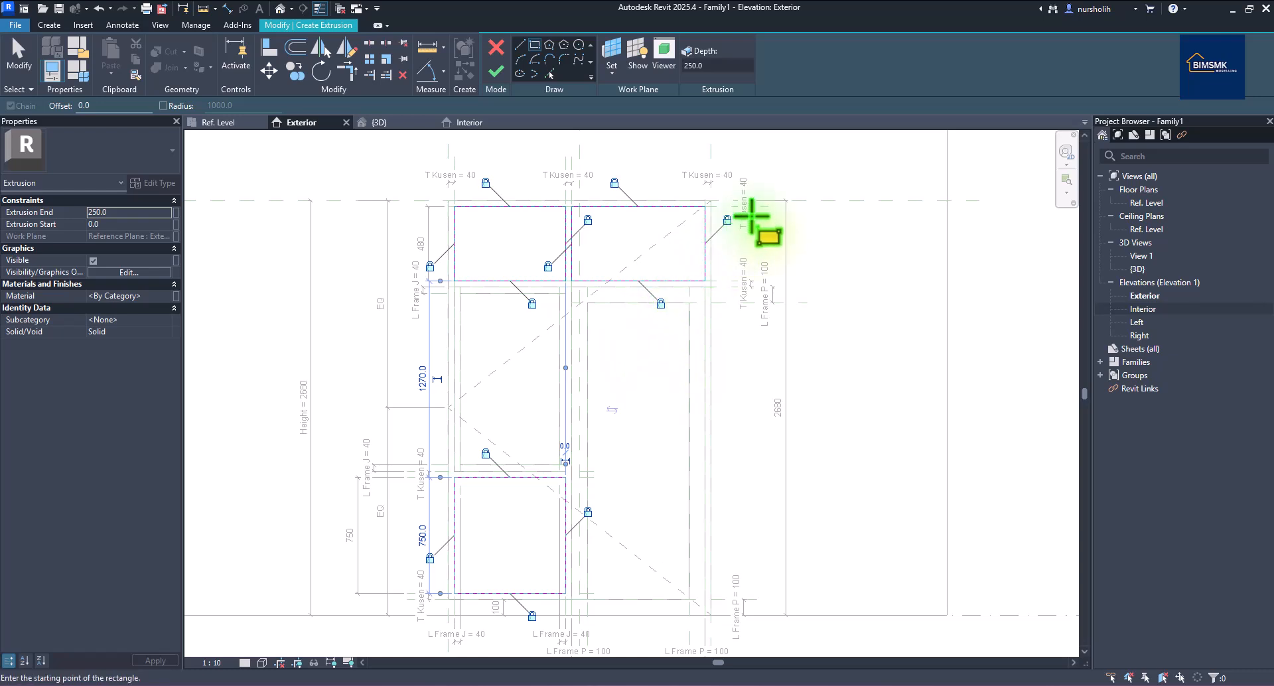
click(496, 73)
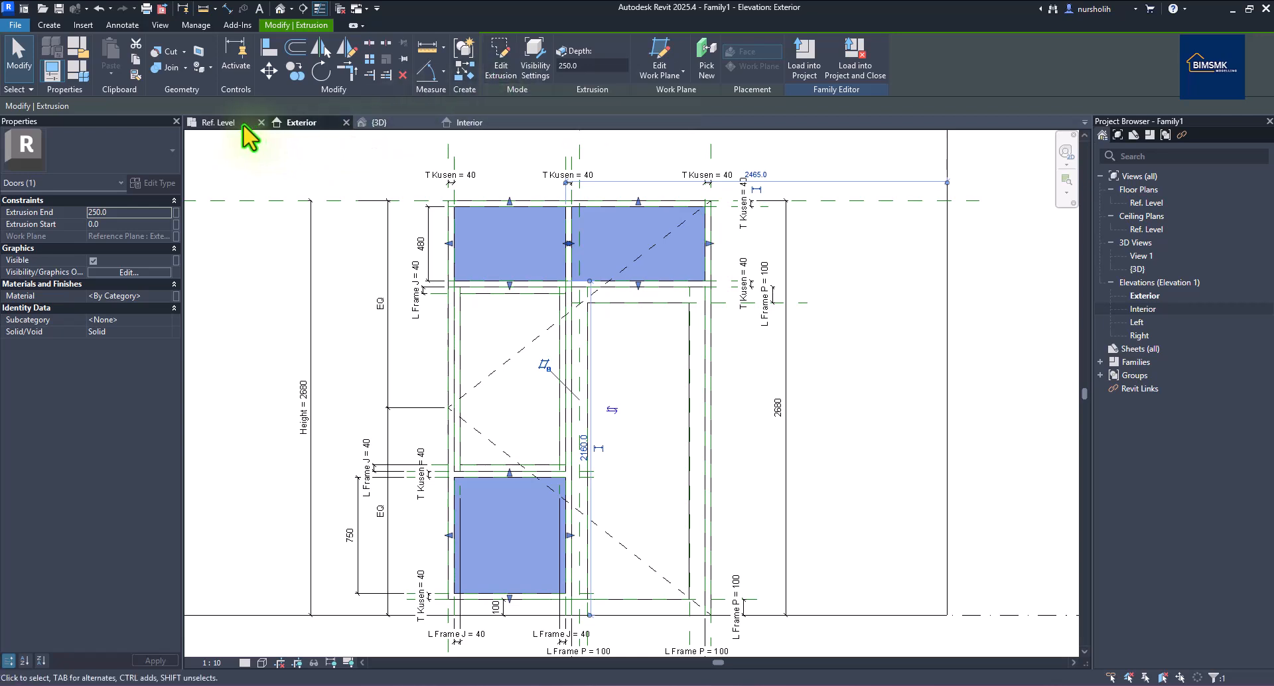
In the Ref. Level plan, drag the panel extrusion's back face to change its depth.
click(222, 123)
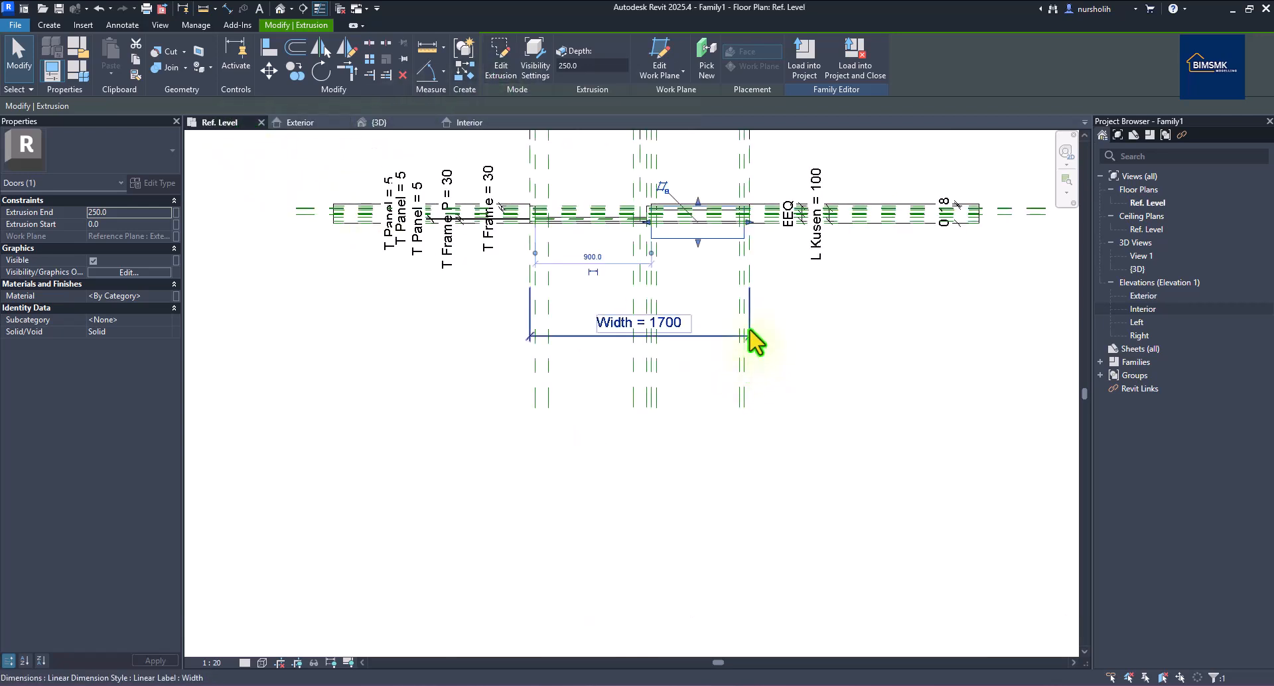
scroll(704, 212, up, 4)
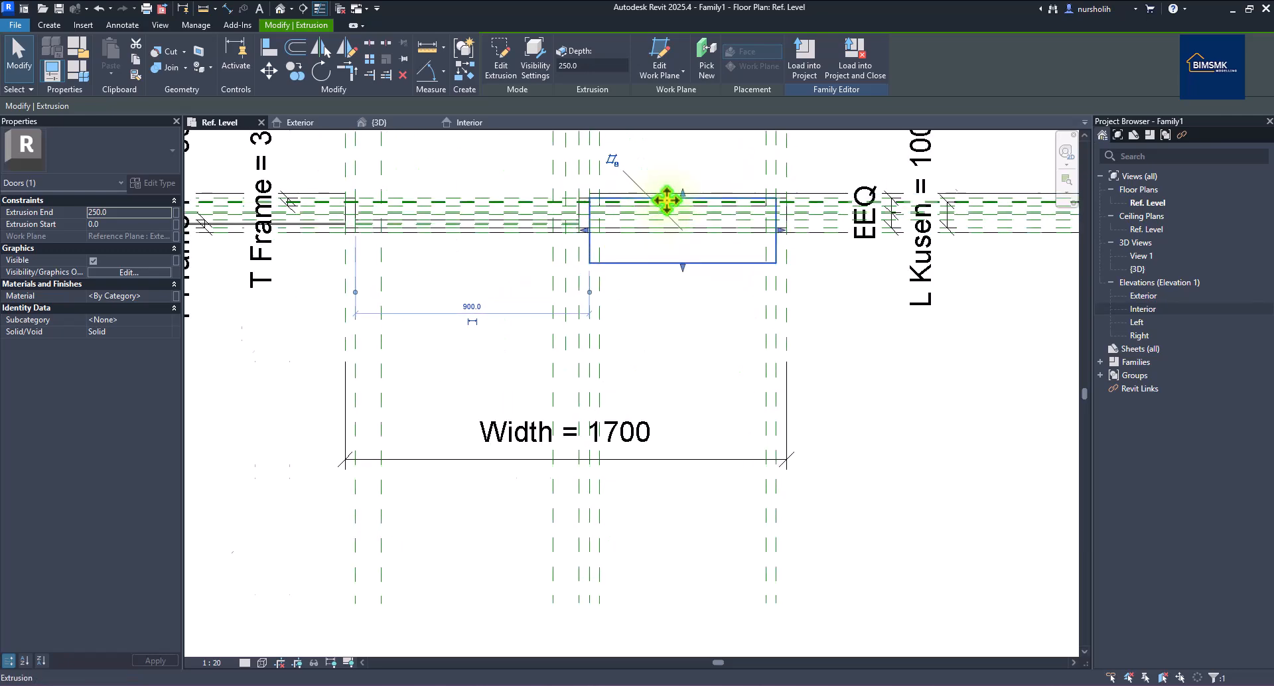
scroll(797, 265, down, 4)
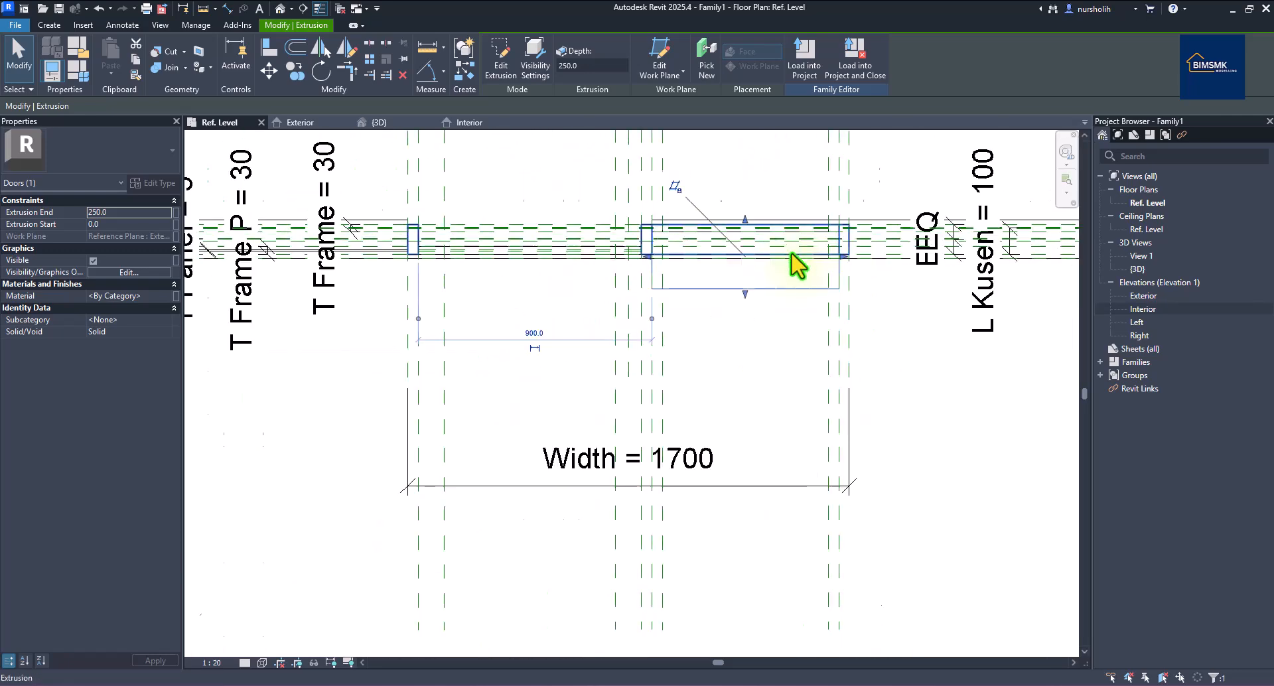
scroll(839, 261, up, 5)
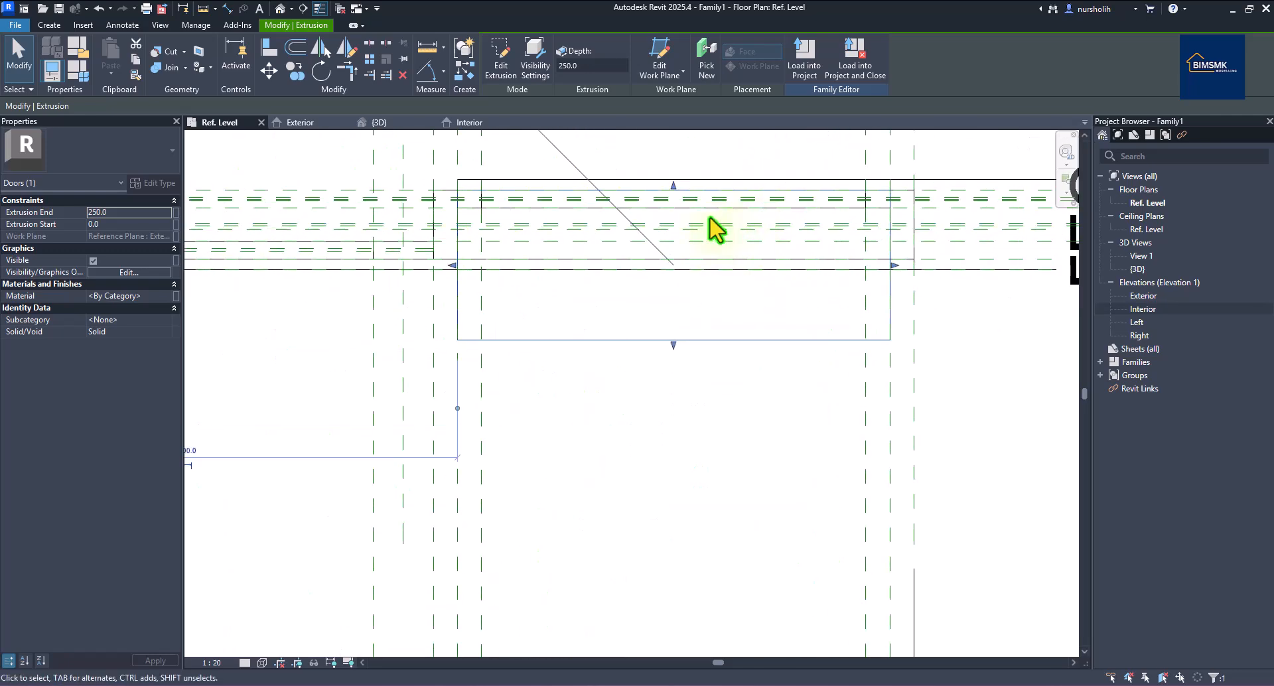
scroll(694, 236, up, 3)
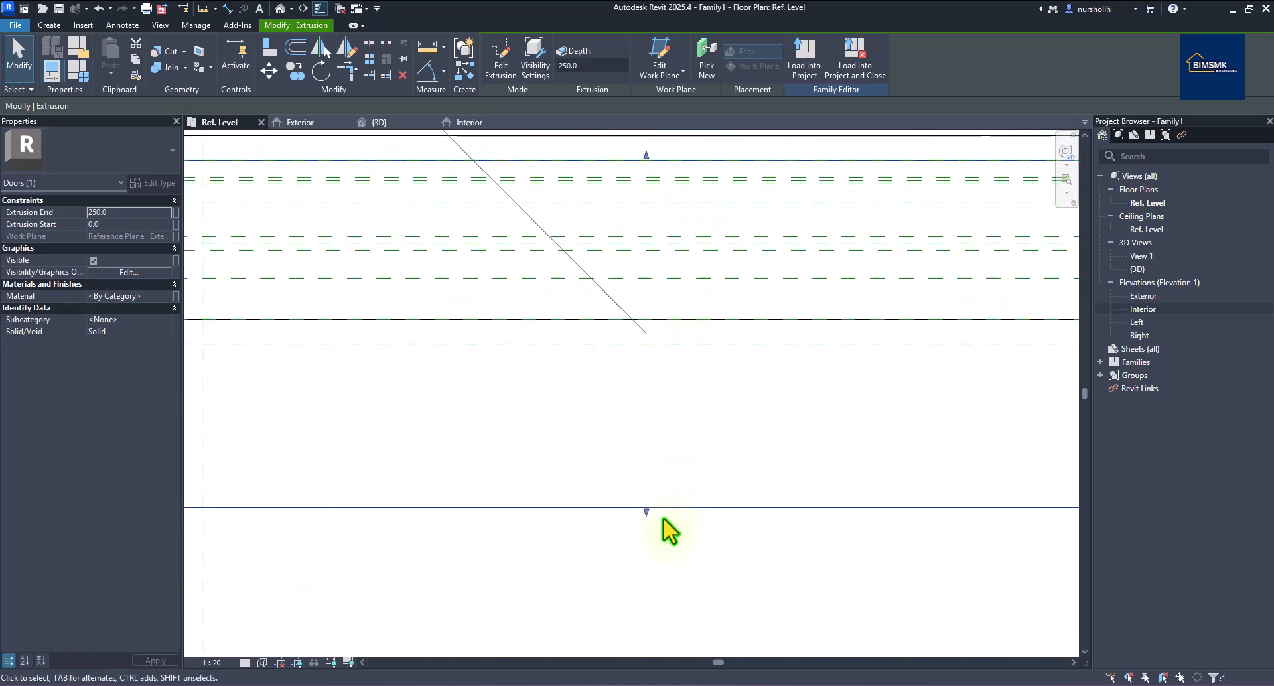
drag(645, 514, 651, 257)
Drag the extrusion's faces so it runs from 55 to 60, 5 thick.
scroll(582, 287, down, 5)
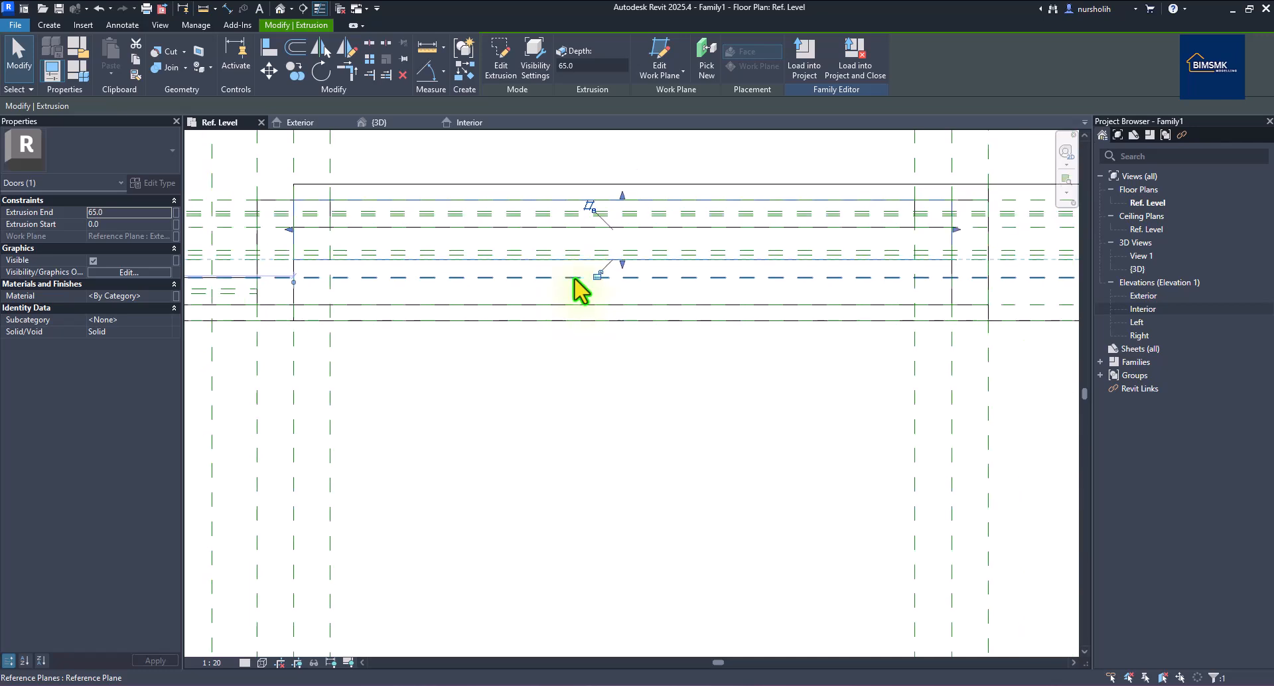
scroll(910, 284, up, 1)
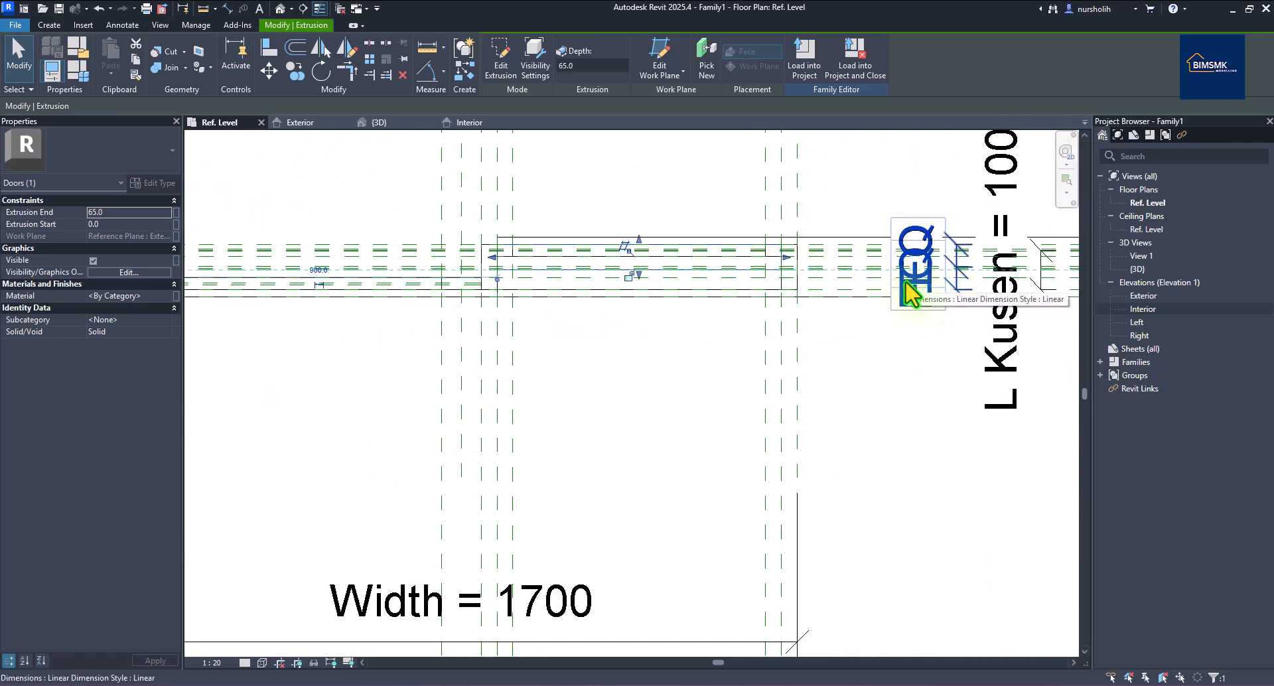
scroll(1003, 272, up, 1)
scroll(992, 275, up, 1)
scroll(938, 284, up, 1)
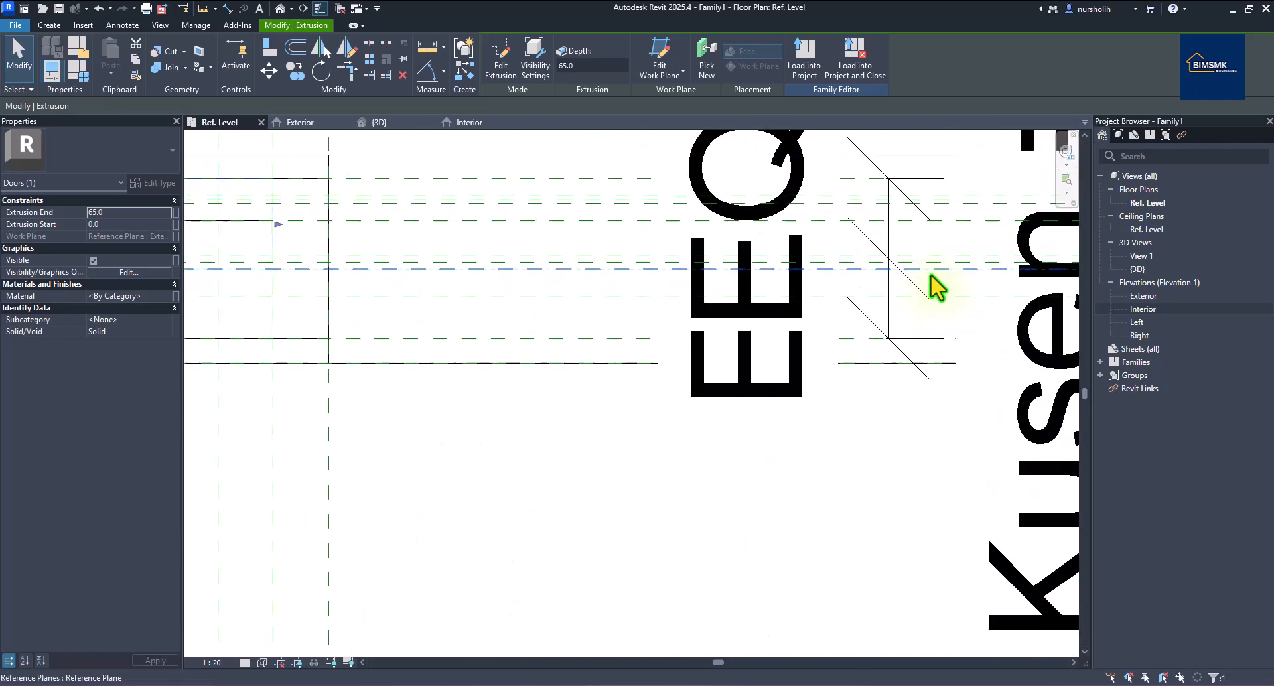
scroll(853, 293, down, 1)
scroll(568, 312, down, 2)
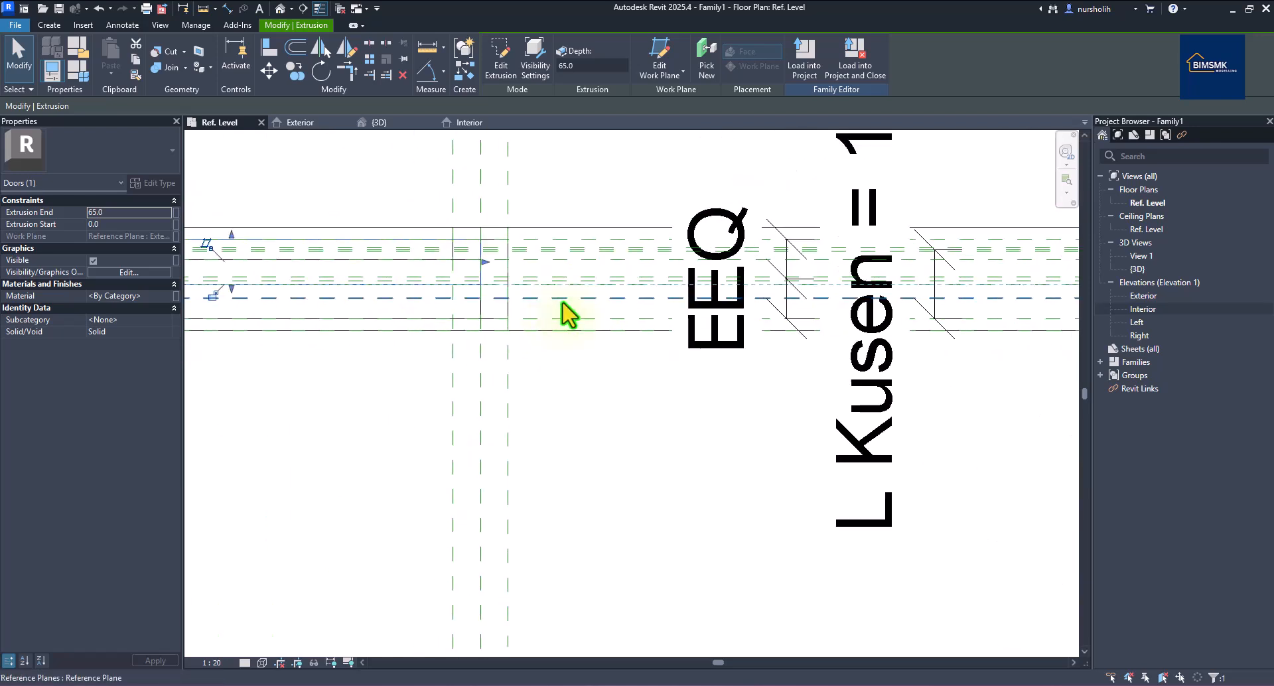
scroll(268, 294, up, 2)
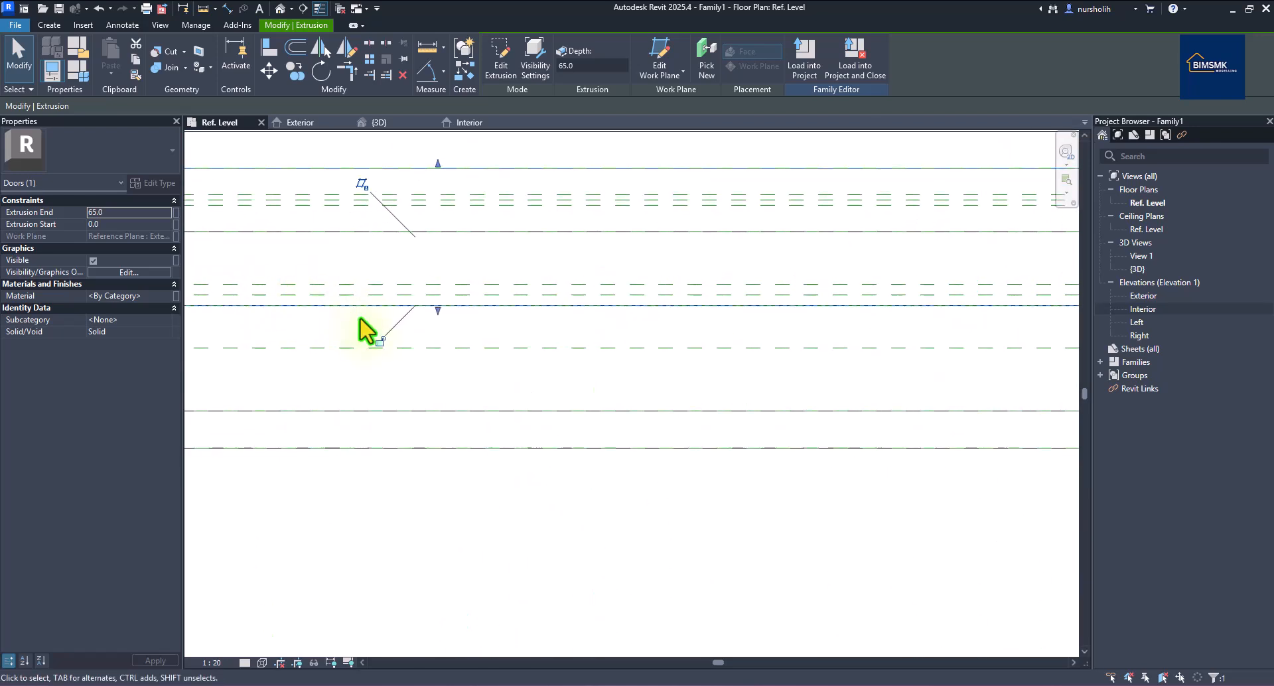
drag(436, 311, 437, 300)
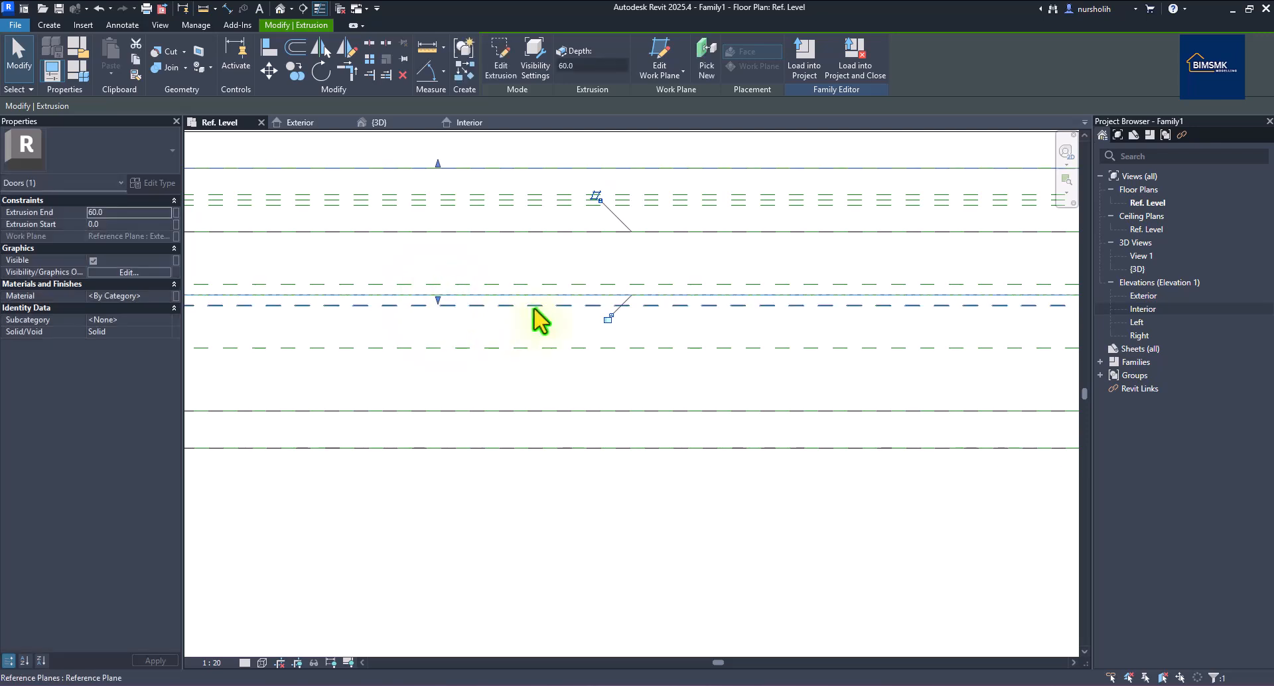
drag(438, 167, 439, 284)
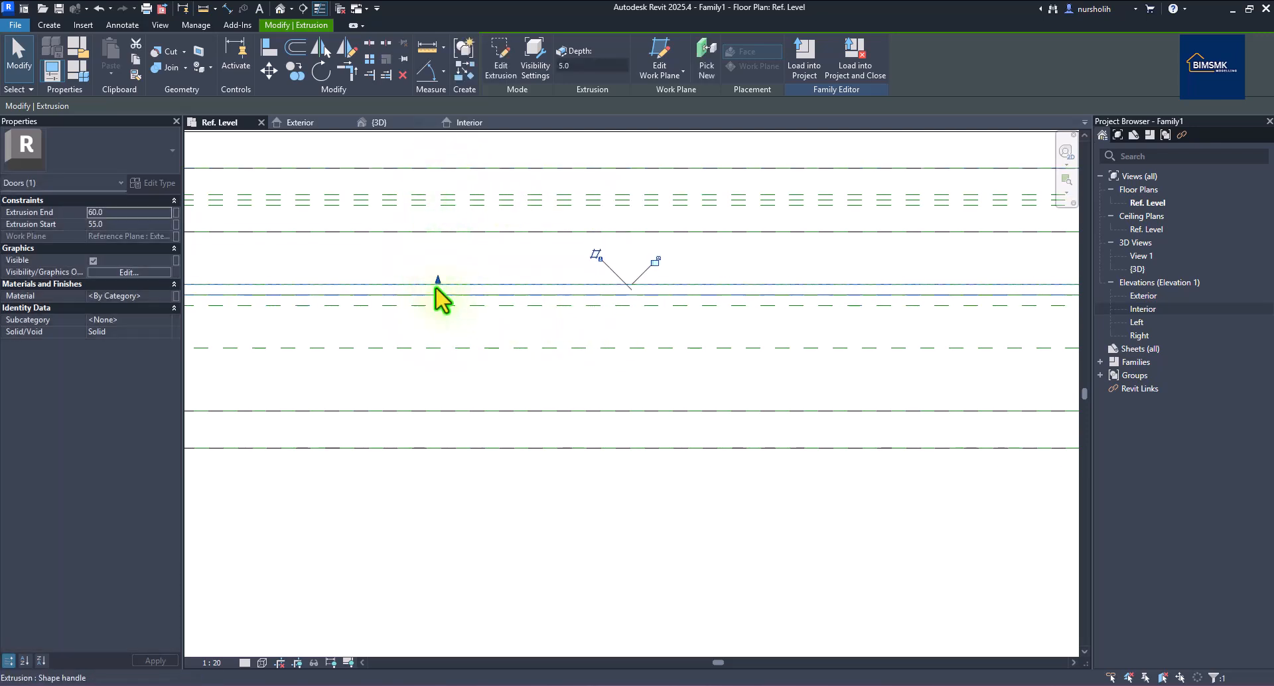
scroll(659, 352, up, 5)
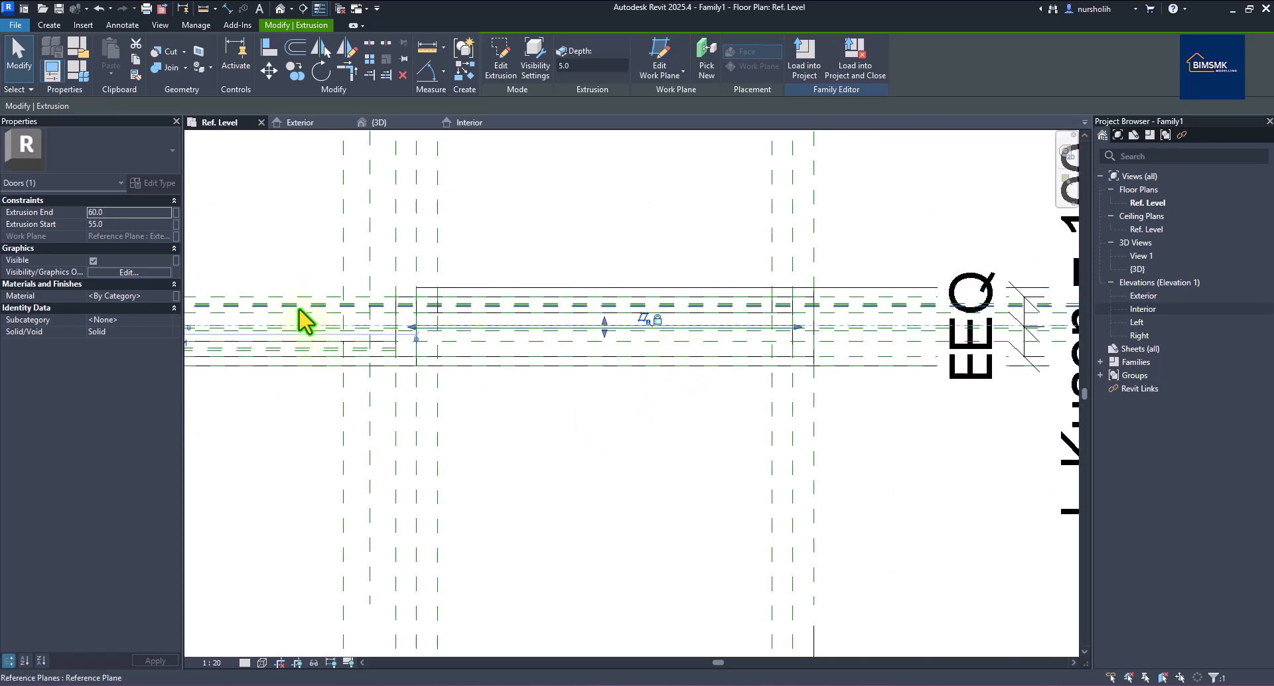
Associate the panel extrusion's material with a new family parameter named Panel_mat.
click(176, 296)
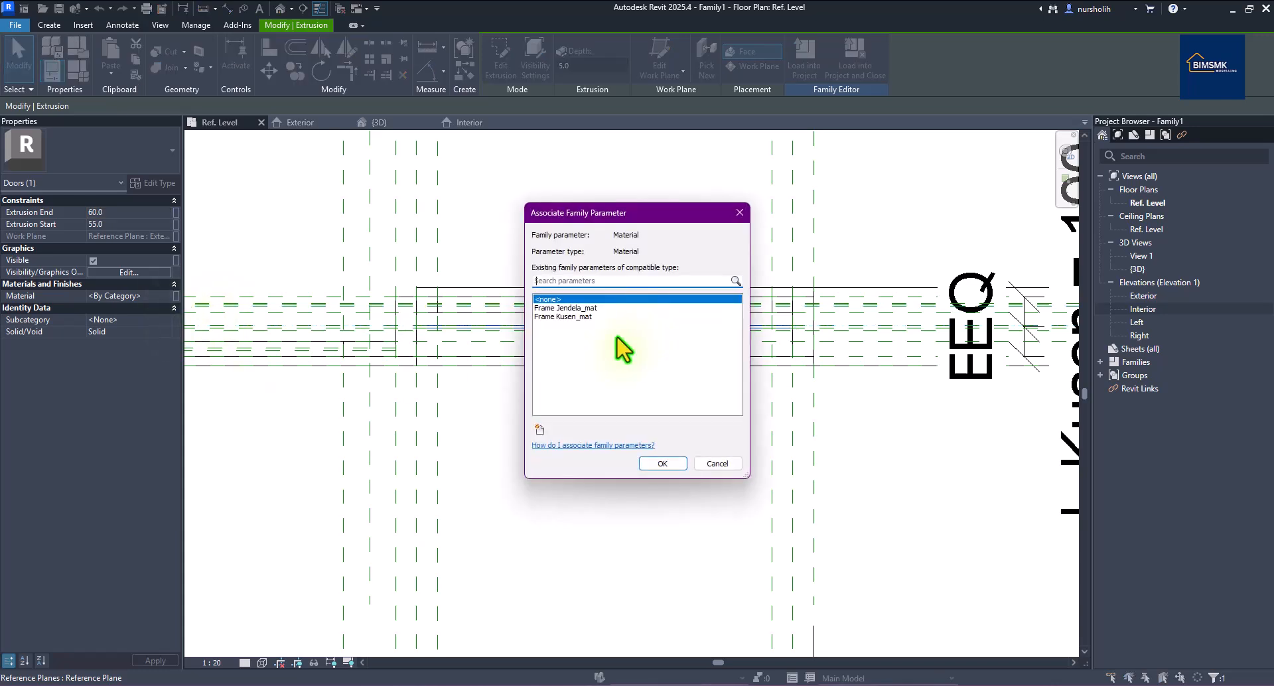
click(541, 430)
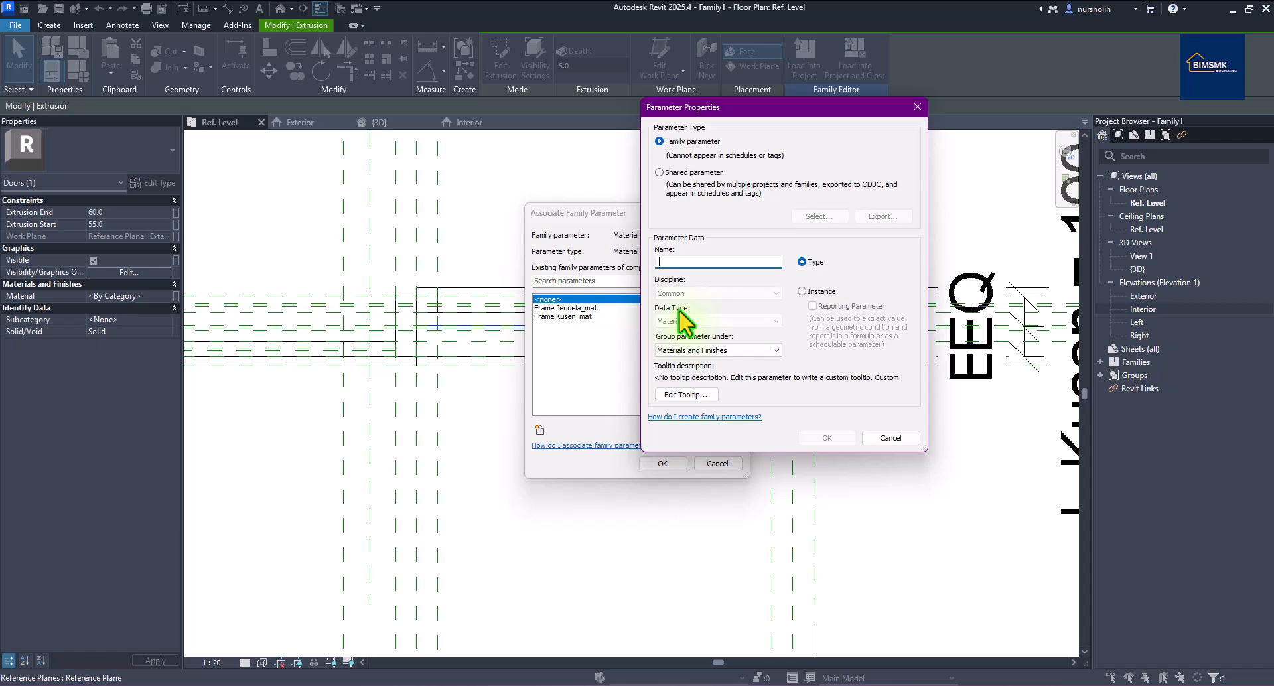
text(Pane)
text(l_mat)
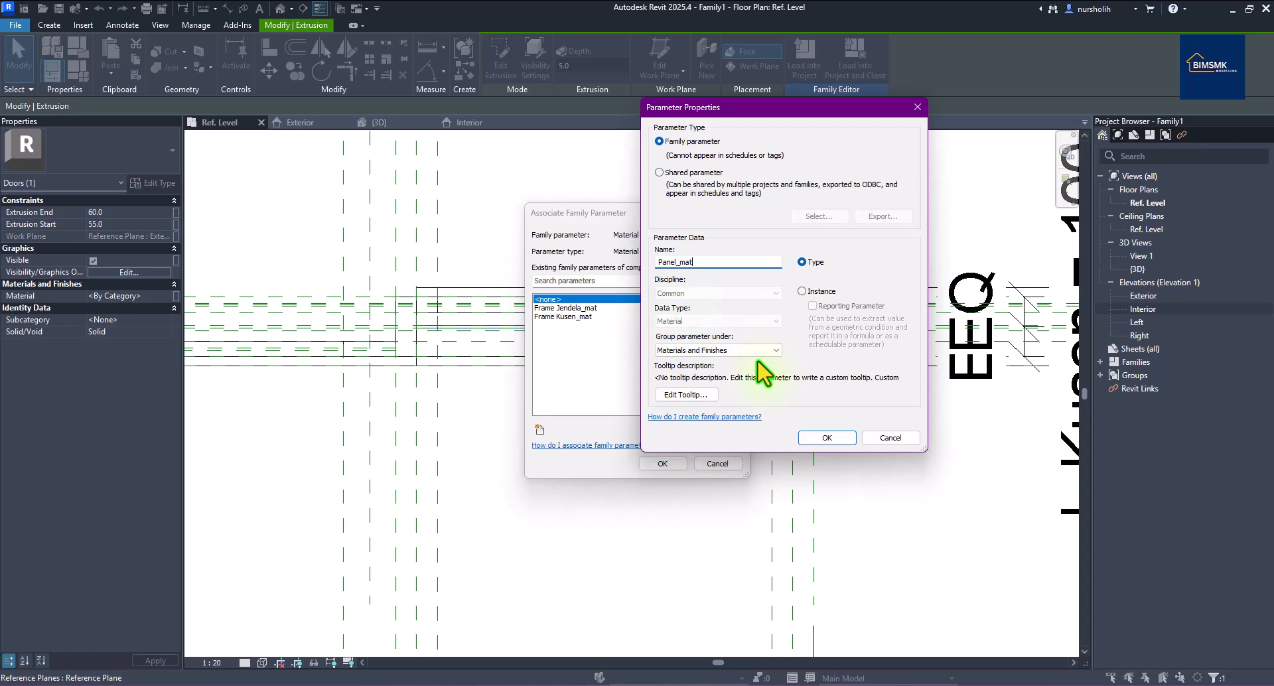
click(818, 436)
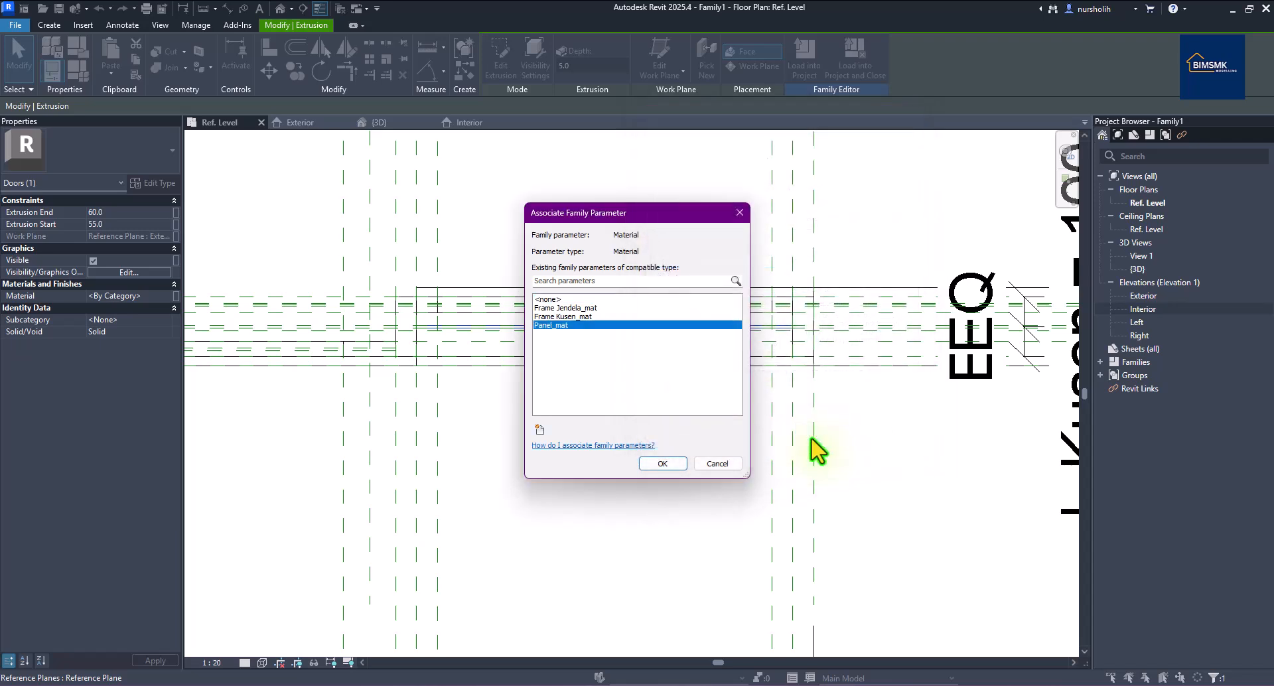
click(662, 464)
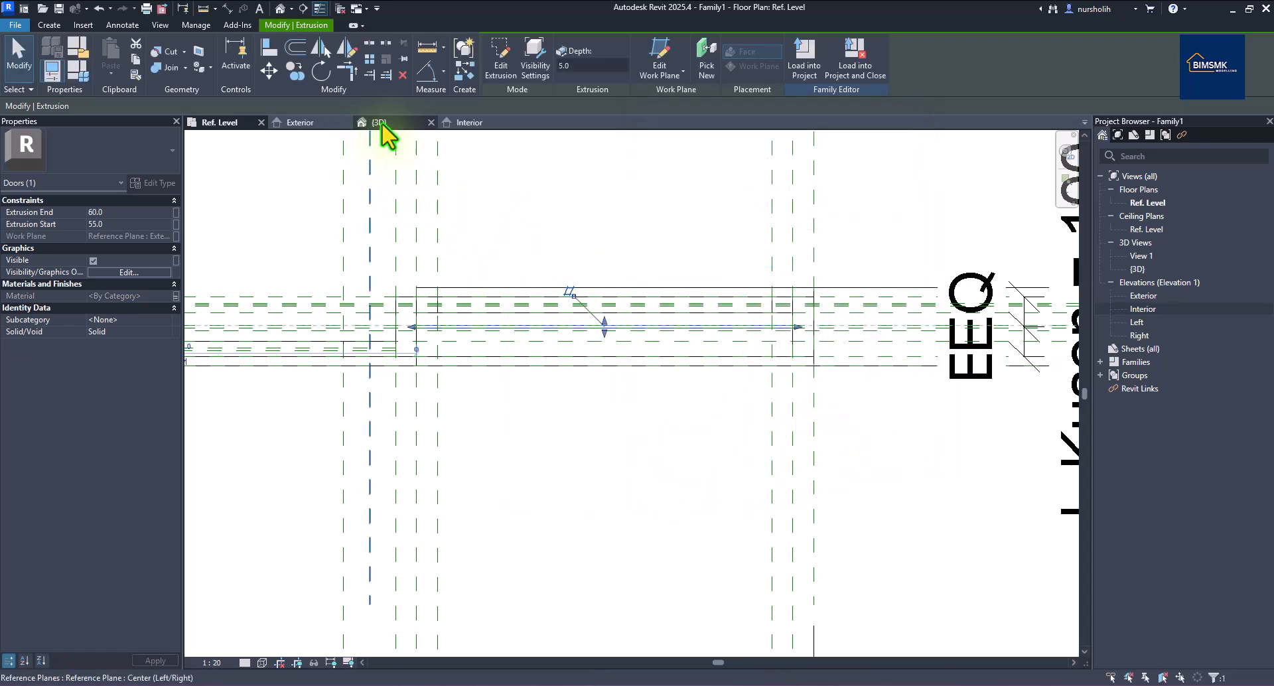
click(311, 123)
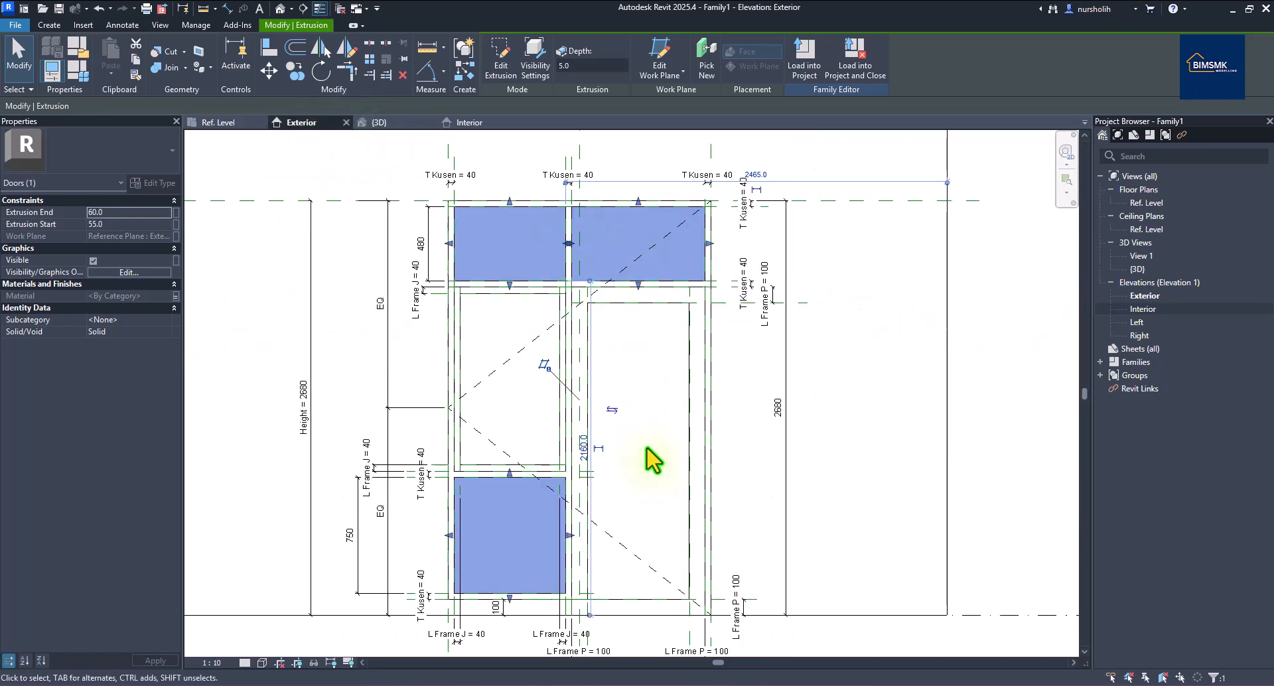
Extrude a 640 × 1110 rectangle in the upper-left opening, its four edges locked to the frame lines.
click(991, 365)
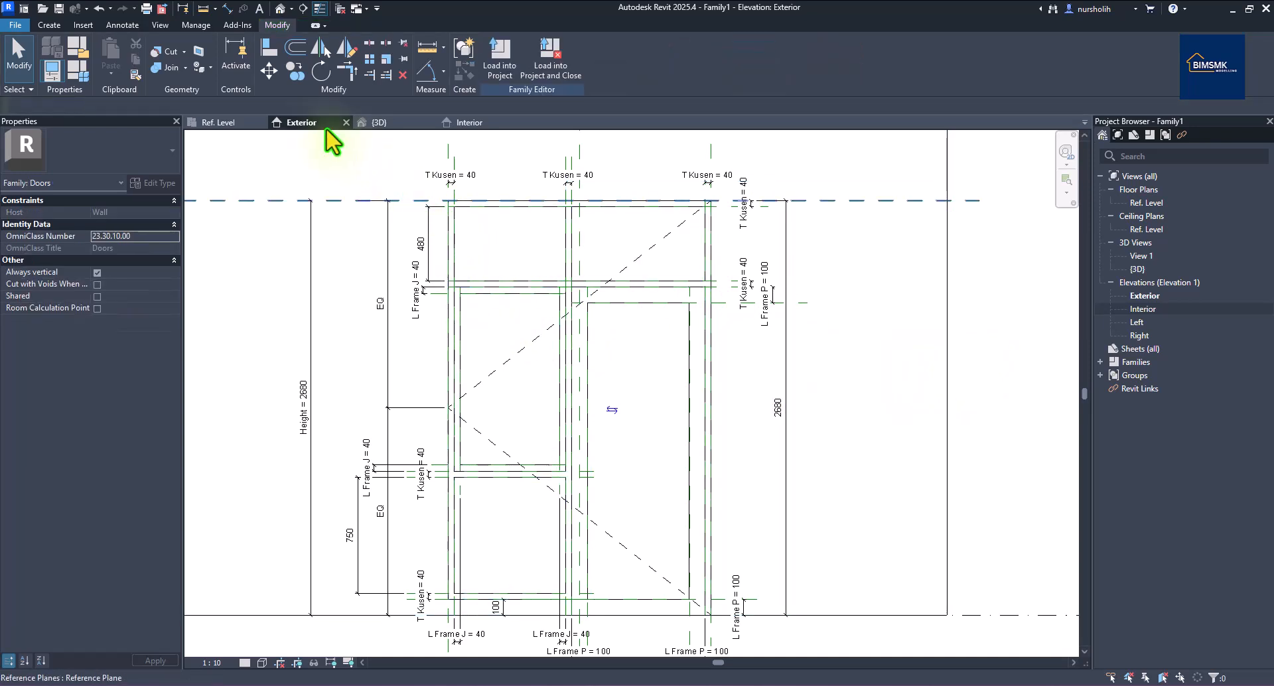
click(50, 26)
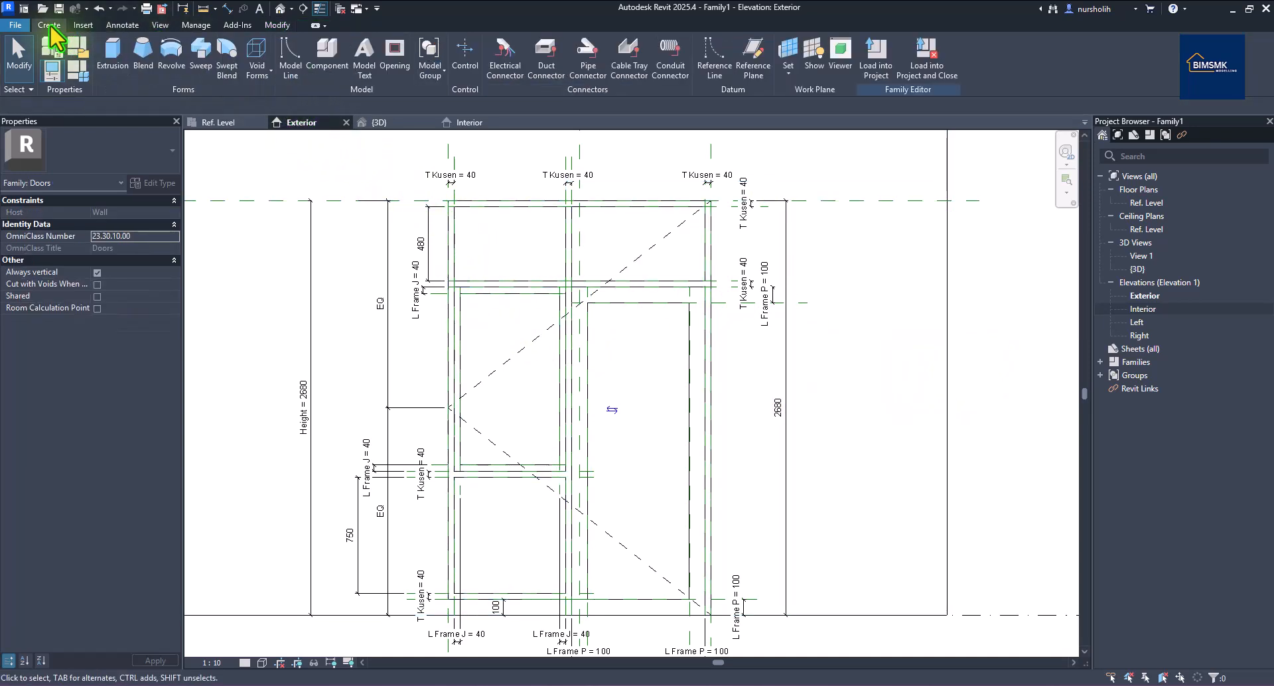
click(111, 55)
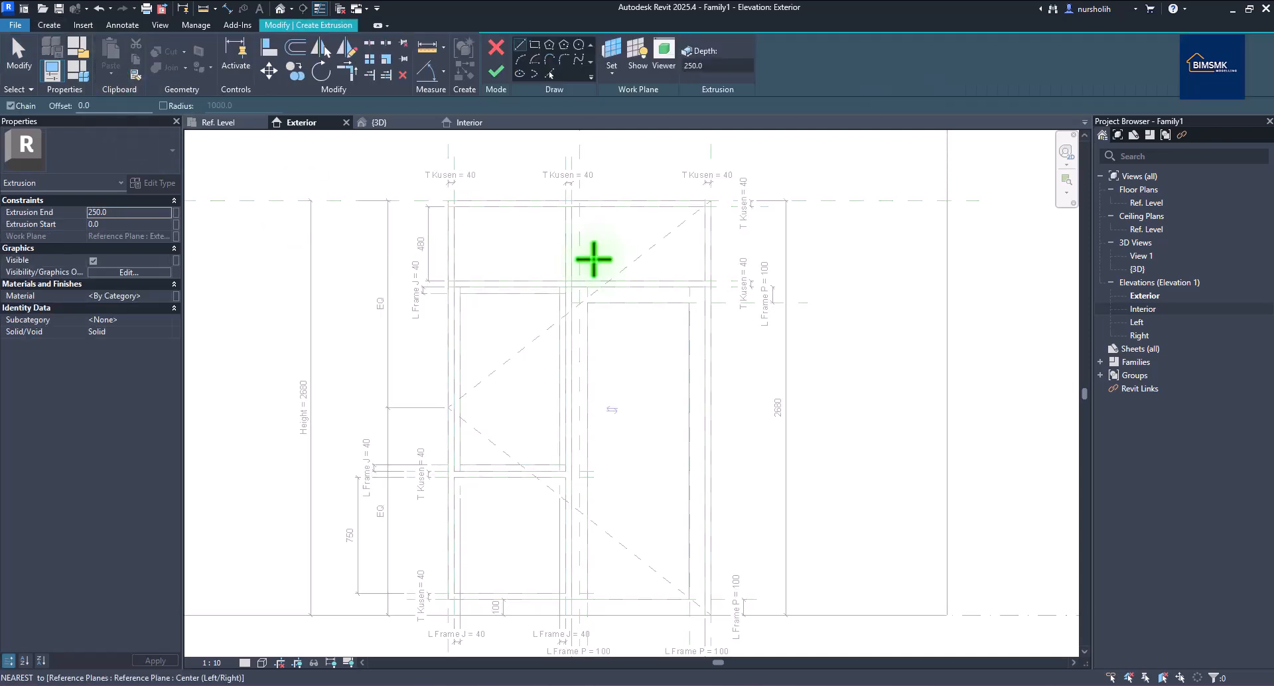
click(534, 45)
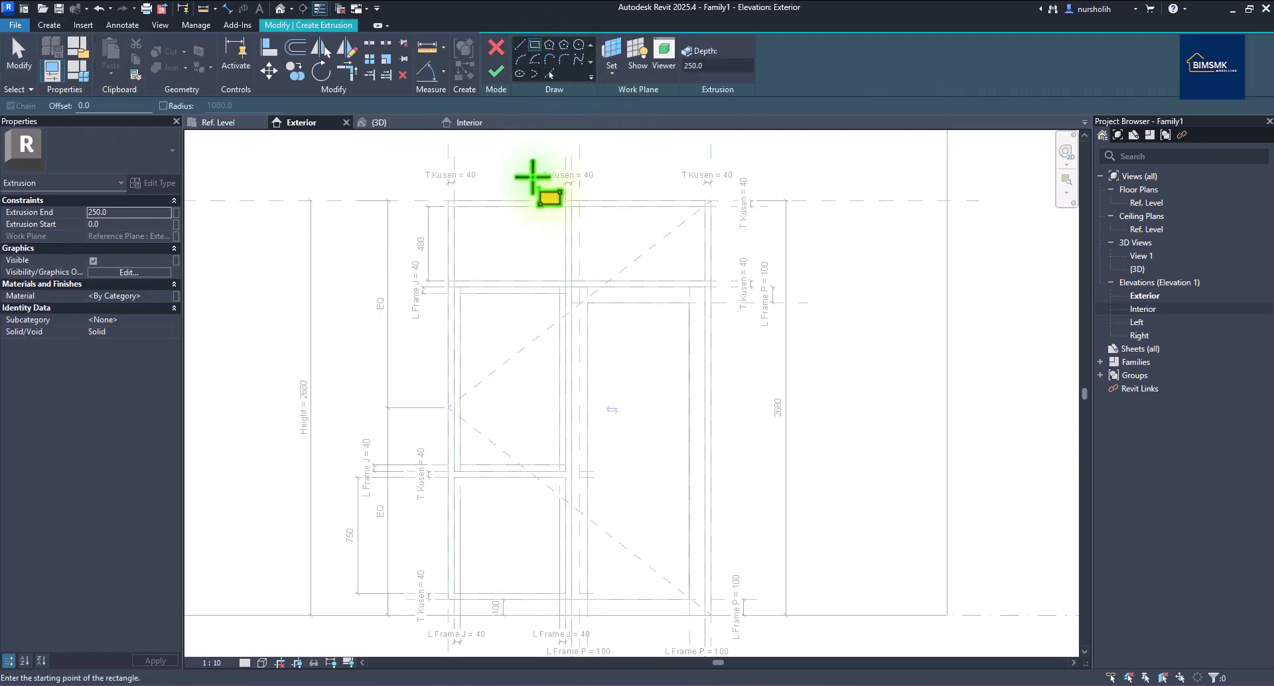
click(461, 294)
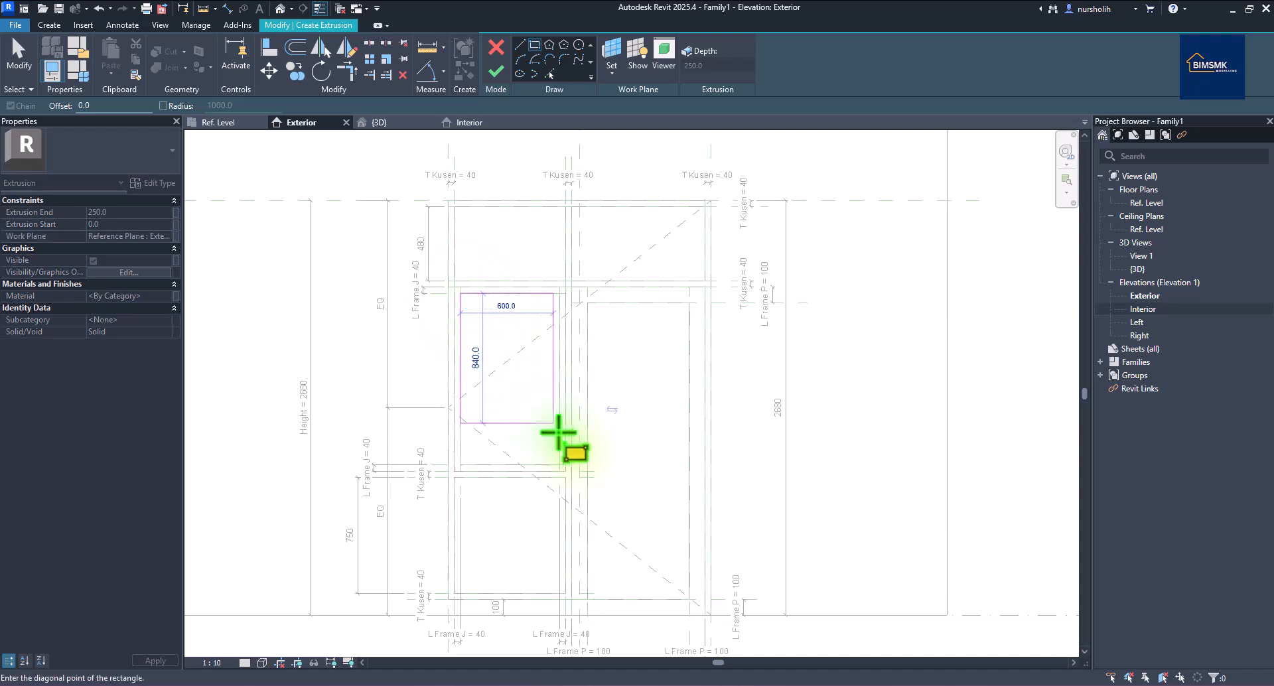
click(559, 465)
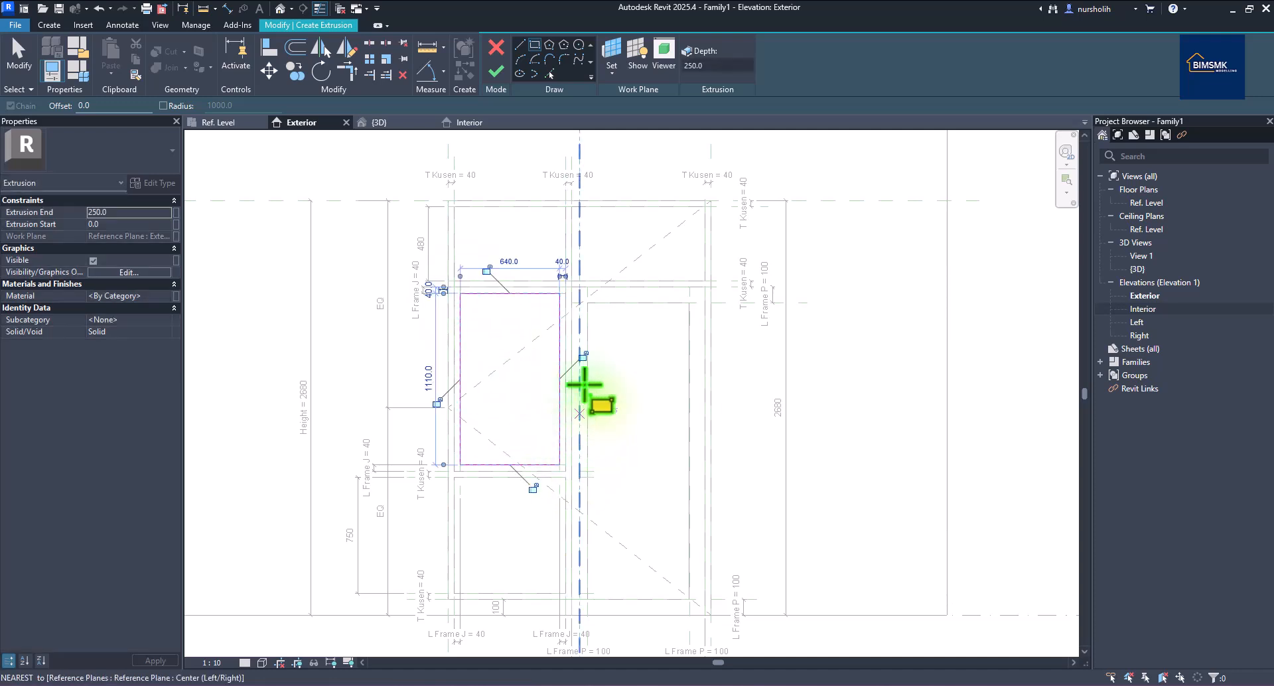
click(583, 356)
click(487, 269)
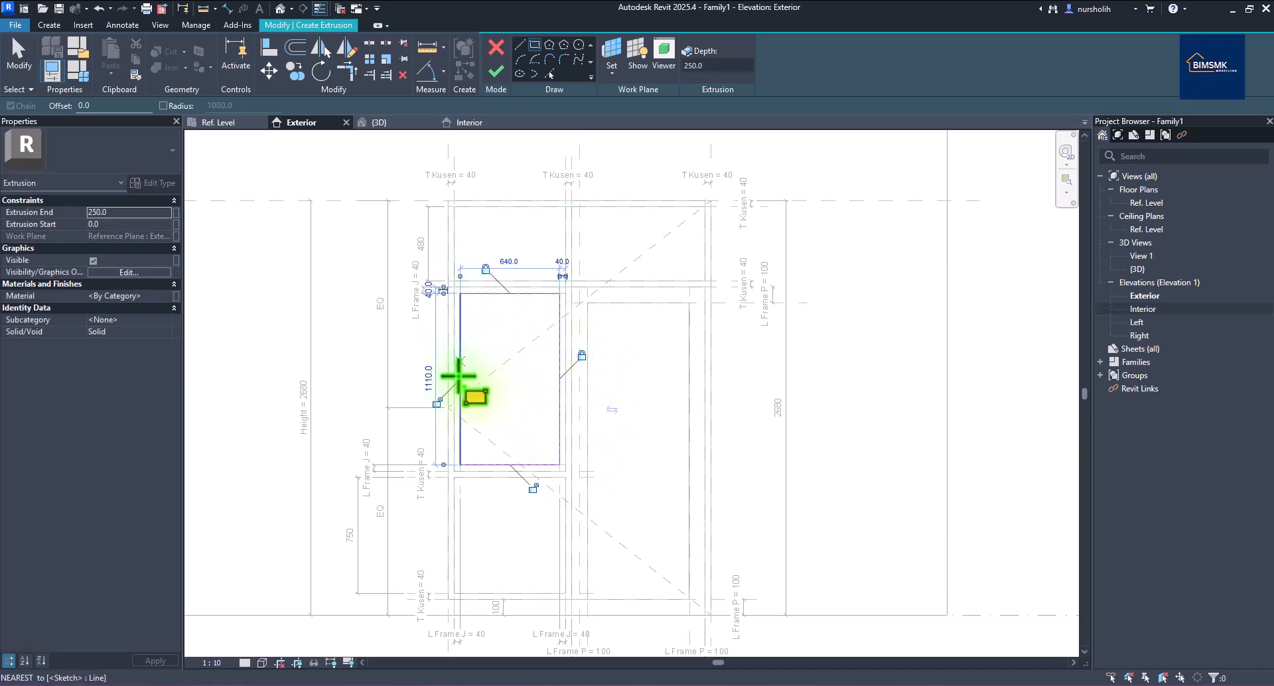
click(437, 403)
click(533, 487)
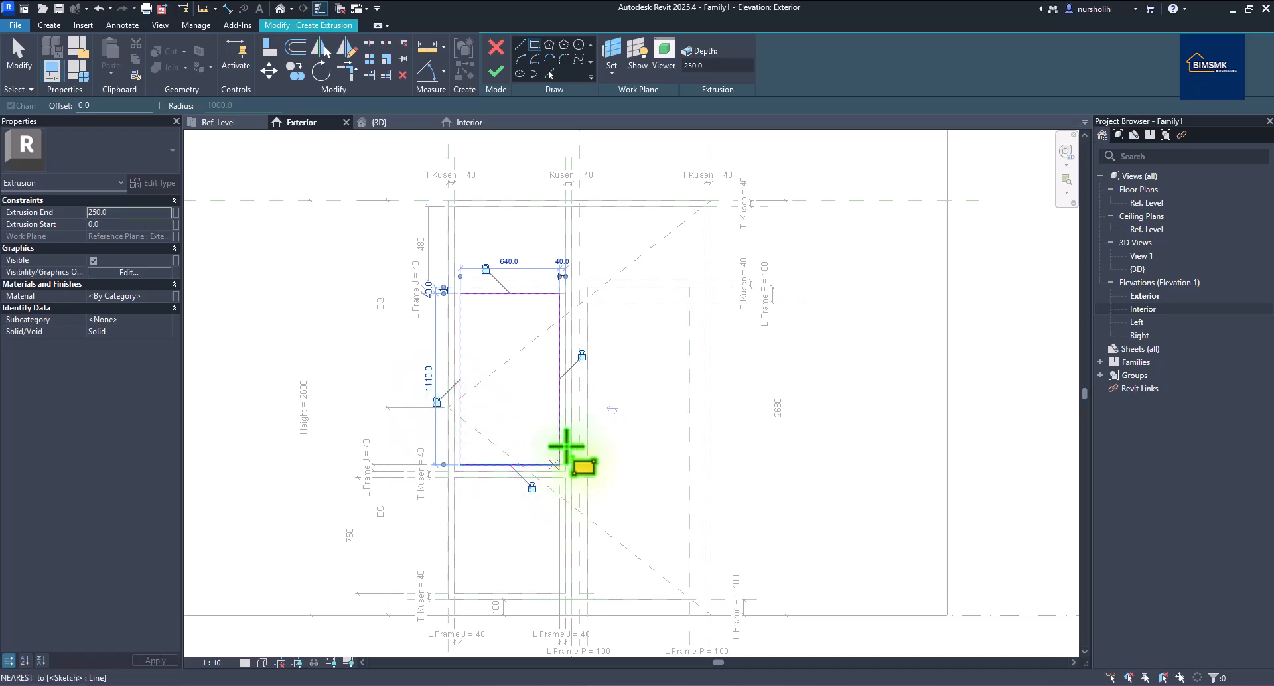
click(495, 73)
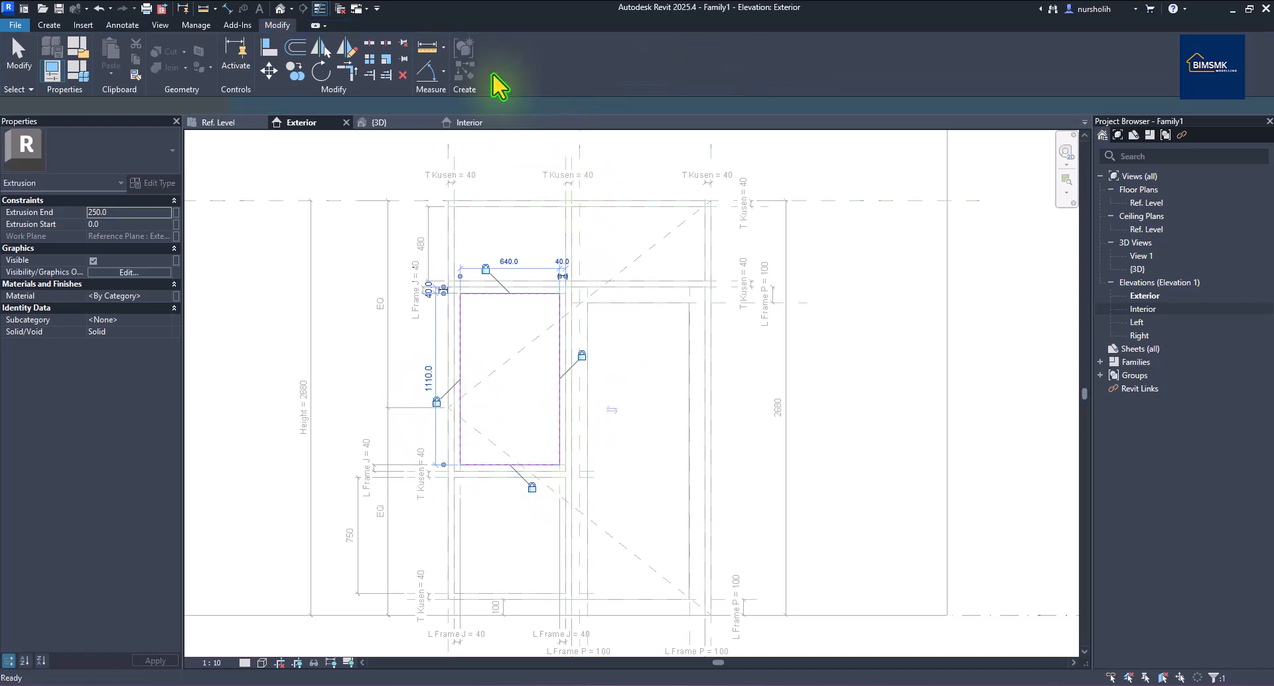
In the Ref. Level plan, align the glass panel's start face to its reference plane and lock it.
click(231, 124)
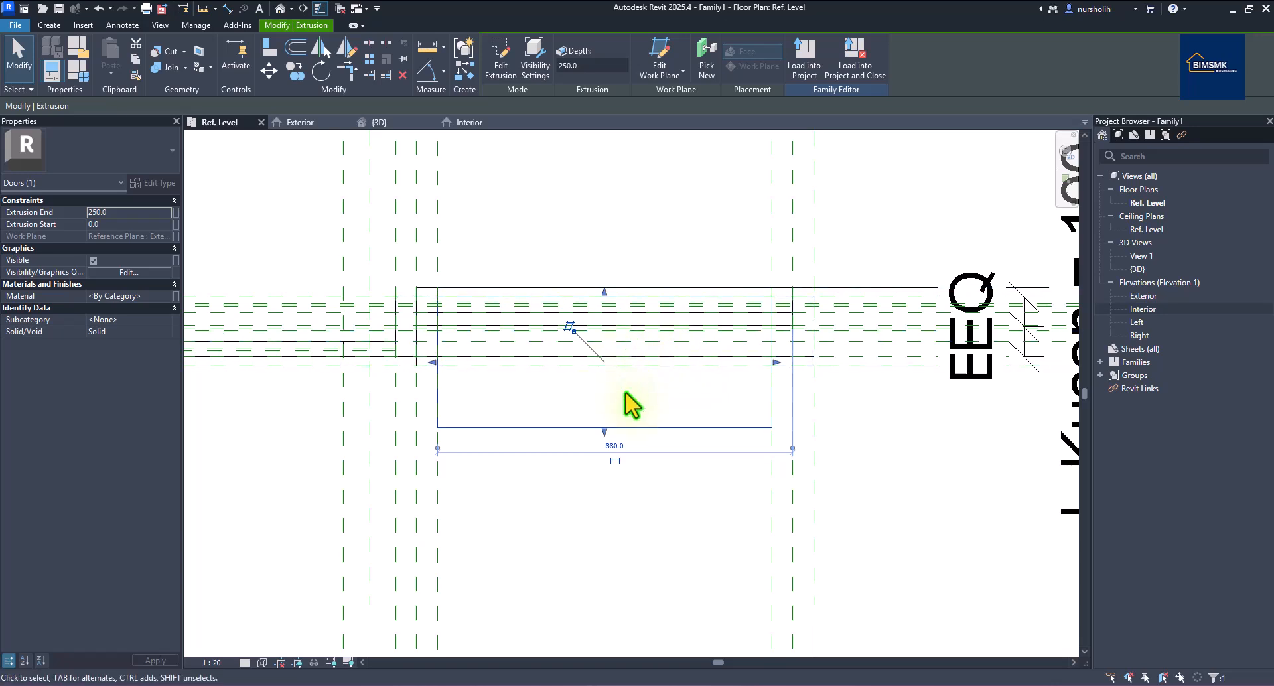
scroll(627, 424, up, 1)
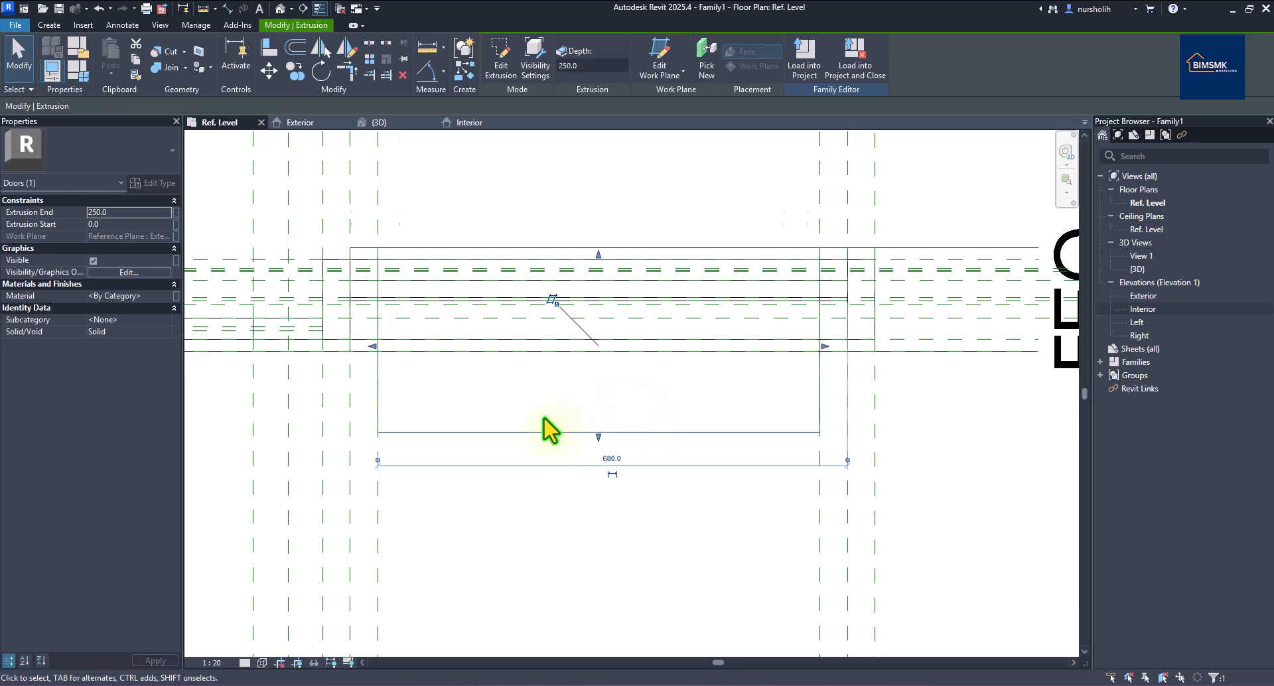
scroll(544, 422, down, 2)
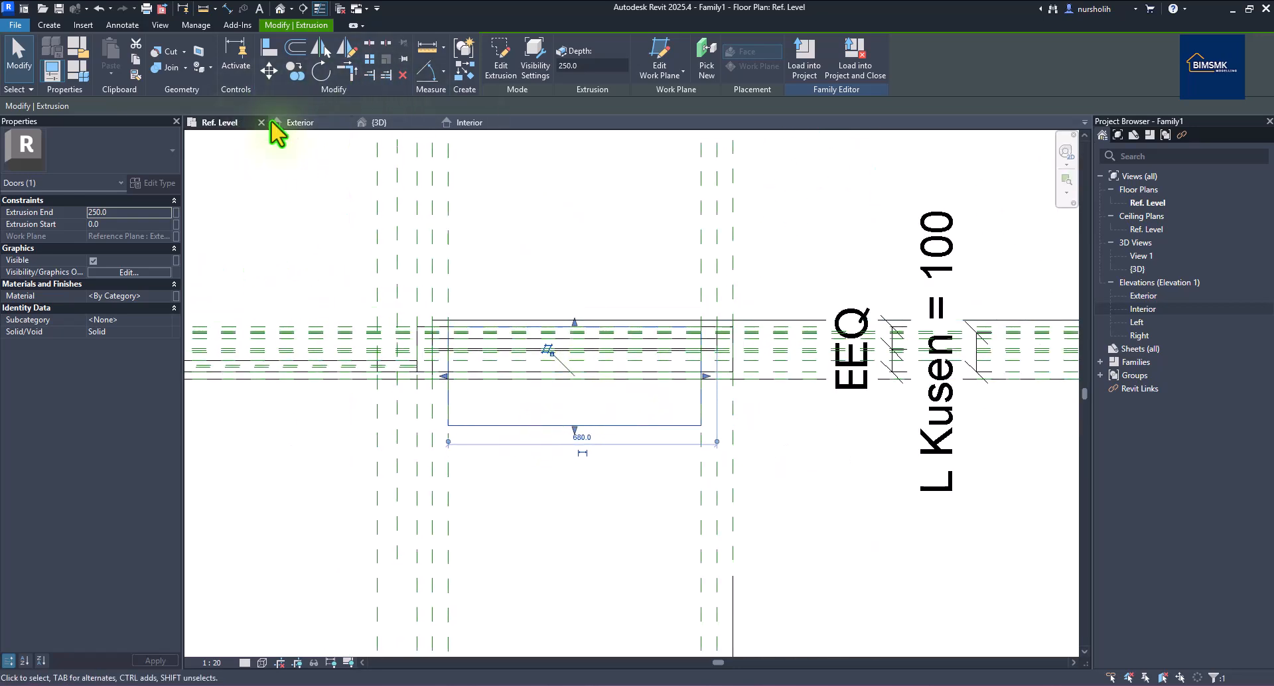
click(311, 122)
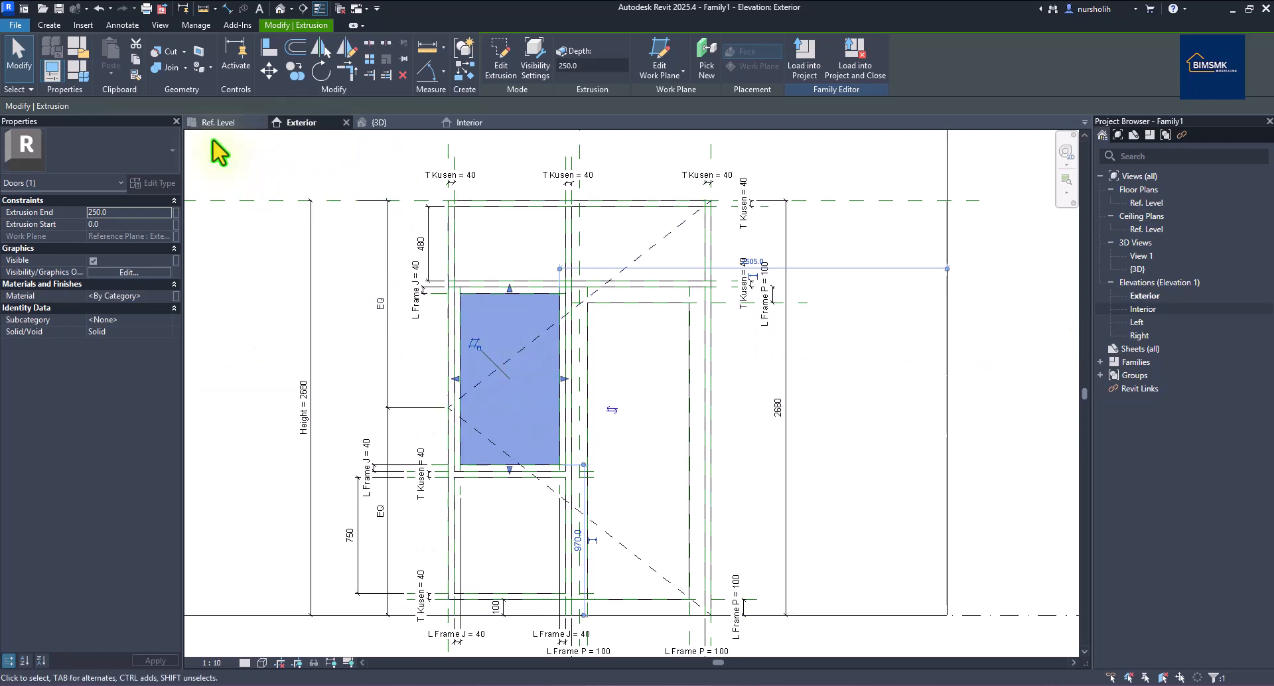
click(220, 123)
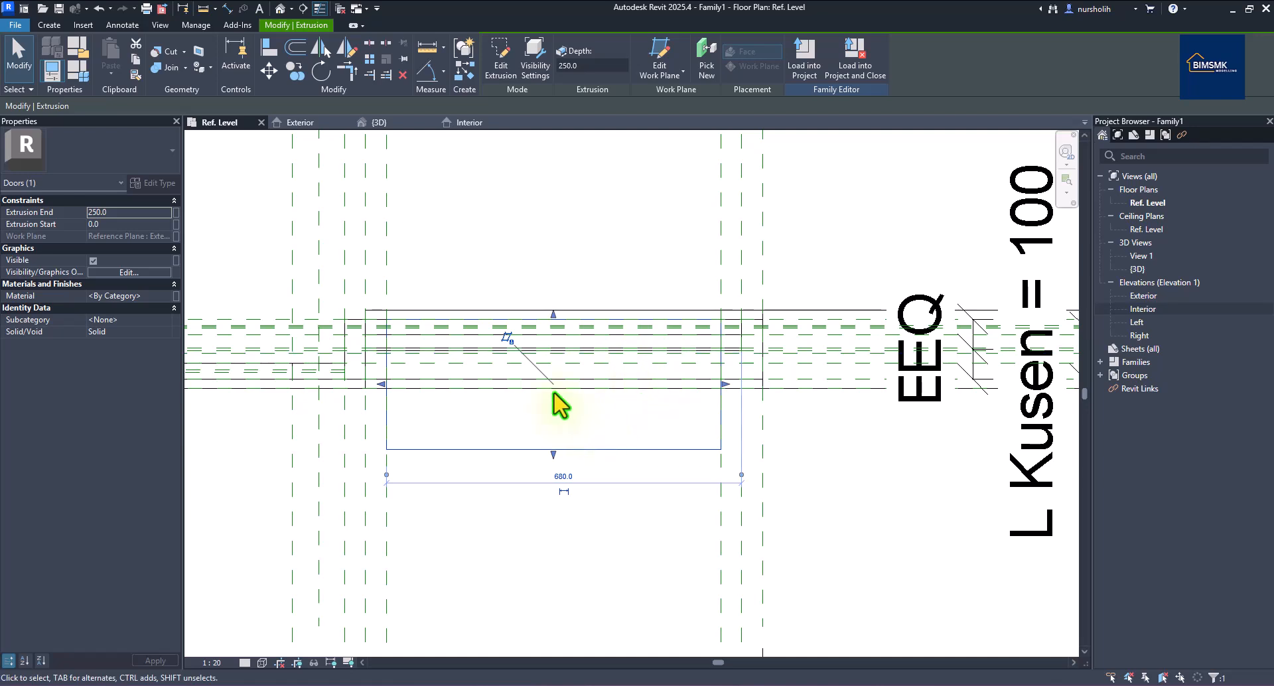
scroll(558, 338, up, 4)
drag(562, 273, 566, 302)
click(655, 278)
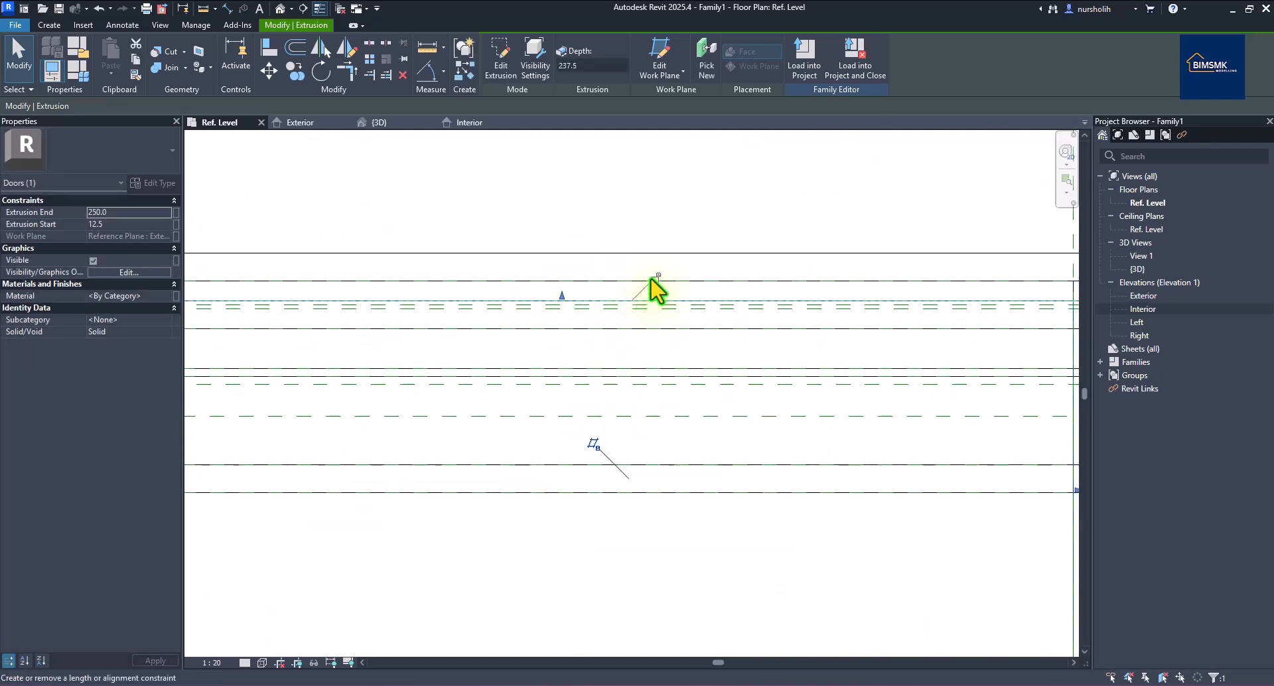
Align and lock the panel's end face to the other reference plane, leaving a 5-thick slab from 12.5 to 17.5.
scroll(597, 464, down, 3)
drag(576, 590, 574, 376)
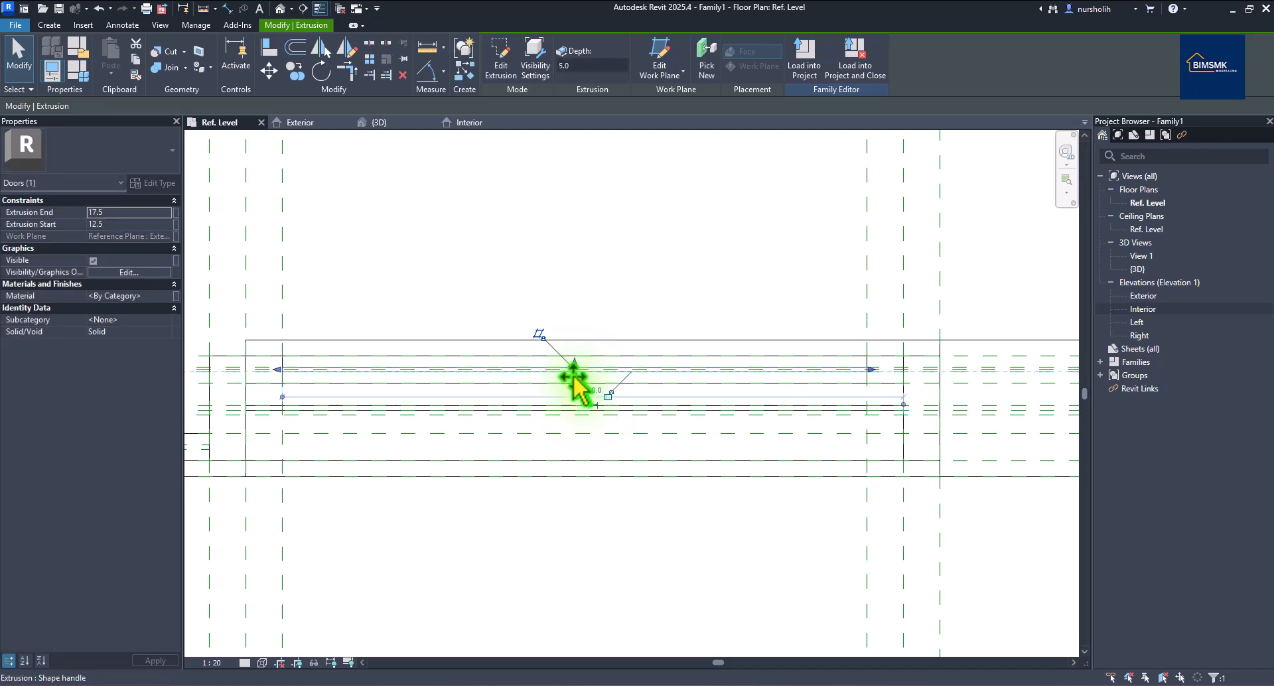
click(610, 395)
scroll(588, 298, down, 3)
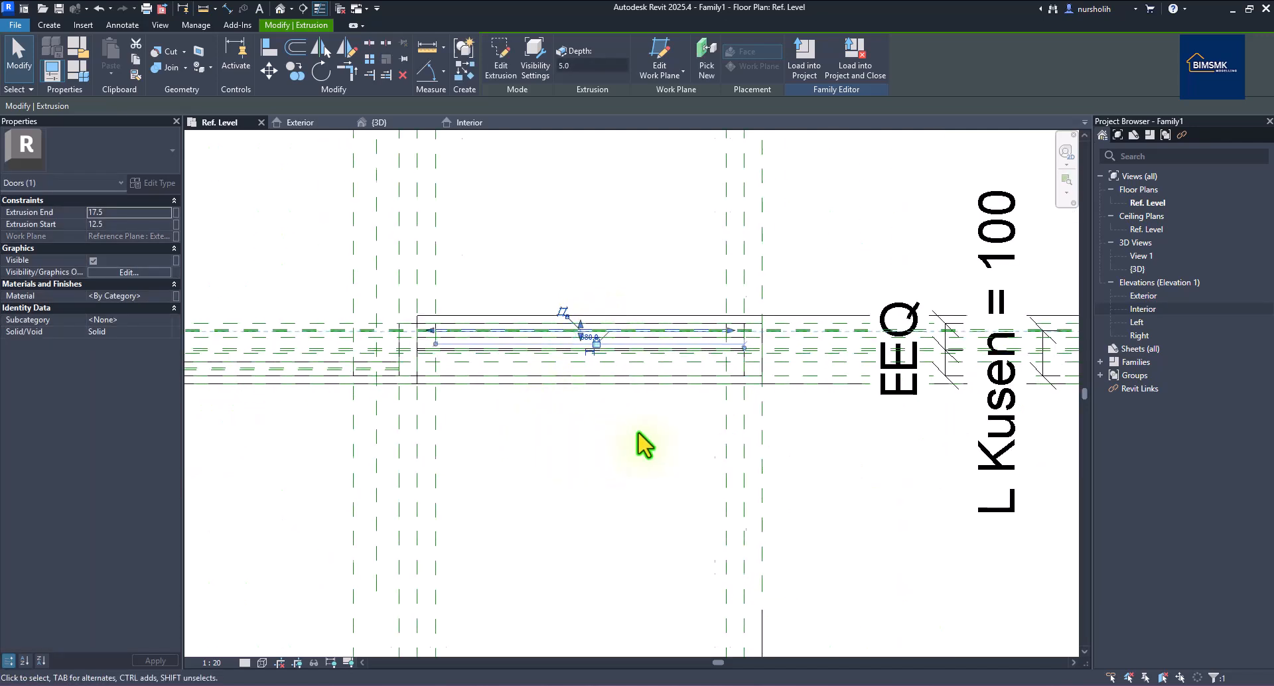
scroll(642, 444, down, 3)
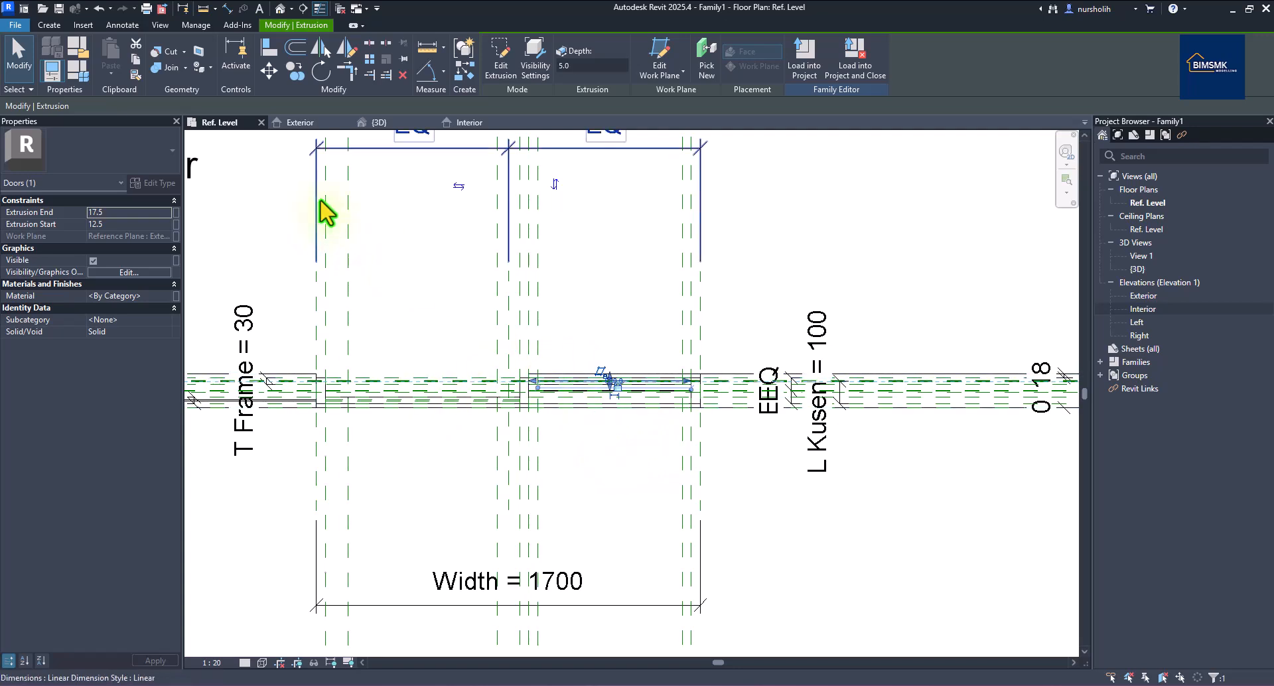
click(299, 122)
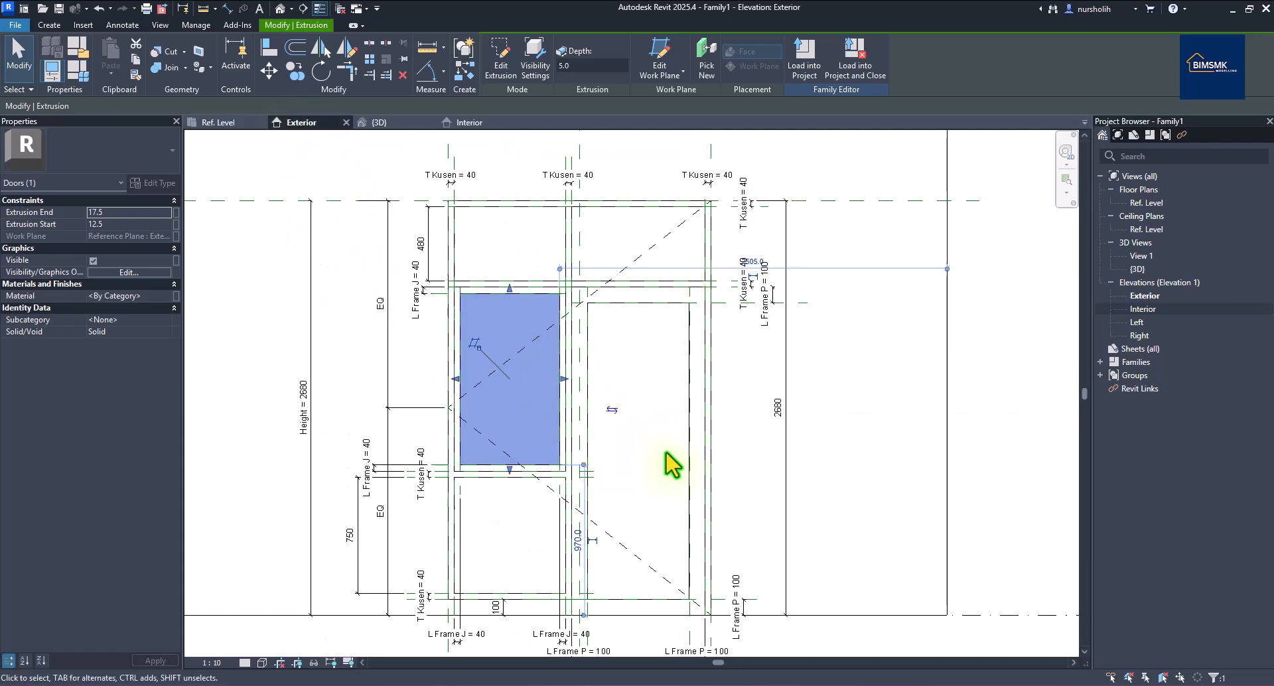
click(837, 418)
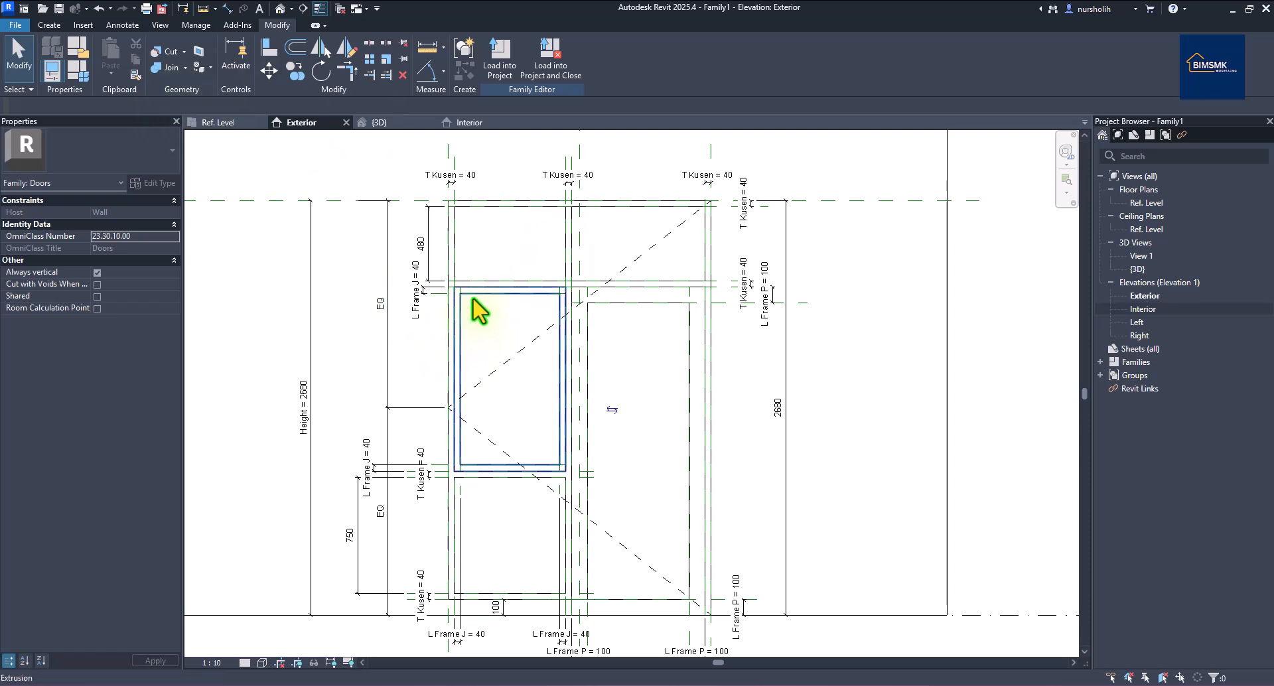
scroll(479, 311, up, 2)
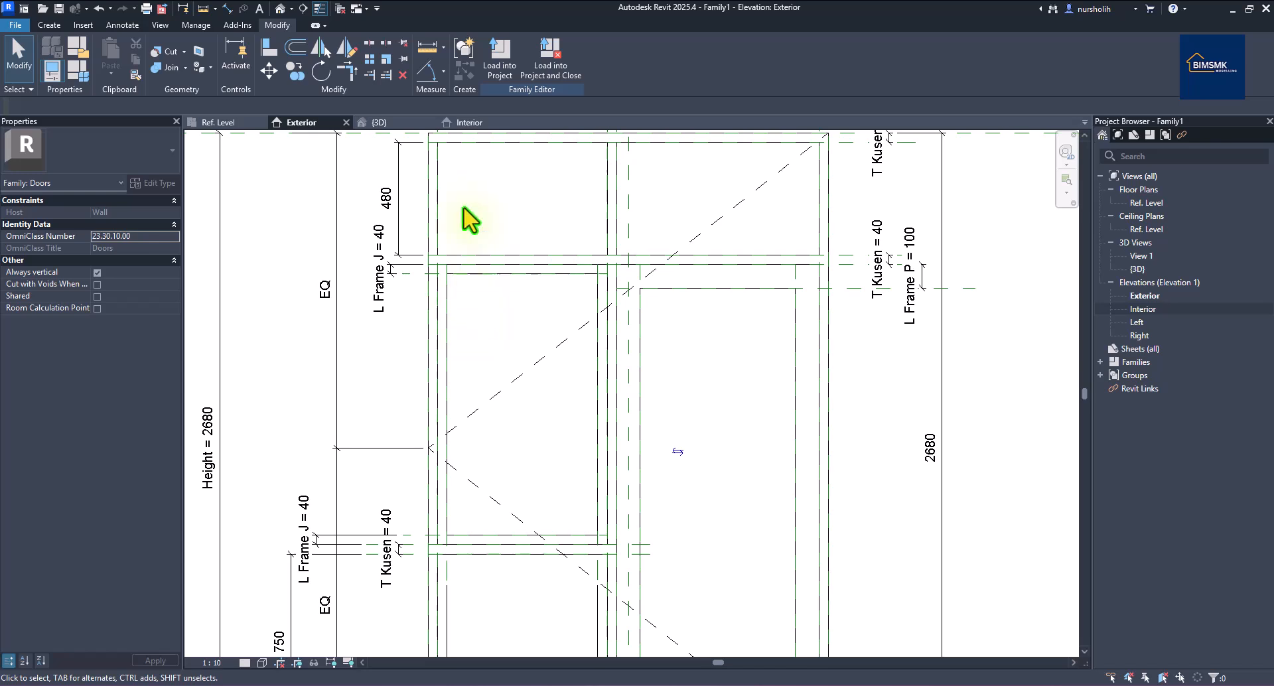
click(224, 123)
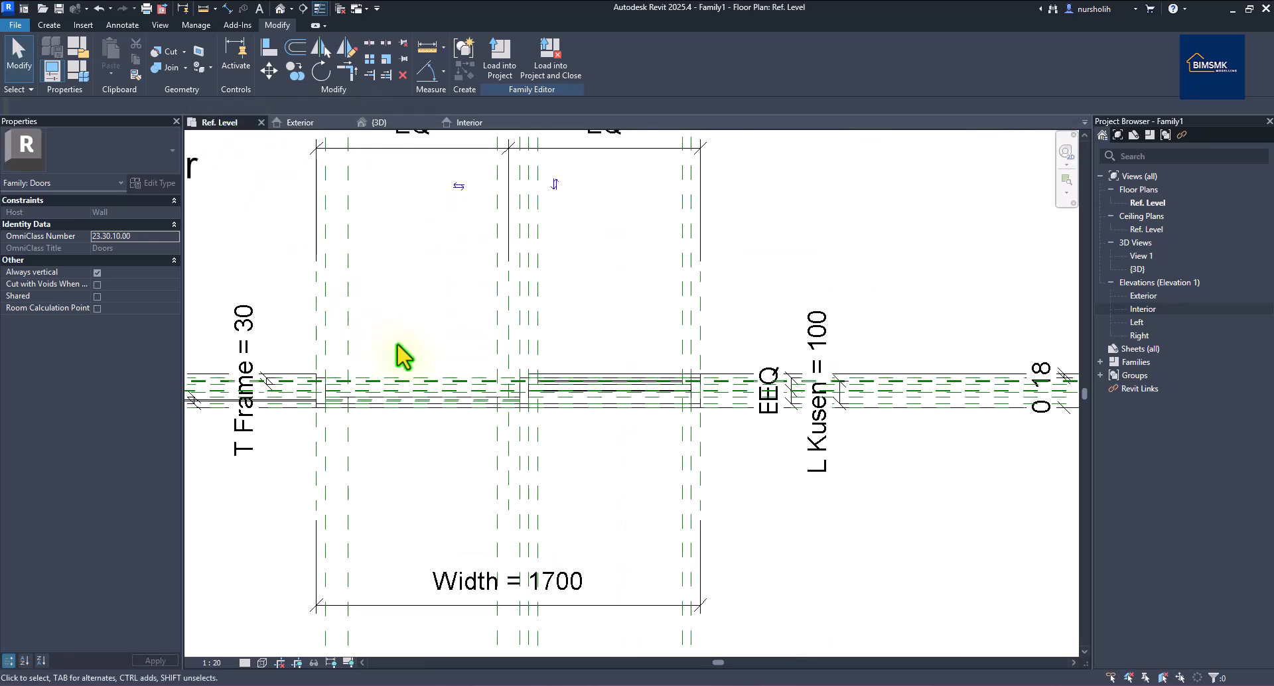
scroll(576, 395, up, 3)
scroll(578, 382, down, 2)
click(579, 377)
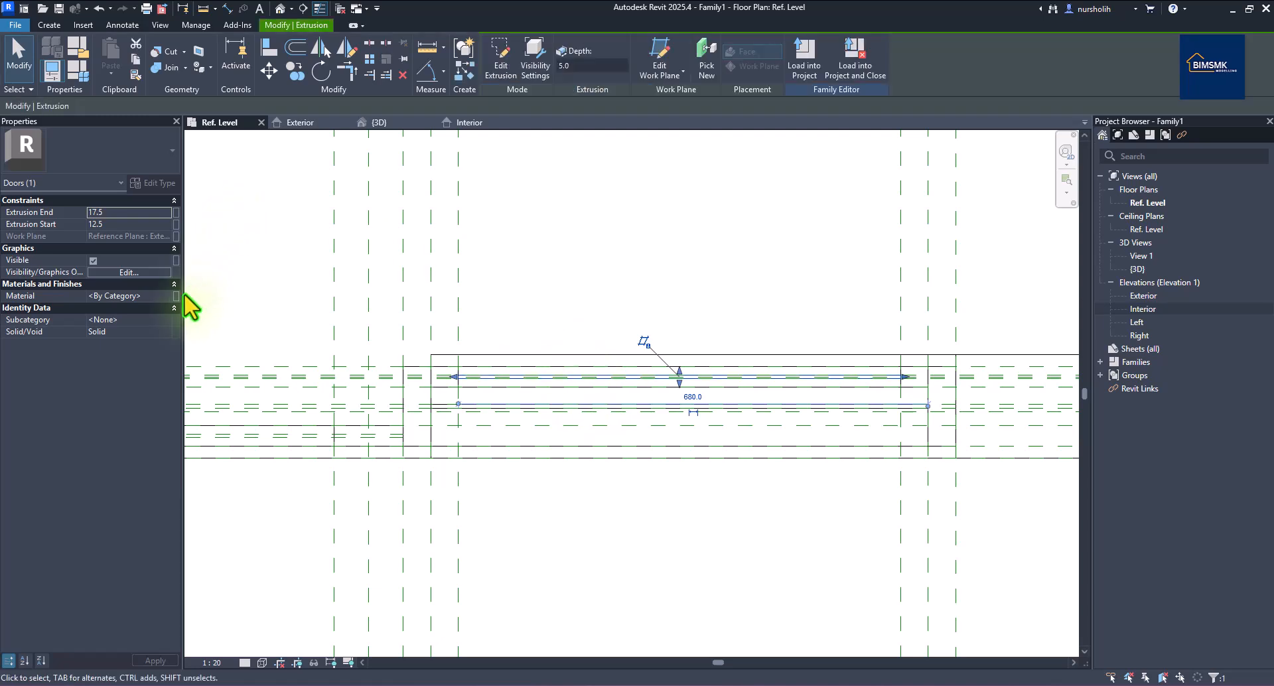
Drive the upper-left glass panel's material from a new parameter called Panel J_mat.
click(175, 296)
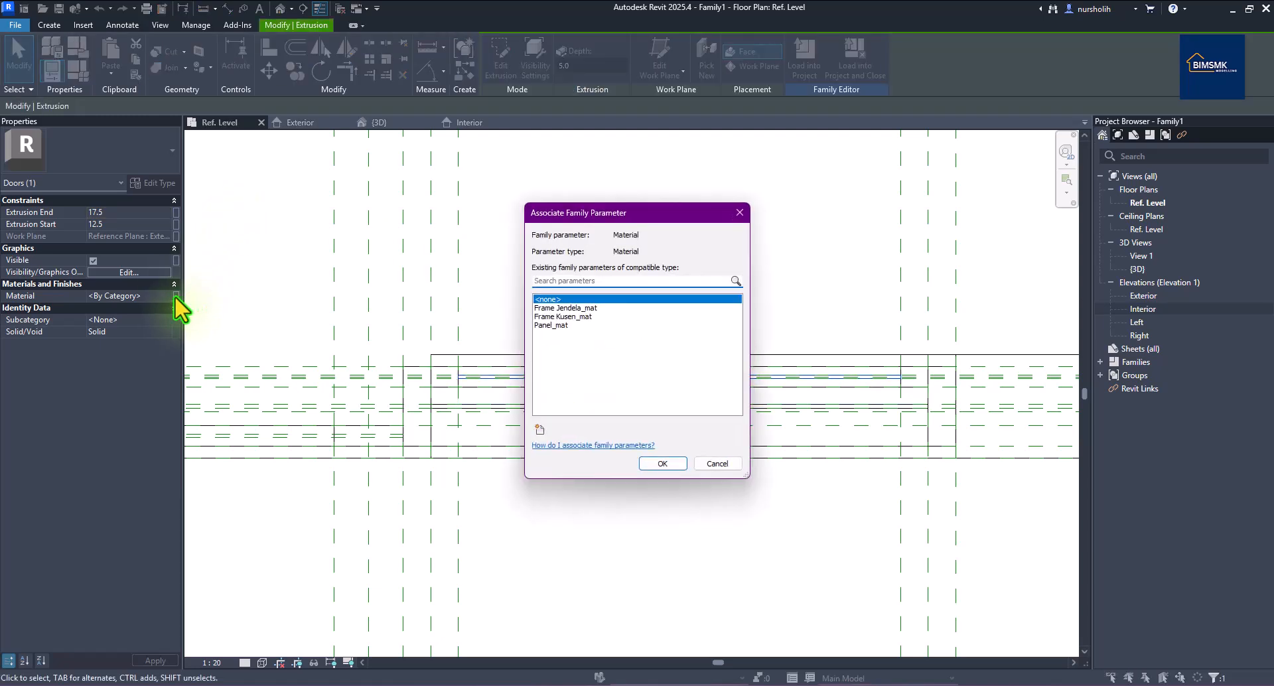
click(540, 429)
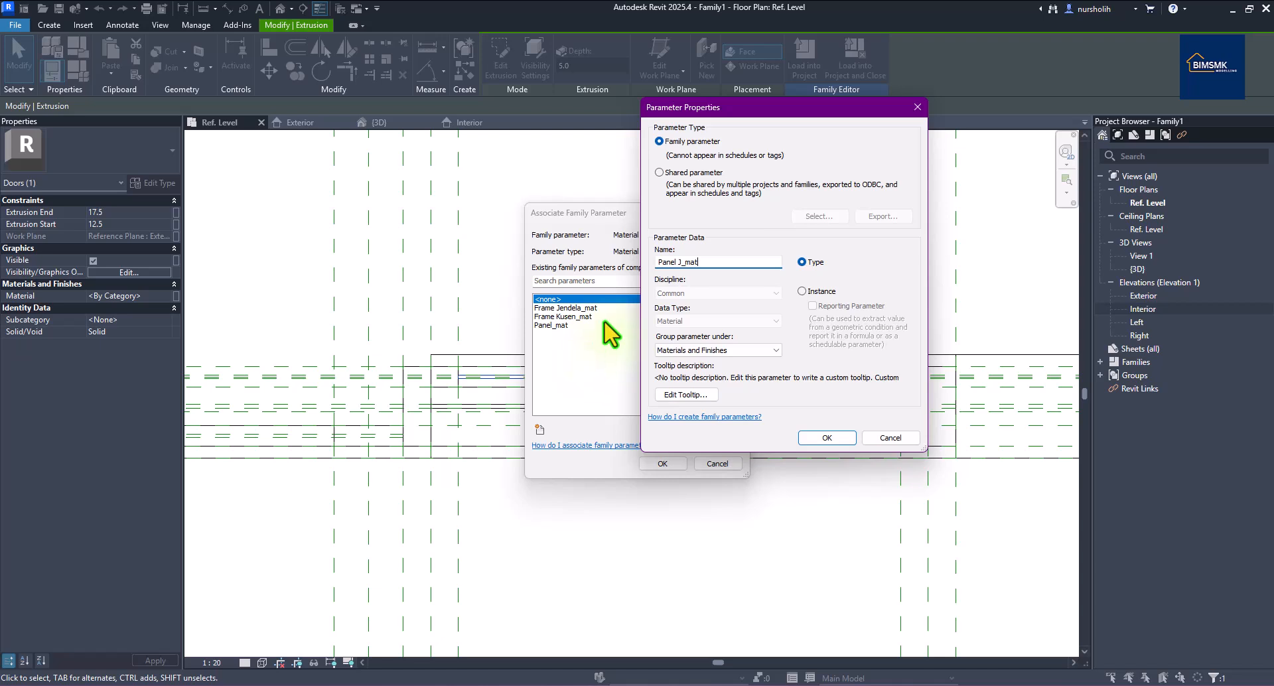
click(840, 443)
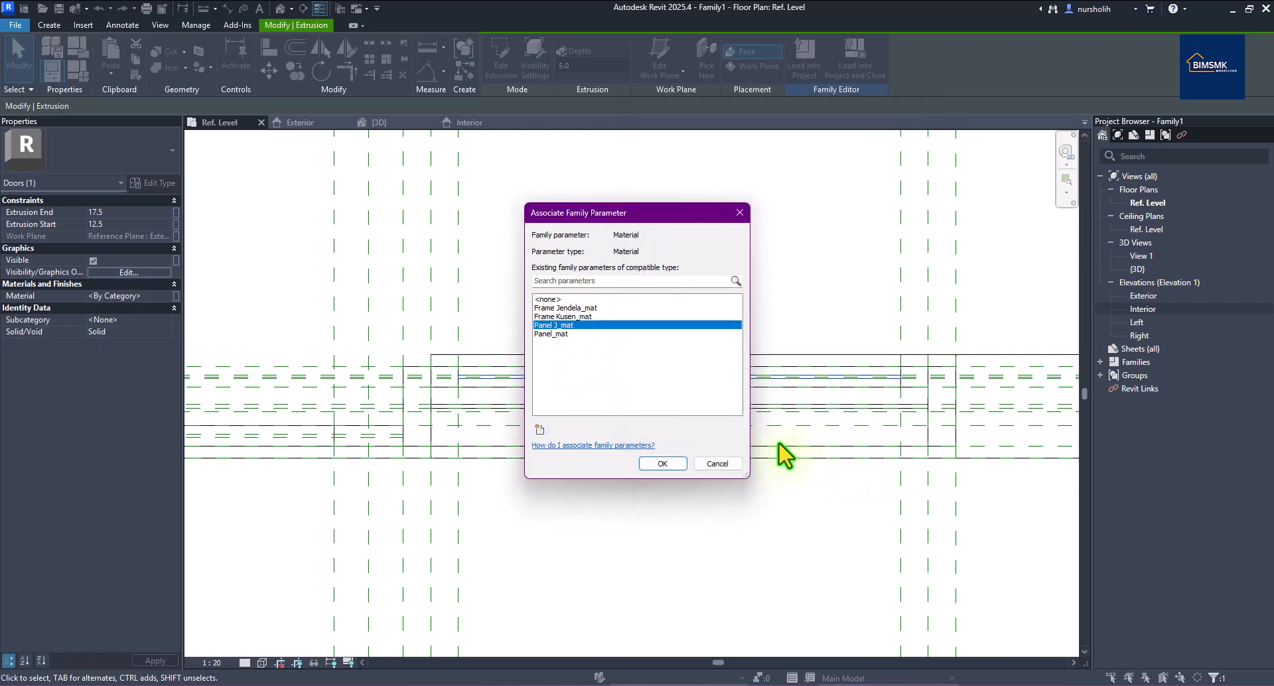
click(680, 463)
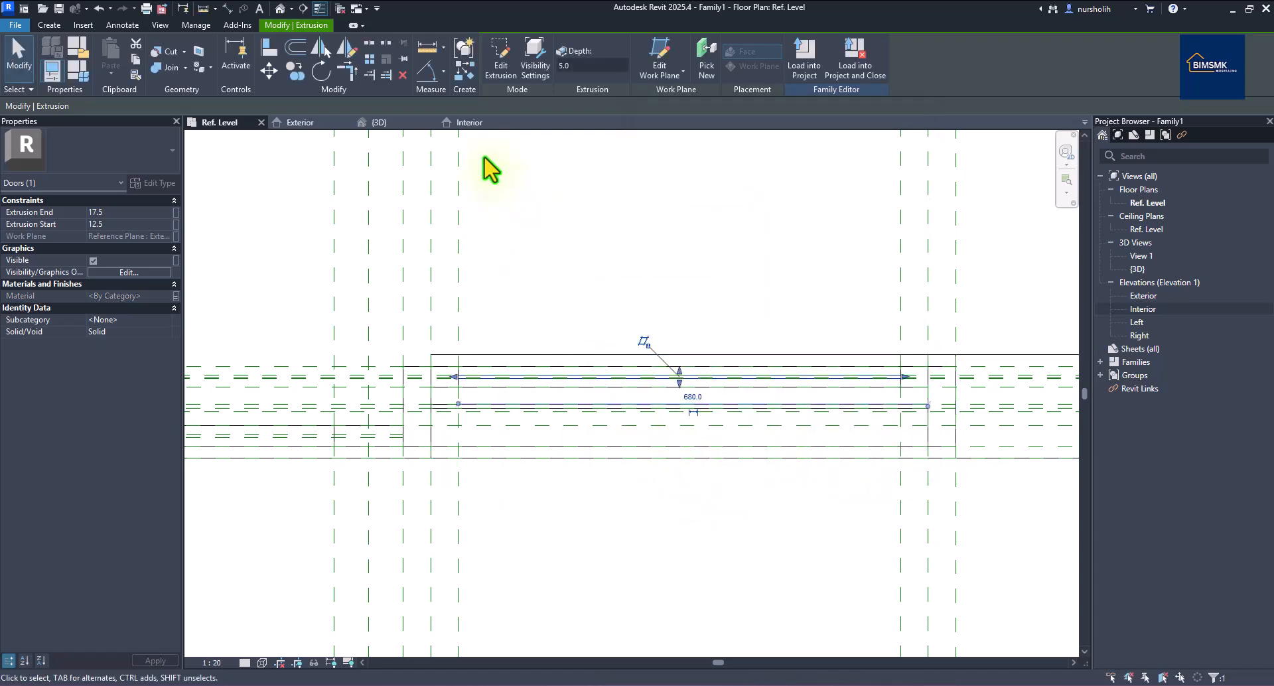
click(321, 126)
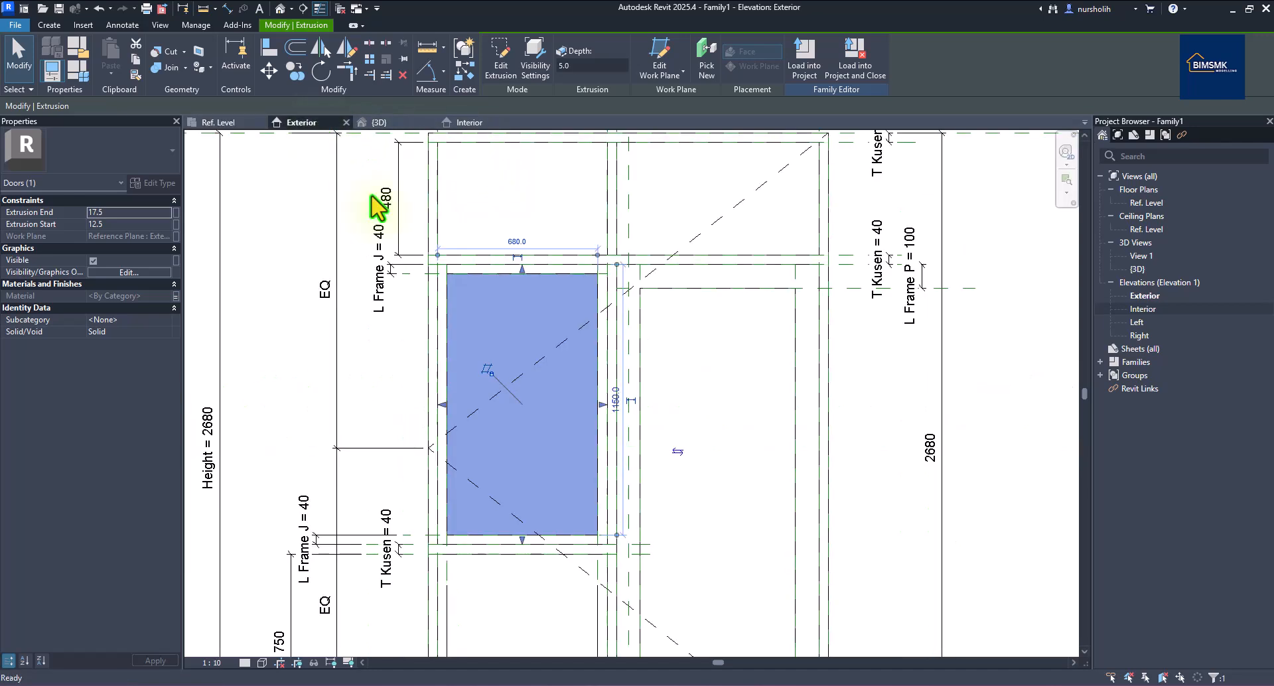
scroll(660, 251, down, 3)
scroll(915, 531, up, 2)
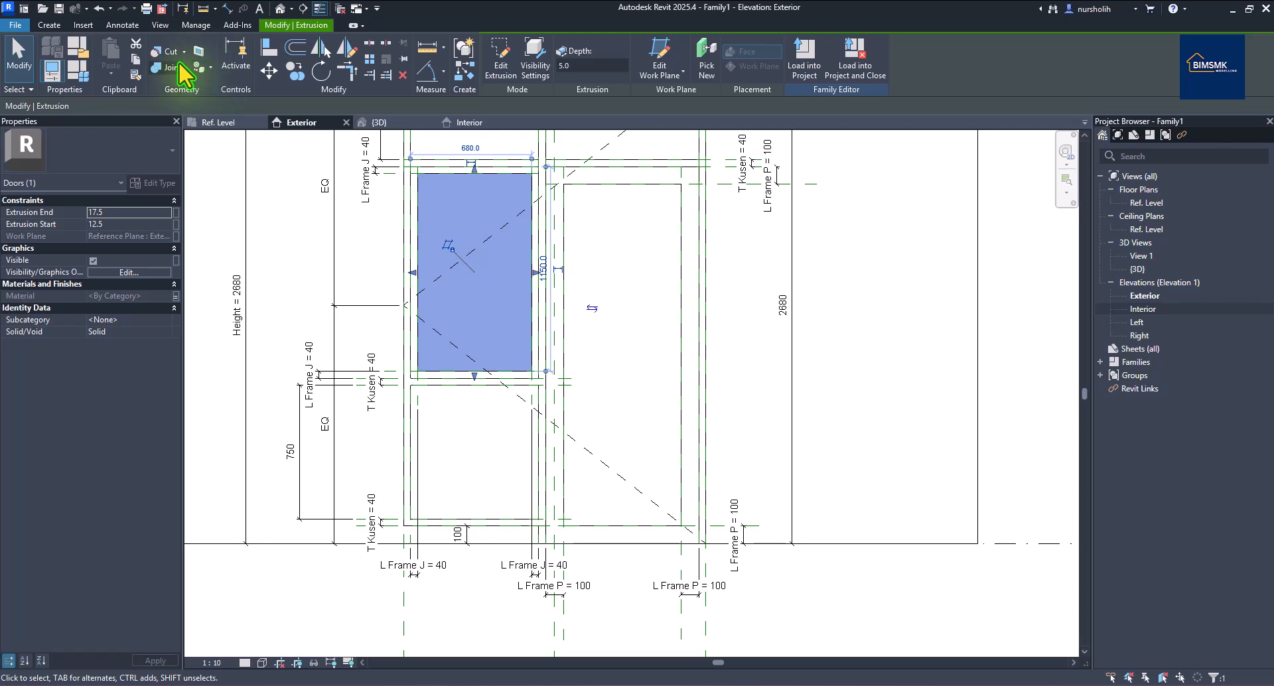
Extrude a 660 × 1920 rectangle filling the tall right opening, with its edges locked to the frame.
click(48, 26)
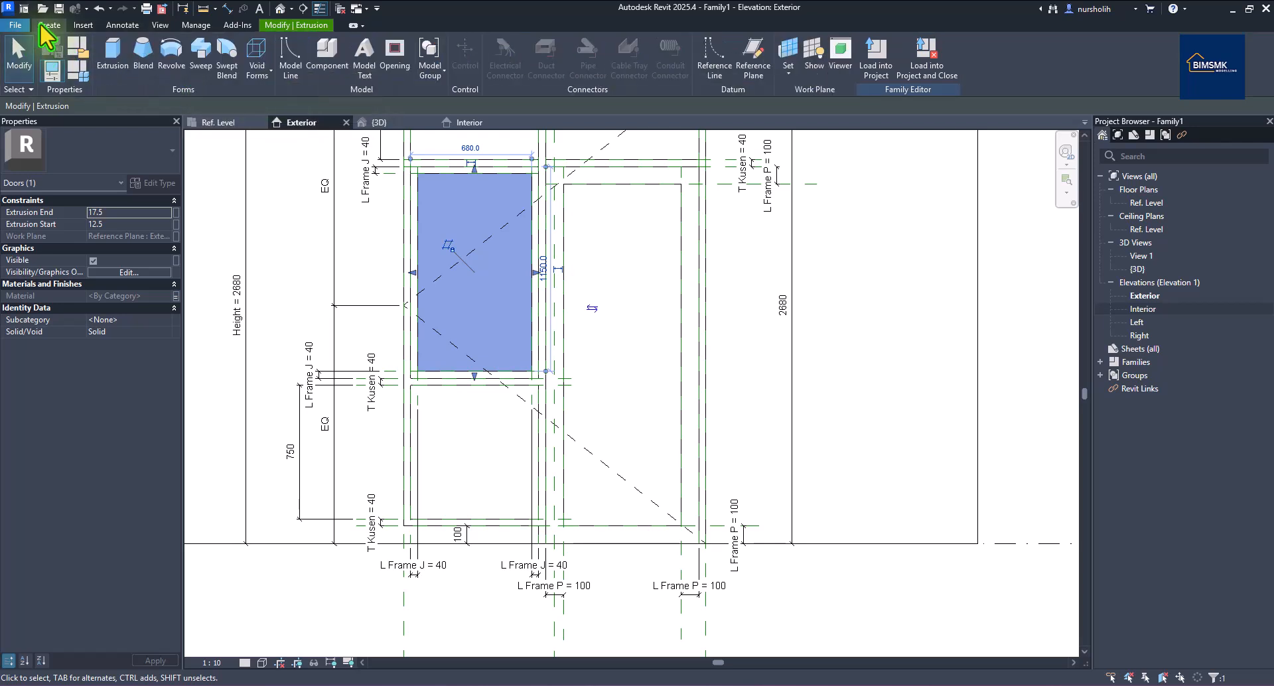
click(117, 50)
click(535, 44)
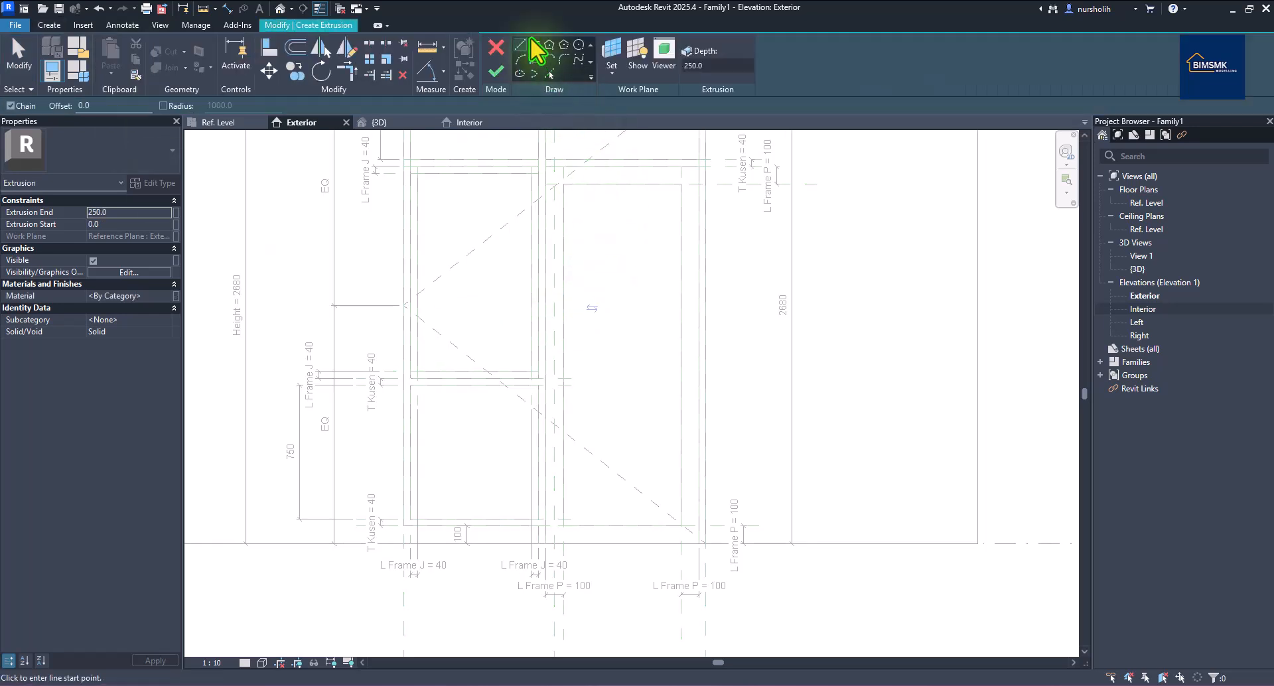
click(564, 184)
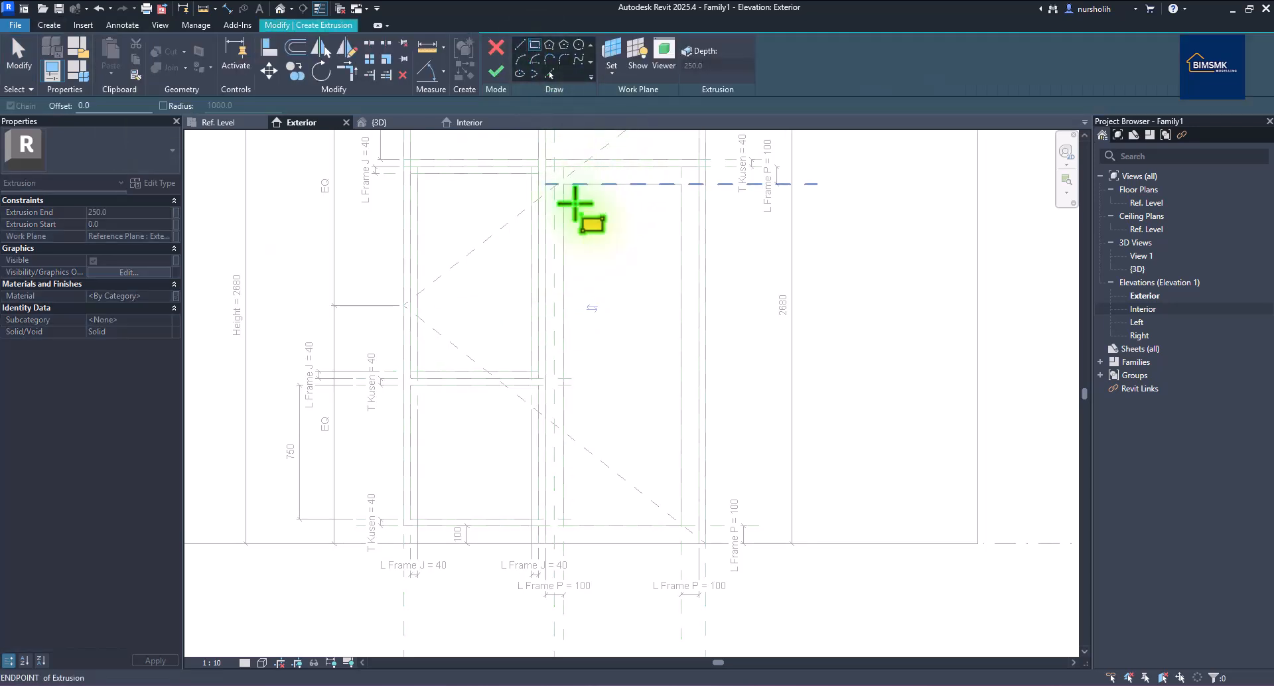
click(681, 526)
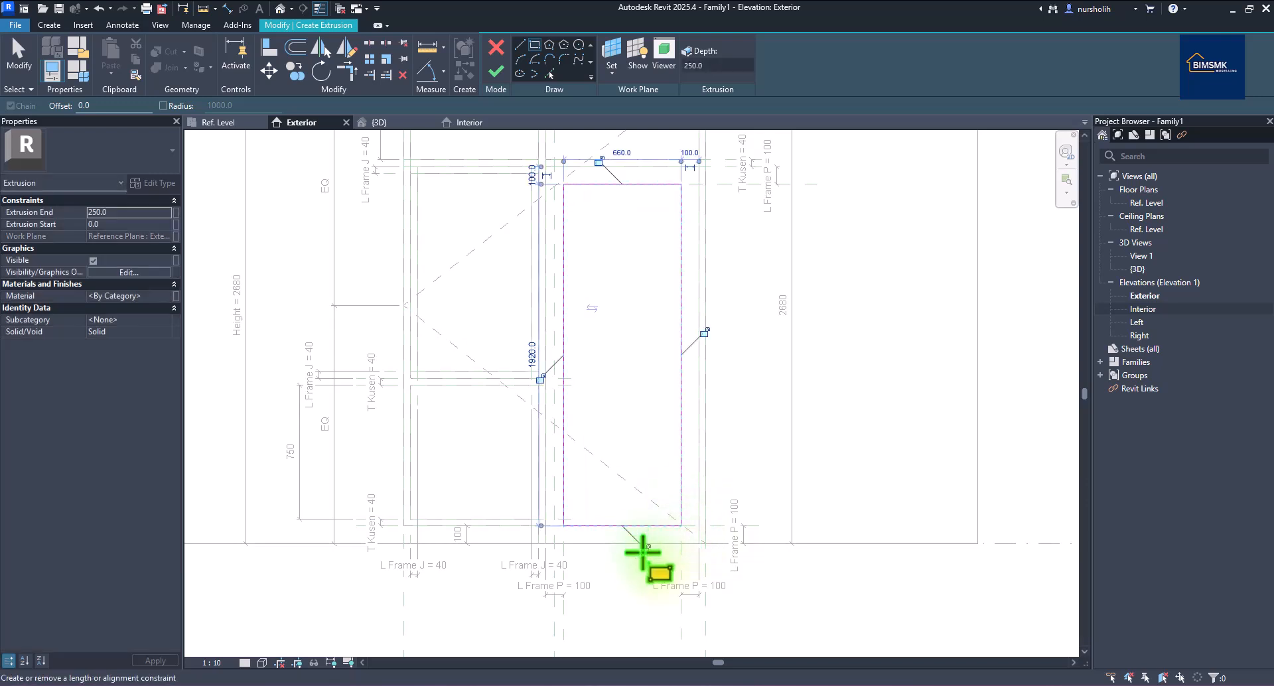
click(539, 377)
click(703, 334)
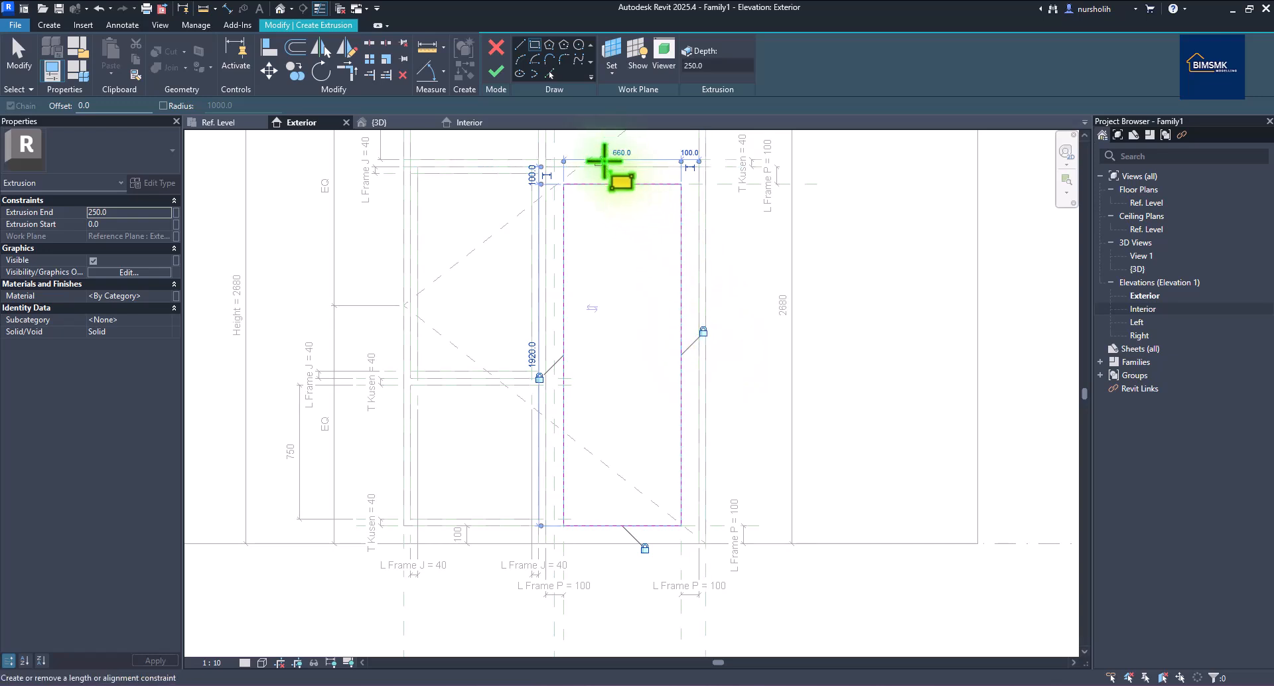
click(600, 161)
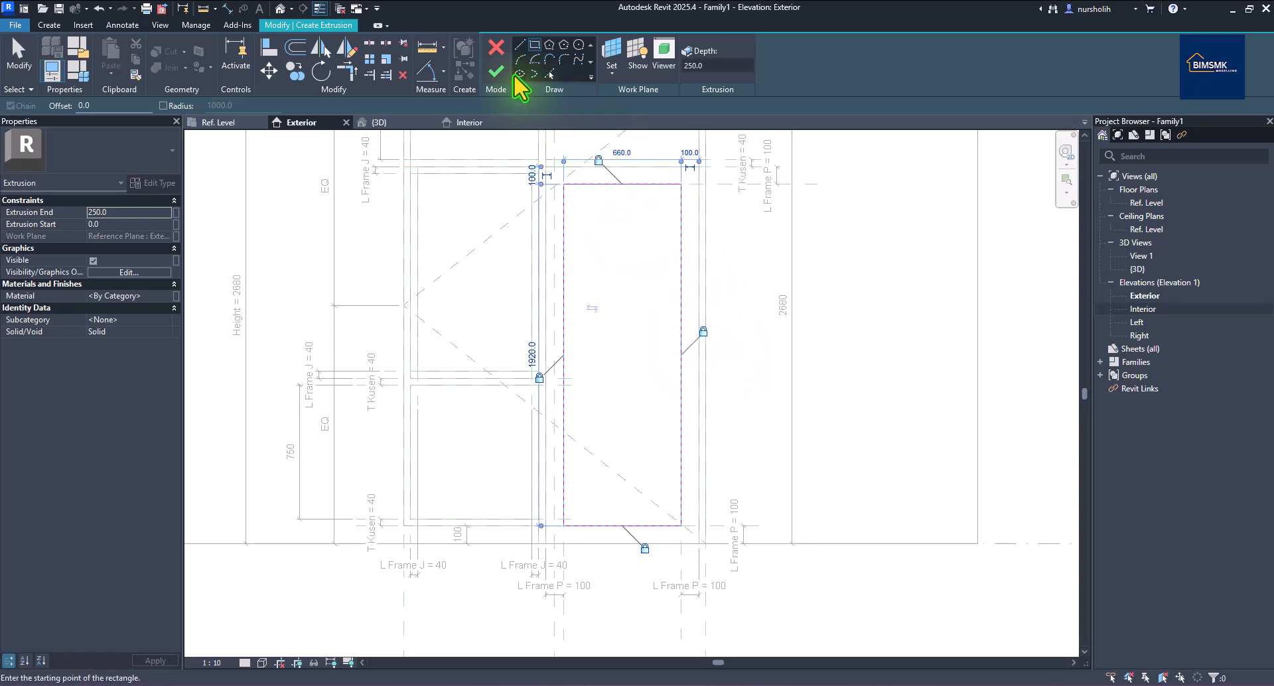
click(497, 71)
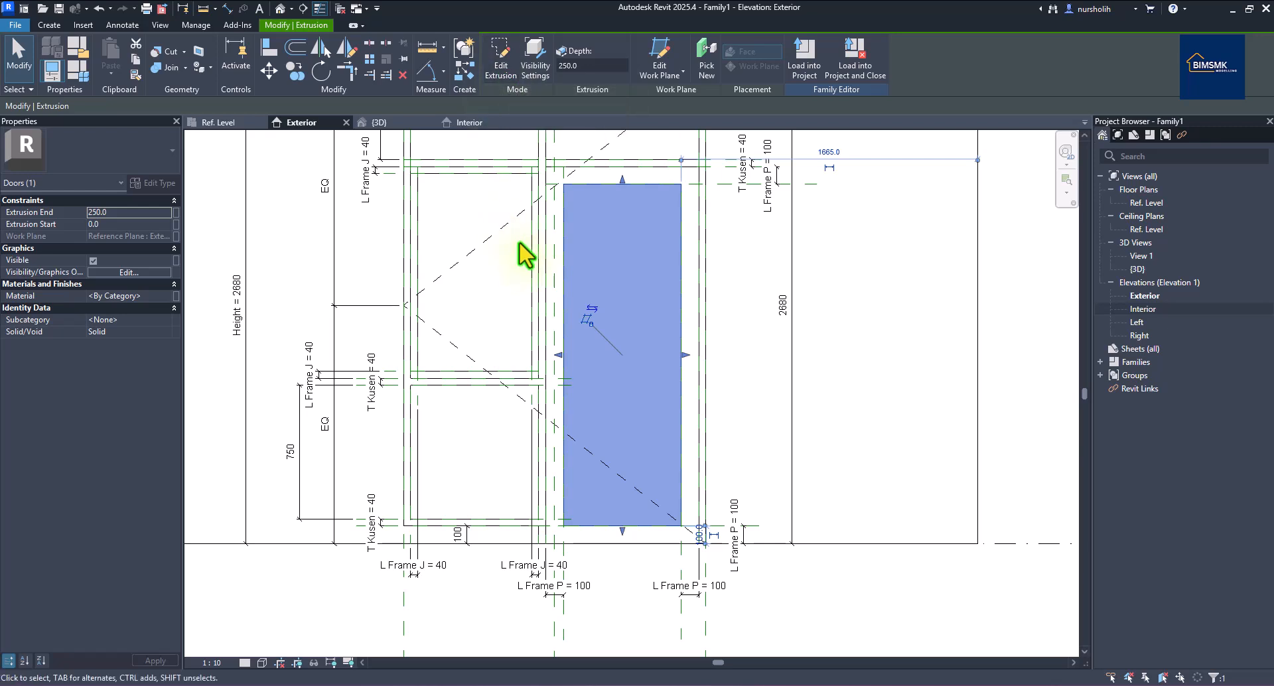
In the Ref. Level plan, drag the right panel's faces to the reference planes so it spans 97.5 to 102.5.
click(210, 127)
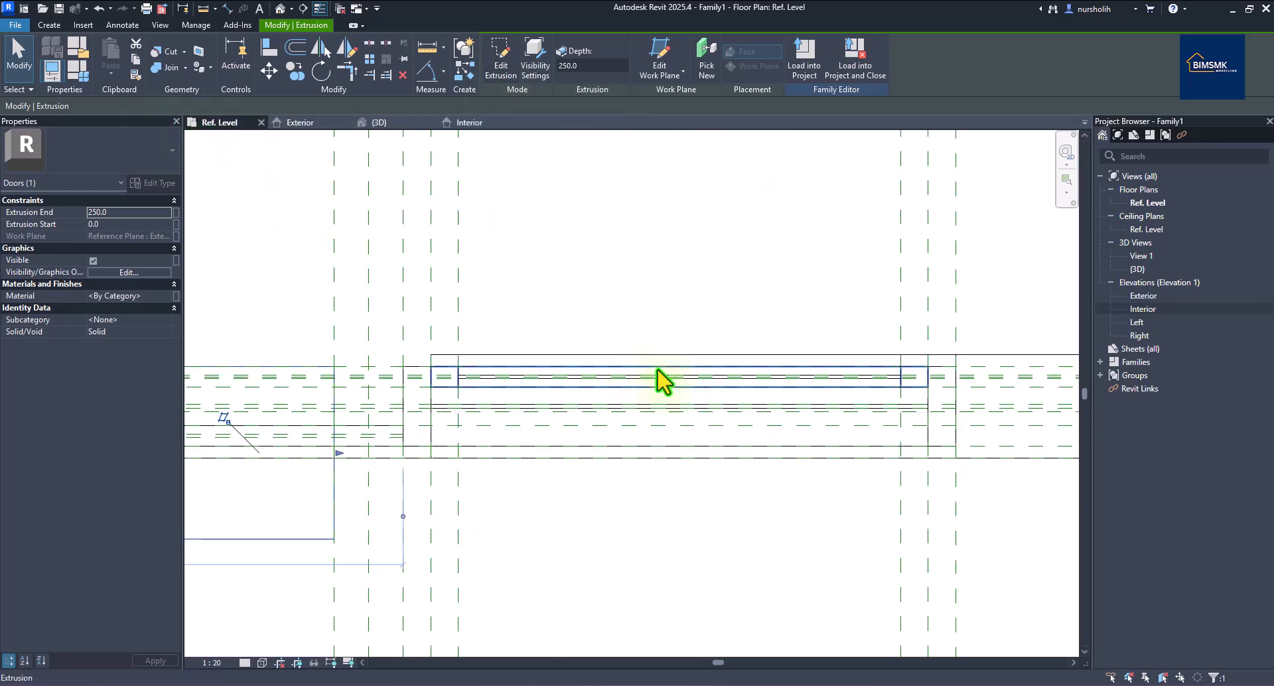
scroll(615, 401, up, 4)
scroll(458, 426, up, 5)
scroll(608, 430, up, 1)
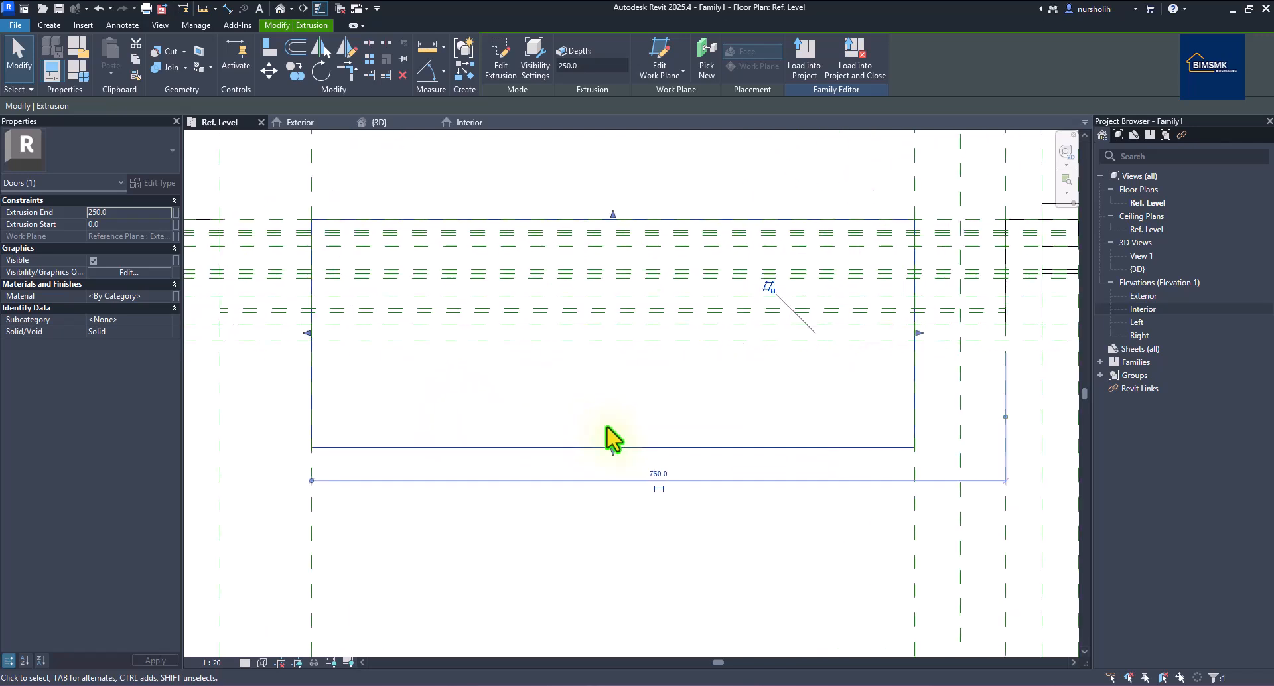
drag(614, 452, 612, 318)
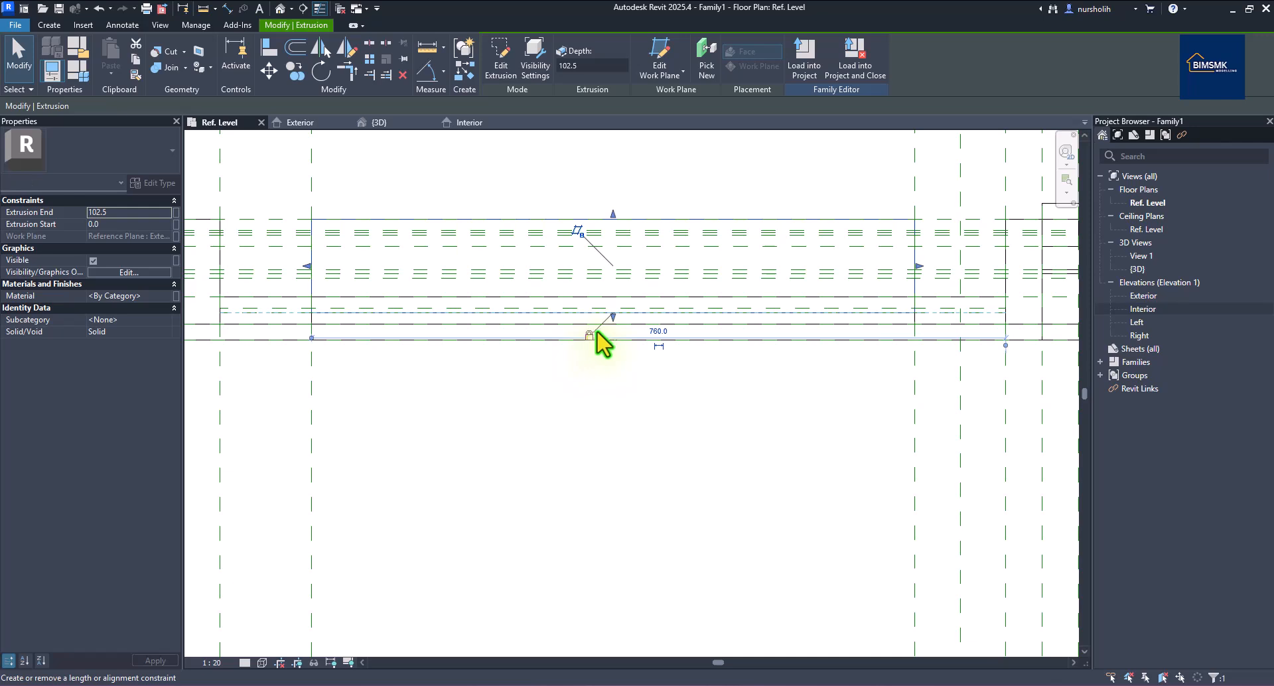
drag(606, 223, 613, 306)
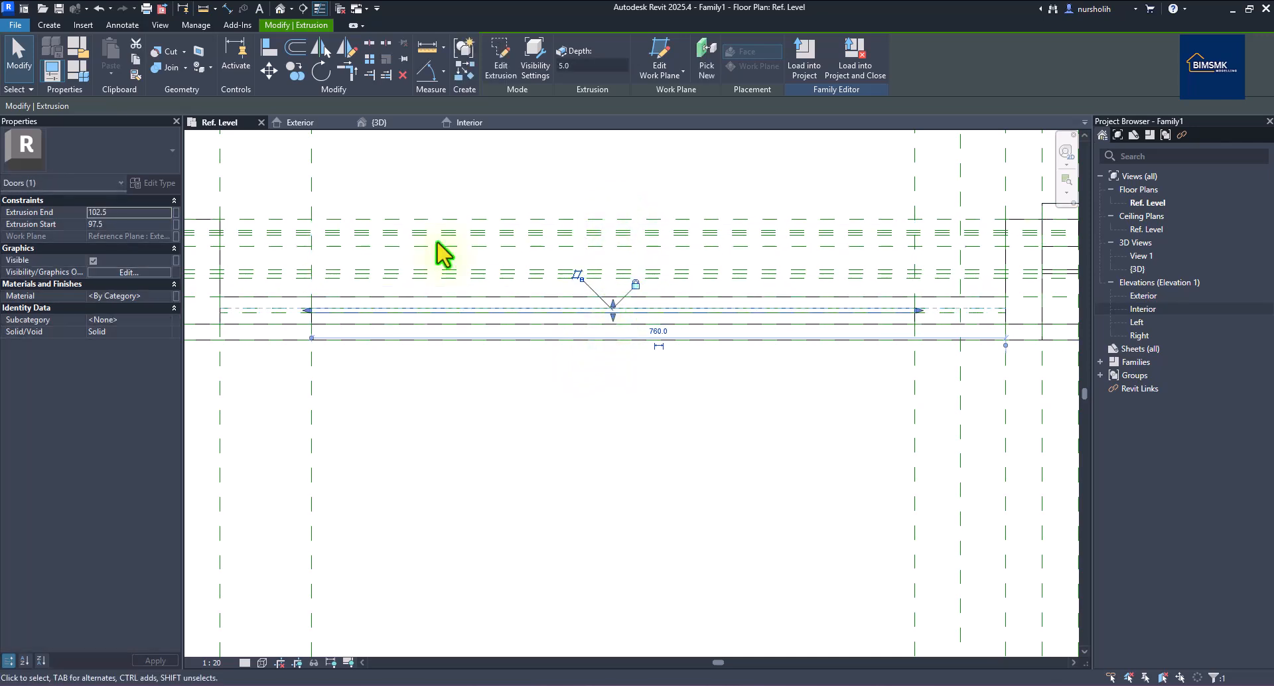
Link the right panel's material to a new family parameter named Panel P_mat.
click(176, 296)
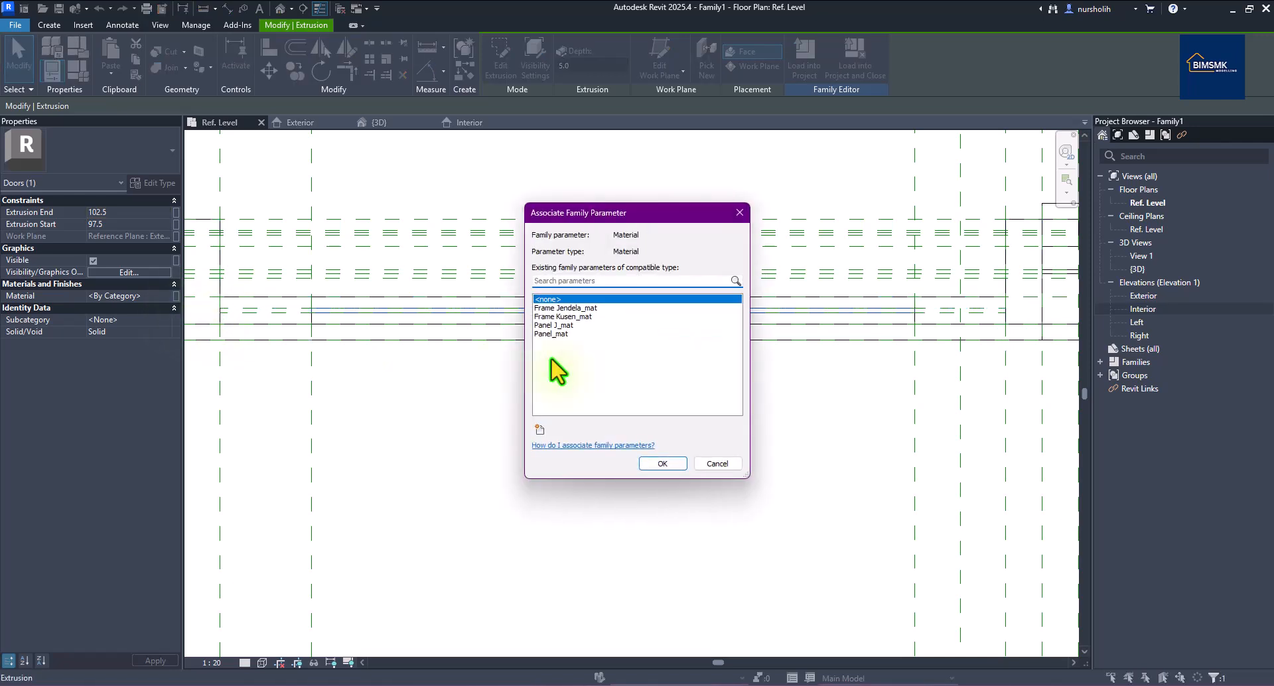
click(539, 429)
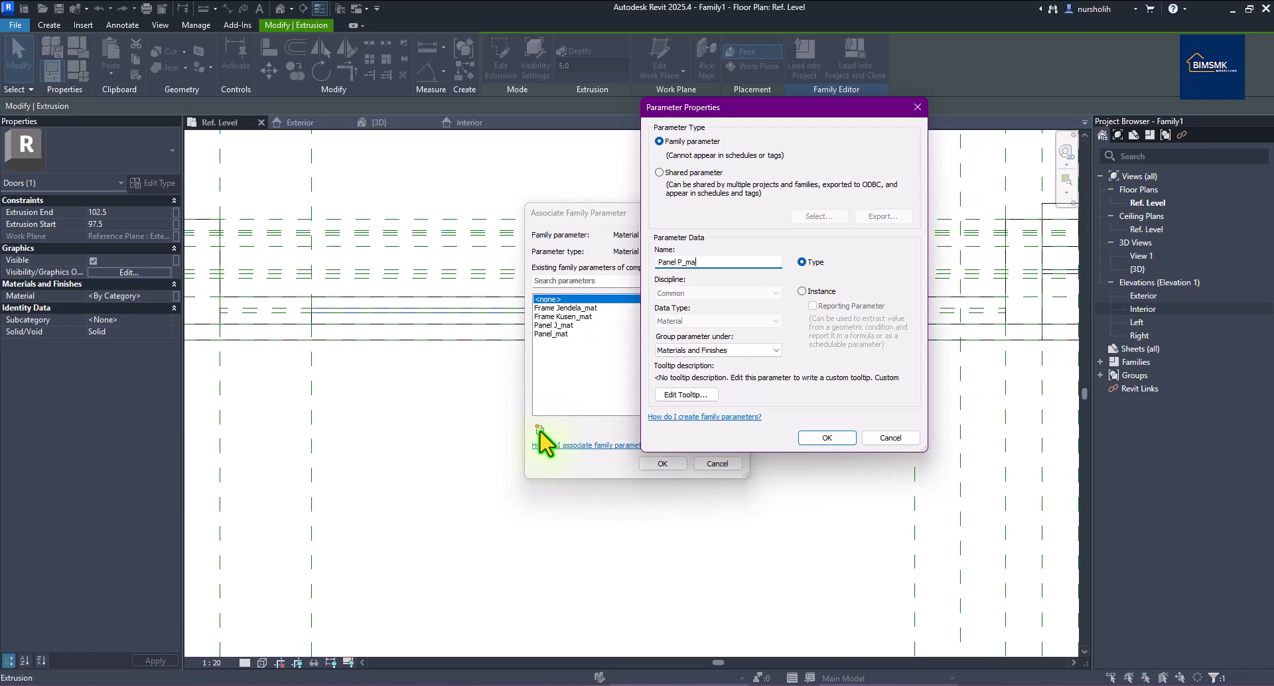
click(539, 431)
click(819, 441)
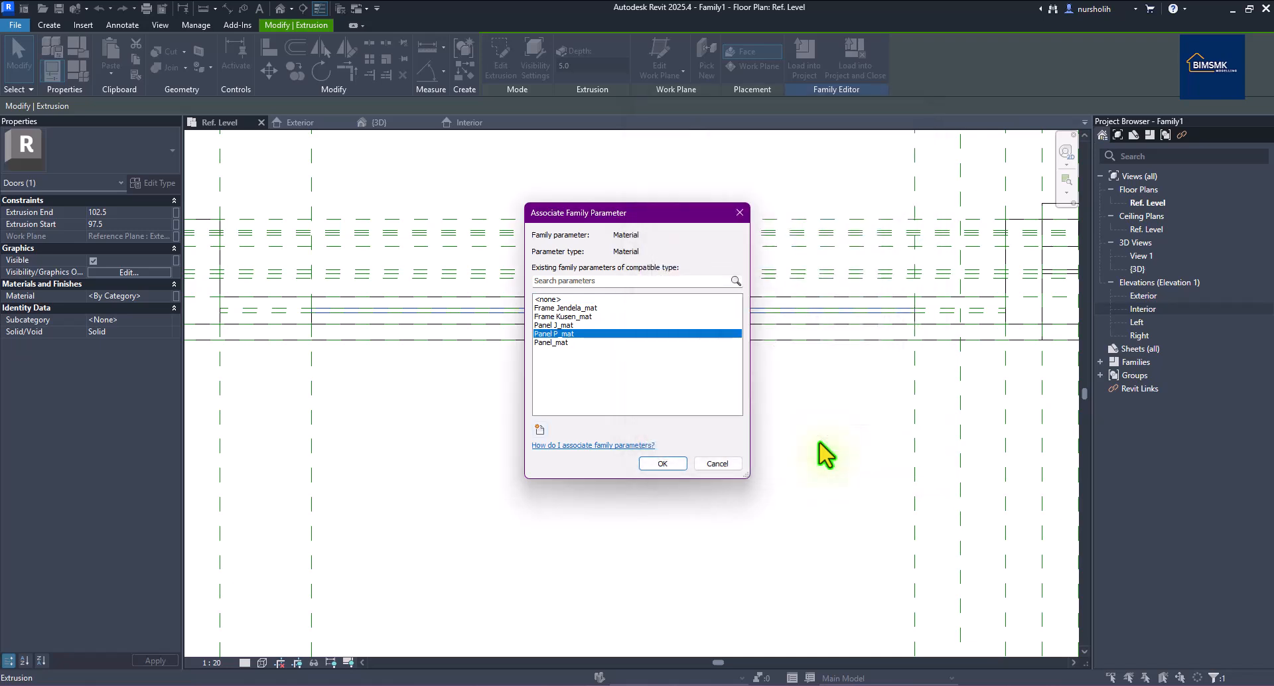
click(662, 464)
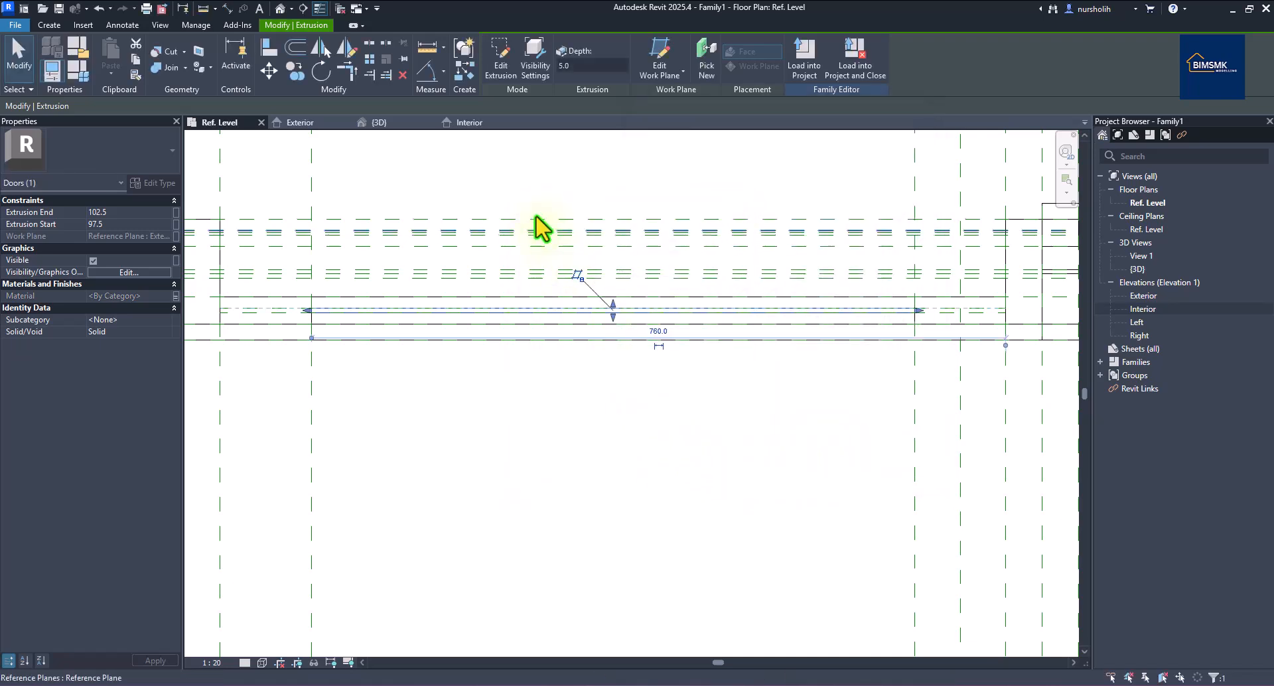
Reattach the side dimension's witness line to the rail (780 / 1340) and pull the upper swing line's end down to it.
click(375, 124)
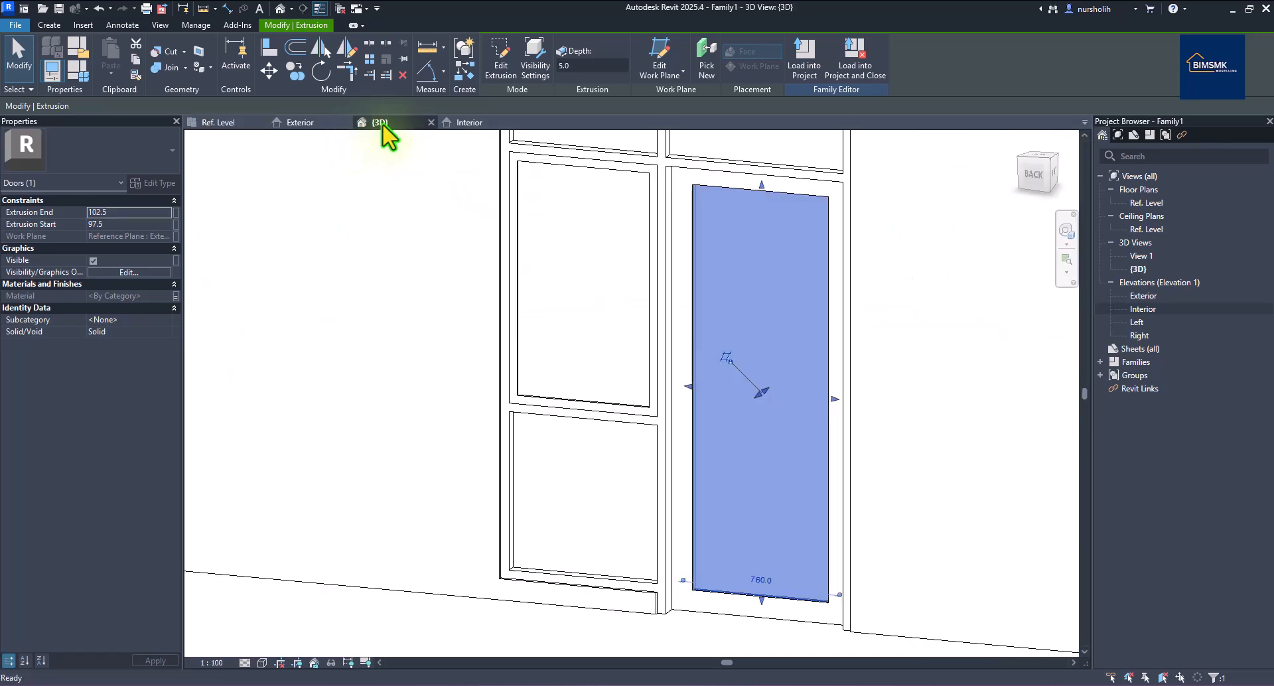
click(1031, 491)
mouse_move(1031, 491)
shift+middle_down()
mouse_move(967, 529)
mouse_move(734, 553)
mouse_move(495, 538)
mouse_move(949, 517)
mouse_move(1012, 493)
shift+middle_up()
shift+middle_drag(783, 504, 899, 531)
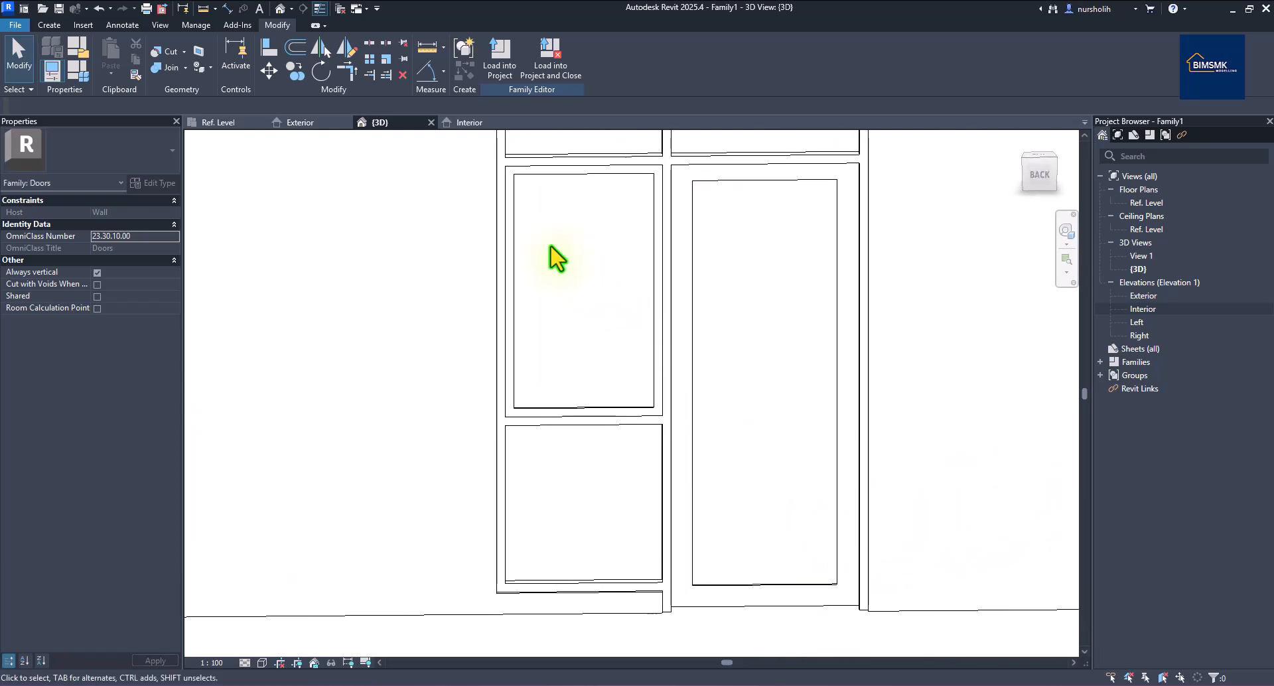
click(307, 125)
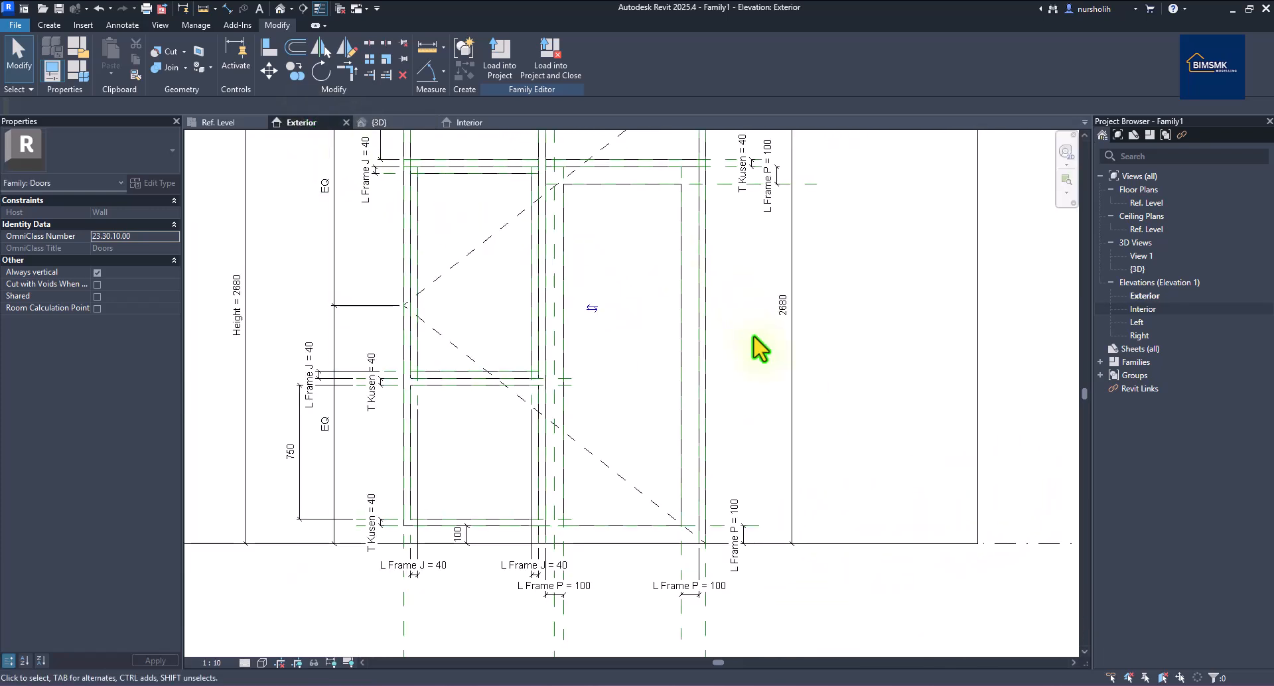
scroll(756, 347, down, 3)
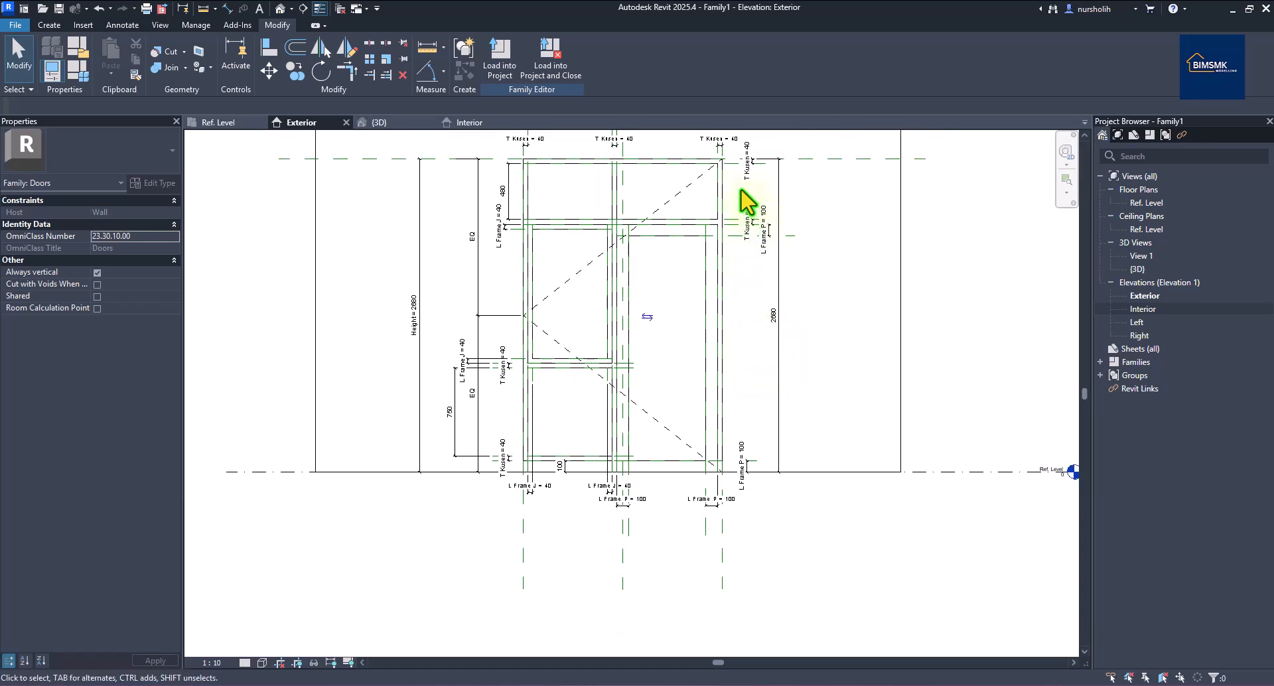
click(703, 175)
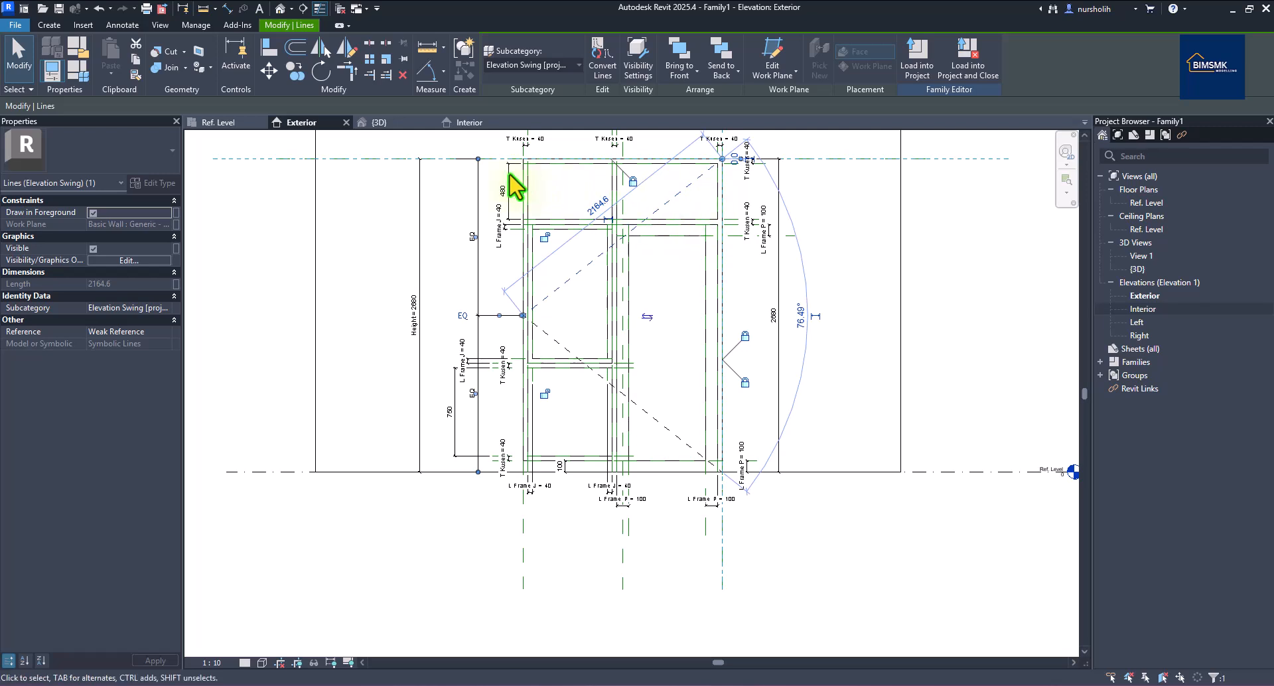
drag(478, 160, 478, 180)
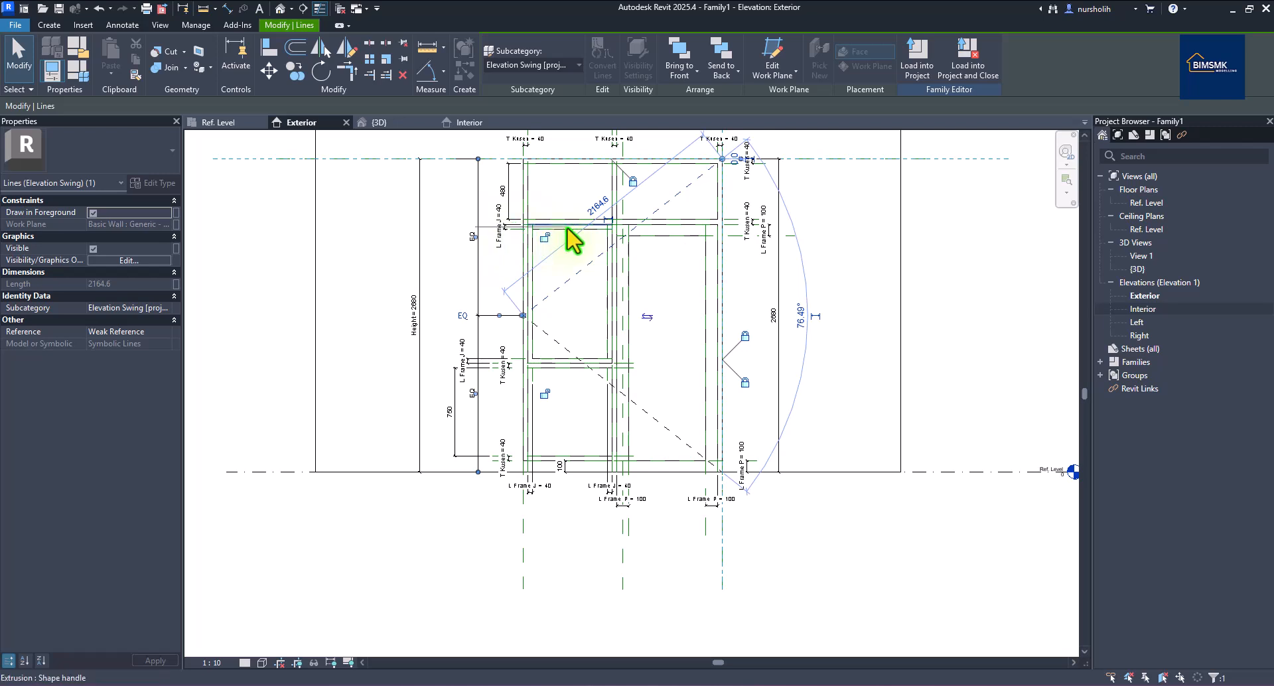
click(714, 231)
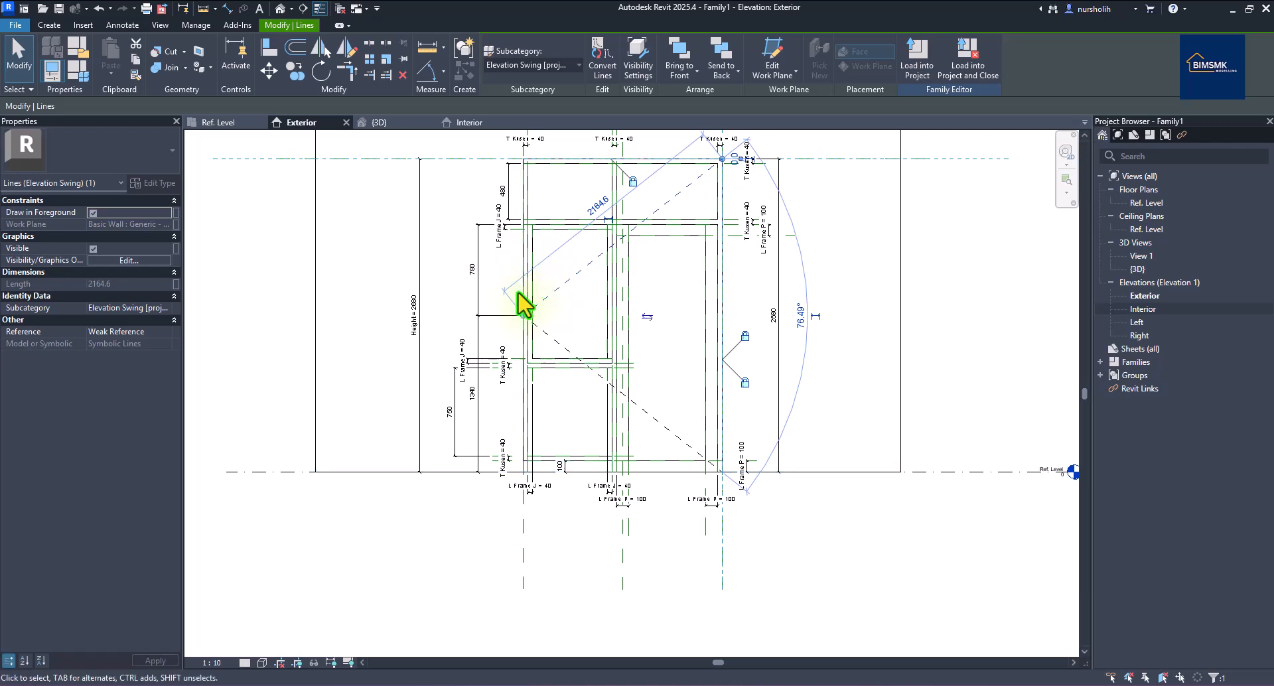
drag(722, 160, 717, 225)
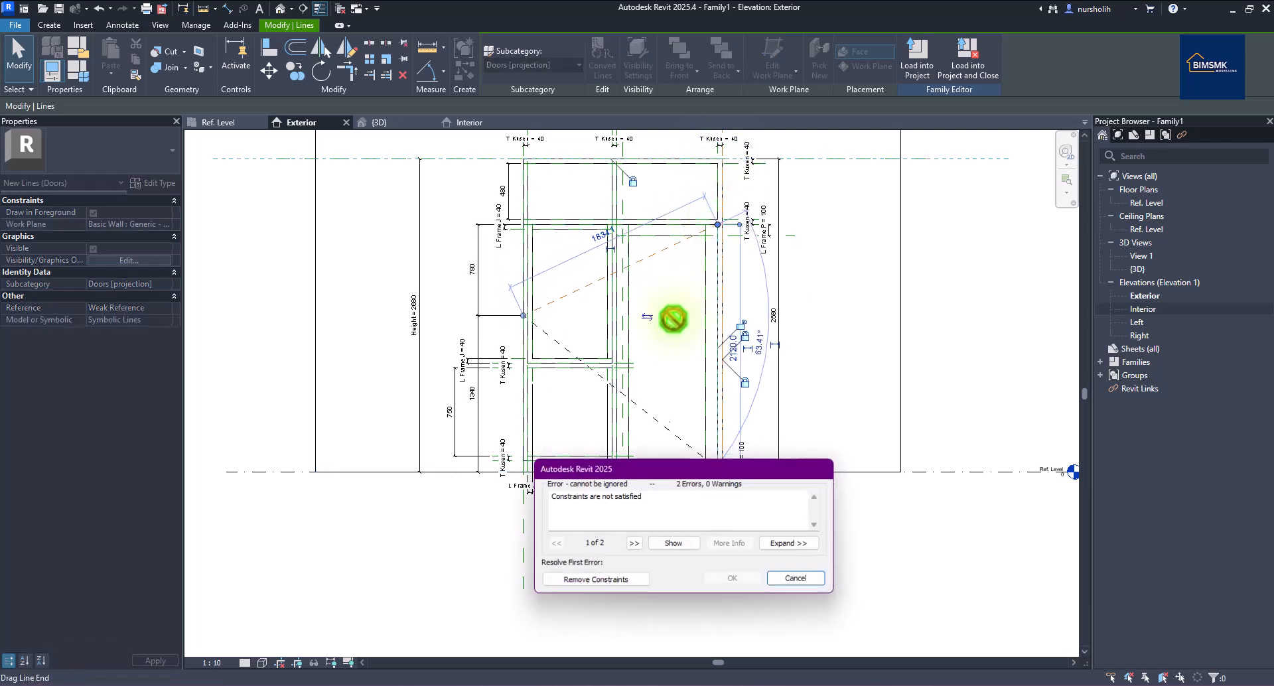
click(616, 577)
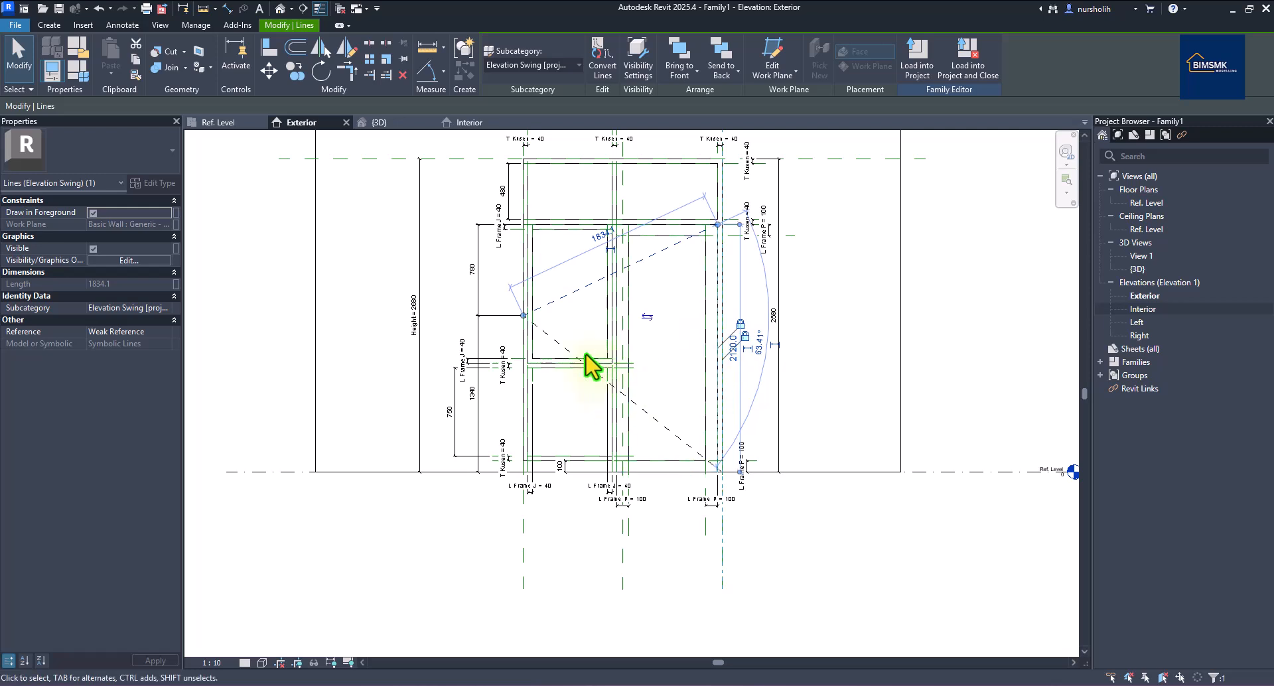
Snap the lower dashed swing line's end to the right leaf's bottom corner, removing the blocking constraint.
scroll(725, 501, up, 4)
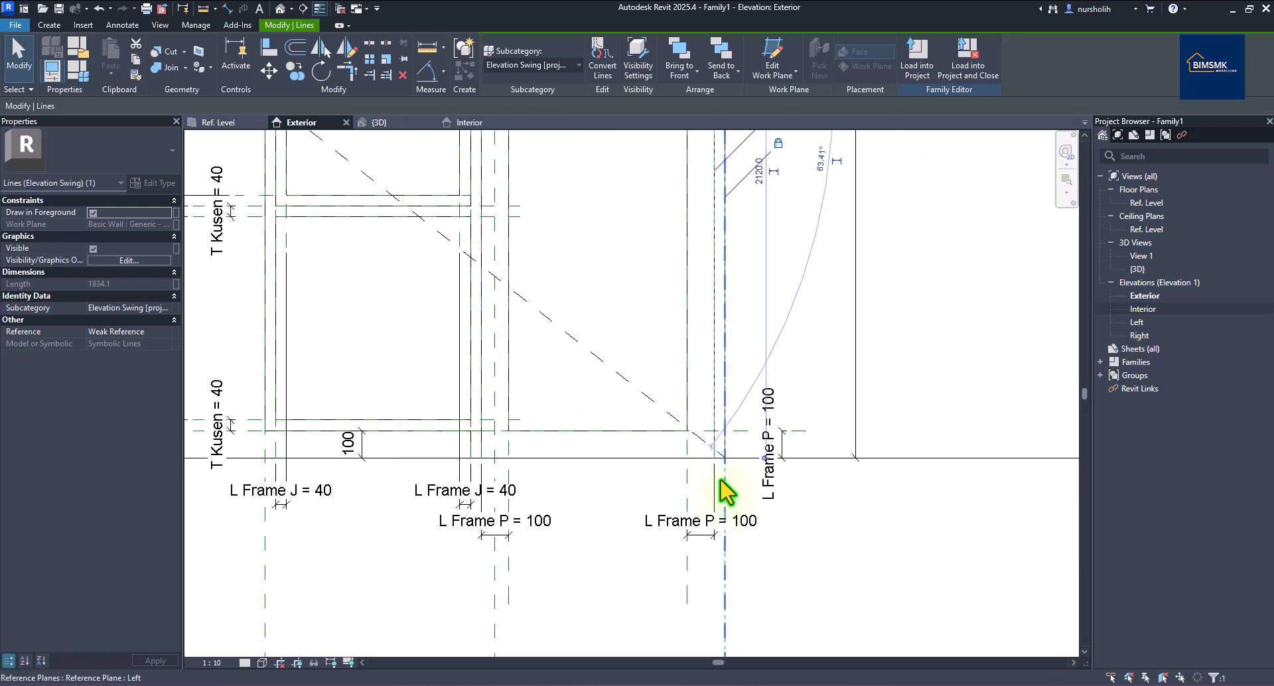
scroll(726, 491, down, 3)
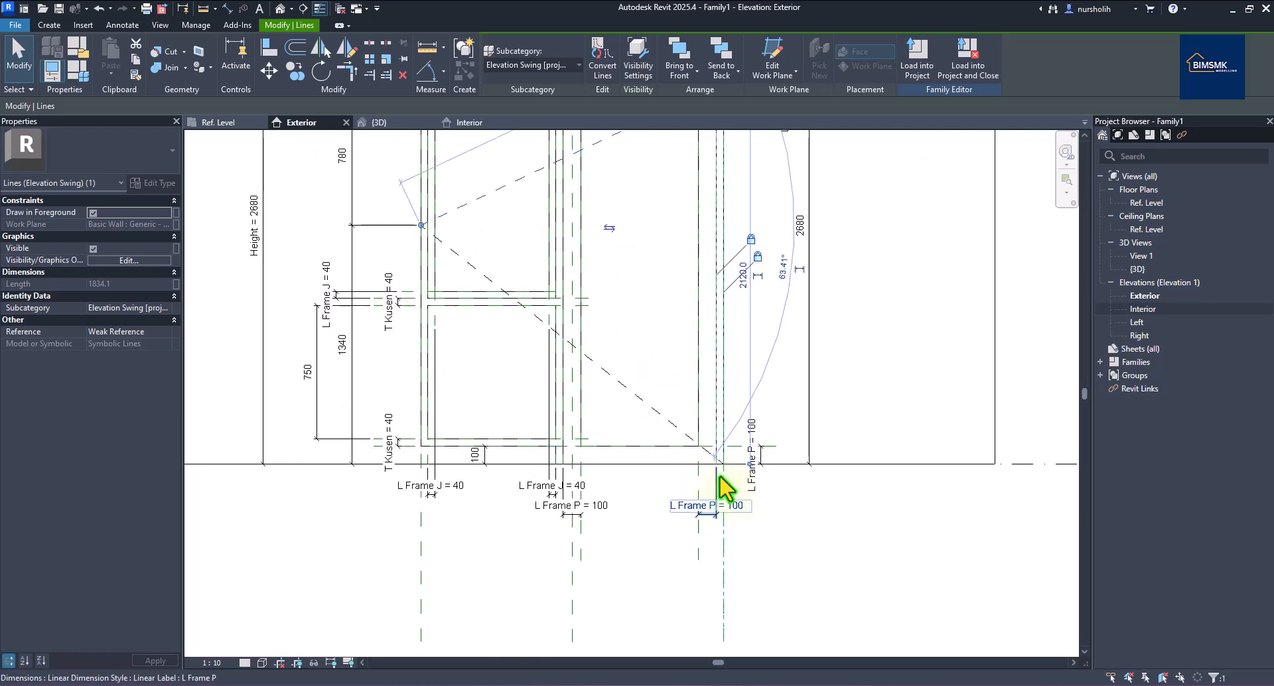
click(679, 428)
scroll(733, 478, up, 4)
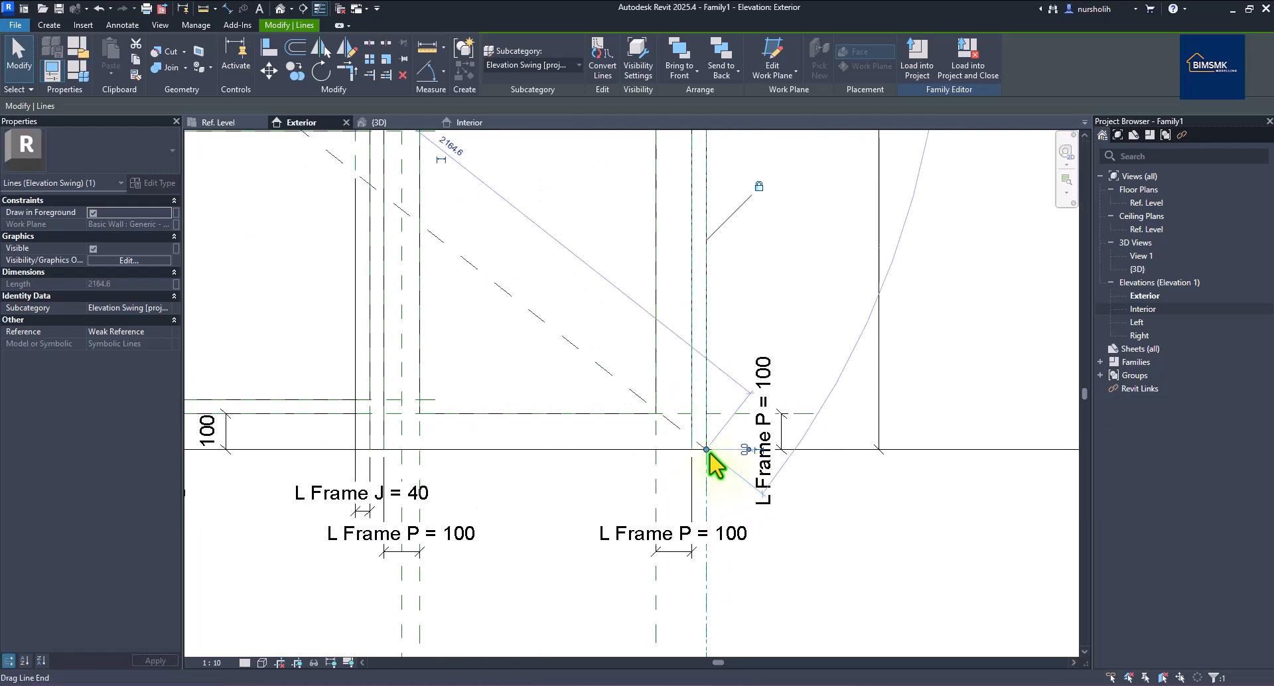
drag(706, 451, 693, 451)
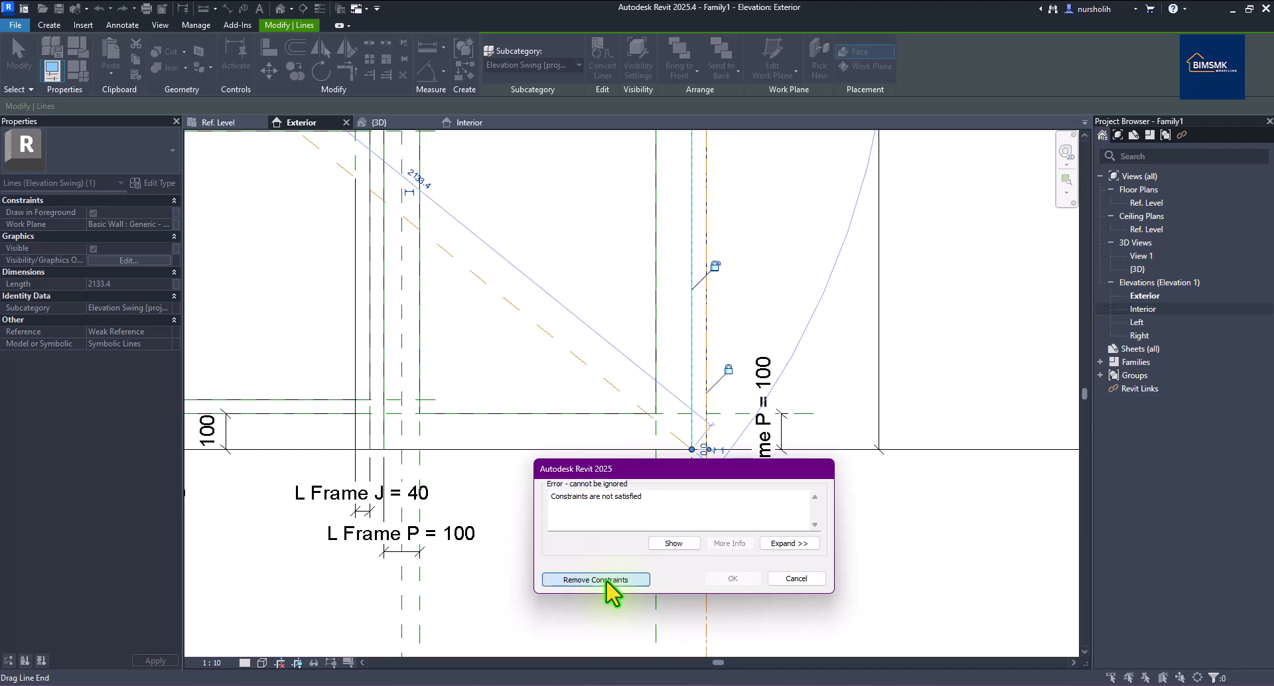
click(606, 580)
scroll(637, 584, down, 1)
scroll(649, 580, down, 1)
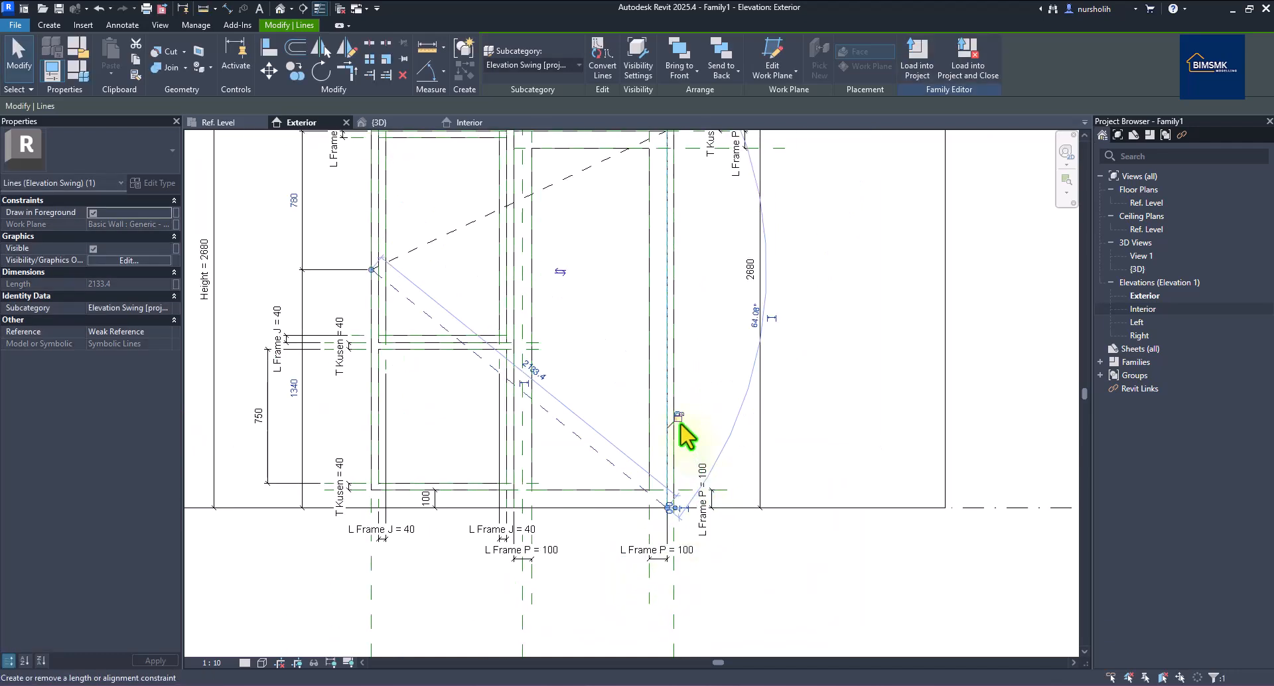
click(371, 289)
click(759, 555)
scroll(760, 555, down, 2)
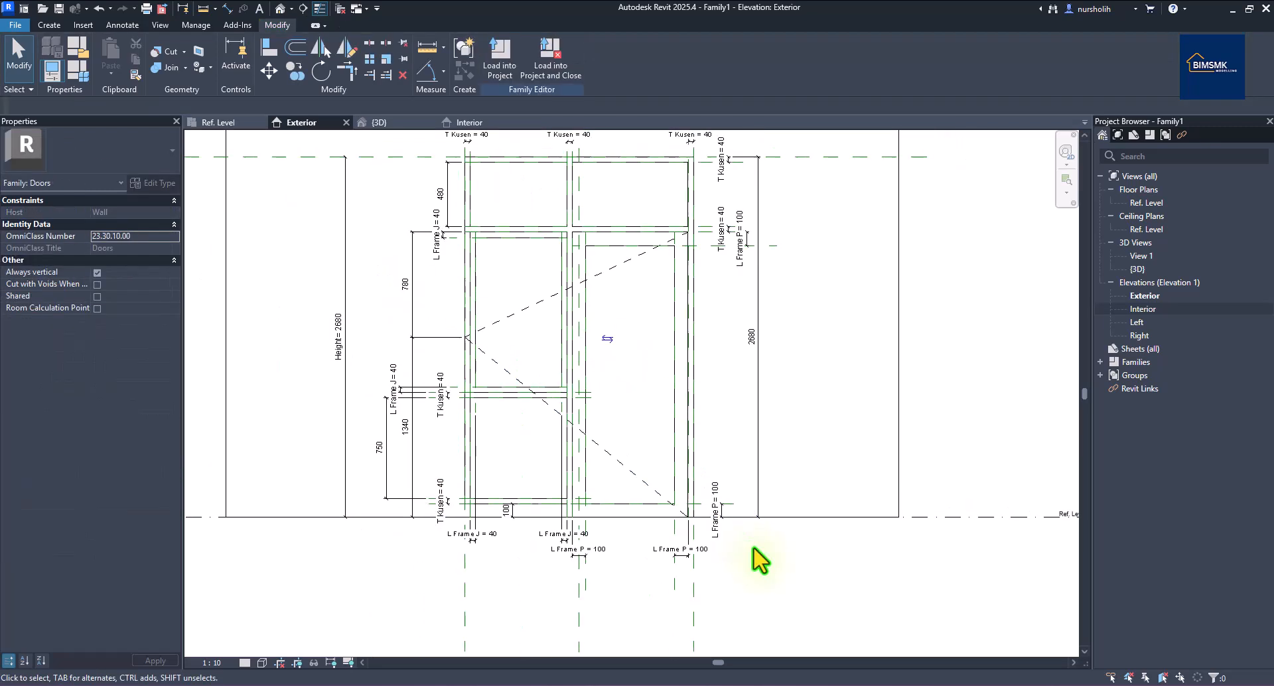
Move the upper swing line's end to the middle rail, removing the conflicting constraints.
click(413, 308)
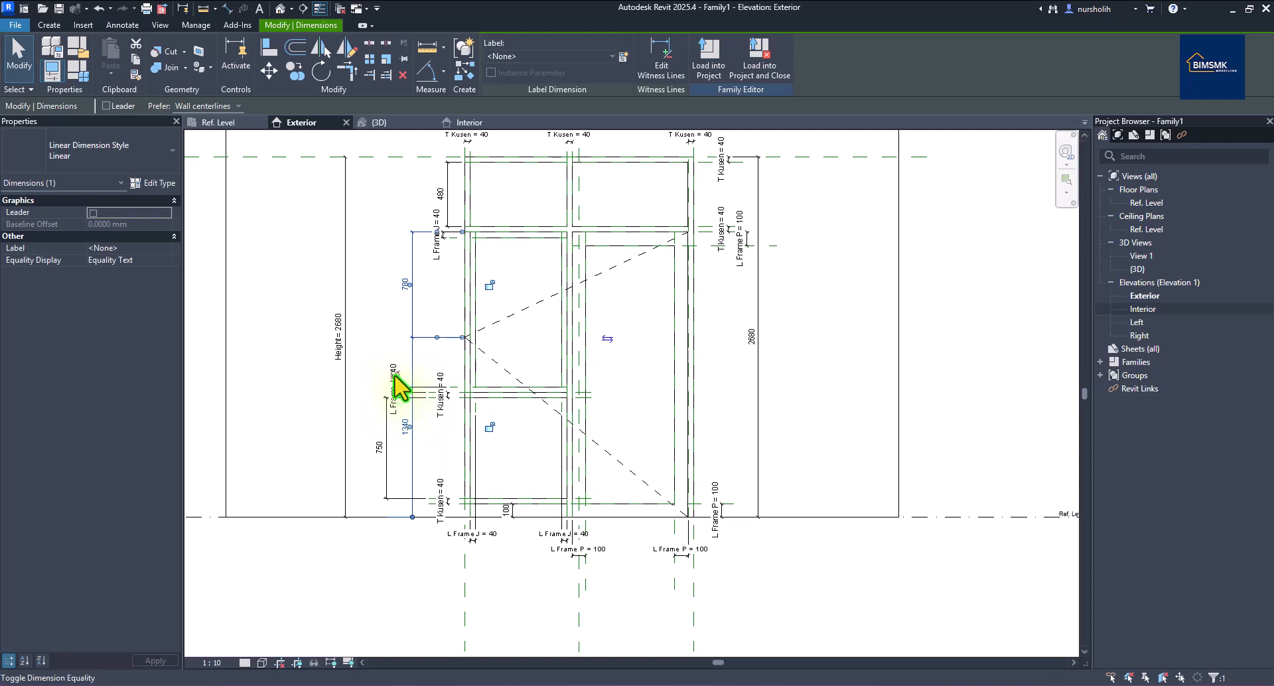
click(988, 355)
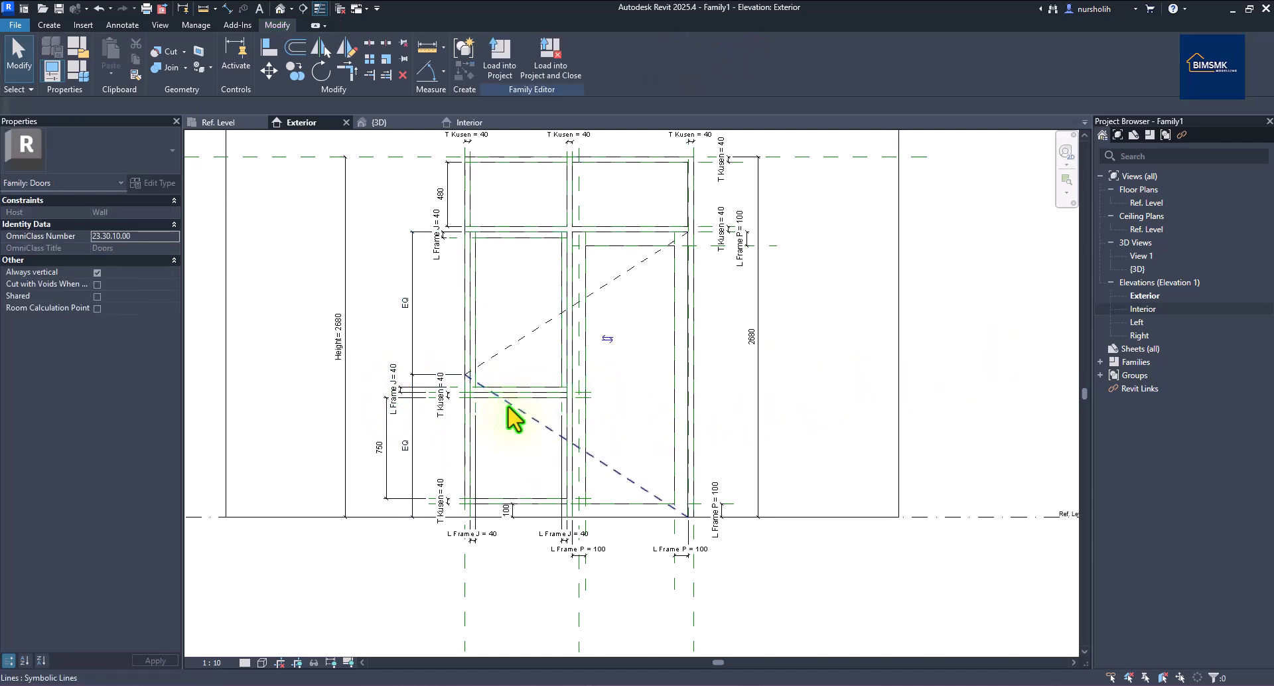
click(475, 385)
scroll(475, 387, up, 5)
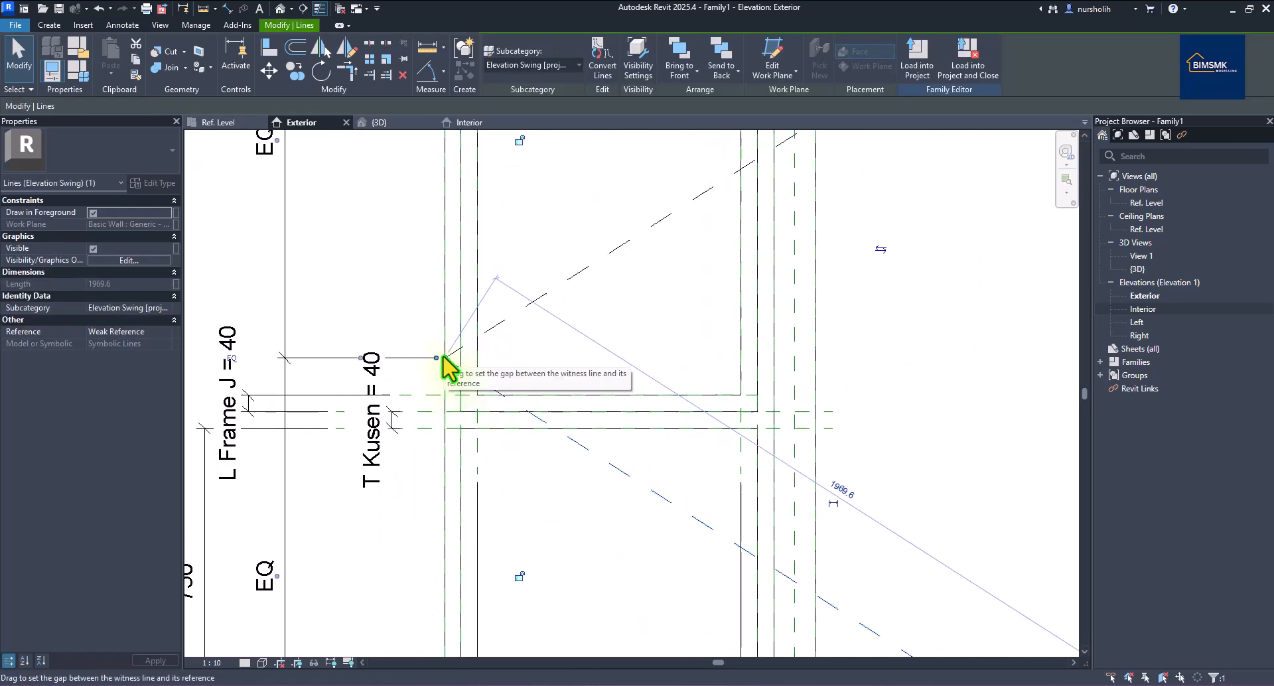
drag(443, 357, 443, 357)
drag(728, 364, 936, 376)
scroll(449, 371, up, 2)
scroll(651, 382, down, 3)
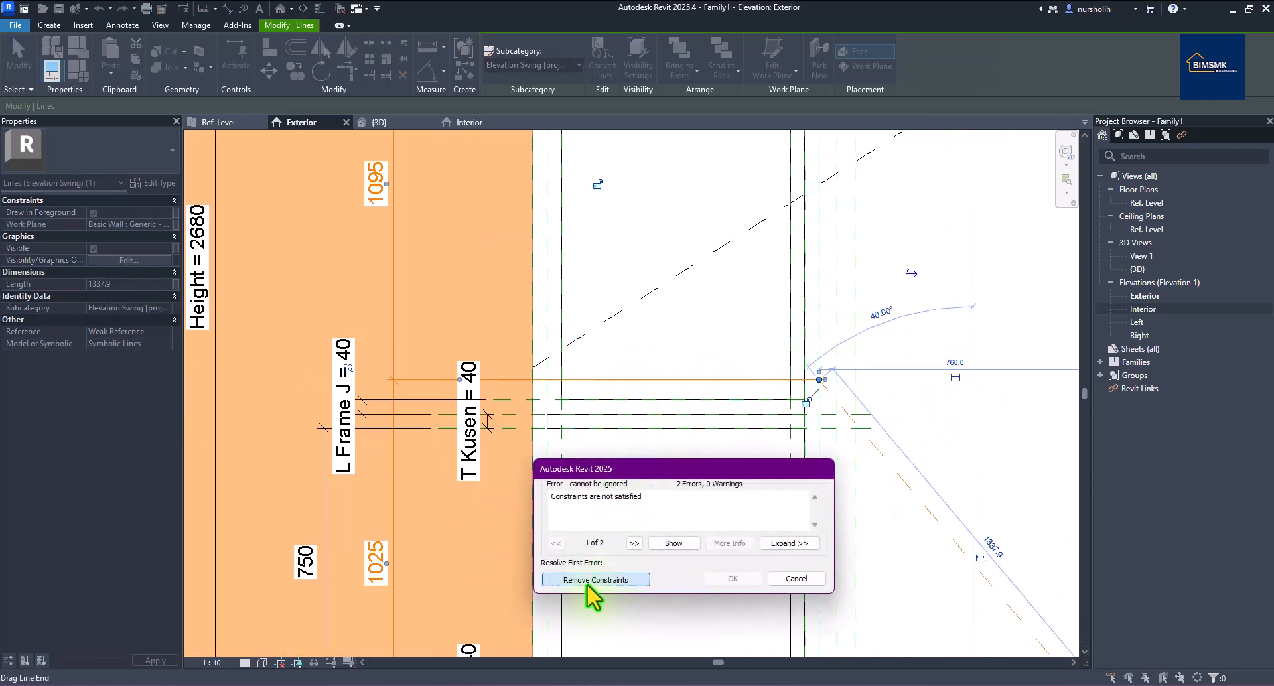
click(595, 580)
scroll(659, 449, down, 3)
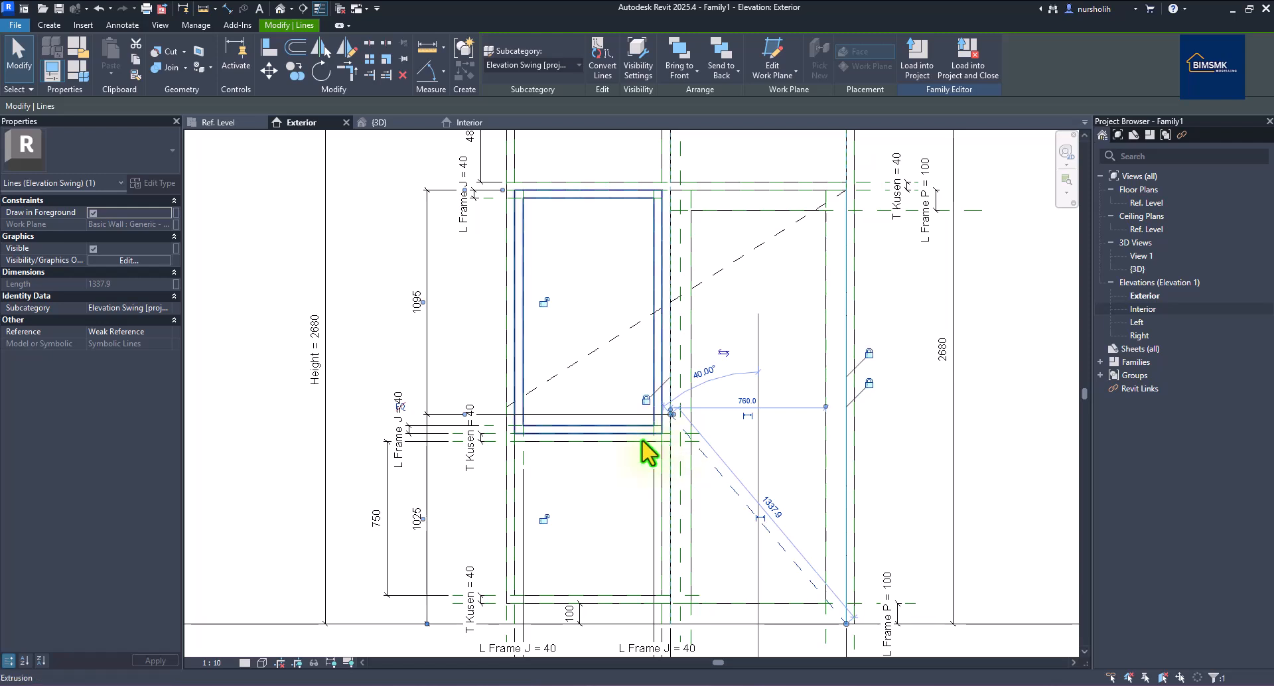
Snap the dashed swing line's end to the frame corner.
click(542, 395)
scroll(528, 419, up, 2)
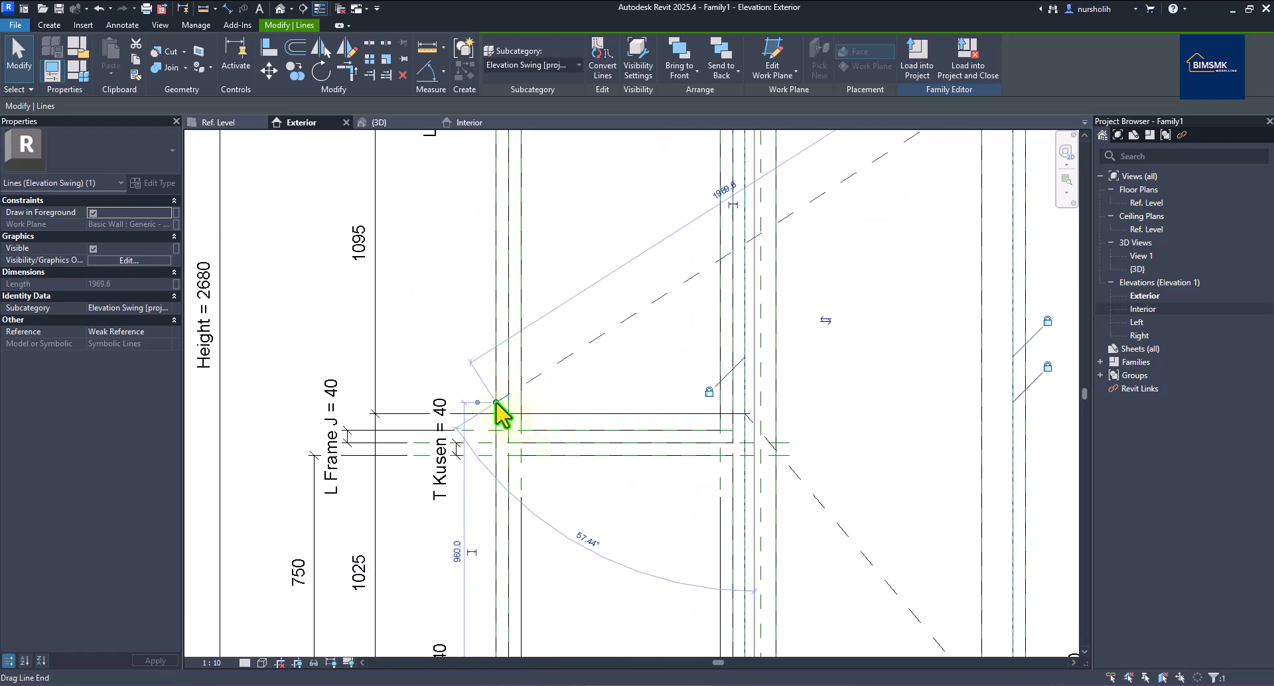
drag(586, 403, 757, 403)
scroll(685, 428, down, 3)
scroll(683, 416, up, 1)
scroll(686, 426, down, 1)
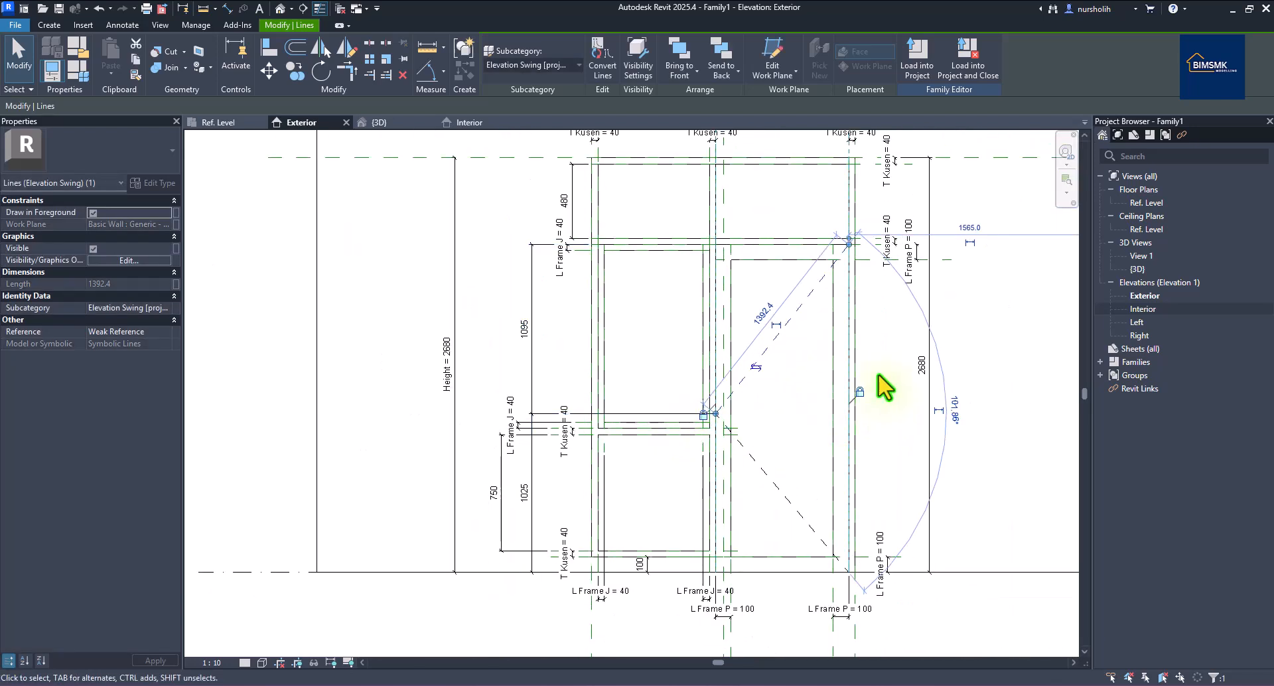
Set the 1095/1025 height dimension to EQ so its two segments are equal.
click(533, 364)
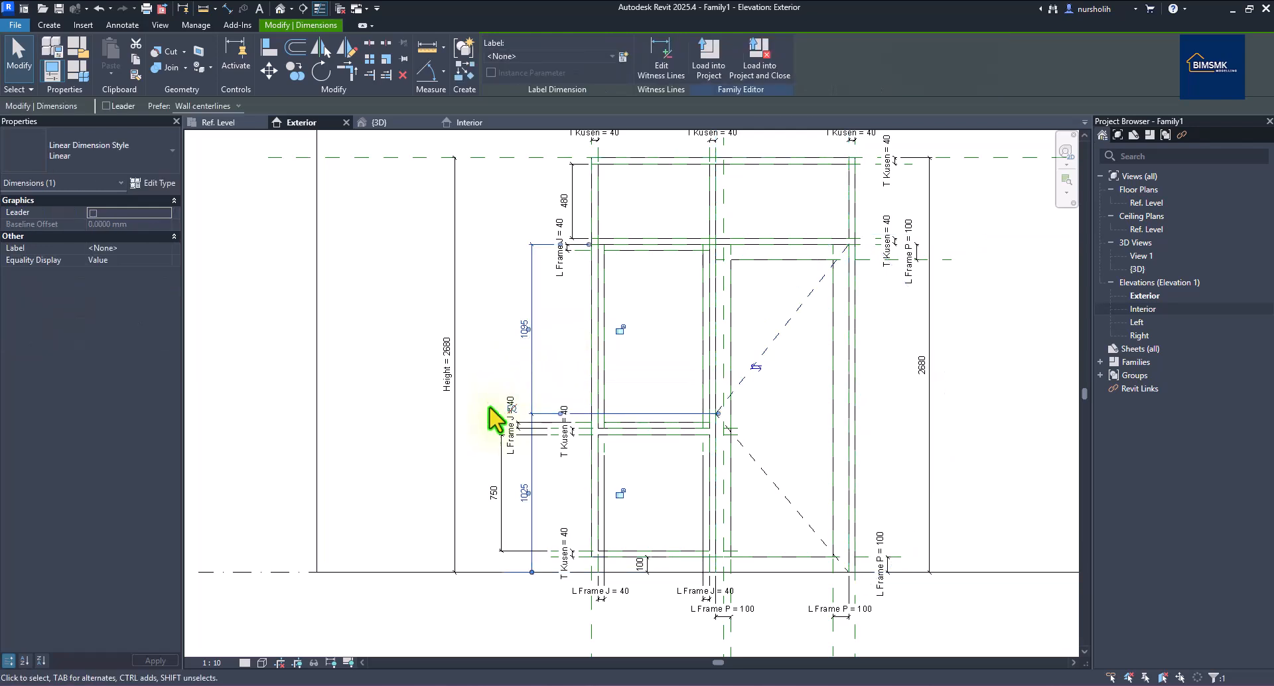
click(512, 409)
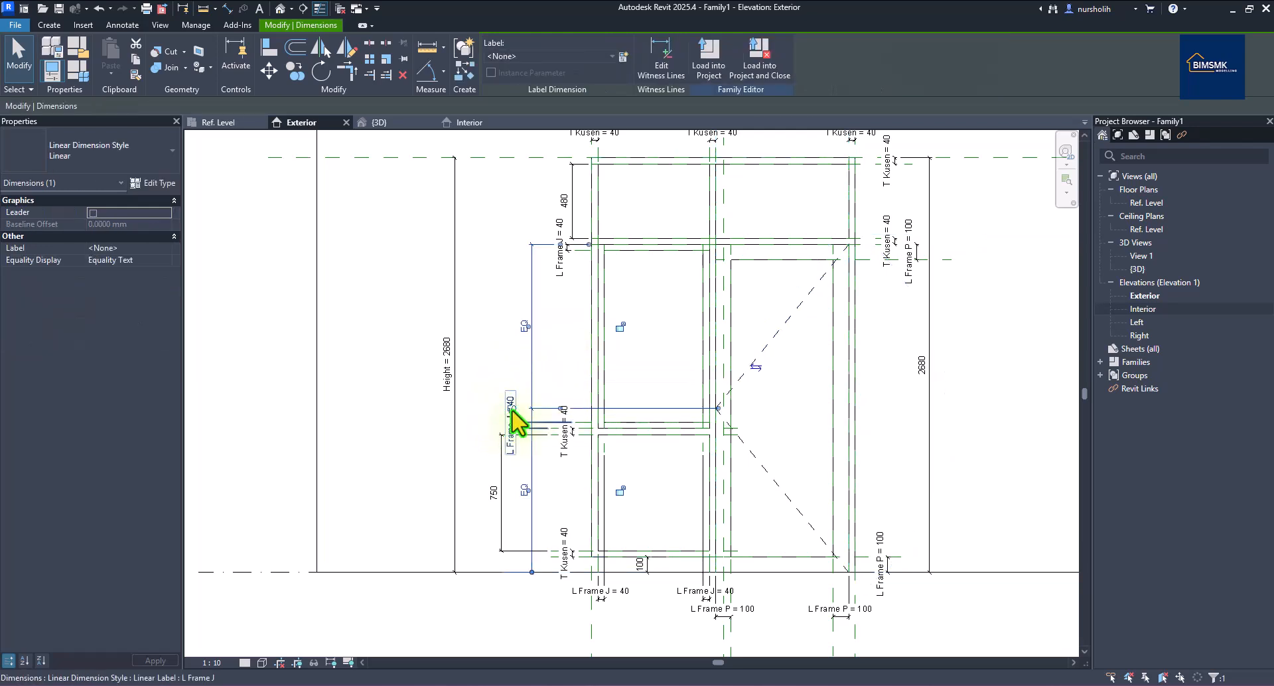
click(468, 420)
scroll(423, 460, down, 2)
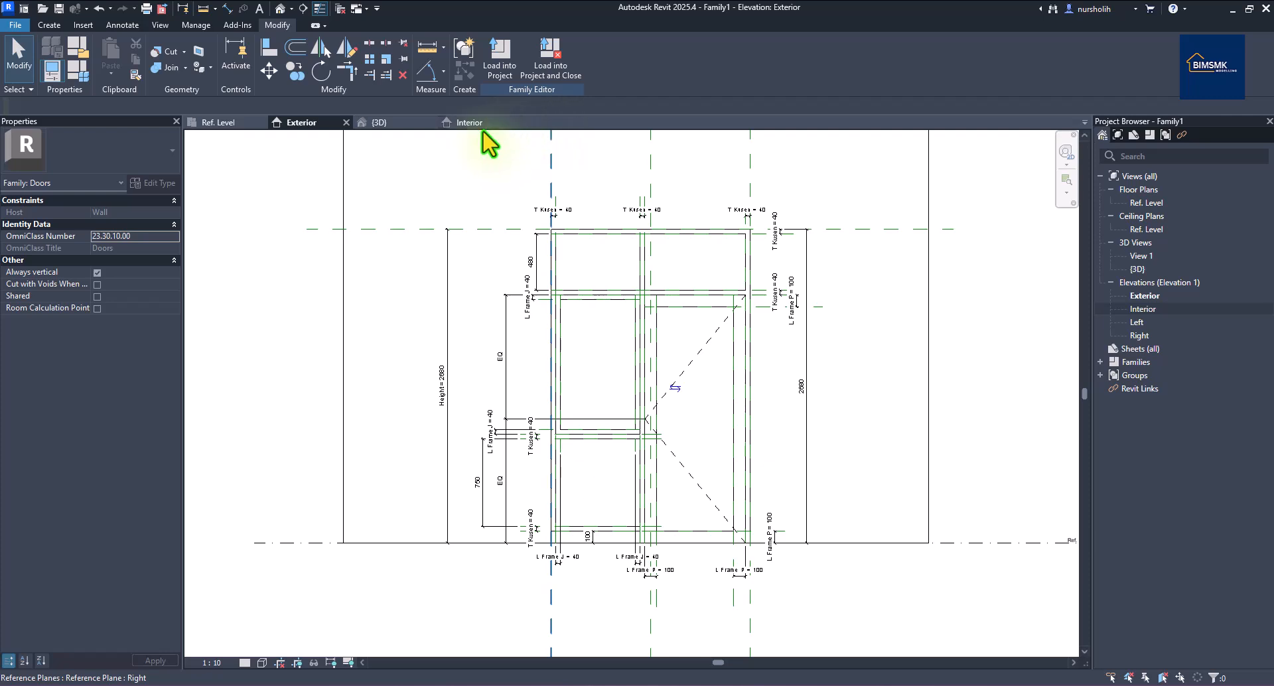
In the Ref. Level plan, move the Width = 1700 dimension further below the door.
click(246, 124)
scroll(560, 384, up, 3)
scroll(561, 383, down, 3)
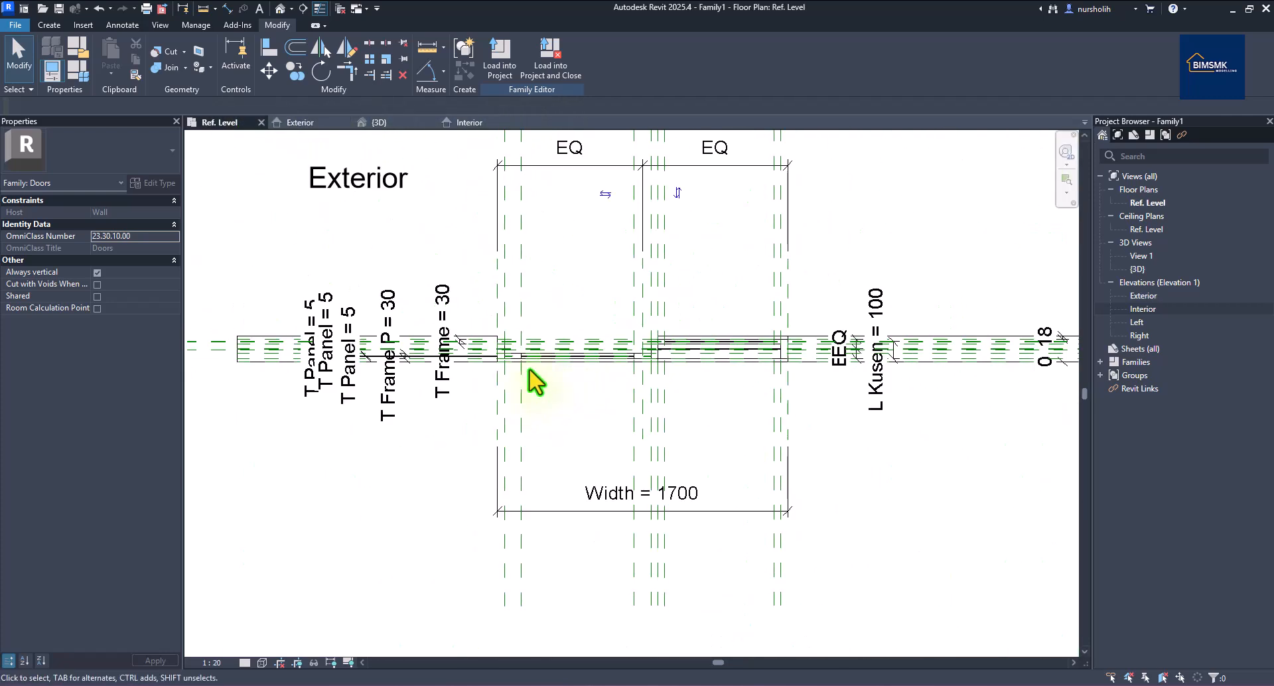
click(675, 515)
drag(674, 511, 681, 564)
scroll(601, 453, up, 2)
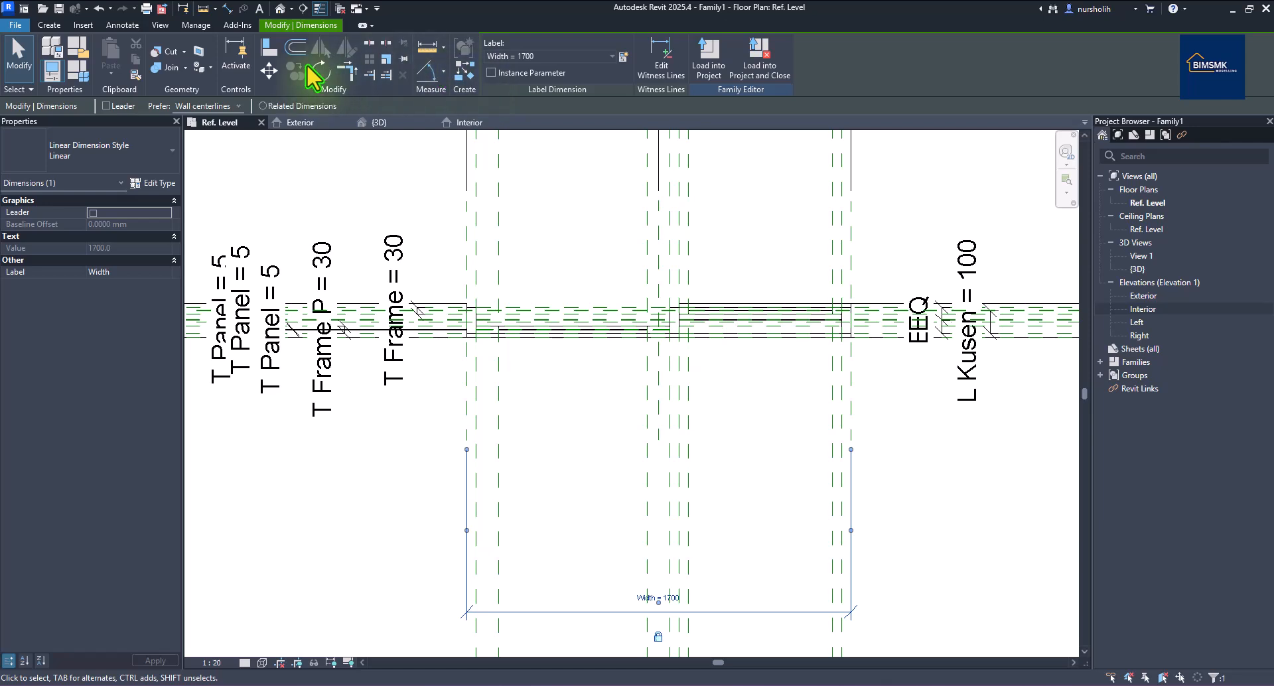
Add an 860 aligned dimension between two reference planes, placed above the width dimension.
click(227, 8)
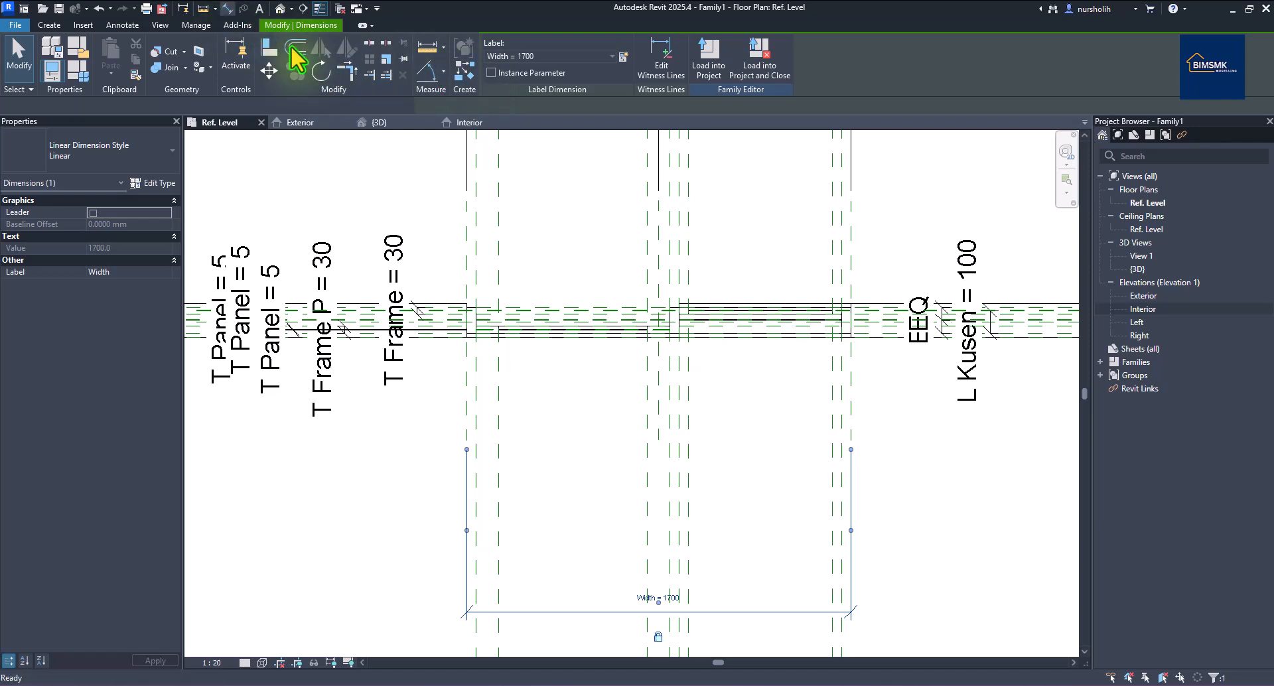
click(476, 370)
click(670, 384)
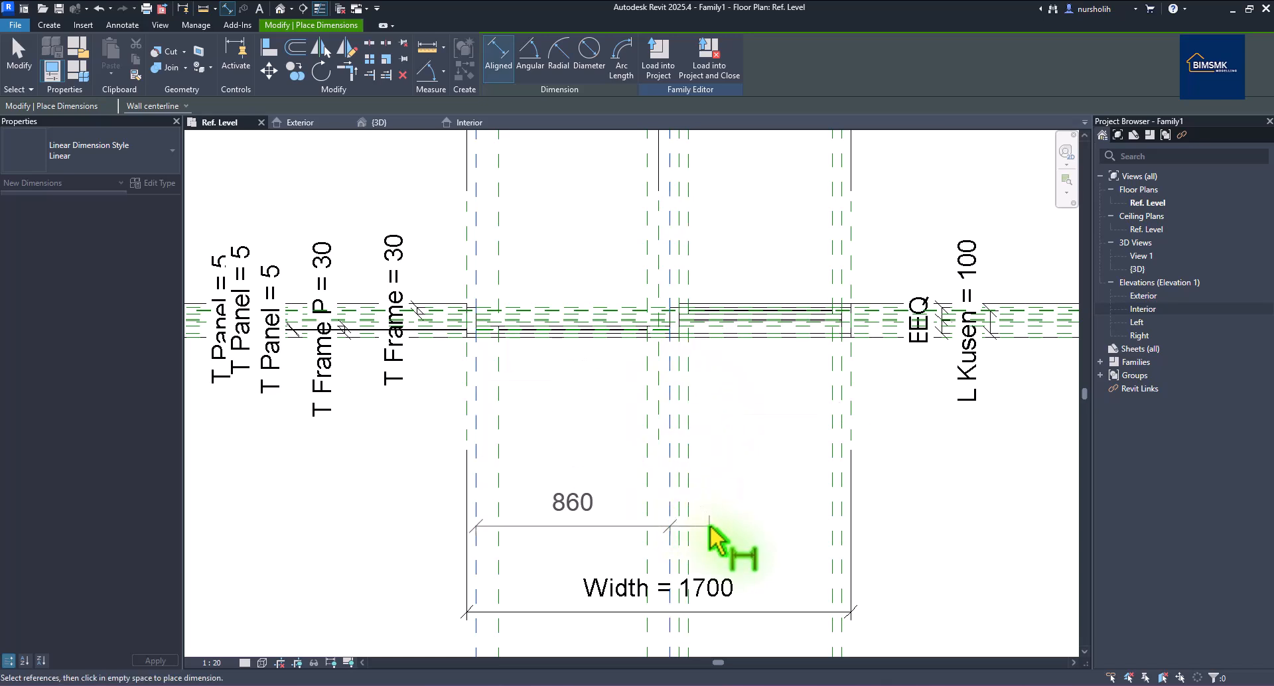
click(736, 556)
right_click(809, 465)
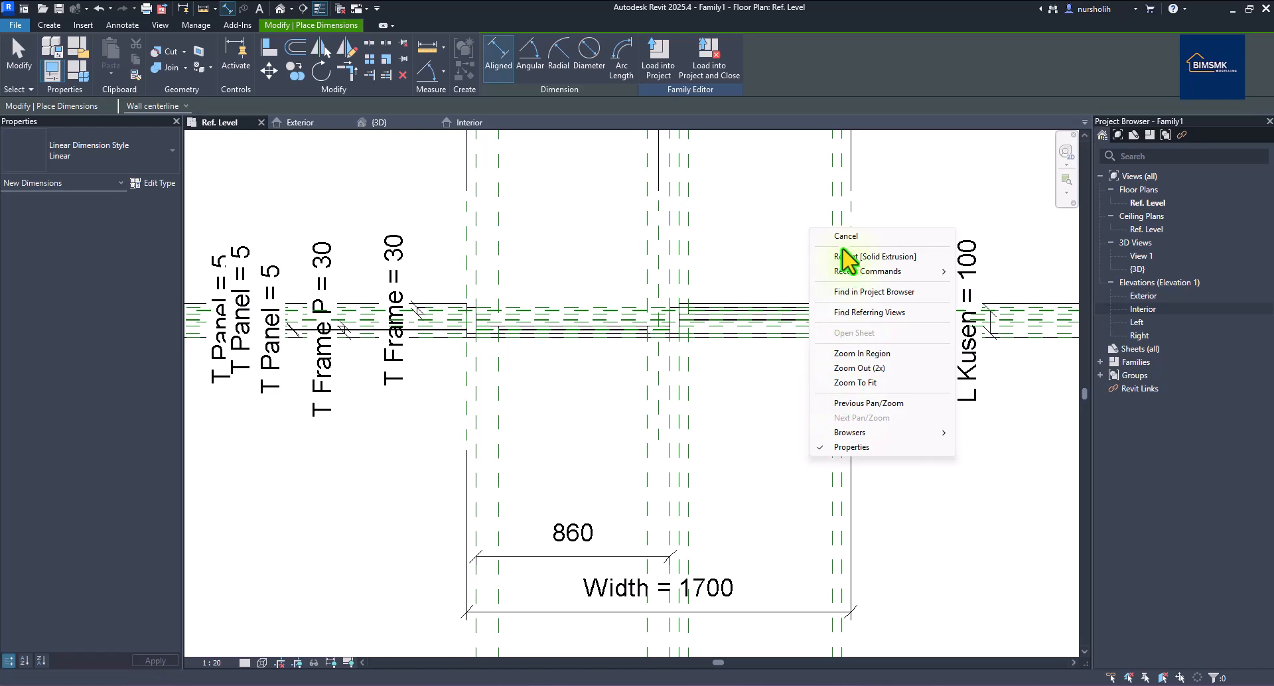
click(843, 242)
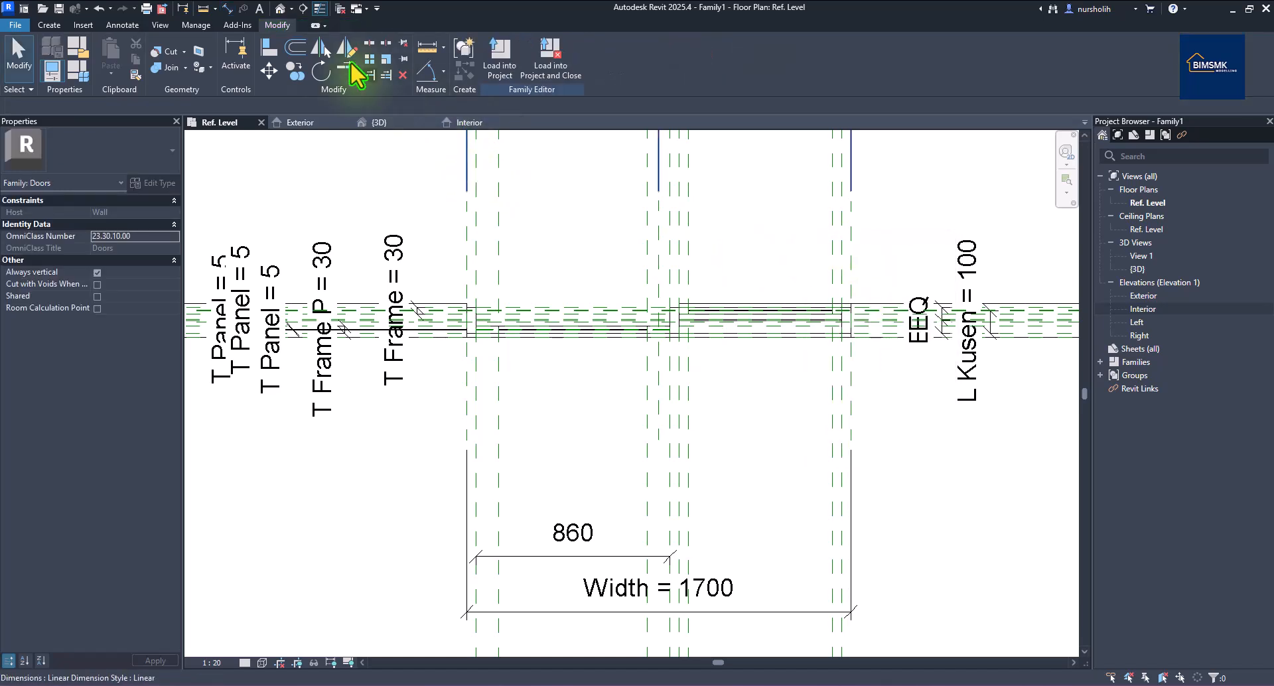
click(49, 25)
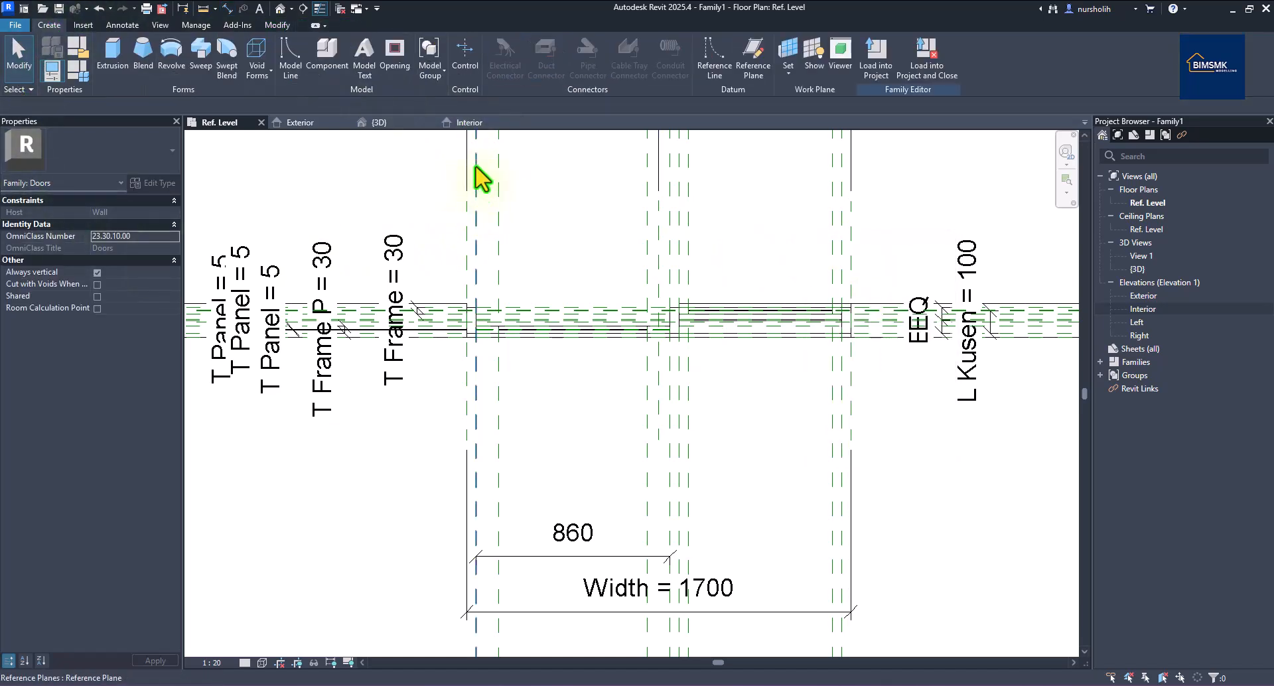
Set up rectangle model lines on the Doors [projection] subcategory.
click(289, 60)
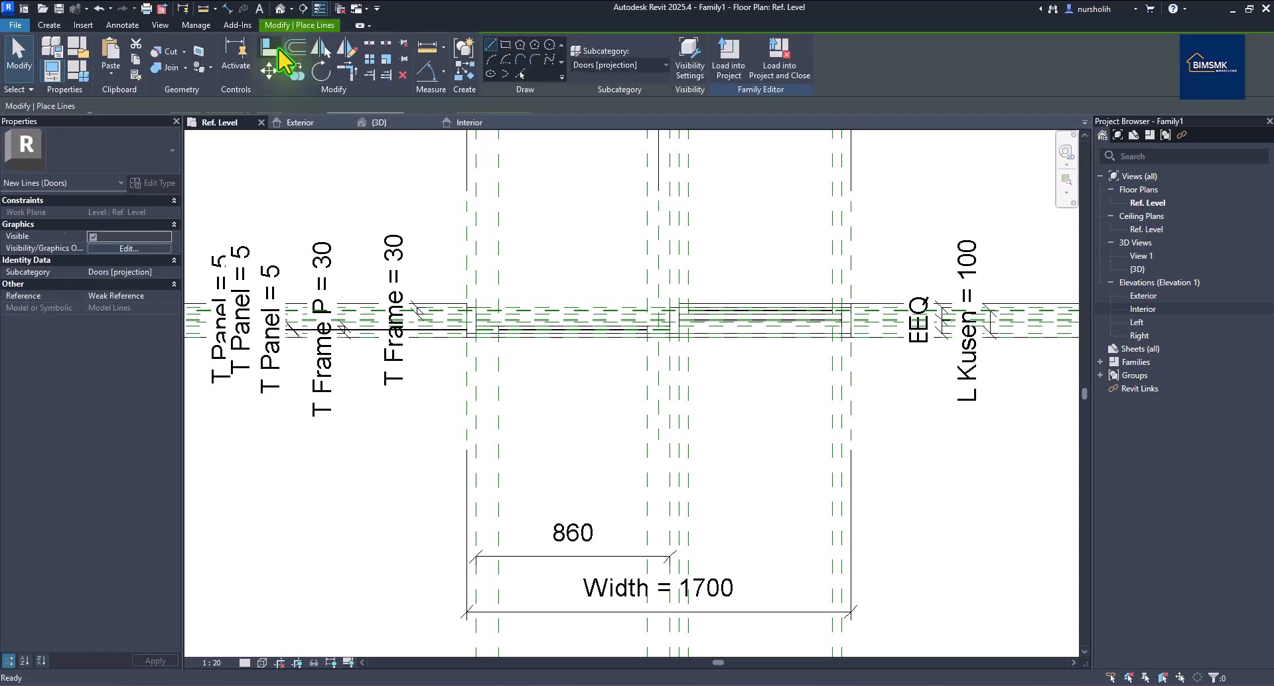
click(663, 65)
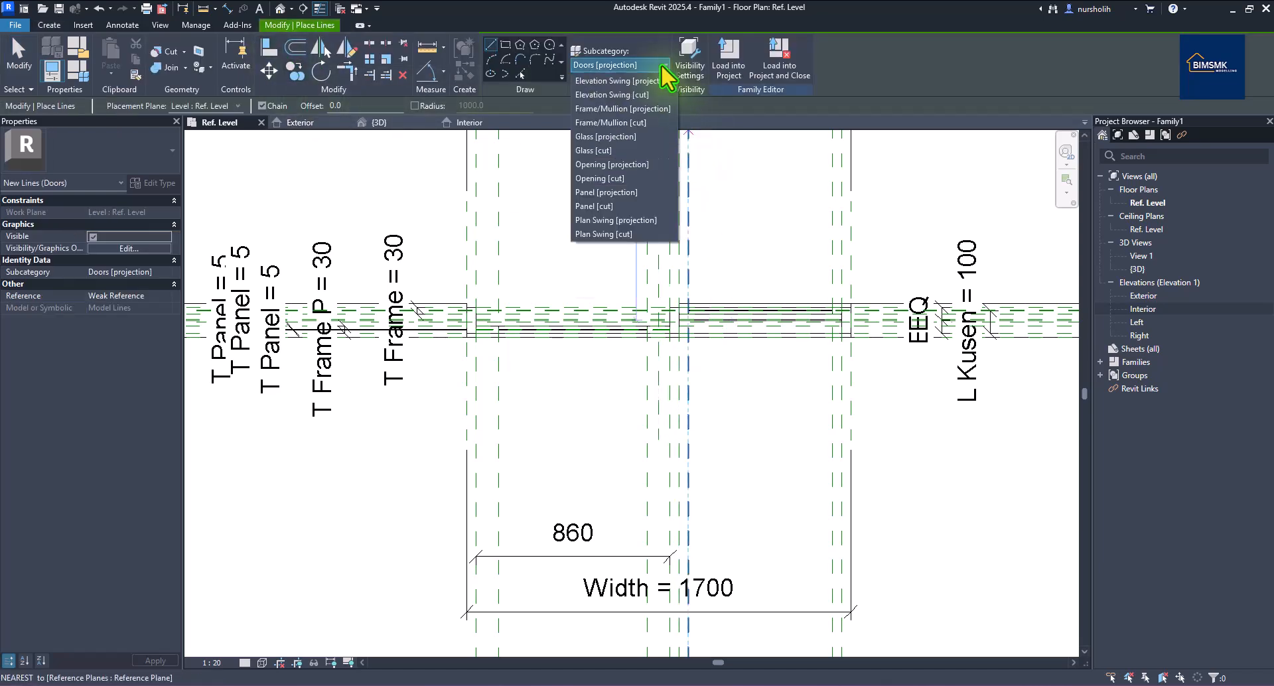
click(648, 82)
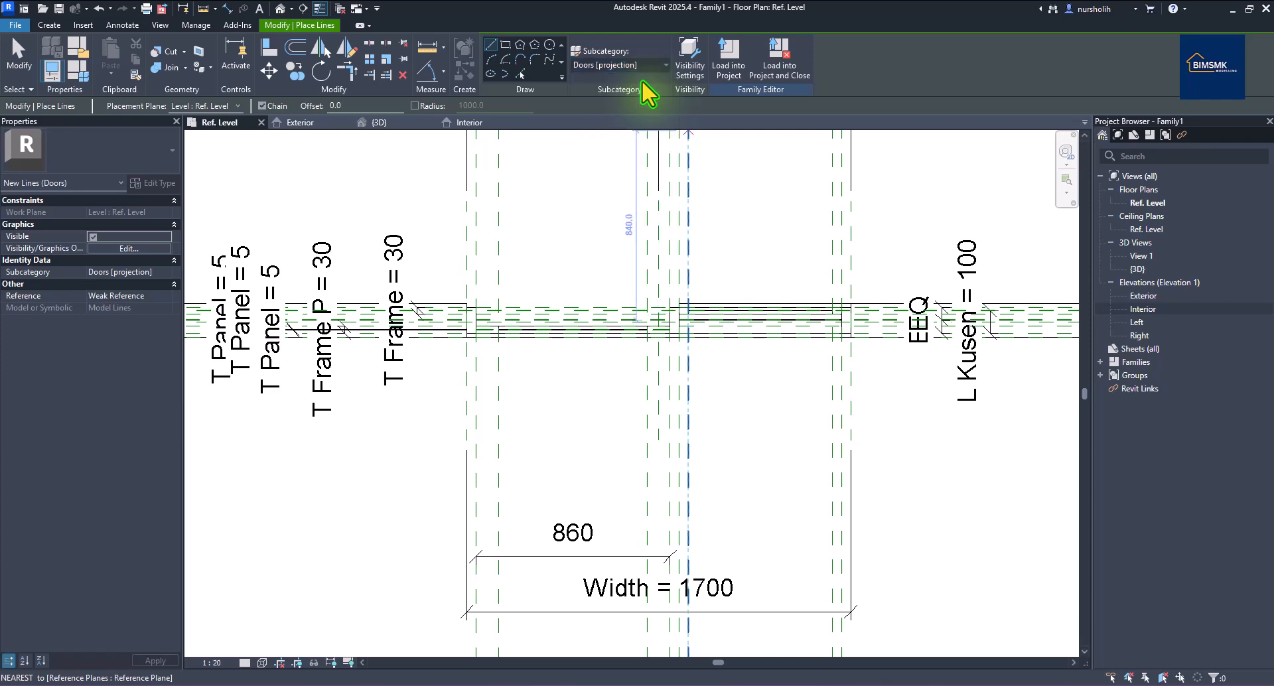
click(508, 47)
scroll(485, 403, up, 1)
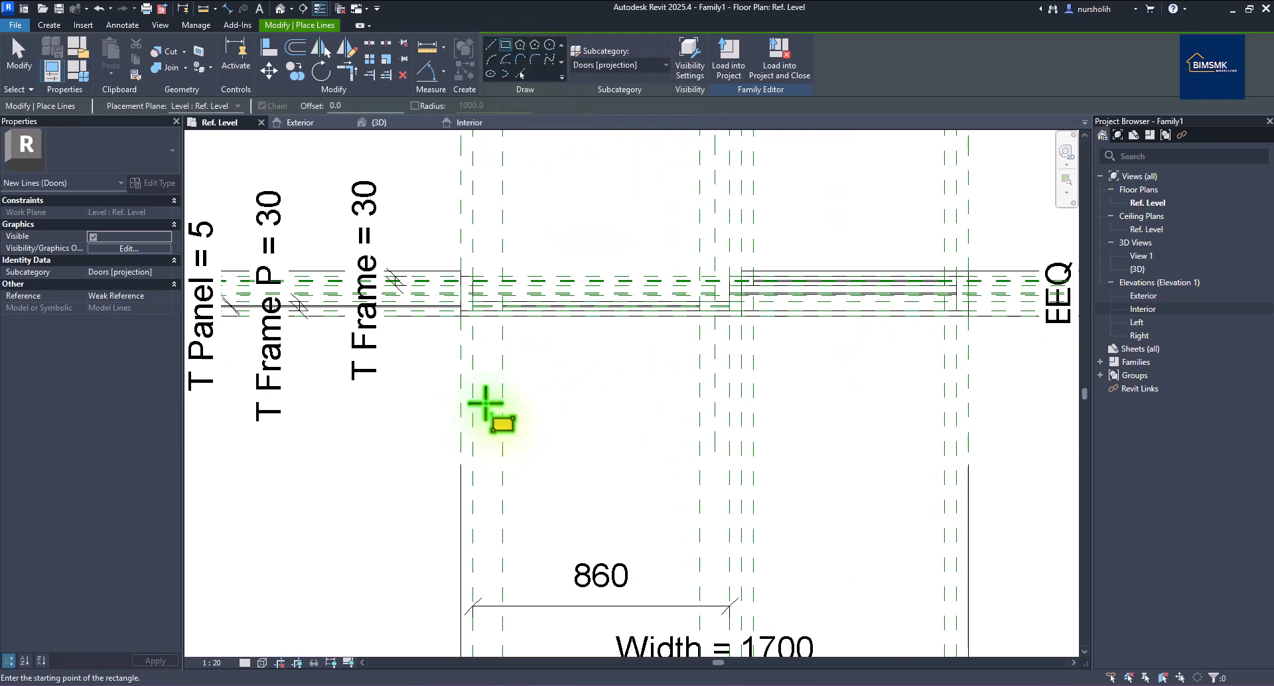
scroll(485, 403, down, 2)
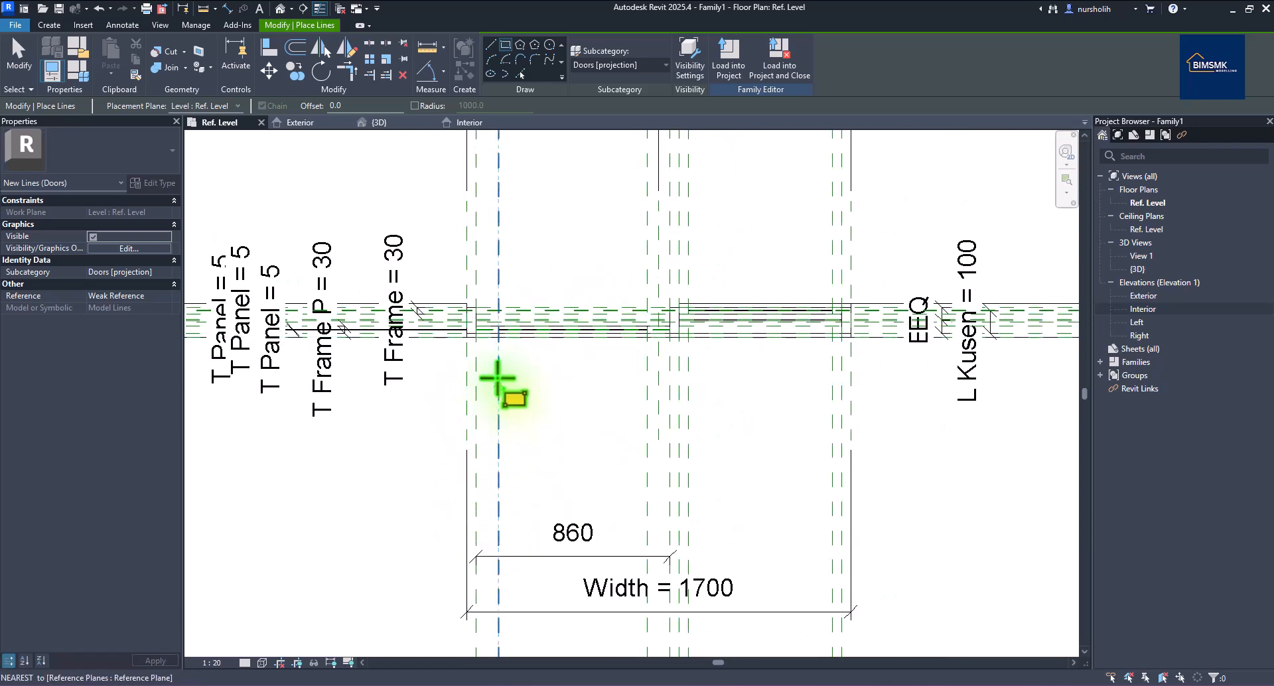
scroll(492, 353, up, 1)
scroll(478, 339, up, 1)
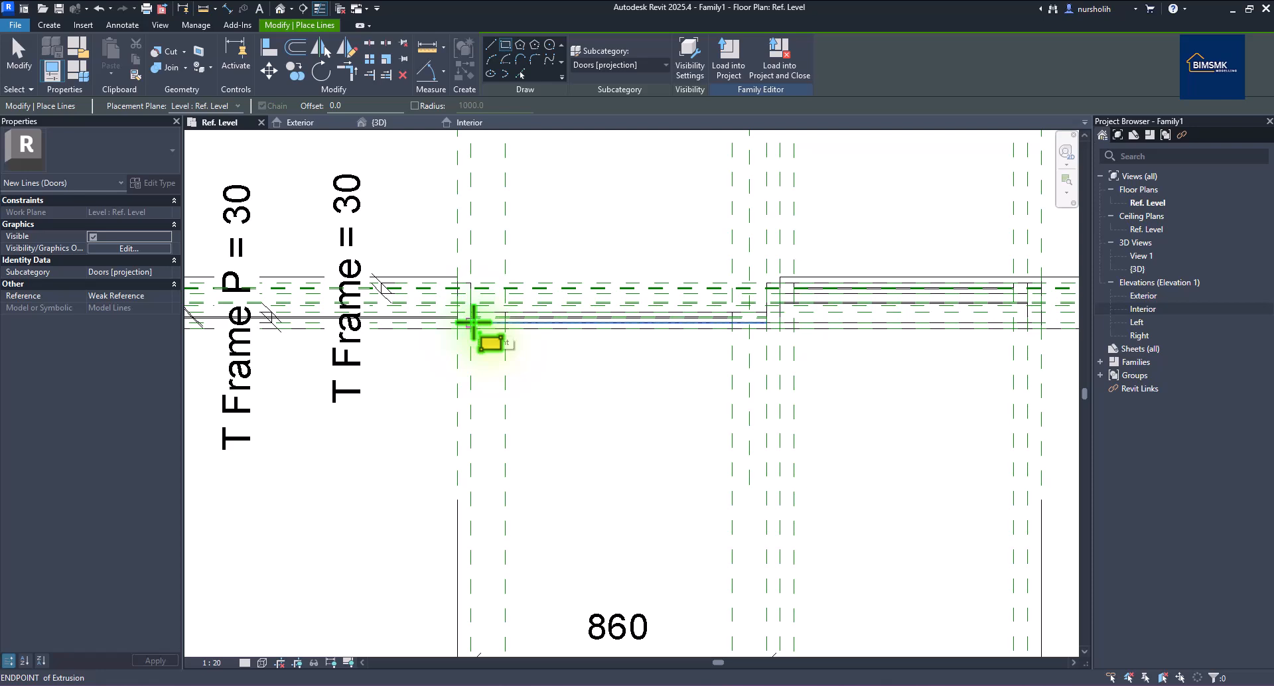
Draw the thin 860-long door-leaf rectangle in plan and finish line drawing.
click(472, 323)
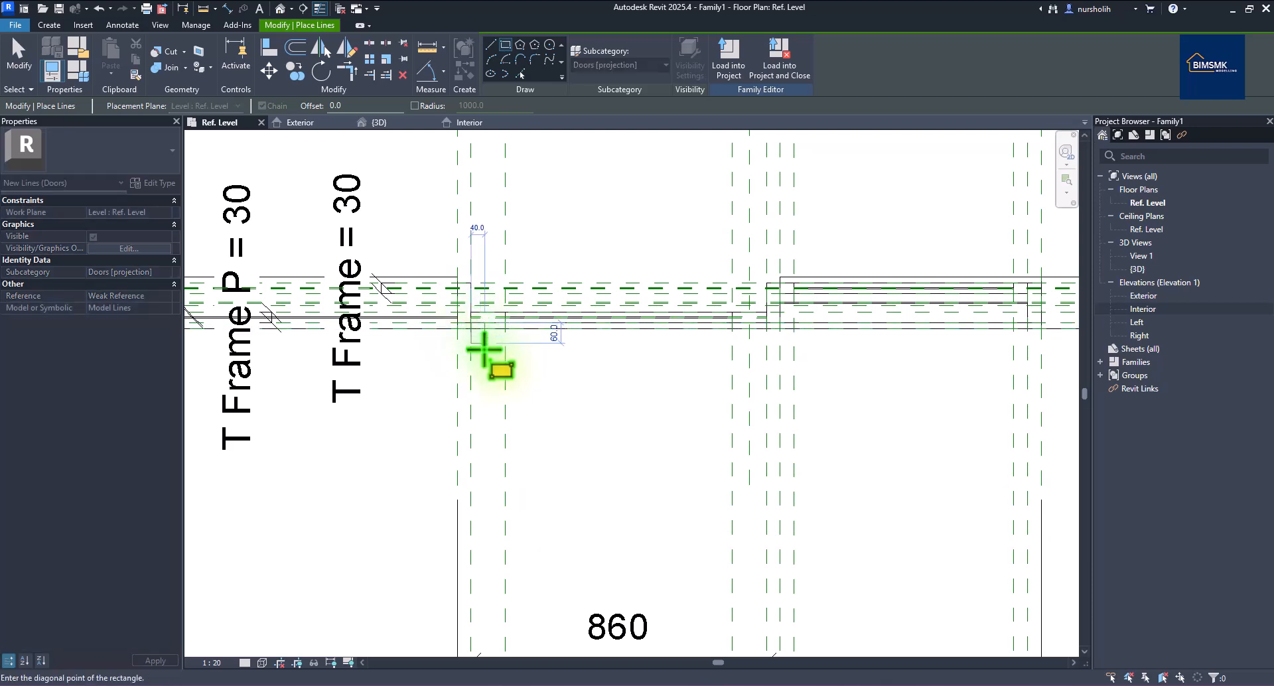
scroll(484, 350, down, 1)
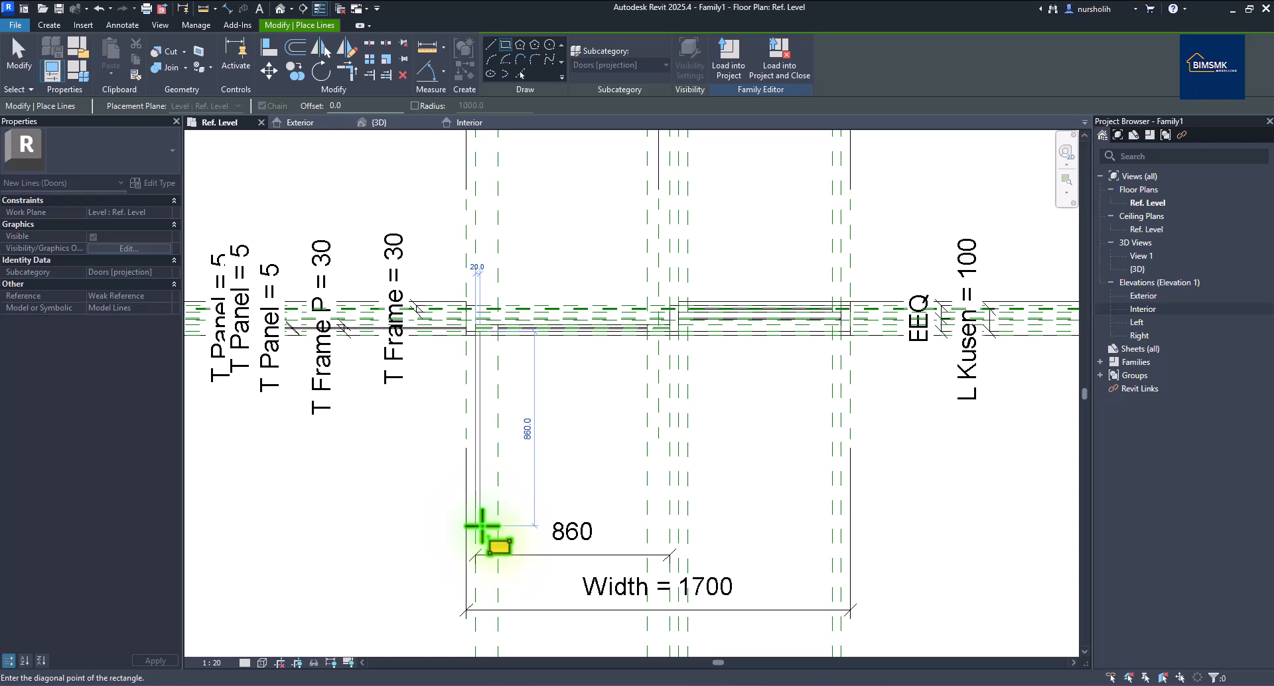
click(482, 526)
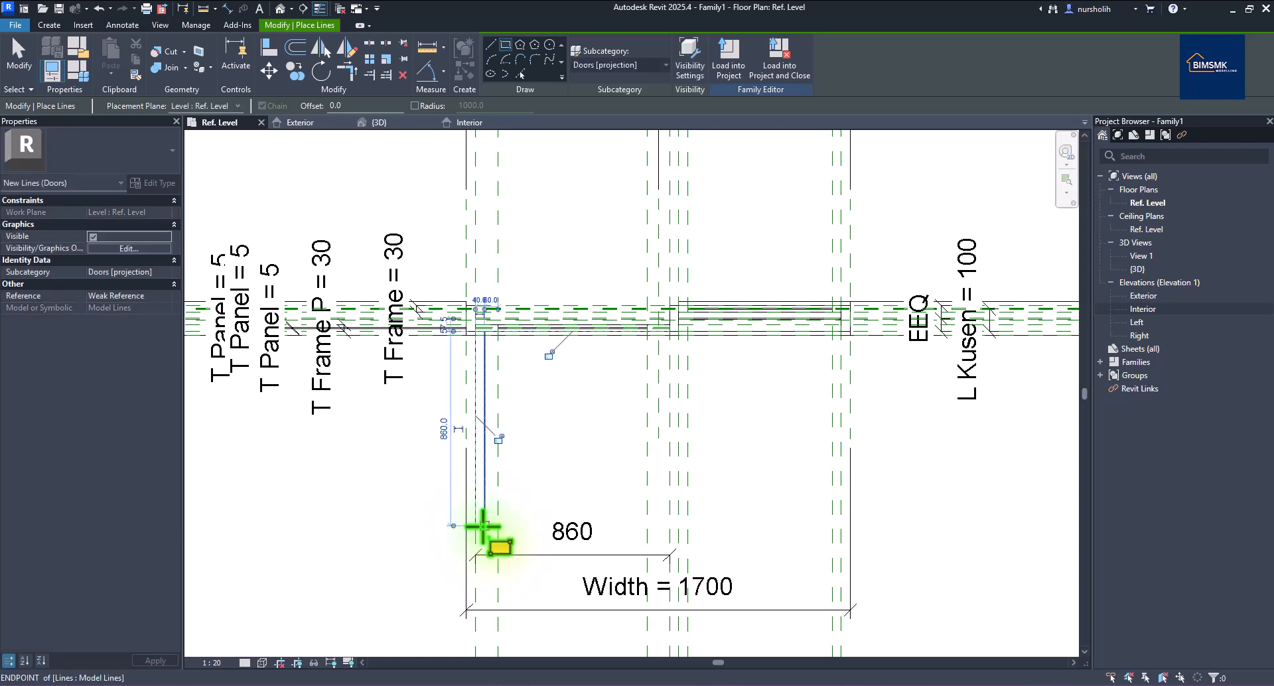
right_click(564, 451)
key(Escape)
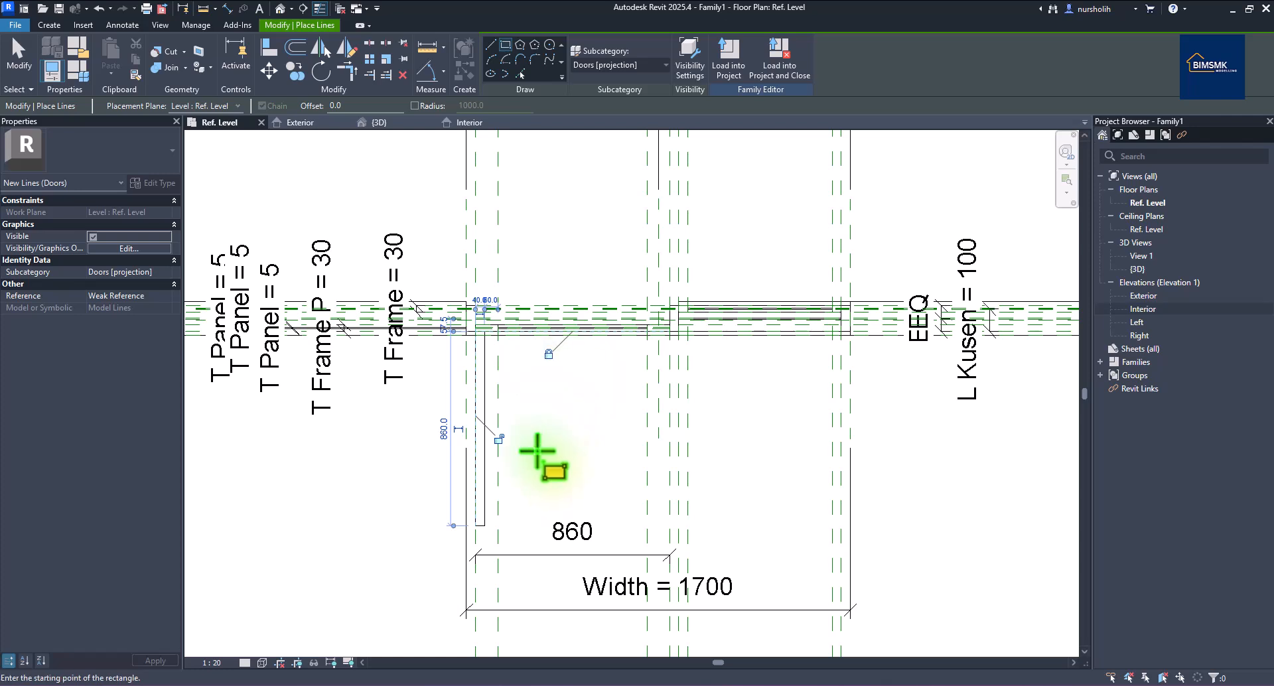
right_click(558, 464)
click(570, 211)
right_click(506, 226)
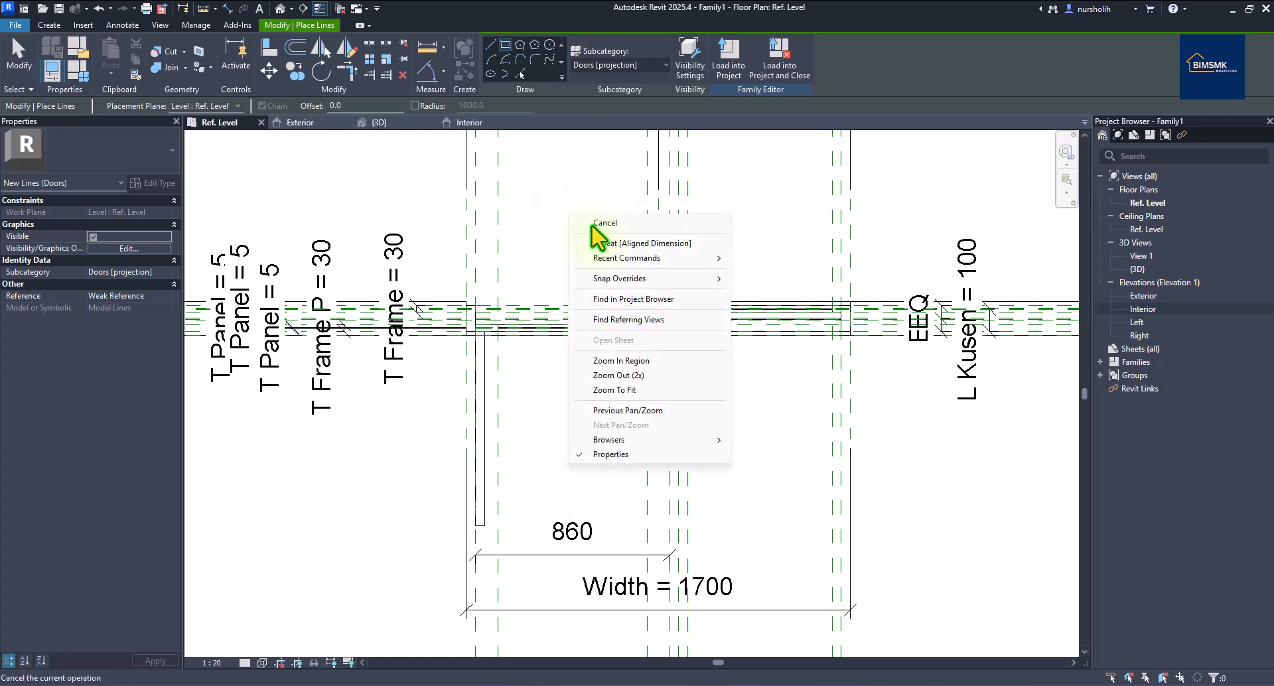
click(526, 213)
Change the leaf's 40 offset dimension from the frame to 30.
click(486, 418)
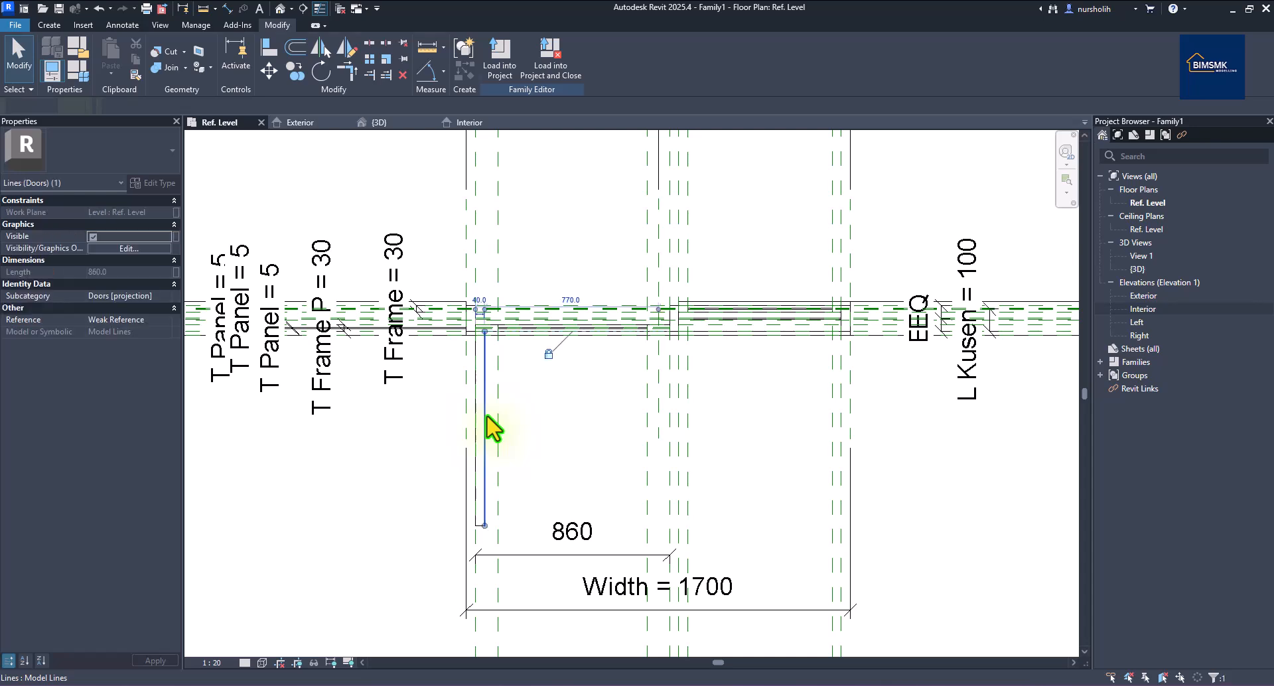
scroll(488, 312, up, 1)
scroll(488, 311, up, 2)
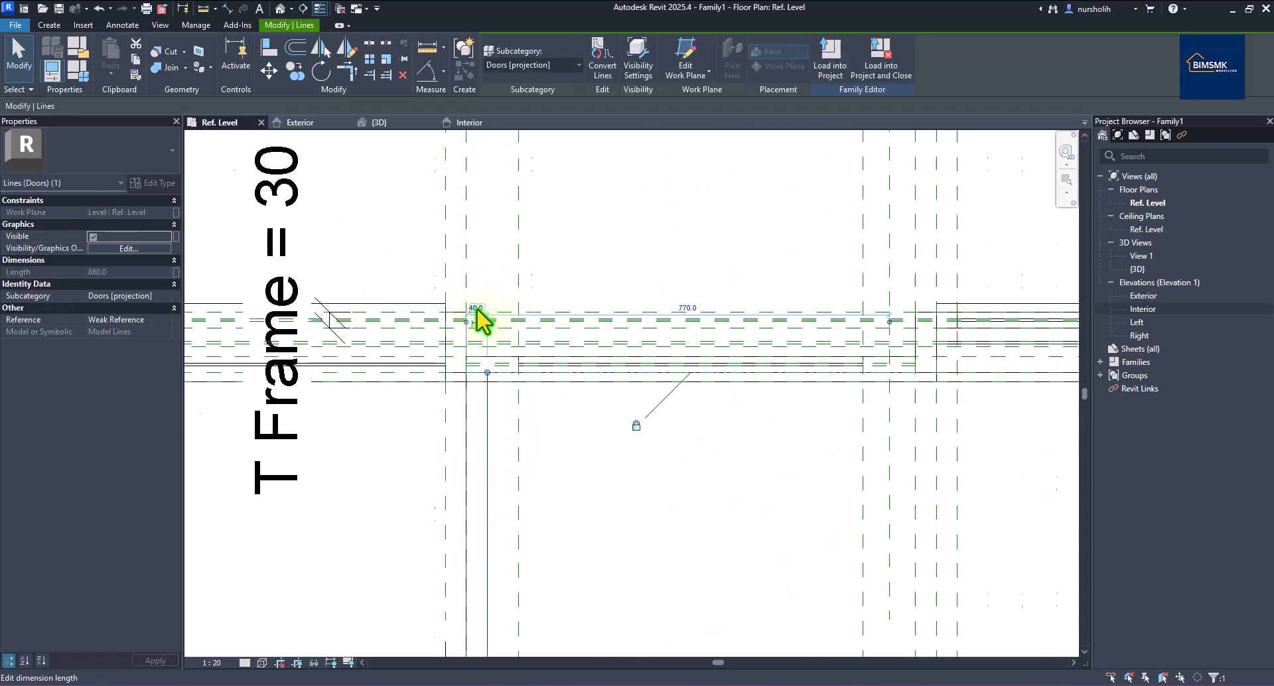
scroll(478, 320, up, 2)
click(477, 319)
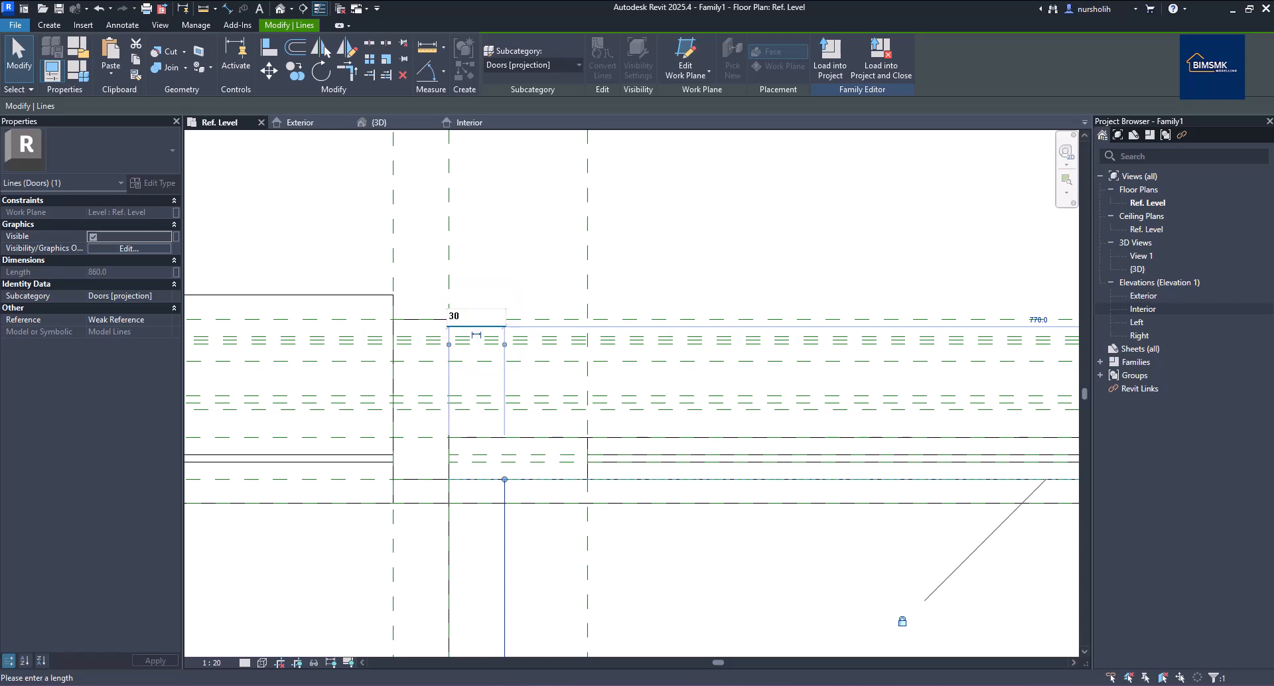
text(30)
key(Return)
scroll(469, 342, down, 5)
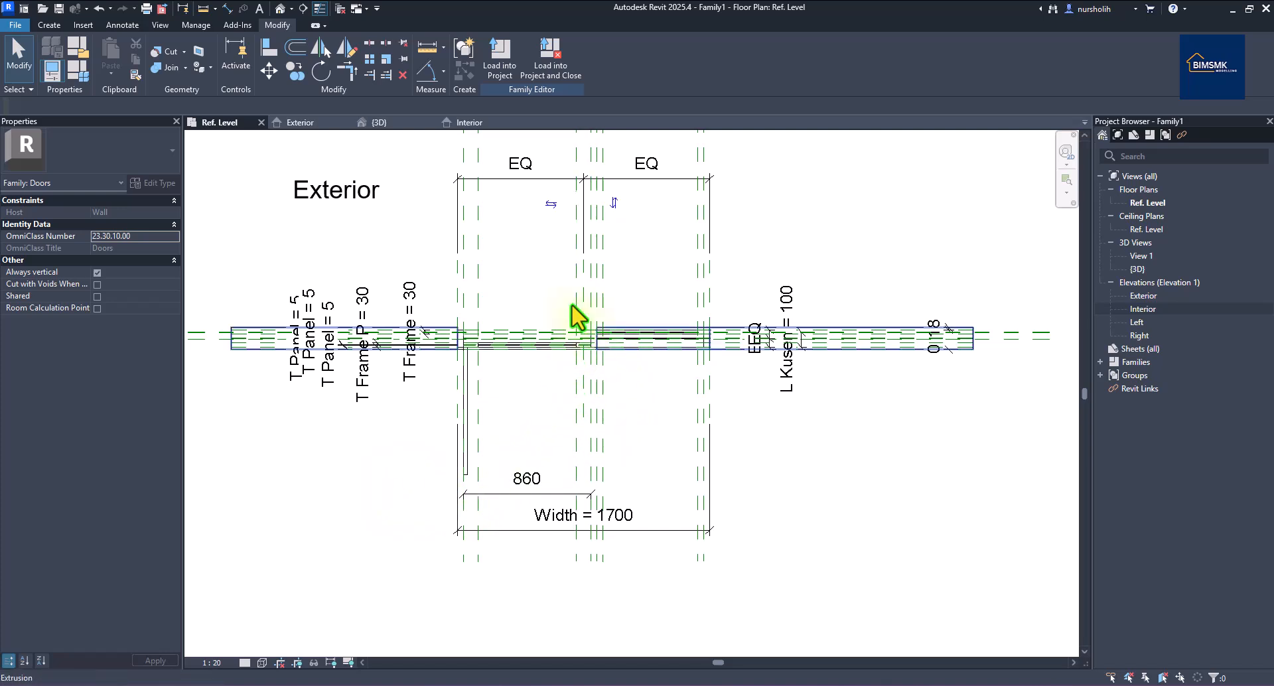
Draw a start-end-radius model-line arc from the leaf's tip to the frame edge.
click(50, 25)
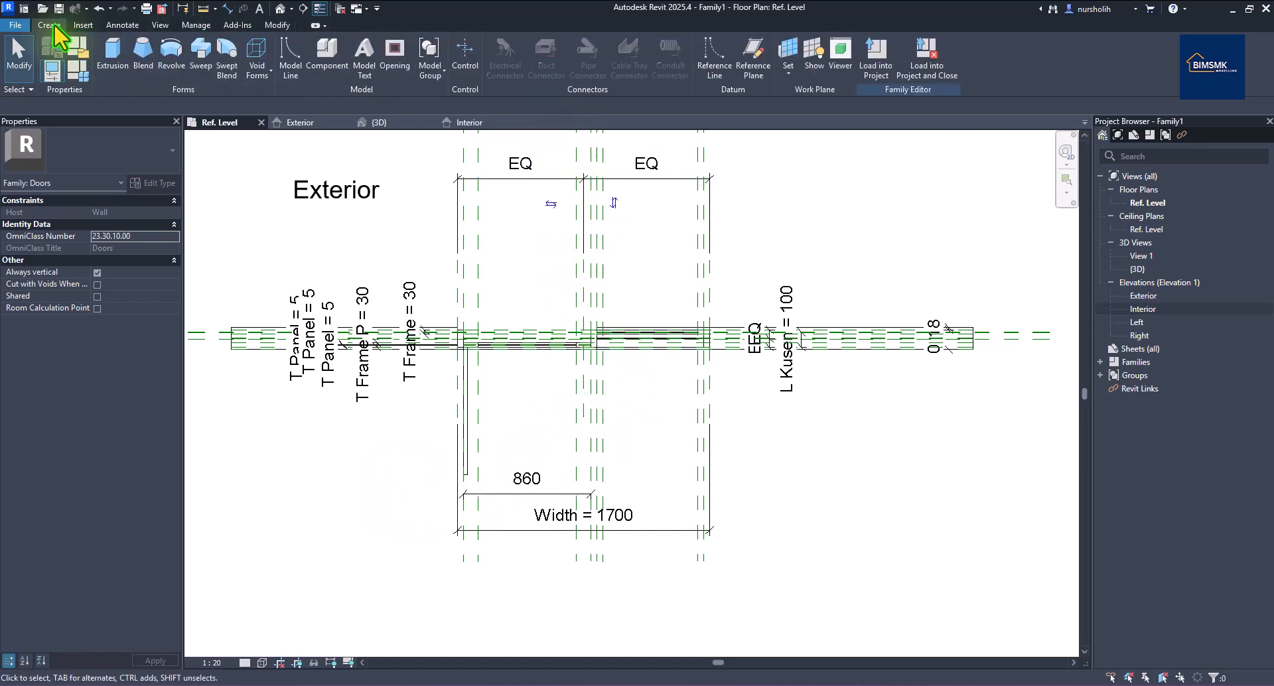
click(291, 58)
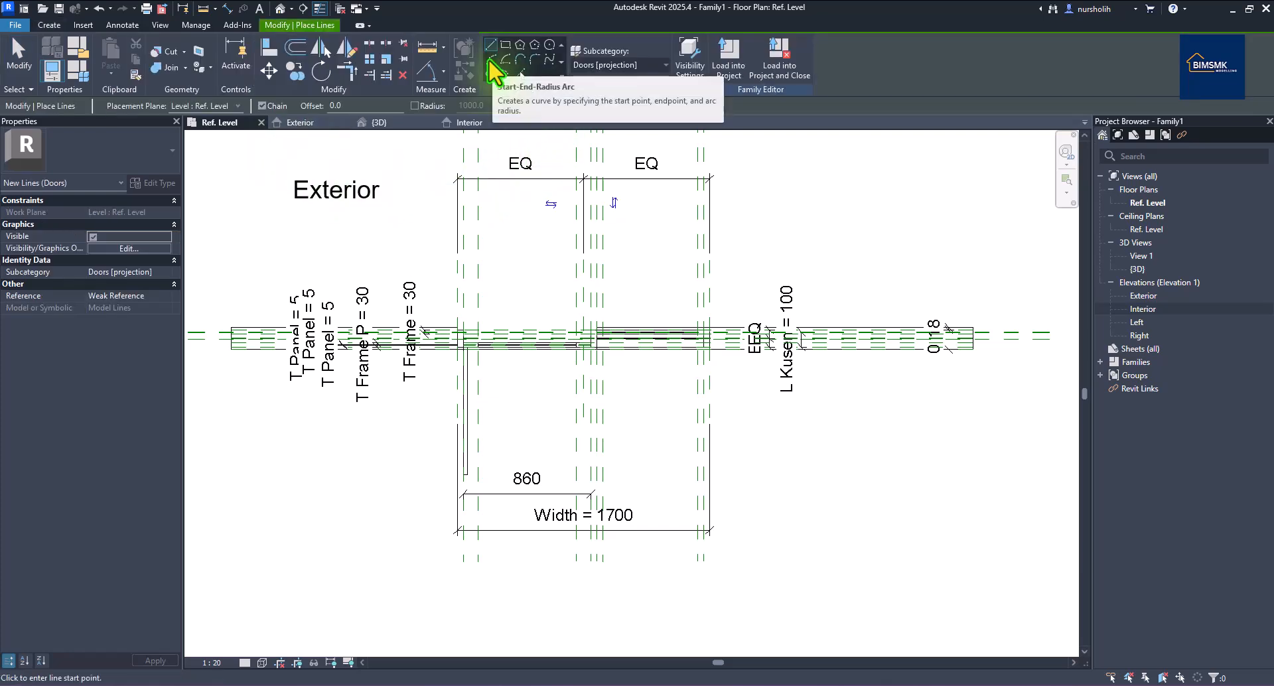
click(490, 59)
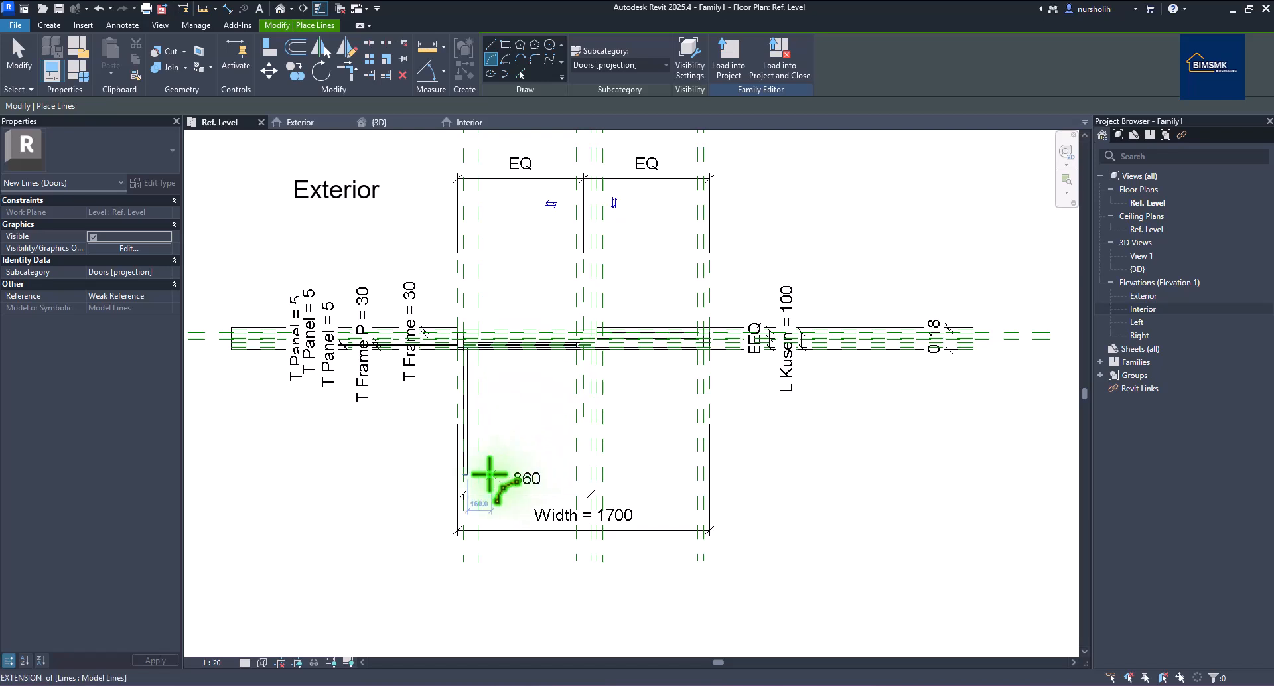
click(464, 476)
scroll(512, 441, up, 3)
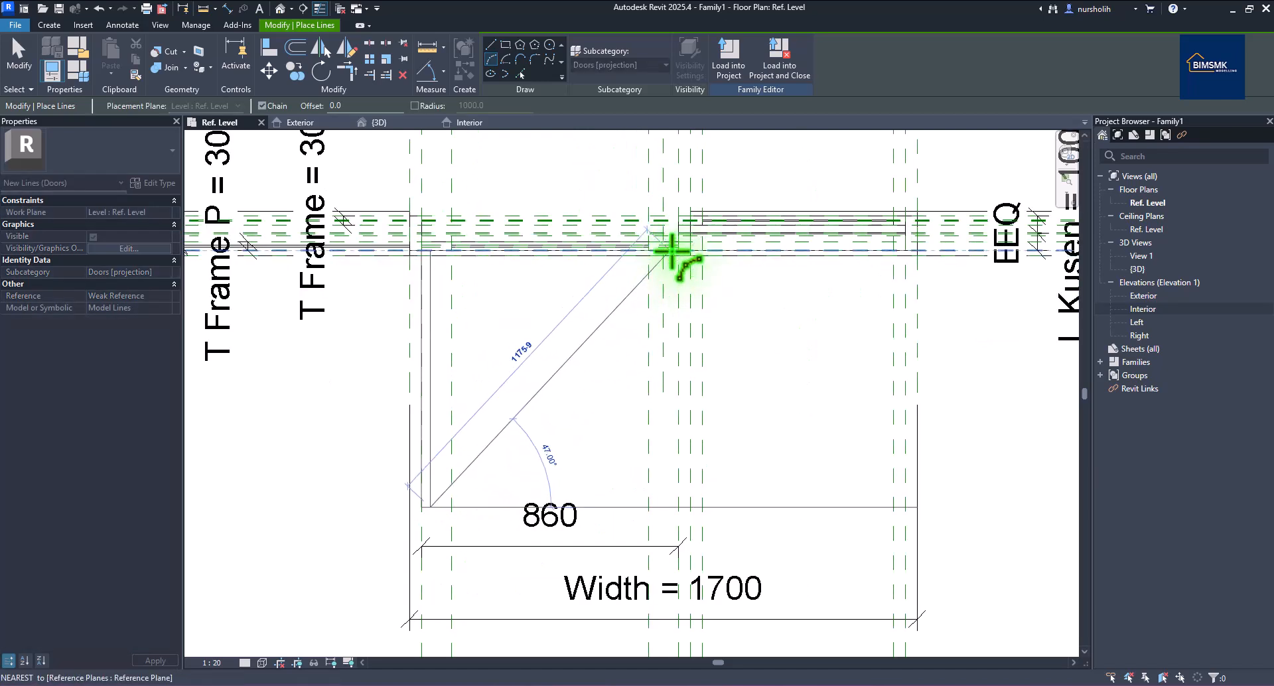
scroll(676, 249, up, 3)
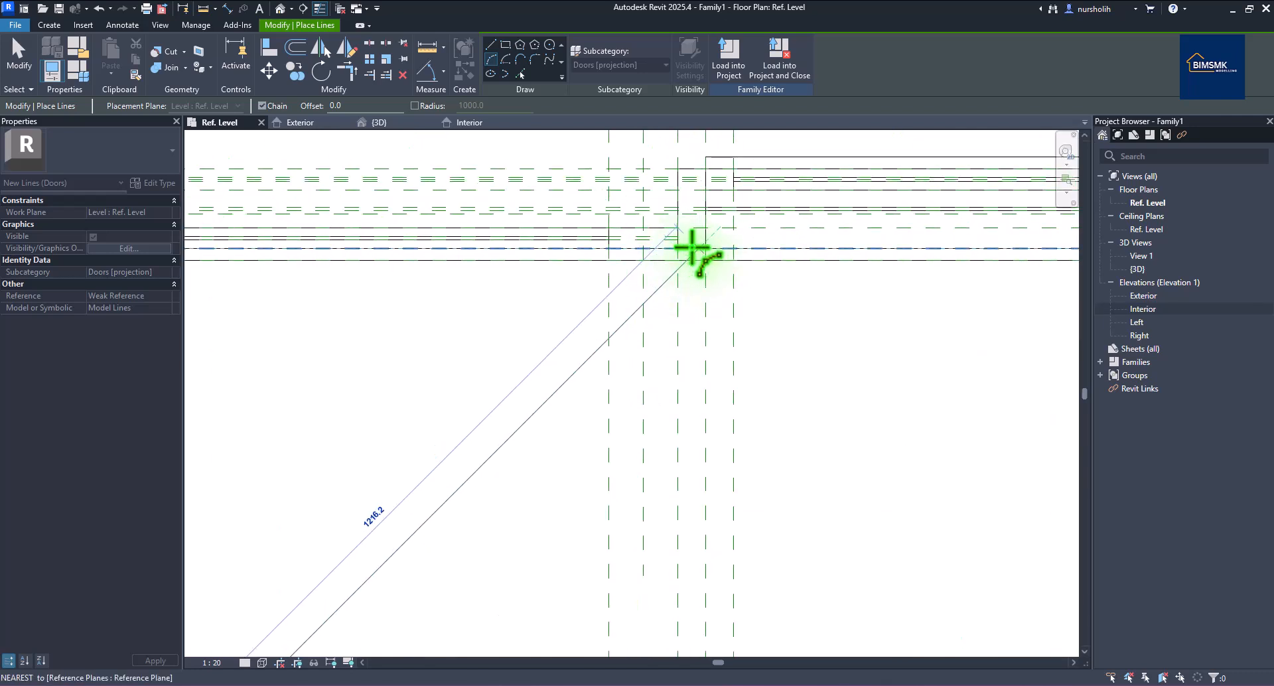
click(676, 249)
scroll(677, 249, down, 5)
scroll(682, 250, up, 3)
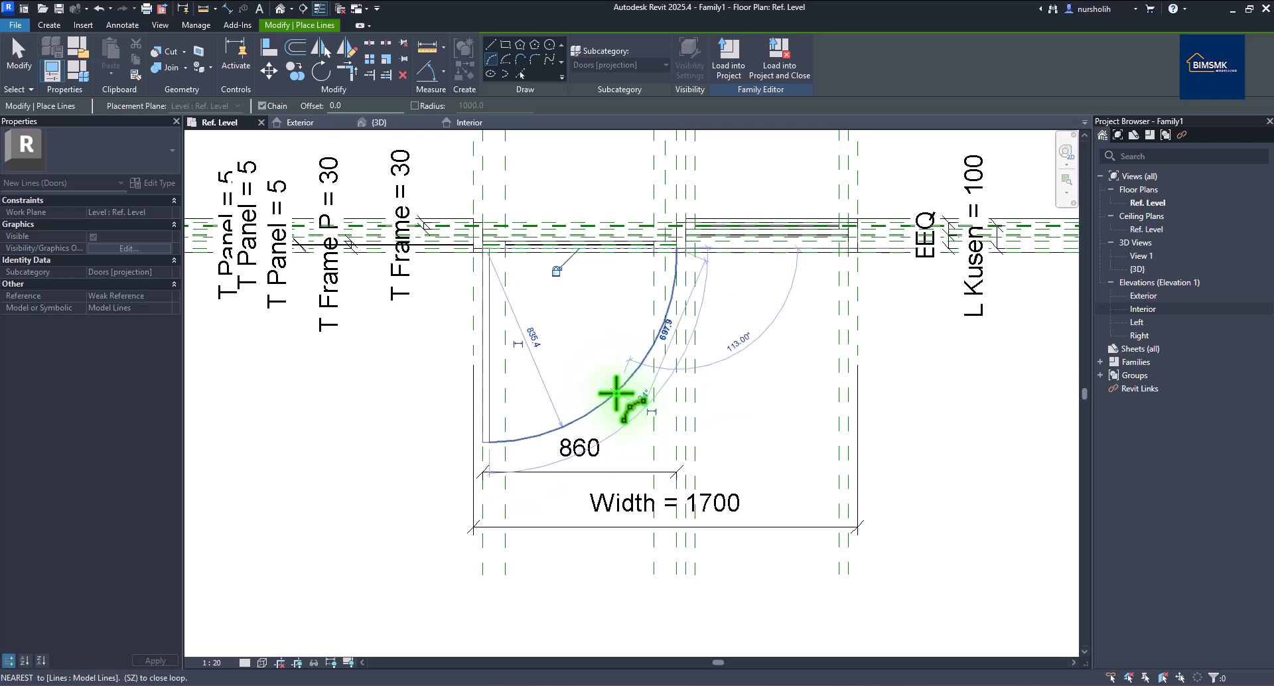
right_click(595, 343)
click(621, 350)
right_click(640, 352)
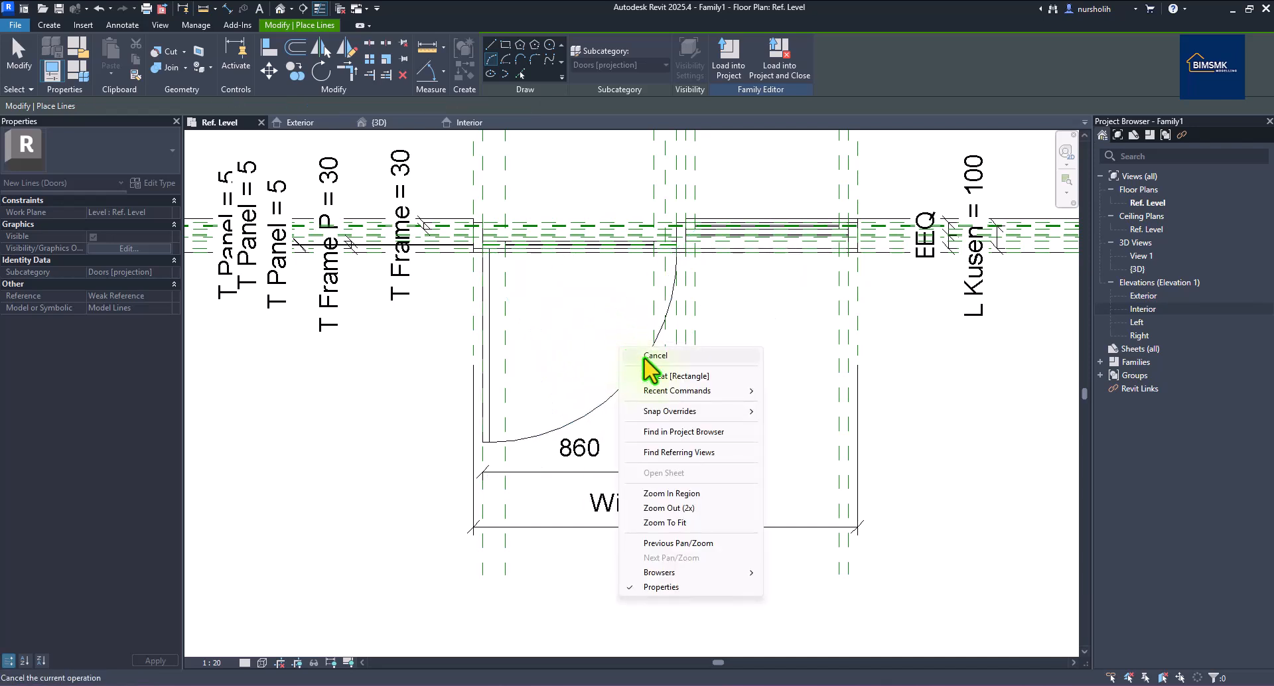
click(644, 356)
Change the swing arc's angle from 91.34° to 90°.
click(640, 366)
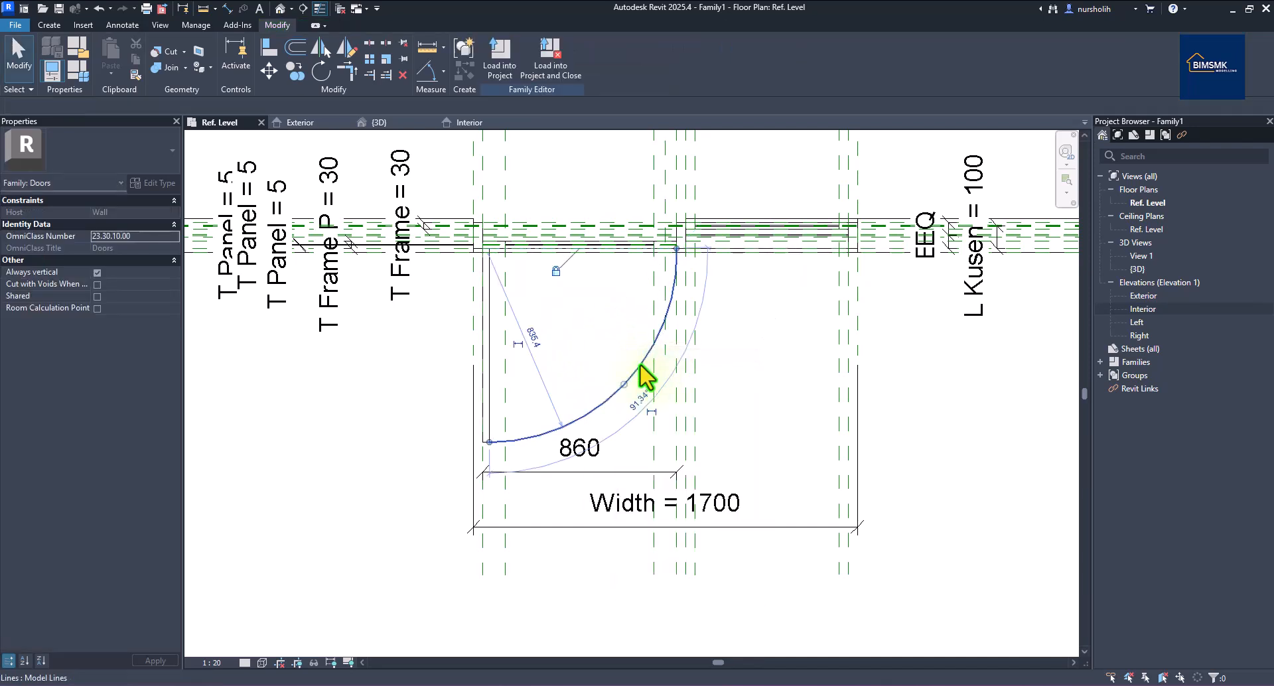
click(637, 401)
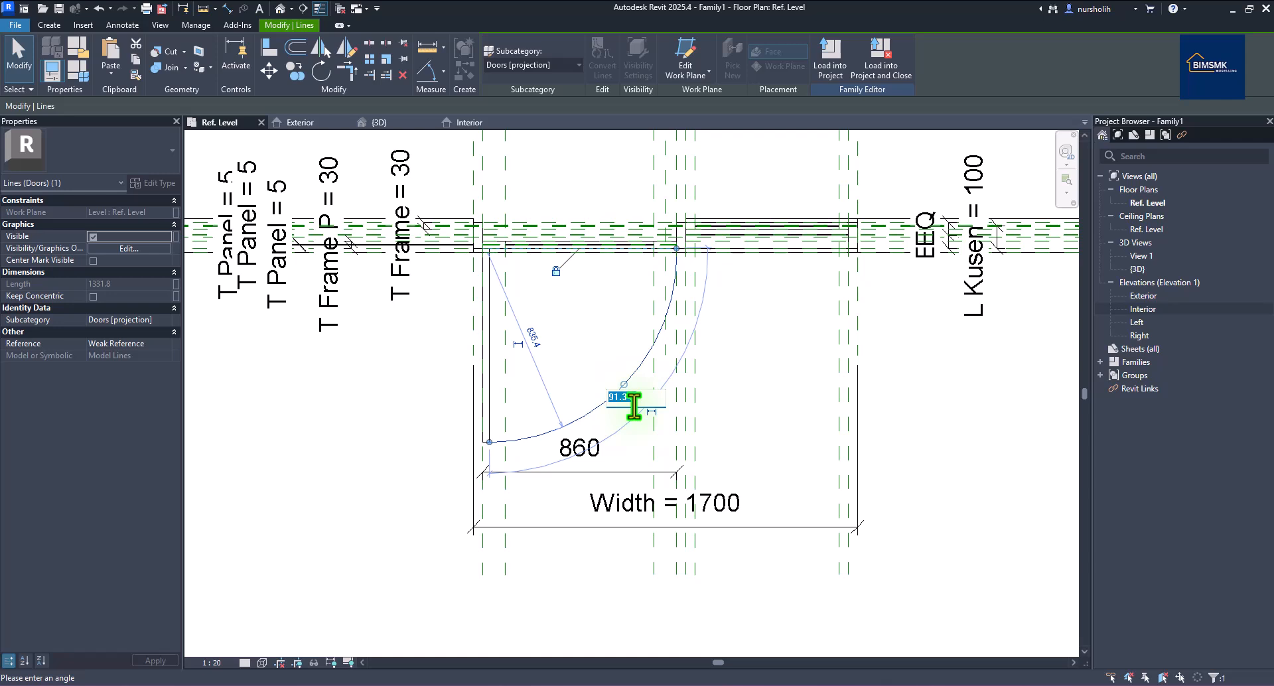
text(90)
key(Return)
scroll(415, 401, down, 3)
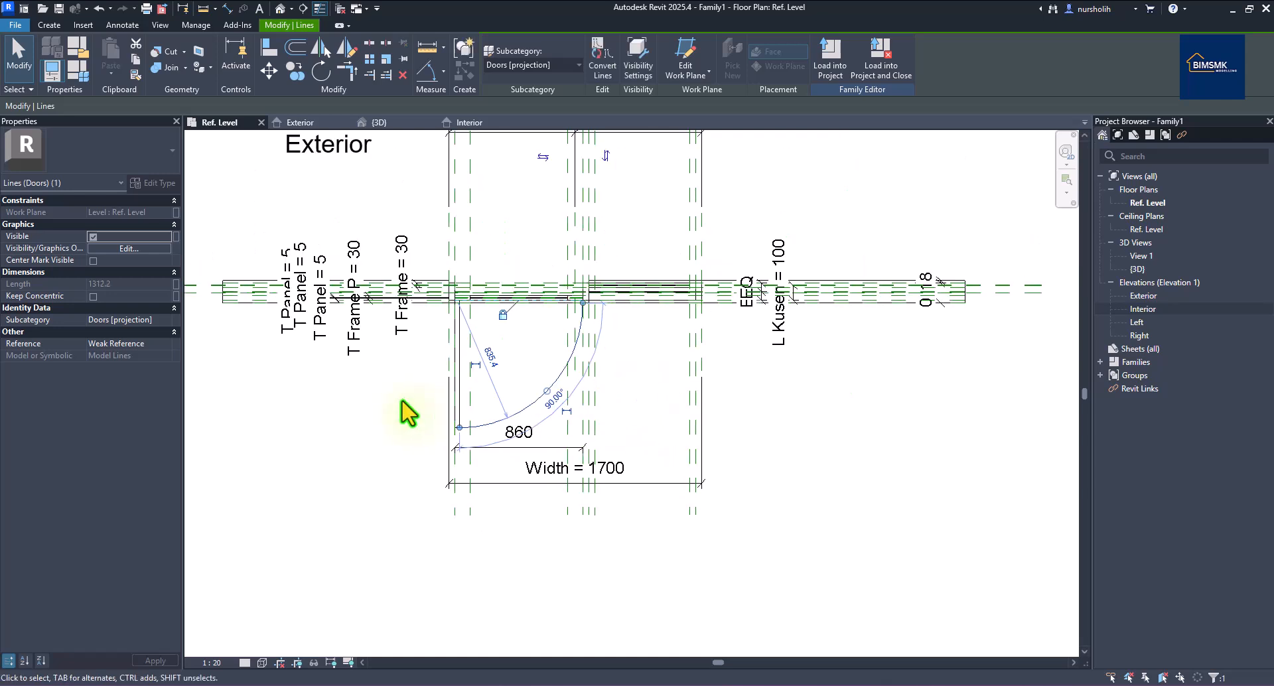
click(840, 217)
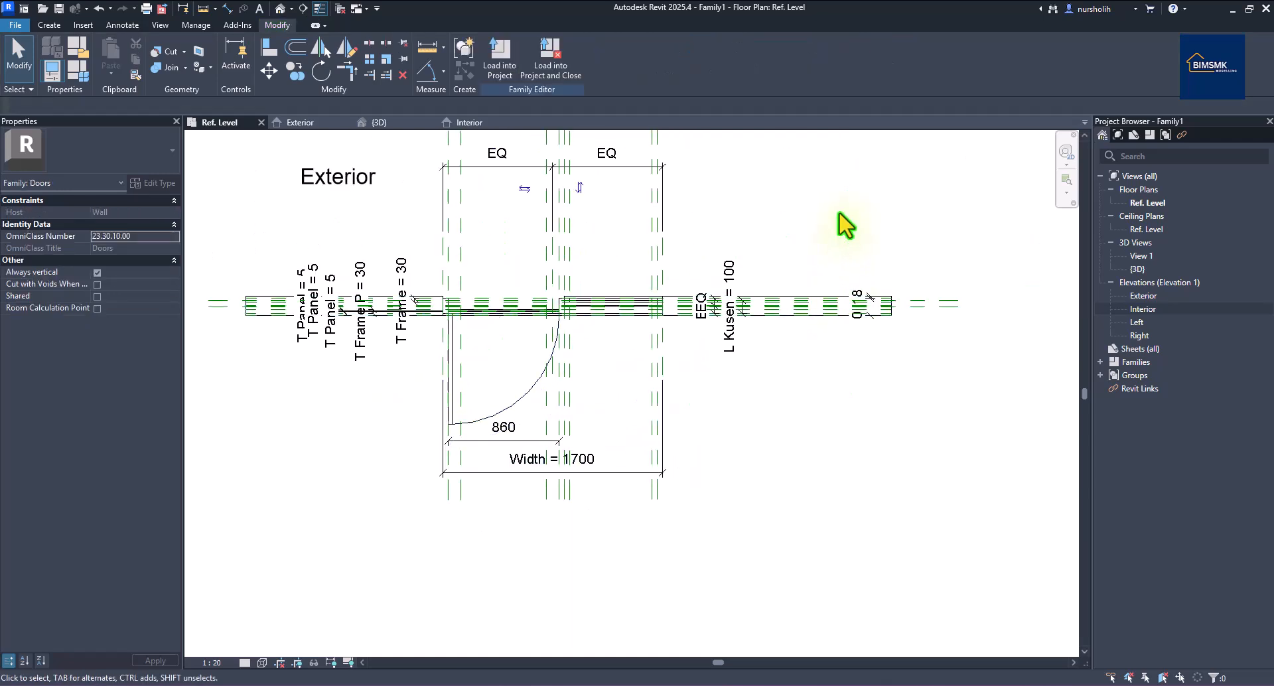
Go to the Exterior elevation and bring up Family Types, moving the dialog aside.
click(326, 124)
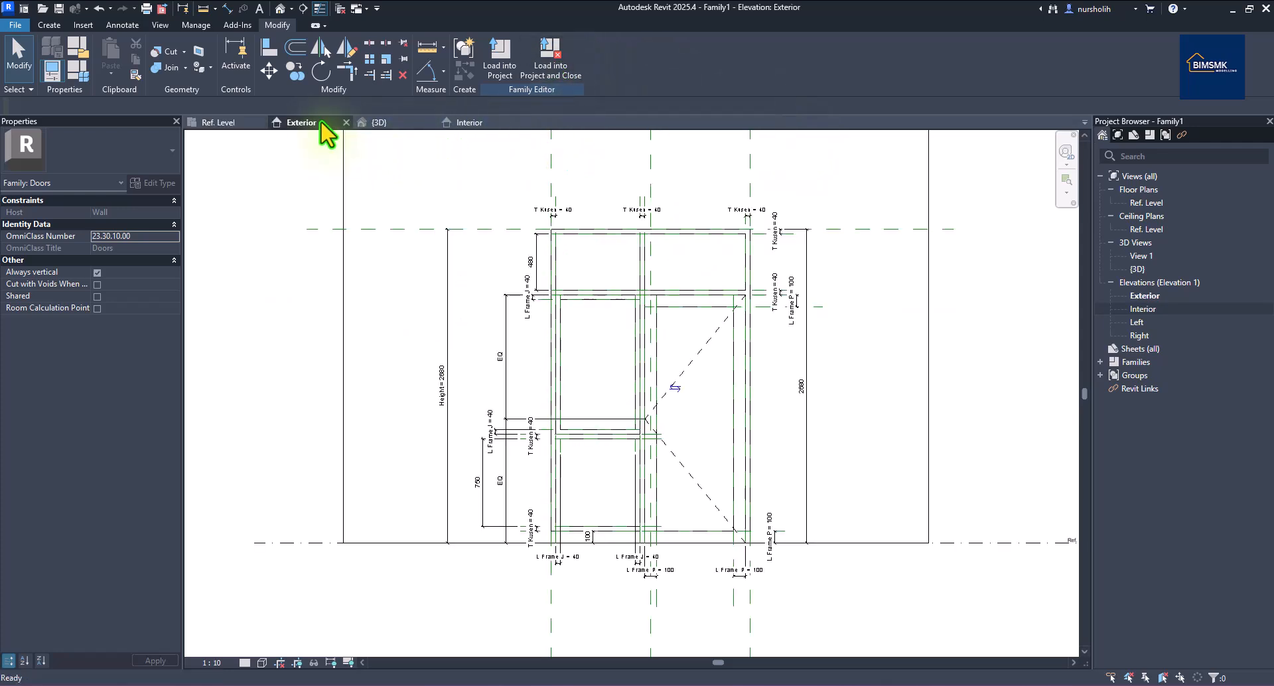
scroll(843, 352, down, 2)
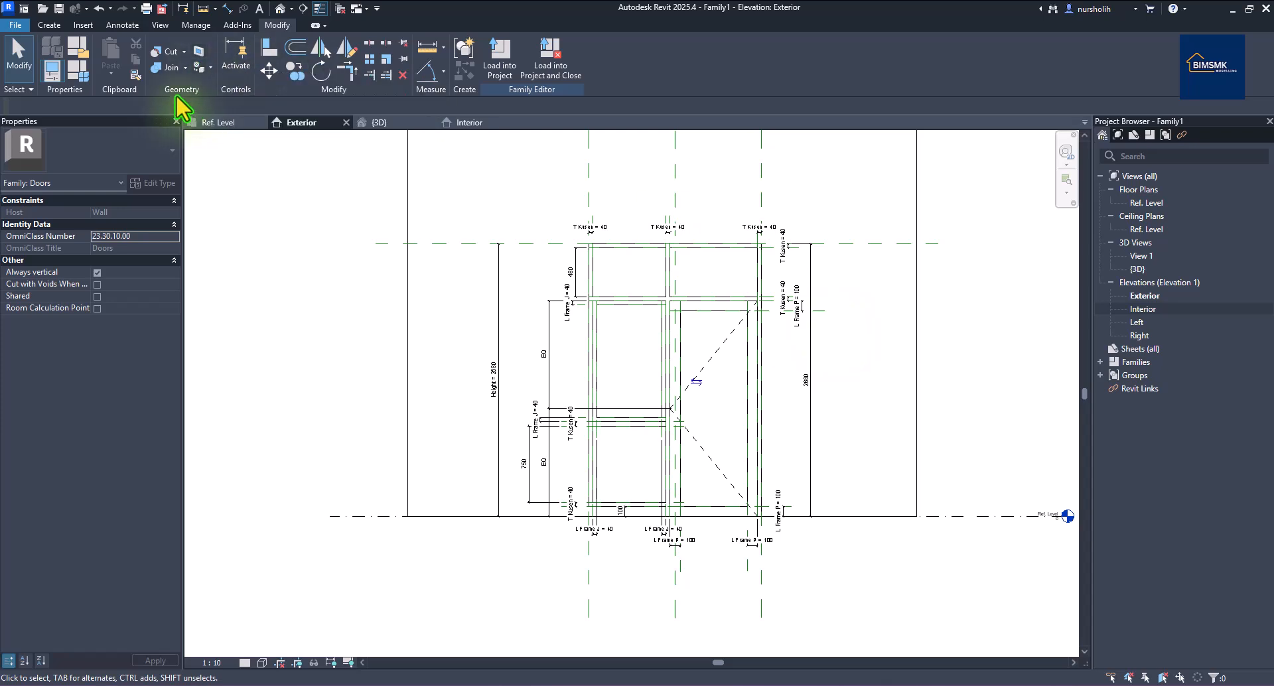
click(75, 70)
drag(242, 180, 767, 127)
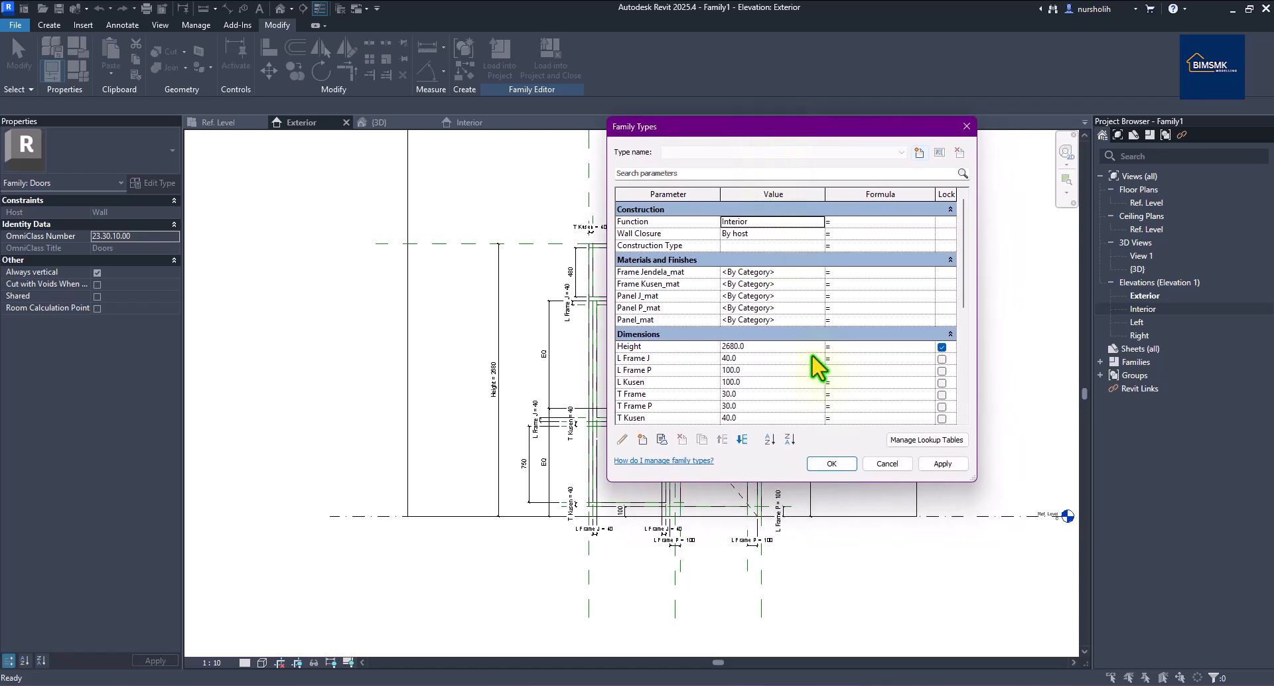
Set Frame Jendela_mat and Frame Kusen_mat to Aluminum, Anodized Bronze.
click(818, 272)
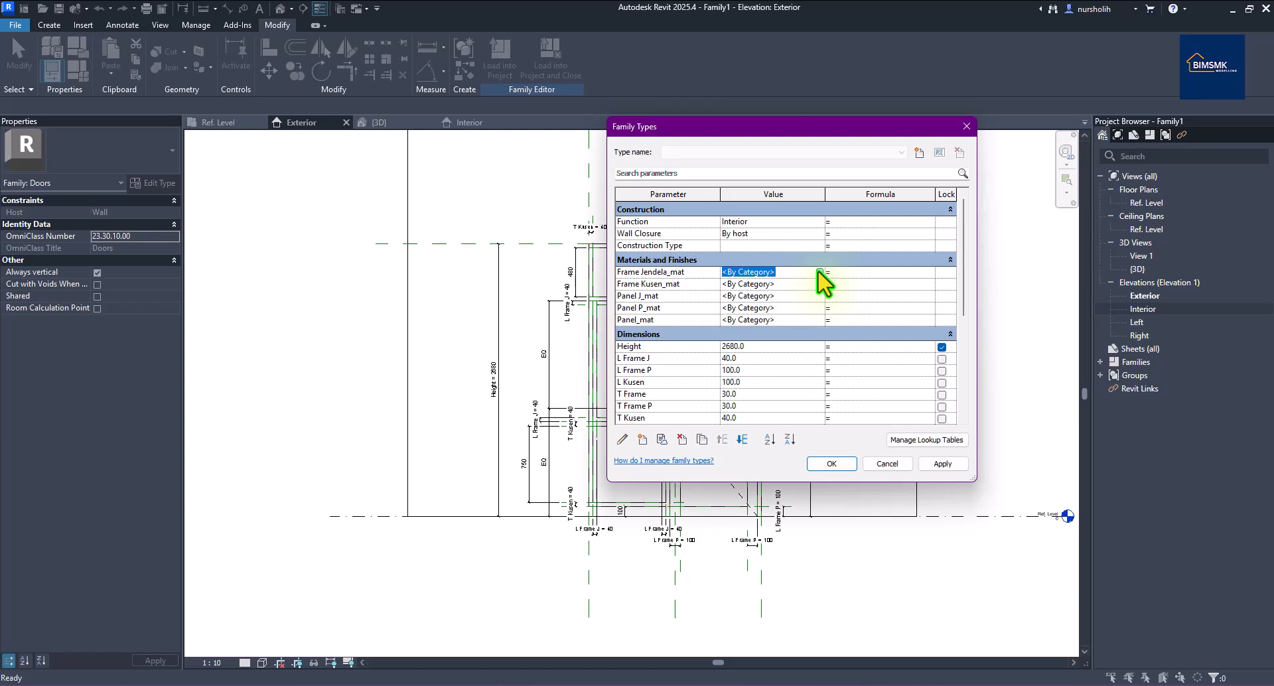
click(820, 273)
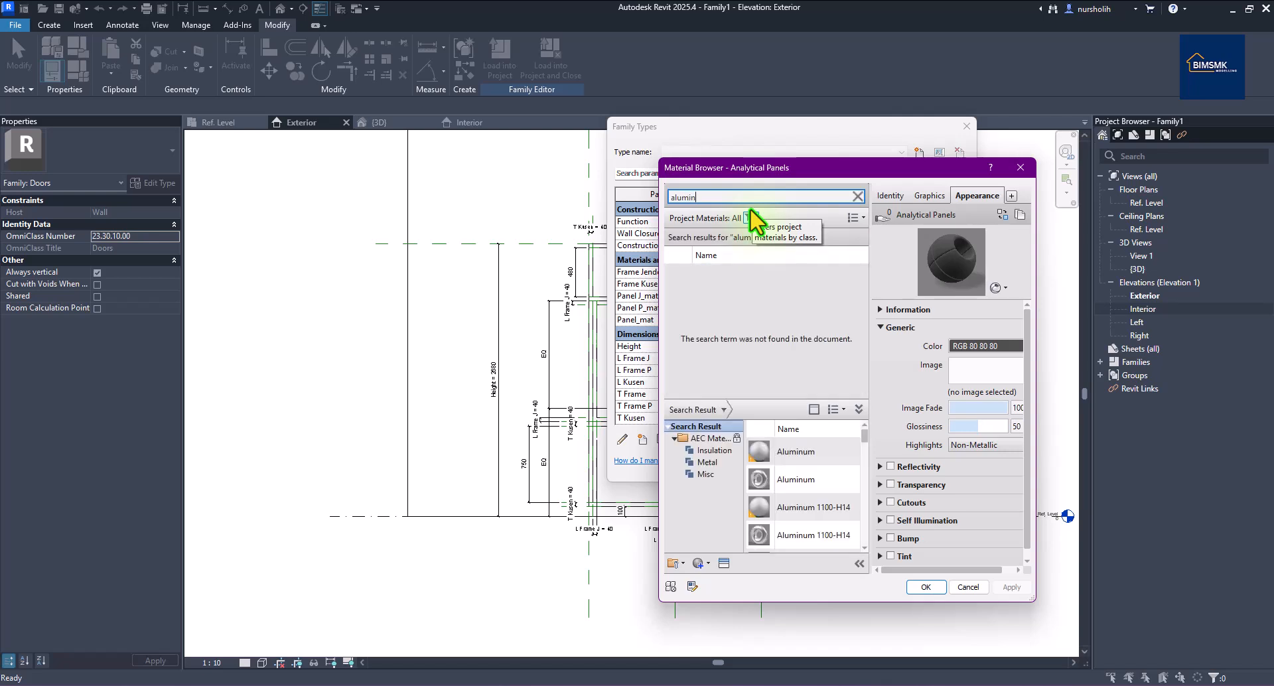
scroll(830, 464, down, 5)
scroll(831, 464, down, 3)
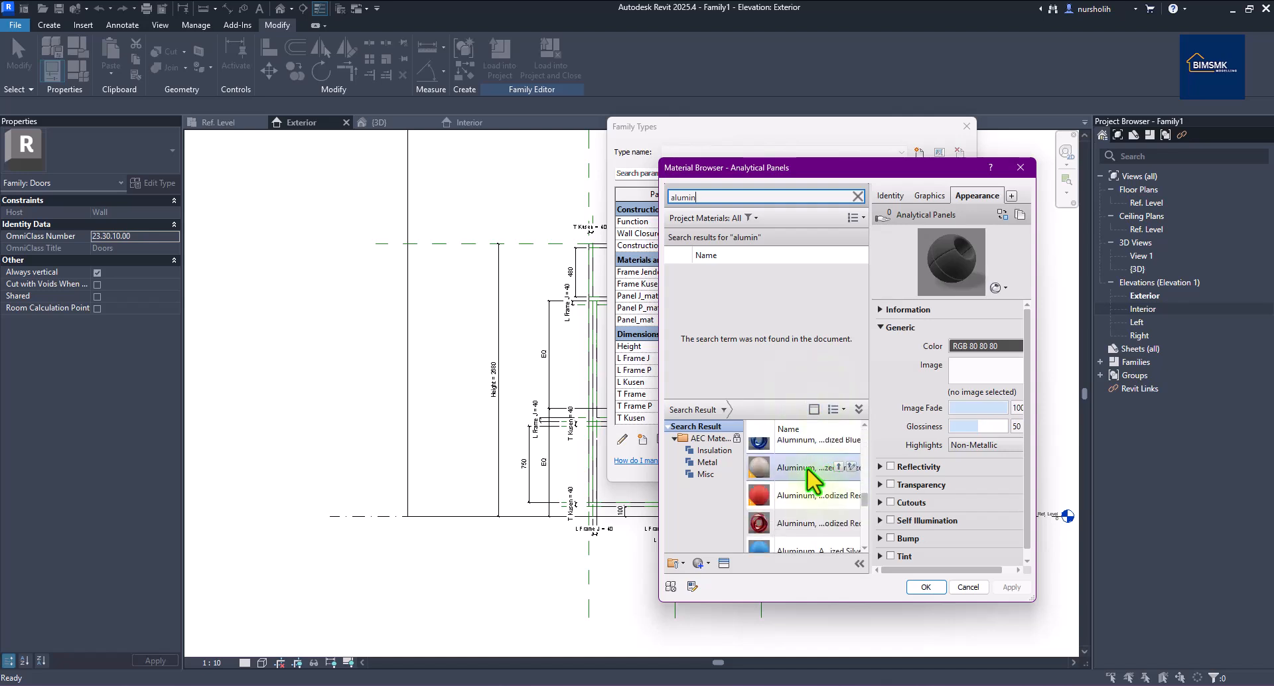
click(838, 467)
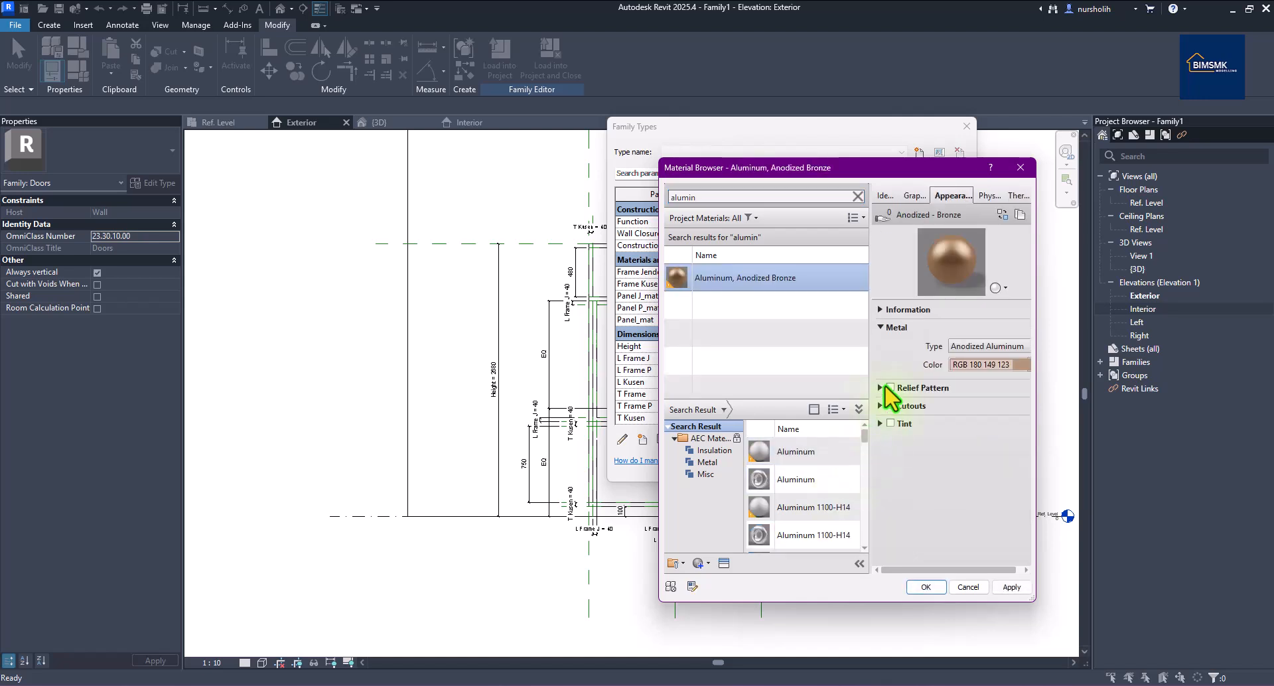
click(927, 584)
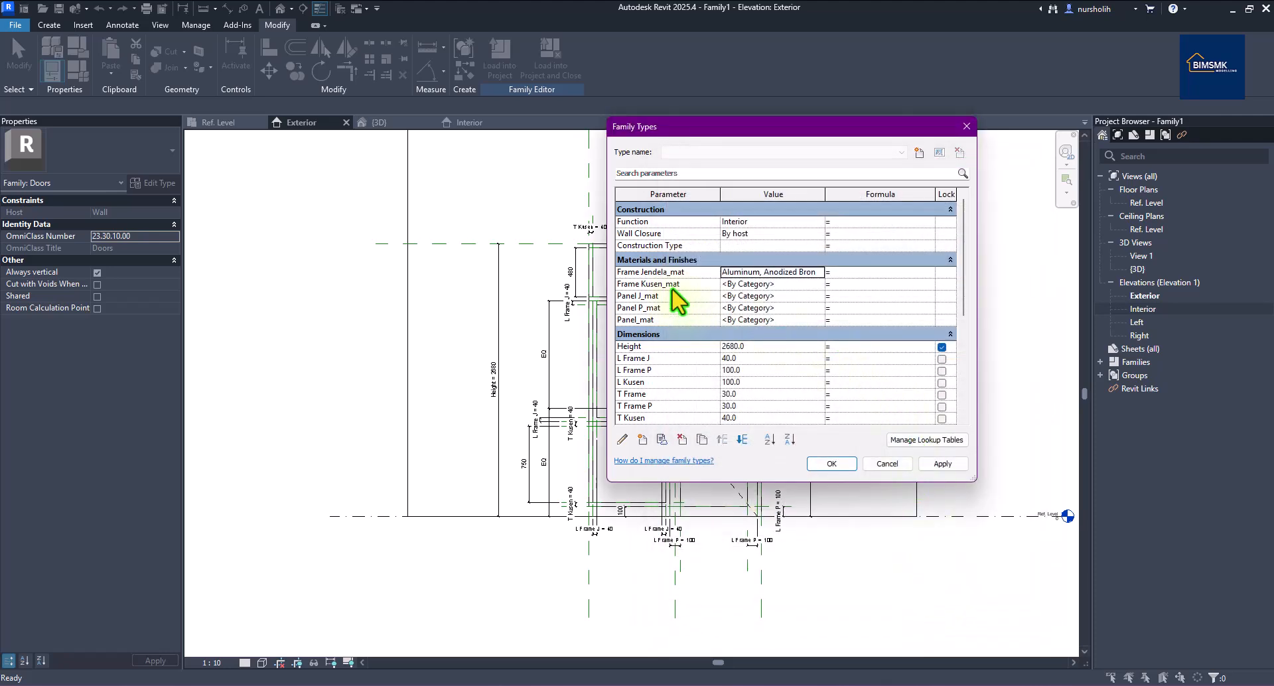
click(820, 272)
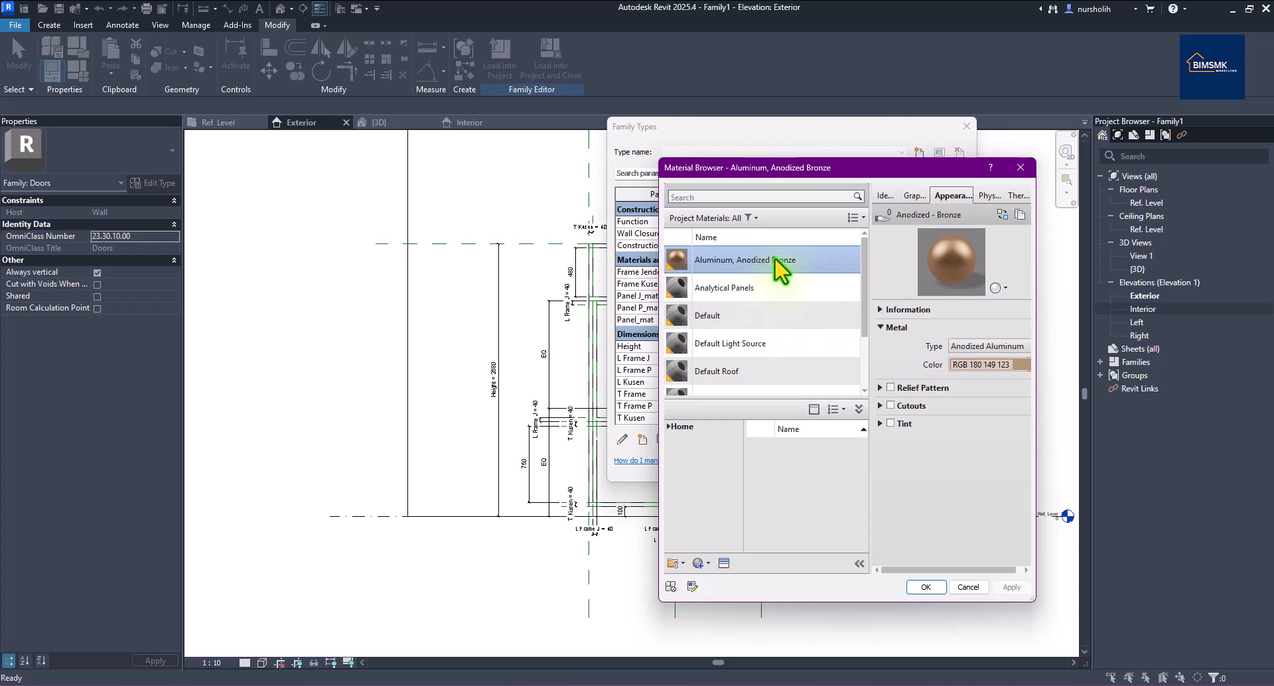
click(929, 589)
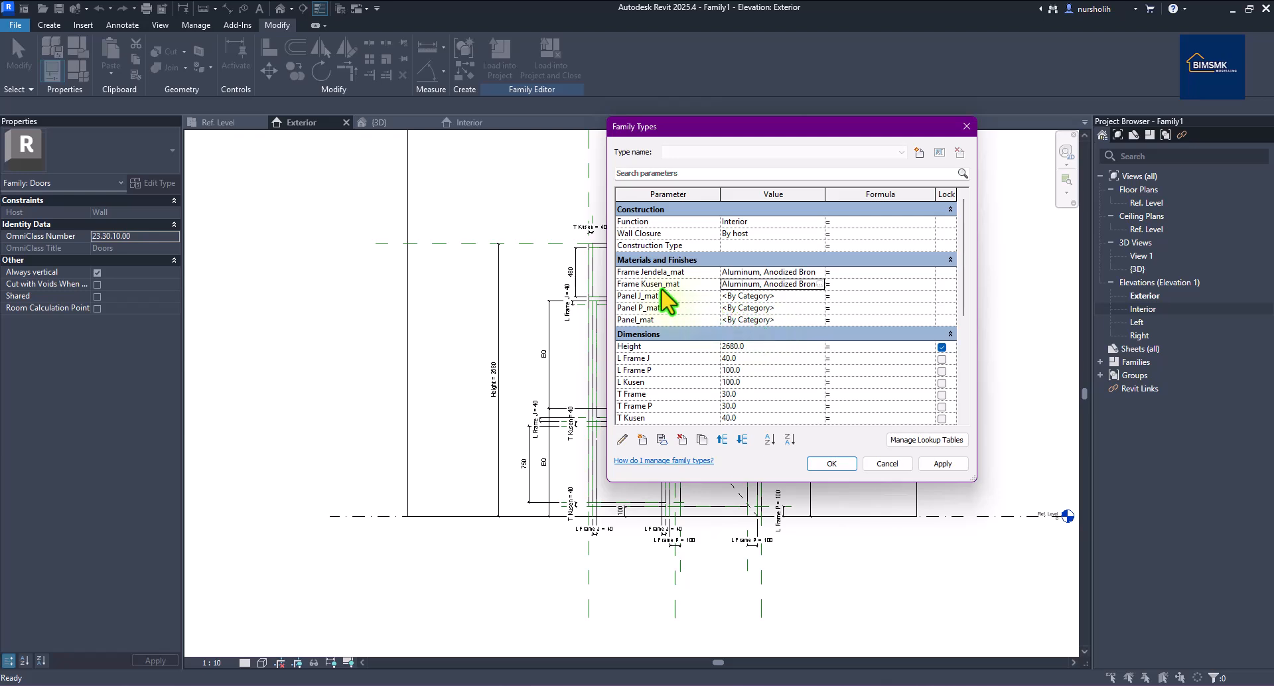
Set Panel J_mat, Panel P_mat and Panel_mat to Glass and close Family Types.
click(819, 297)
click(819, 297)
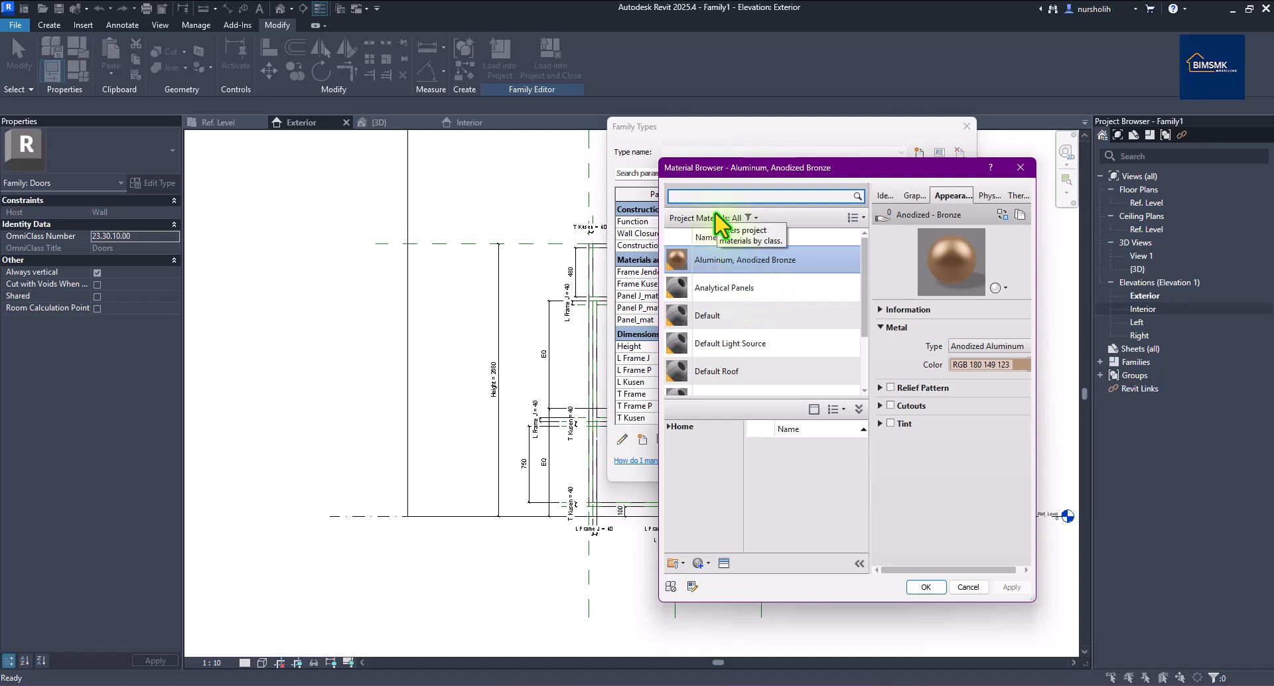
text(glass)
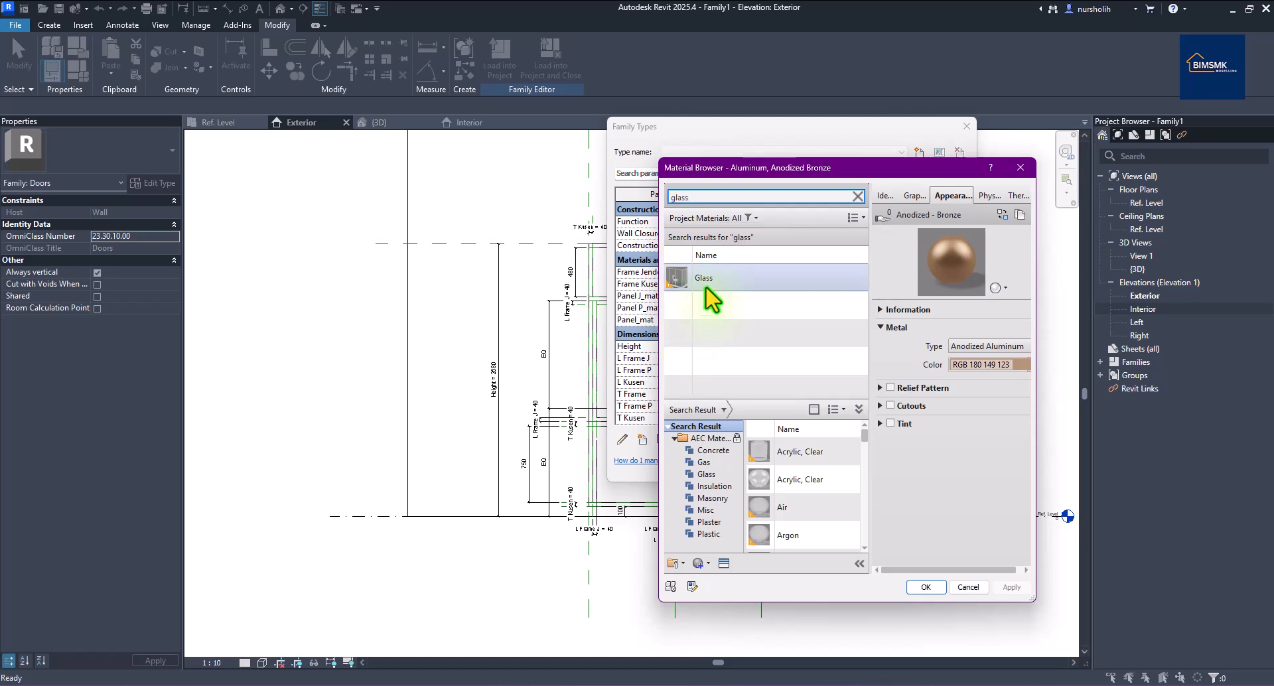
click(708, 279)
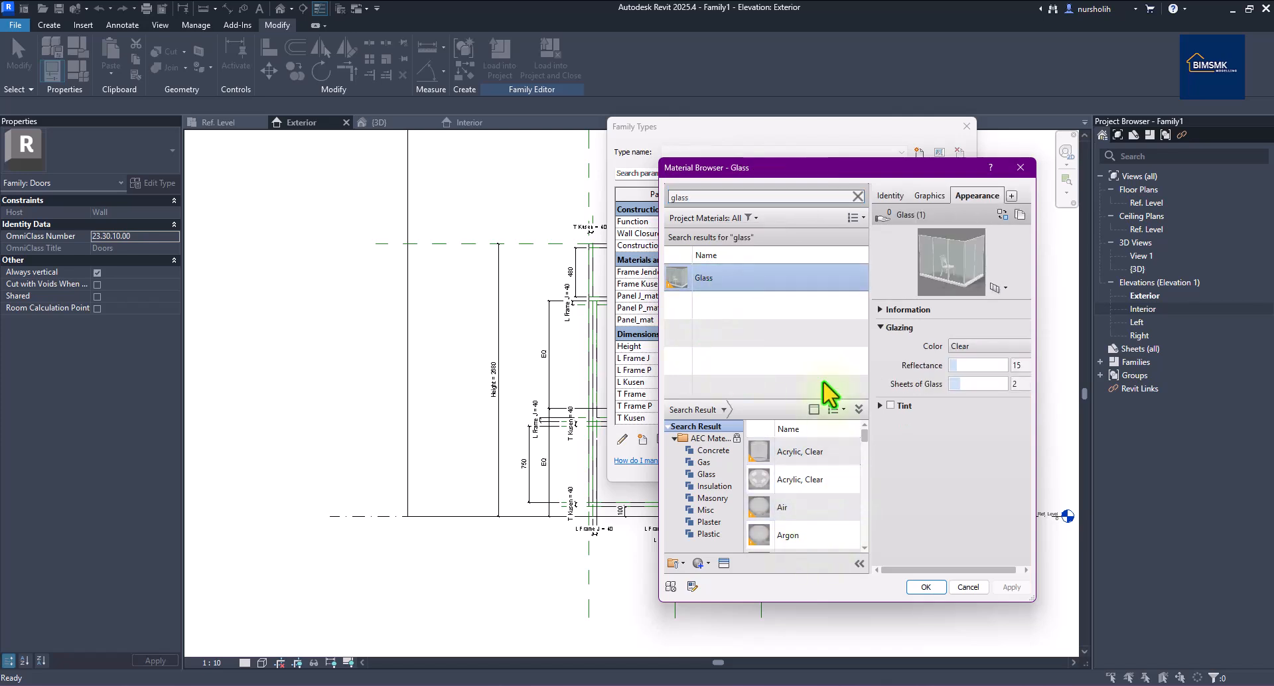
click(940, 586)
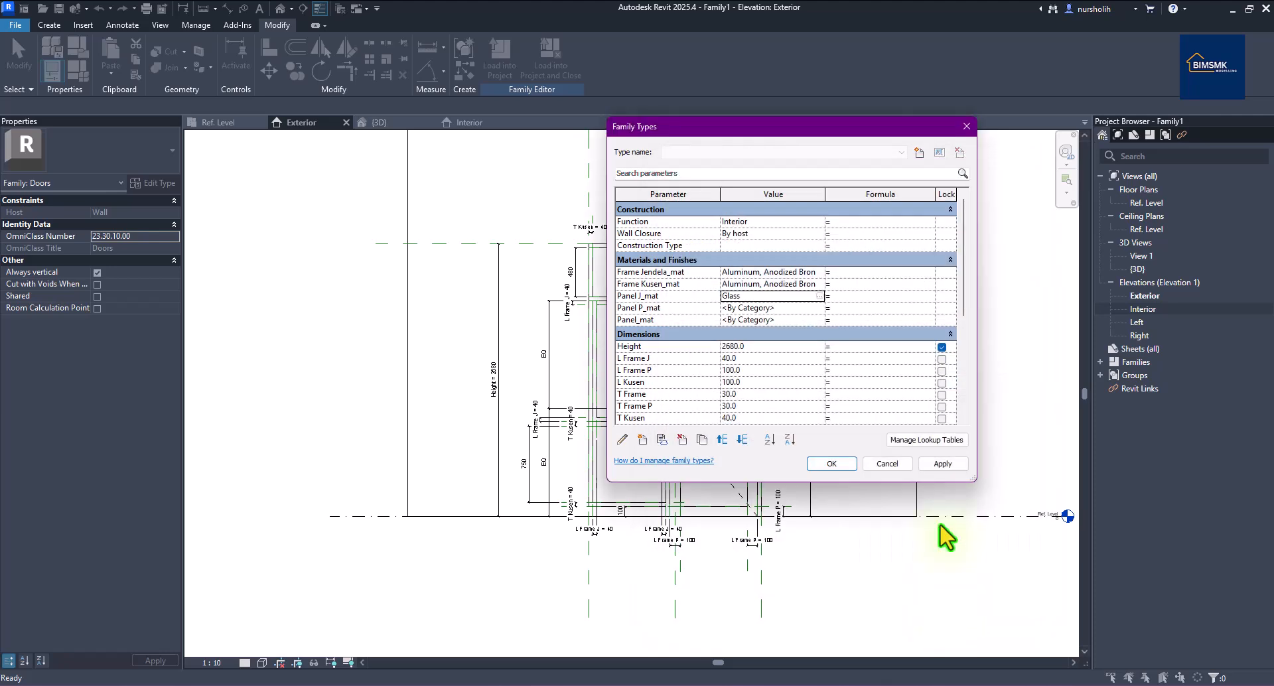
click(770, 308)
click(819, 308)
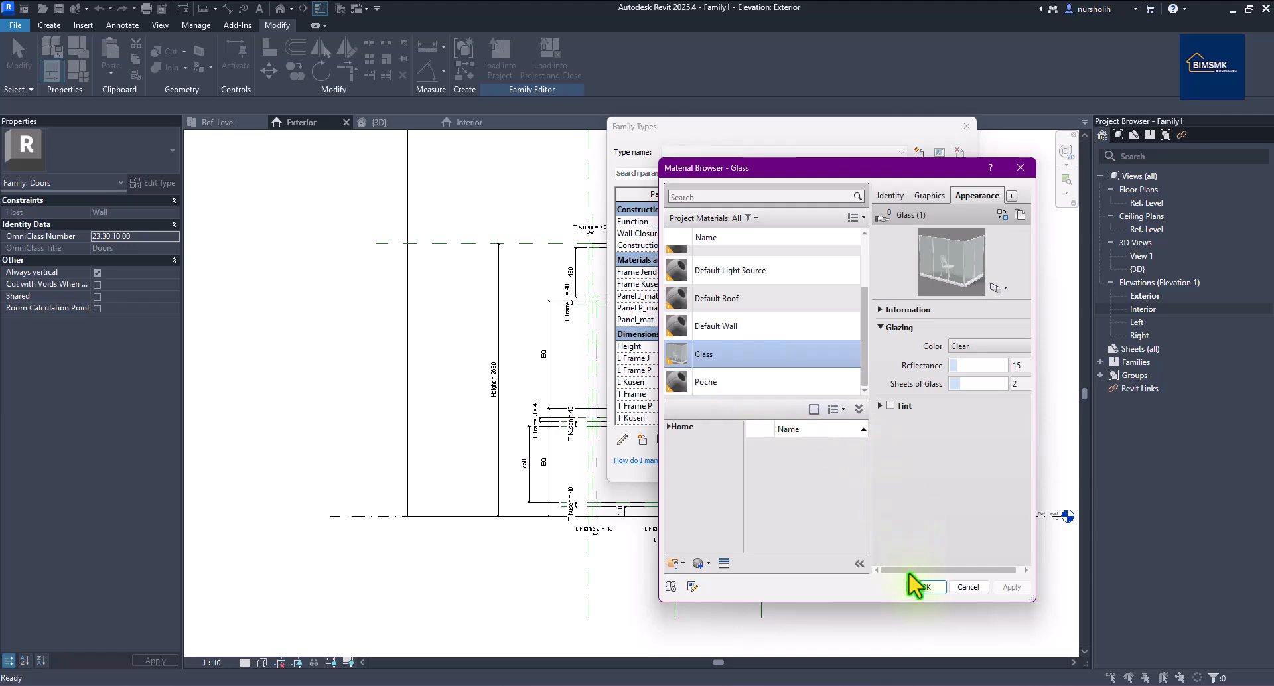
click(916, 587)
click(815, 320)
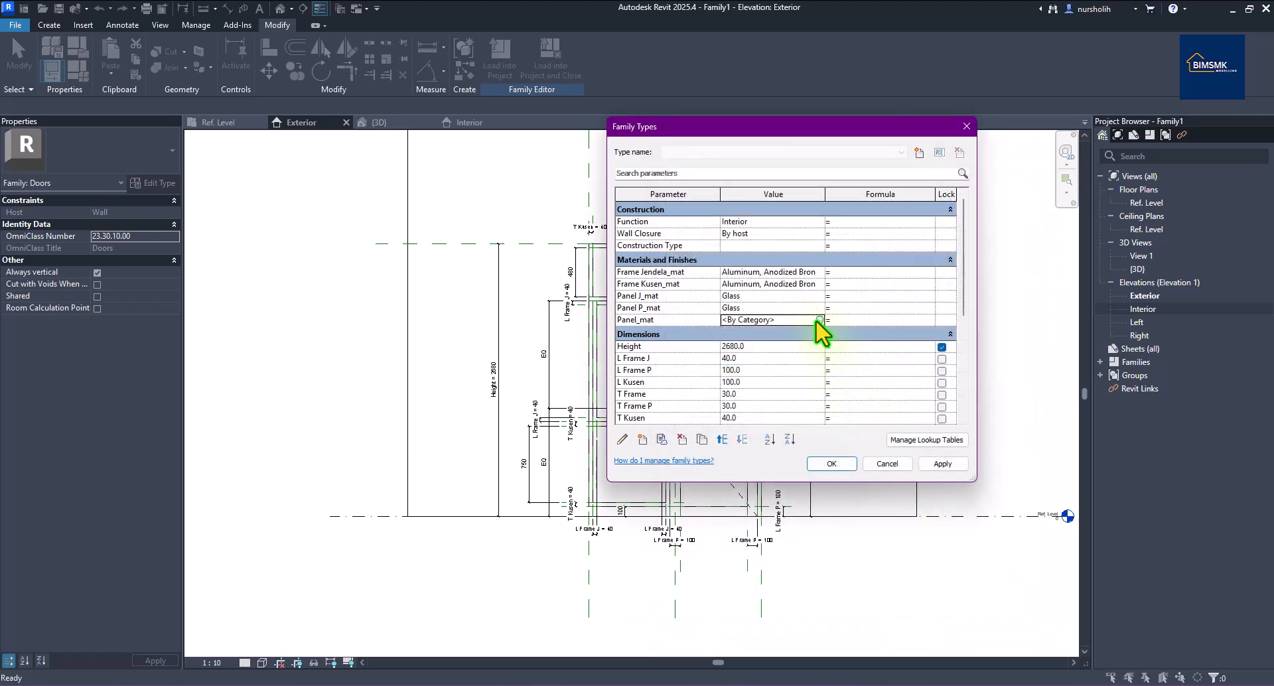
click(819, 320)
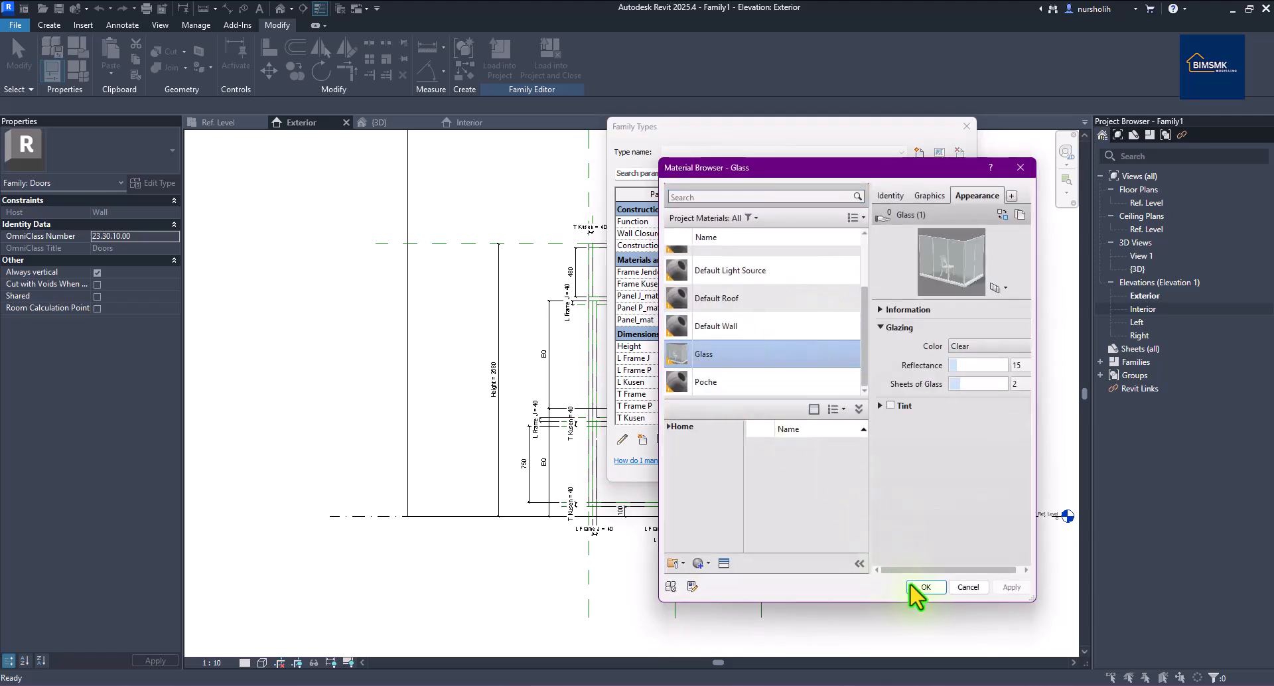
click(922, 588)
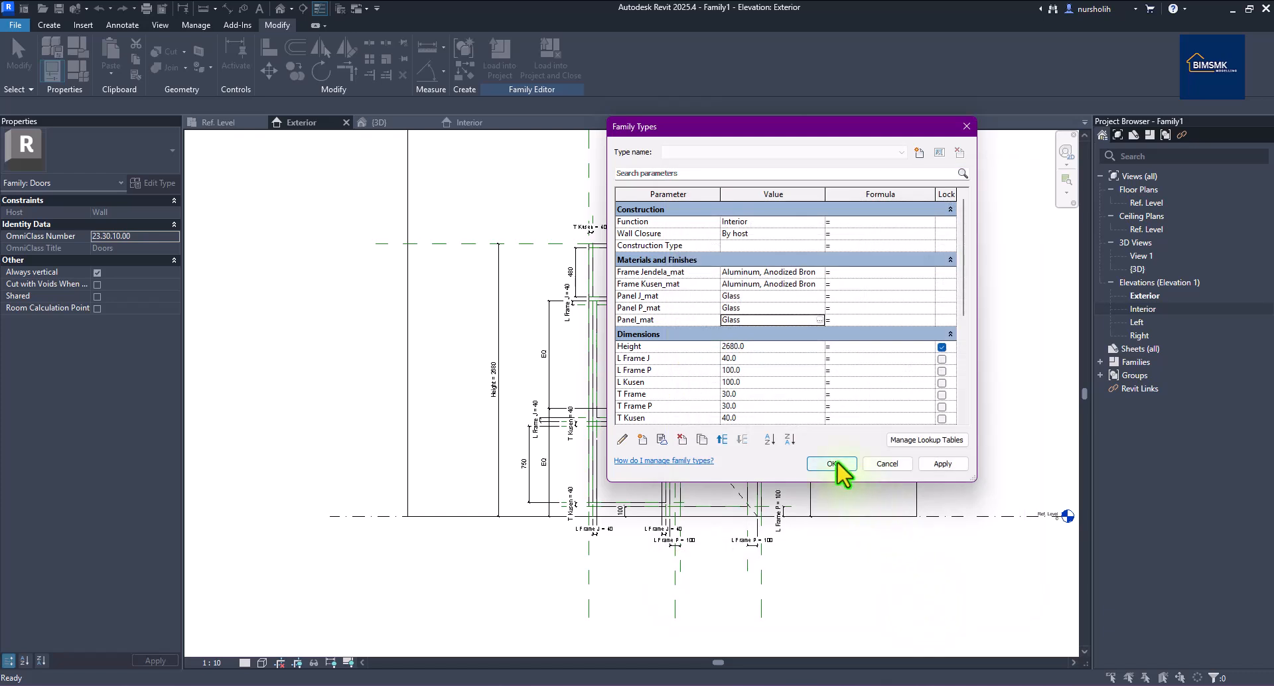
click(832, 464)
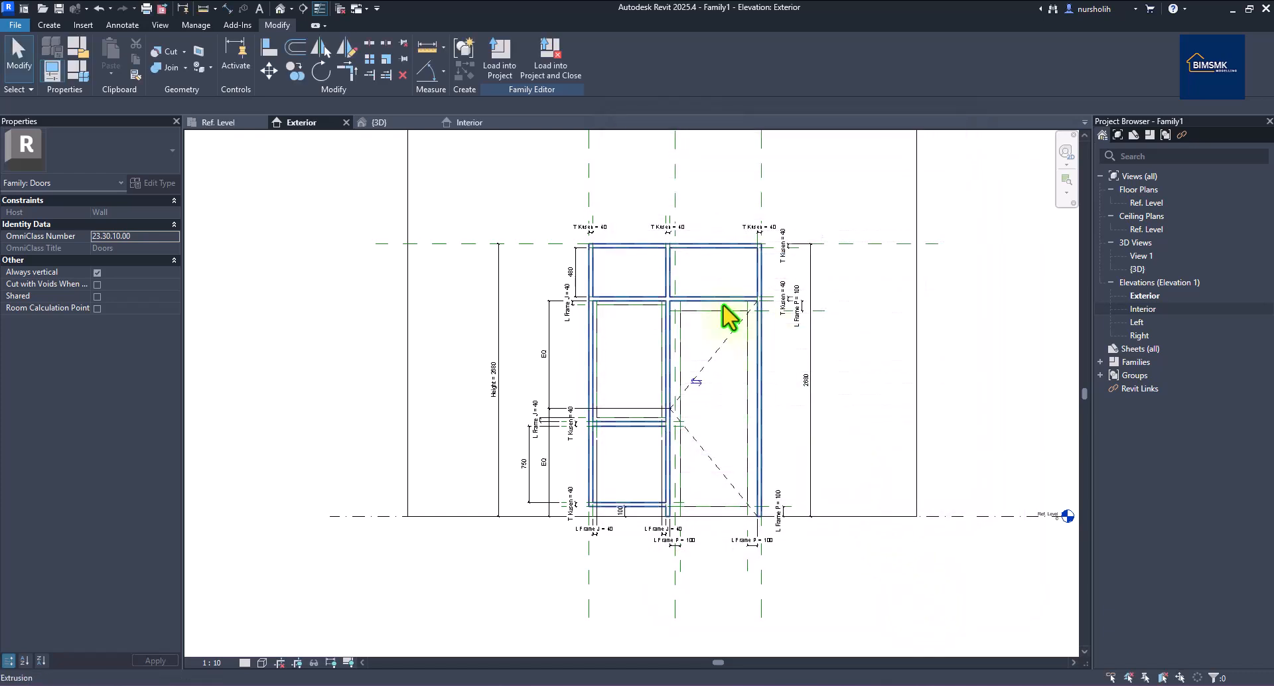
Open the {3D} view and orbit to face the door's bronze frames and glass panels.
click(385, 122)
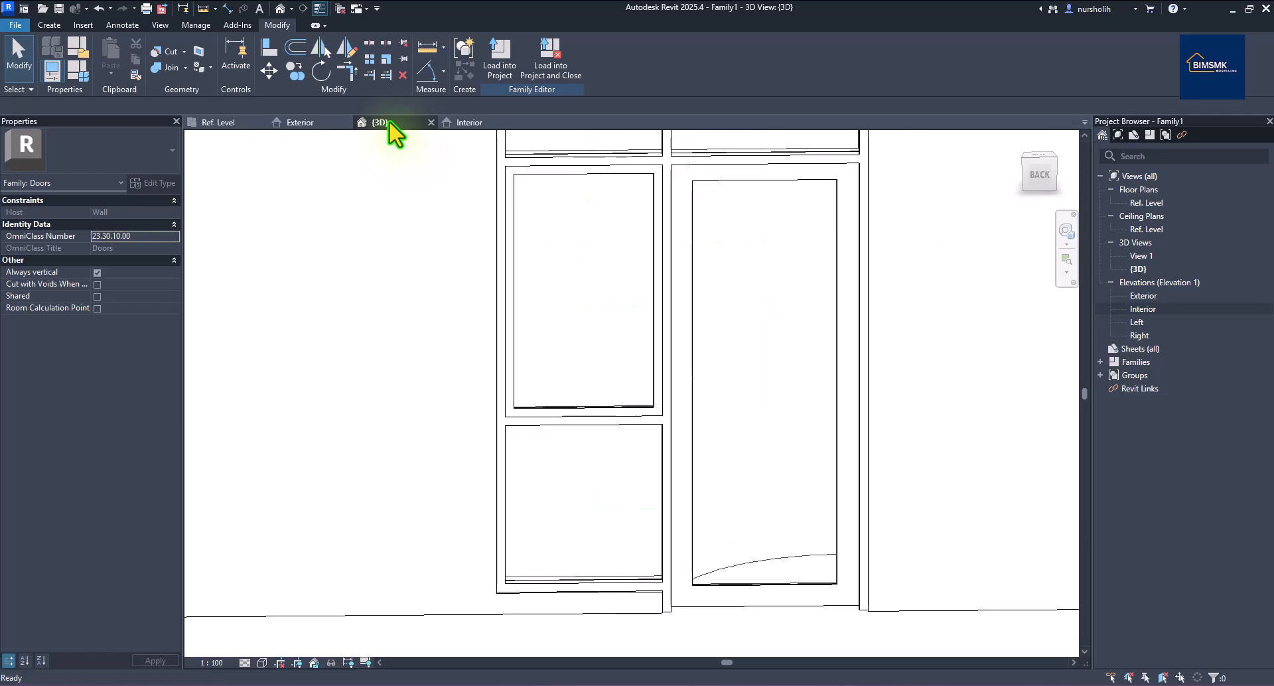
scroll(763, 425, down, 2)
shift+middle_drag(914, 402, 543, 635)
click(262, 663)
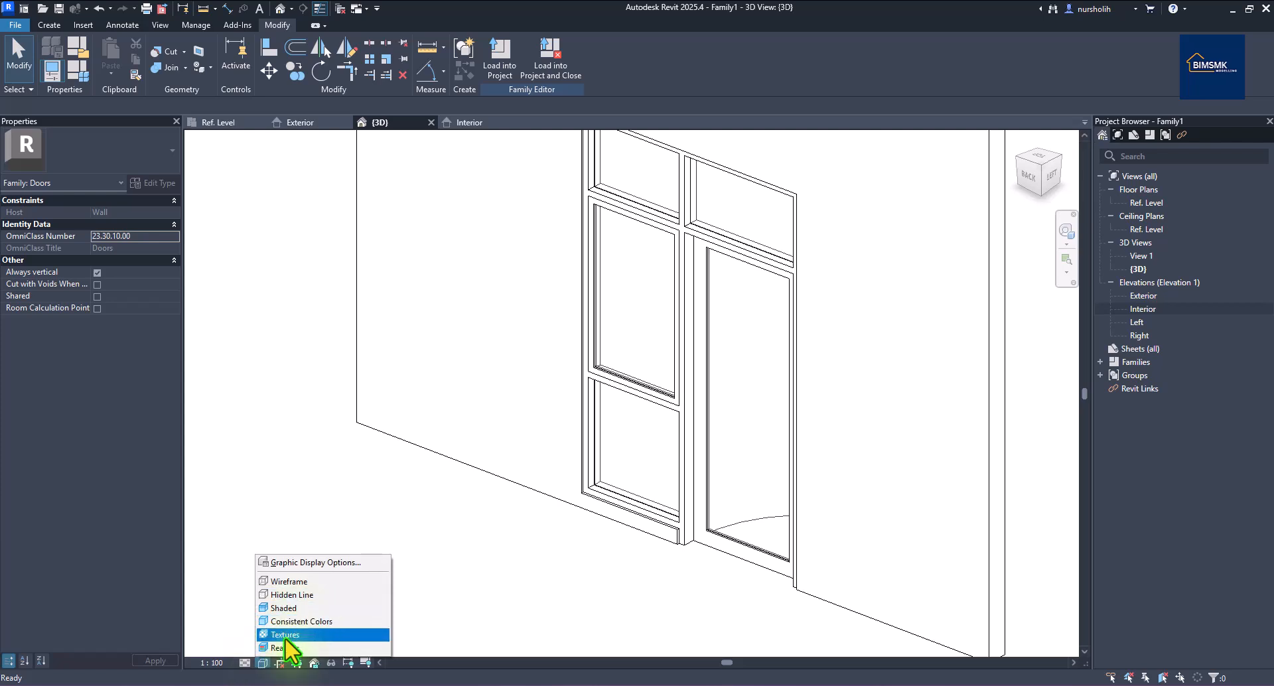
key(Escape)
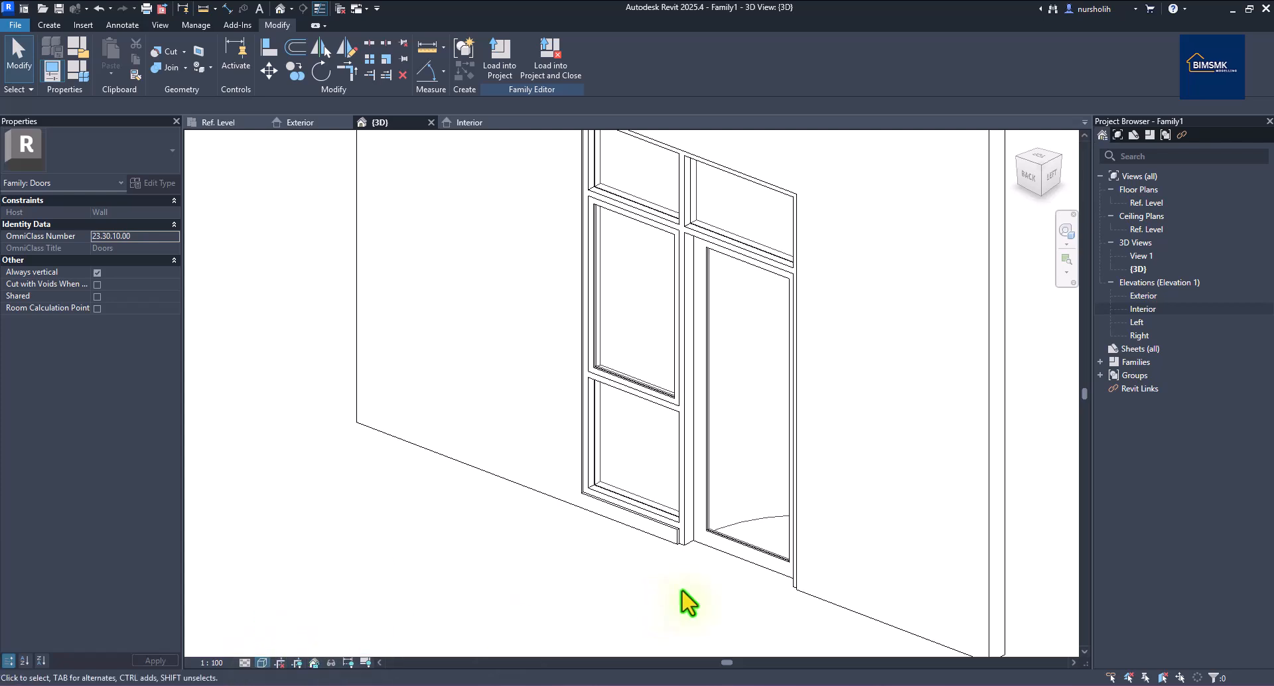
mouse_move(822, 637)
shift+middle_down()
mouse_move(703, 660)
mouse_move(444, 641)
mouse_move(890, 612)
mouse_move(874, 600)
shift+middle_up()
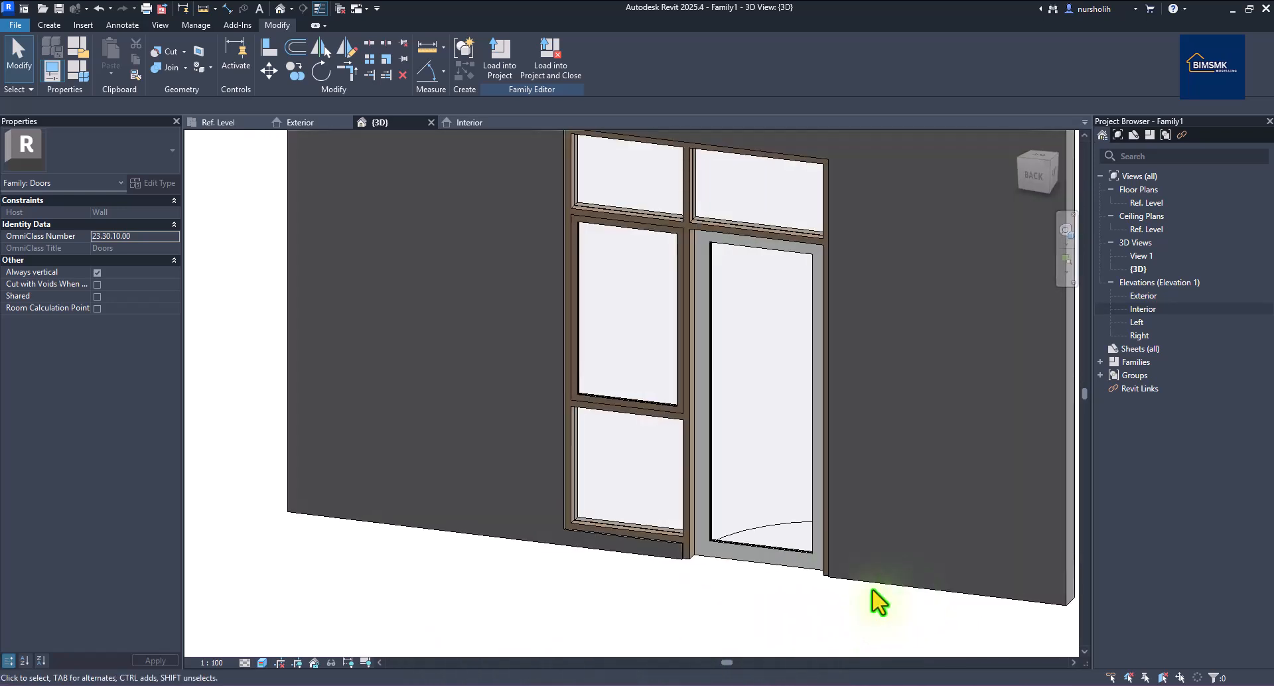
click(706, 475)
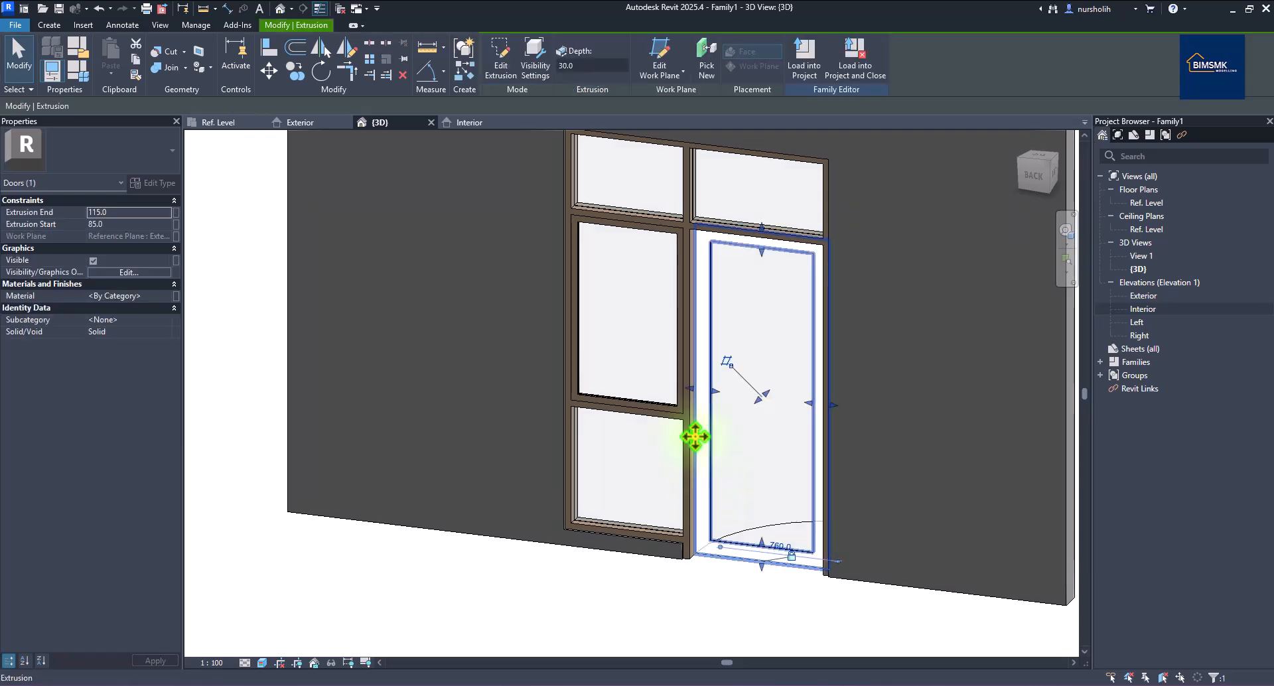
Associate the leaf frame's Material with a new Frame P_mat type parameter.
click(175, 296)
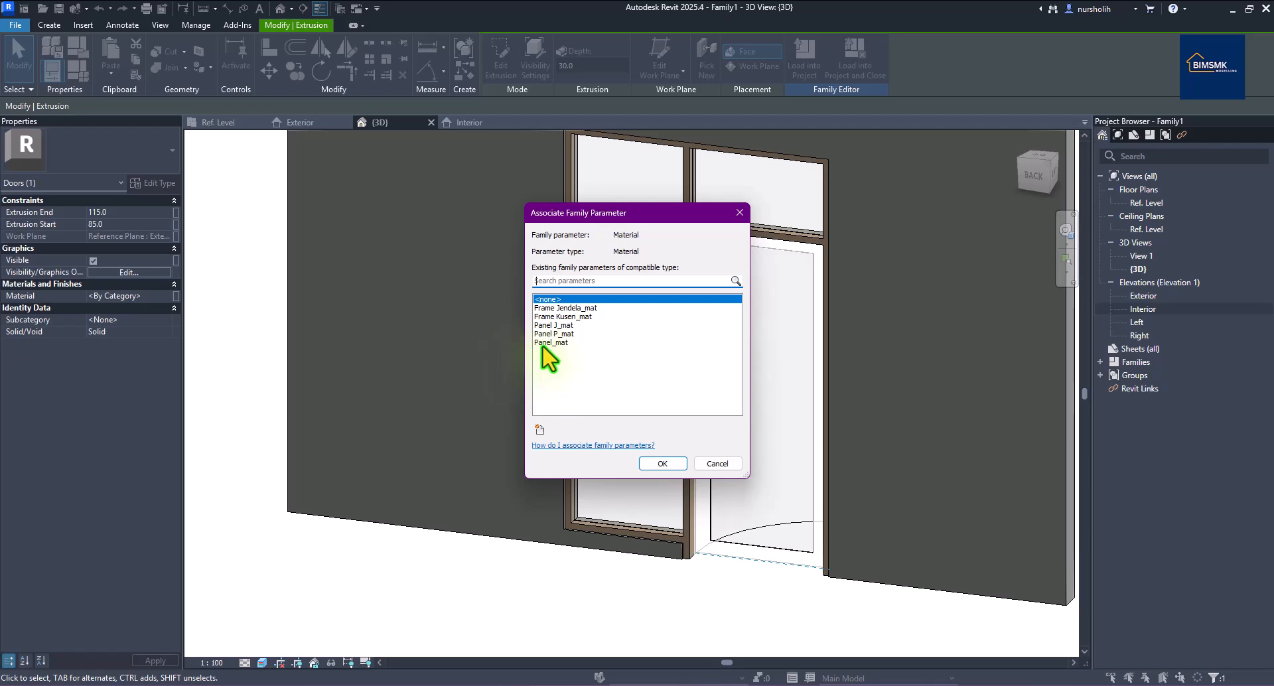
click(540, 429)
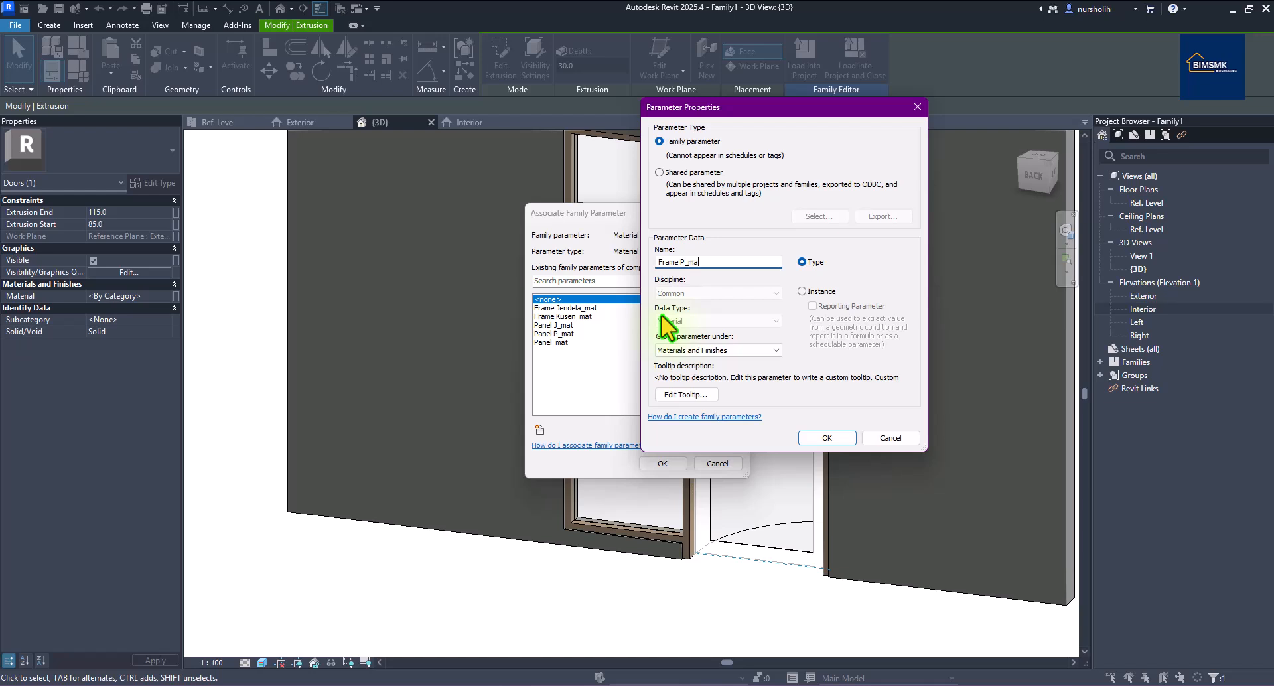
click(809, 440)
click(663, 463)
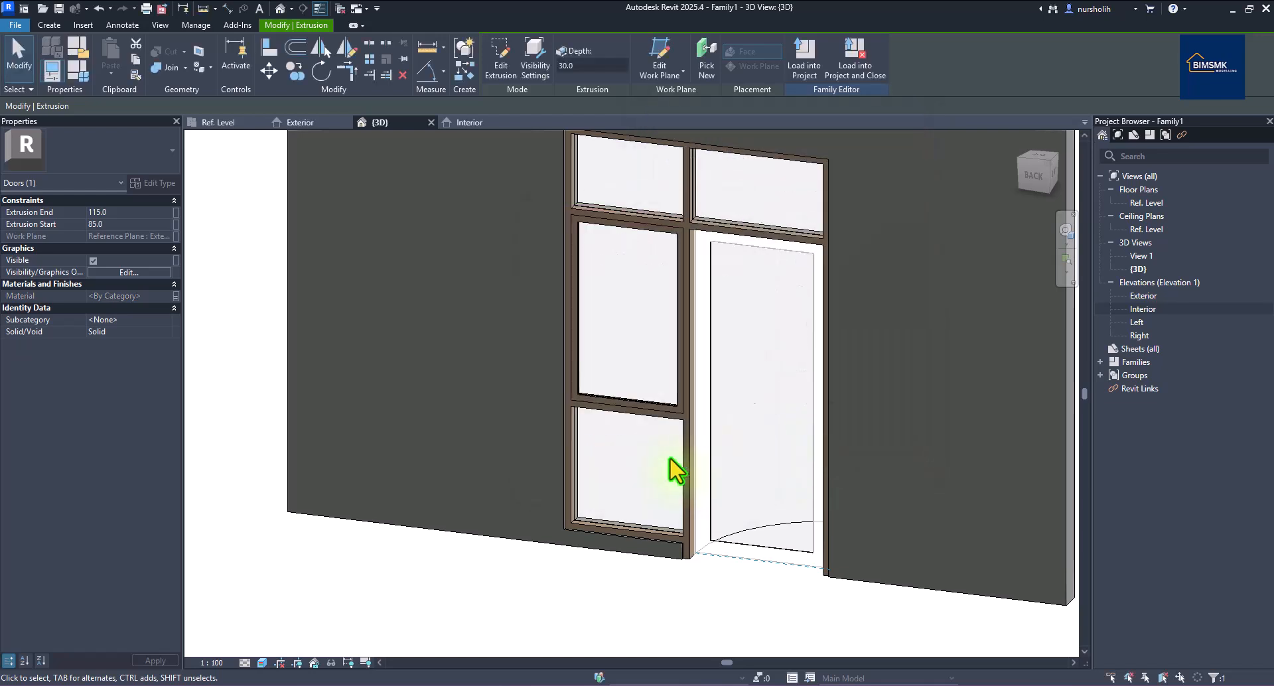
Search 'alu' and assign Aluminum, Anodized Bronze to Frame P_mat.
click(86, 68)
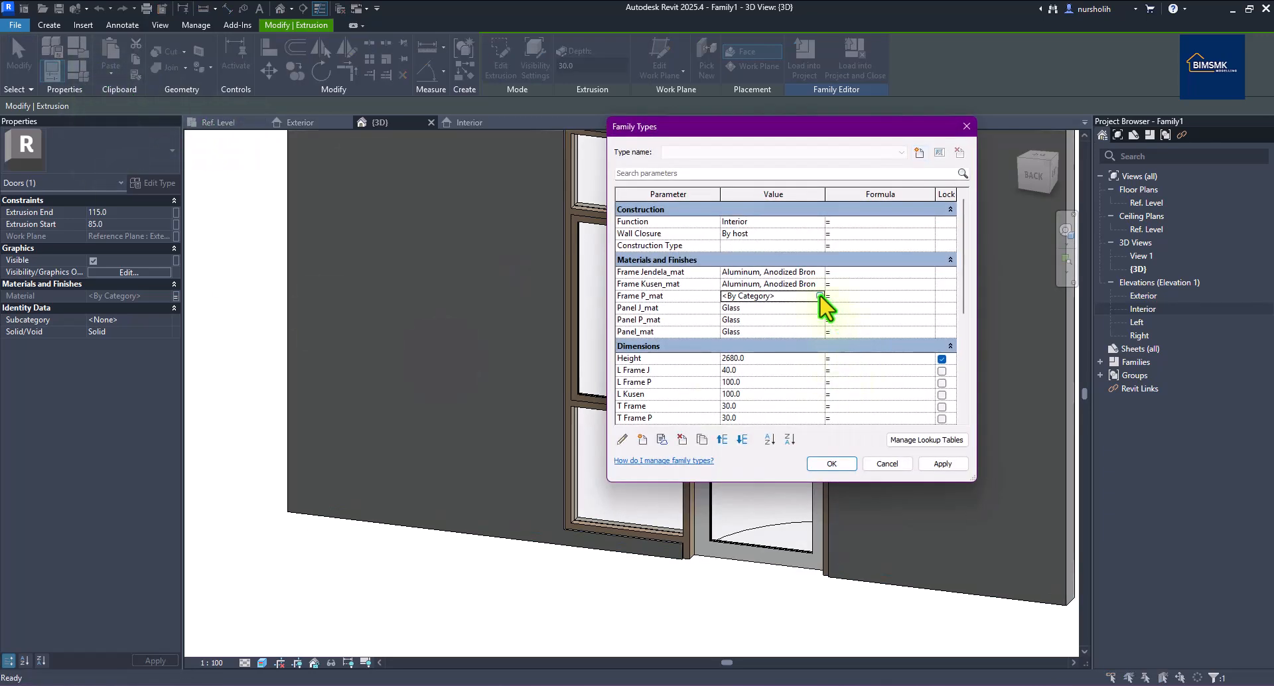
click(820, 296)
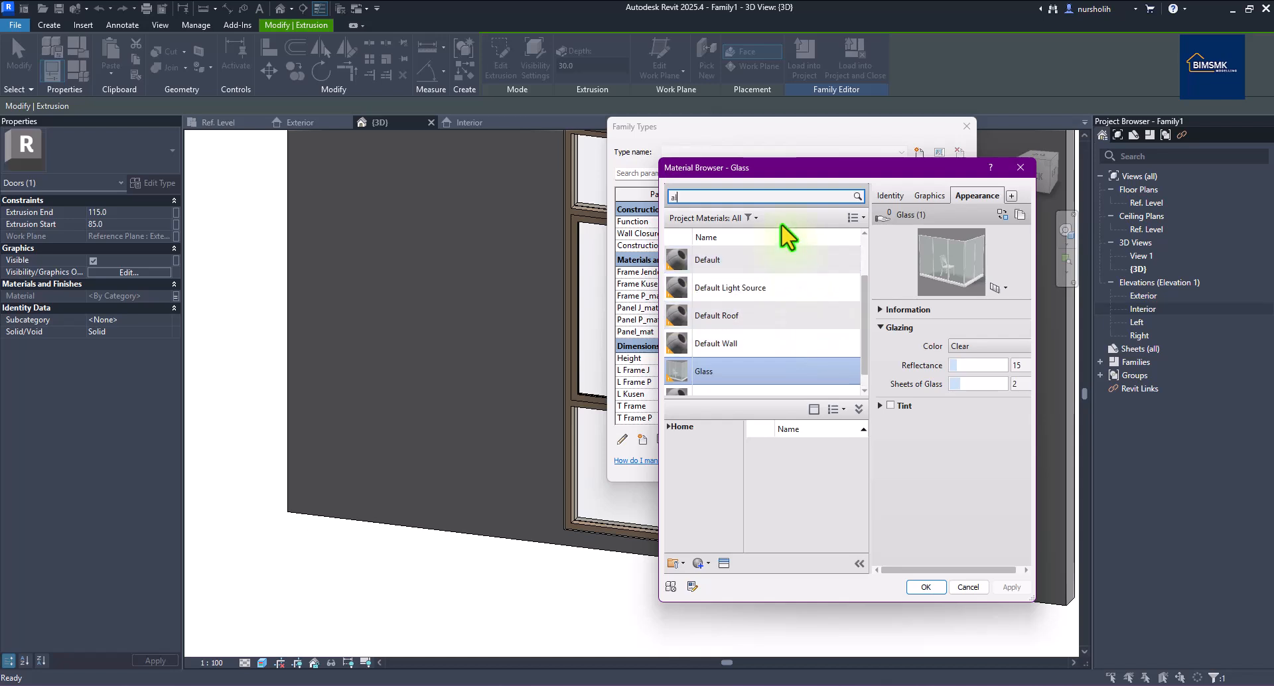
text(alu)
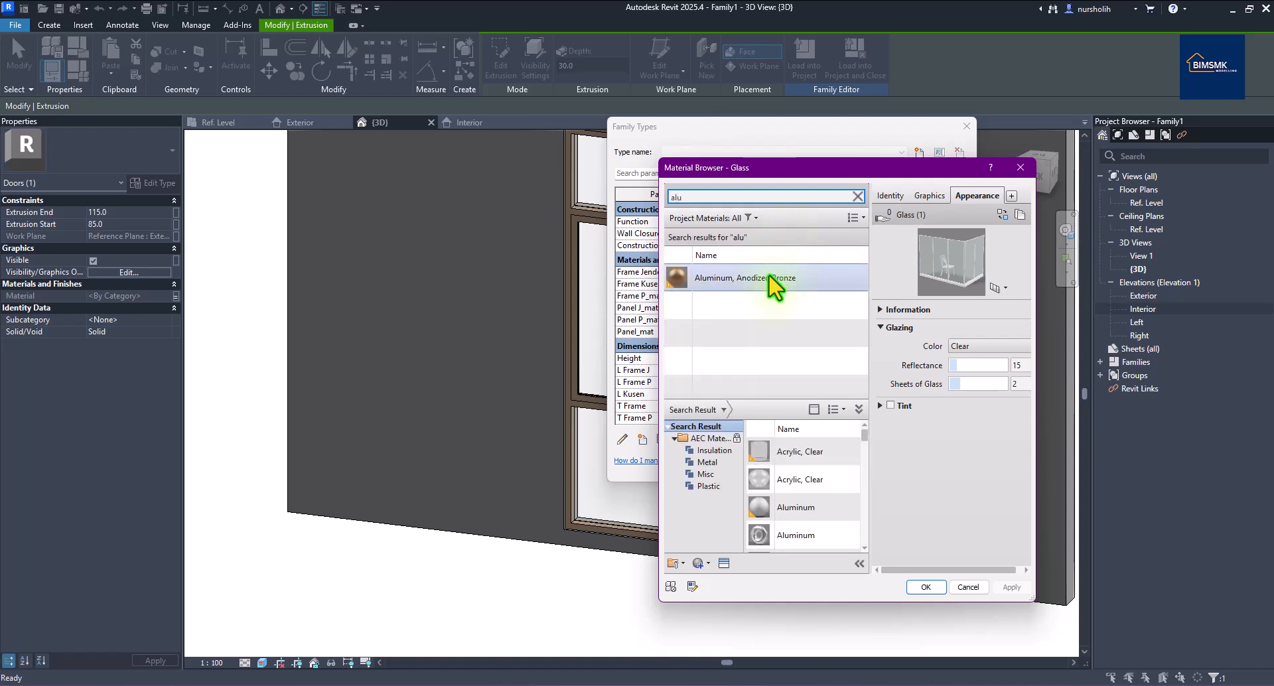
click(774, 277)
click(926, 587)
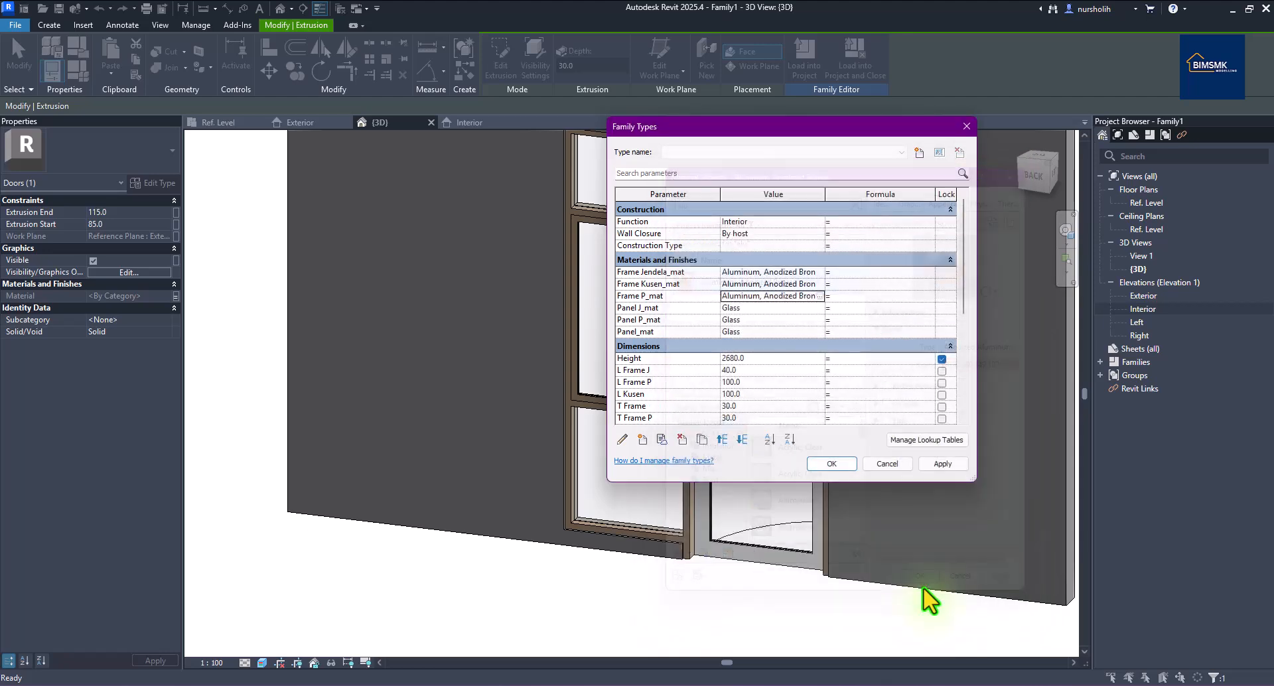
click(748, 598)
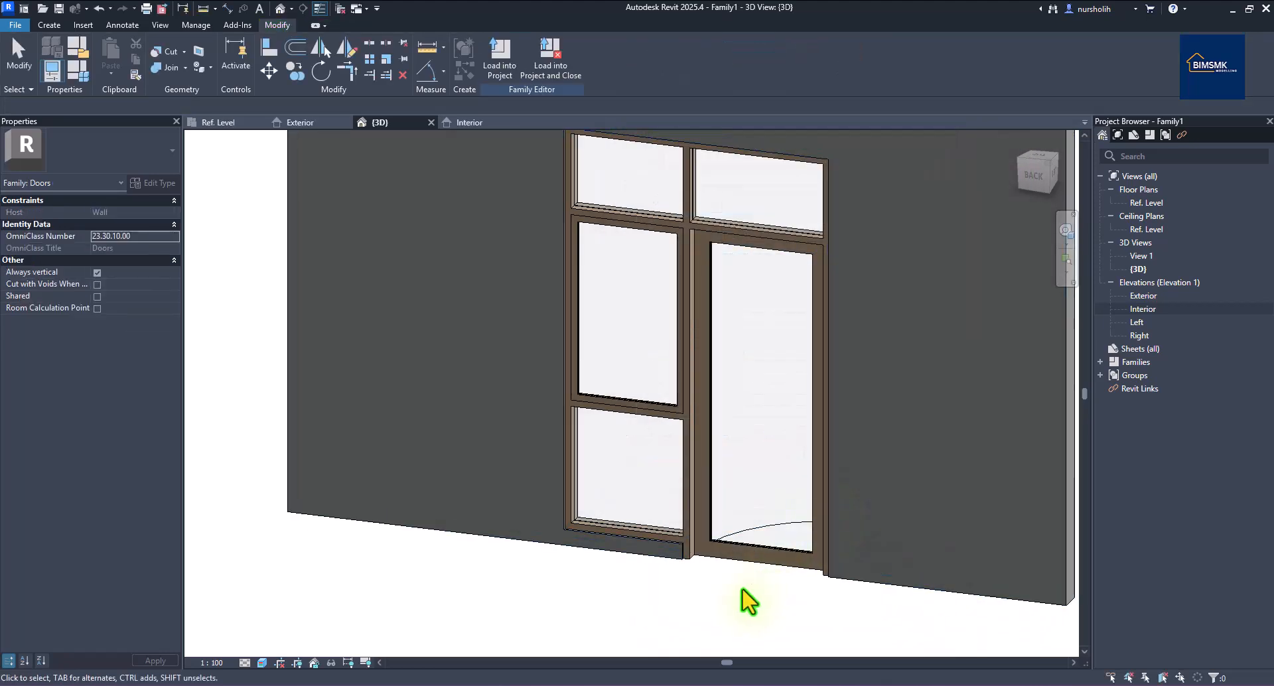
shift+middle_drag(816, 606, 845, 523)
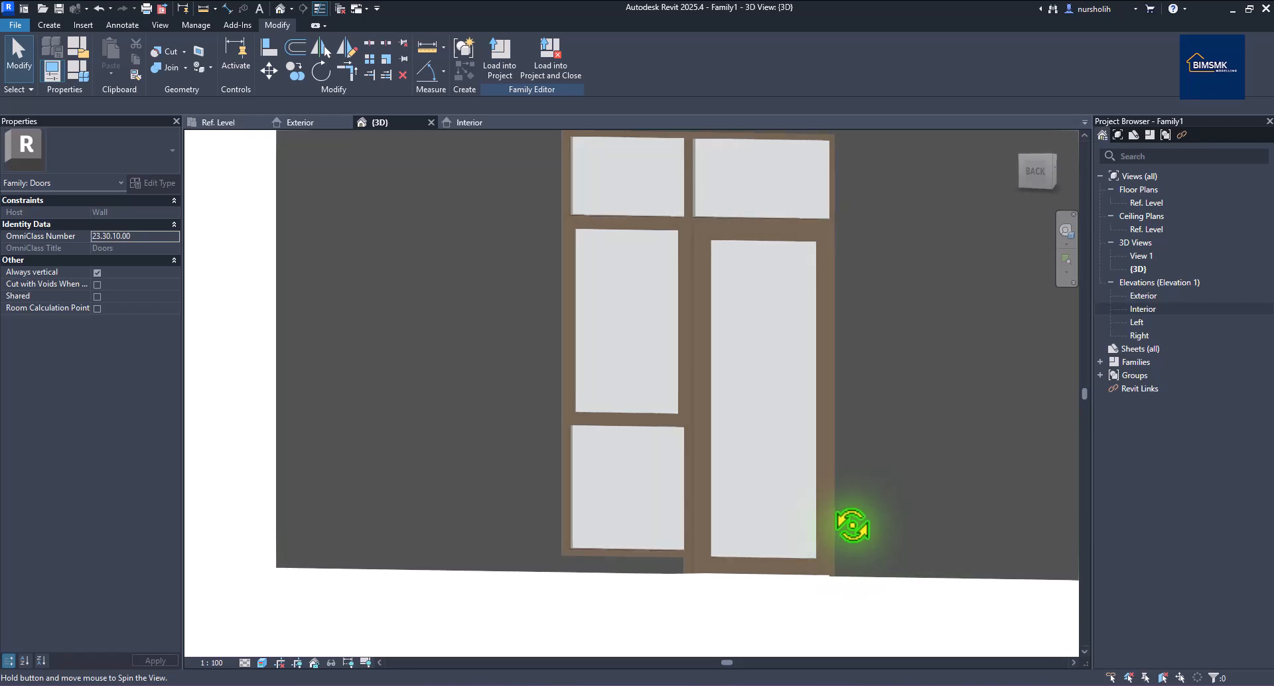
scroll(812, 510, down, 2)
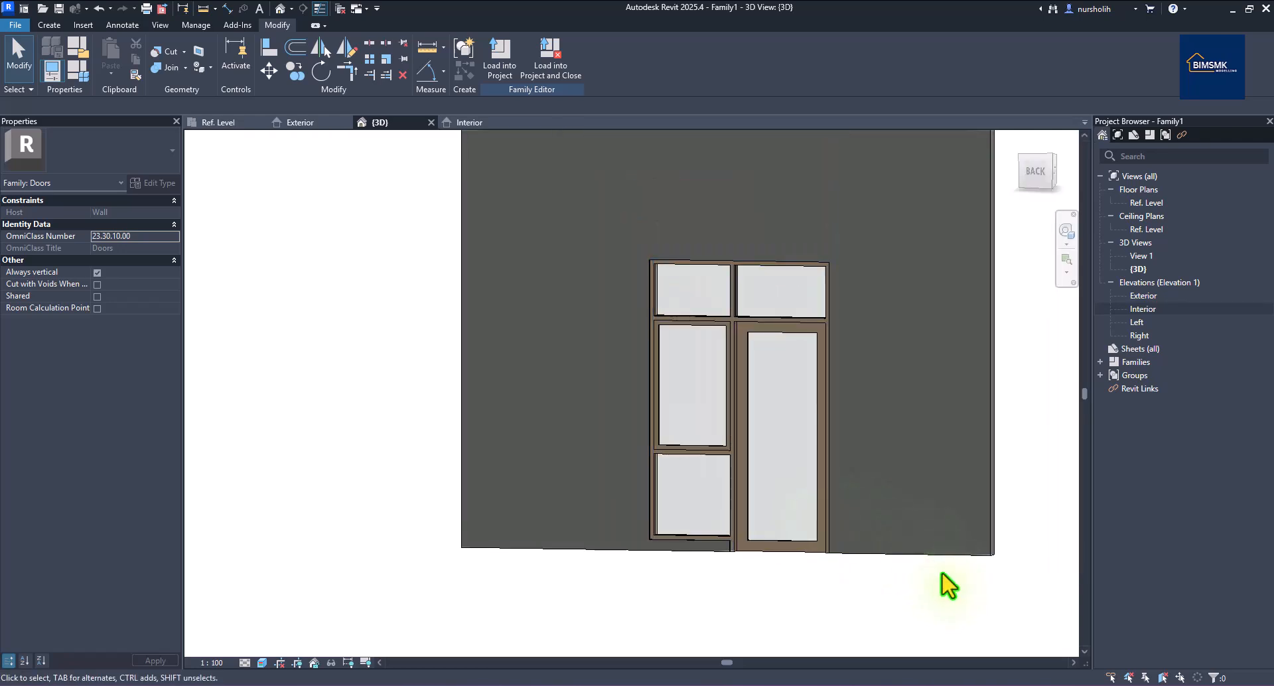
shift+middle_drag(882, 589, 892, 594)
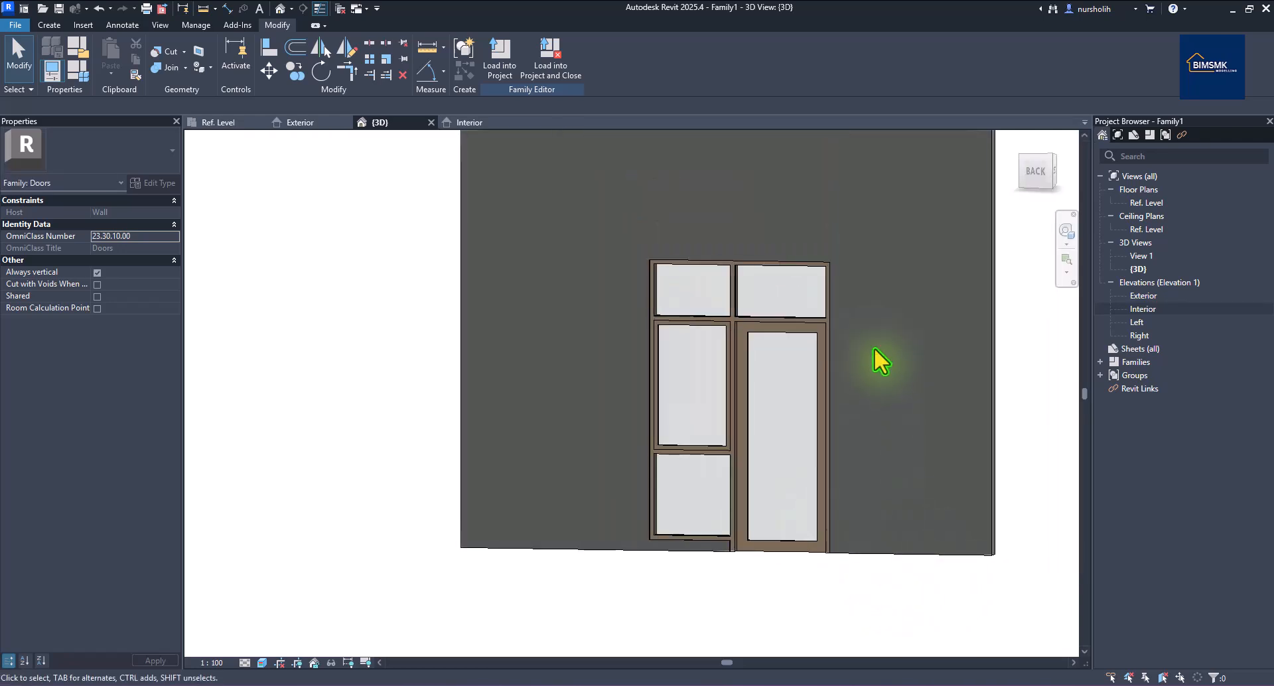
shift+middle_drag(975, 384, 886, 490)
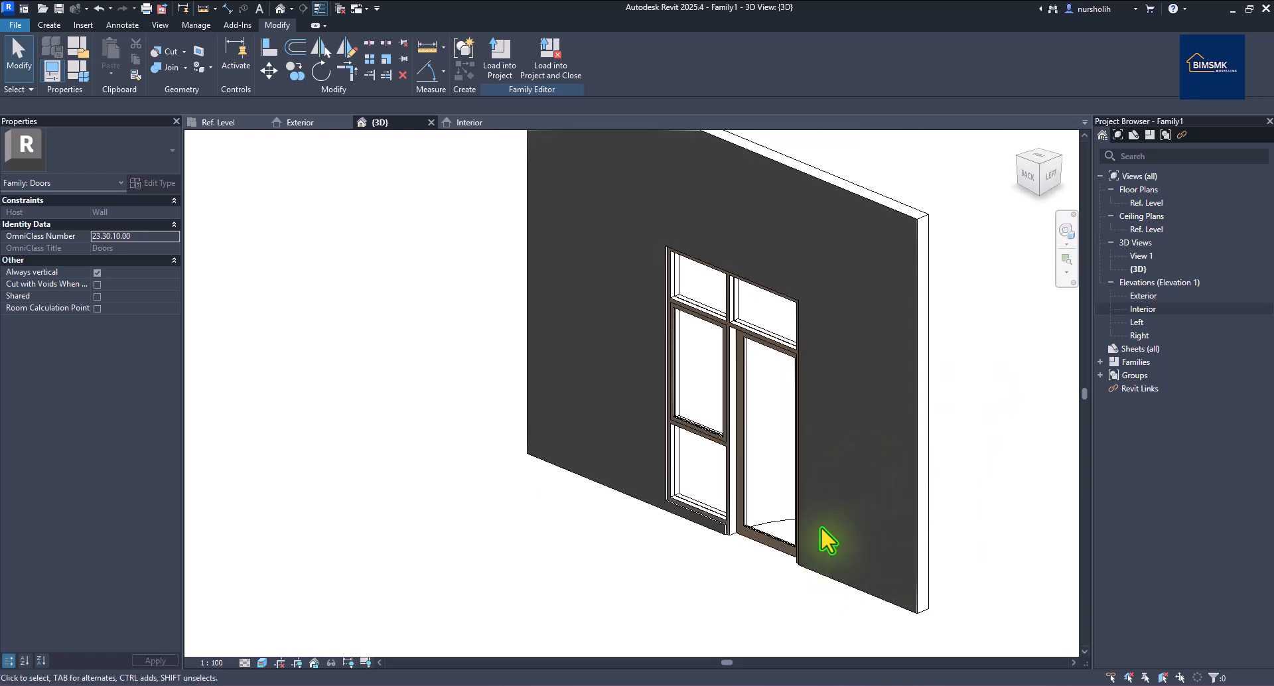